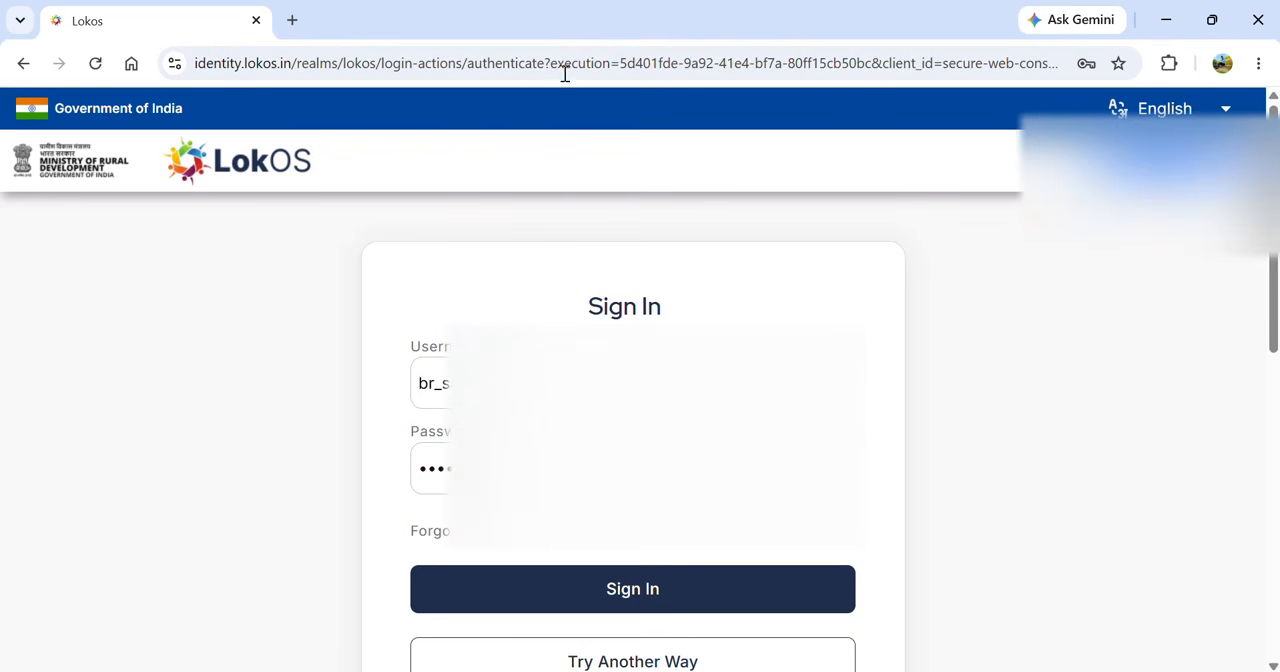
- Sign in with the filled-in credentials and open the Federation section's CLF Meeting page
click(607, 596)
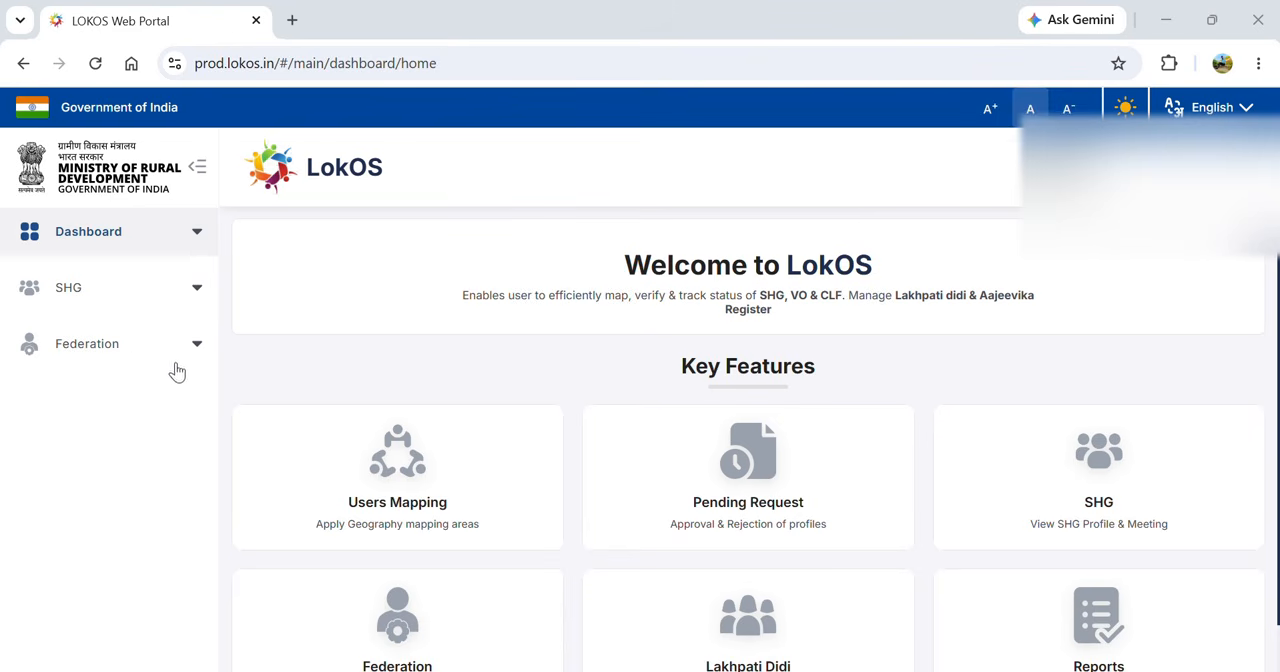
click(135, 358)
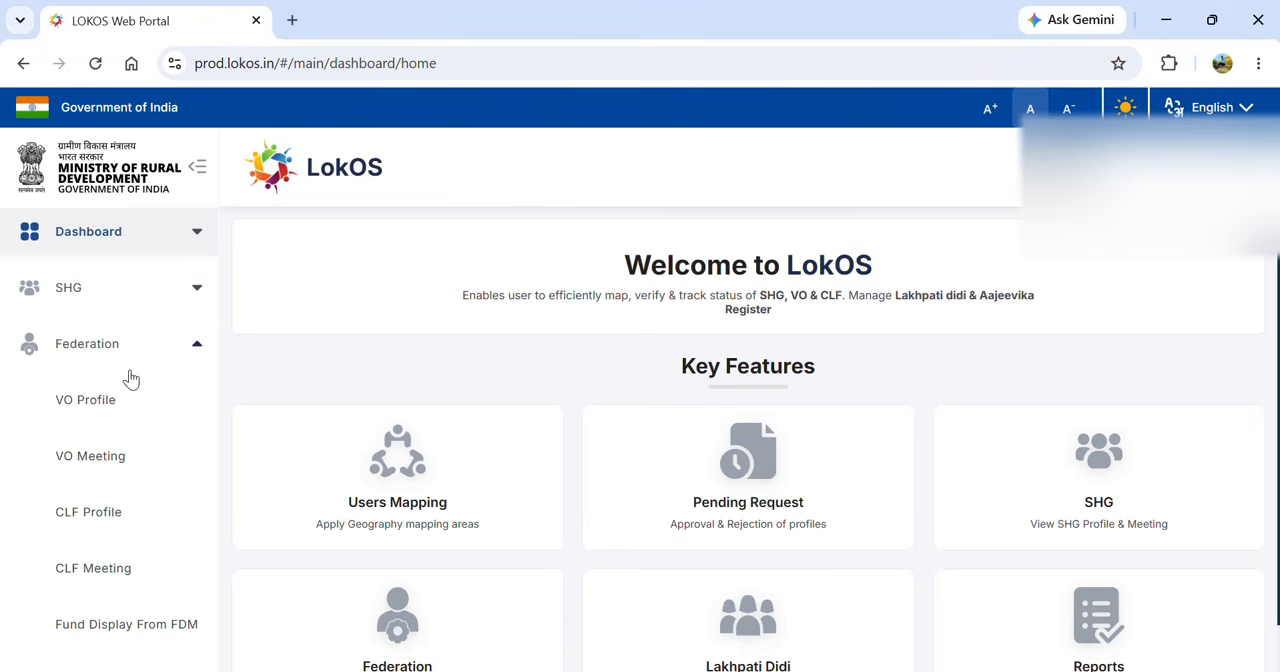
click(105, 577)
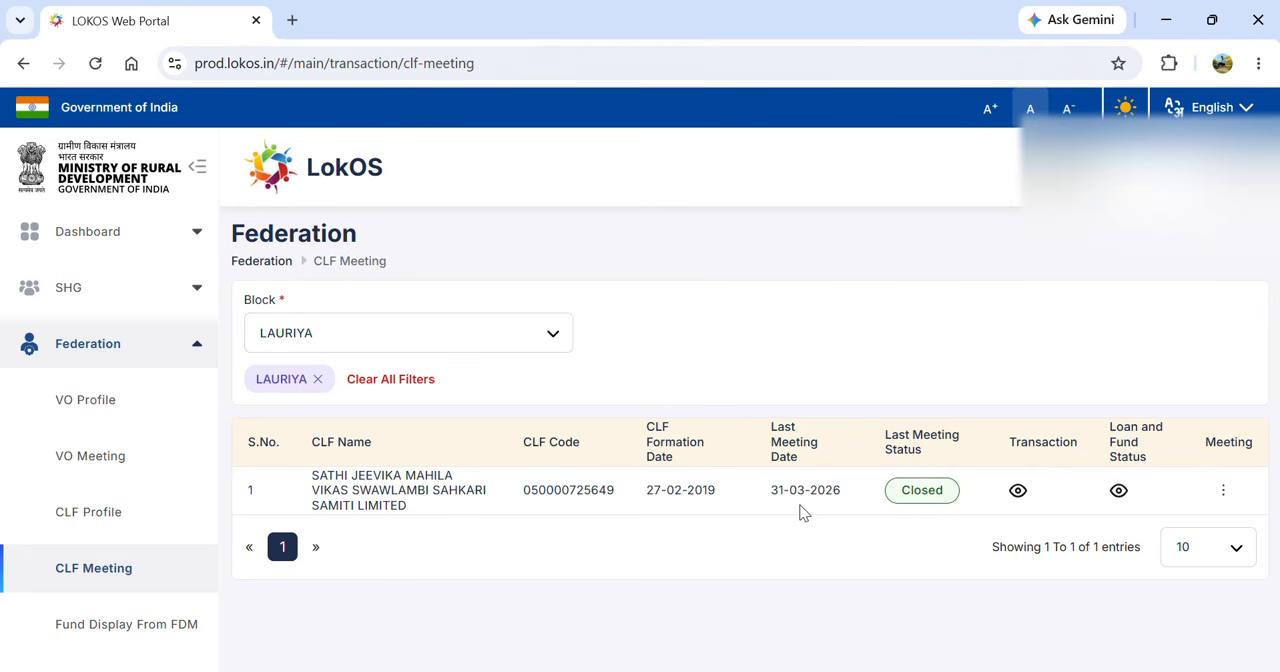
- Generate a Regular meeting for the listed CLF with the meeting date 30/04/2026
click(1223, 491)
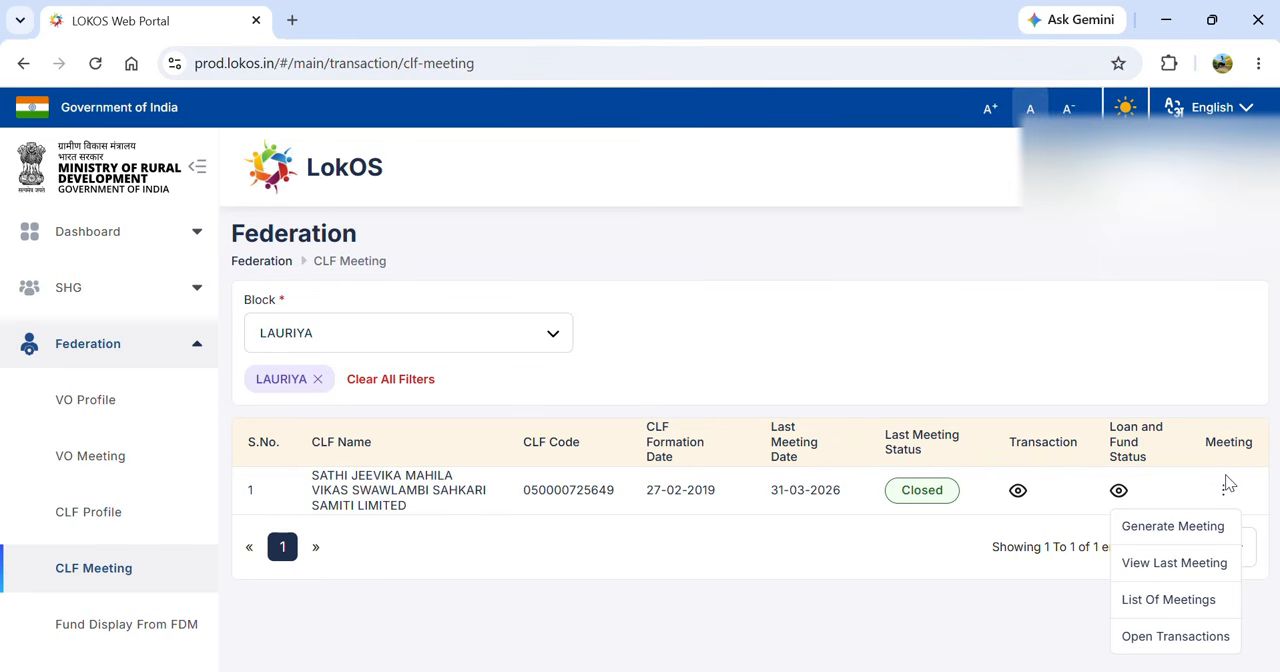
click(1178, 528)
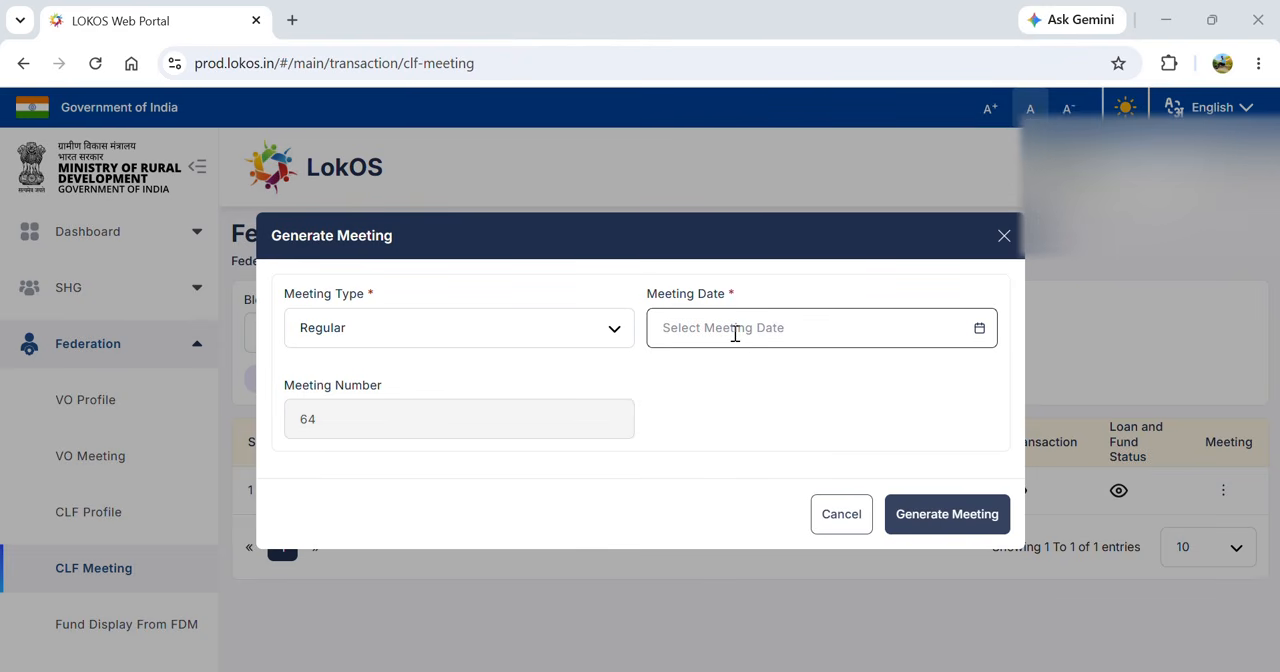
click(980, 329)
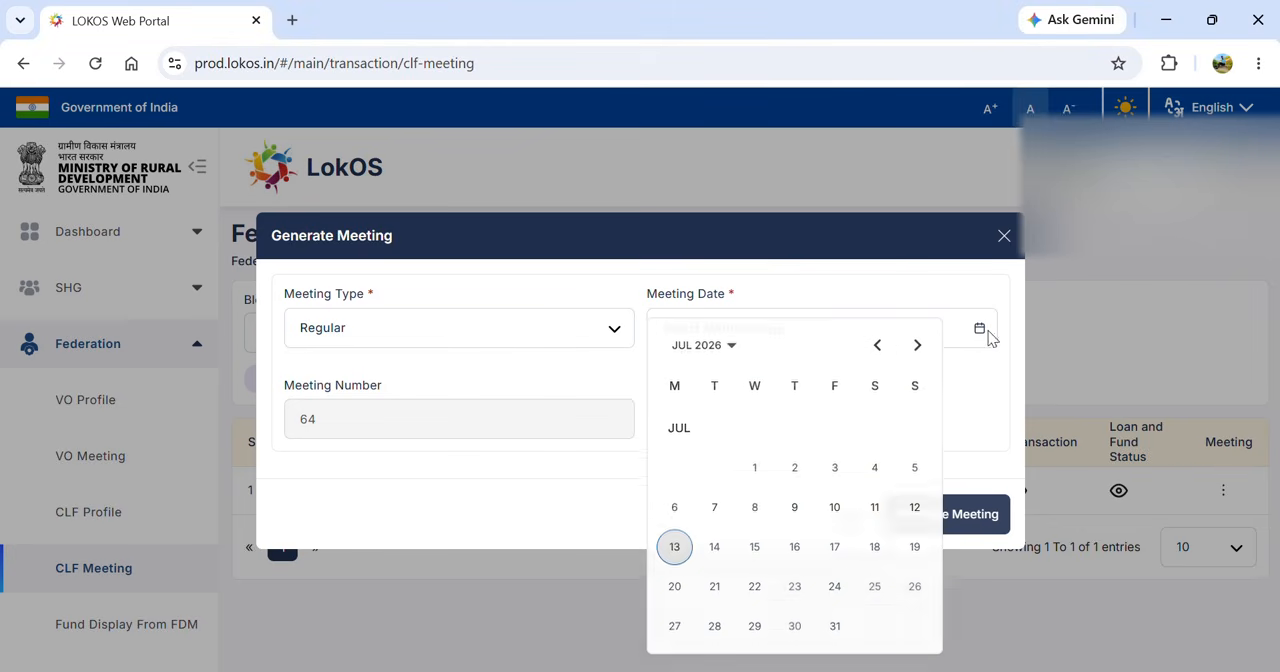
click(875, 346)
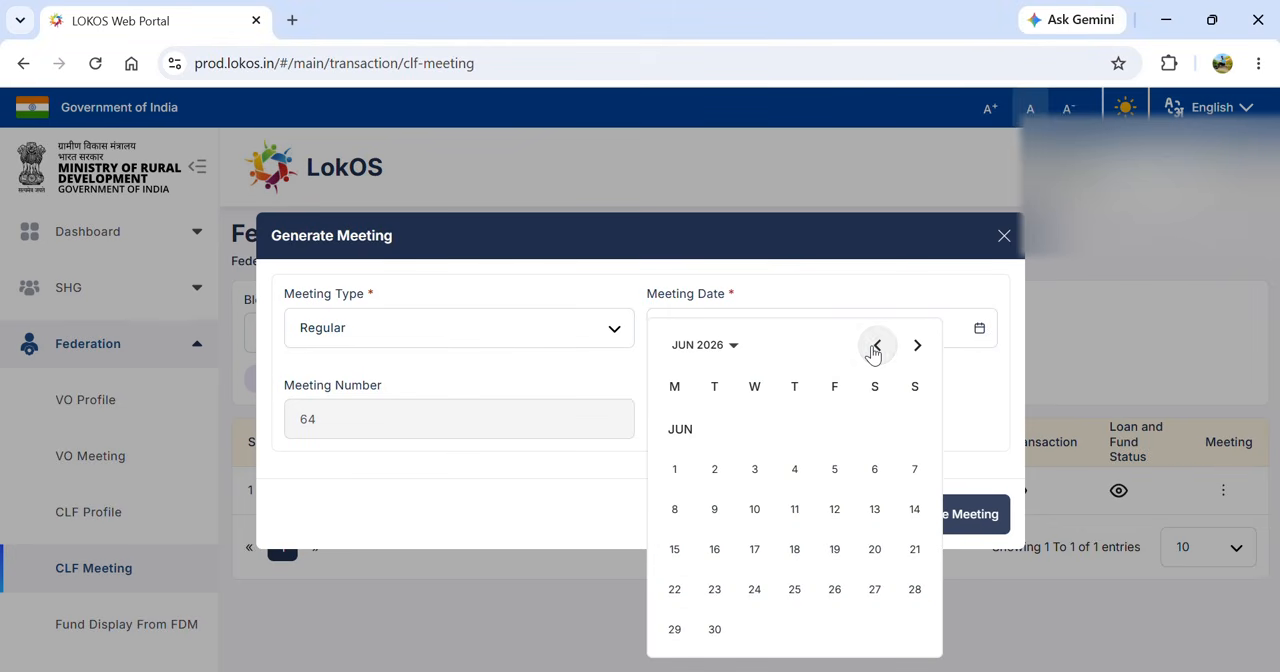
click(875, 346)
click(874, 347)
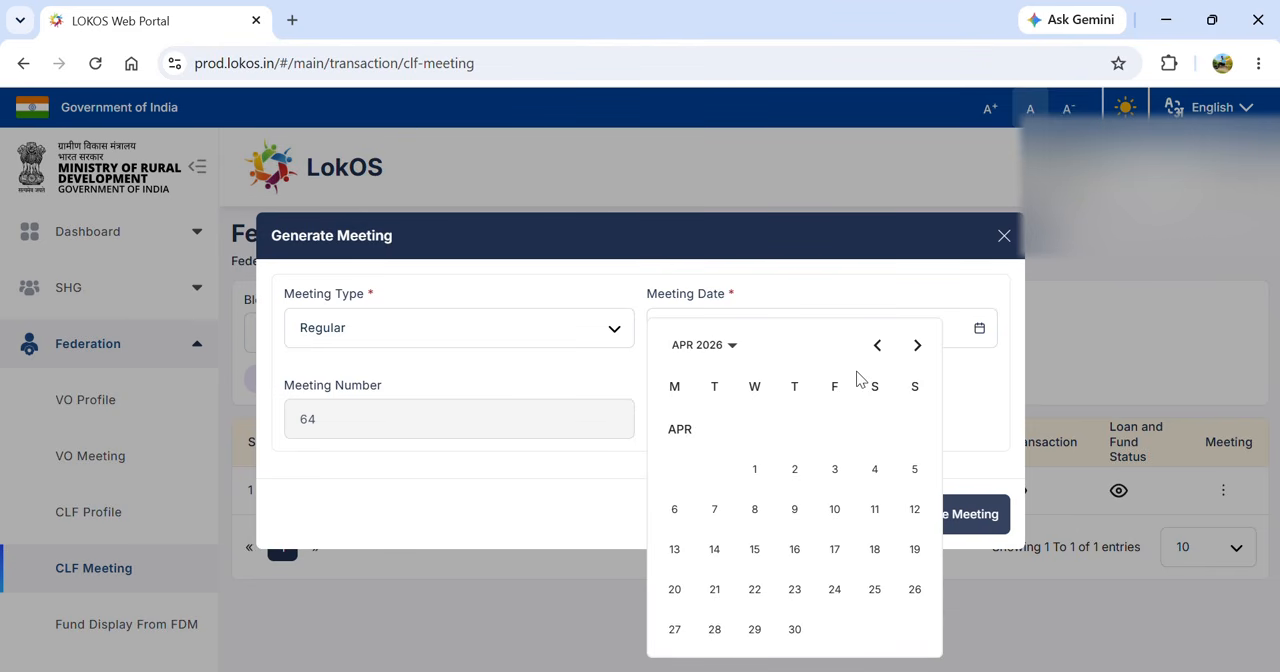
click(795, 630)
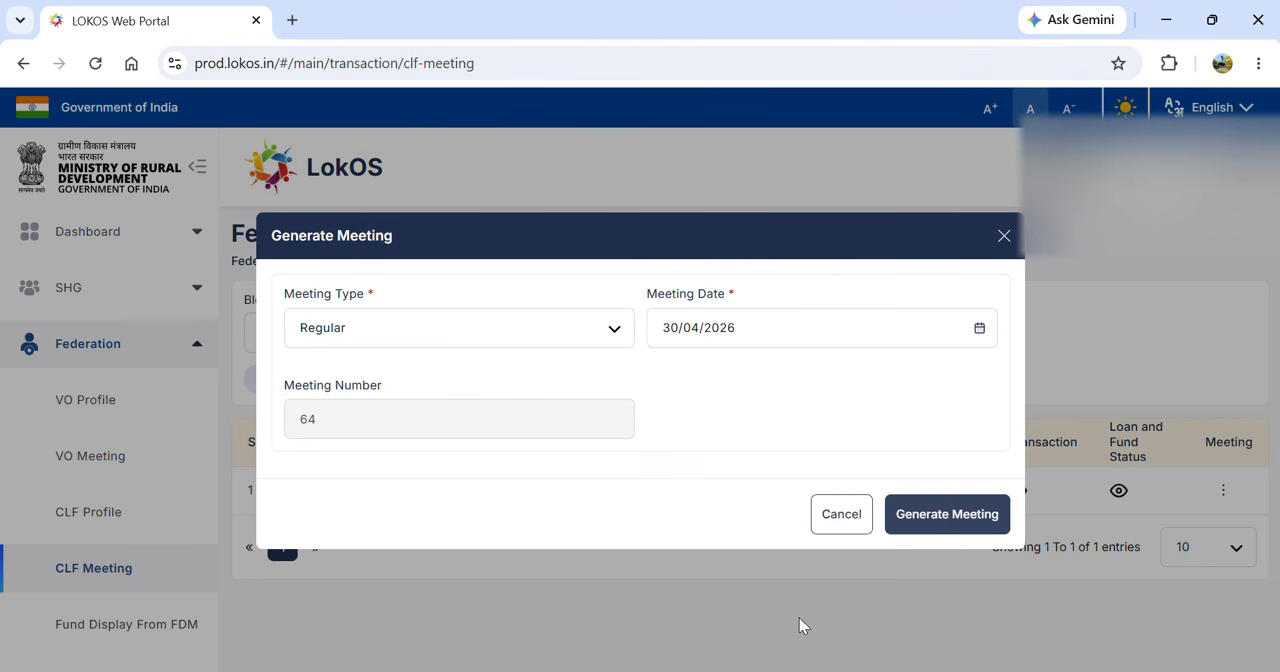
click(943, 514)
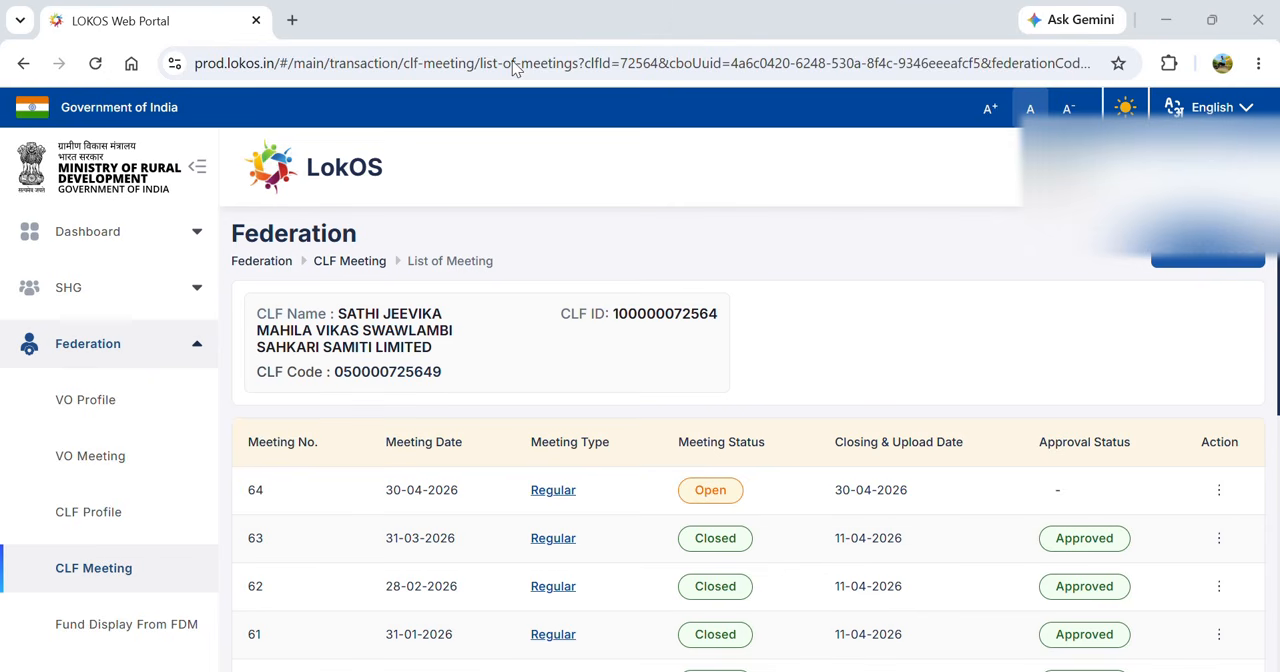
- Open the Regular meeting dated 30-04-2026 and show 100 entries per page in its attendance list
click(552, 490)
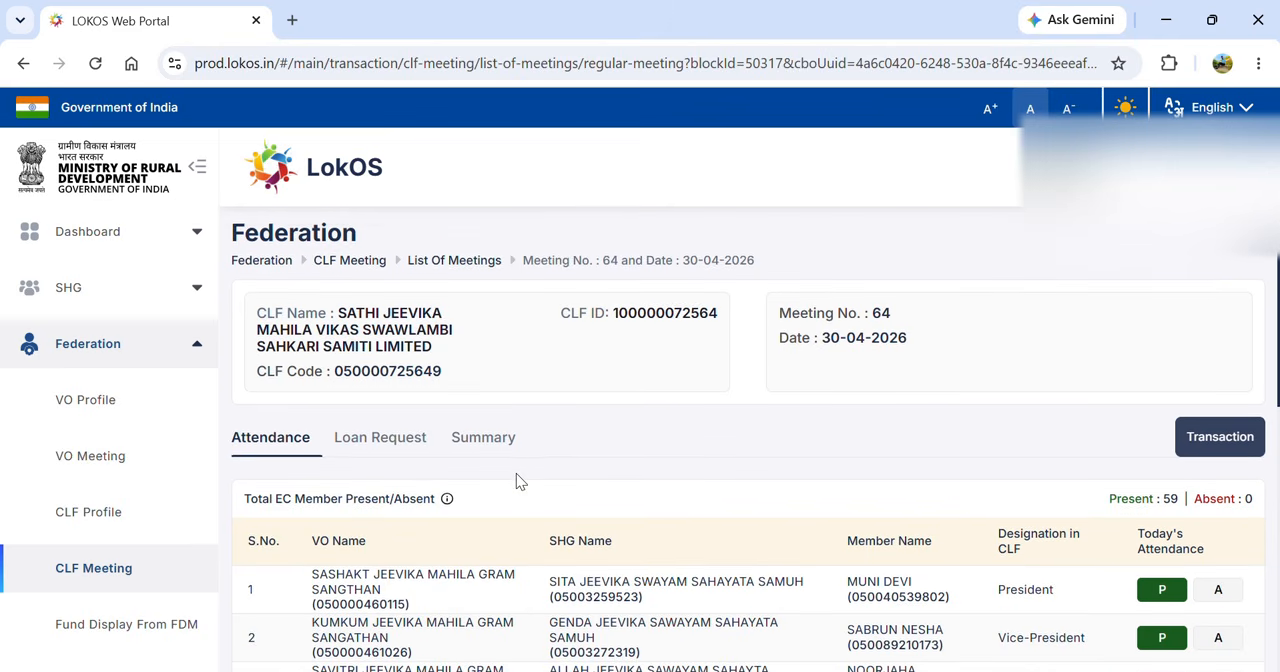
scroll(516, 473, down, 2)
scroll(516, 473, down, 1)
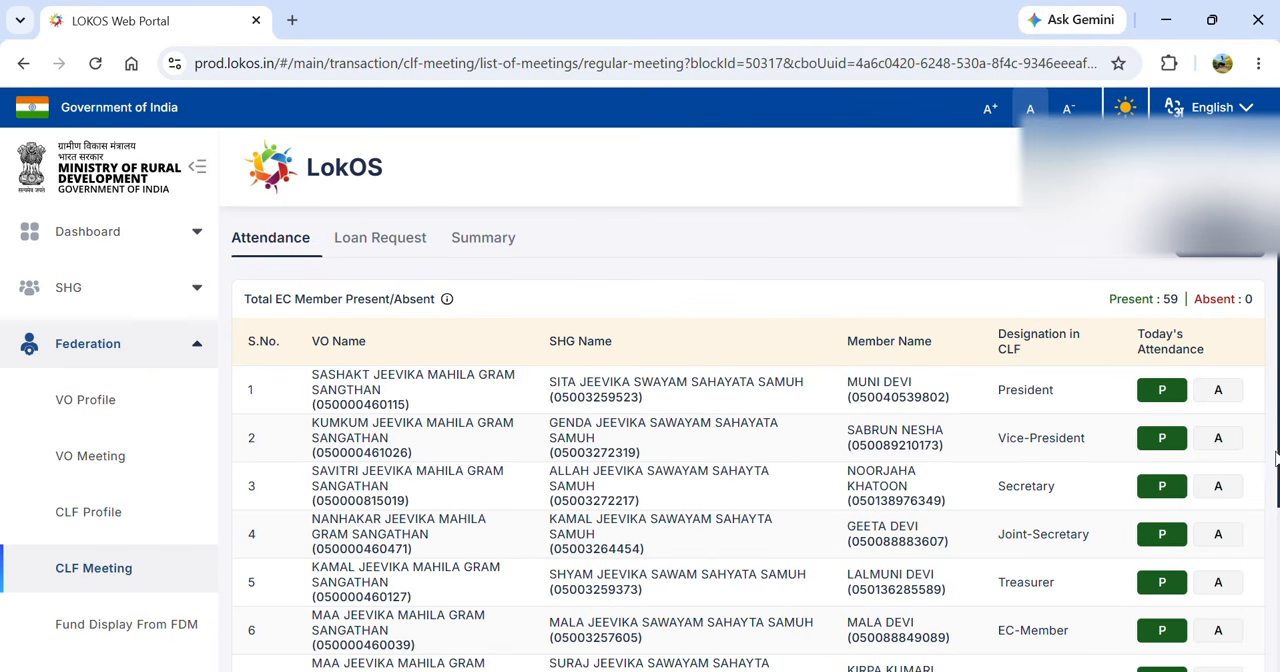
drag(1277, 463, 1277, 622)
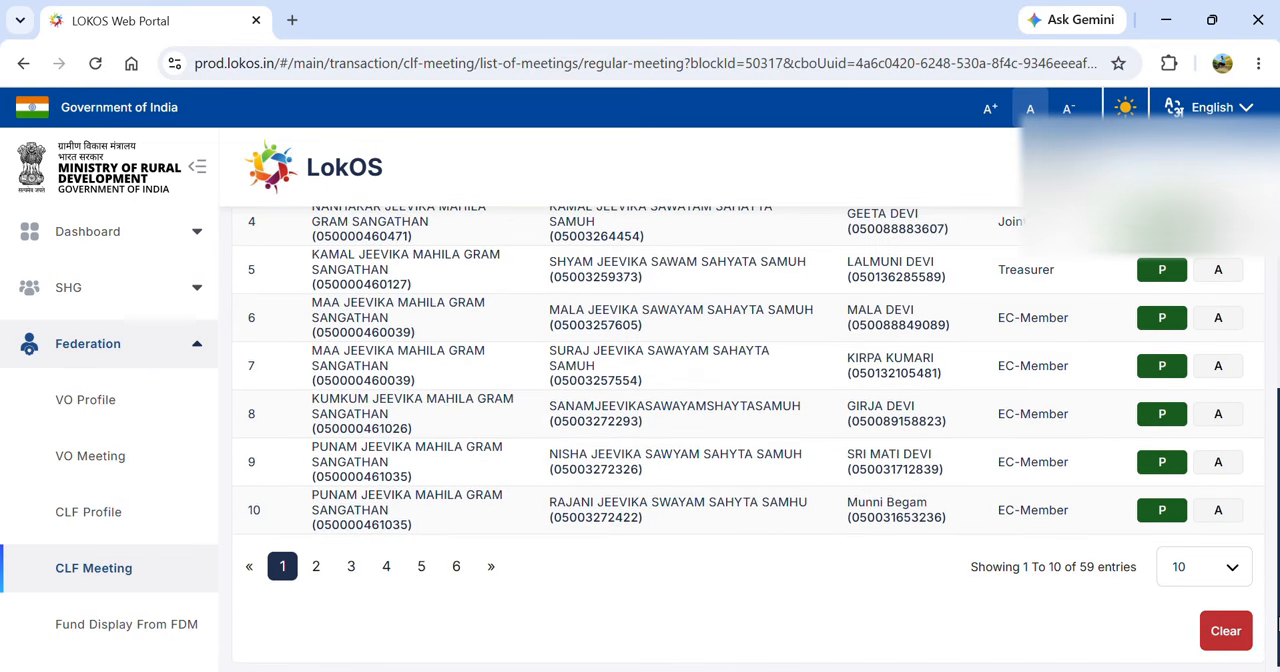
click(1197, 578)
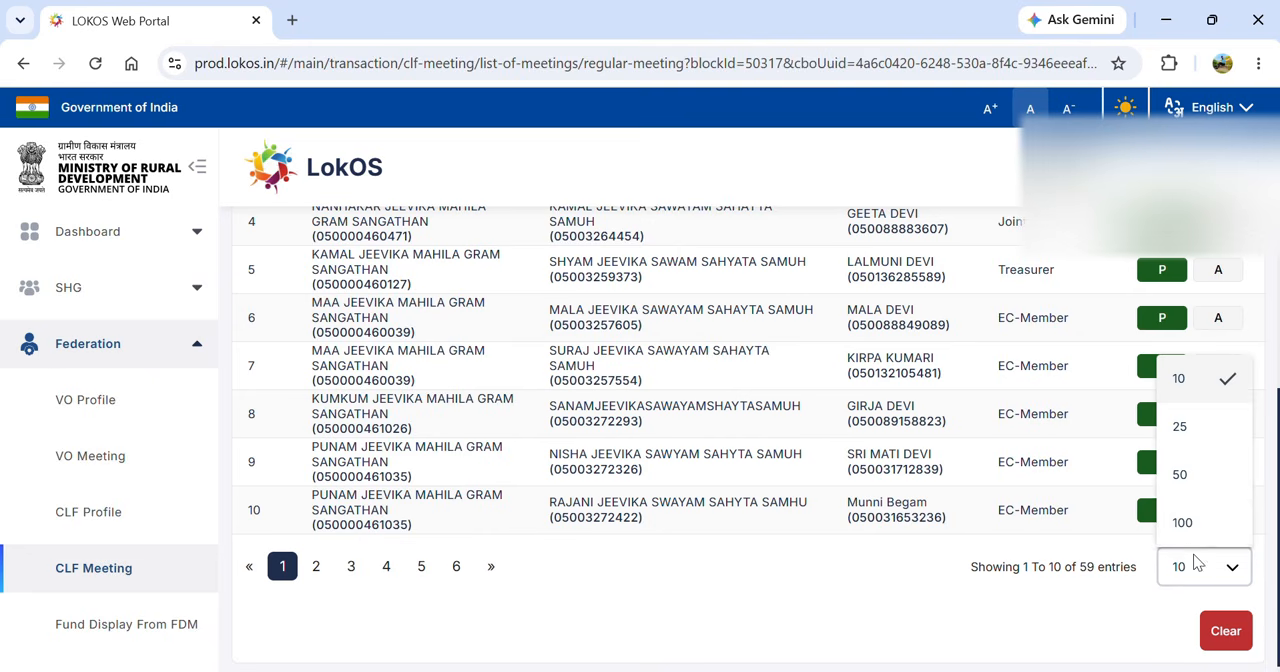
click(1184, 524)
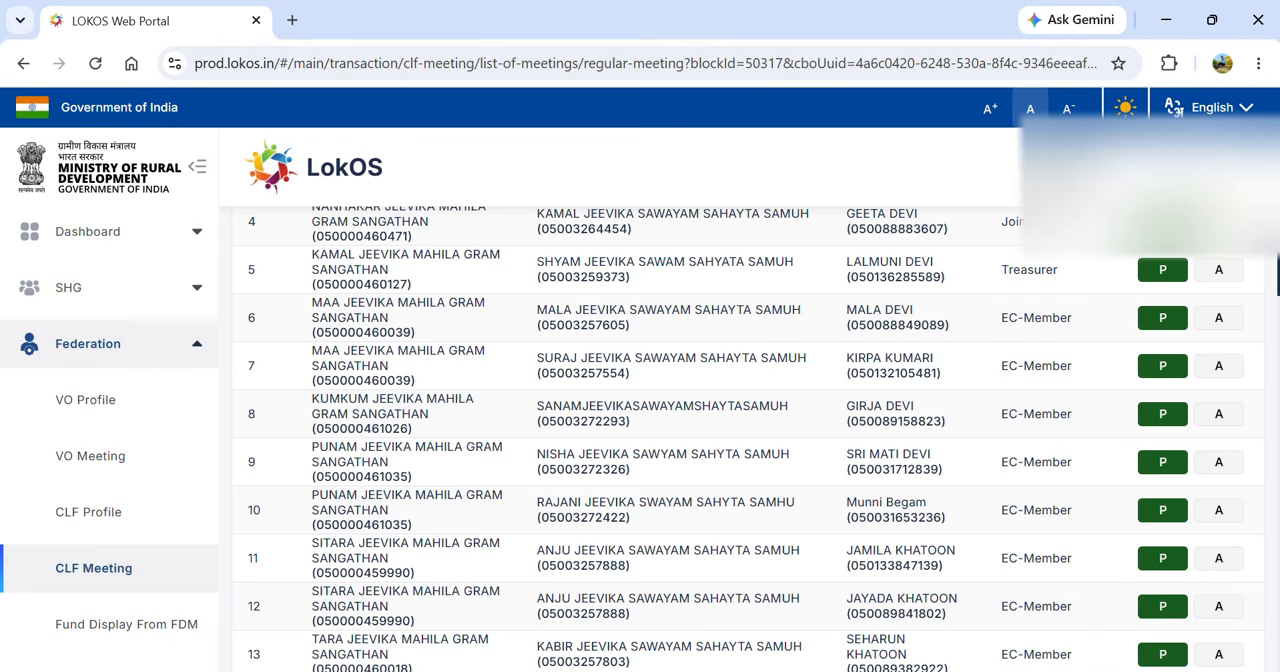
- Mark the EC members in rows 53, 54 and 55 as absent and submit the attendance
drag(1277, 268, 1277, 640)
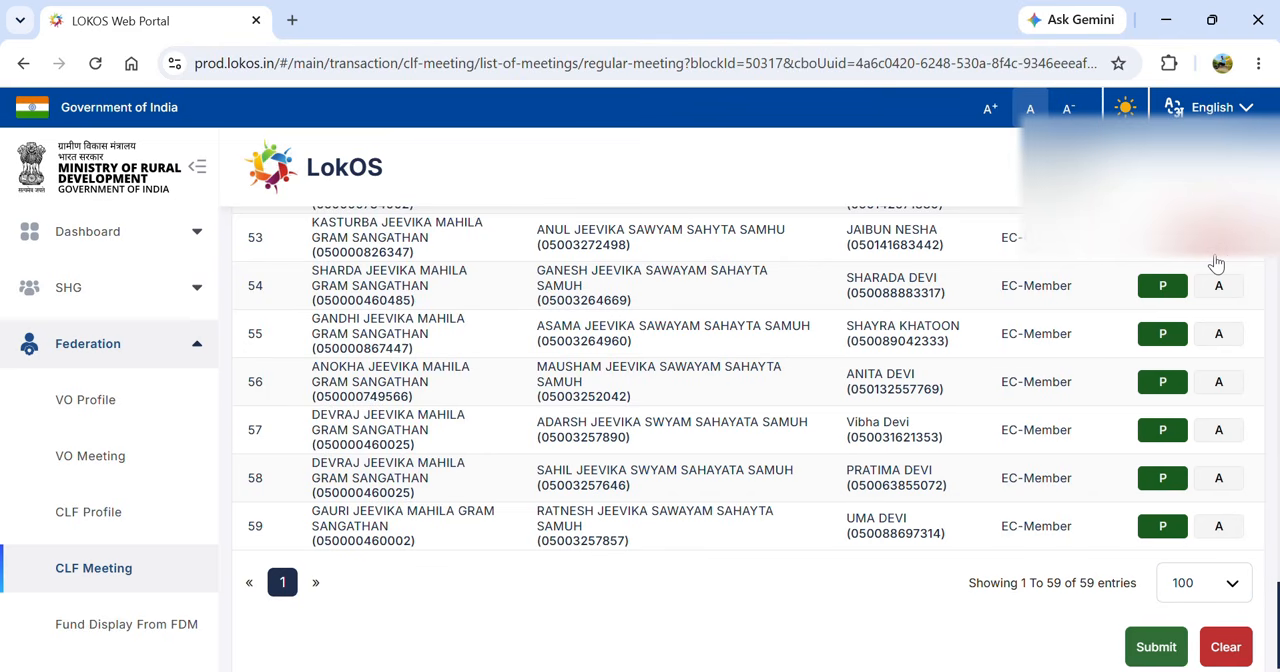
click(1216, 292)
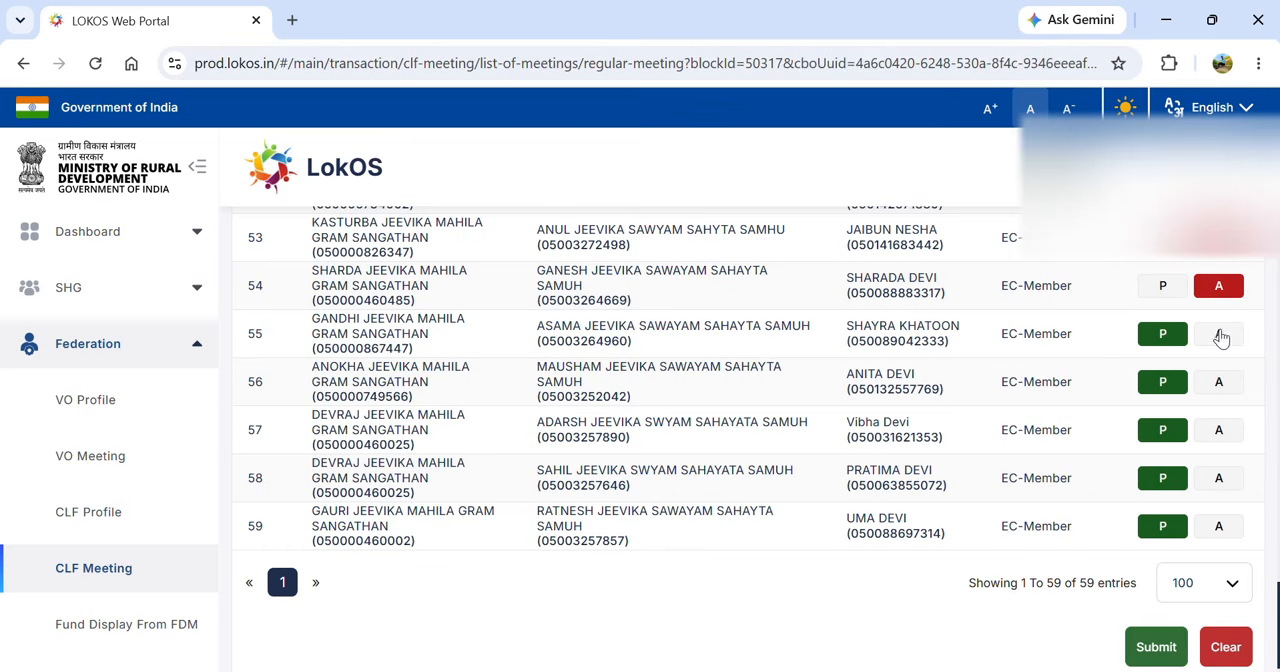
click(1219, 337)
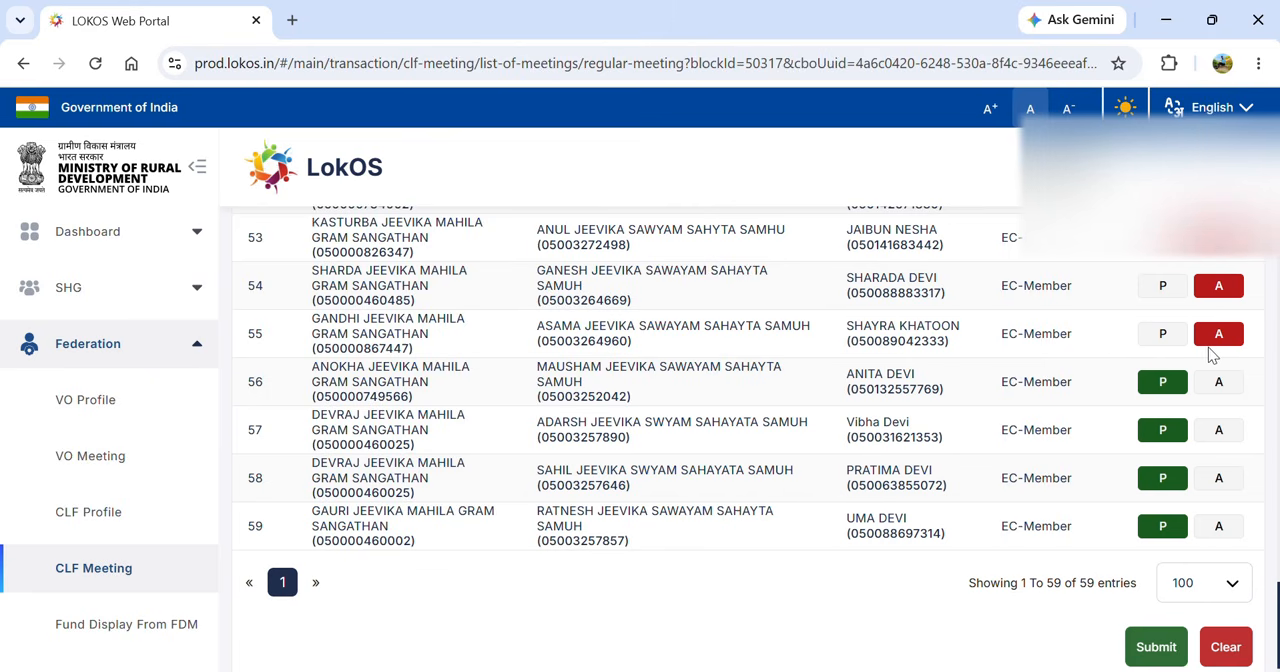
click(1157, 658)
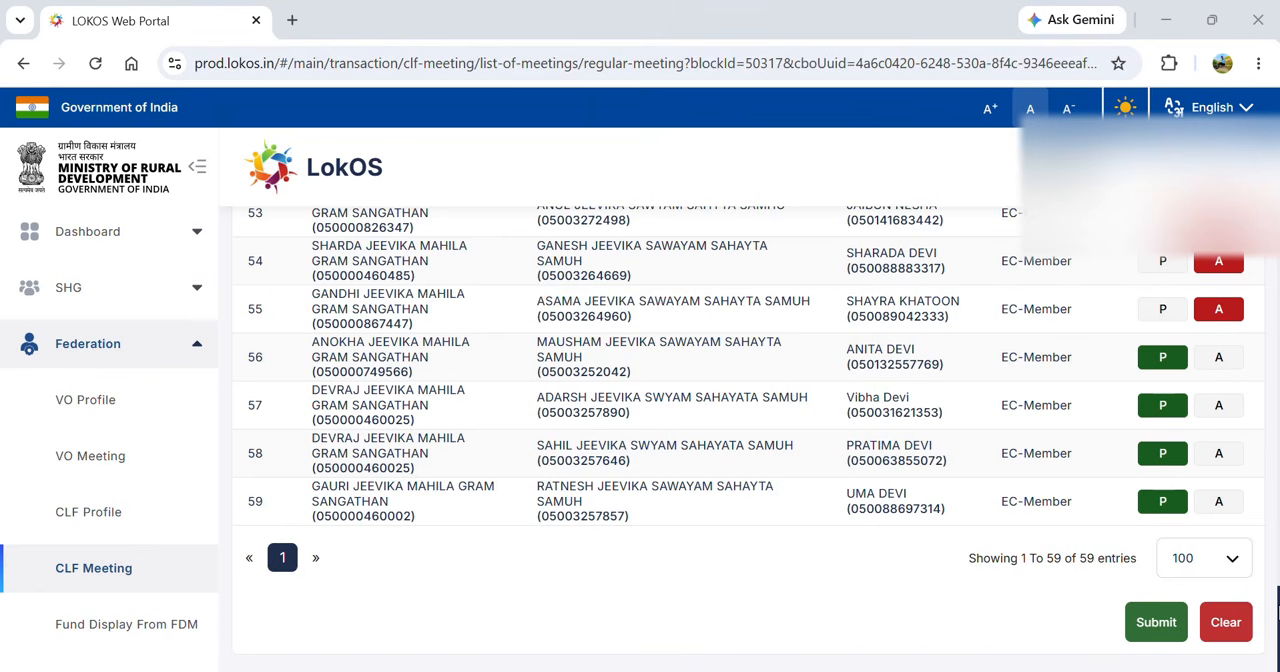
- Open the transaction page of the meeting from its attendance view
scroll(748, 435, up, 8)
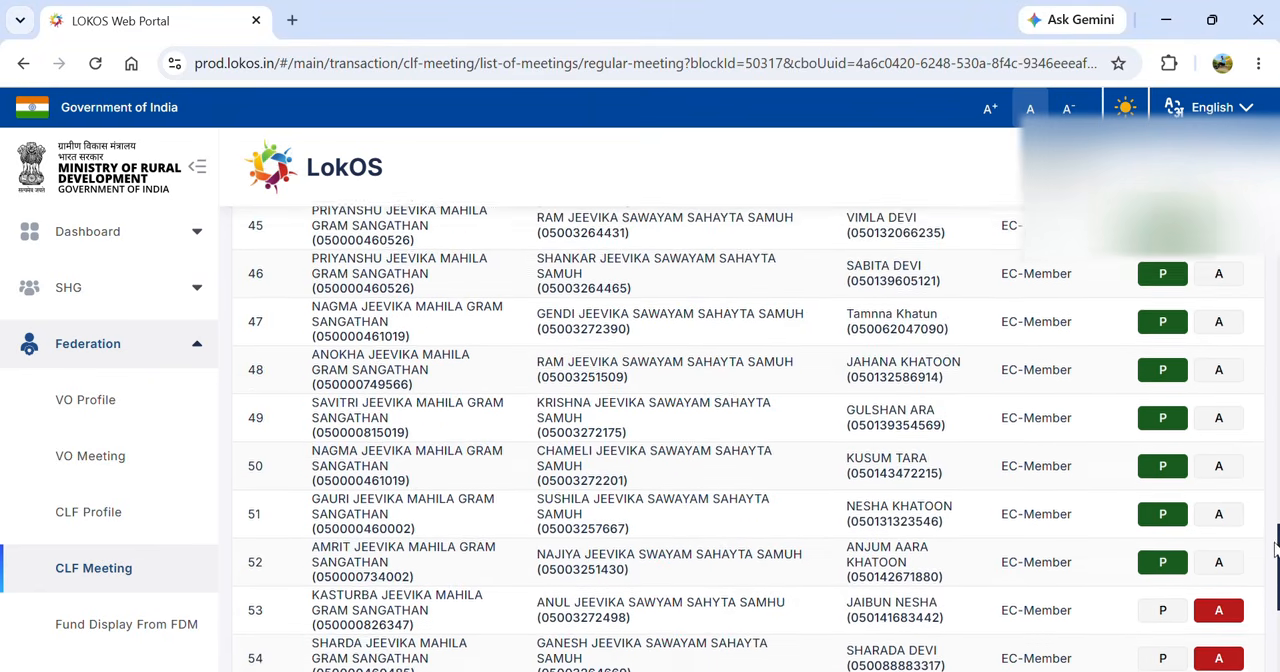
scroll(748, 435, up, 12)
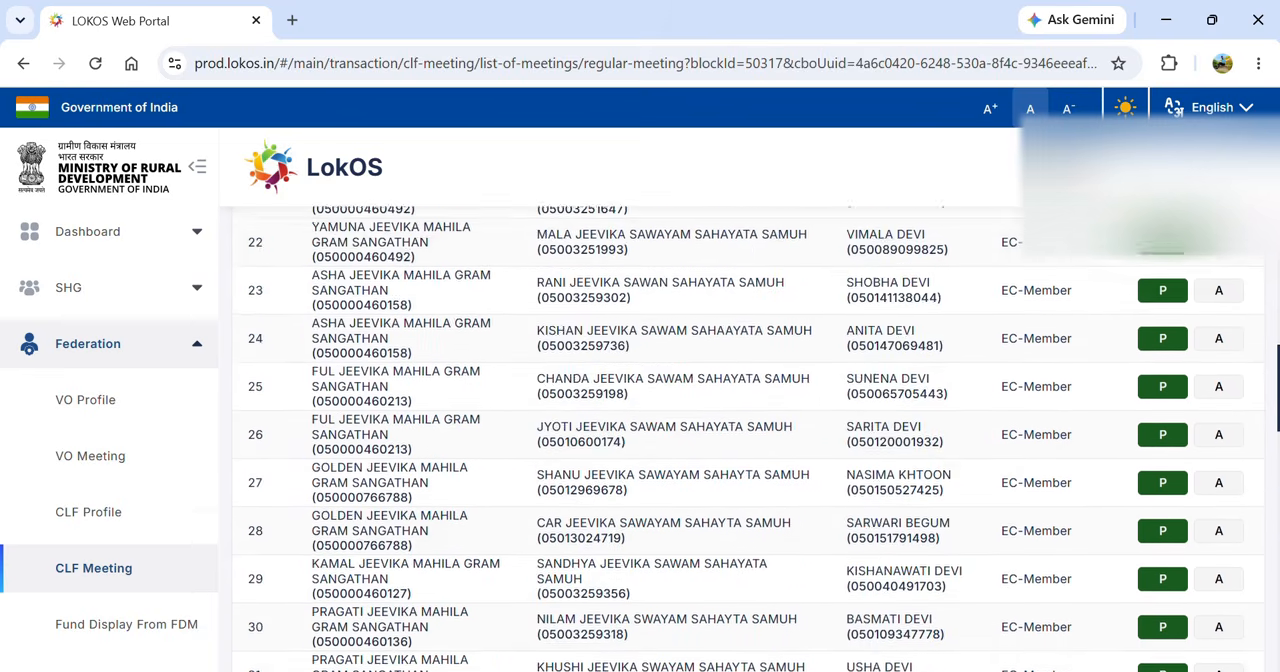
scroll(748, 435, up, 5)
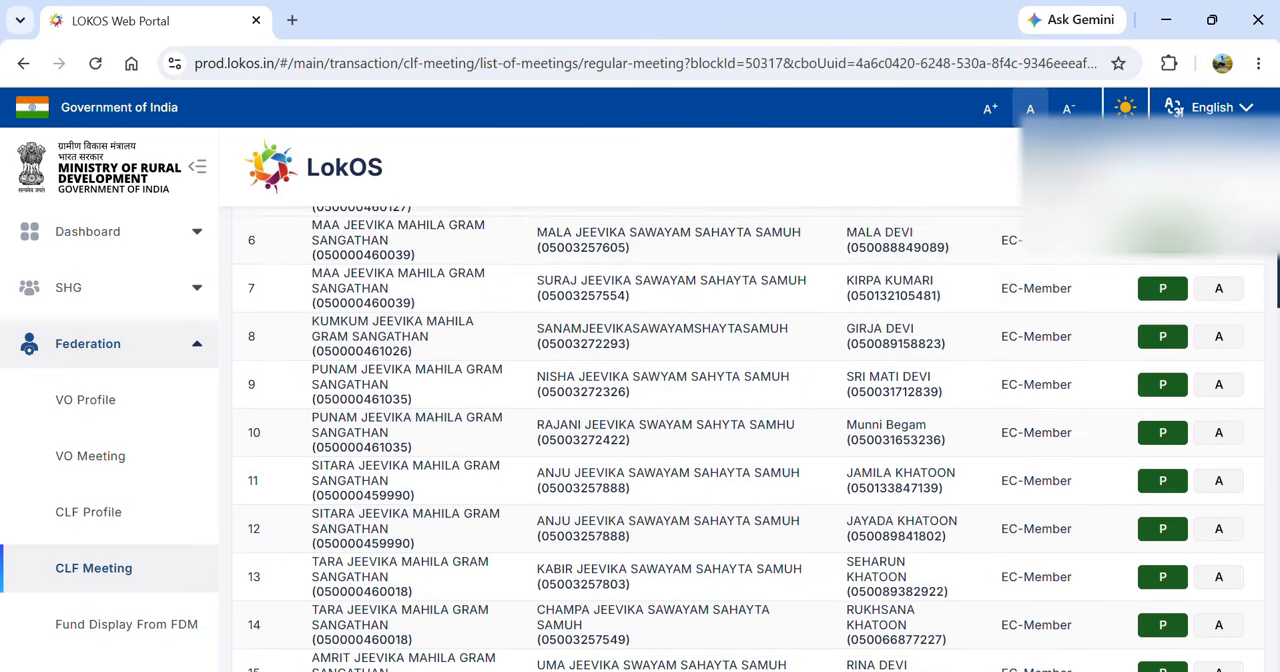
scroll(748, 435, up, 5)
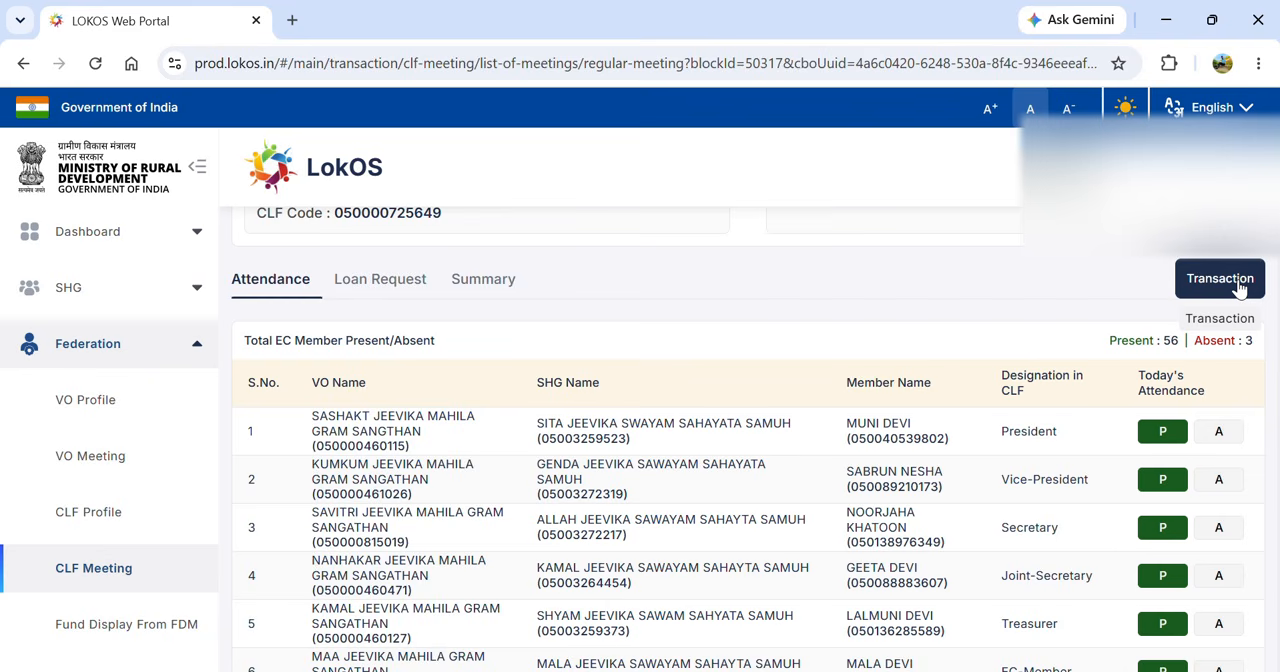
click(1240, 287)
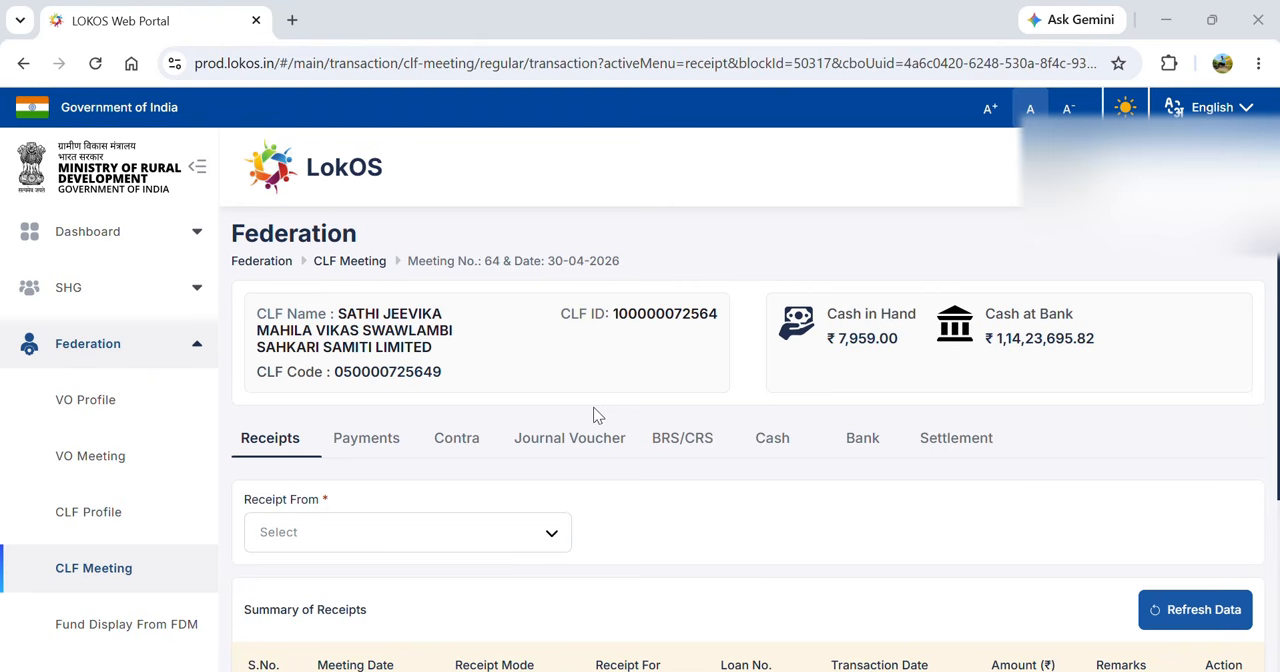
- Start a receipt with SRLM as the source and Cash as the receipt mode
click(425, 542)
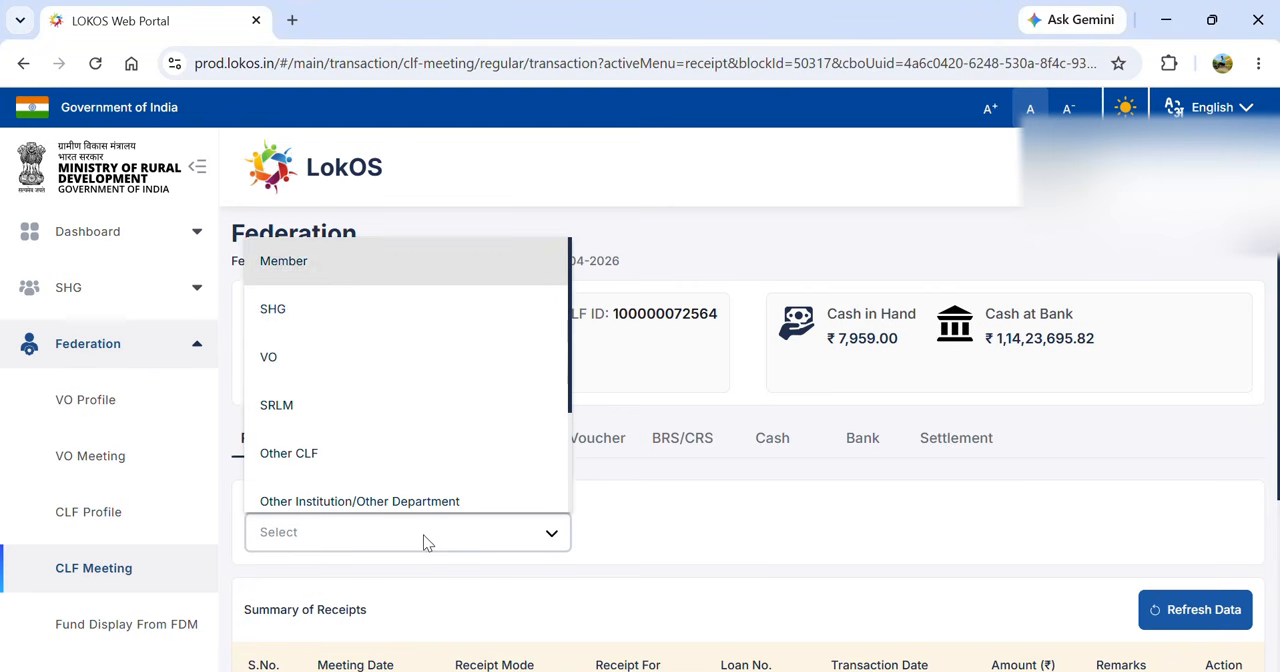
key(Down)
key(Down)
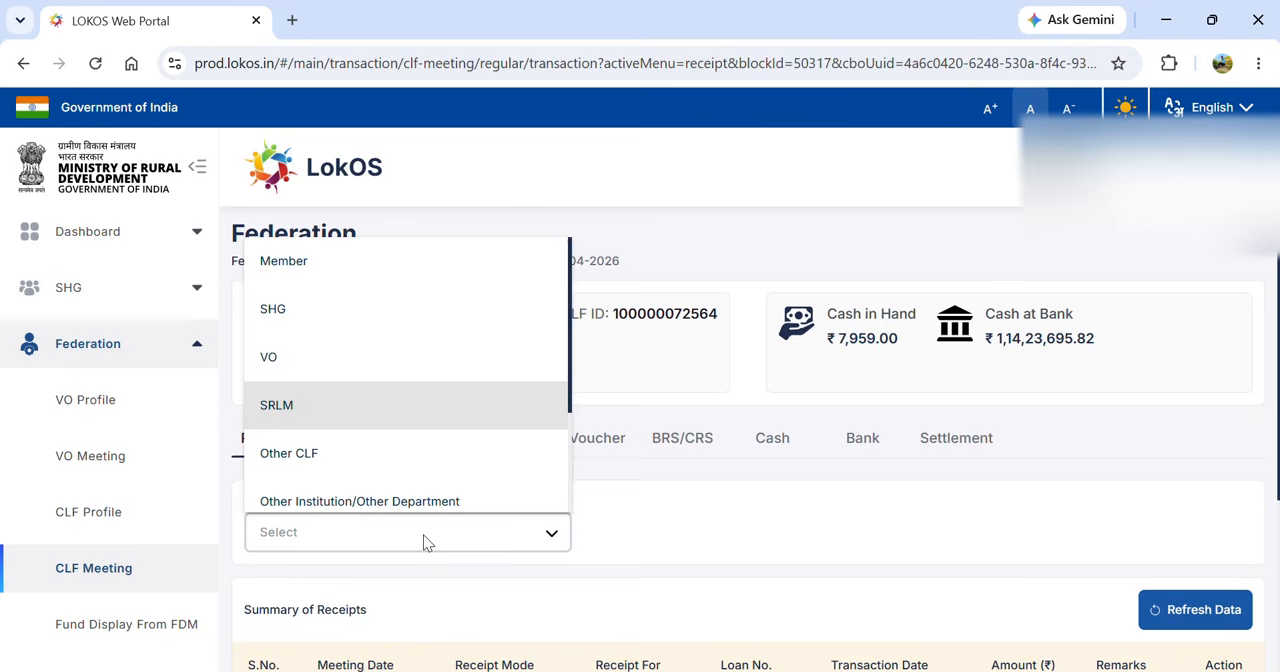
key(Return)
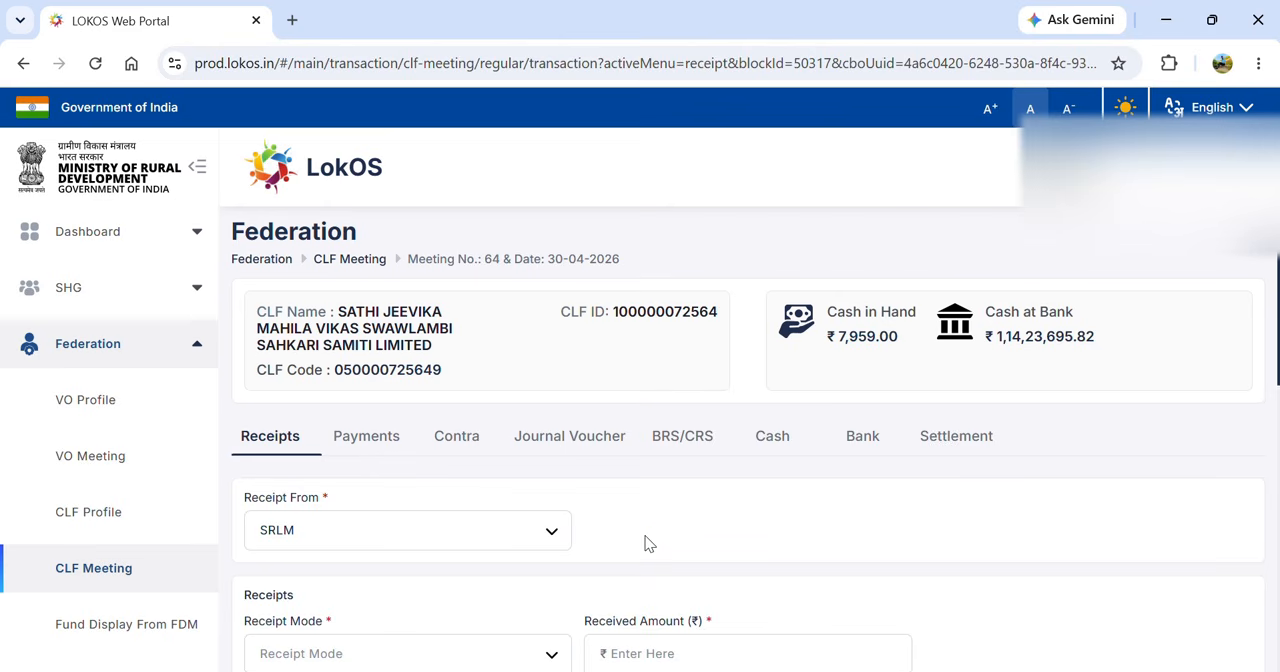
scroll(645, 540, down, 1)
click(516, 537)
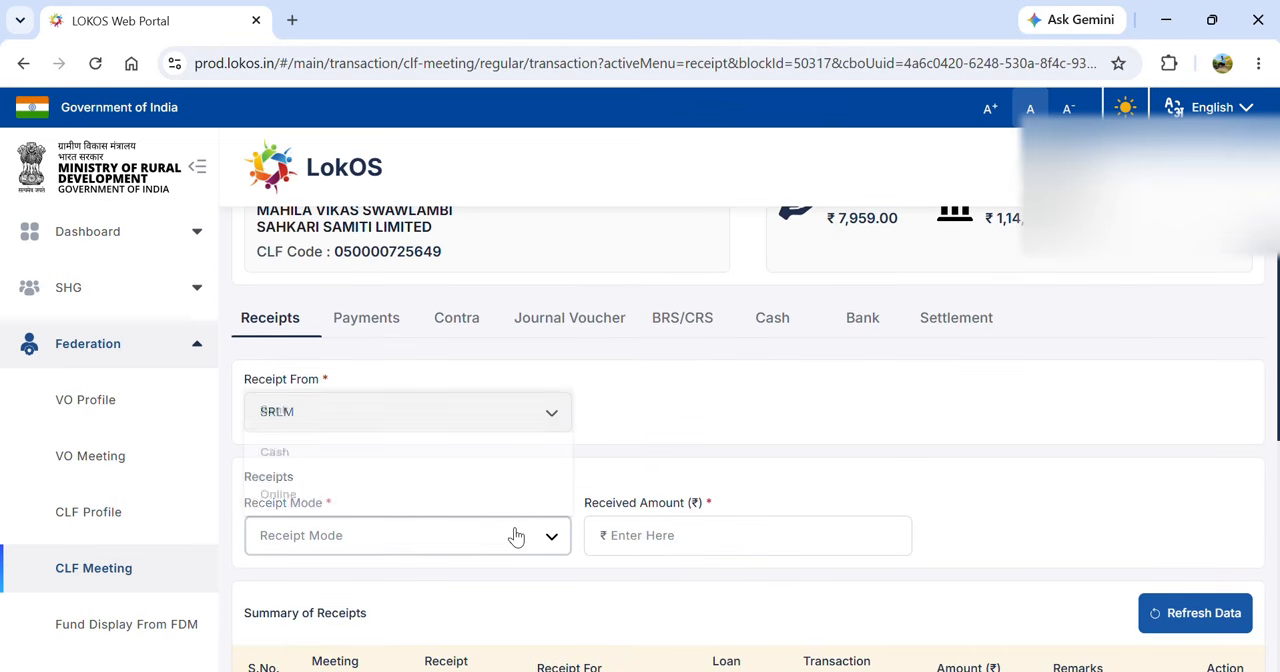
click(363, 446)
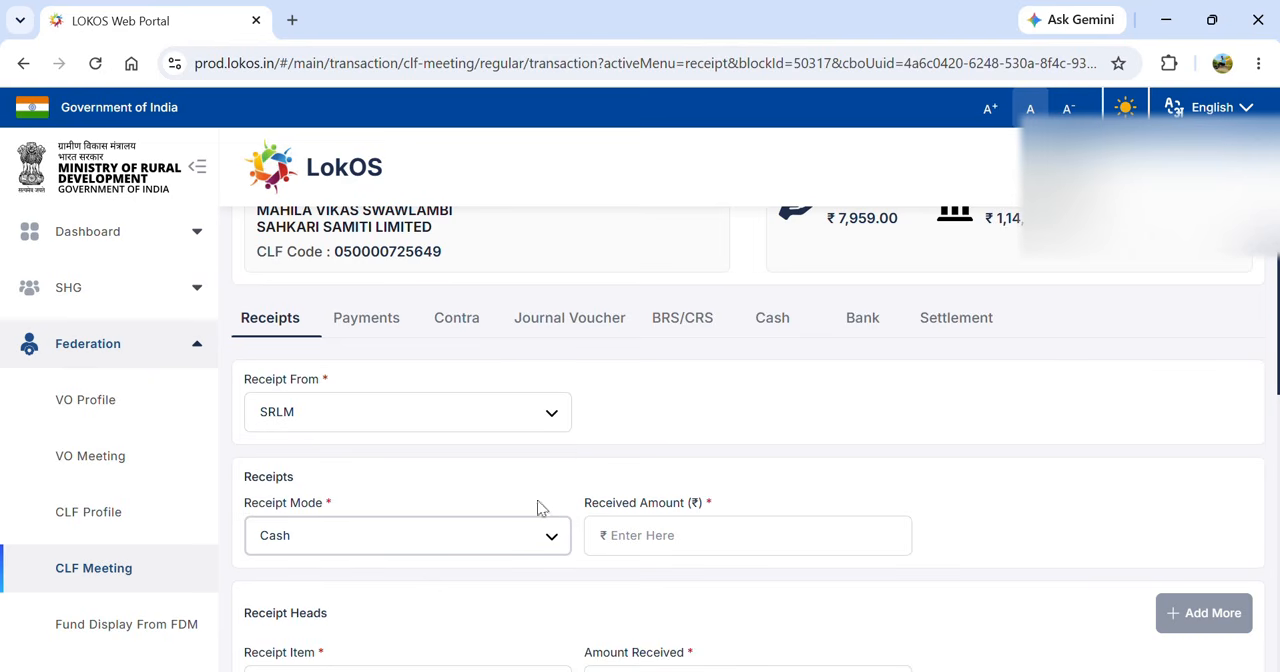
- Set the receipt's received amount to ₹18,00,000
click(632, 530)
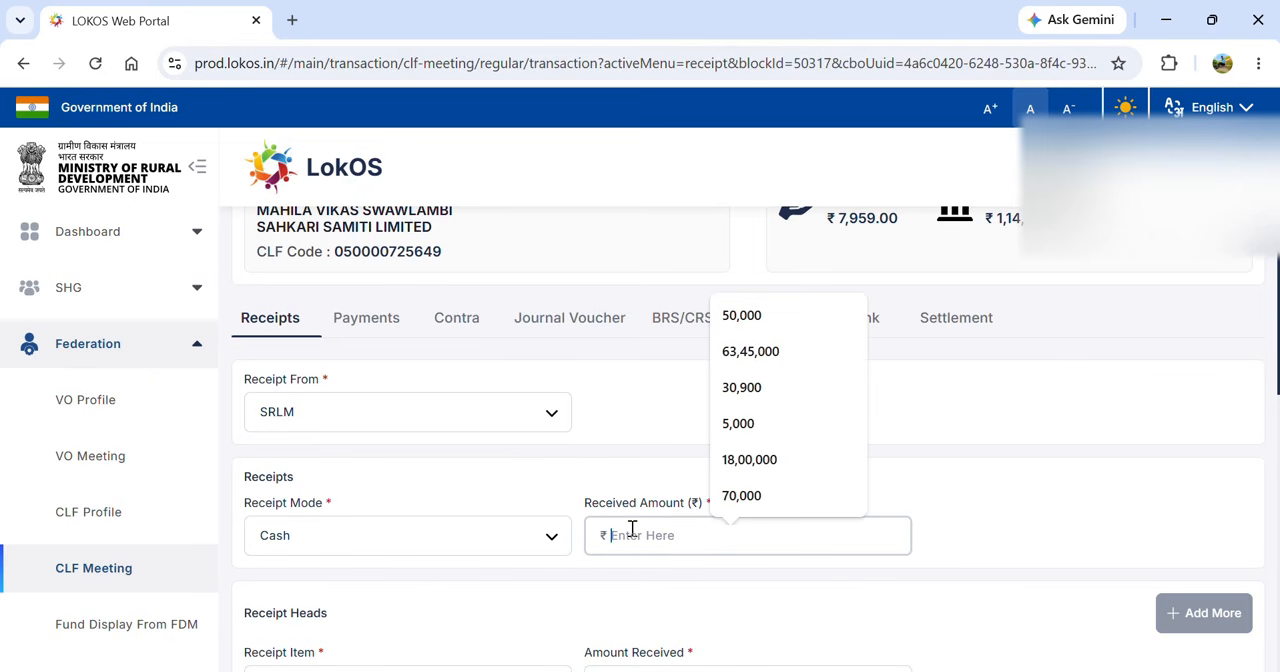
text(1)
text(8,00,00)
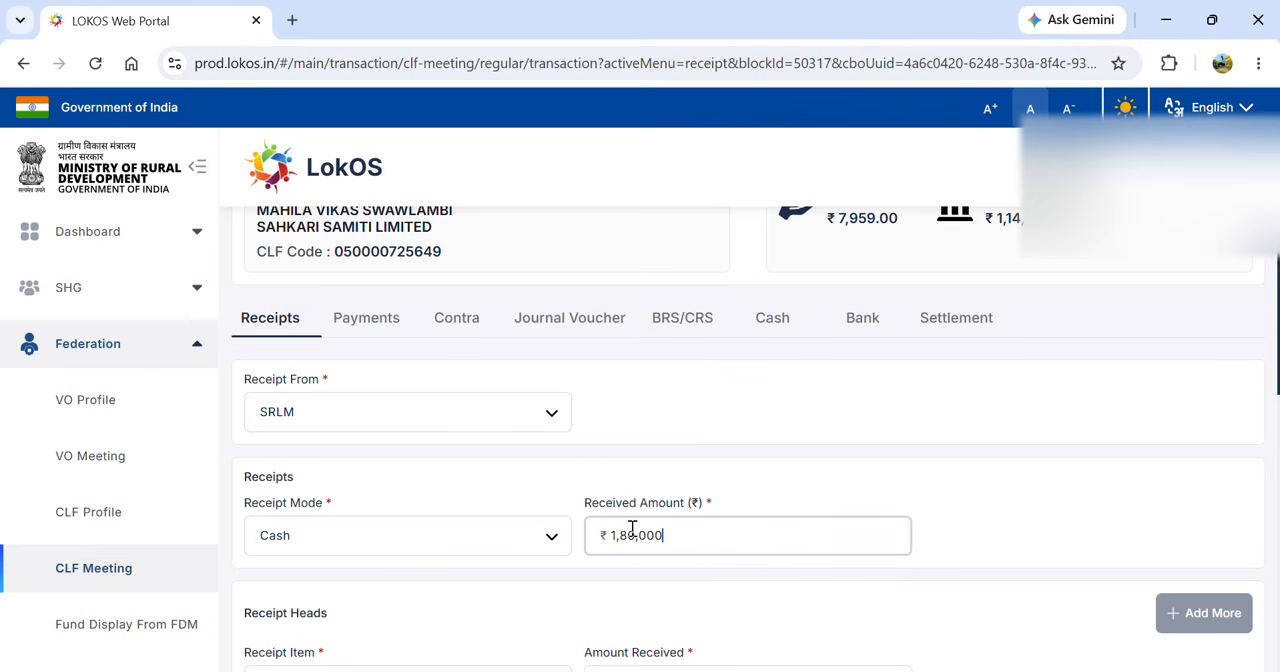
text(0)
click(942, 520)
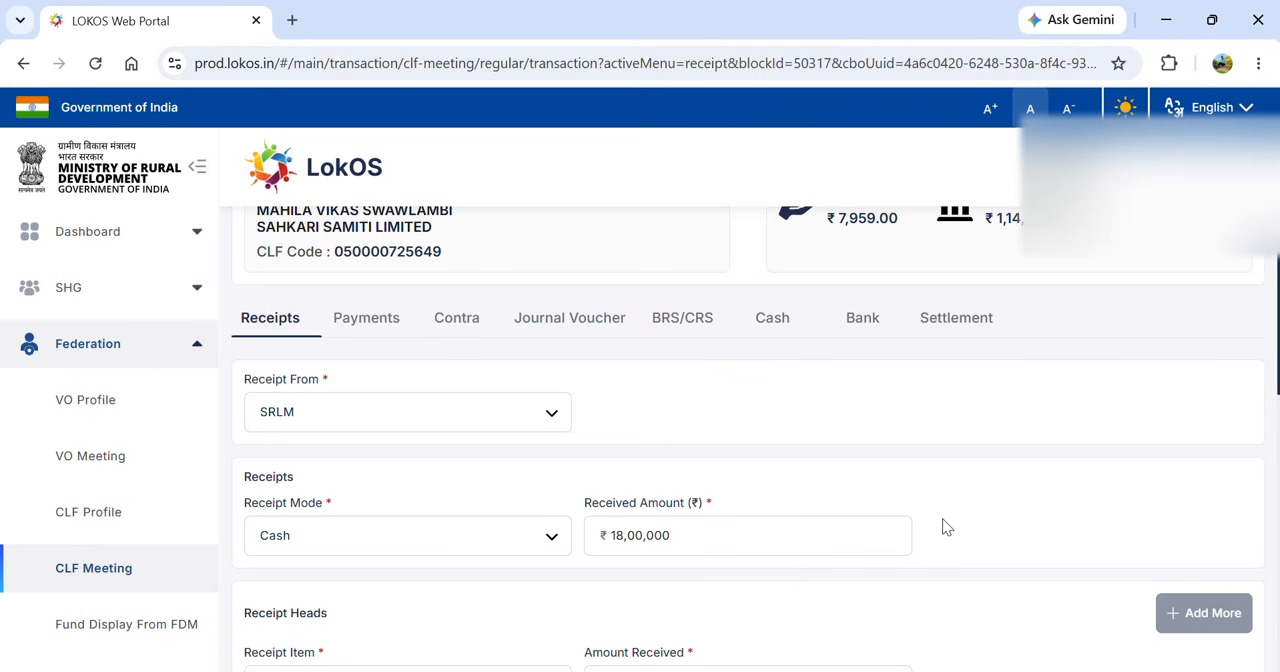
- Choose Community Investment Fund (CIF) as the receipt item under the receipt heads
scroll(947, 527, down, 3)
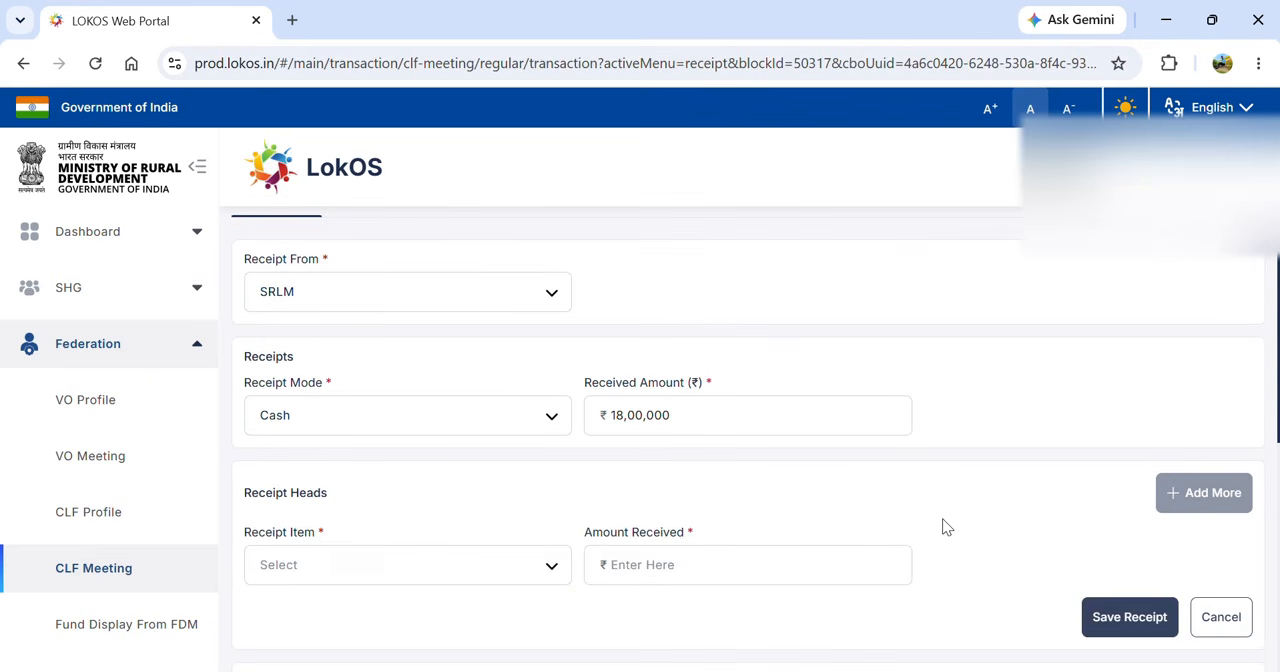
click(511, 530)
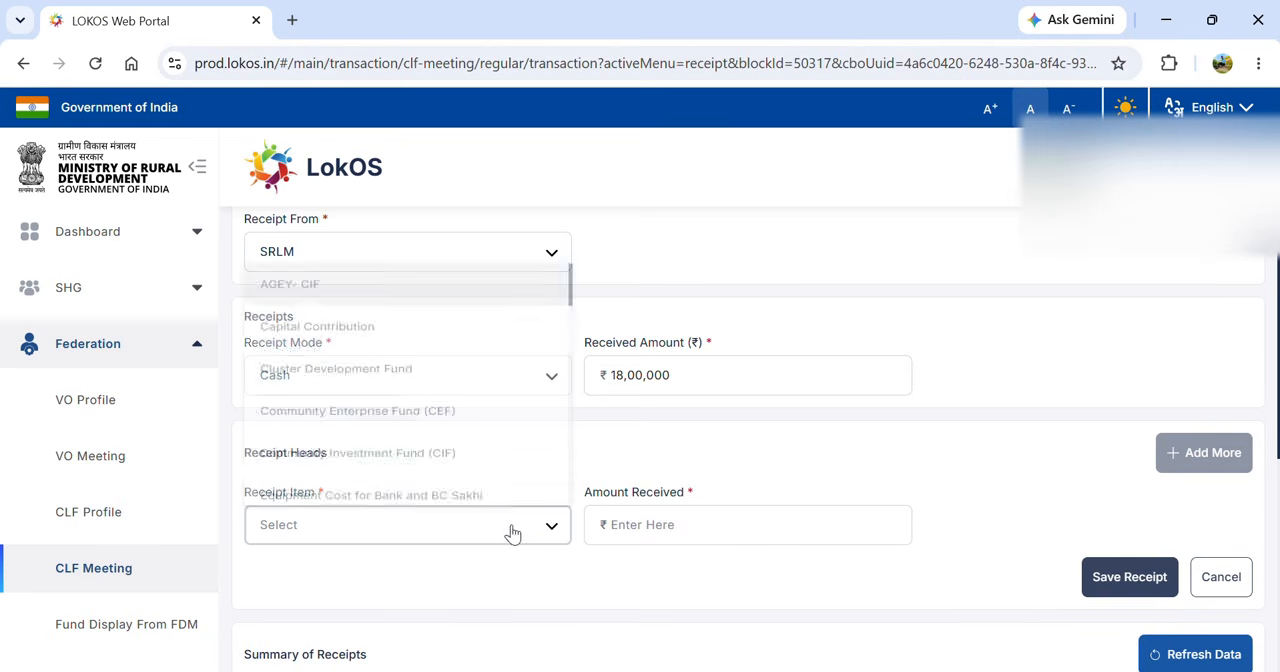
click(458, 447)
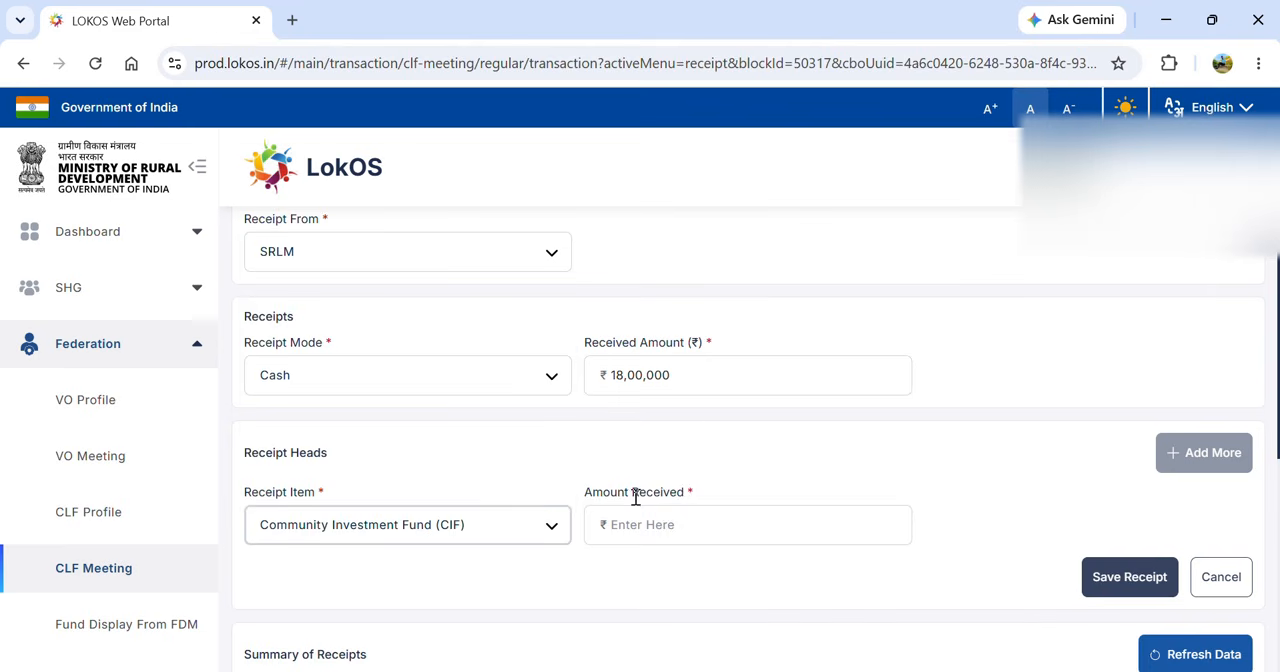
- Enter ₹18,00,000 as the amount received for the CIF head and save the cash receipt without remarks
click(674, 523)
text(1)
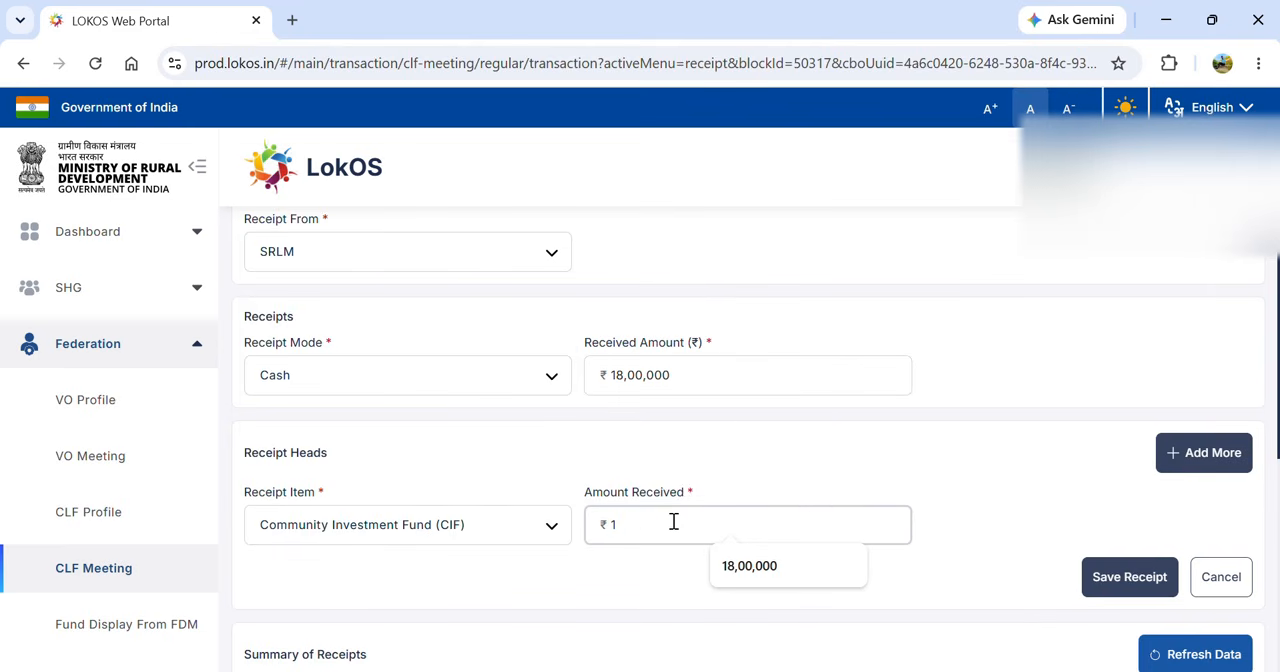
text(8,00,00)
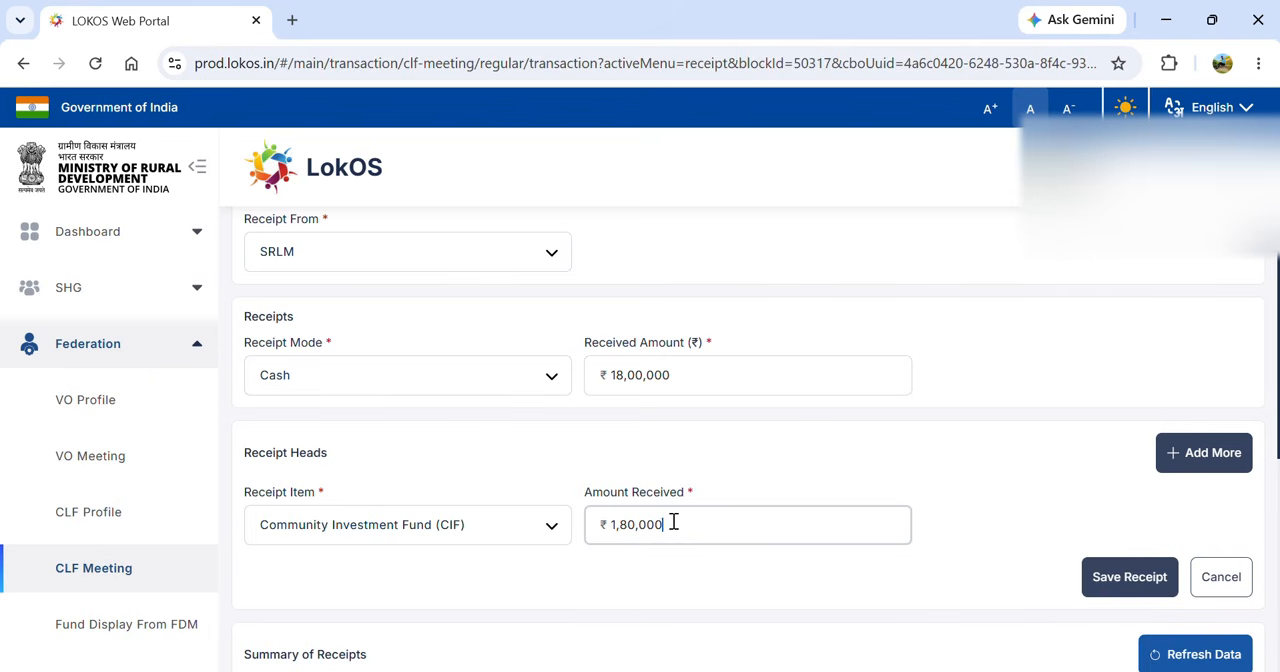
text(0)
click(1101, 582)
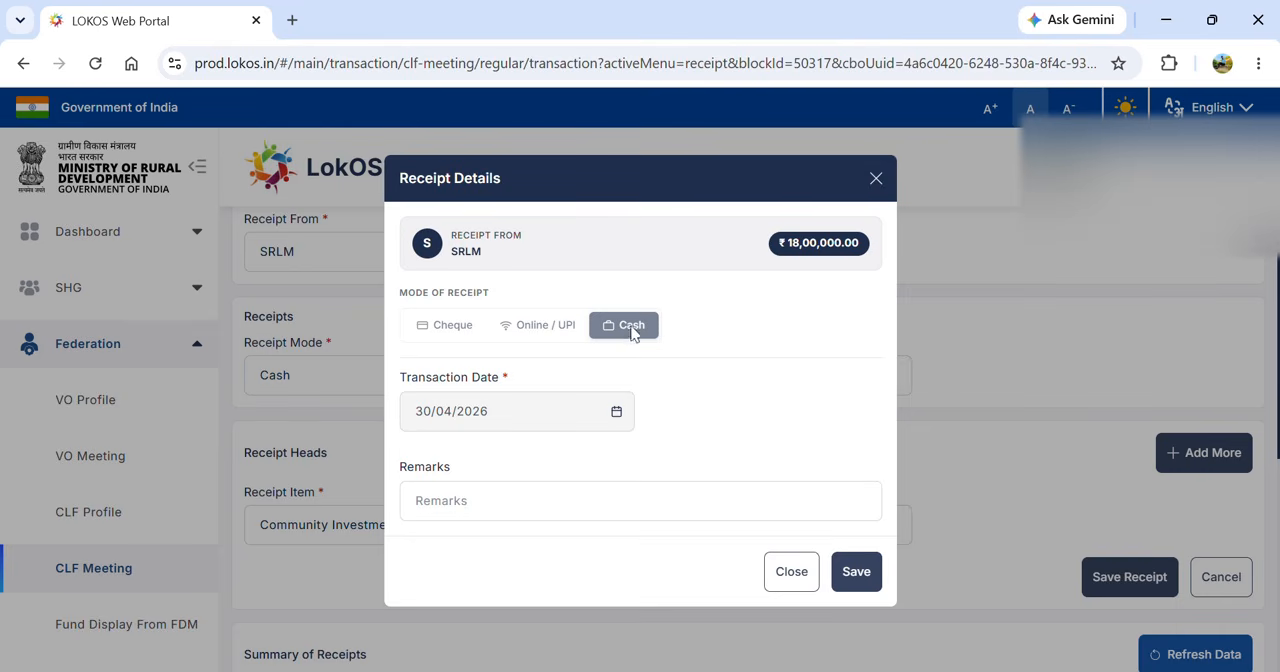
click(547, 501)
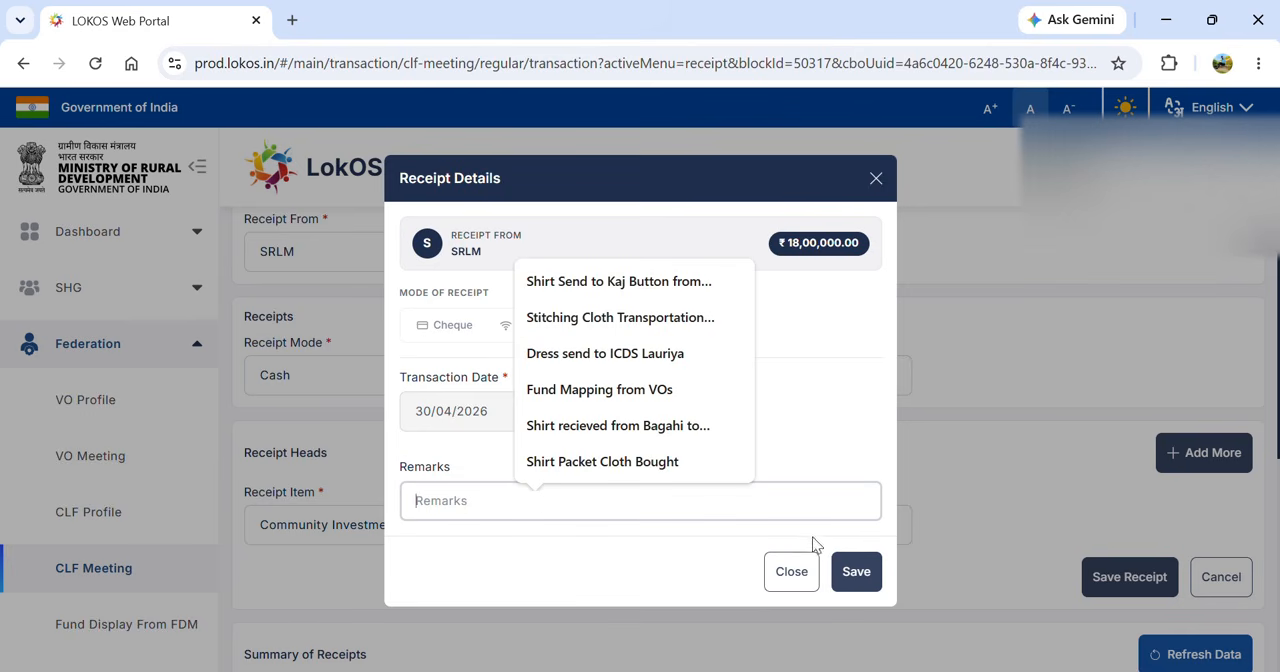
click(852, 570)
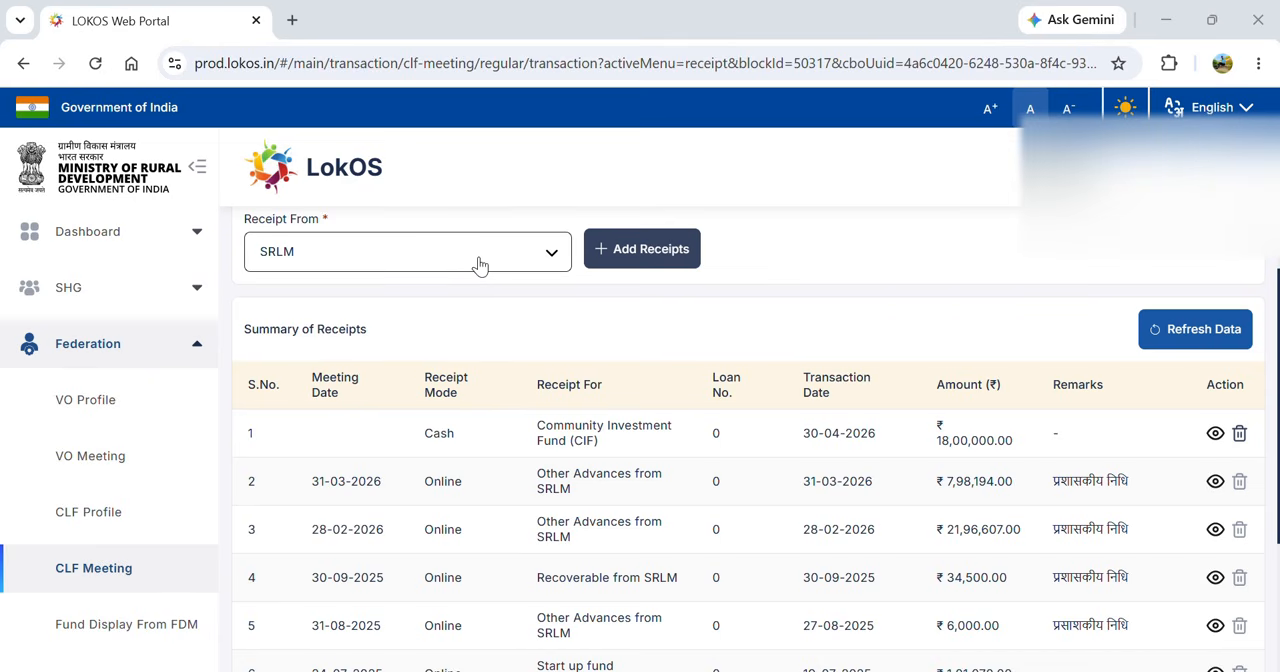
- Add another SRLM receipt with Online as the receipt mode and ₹2,00,000 as the received amount
click(632, 251)
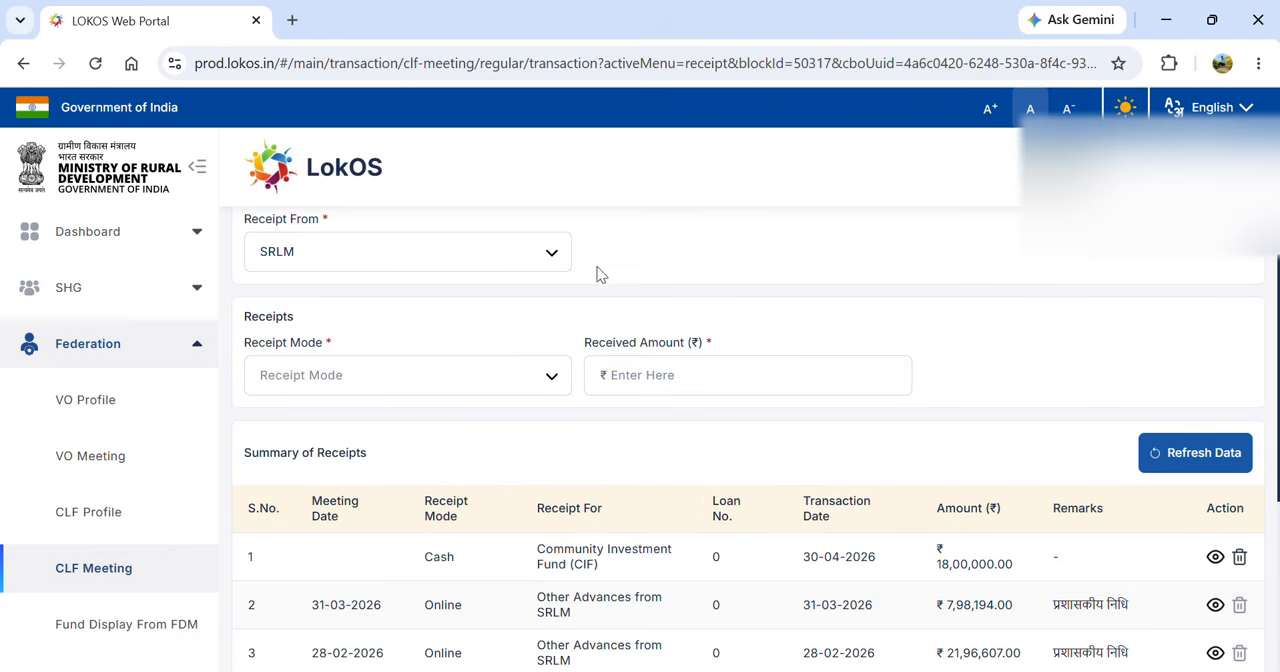
click(459, 379)
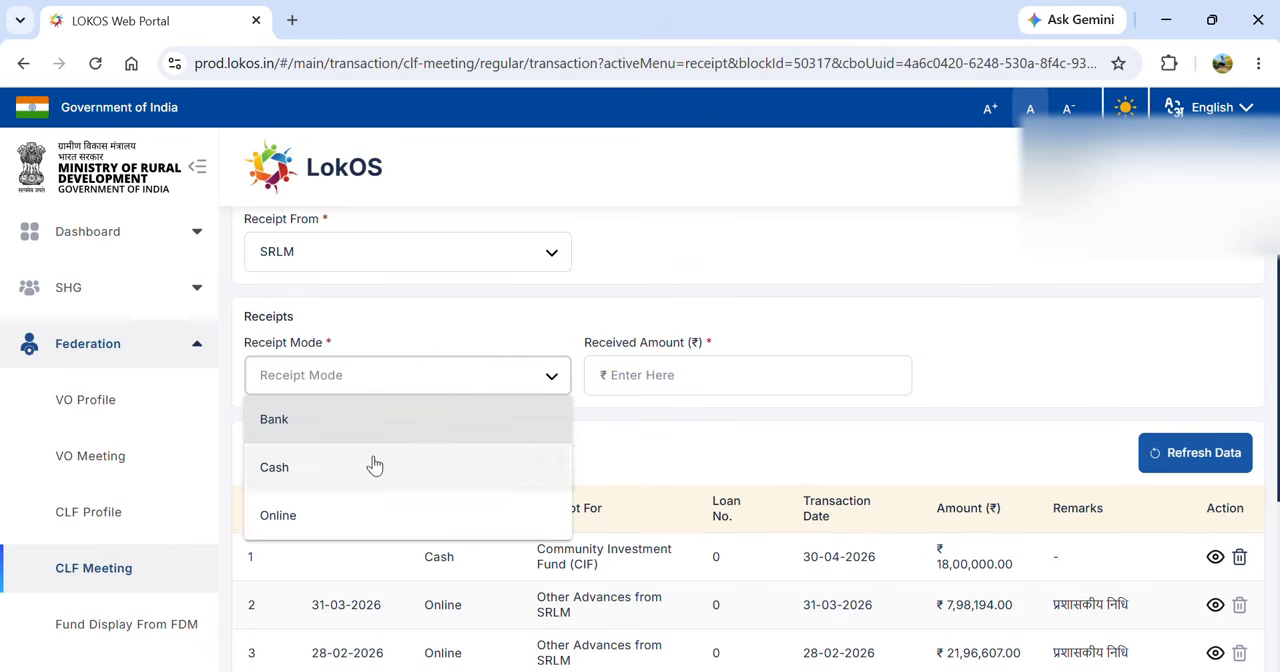
click(337, 520)
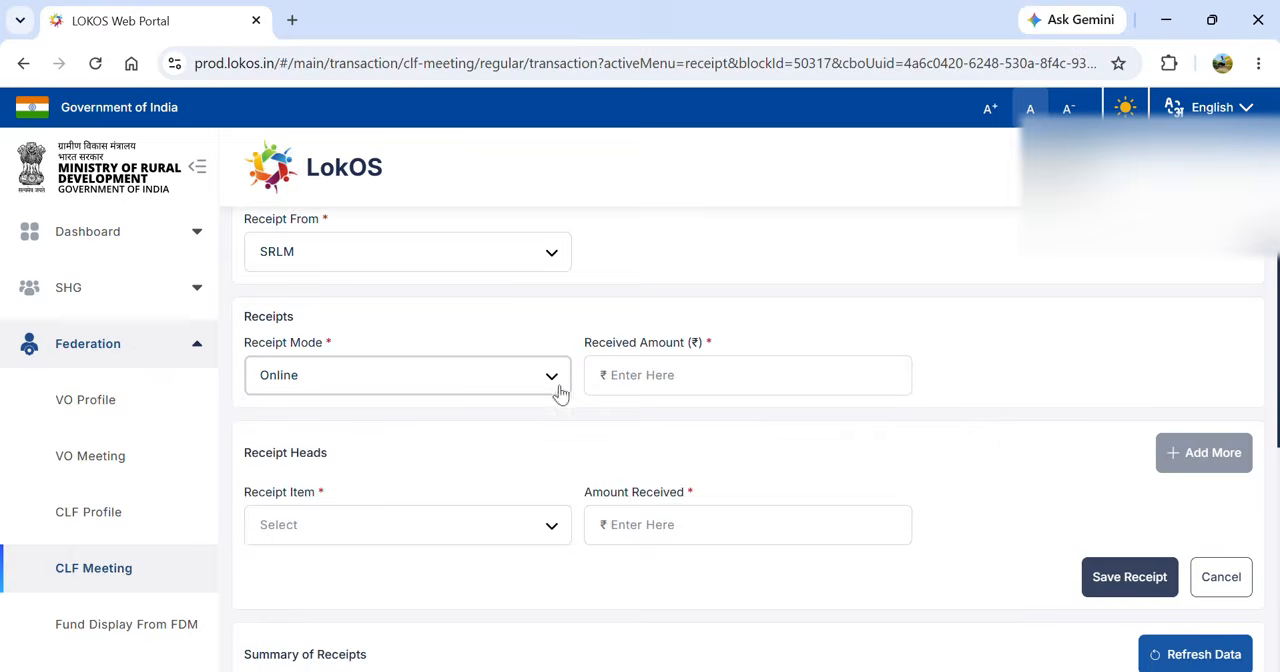
click(642, 378)
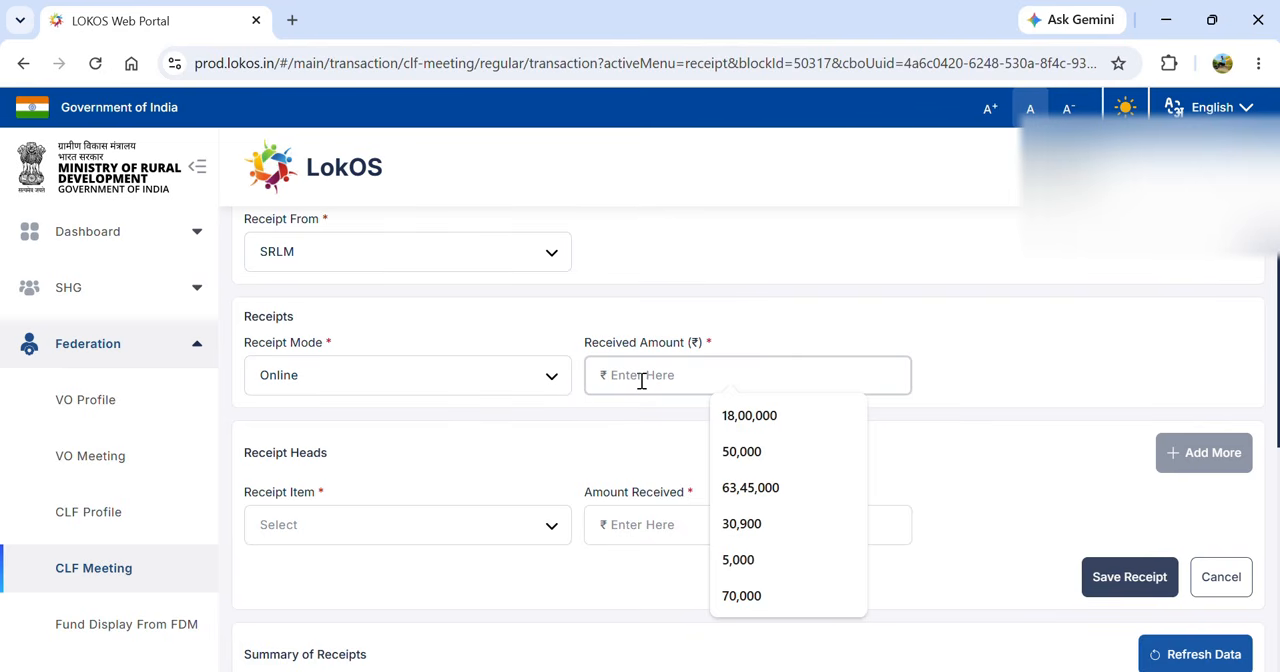
text(2,00,000)
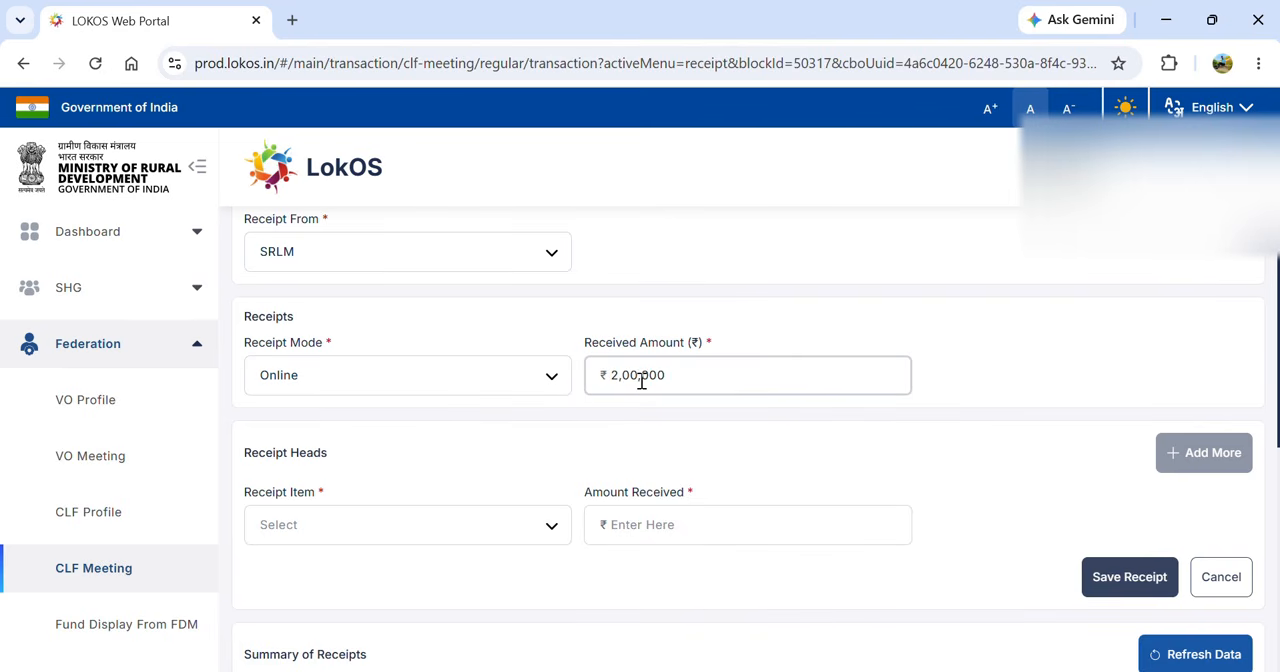
- Choose Other Advances from SRLM as the receipt item of the online receipt
click(427, 522)
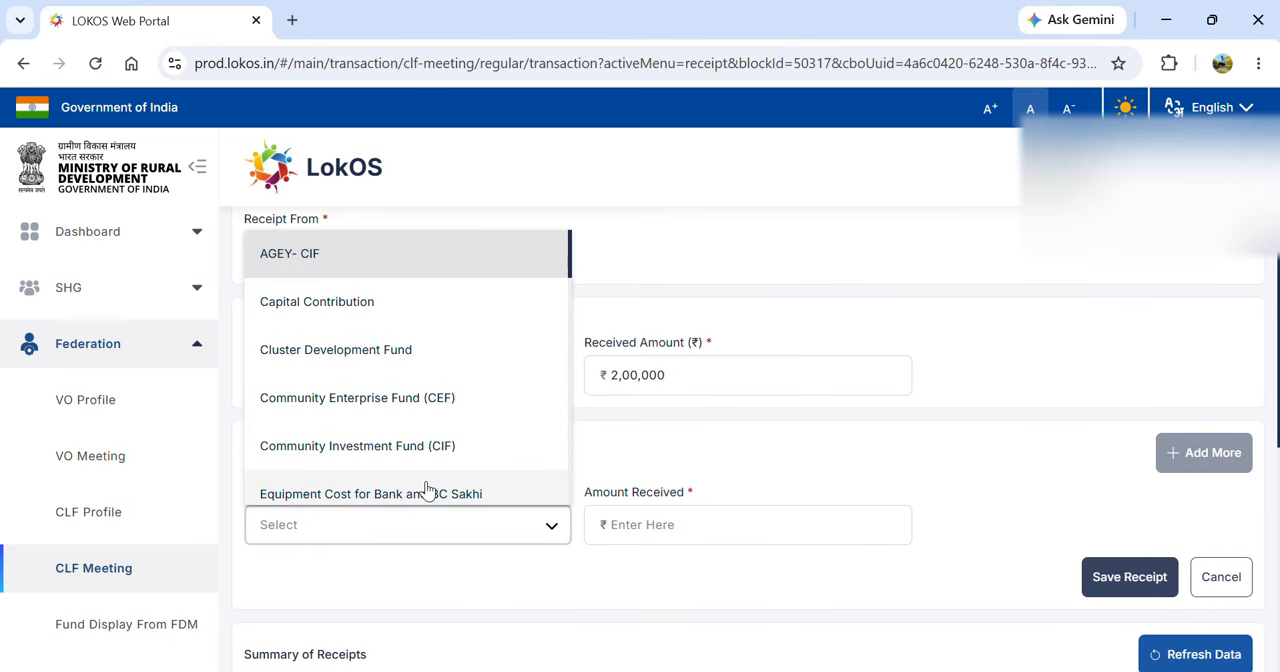
key(Down)
key(Down)
key(Down)
key(Down)
key(Down)
key(Down)
key(Down)
key(Down)
key(Down)
key(Down)
key(Down)
key(Down)
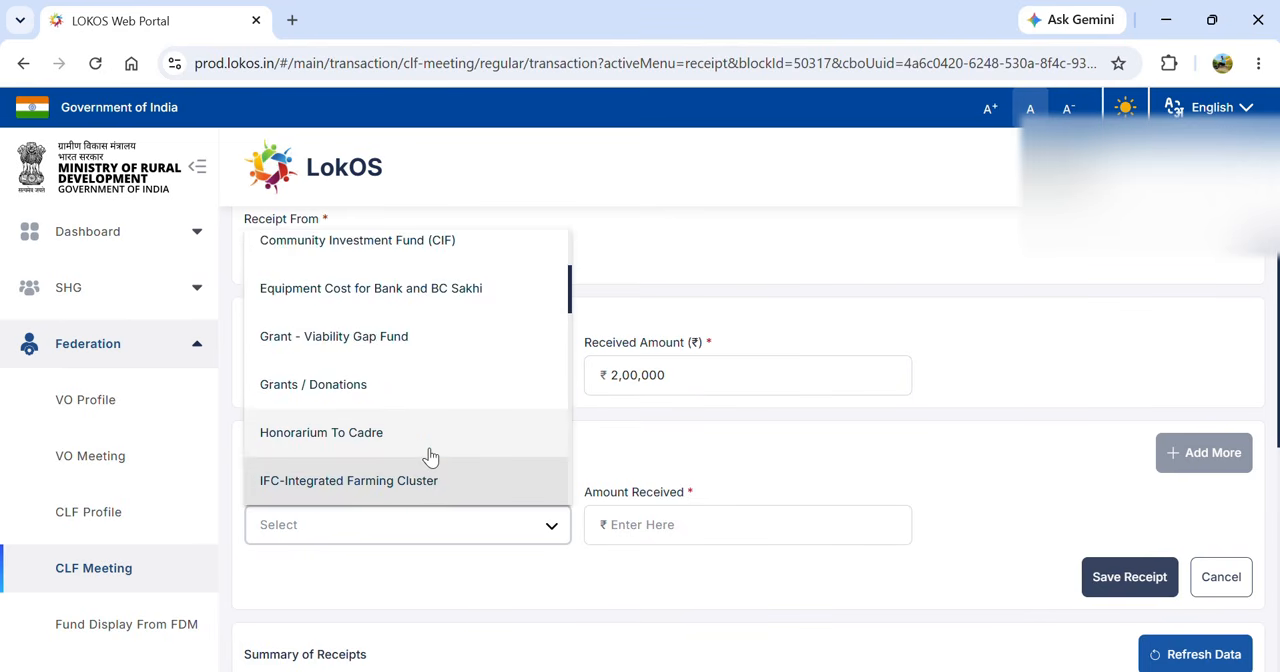
key(Down)
key(Down)
key(Down)
key(Down)
key(Down)
key(Down)
key(Down)
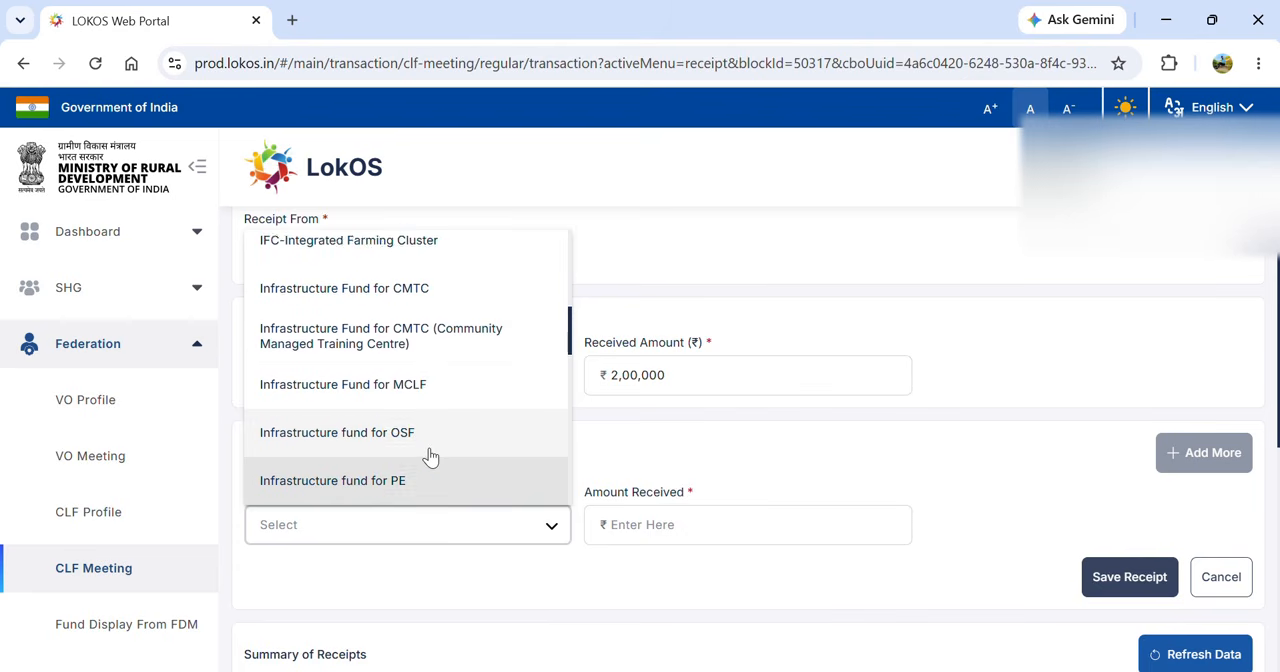
key(Down)
key(Down)
key(Down)
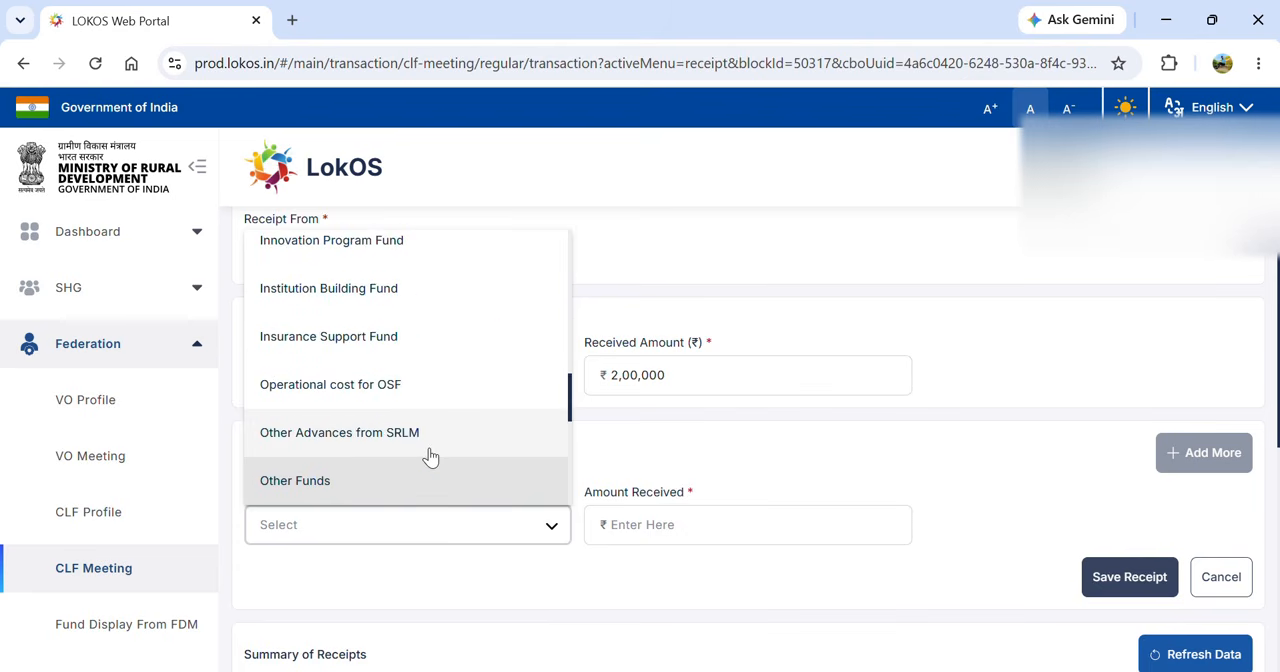
key(Up)
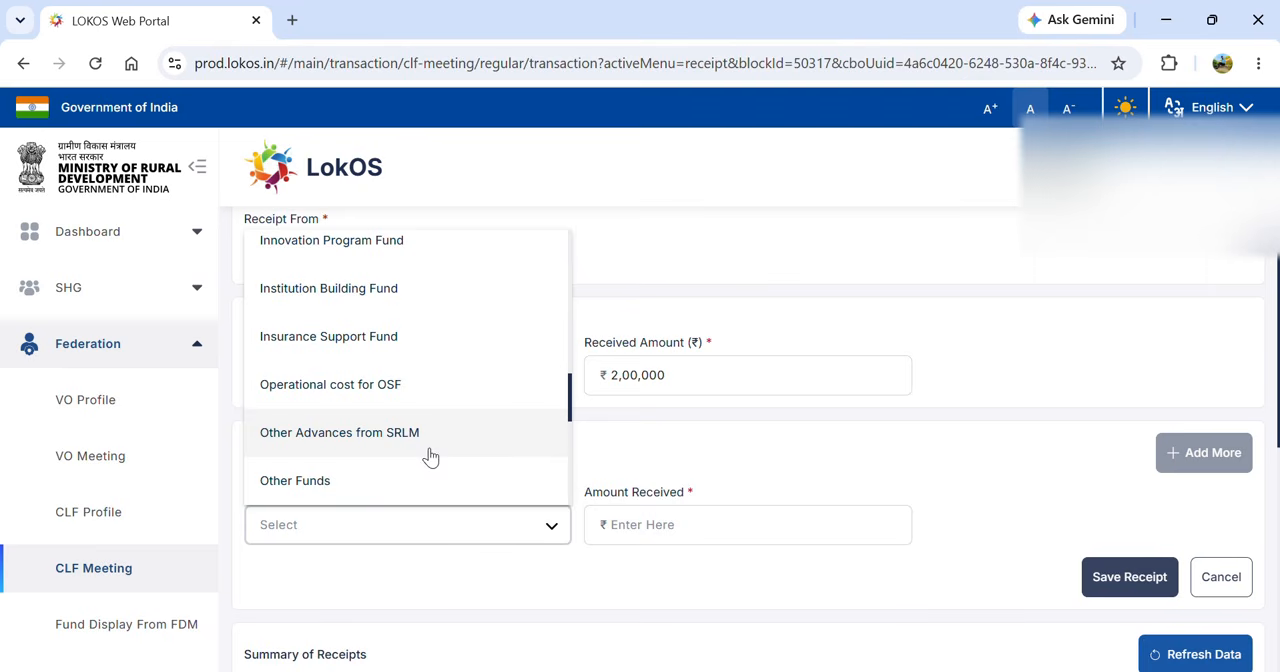
click(372, 445)
- Enter ₹2,00,000 as the amount received for Other Advances from SRLM and proceed to the receipt details
click(651, 531)
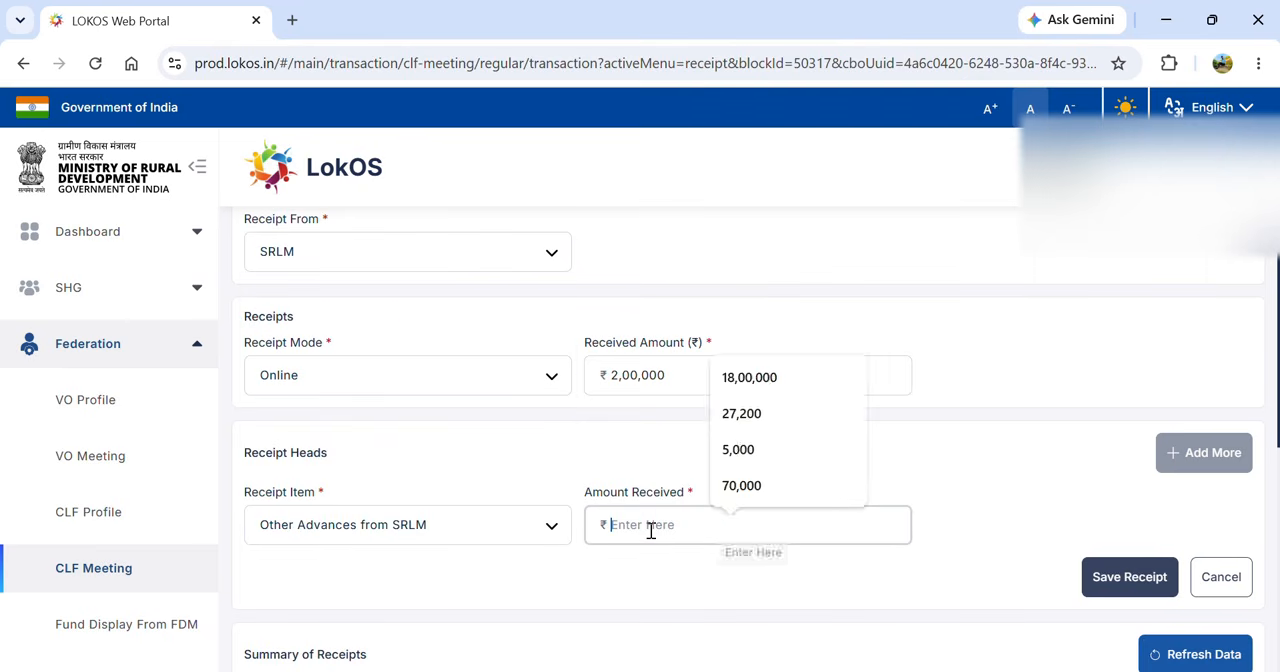
text(2,00,00)
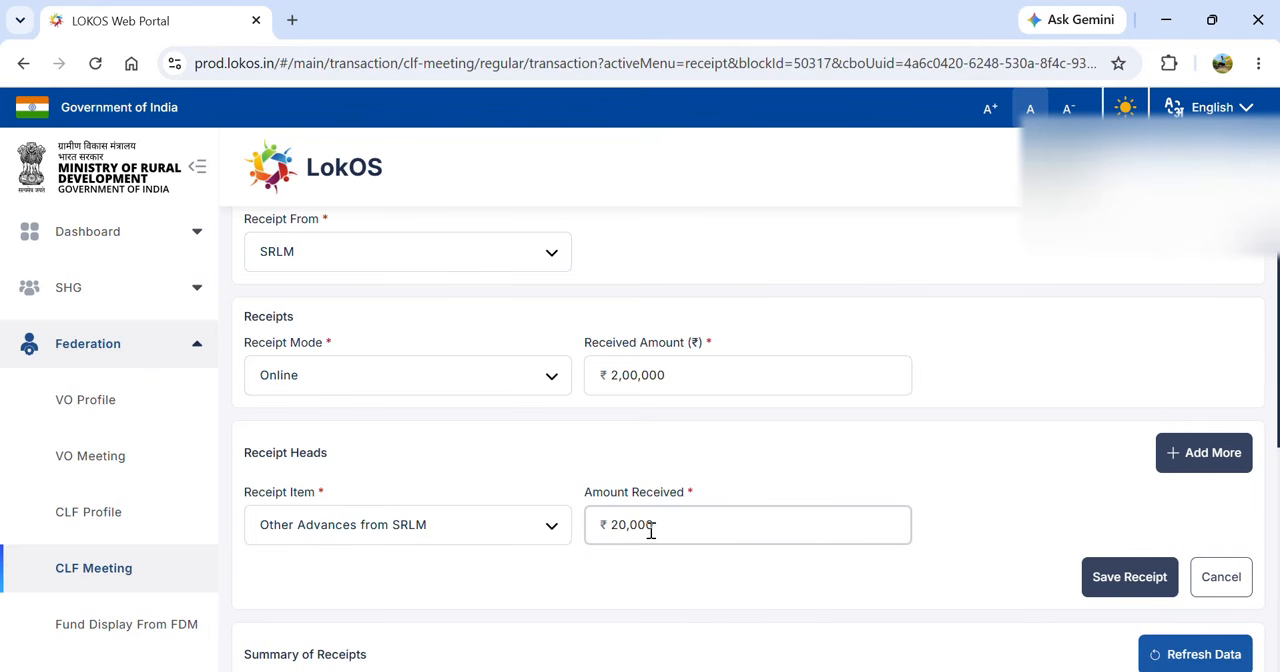
text(0)
click(1122, 590)
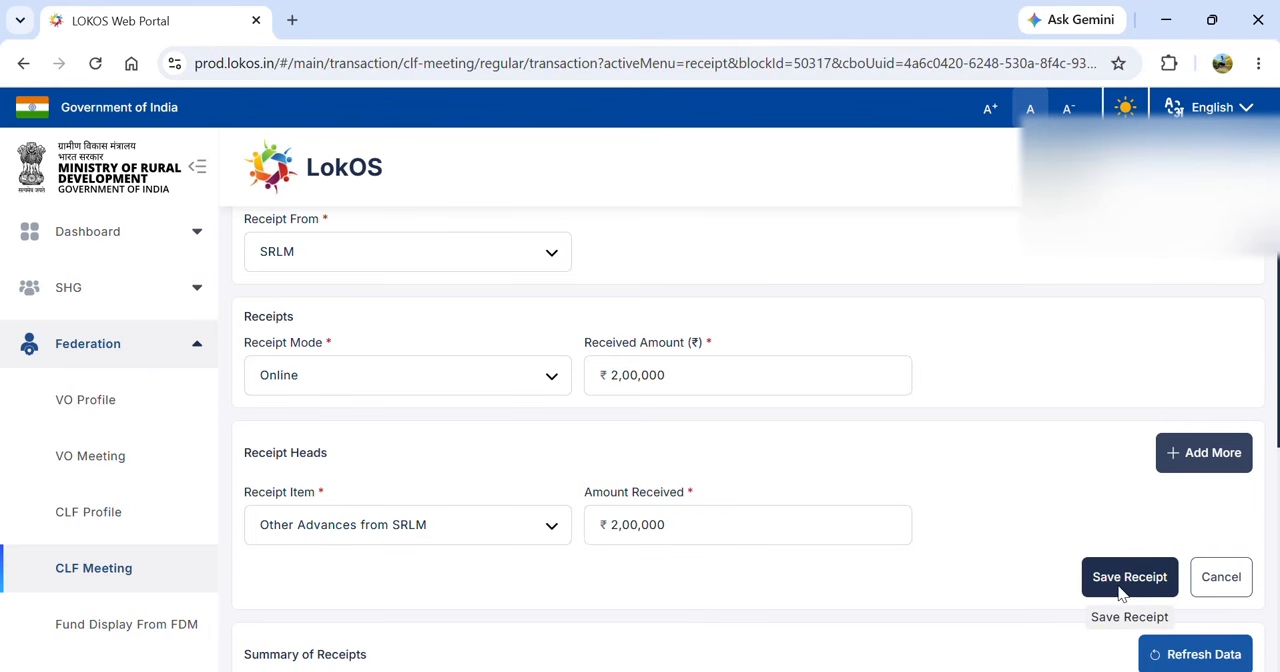
- Fill in the online transaction ID, select the CBI account as the CLF bank account, and save the receipt
click(489, 388)
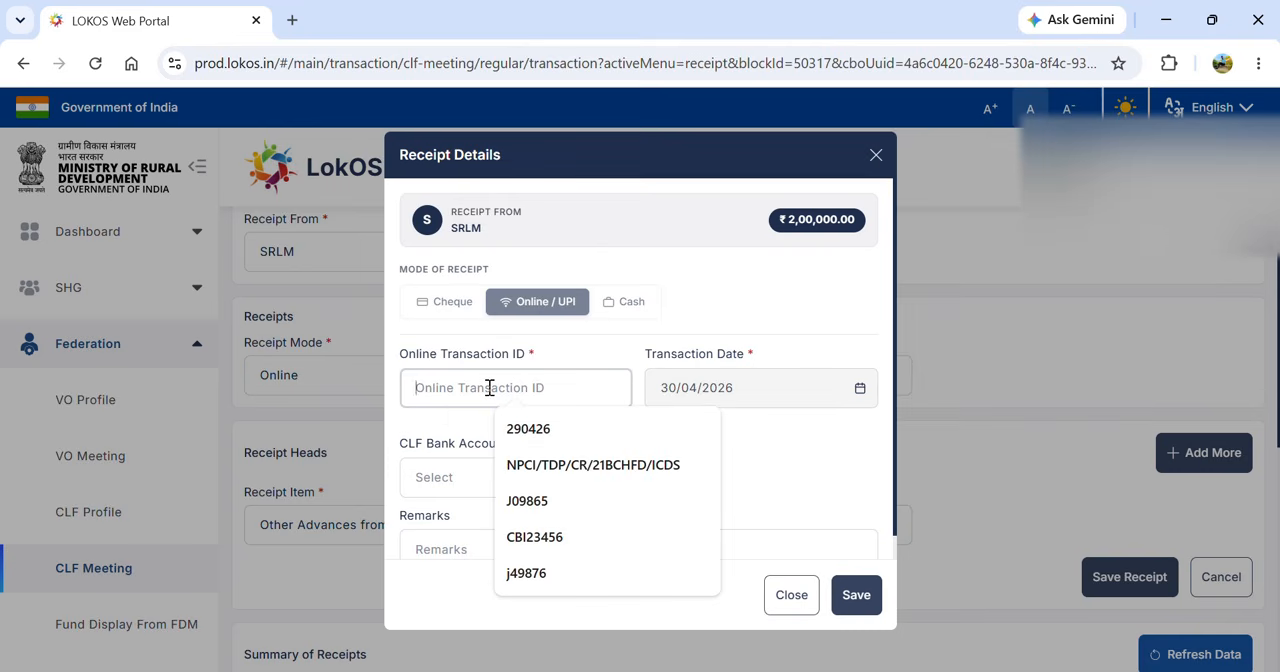
text(J)
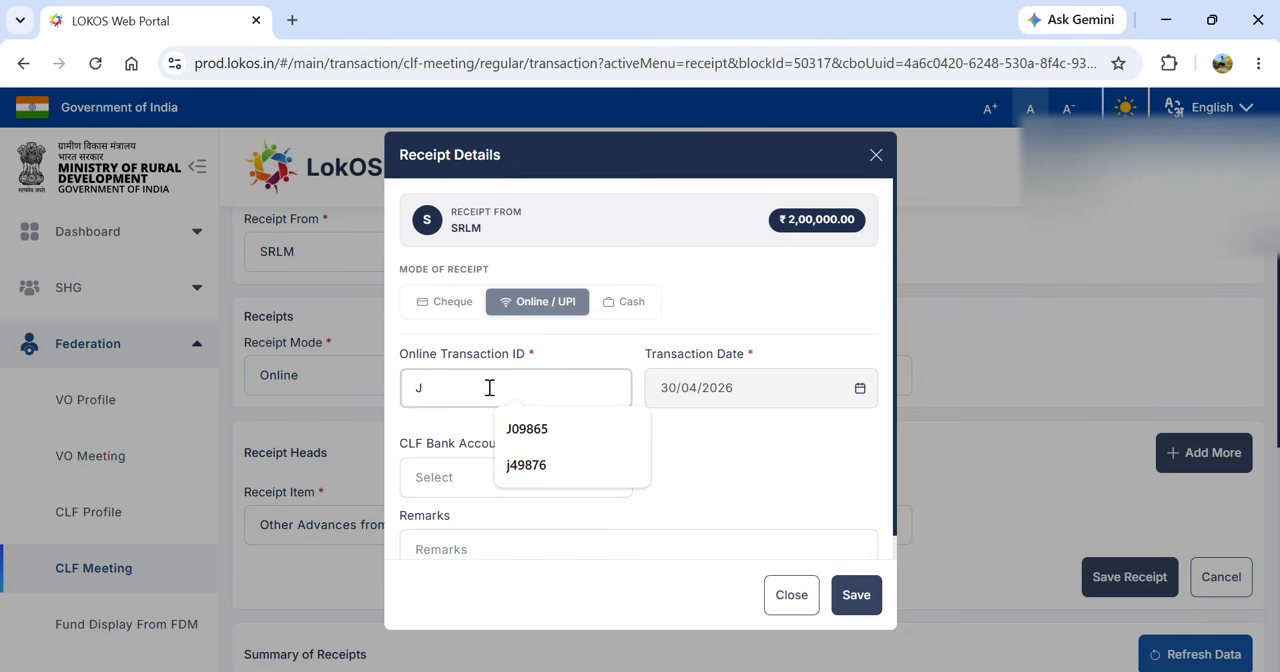
text(0)
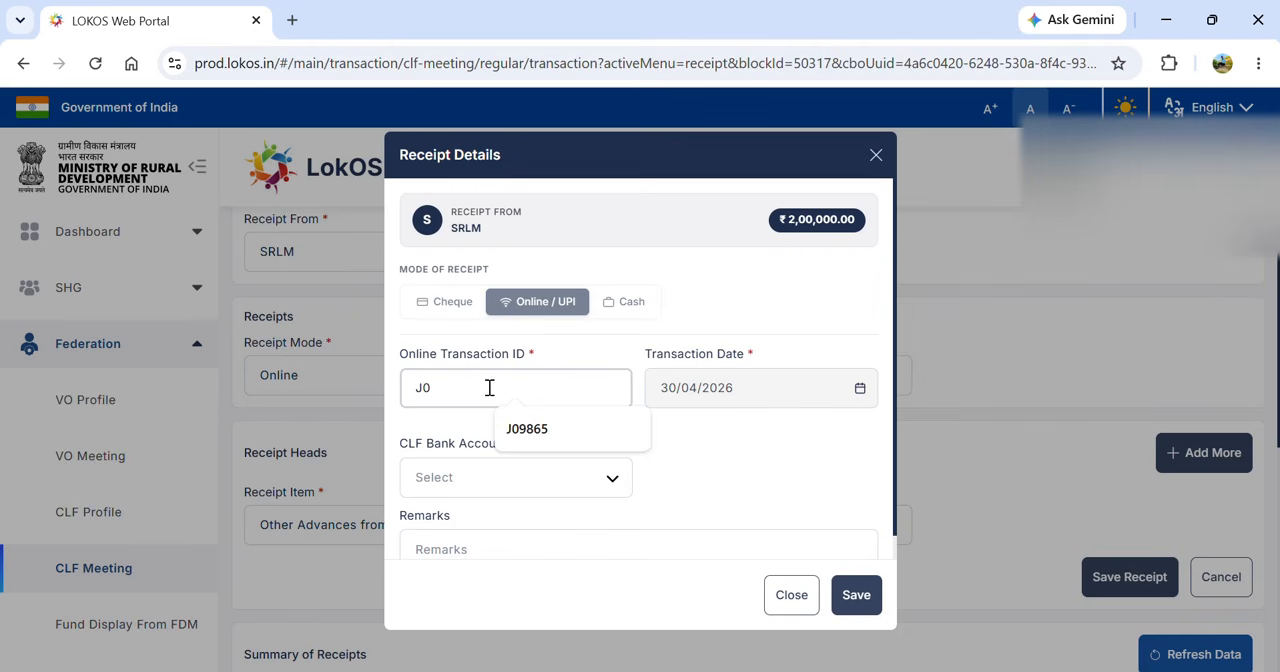
text(98789)
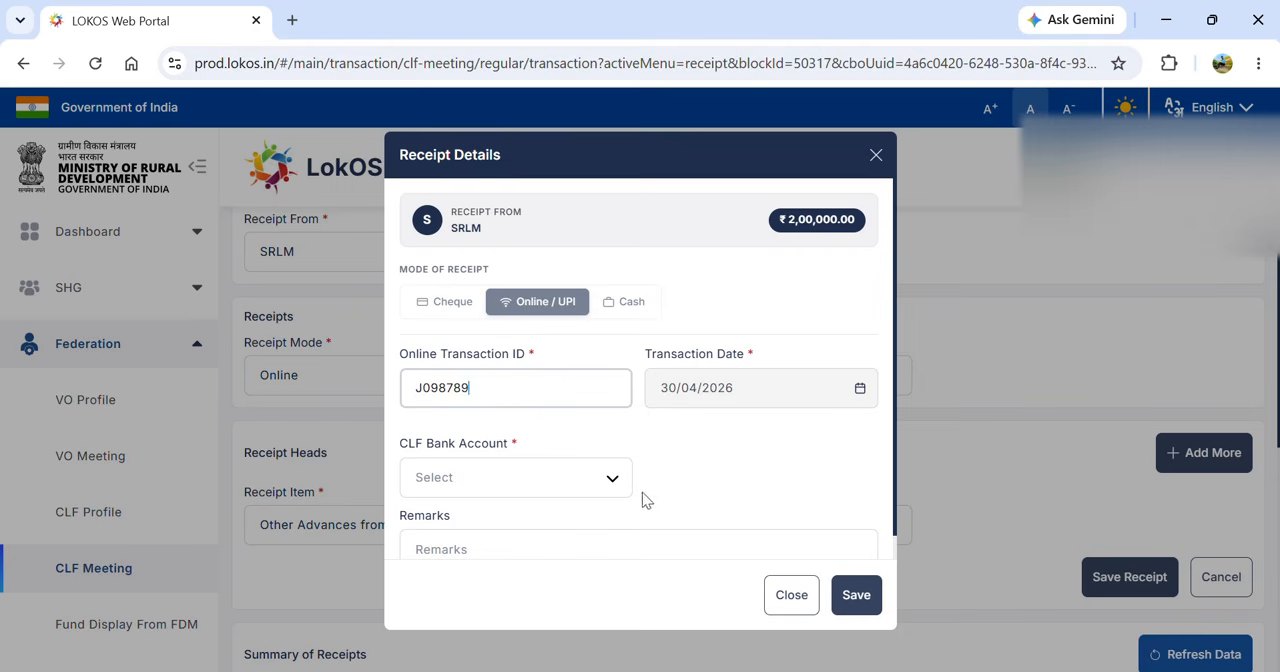
click(545, 467)
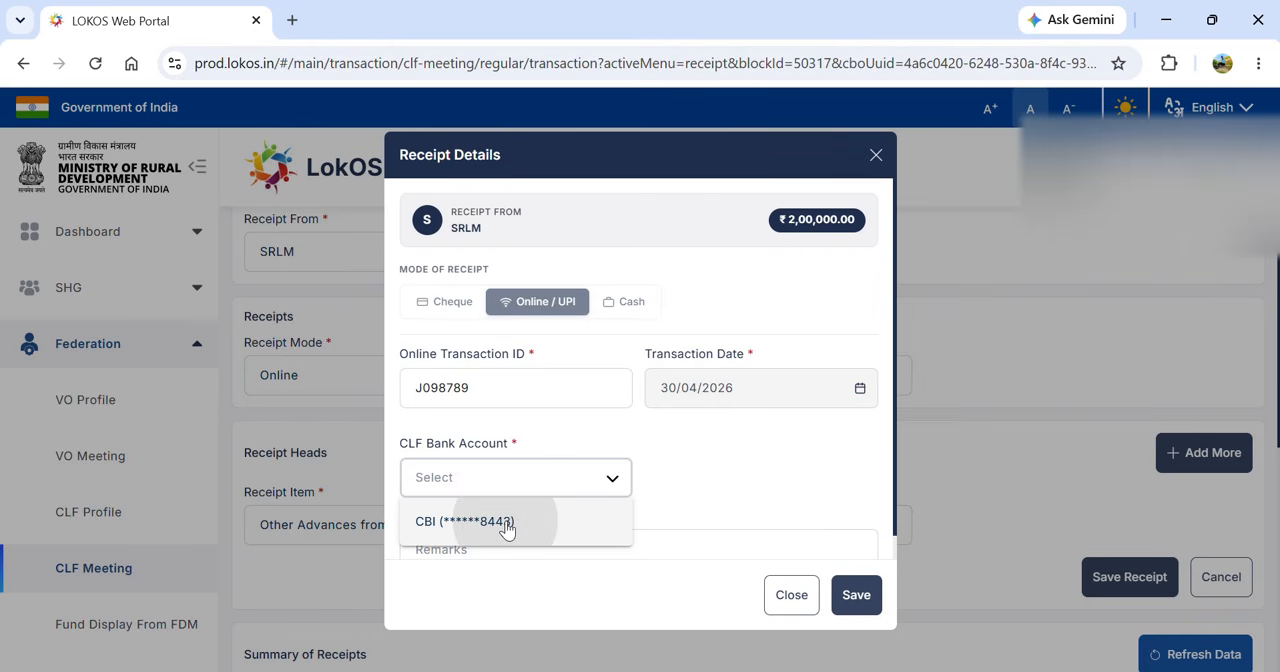
click(507, 524)
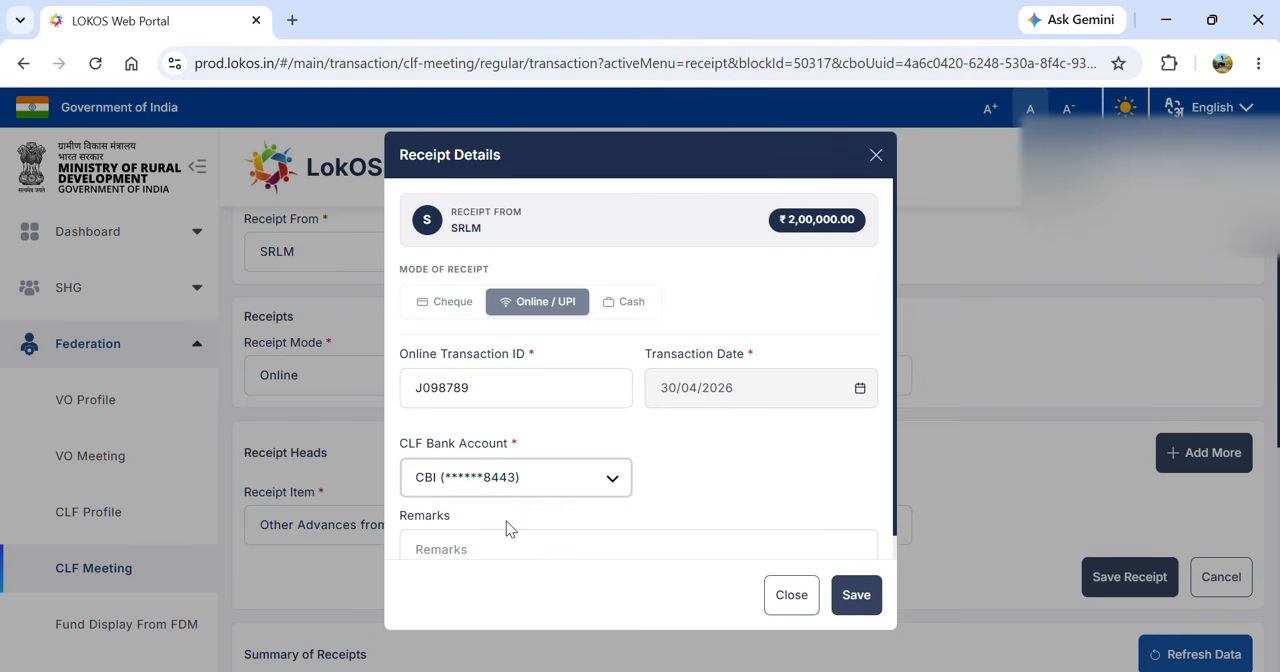
click(856, 600)
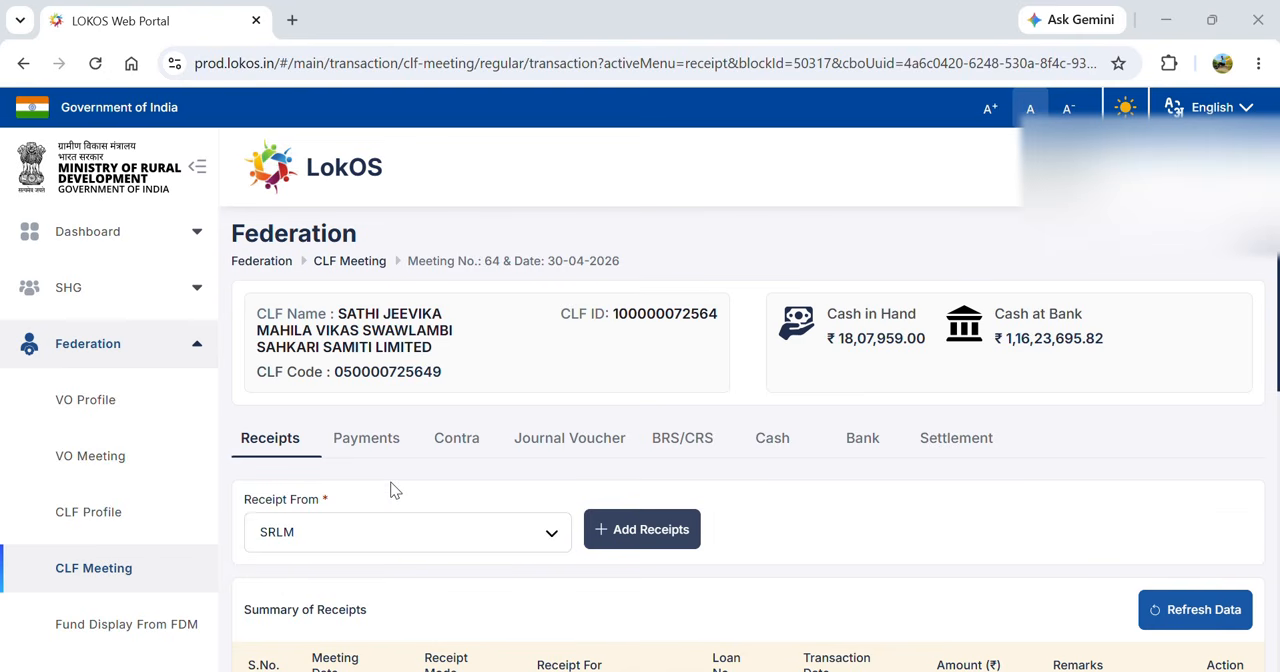
- Start a new receipt from the VO Nagma Jeevika Mahila Gram Sangathan
click(346, 535)
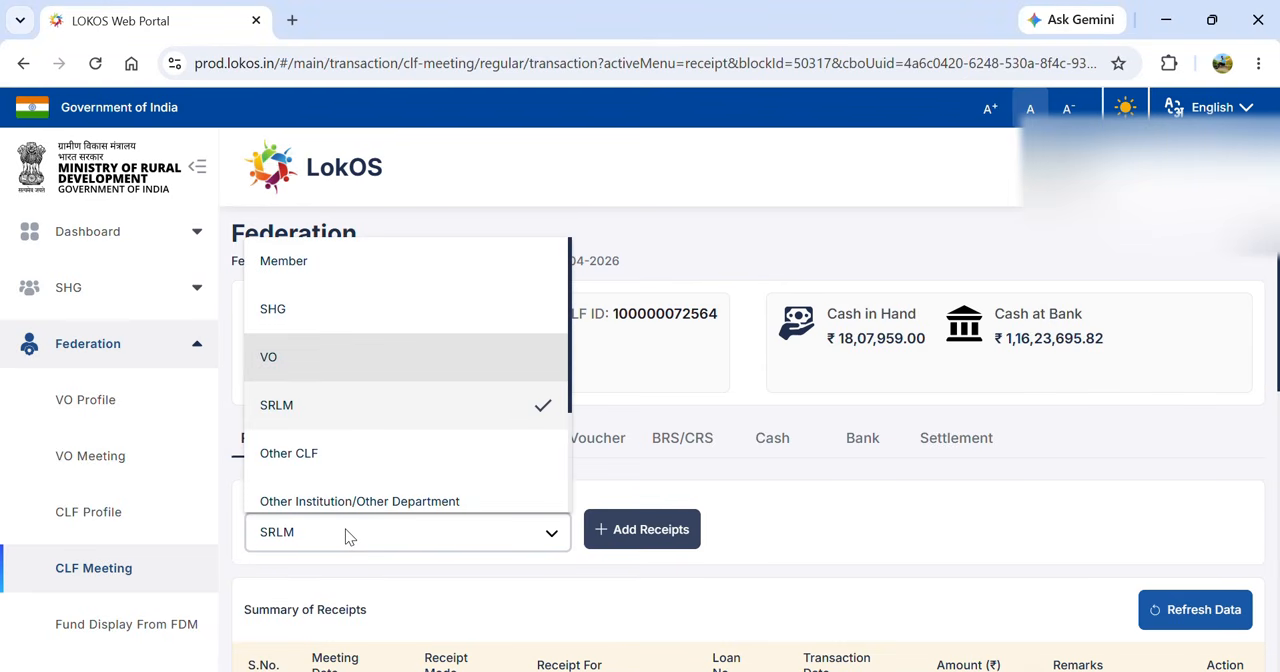
key(Return)
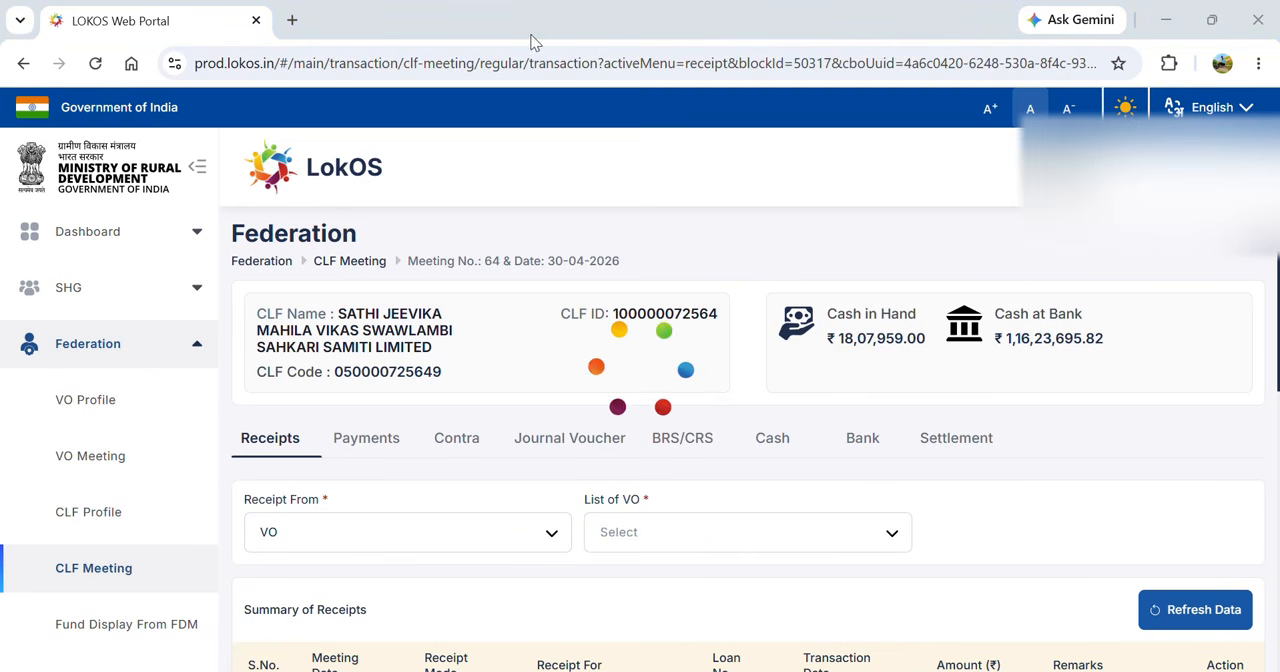
click(742, 535)
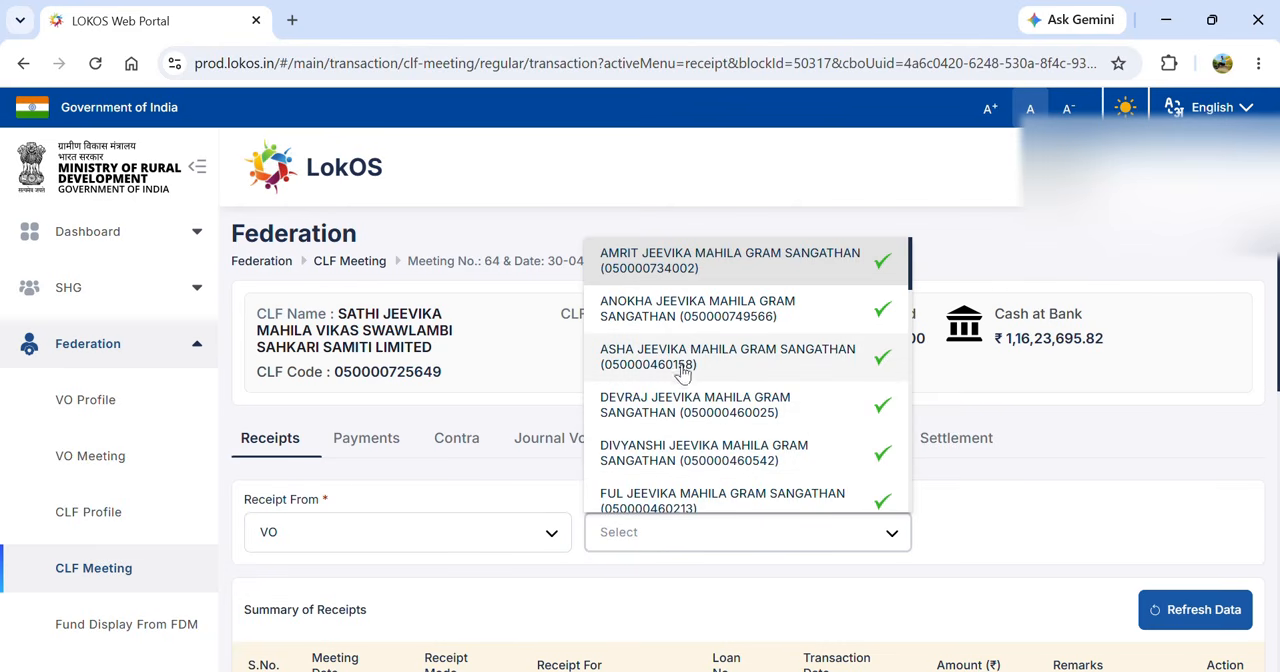
scroll(681, 366, down, 5)
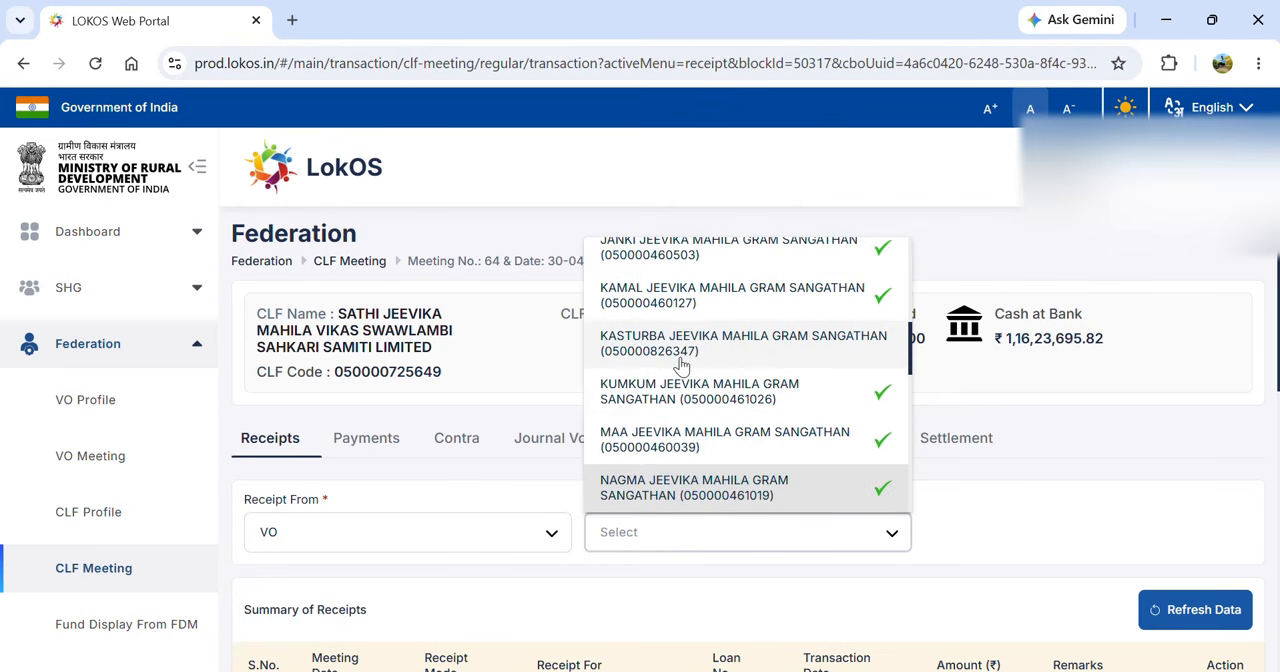
click(662, 487)
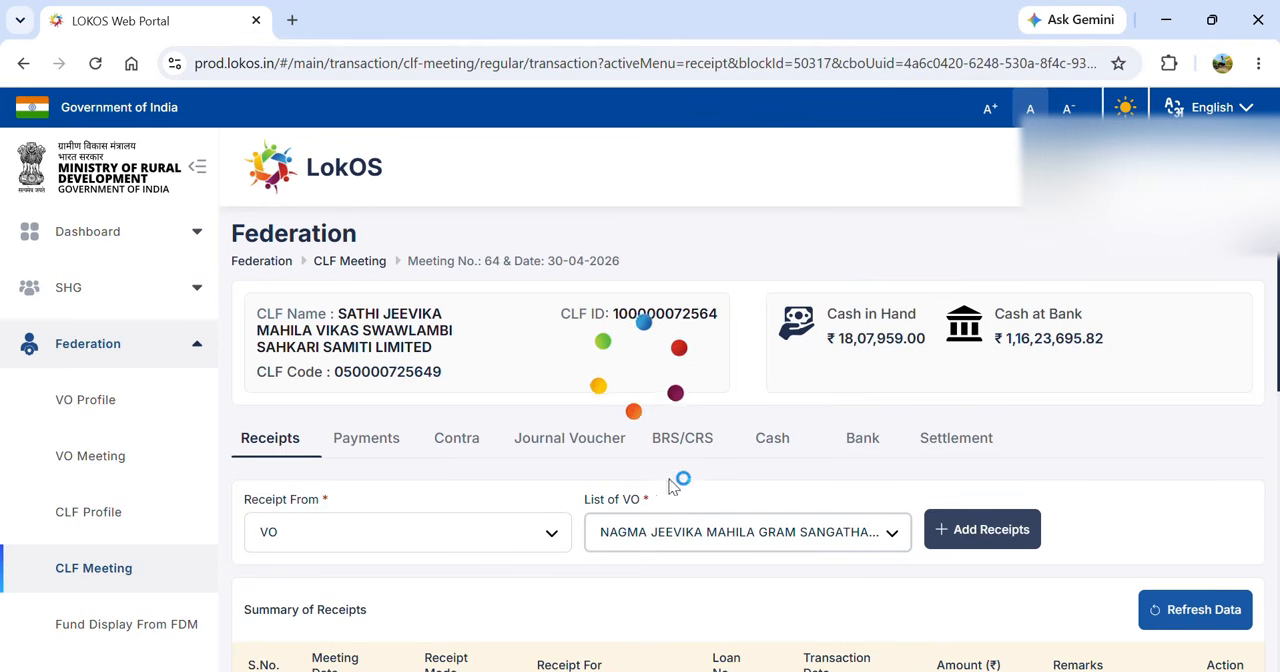
click(990, 535)
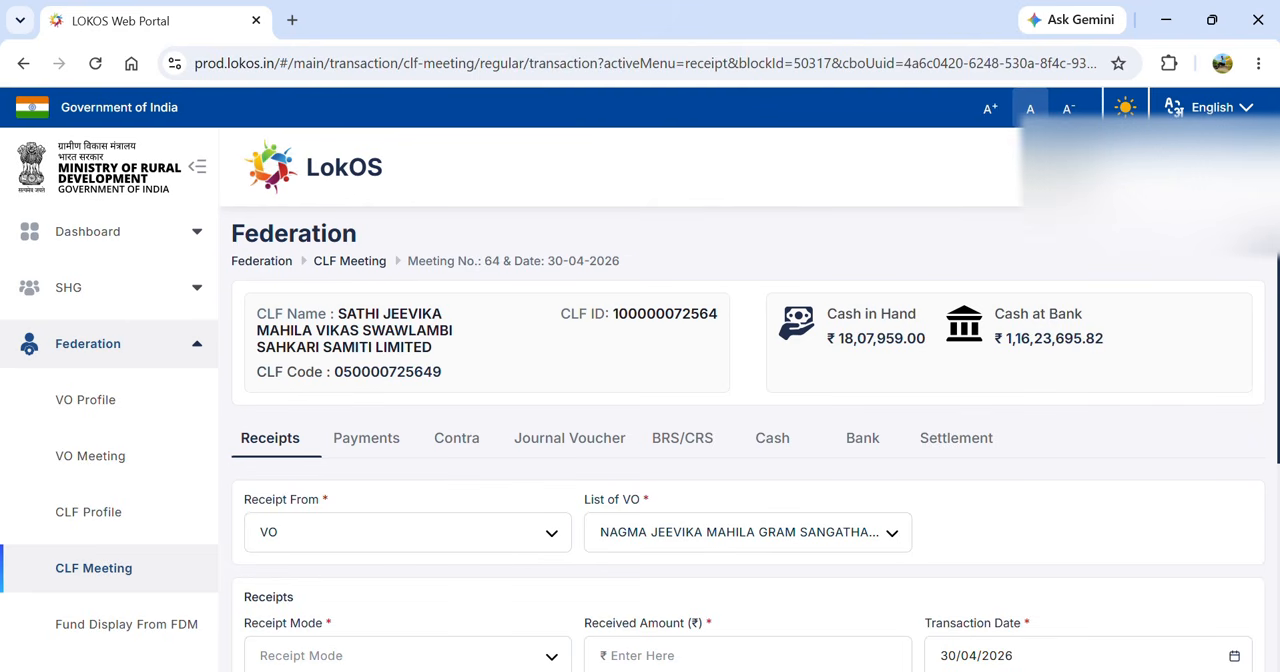
- Set the VO receipt's mode to Bank and its received amount to ₹43,200
drag(1279, 470, 1278, 519)
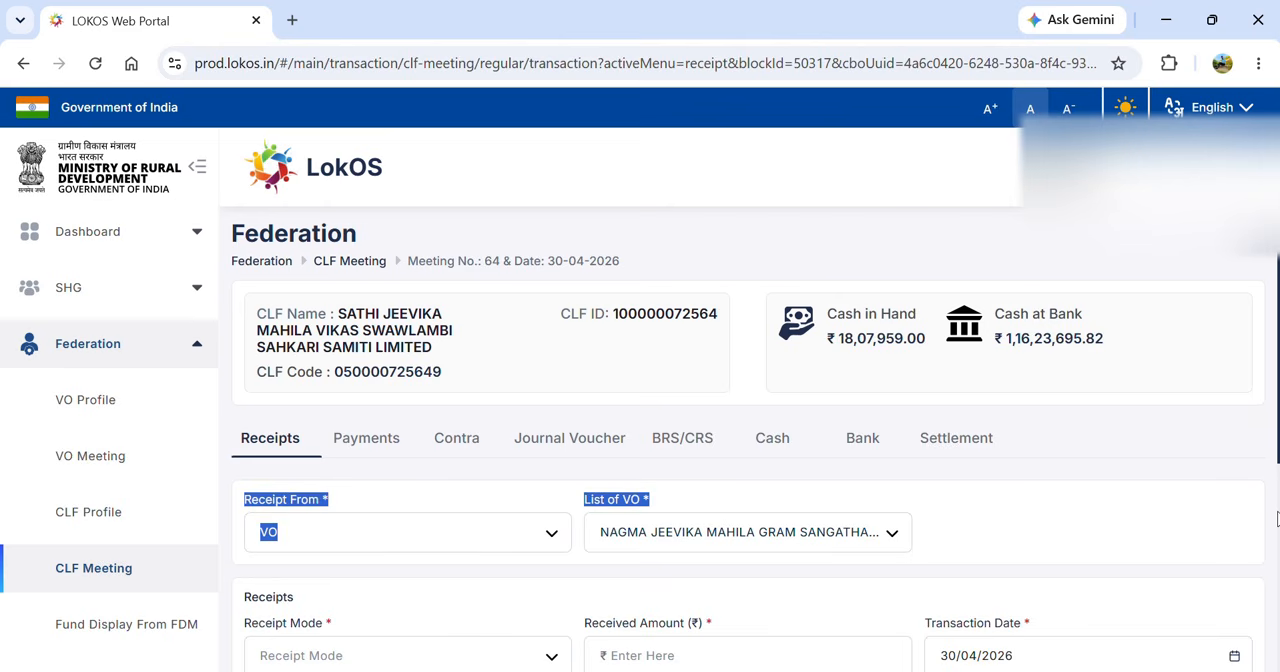
scroll(1240, 495, down, 3)
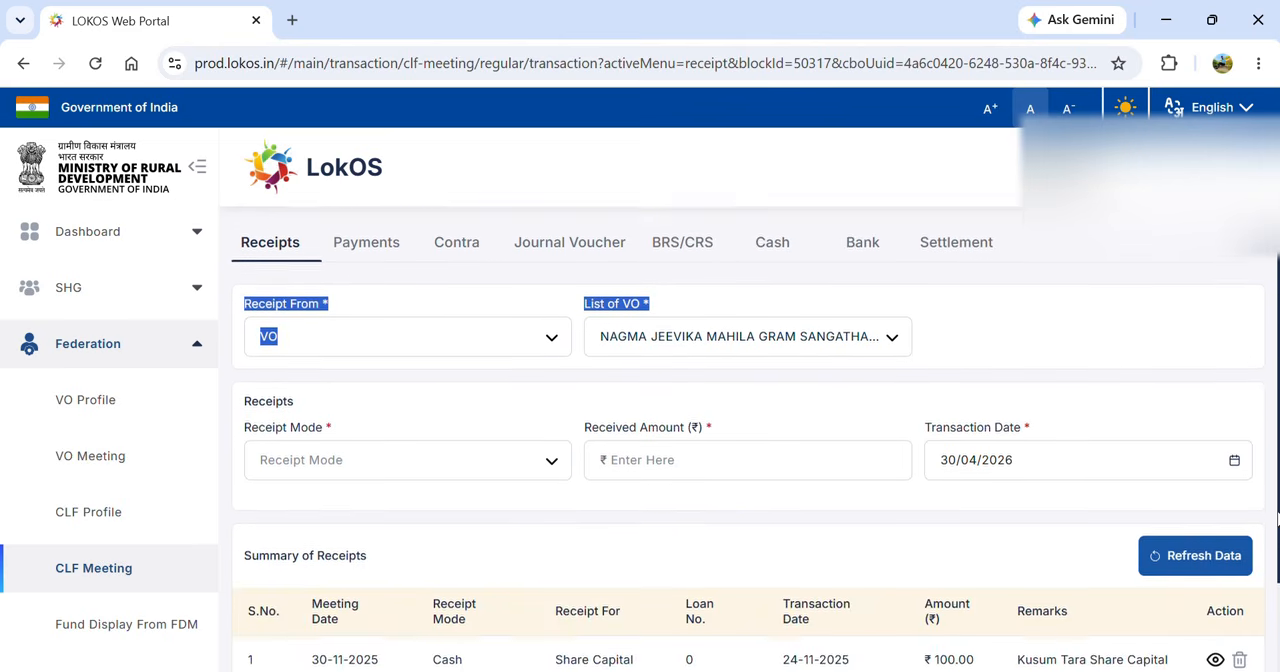
click(530, 38)
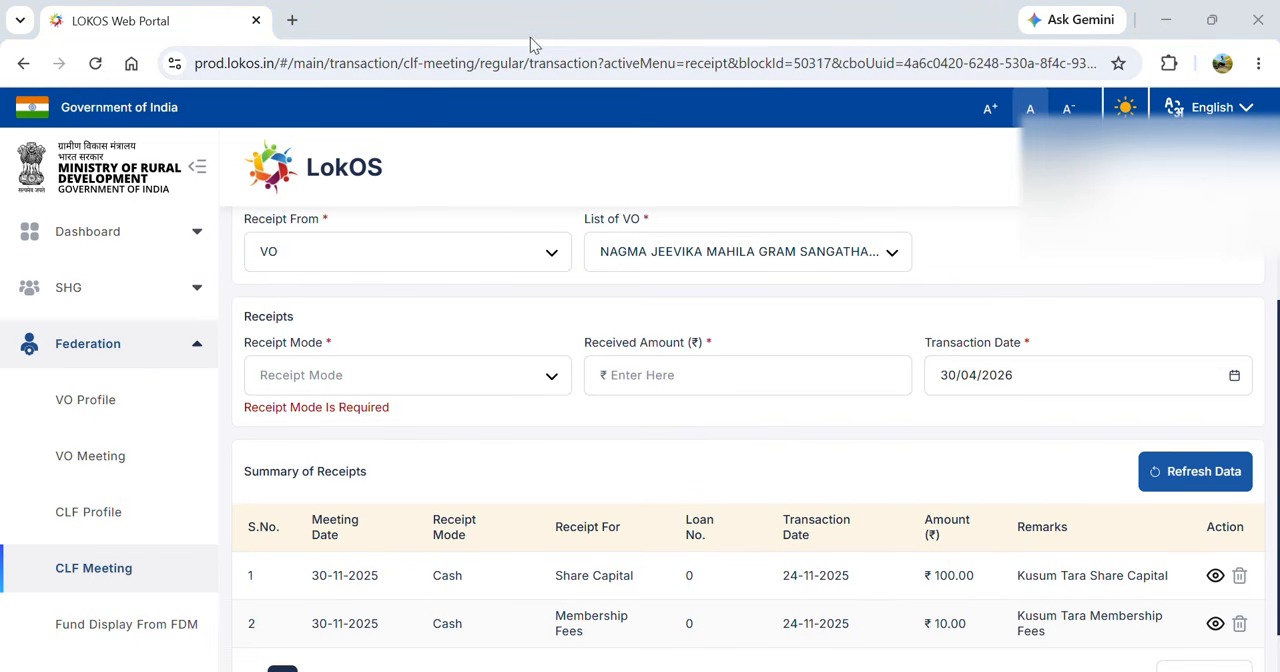
click(471, 379)
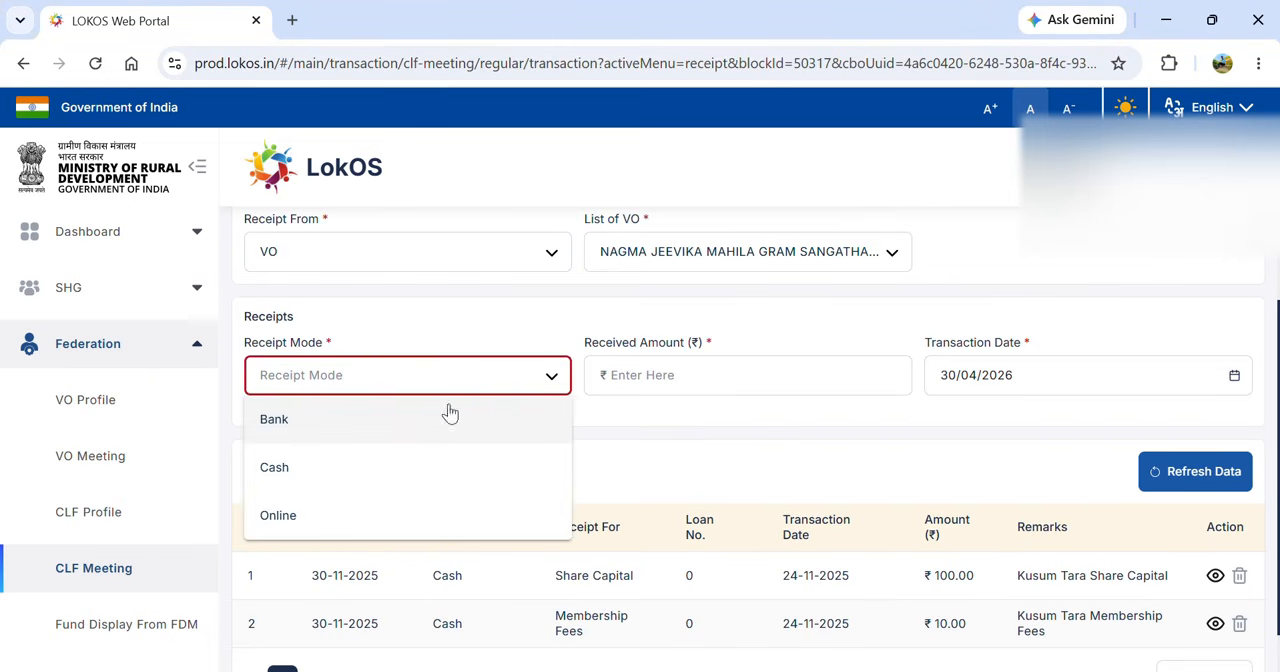
click(398, 427)
click(625, 374)
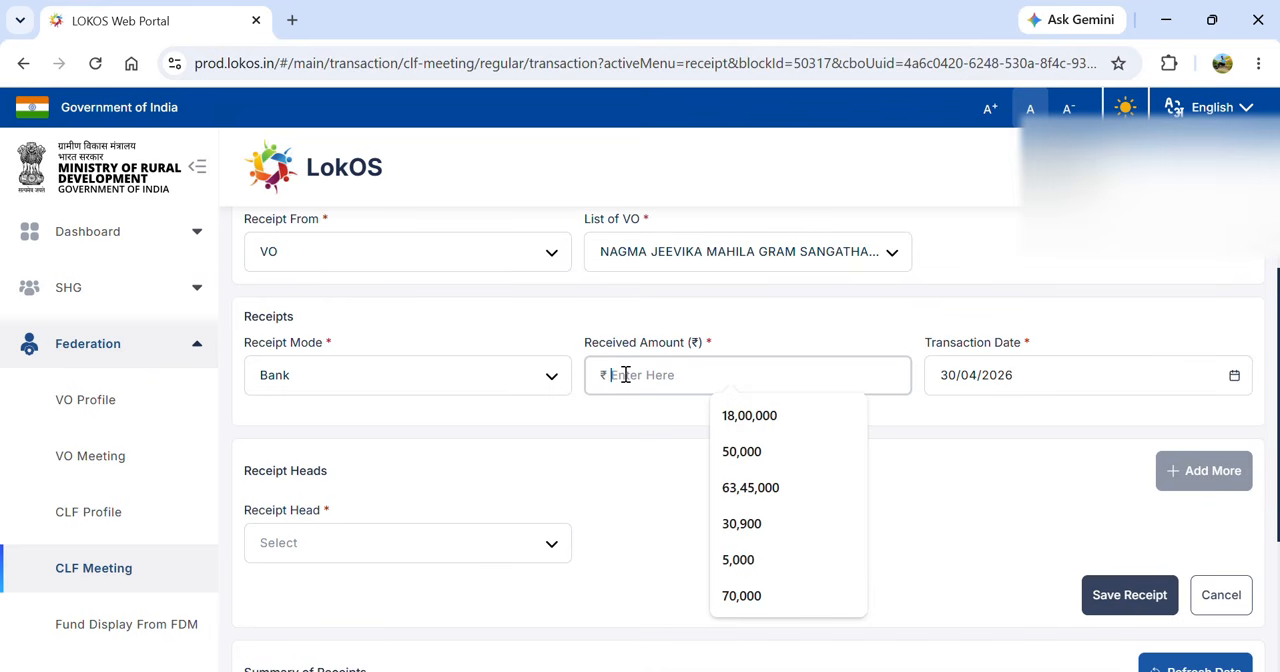
text(43,2)
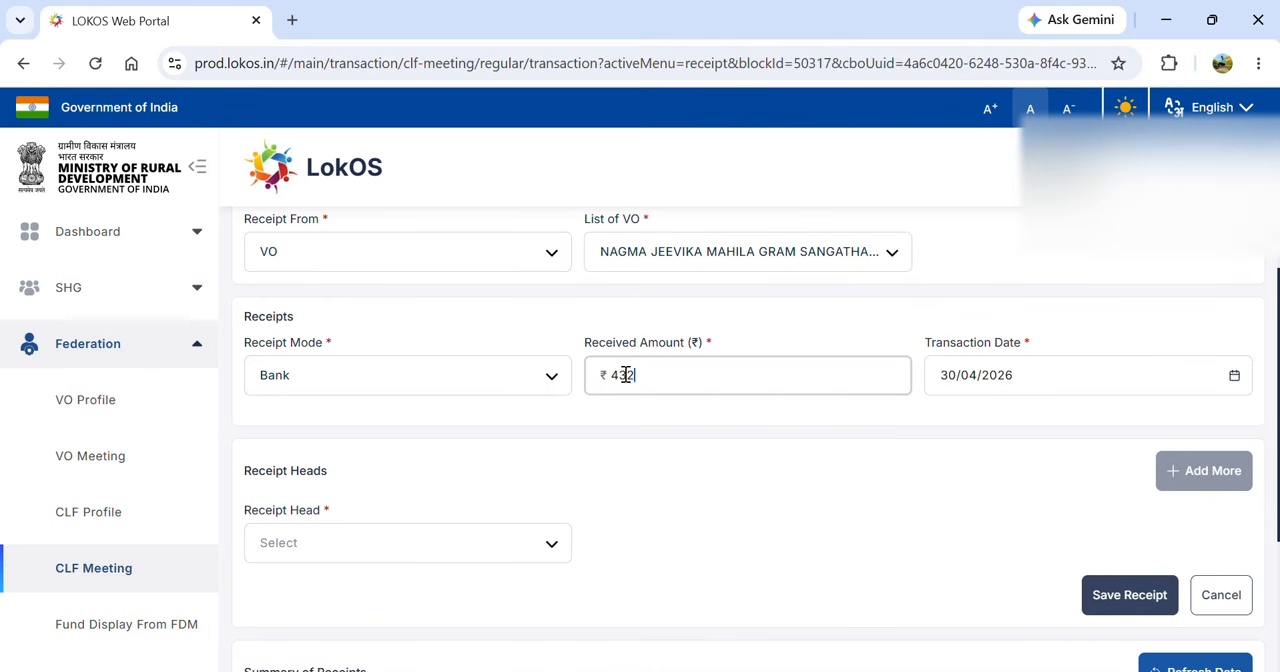
text(00)
- Choose Loan as the receipt head of the VO receipt
click(508, 558)
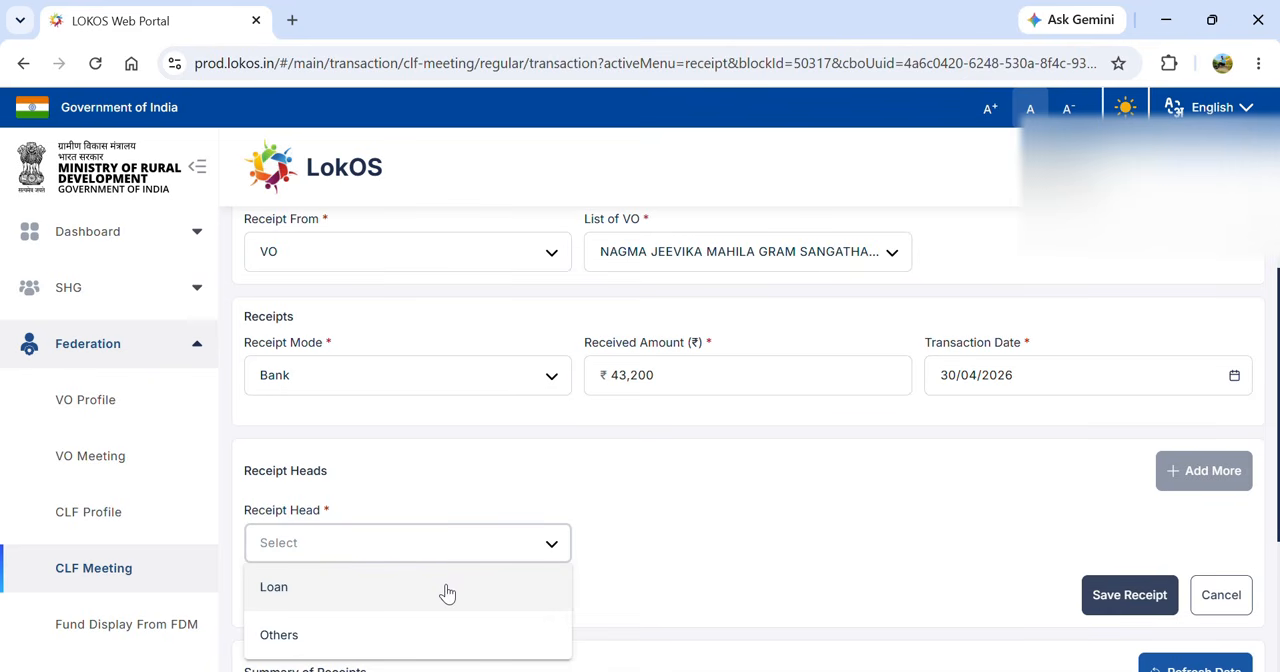
click(445, 590)
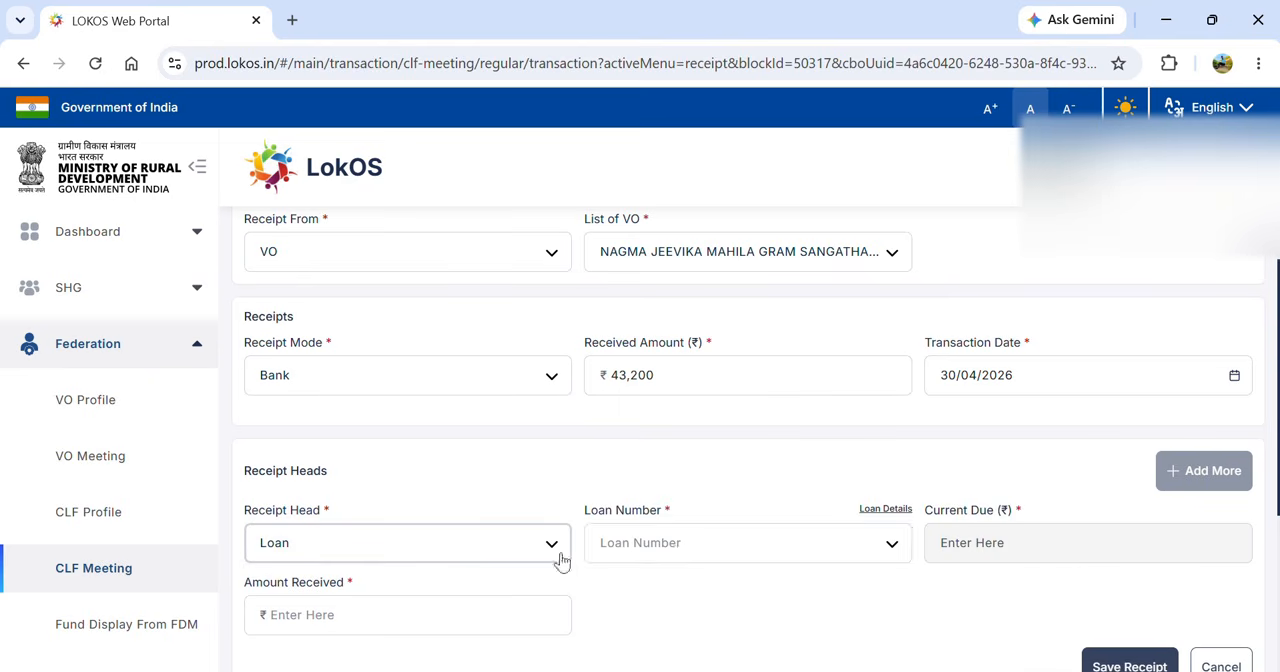
click(709, 555)
click(711, 550)
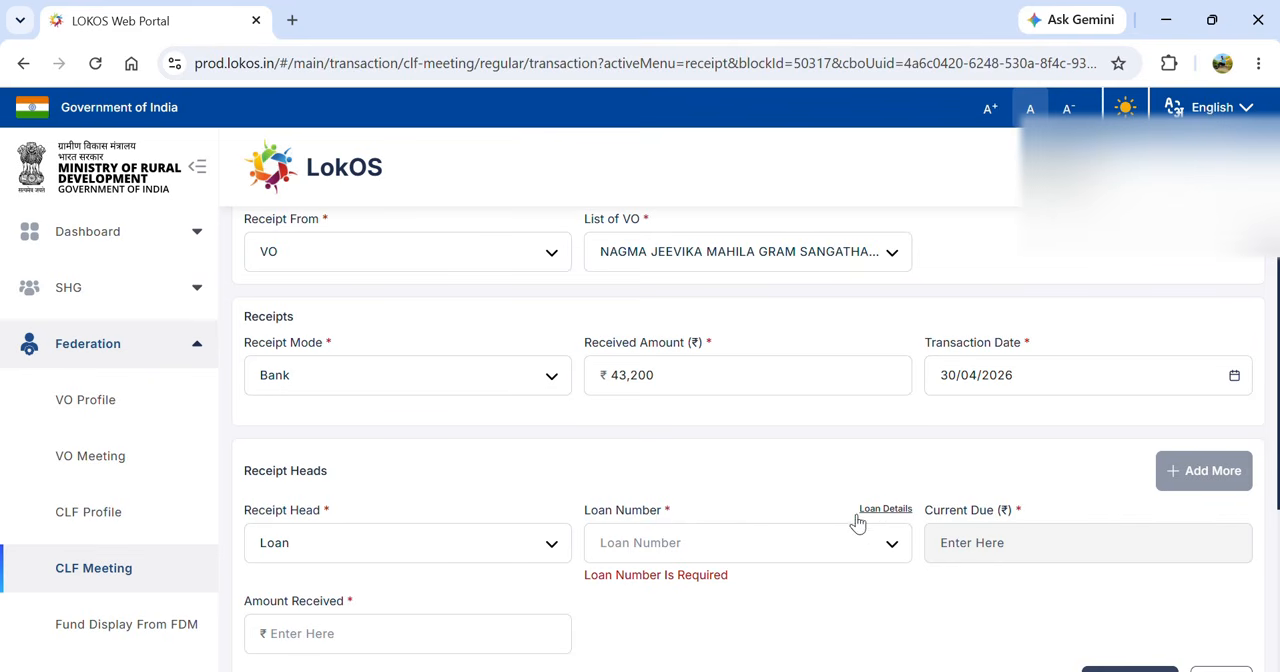
- Review the loan details of the VO's loans 10 and 30, including fund source, outstanding amount and current demand
click(798, 553)
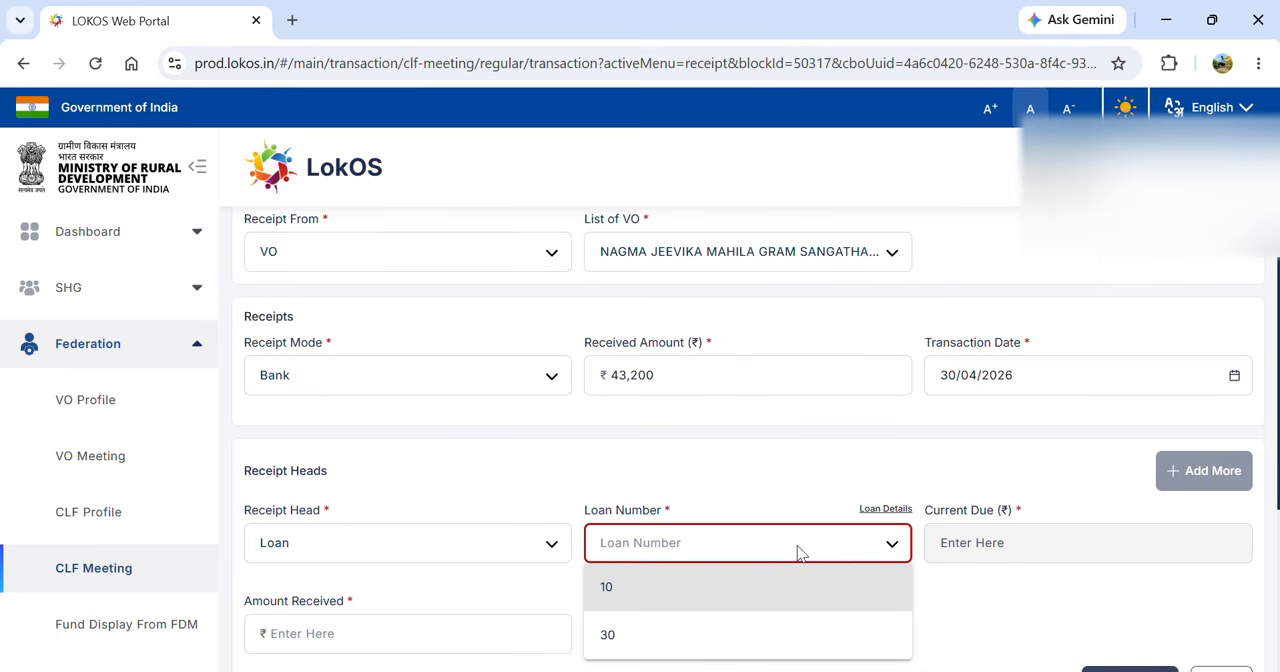
click(881, 510)
click(883, 511)
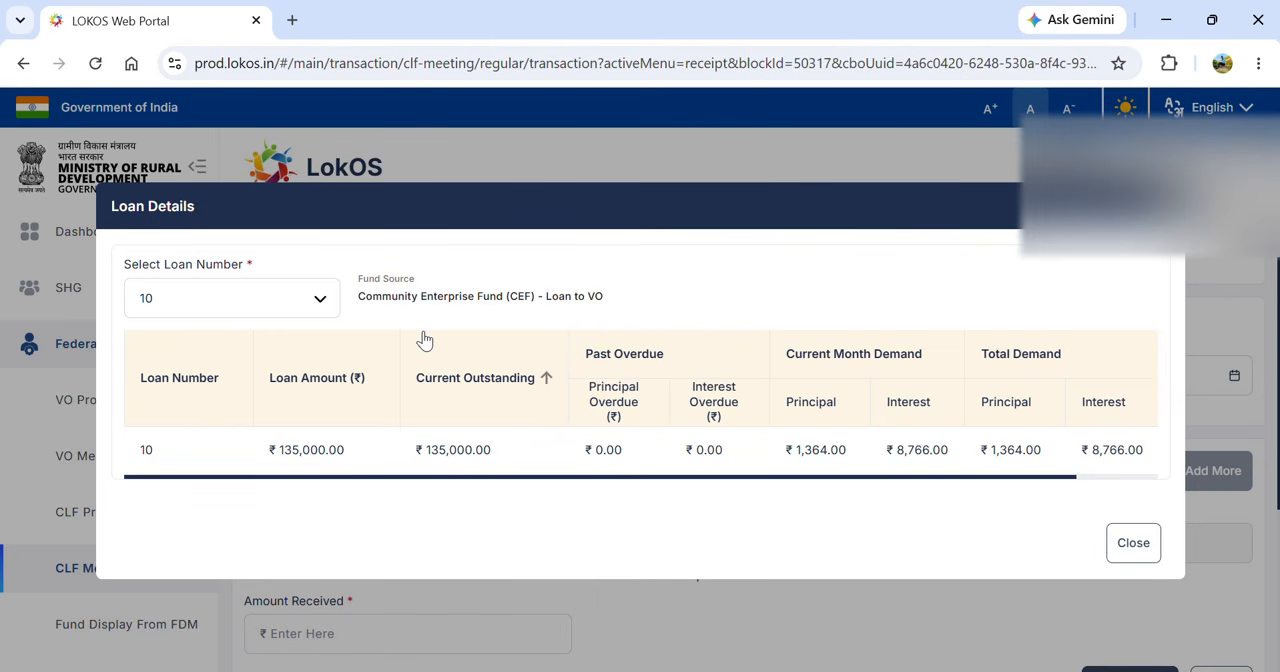
click(305, 310)
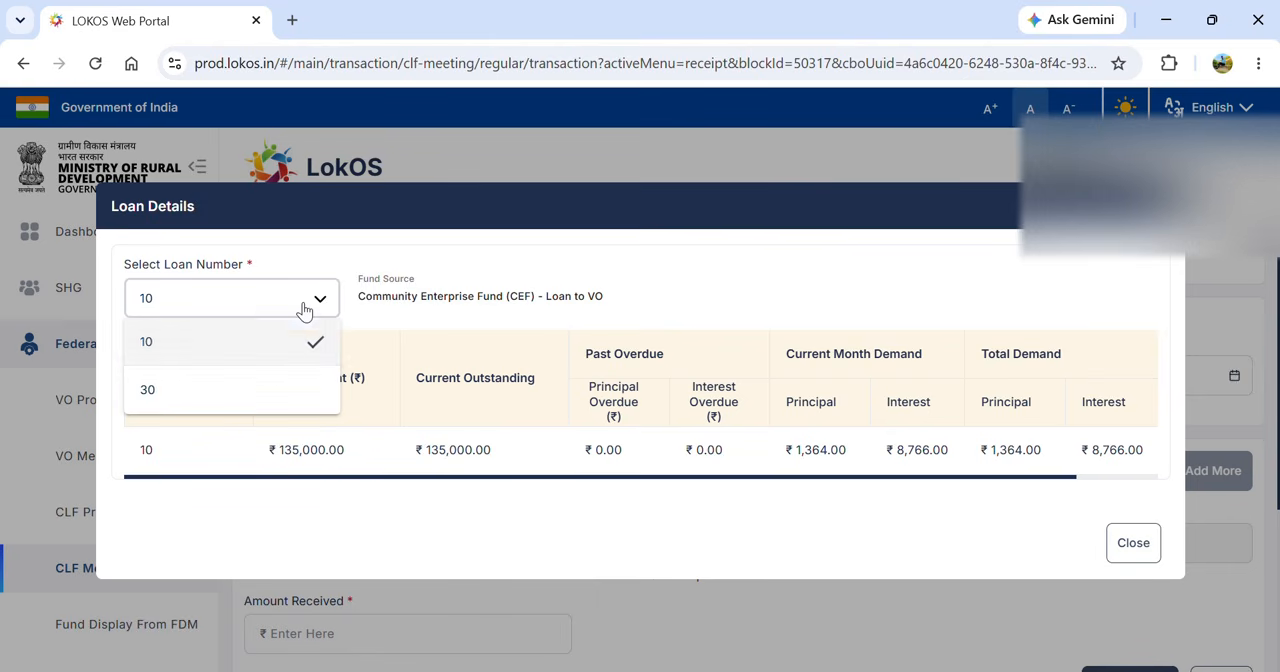
click(256, 352)
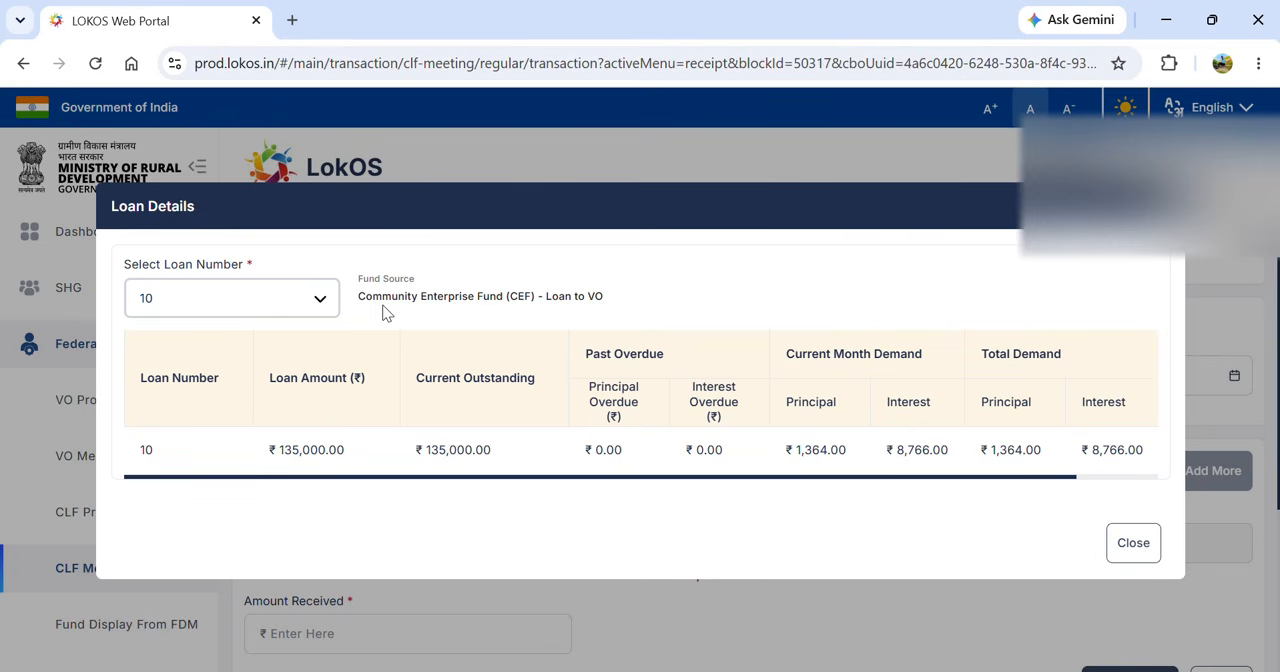
click(277, 305)
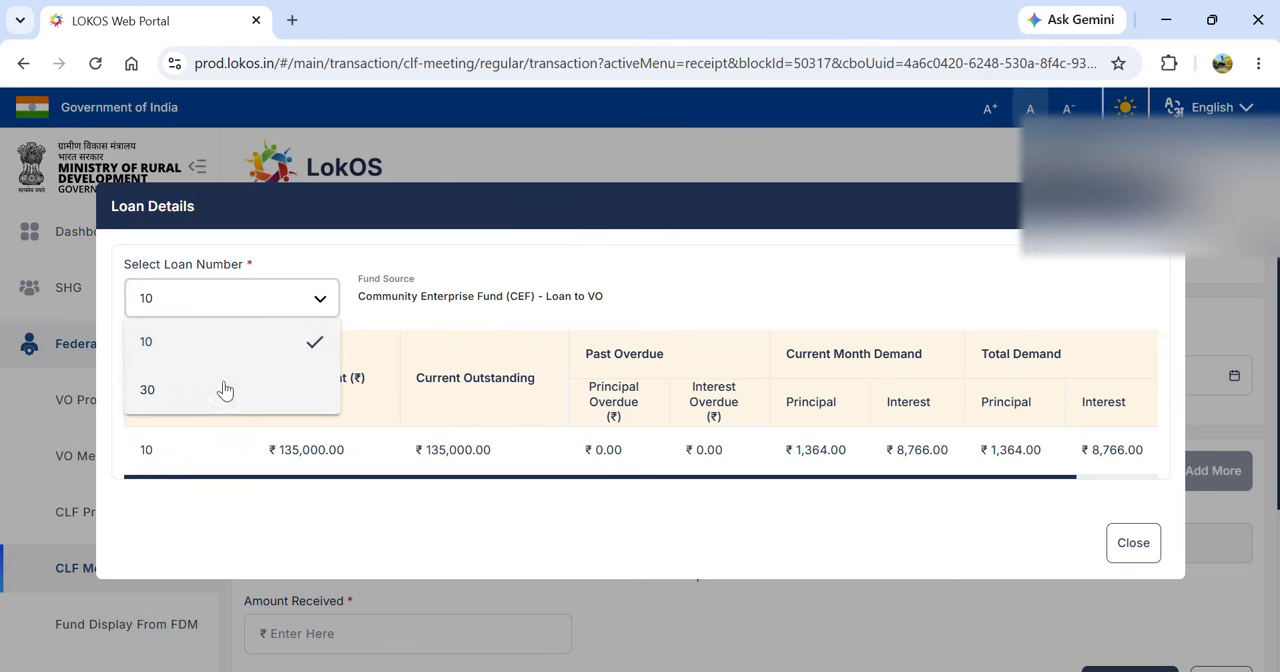
click(225, 390)
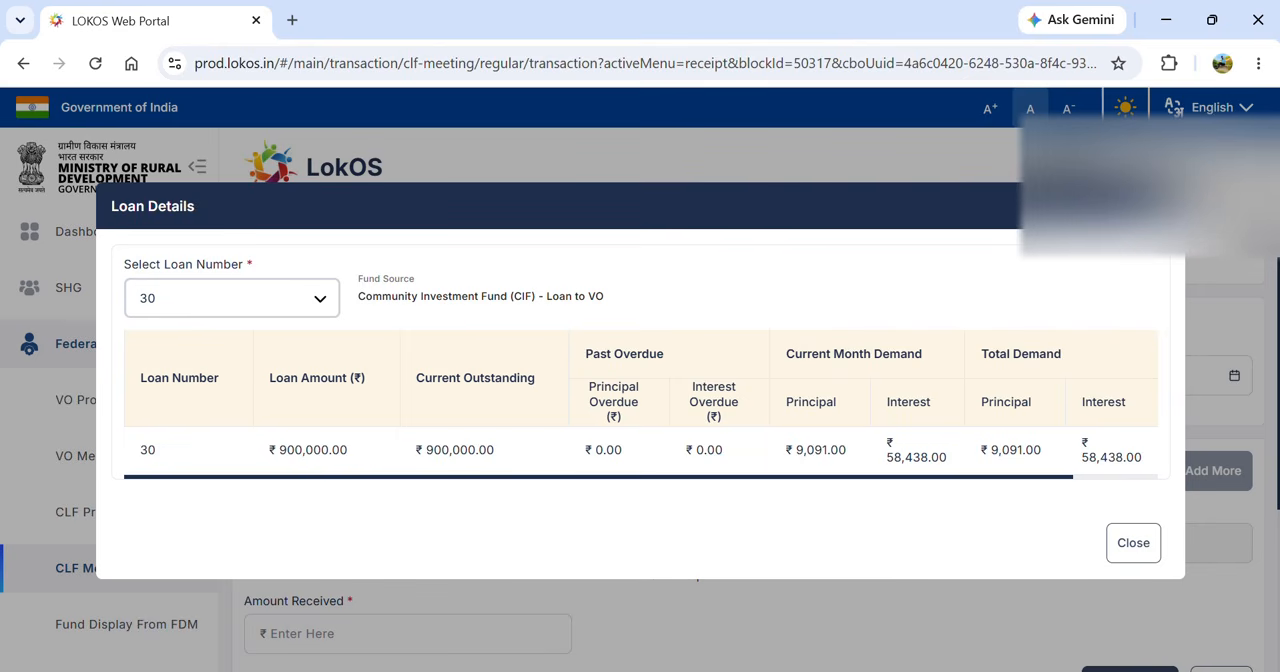
click(1161, 206)
- Select loan number 10 for the loan receipt head and enter ₹15,000 as the amount received
click(715, 543)
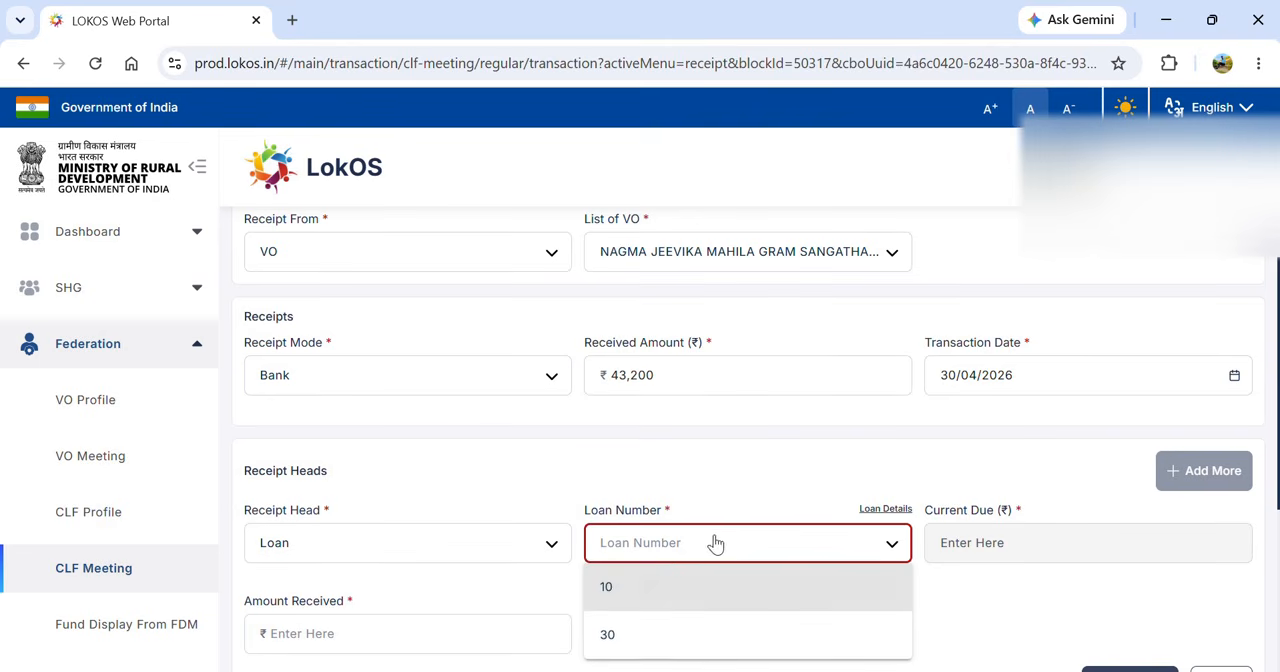
click(640, 598)
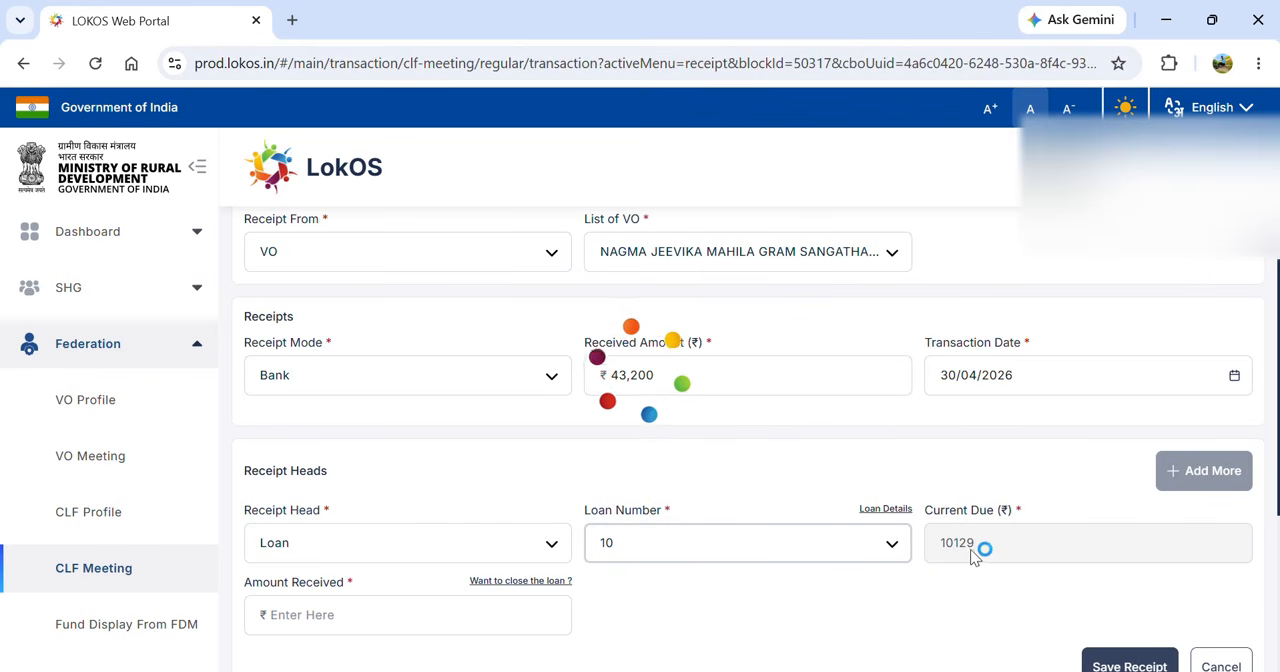
click(410, 614)
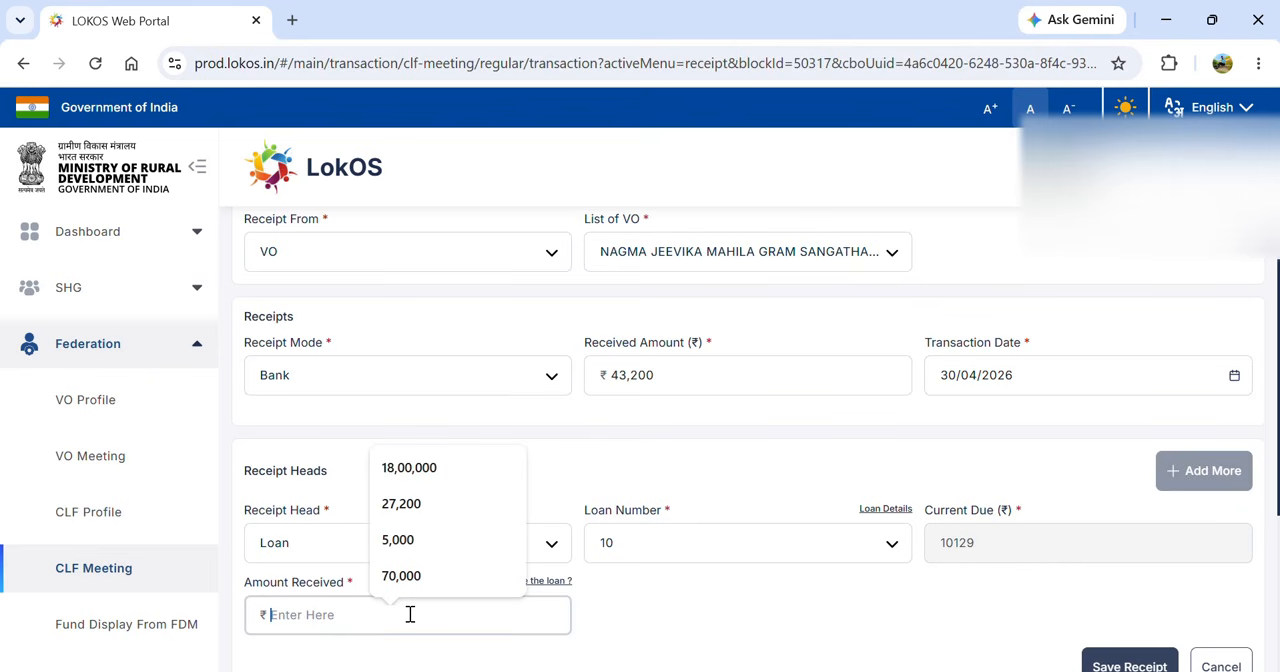
text(15,0)
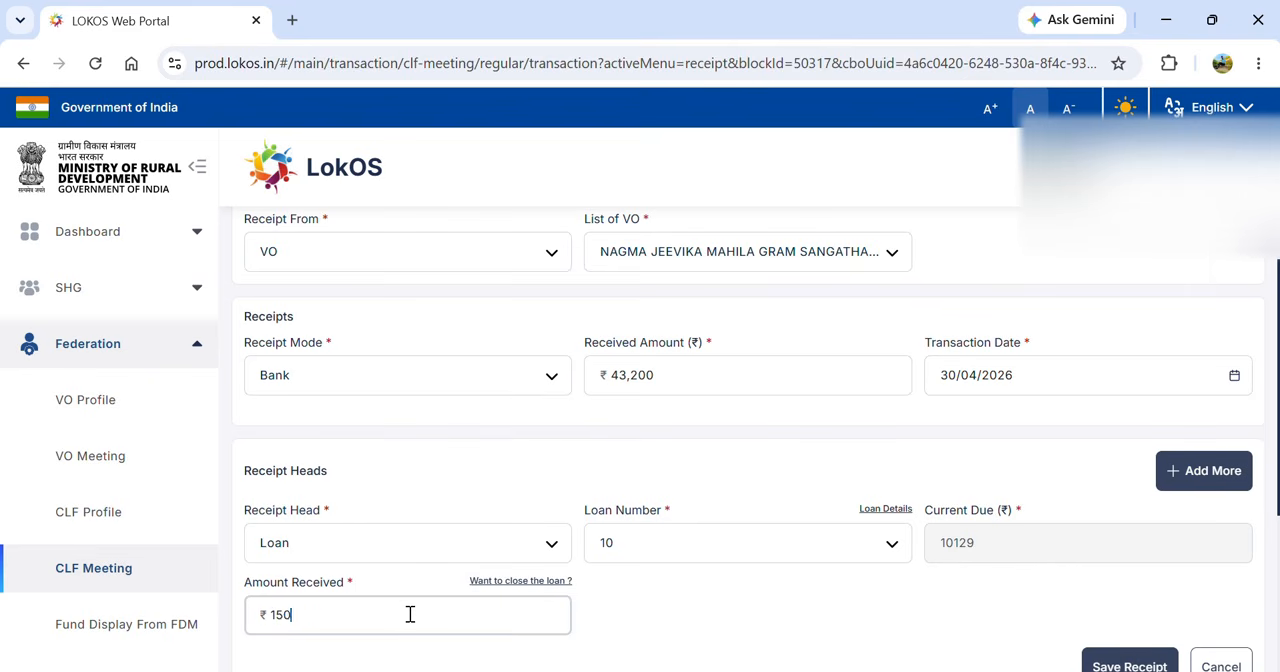
text(00)
click(679, 586)
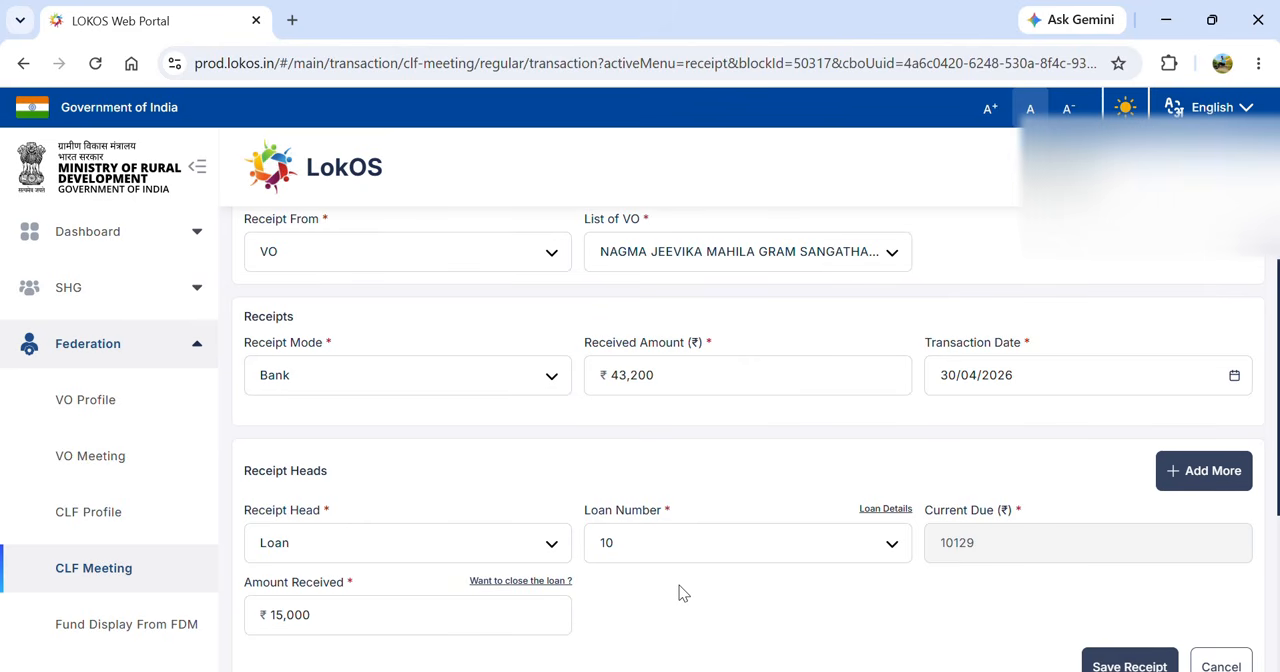
scroll(679, 586, down, 1)
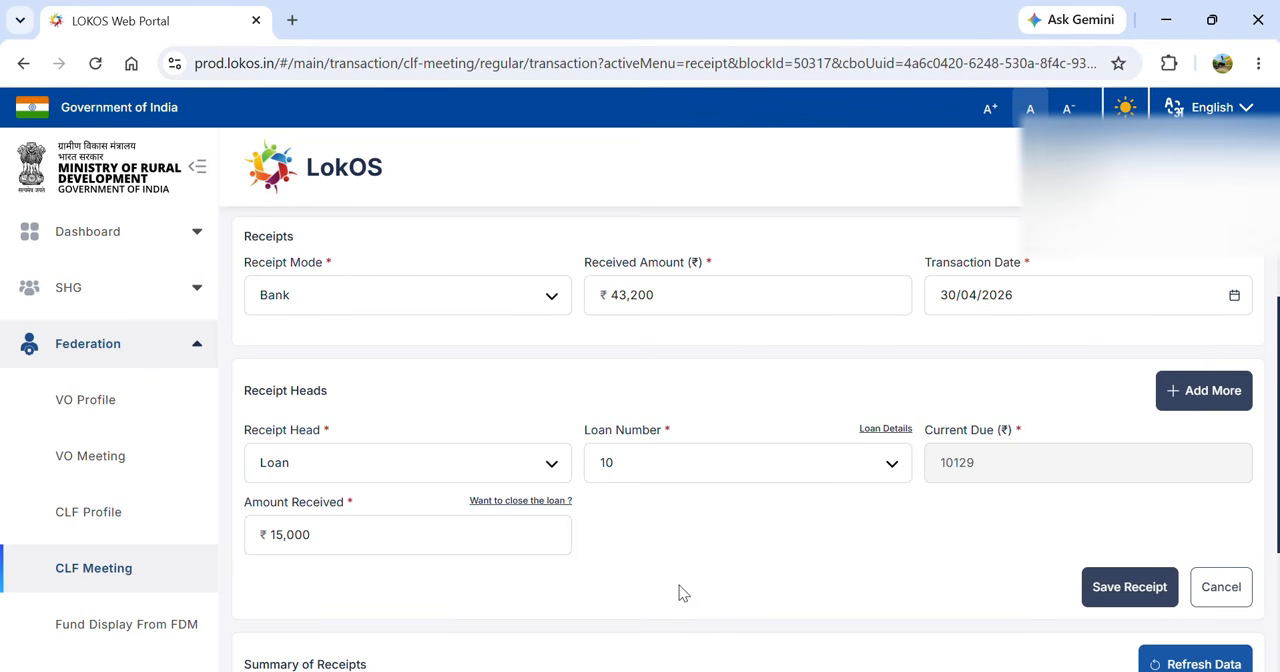
click(1128, 586)
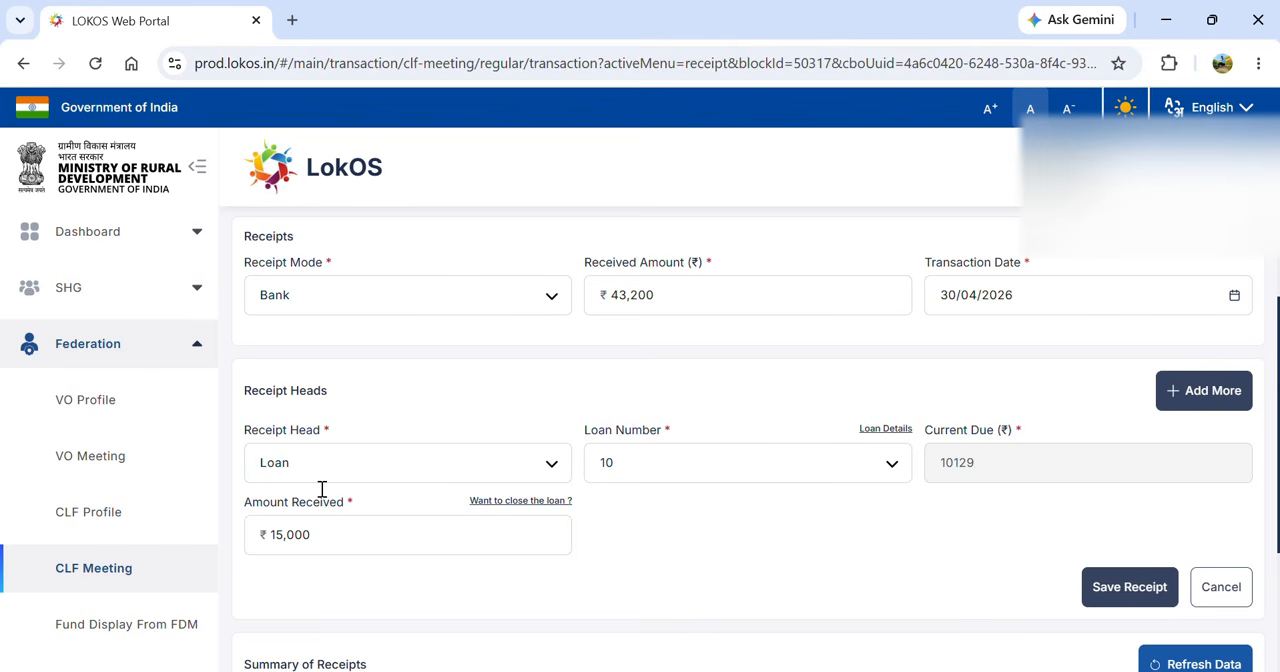
- Add a second Loan receipt head for loan number 30 with ₹25,000 as the amount received
click(1174, 395)
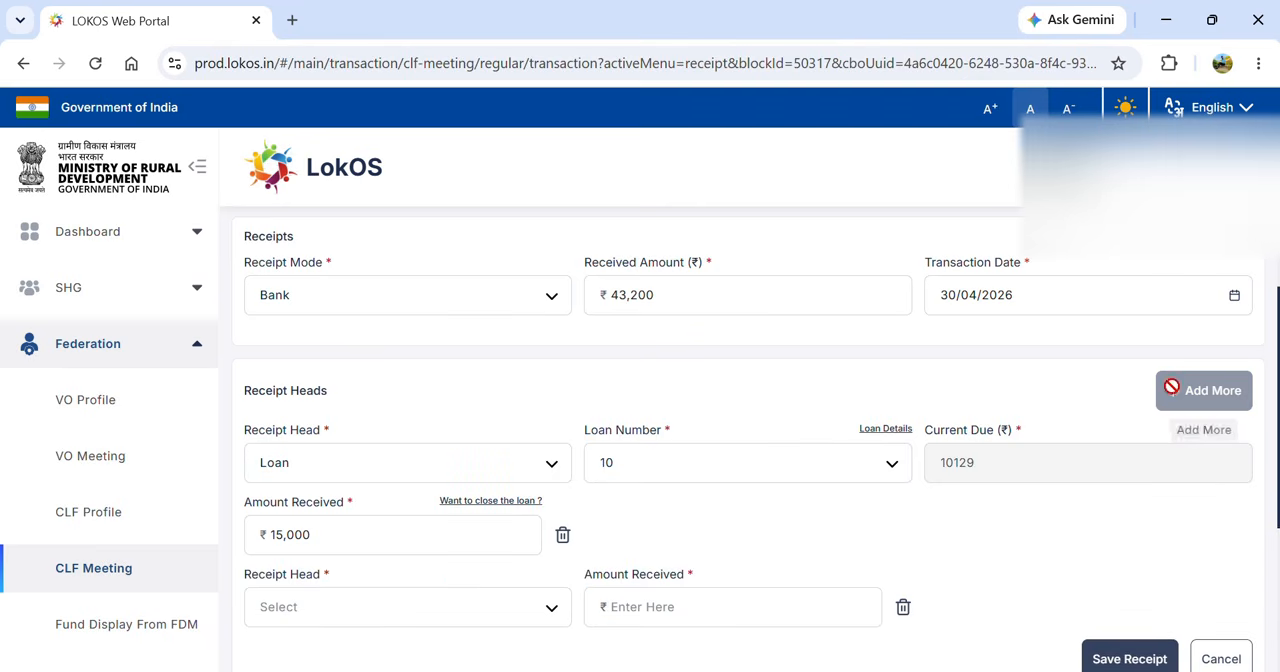
click(504, 607)
click(394, 521)
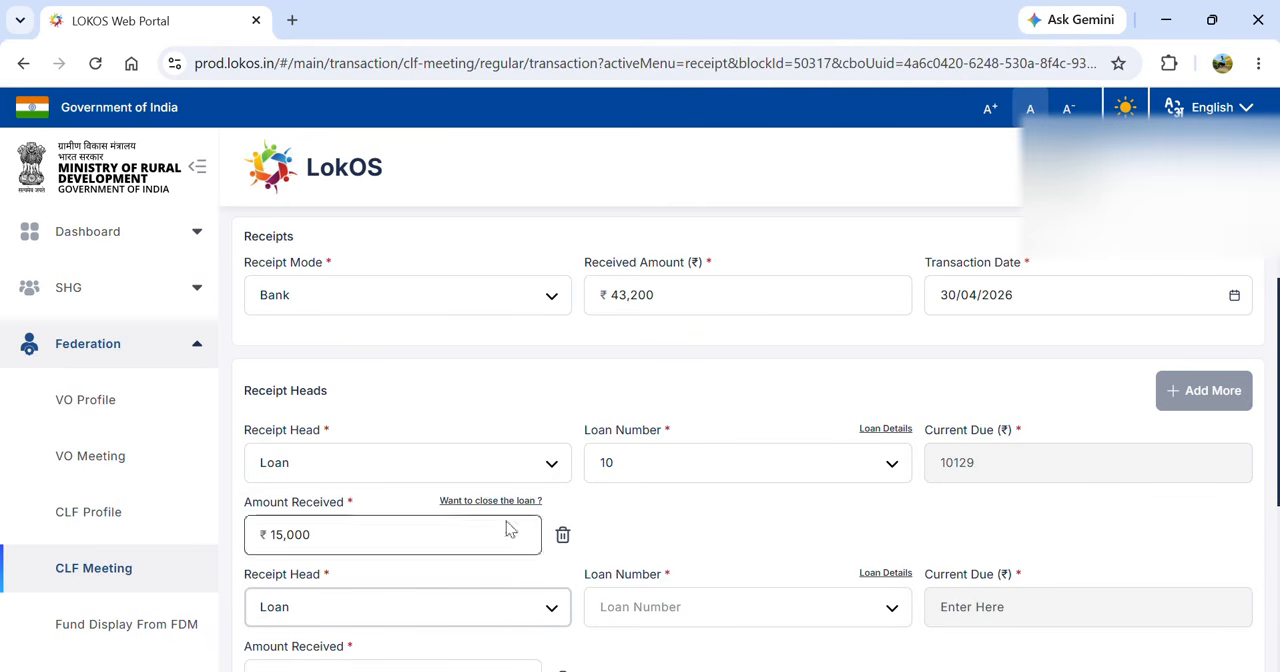
click(727, 610)
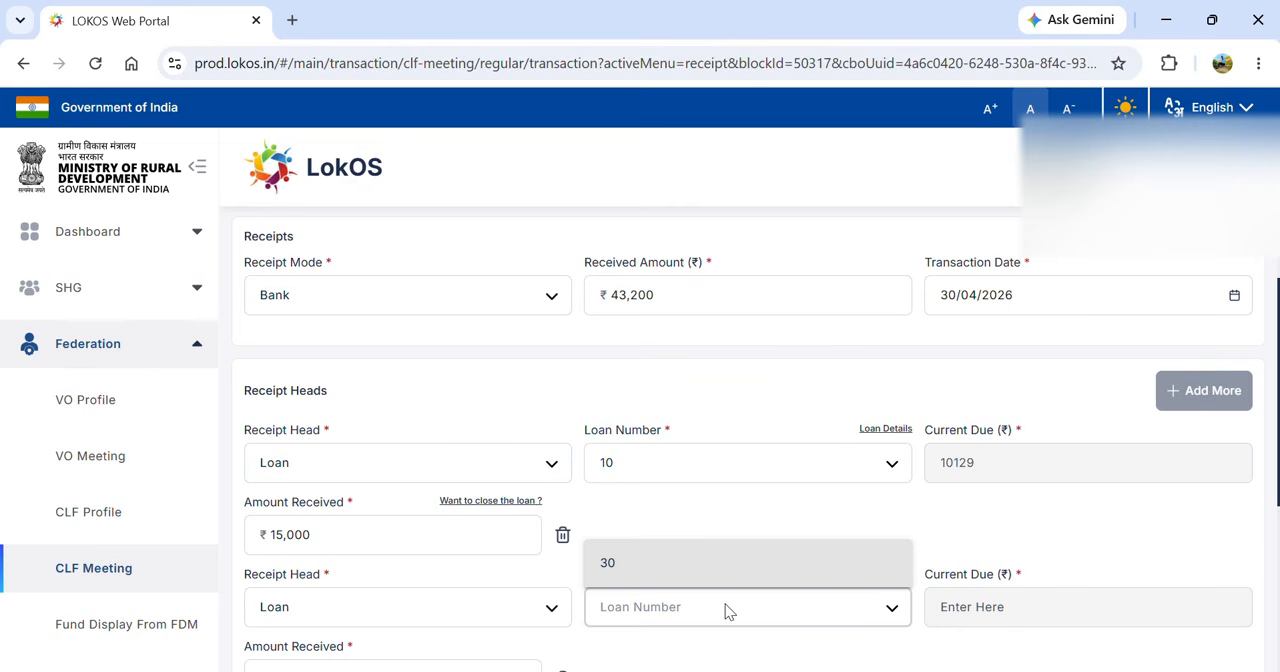
click(688, 564)
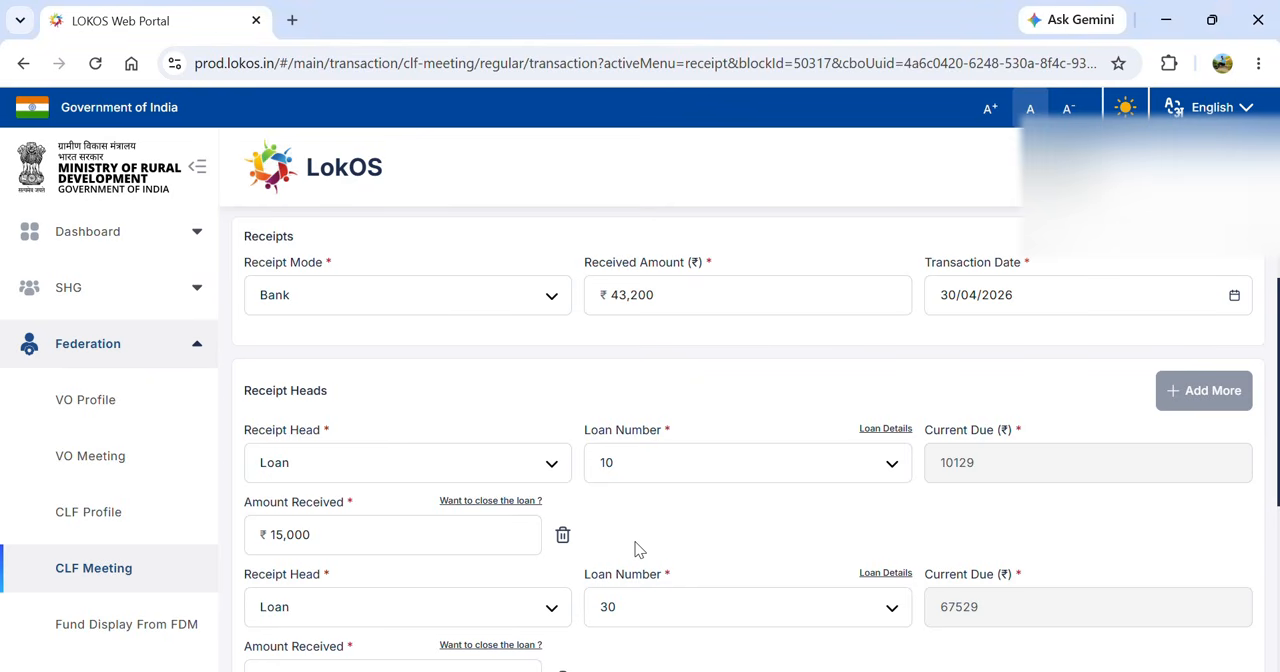
scroll(634, 549, down, 2)
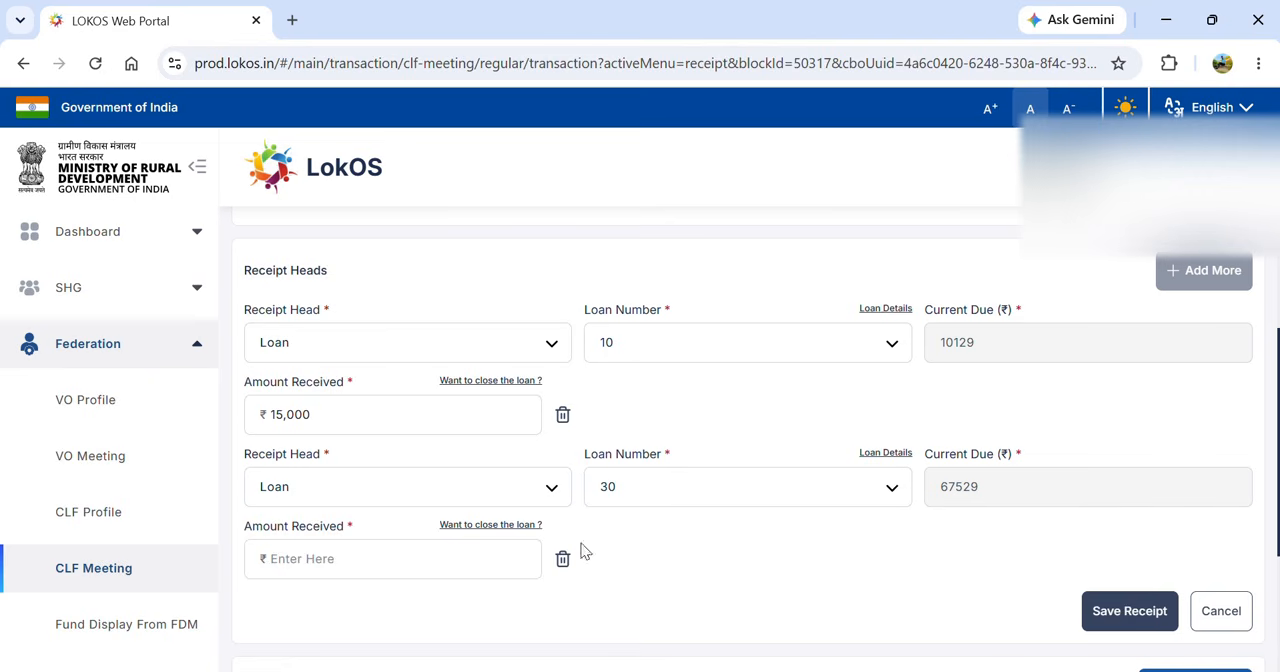
click(436, 556)
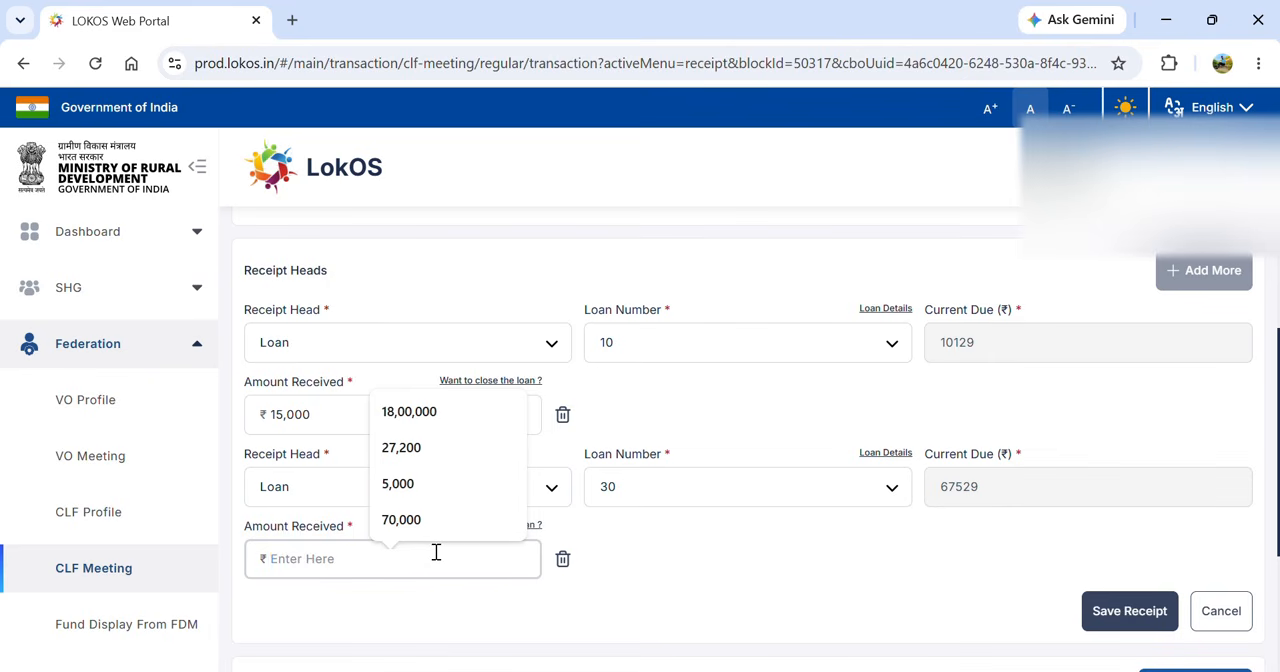
text(250)
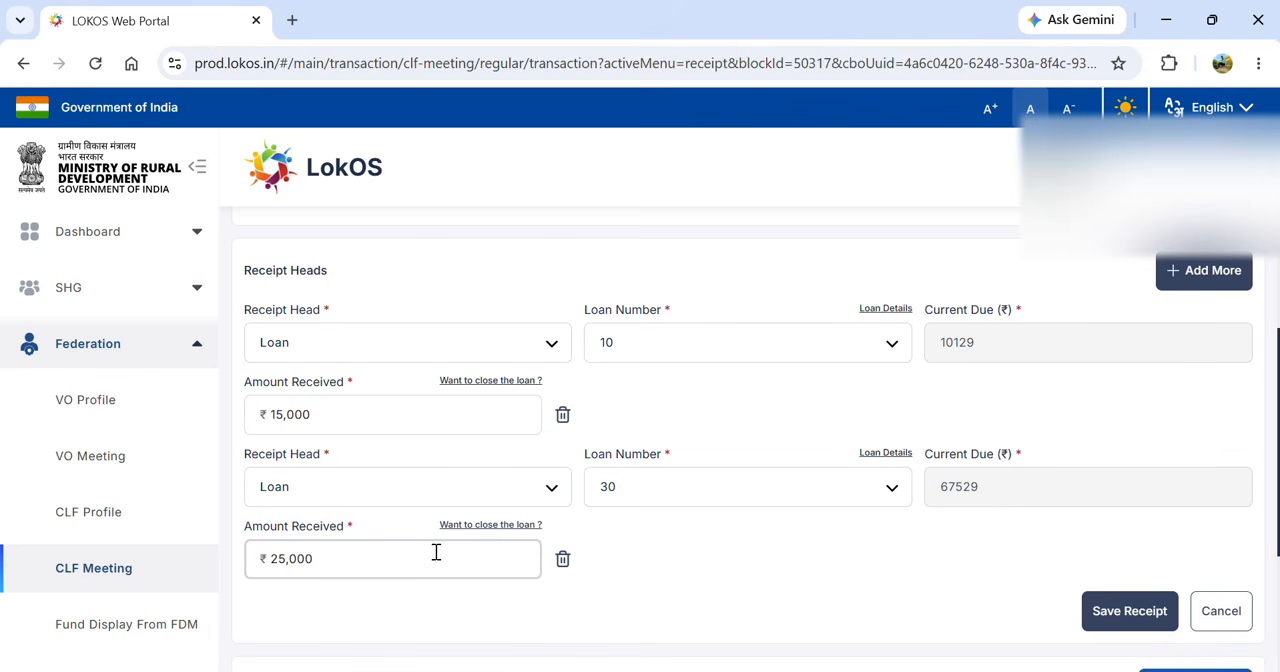
click(785, 567)
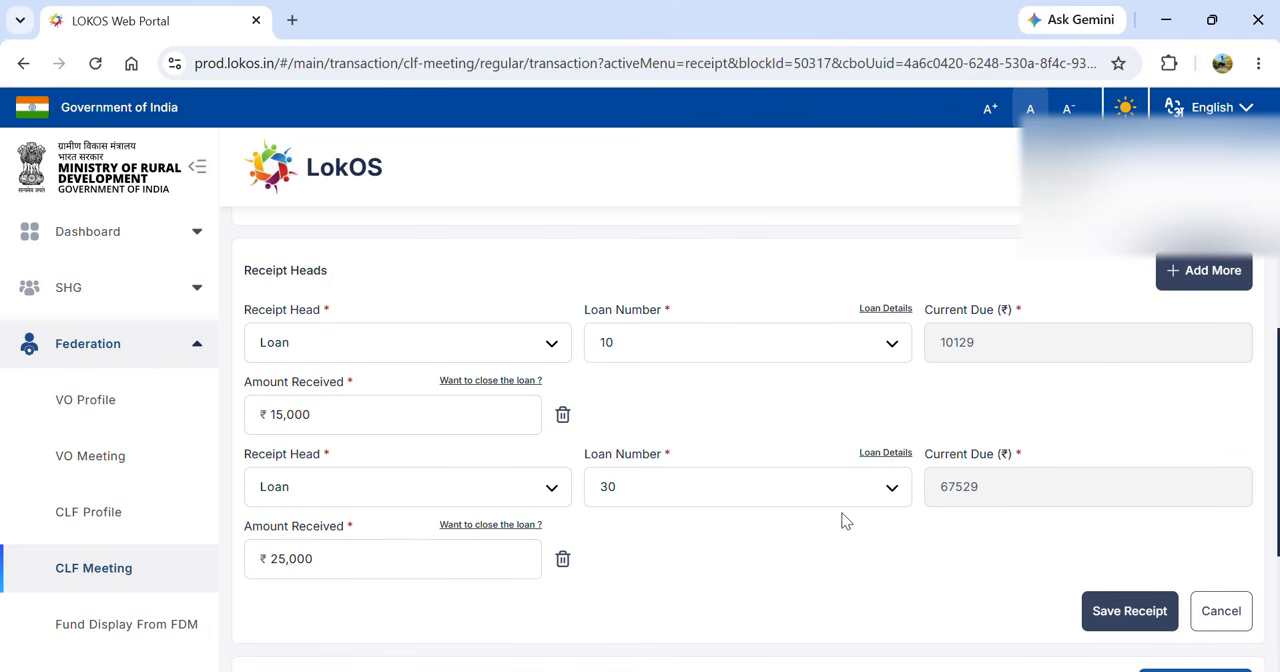
- Add a third receipt head of type Others with Membership Fees as the fund source
click(1190, 278)
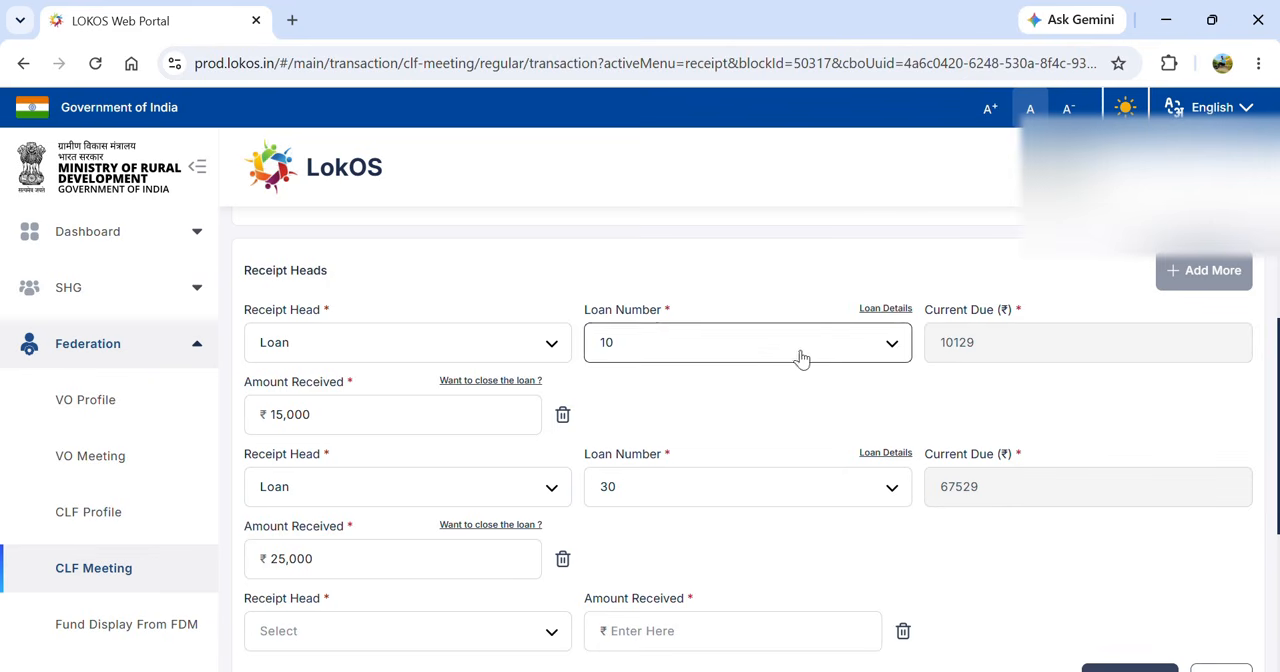
click(423, 640)
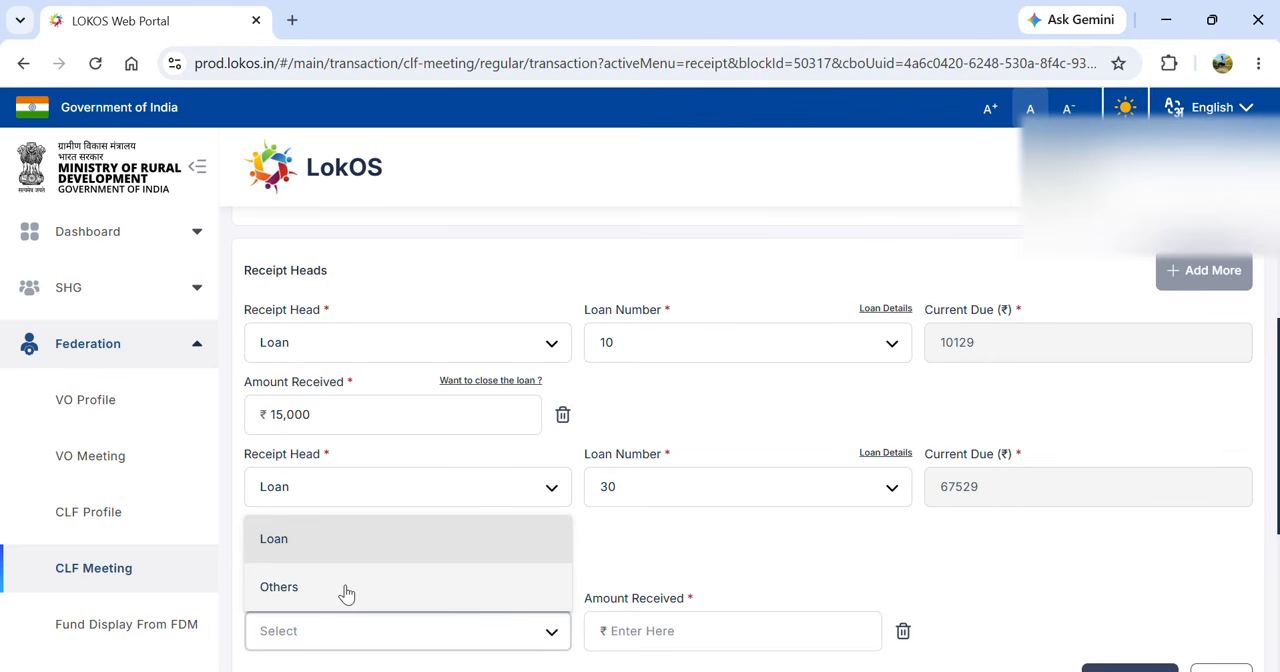
click(346, 594)
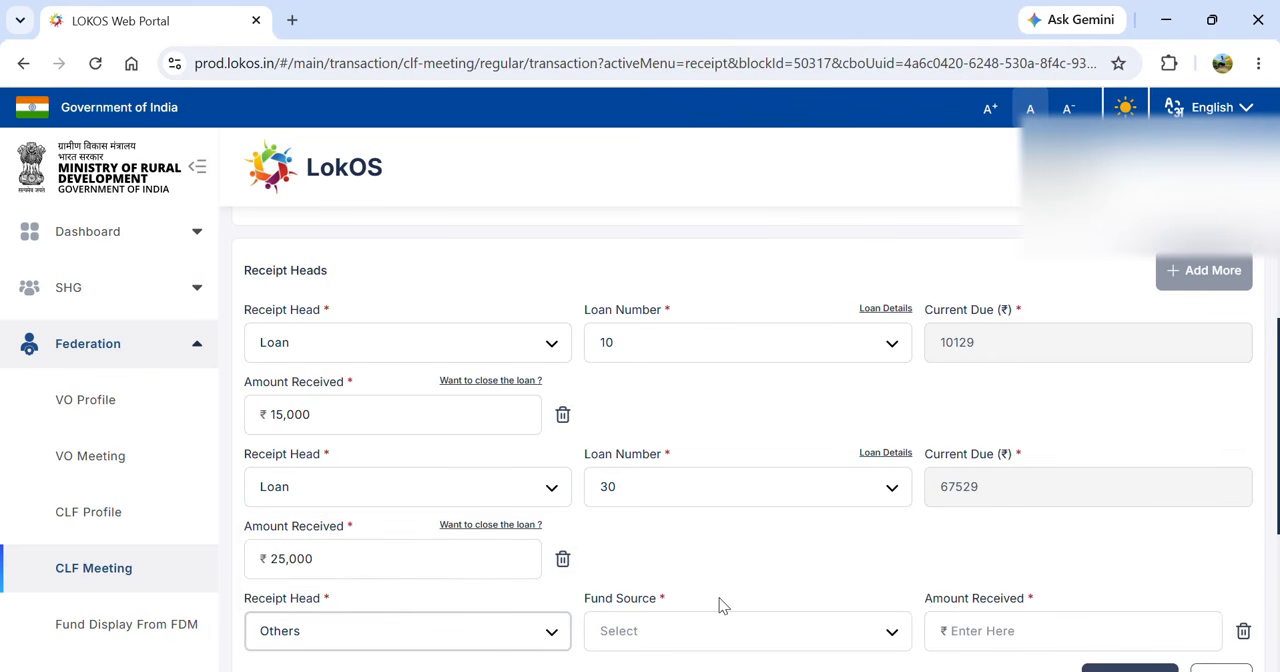
click(745, 638)
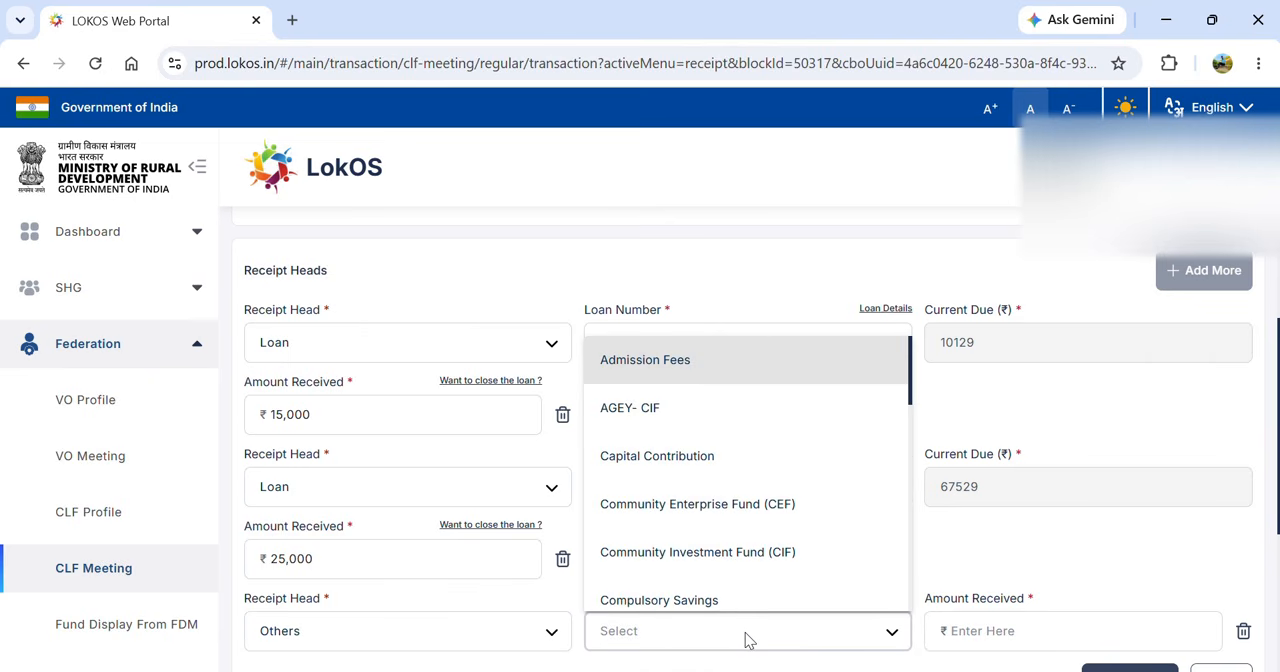
key(m)
key(Return)
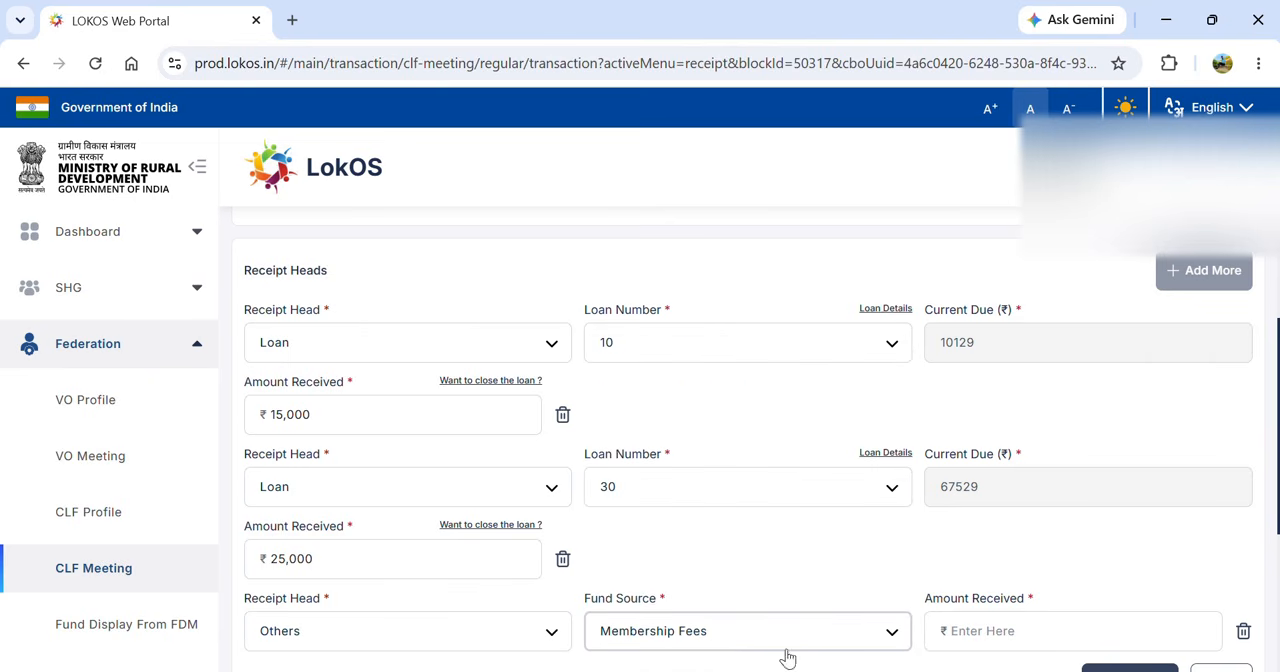
- Enter ₹200 as the amount received for the Membership Fees receipt head
click(975, 638)
text(200)
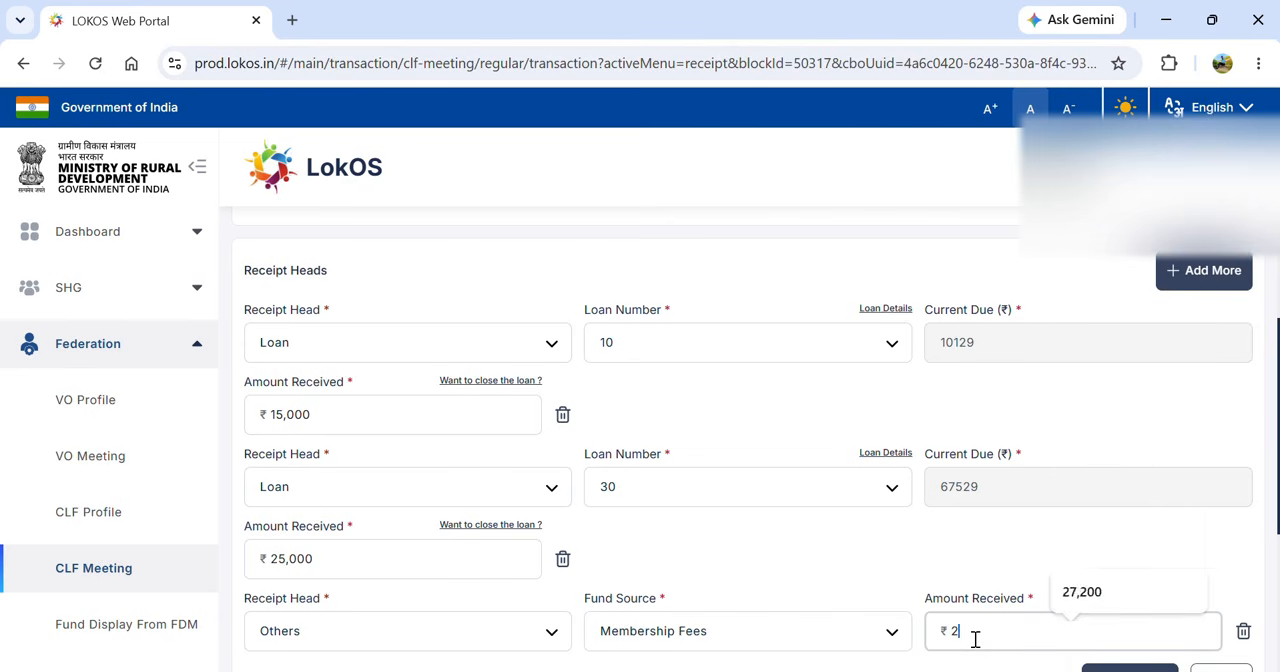
click(840, 578)
scroll(840, 578, down, 1)
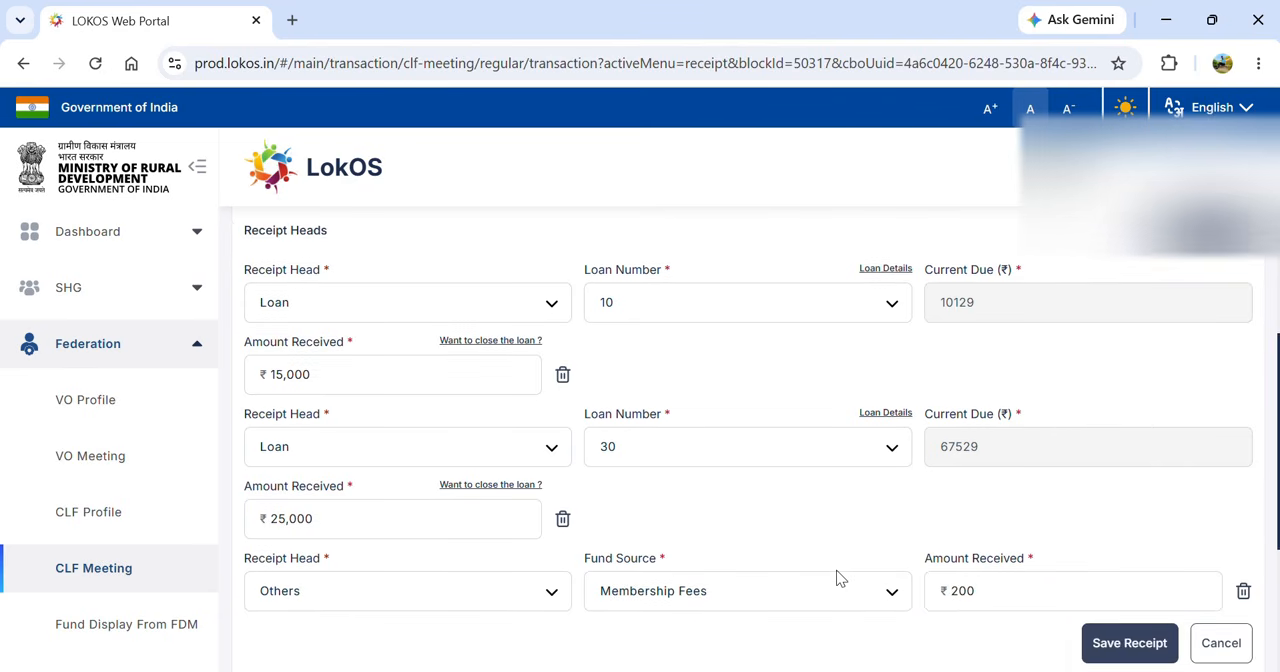
- Add a fourth receipt head of type Others with Share Capital as the fund source and ₹500 as the amount received
click(1203, 269)
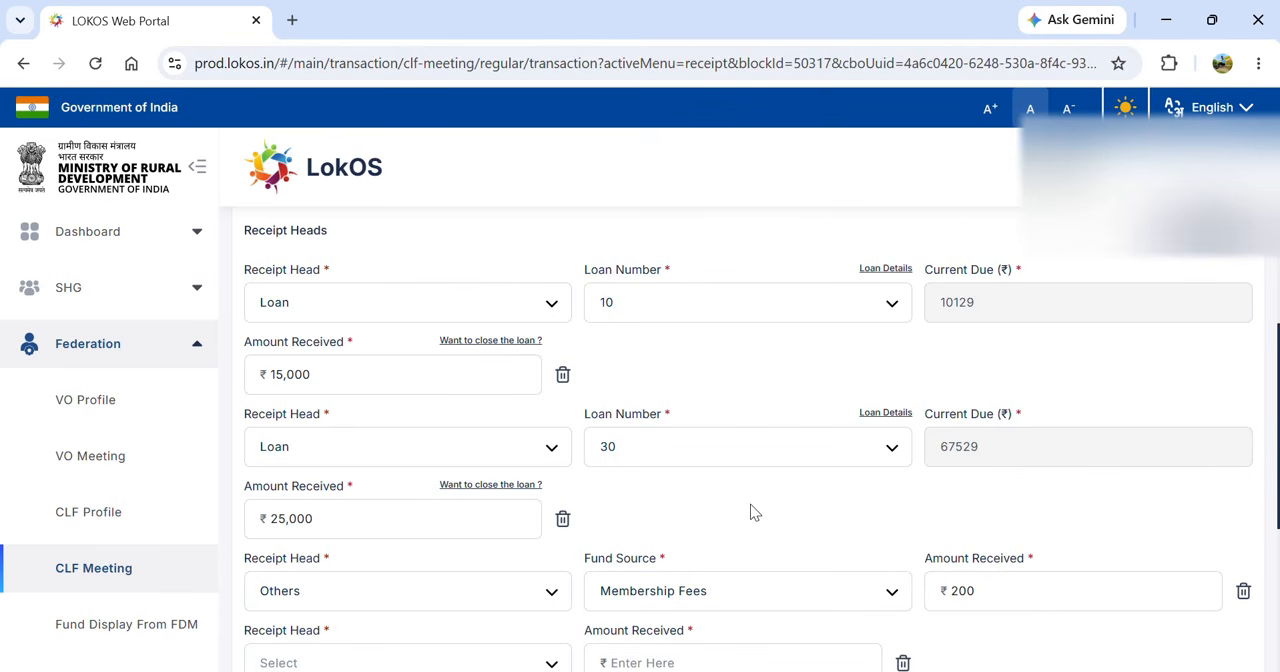
scroll(752, 511, down, 3)
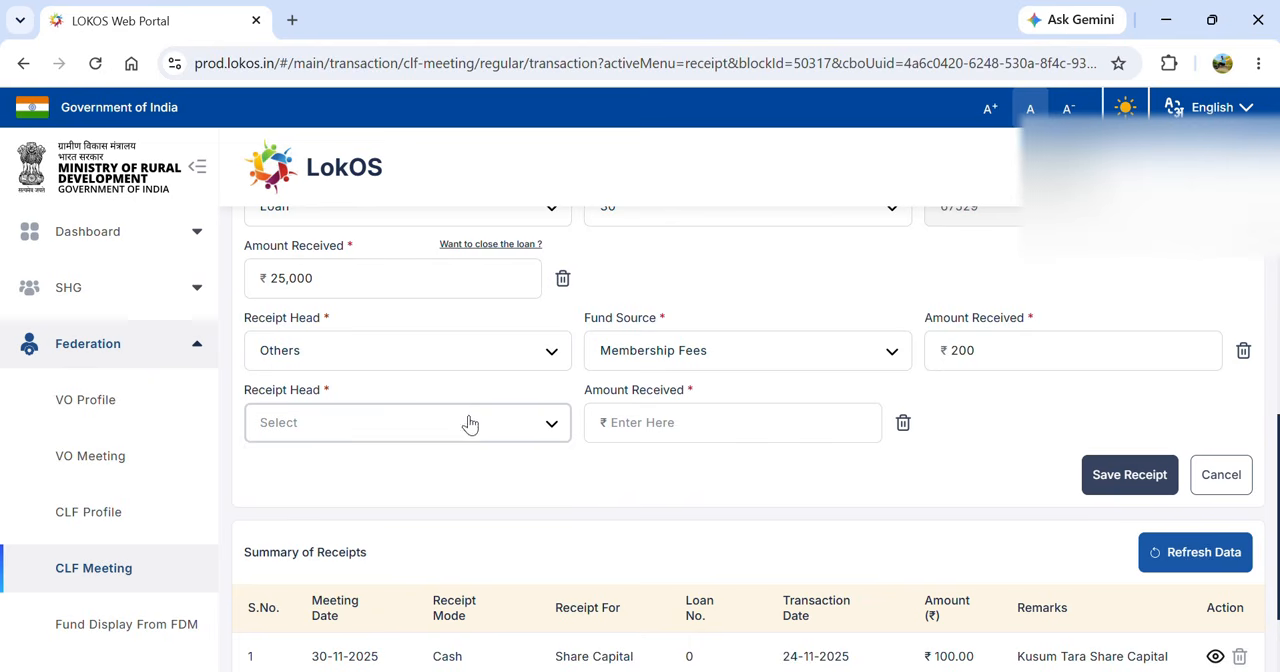
click(471, 424)
key(Down)
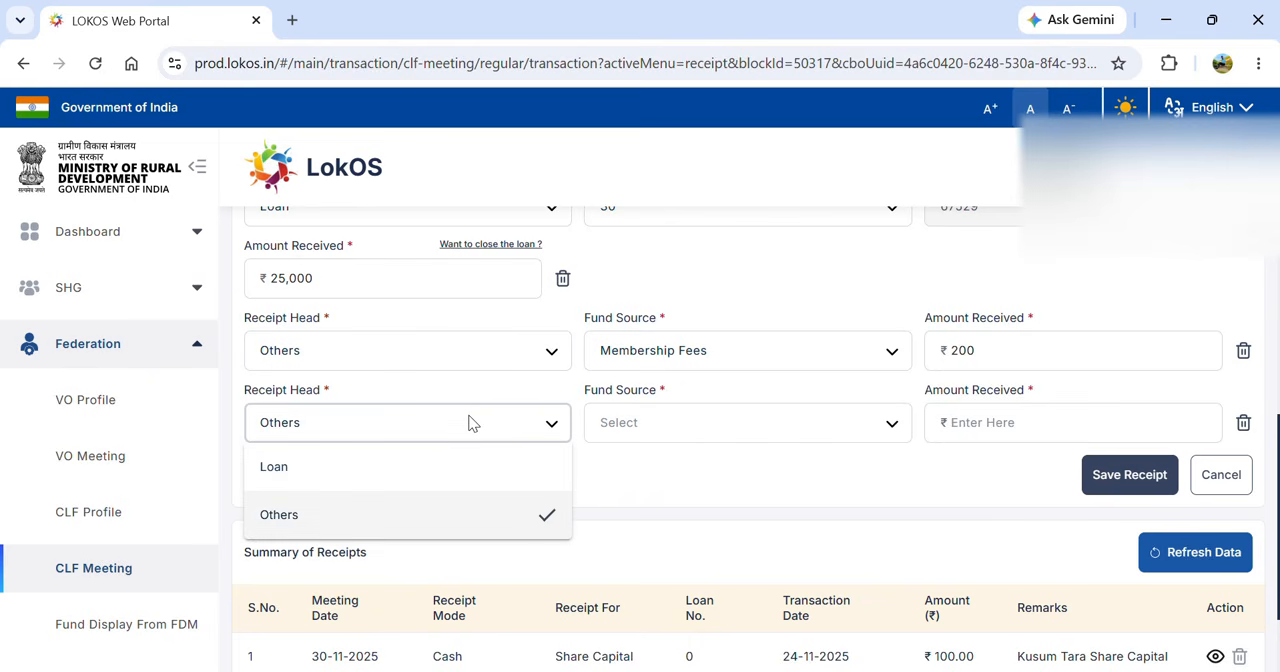
key(Return)
click(634, 432)
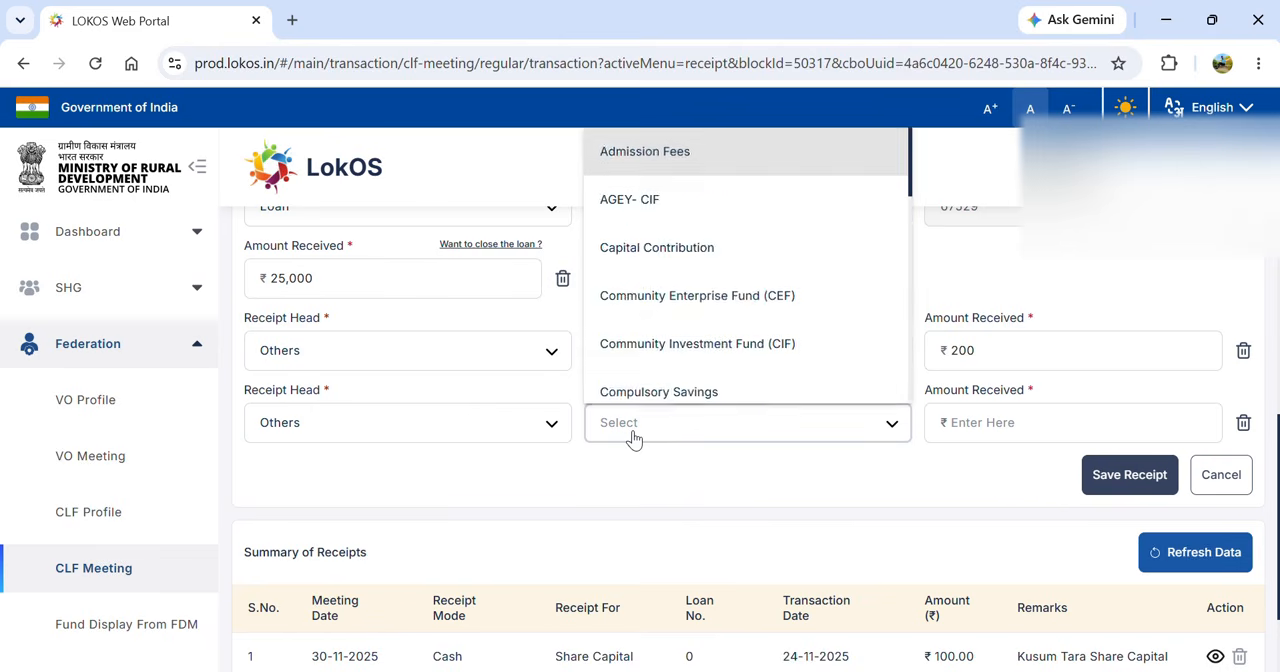
key(s)
key(Return)
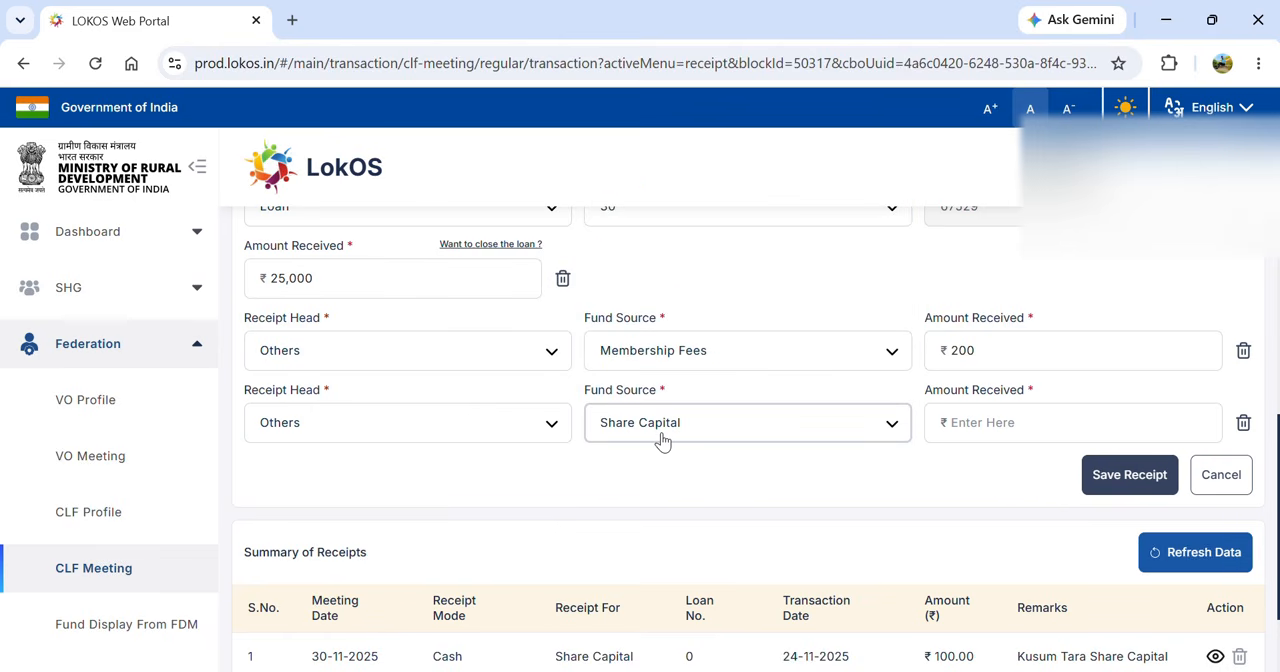
click(963, 423)
text(500)
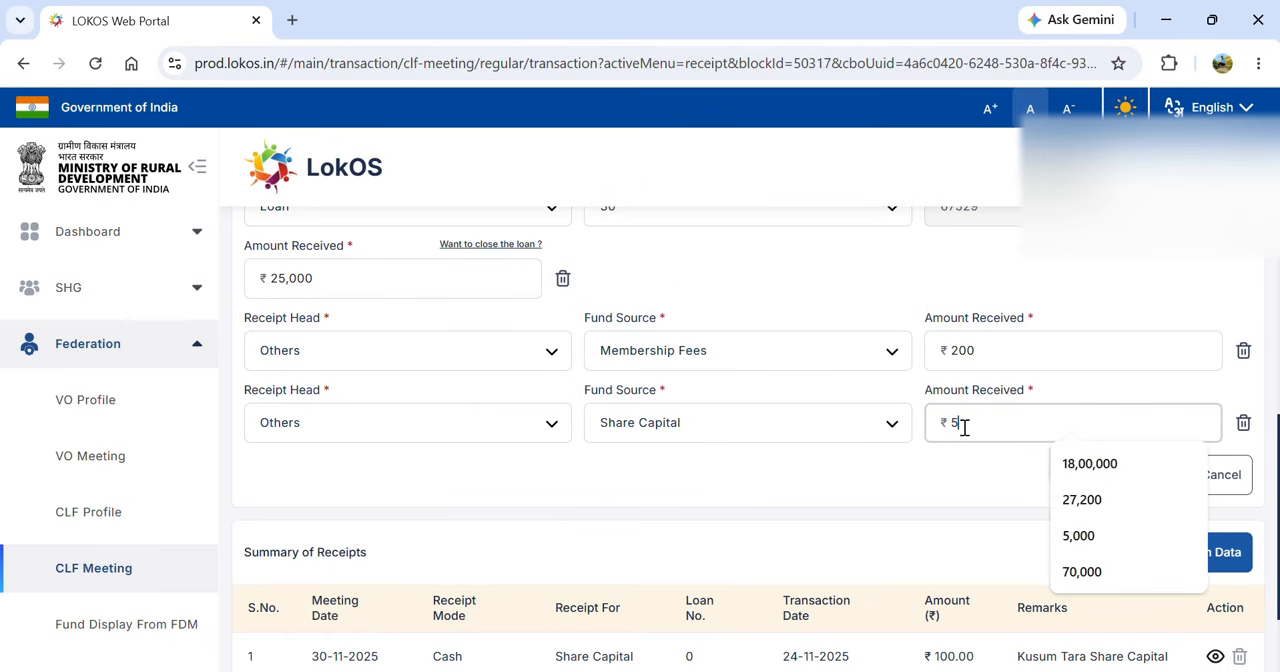
click(932, 474)
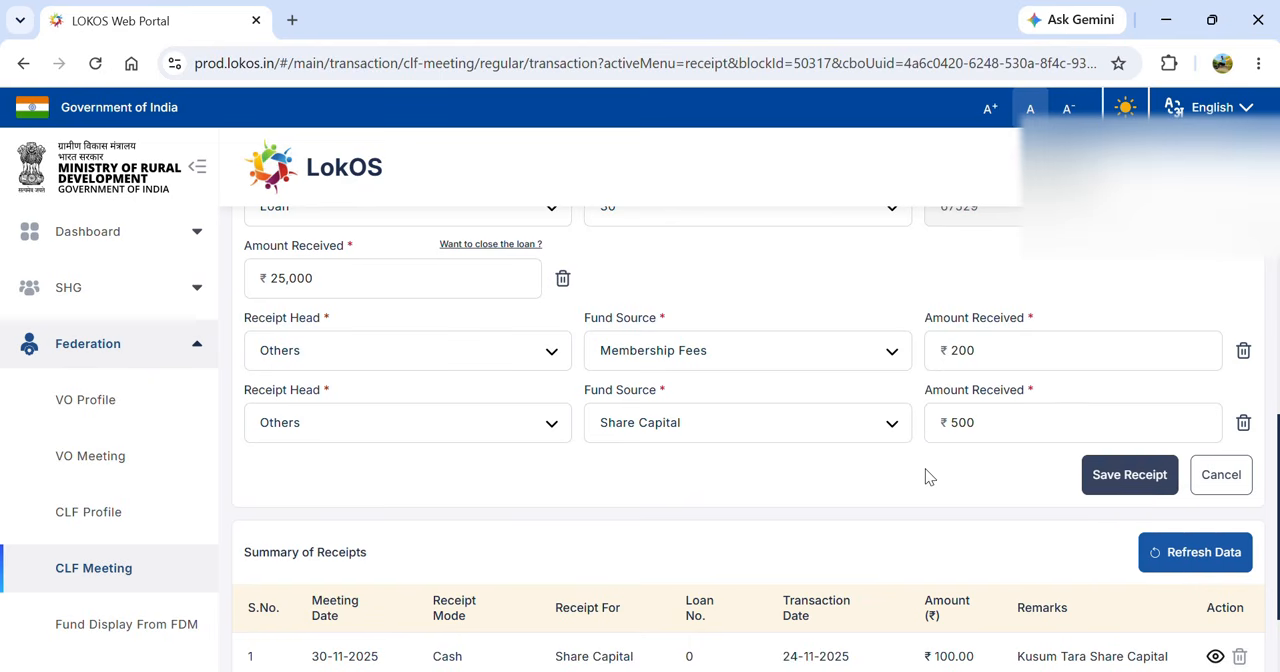
- Add a fifth receipt head of type Others with Capital Contribution as the fund source and ₹2,500 as the amount received
scroll(1118, 276, up, 1)
scroll(1116, 274, up, 3)
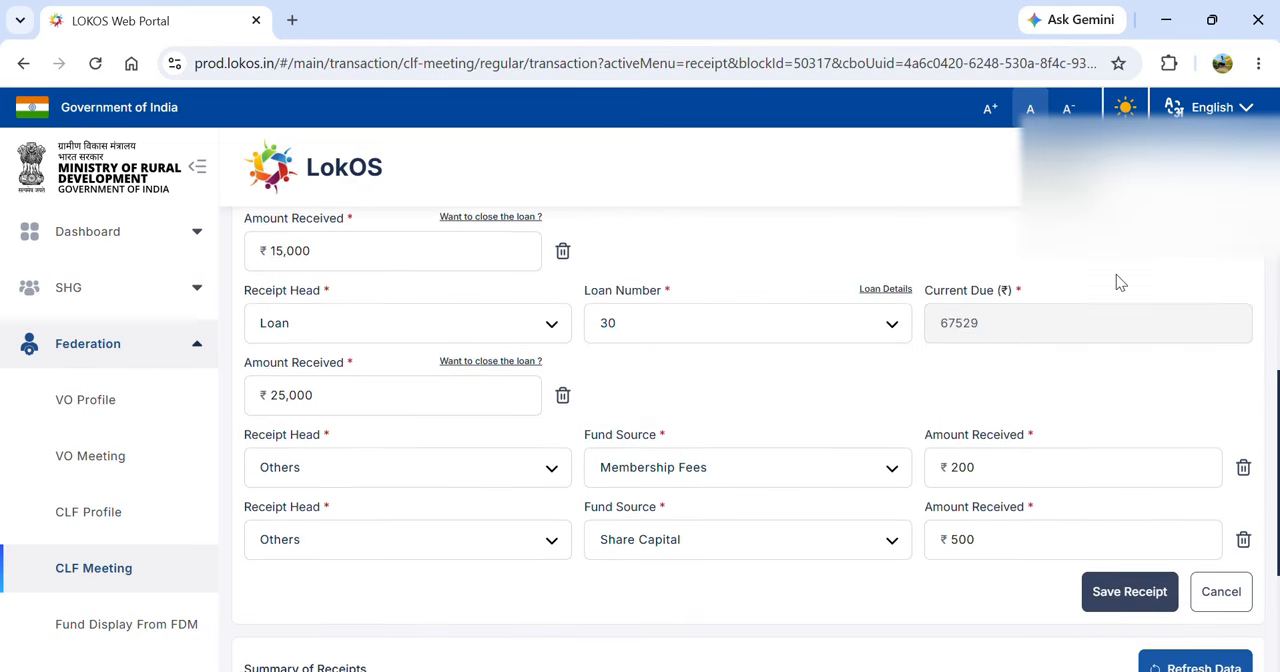
click(1215, 272)
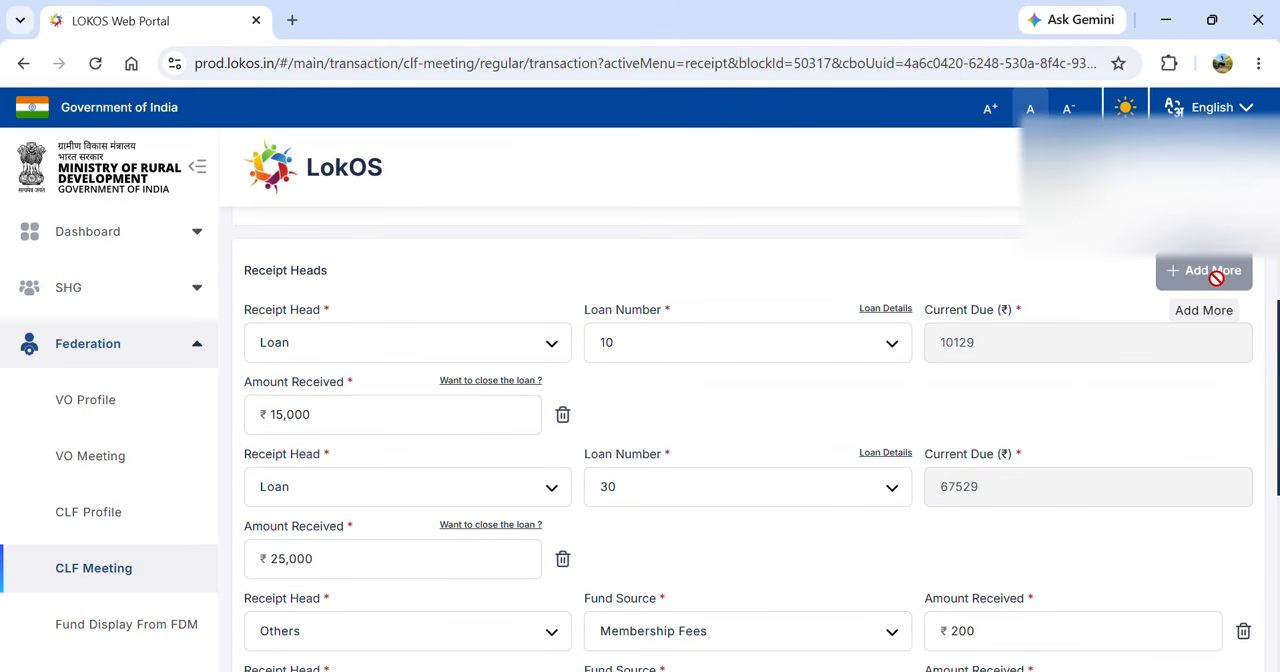
scroll(1110, 410, down, 1)
scroll(1110, 412, down, 4)
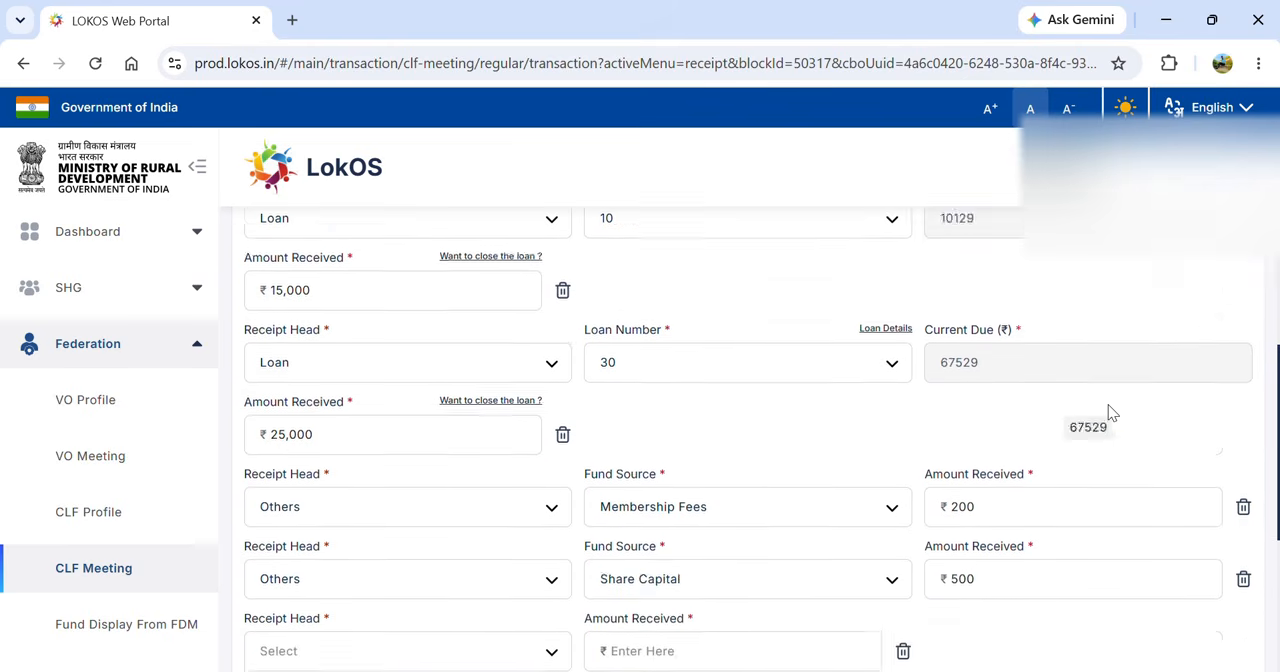
click(533, 357)
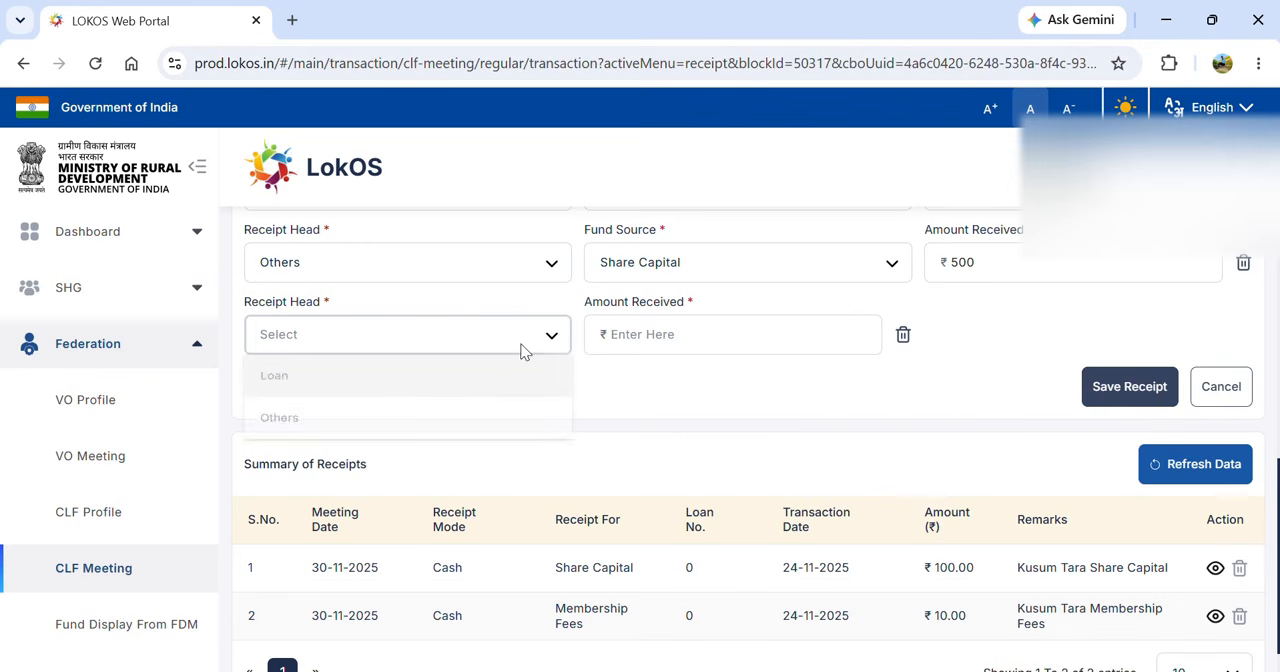
click(399, 431)
click(680, 345)
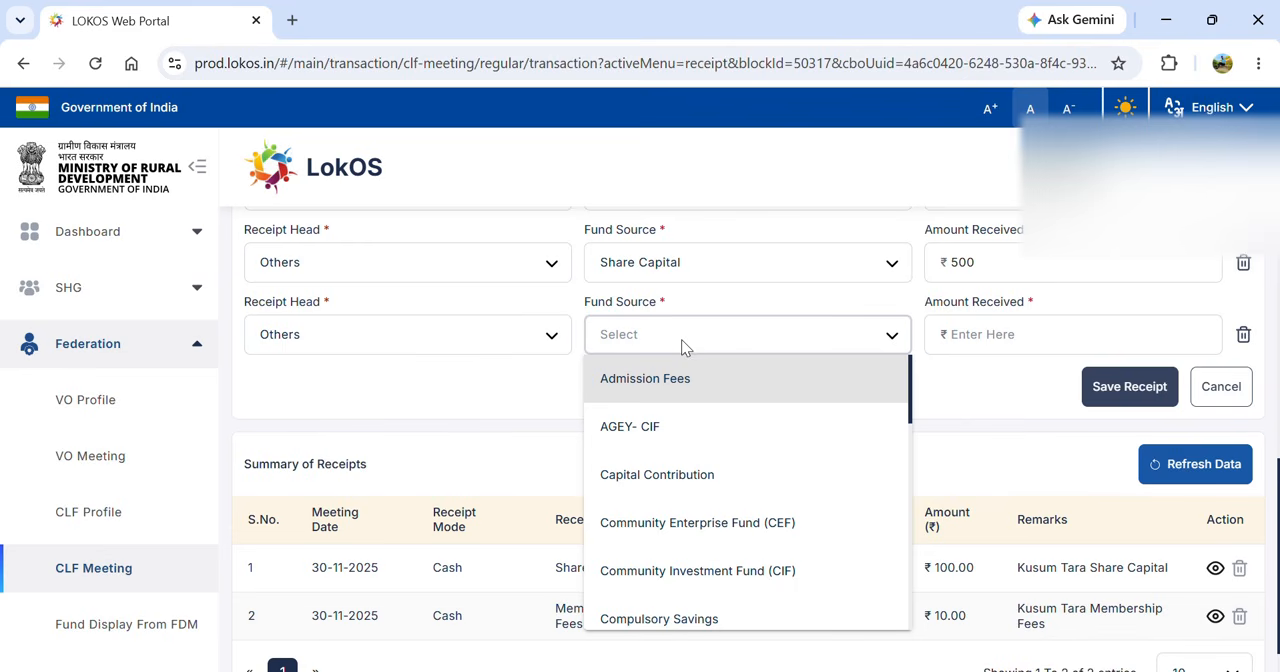
click(686, 474)
click(1002, 330)
text(2)
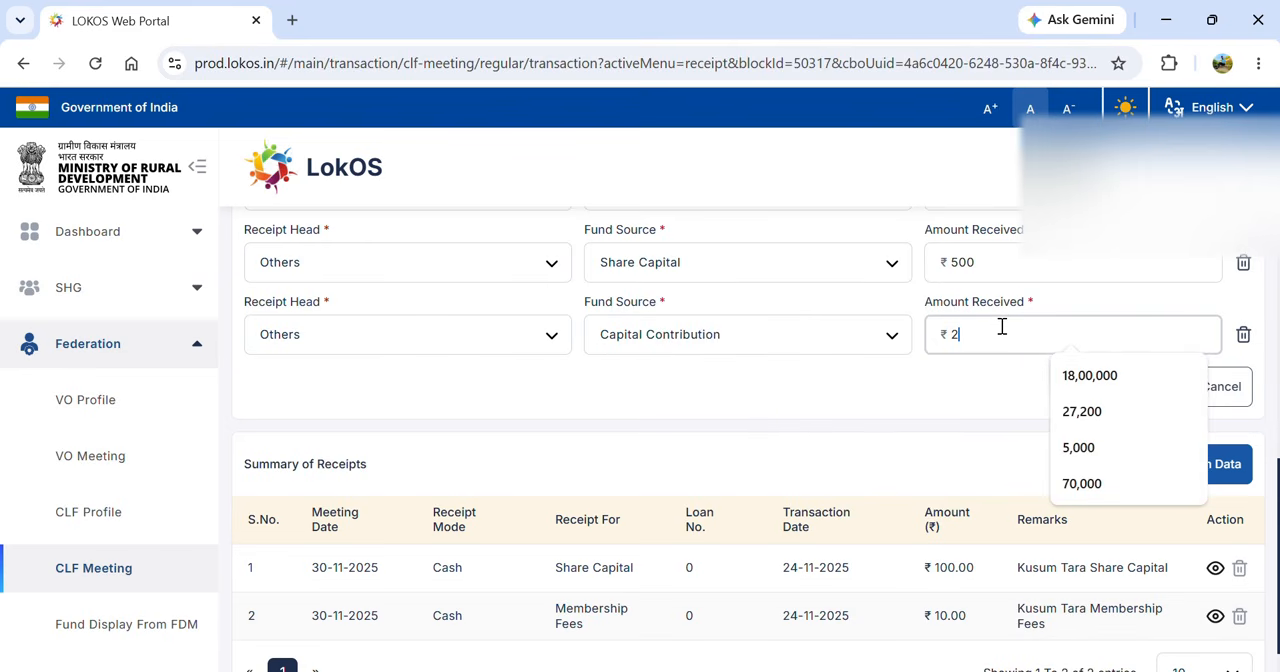
text(,500)
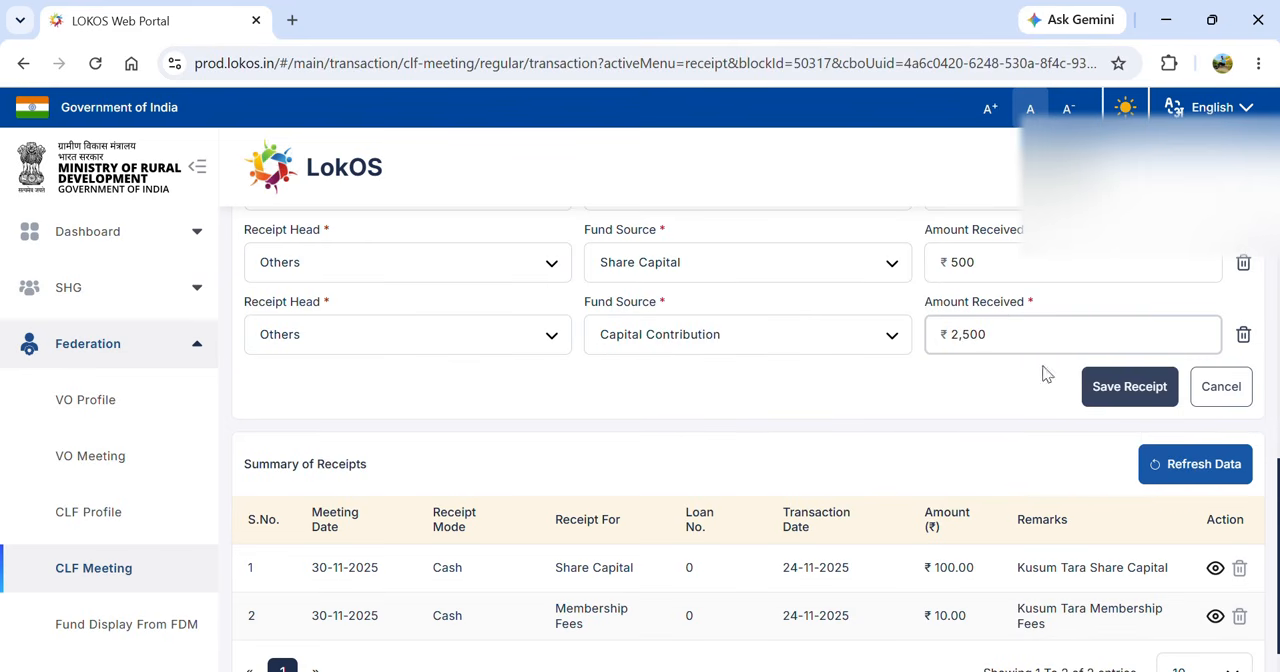
- Save the VO's receipt as a cheque payment with its cheque number, receive date 24/04/2026 and the CLF's CBI bank account
click(1126, 390)
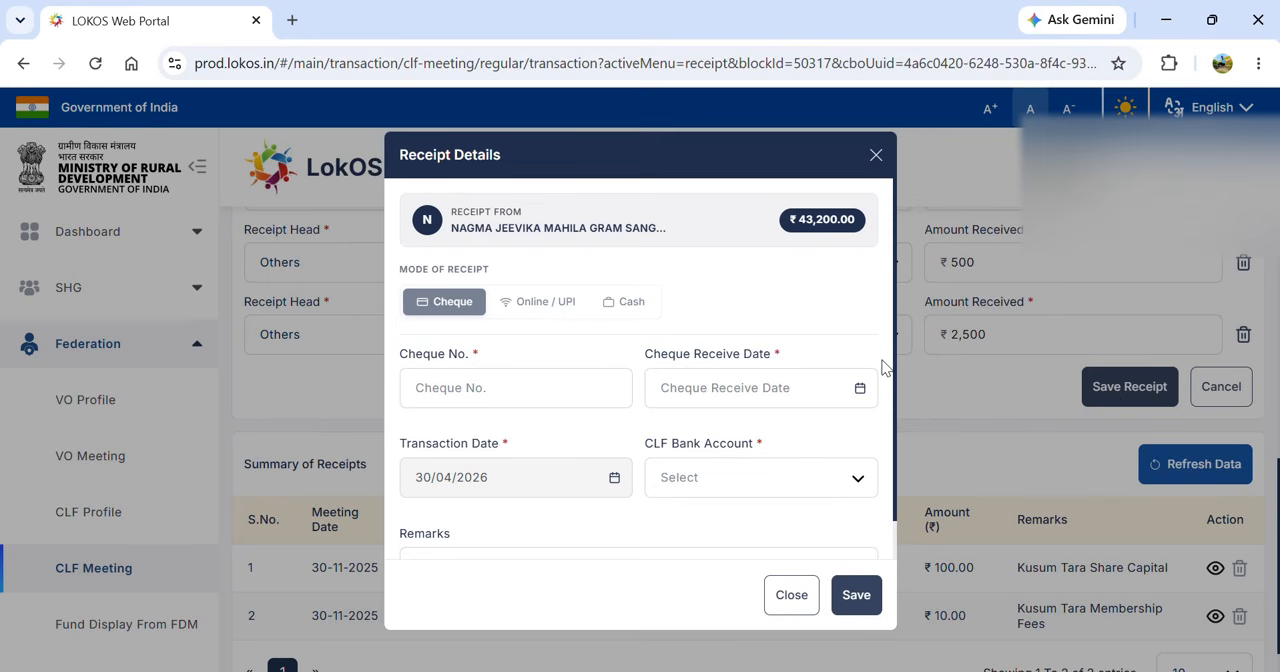
click(553, 394)
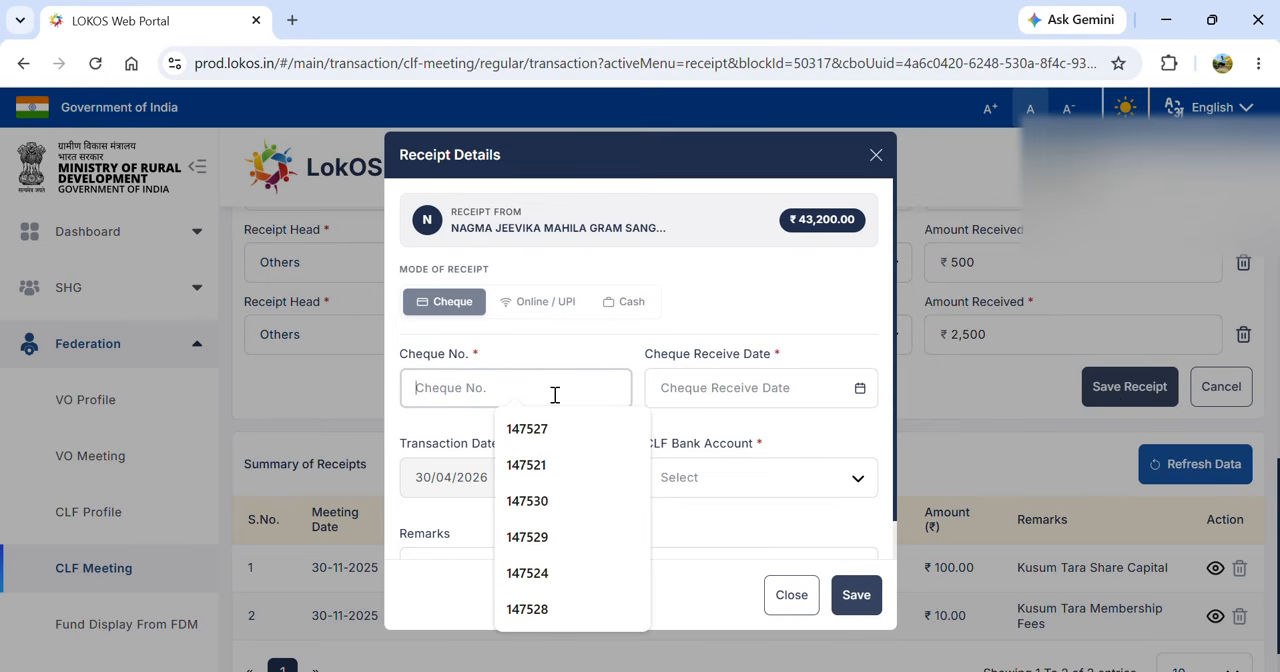
text(1587)
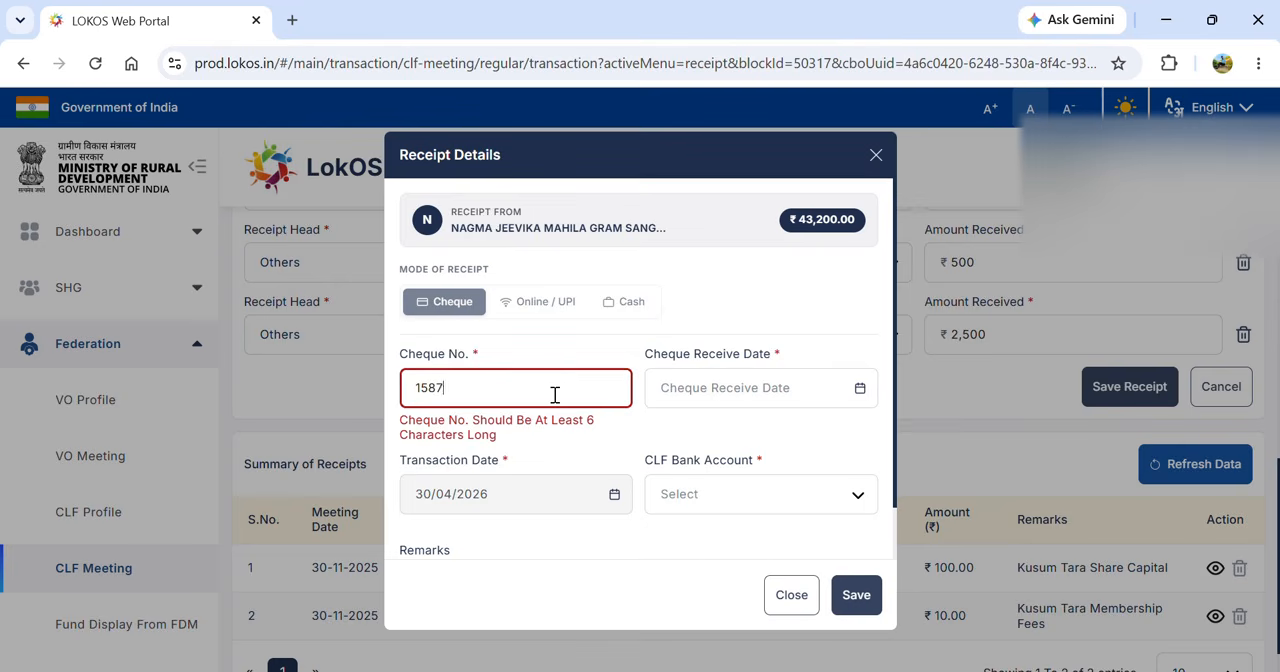
text(65)
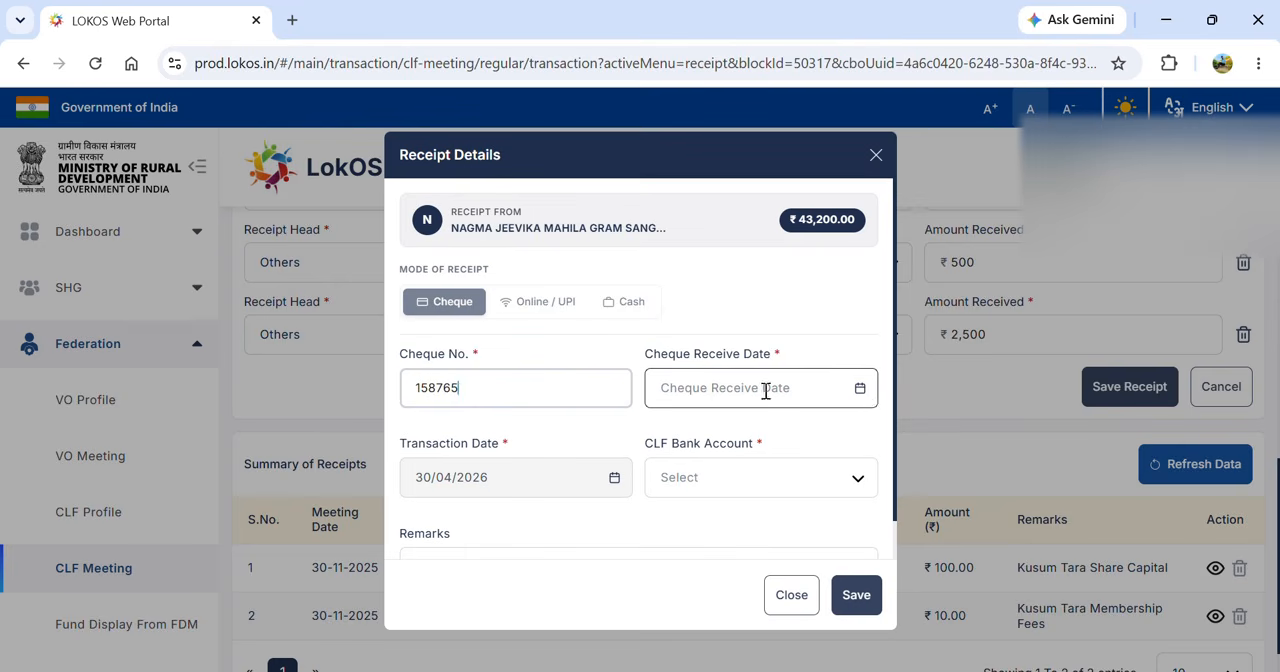
click(862, 395)
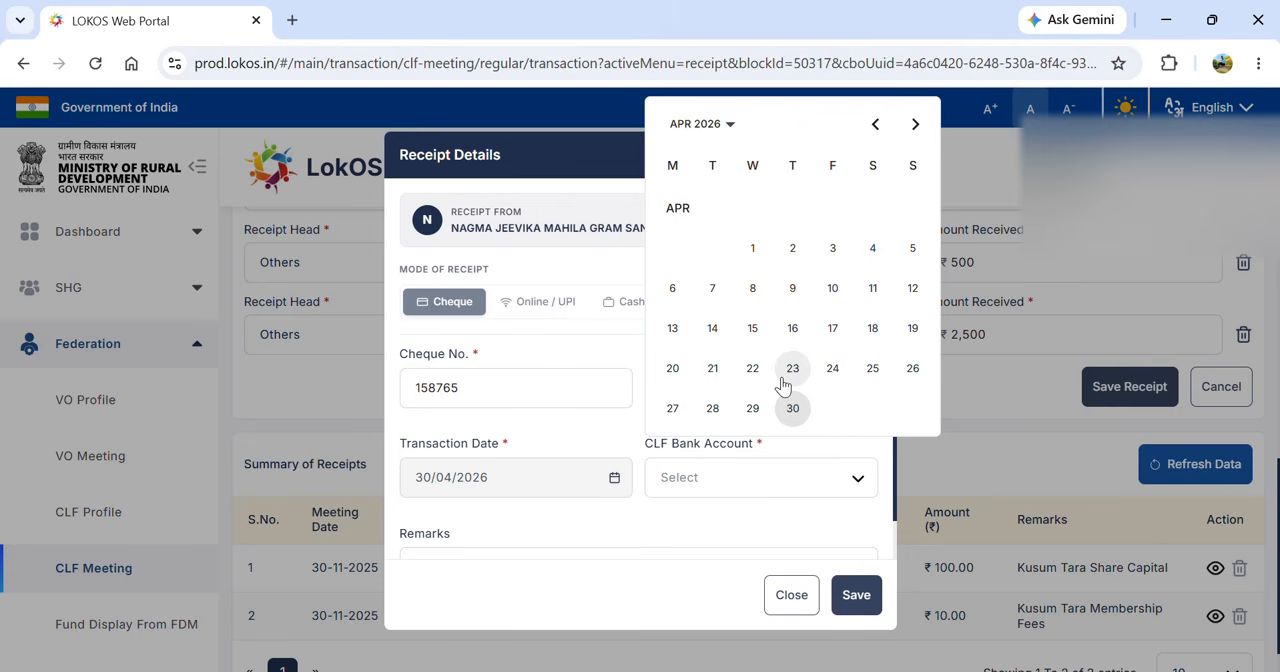
click(830, 369)
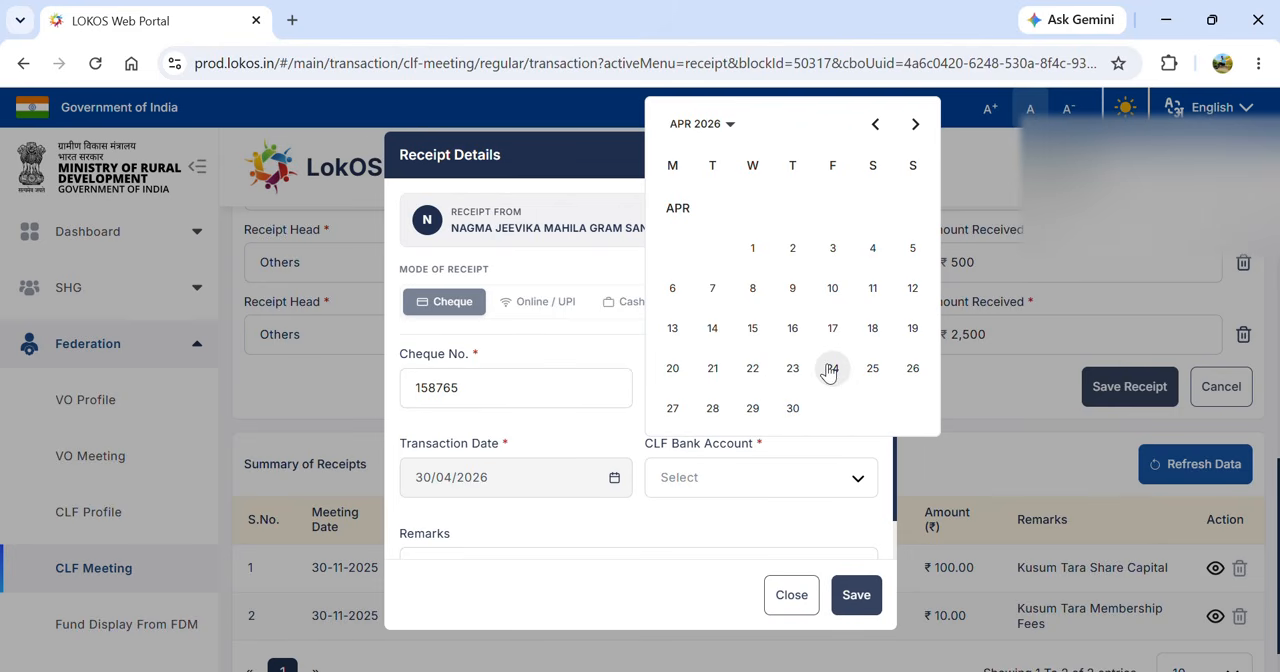
click(743, 487)
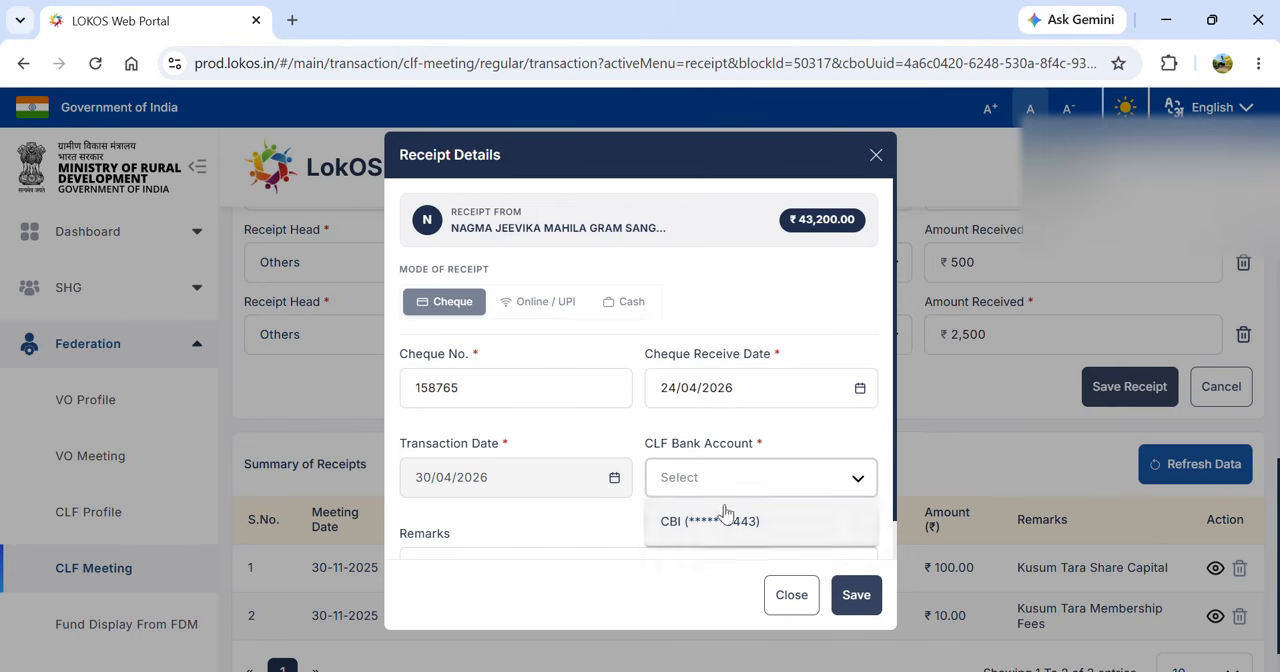
click(760, 522)
click(857, 598)
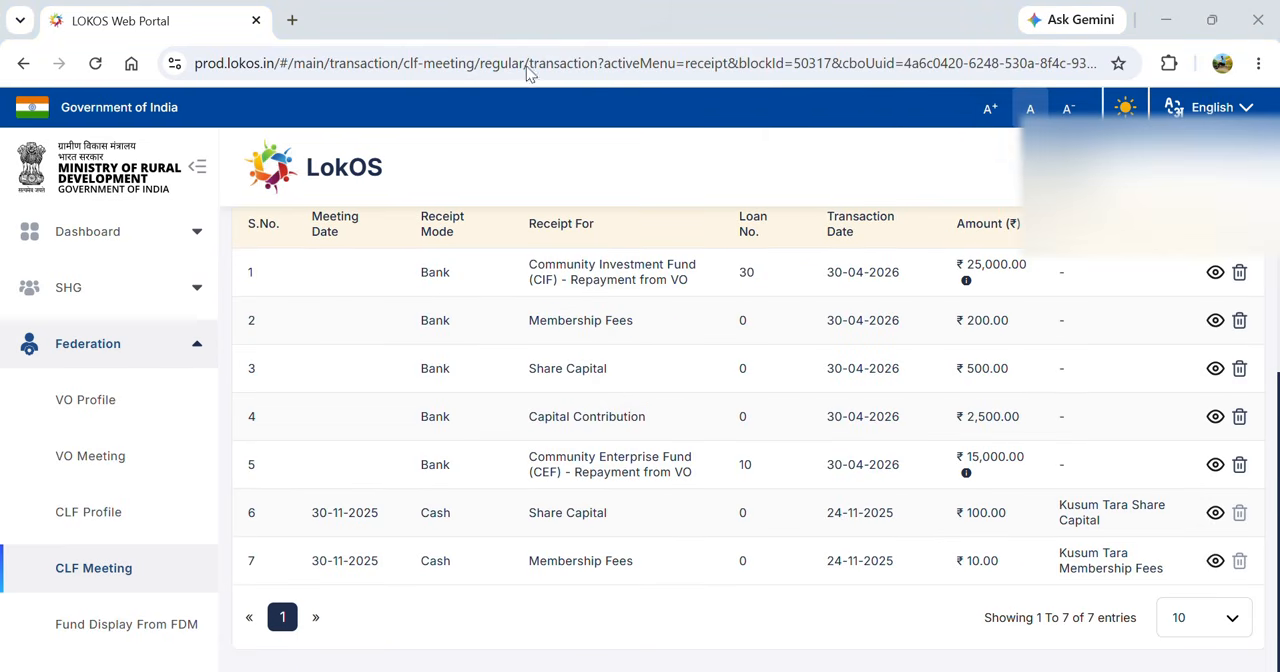
- Start a new receipt with Bank as the source it is received from
click(531, 153)
key(Up)
key(Up)
key(Up)
key(Up)
key(Up)
key(Up)
key(Up)
key(Up)
key(Up)
key(Up)
key(Up)
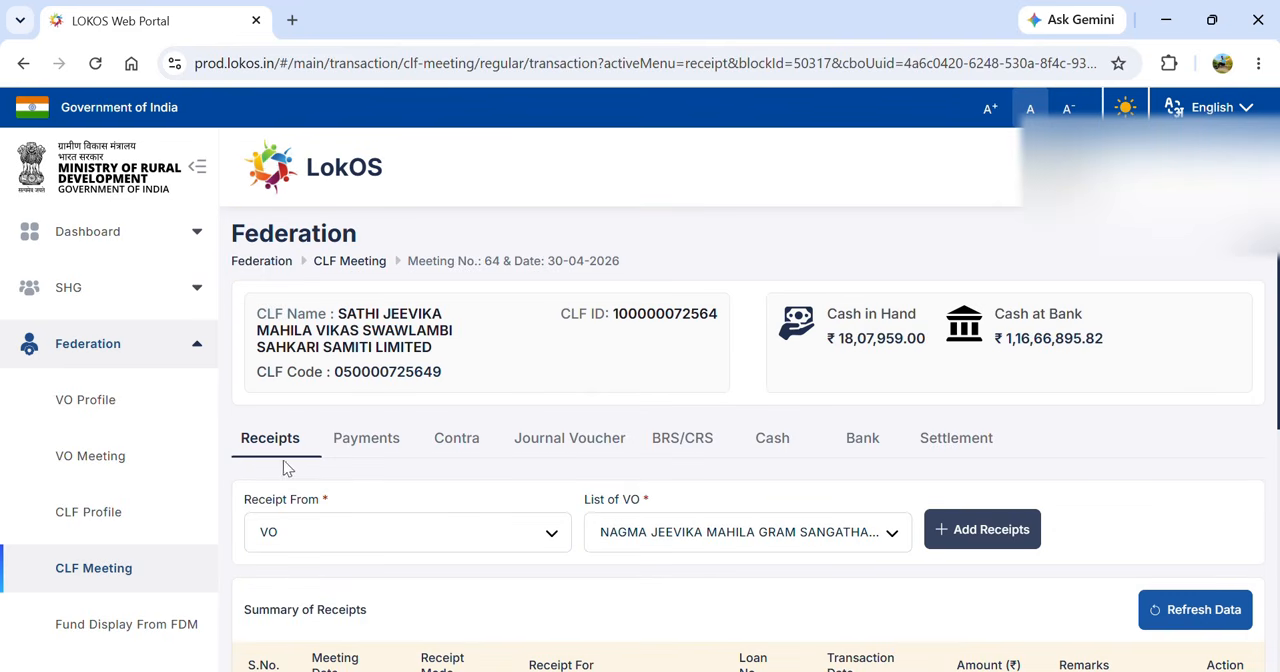
click(308, 545)
key(b)
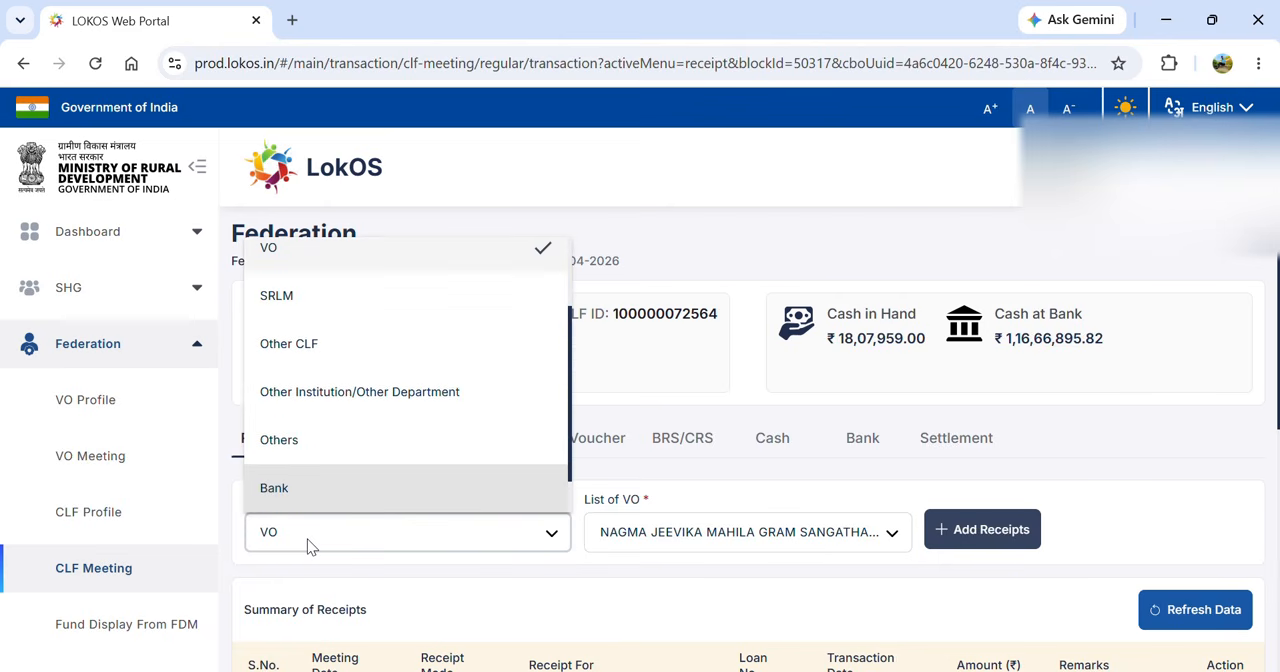
key(Return)
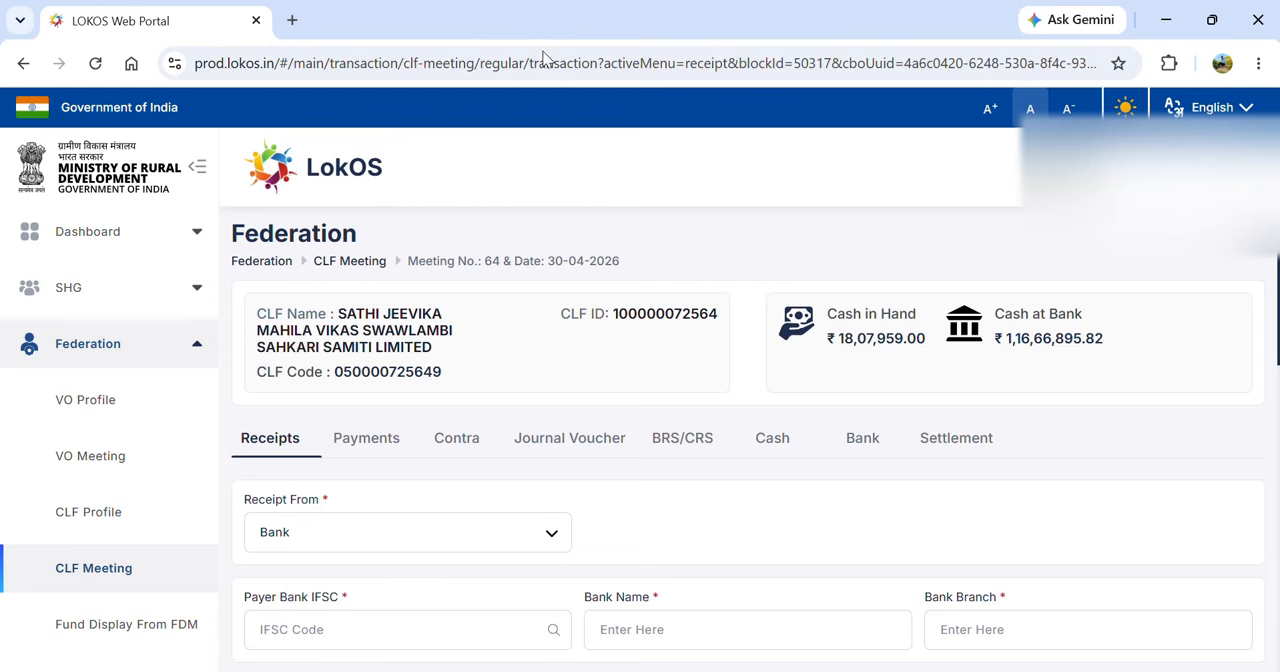
- Look up the payer bank by IFSC code CBIN0283017 to fill in its name and branch
scroll(738, 497, down, 2)
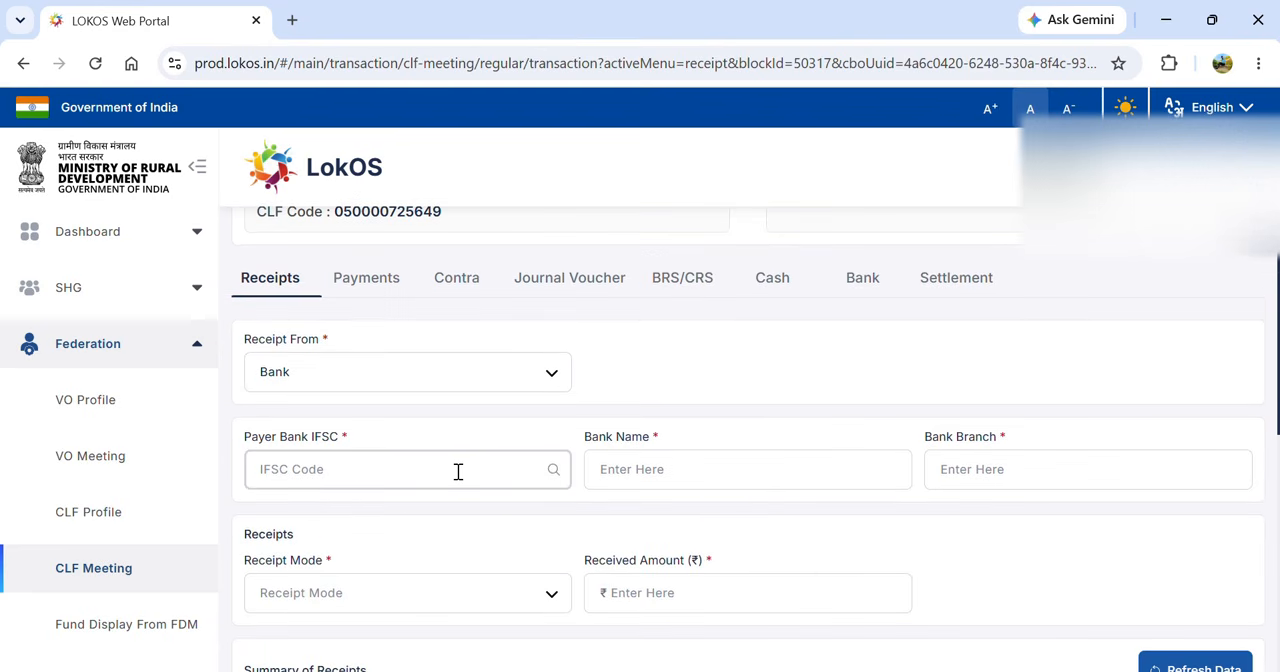
text(CBIN0283017)
click(494, 472)
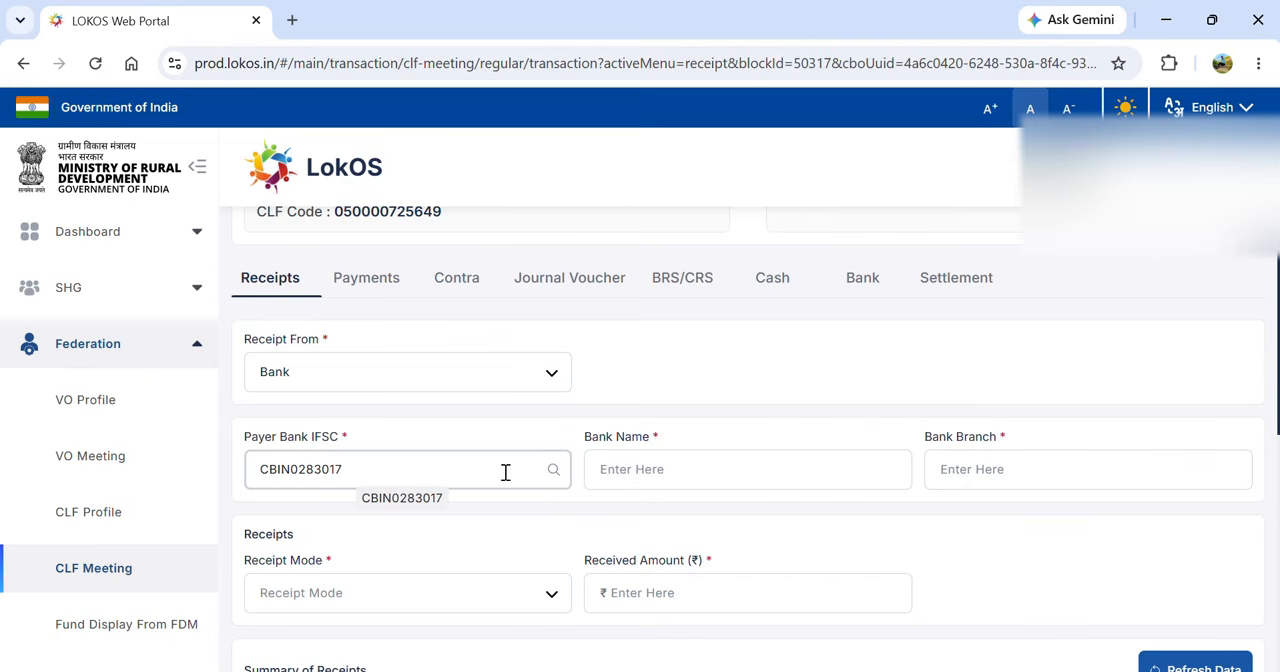
click(553, 470)
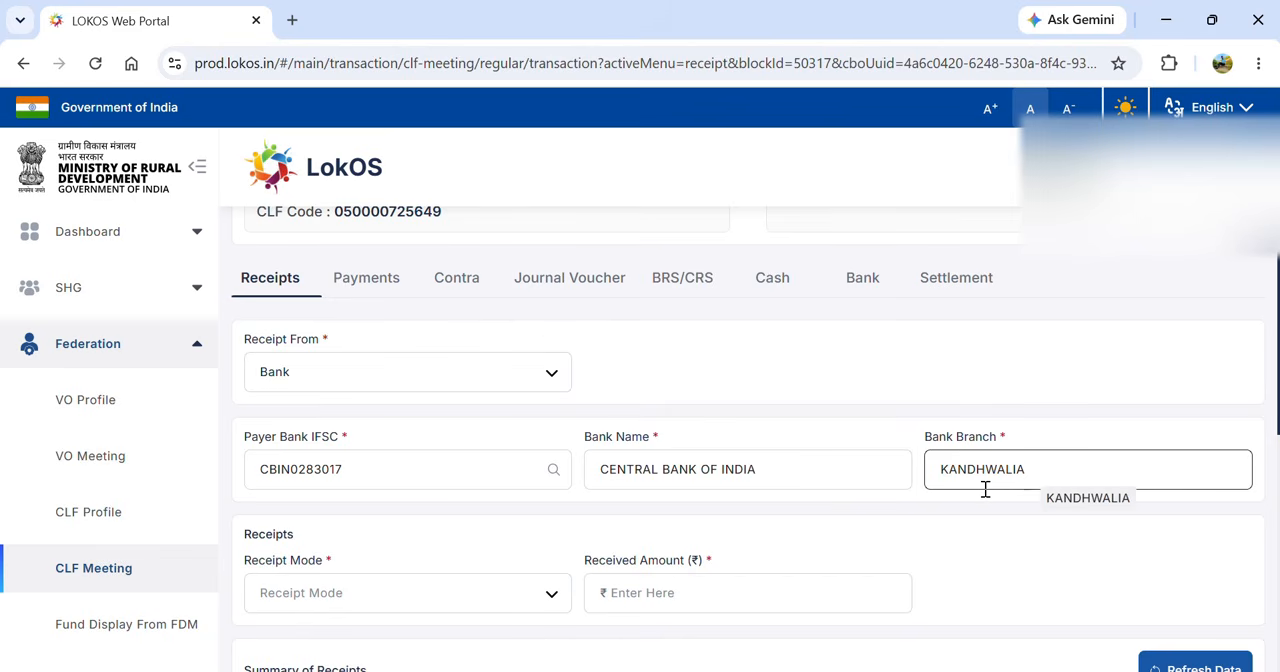
- Set the bank receipt's mode to Online and its received amount to ₹40,000
click(484, 601)
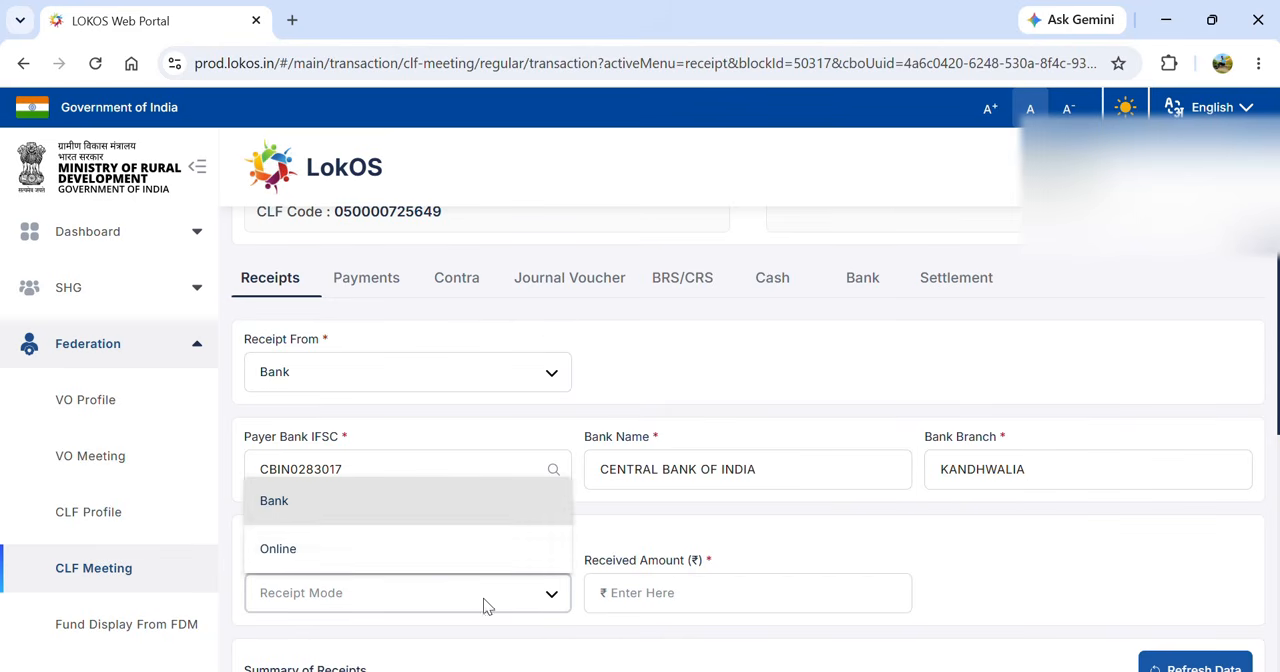
click(377, 557)
click(630, 588)
text(4)
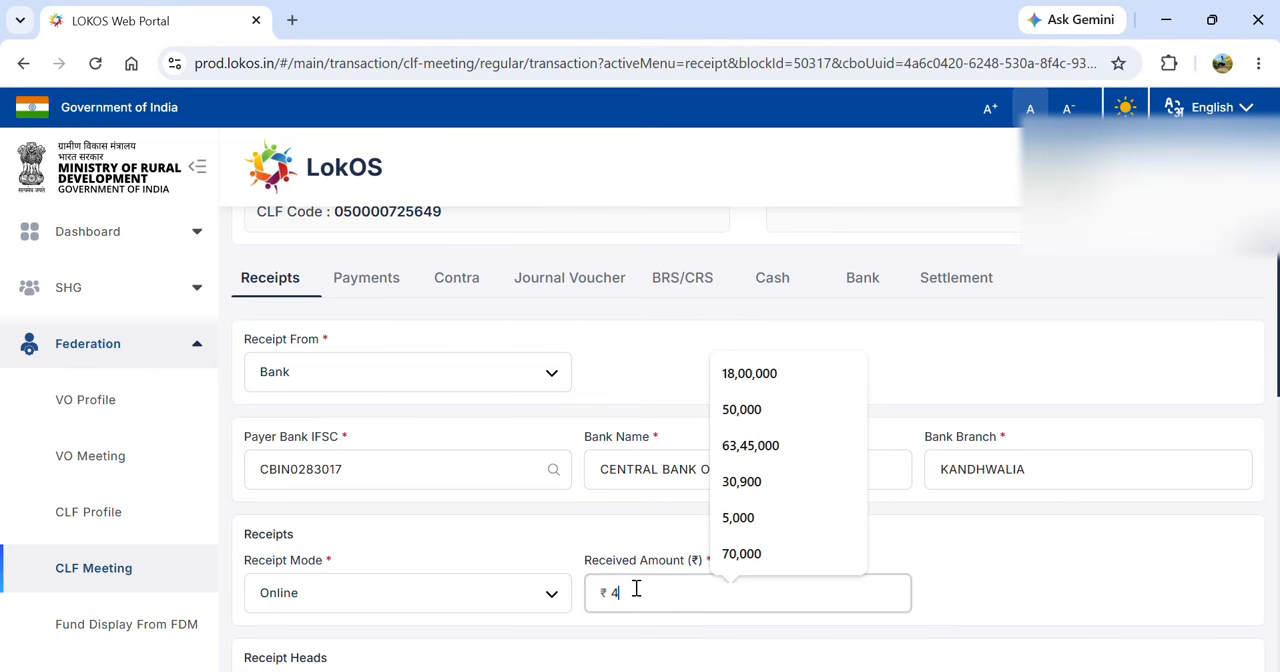
text(0)
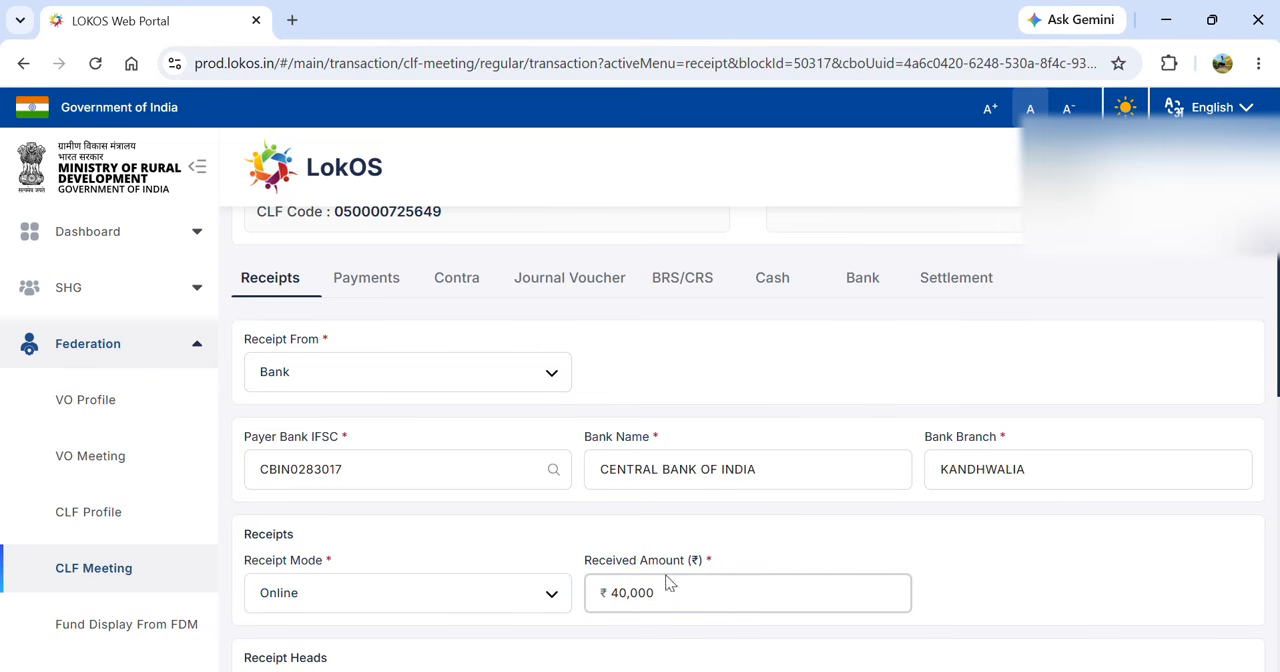
- Allocate the bank receipt to the item Interest Received - on FDs/SB with an amount of ₹40,000
scroll(990, 620, down, 3)
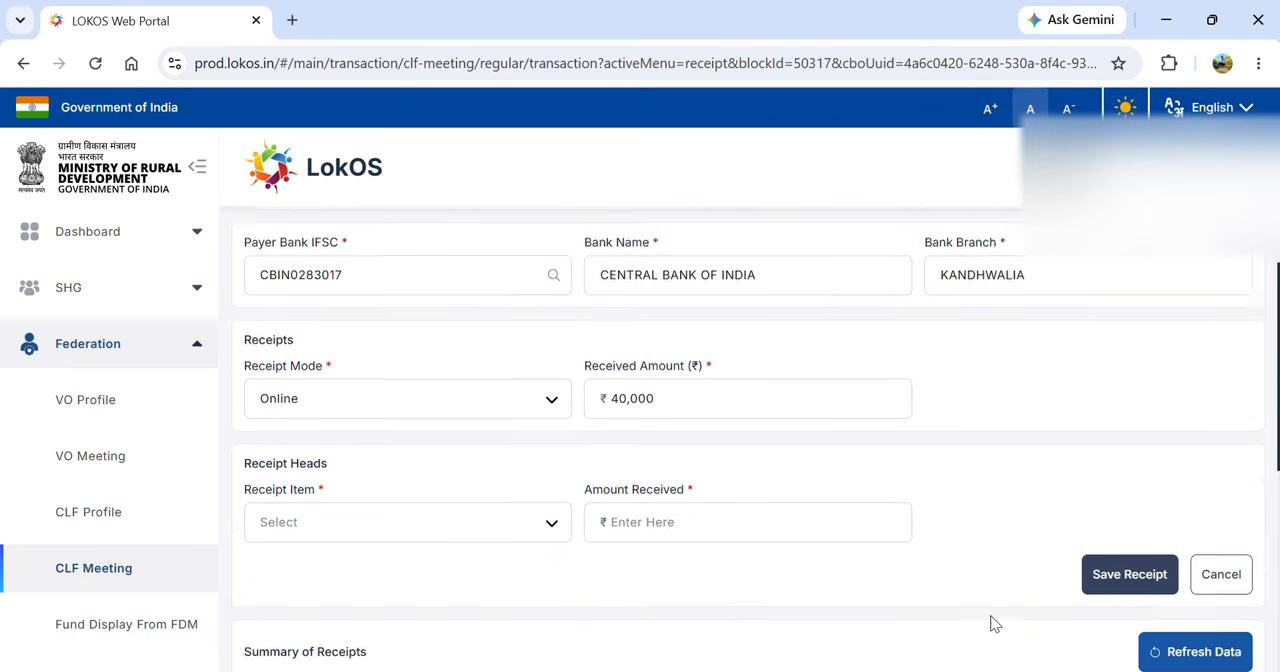
click(455, 453)
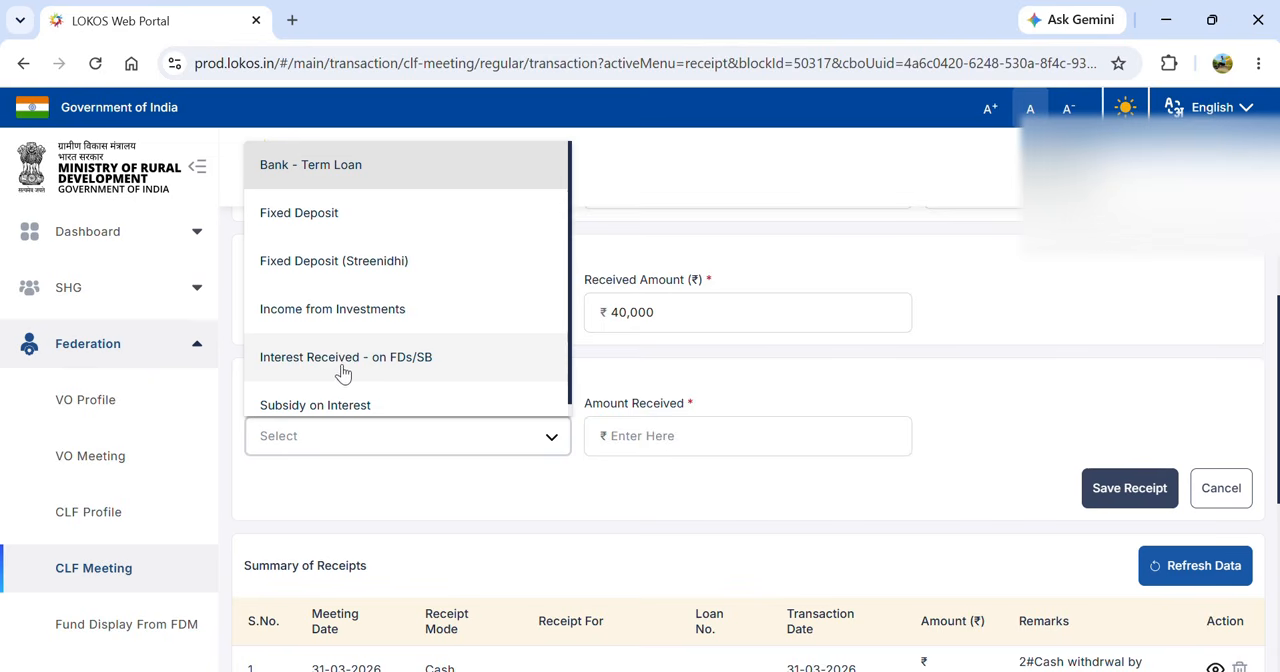
click(415, 364)
click(700, 432)
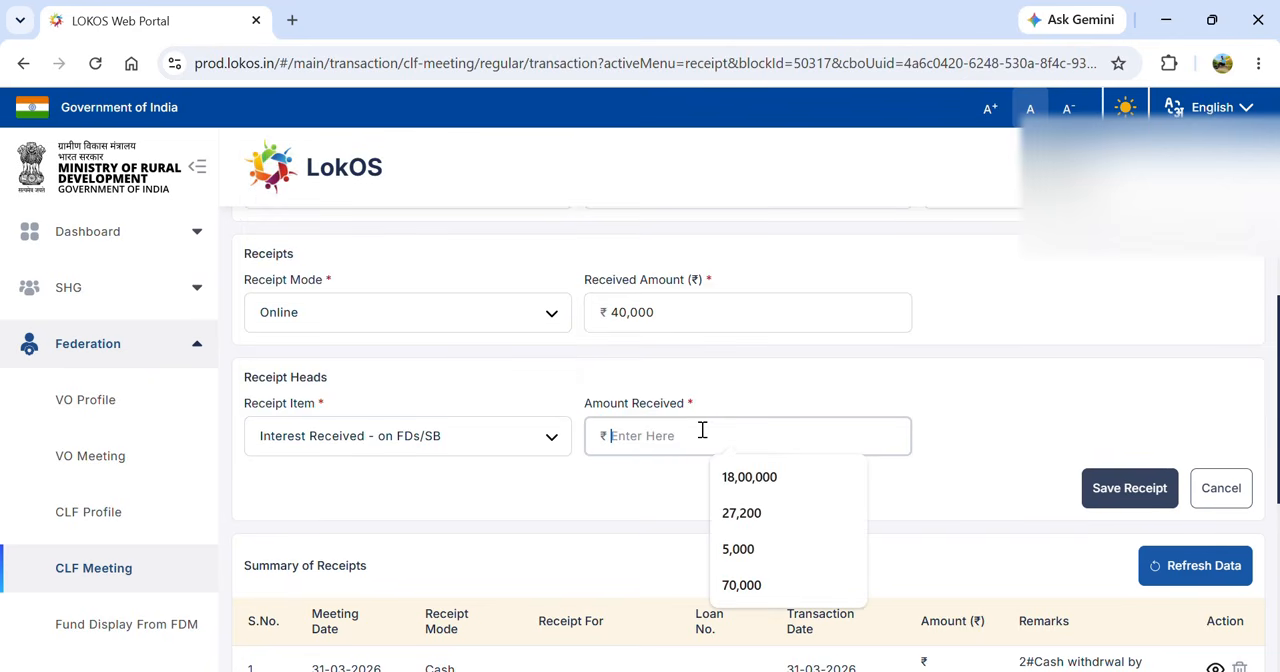
text(40,00)
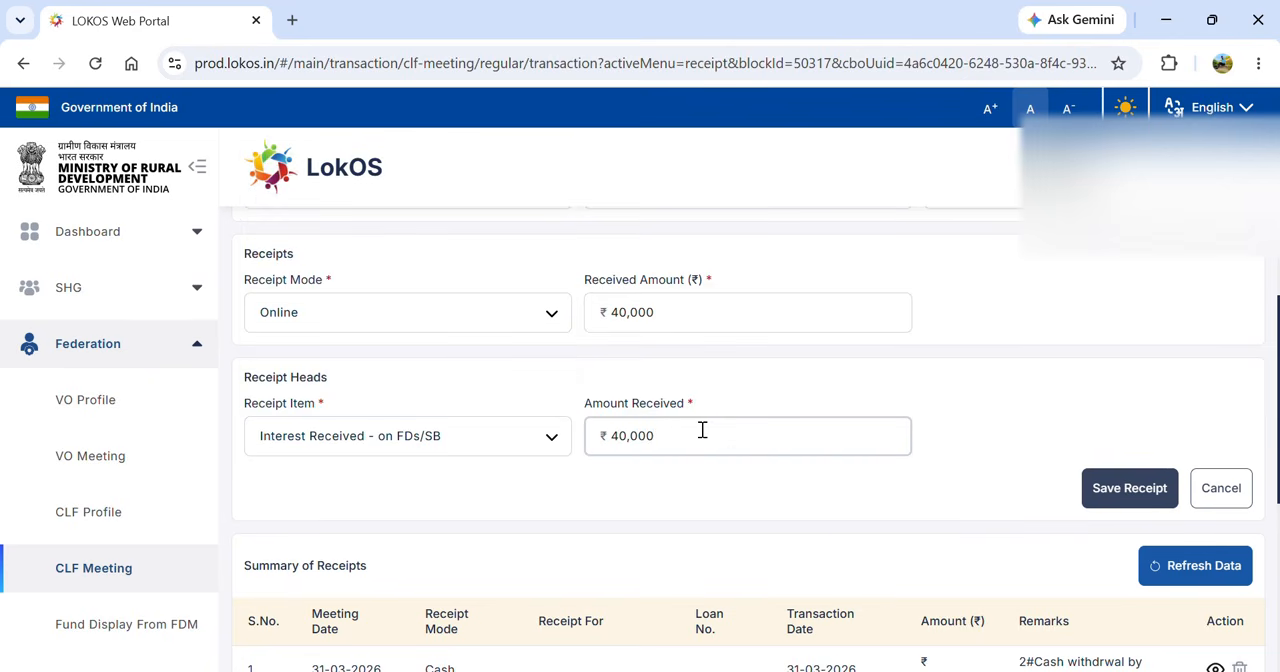
text(0)
- Save the bank receipt with its online transaction ID and the CLF's CBI bank account
click(1128, 489)
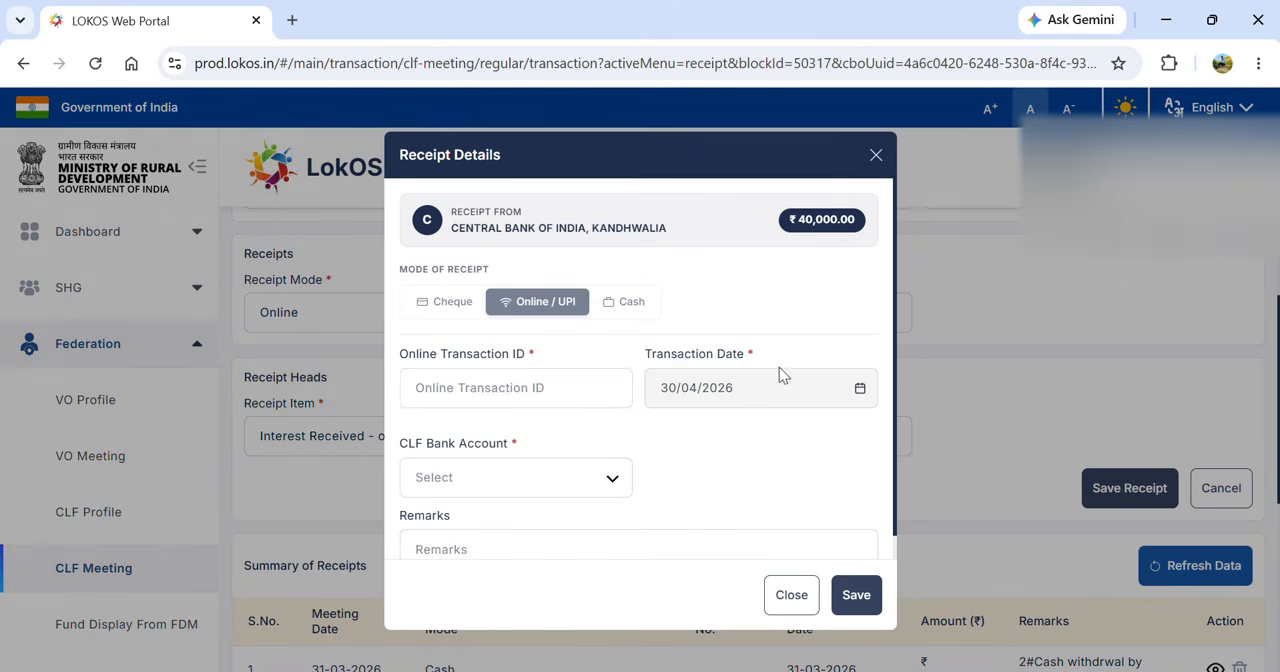
click(558, 384)
text(d)
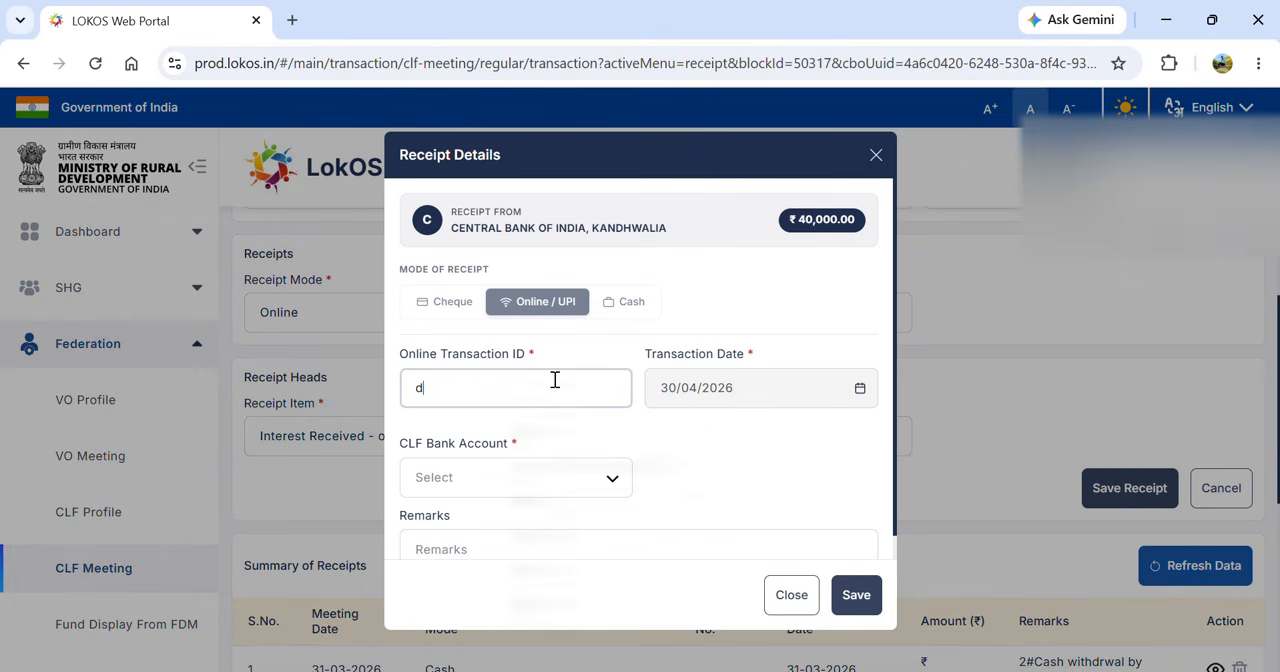
key(BackSpace)
text(D09876)
click(572, 480)
click(517, 530)
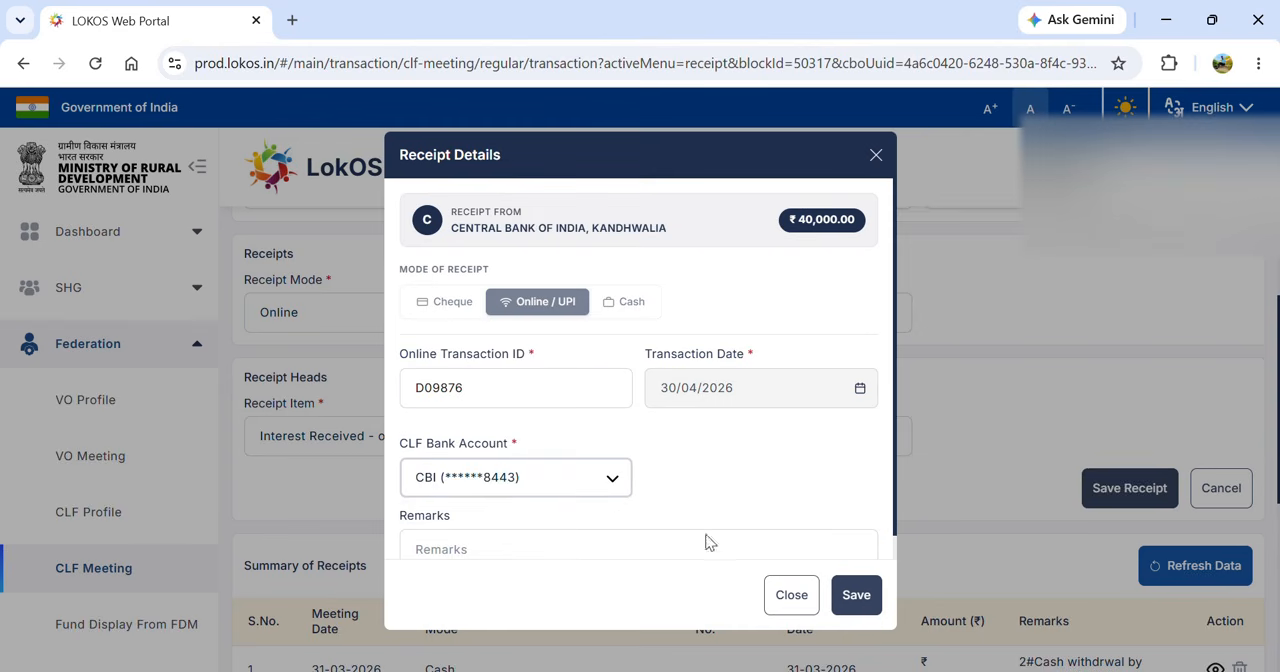
click(855, 594)
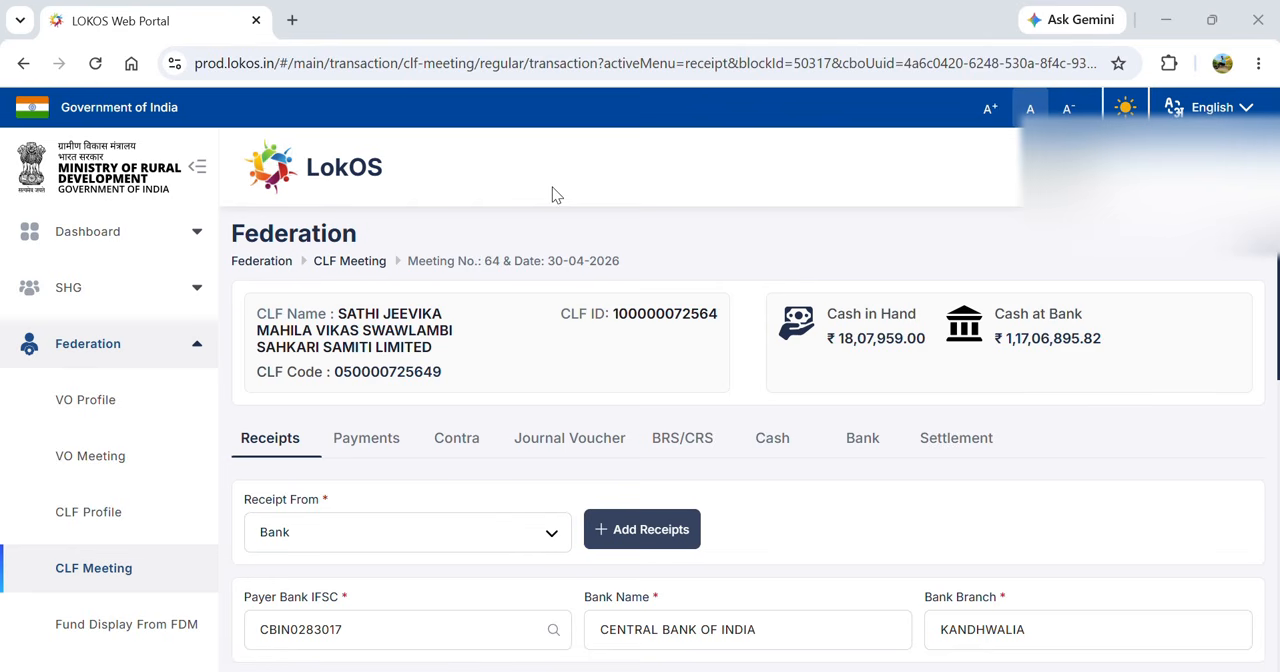
- Start a new receipt with SRLM as the source it is received from
click(391, 540)
key(Up)
key(Up)
key(Up)
key(Up)
key(Up)
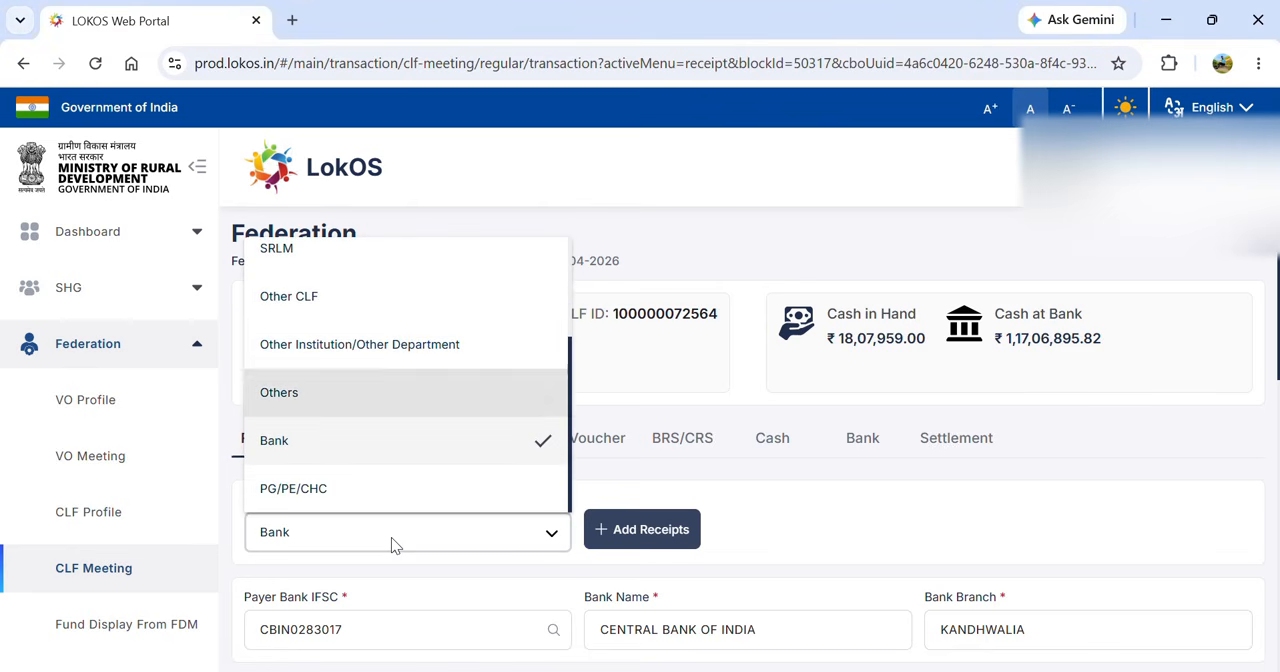
key(Return)
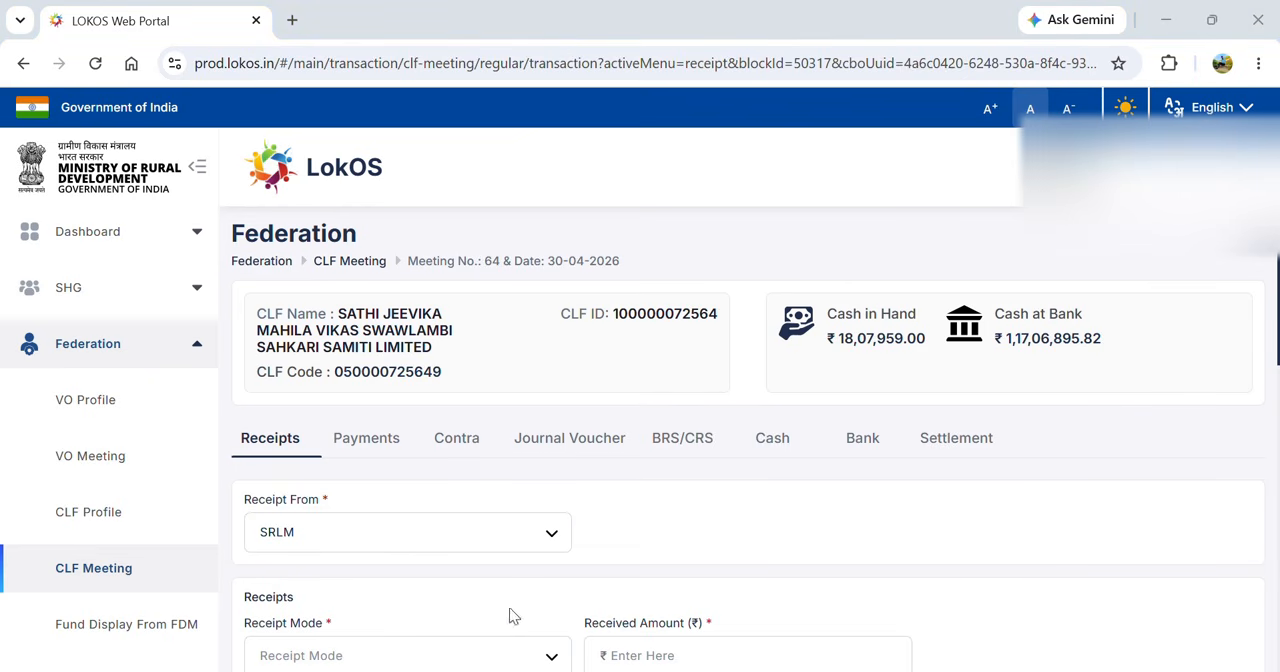
- Set the SRLM receipt's mode to Online and its received amount to ₹1,00,000
click(477, 652)
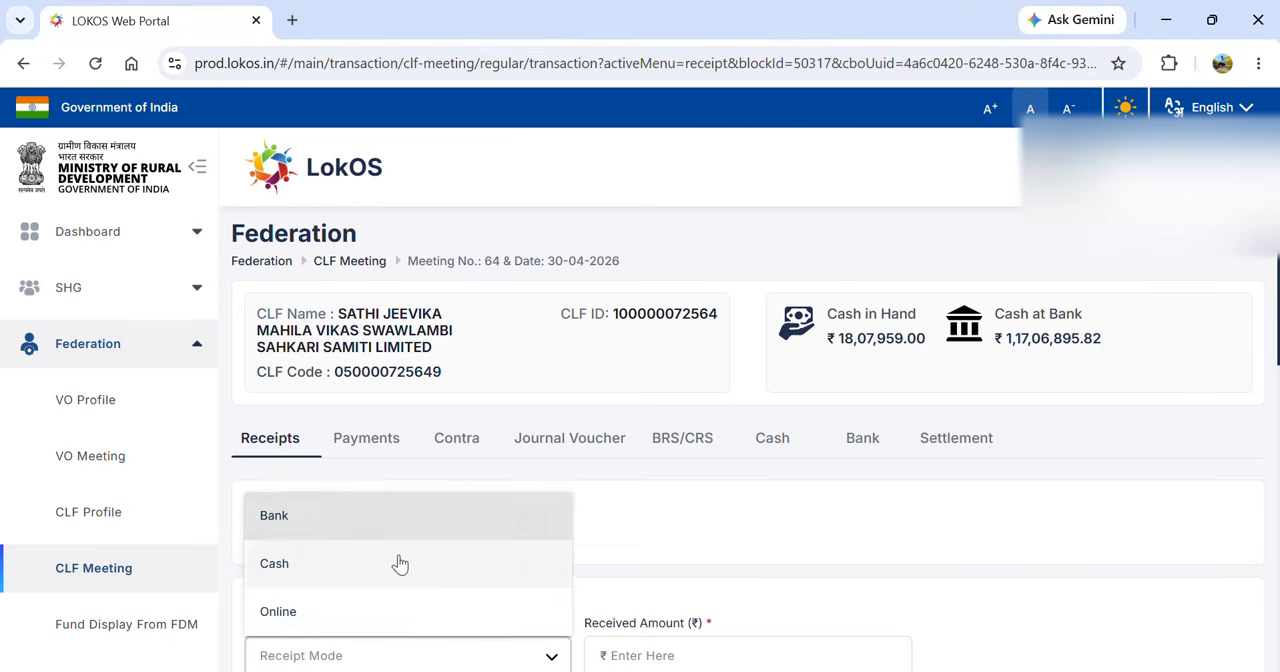
click(351, 622)
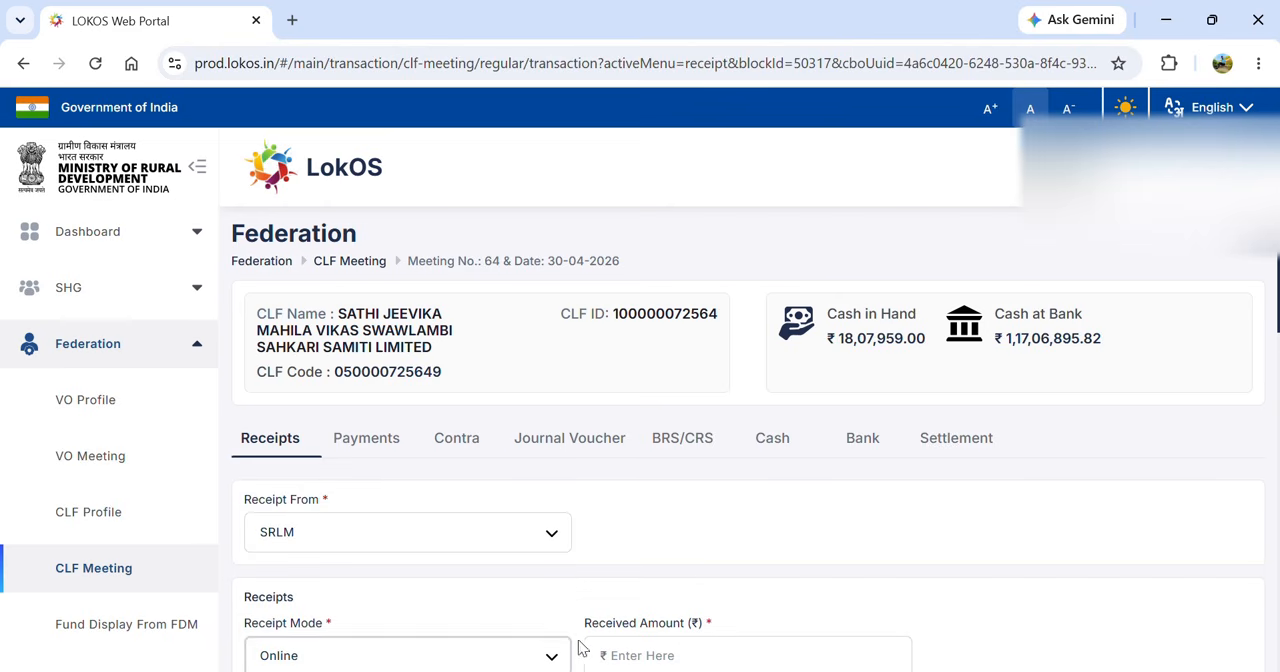
click(632, 655)
text(100000)
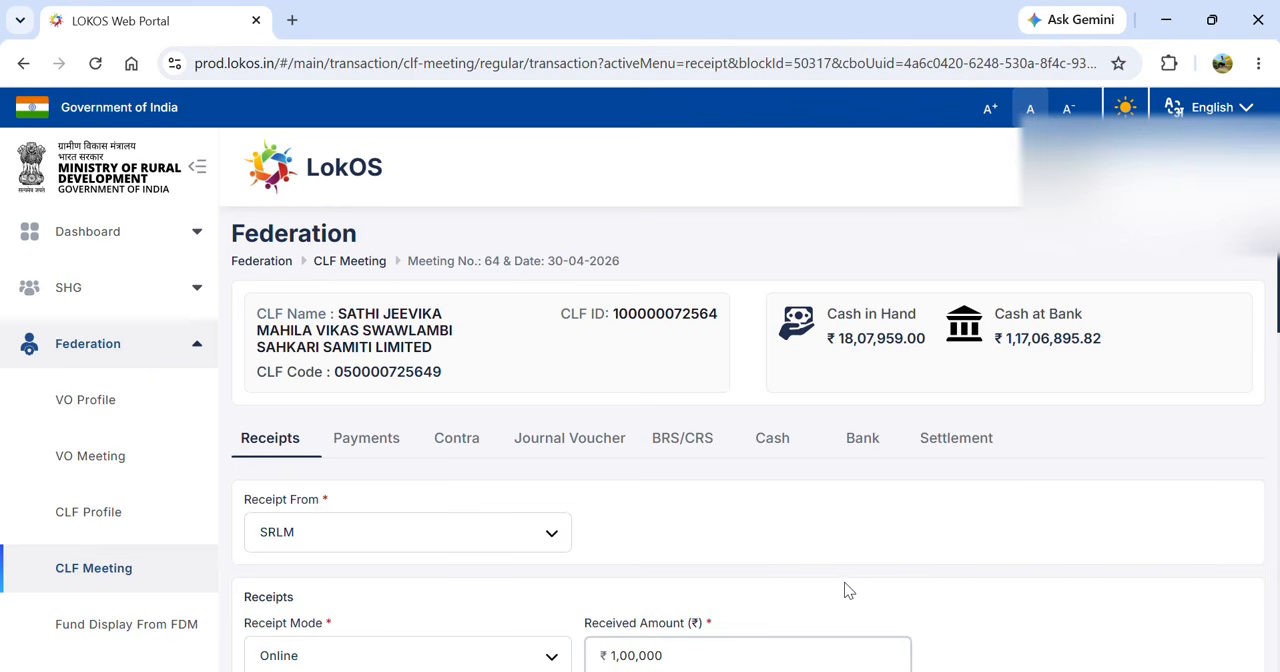
- Allocate ₹10,00,000 to Community Enterprise Fund (CEF) and correct the receipt's received amount to ₹10,00,000
scroll(845, 590, down, 3)
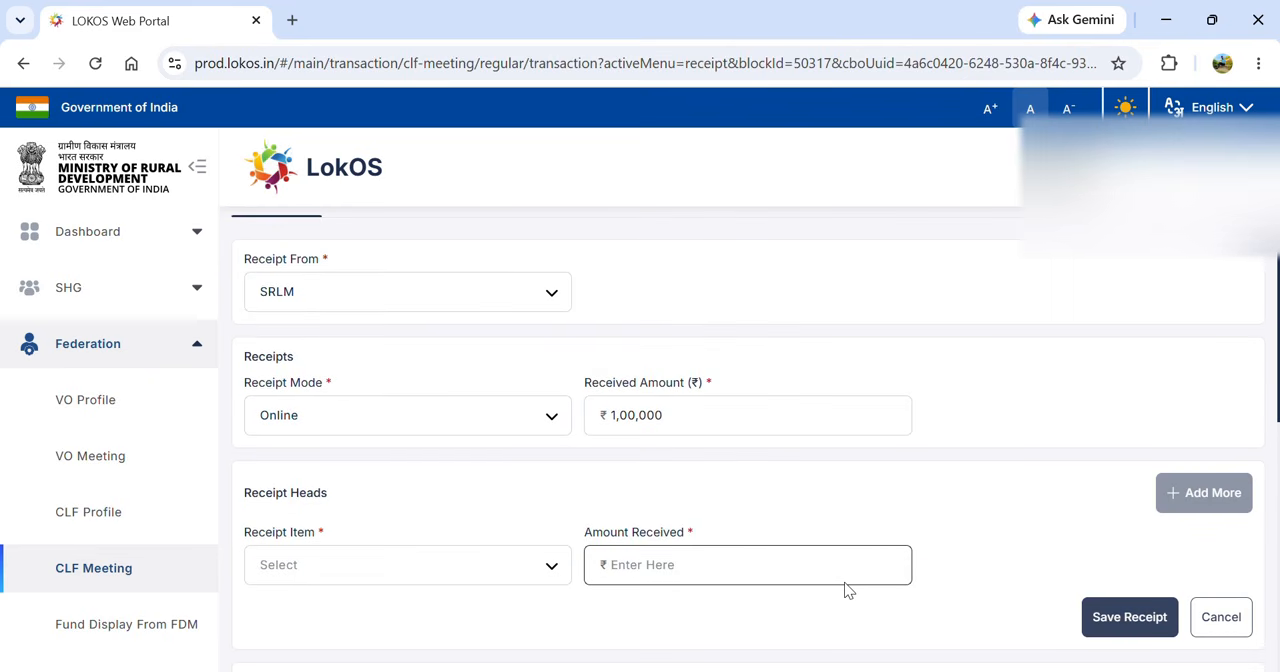
click(485, 570)
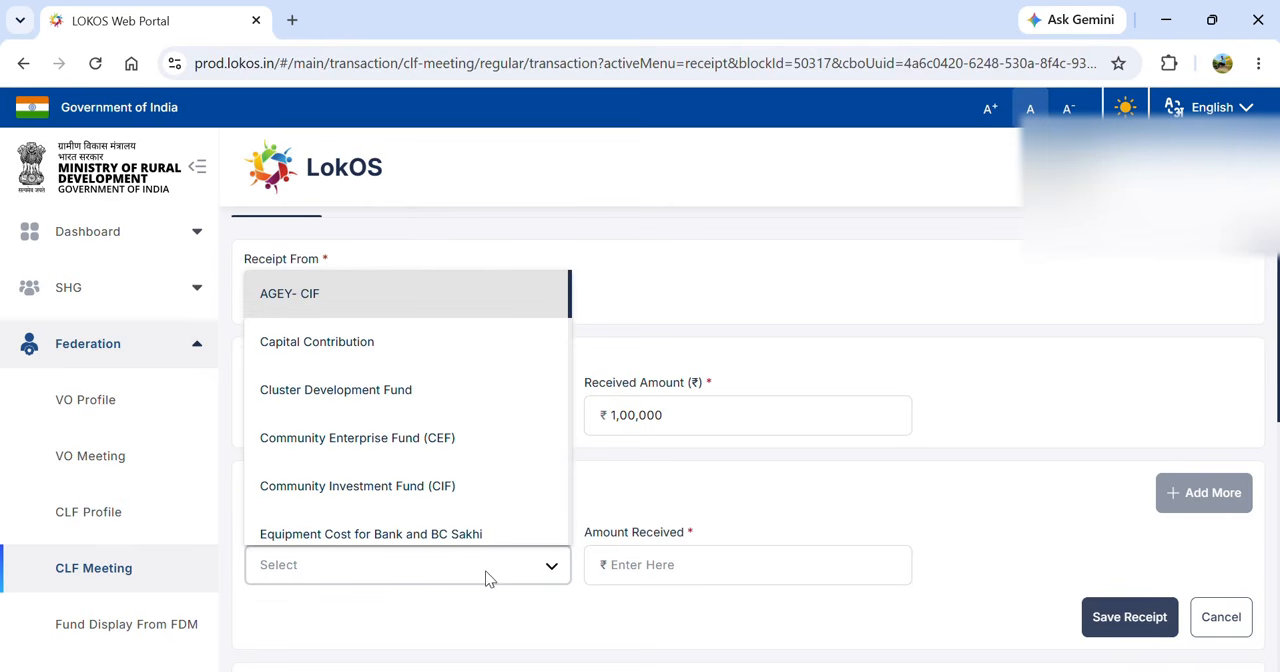
click(427, 455)
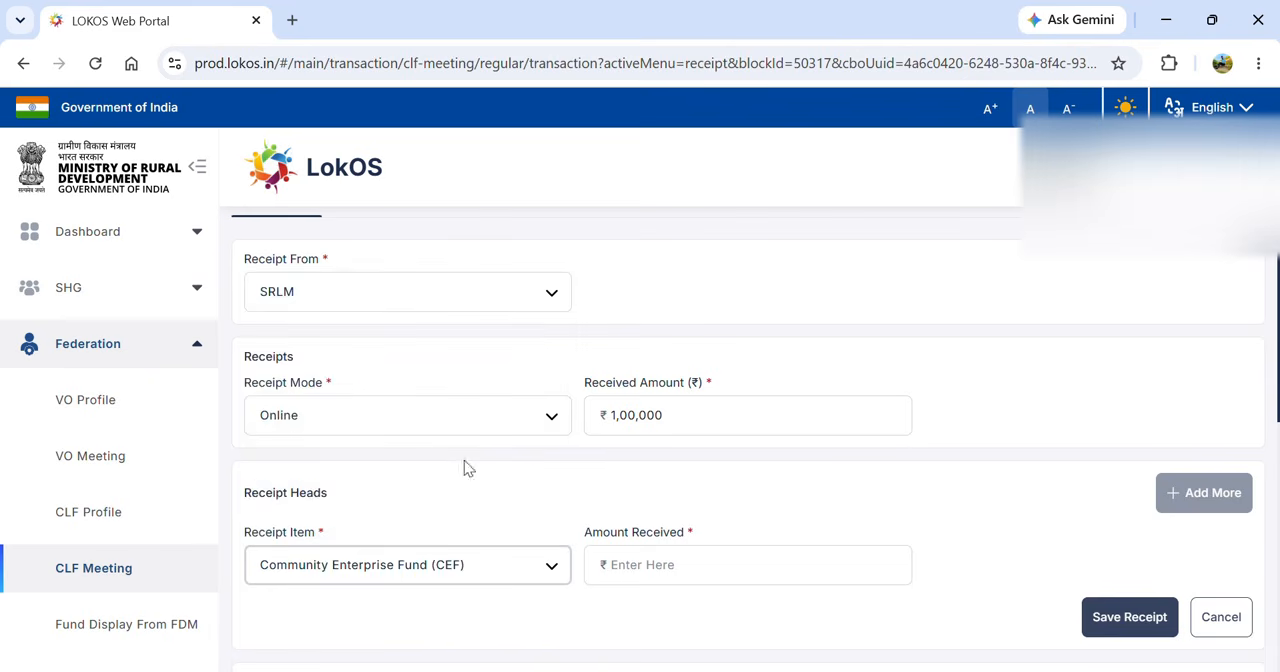
click(650, 565)
text(10,00,00)
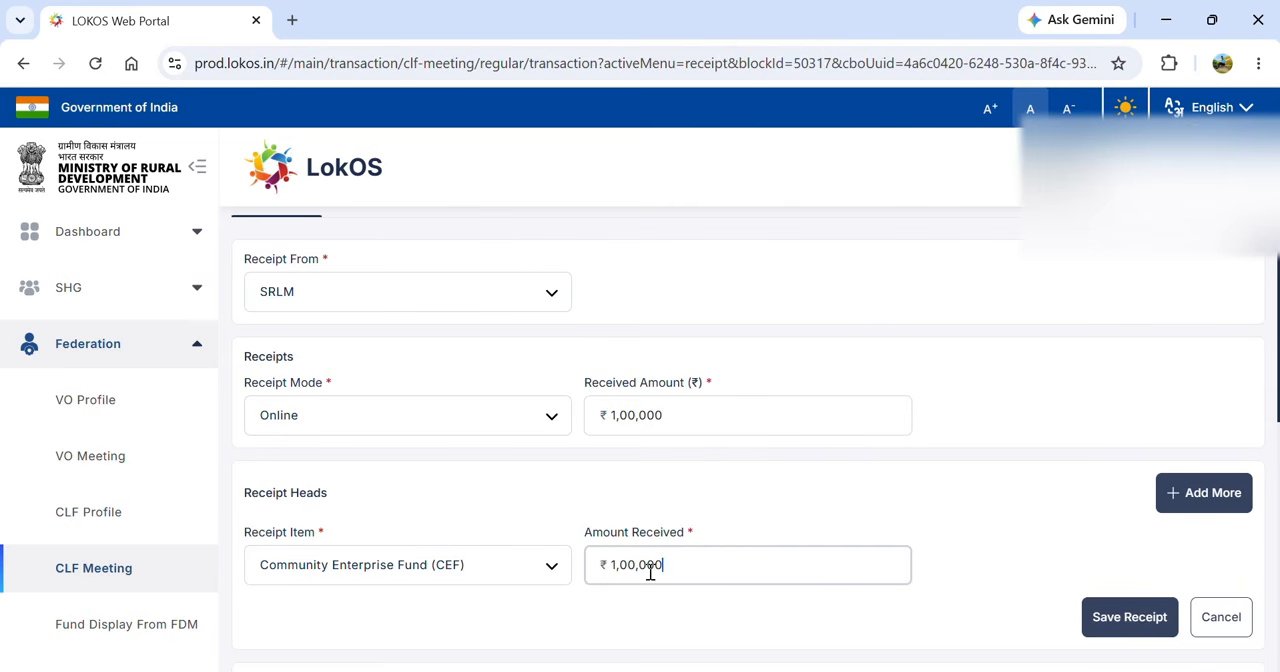
text(0)
click(680, 417)
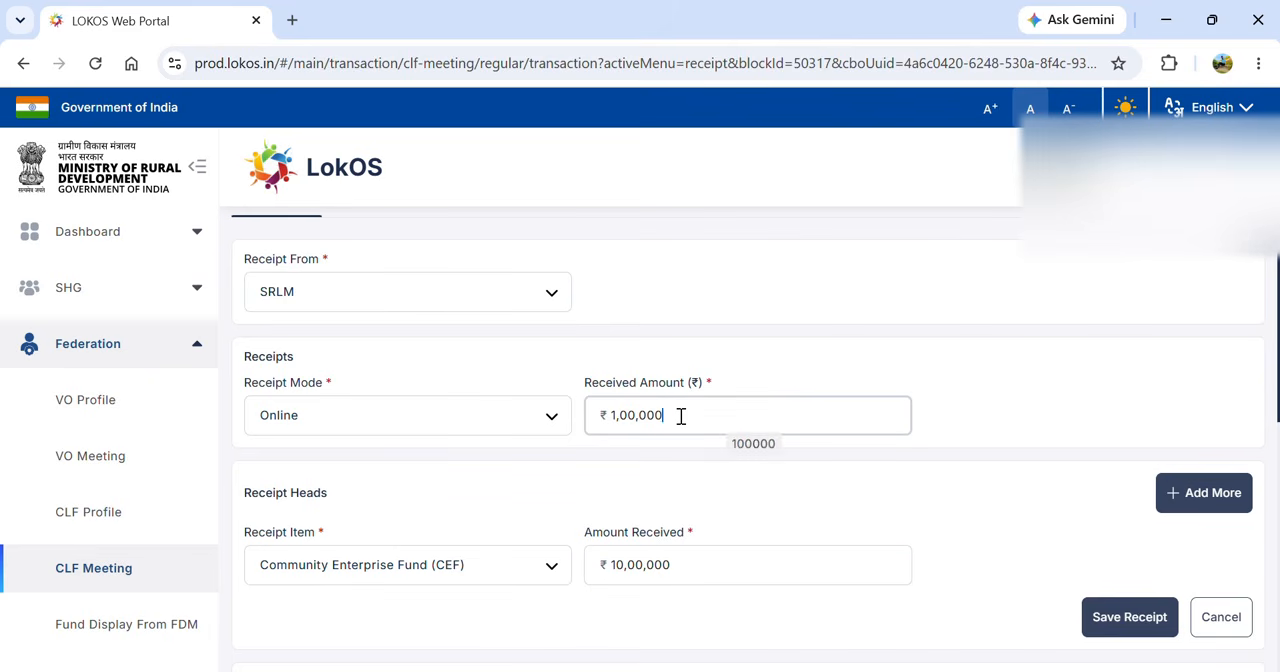
text(0)
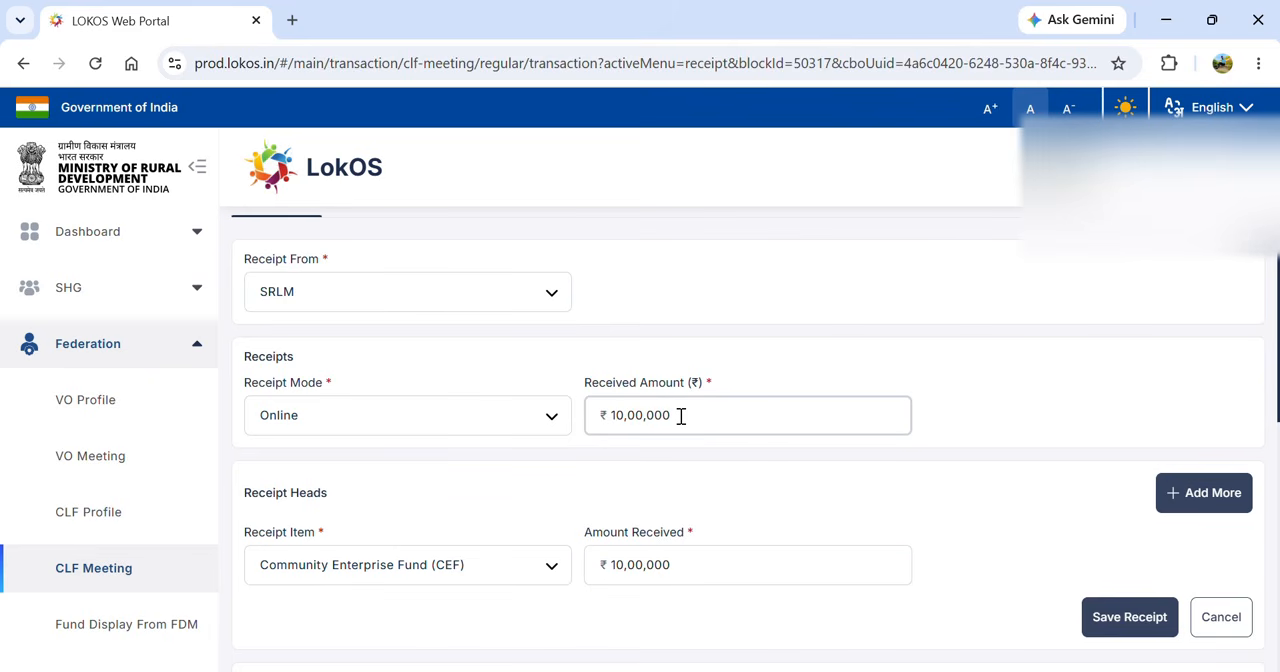
- Save the Community Enterprise Fund receipt with its online transaction ID and the CLF's CBI bank account
click(1107, 620)
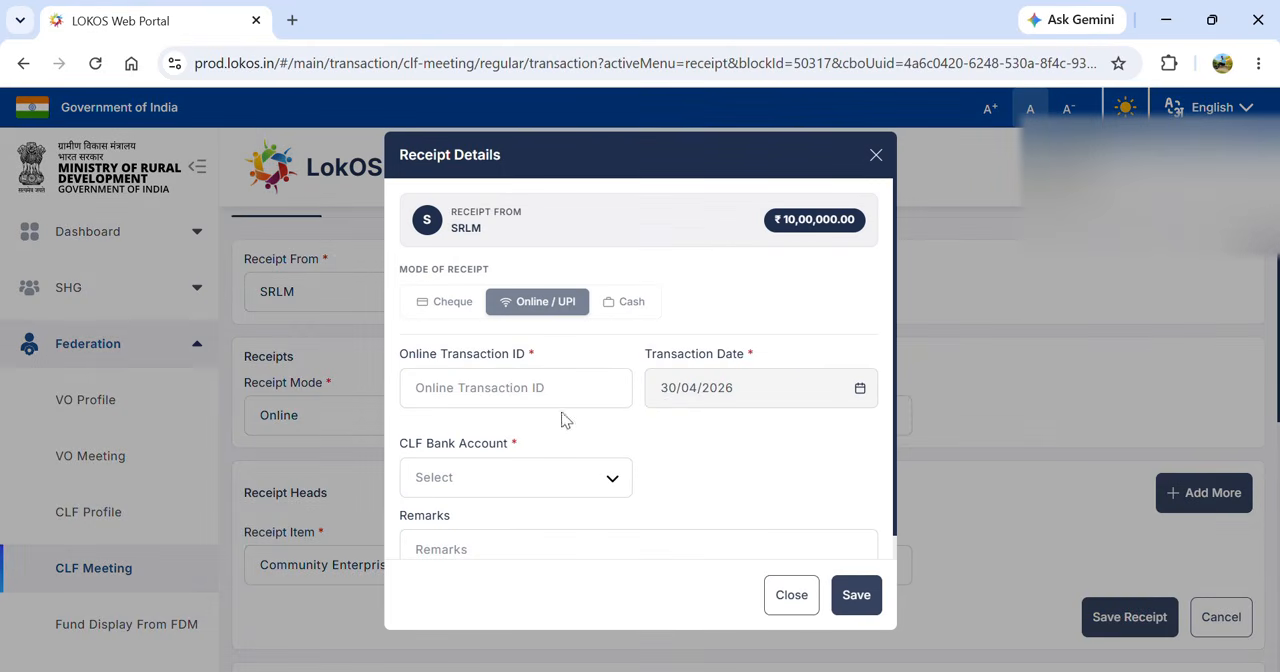
click(505, 391)
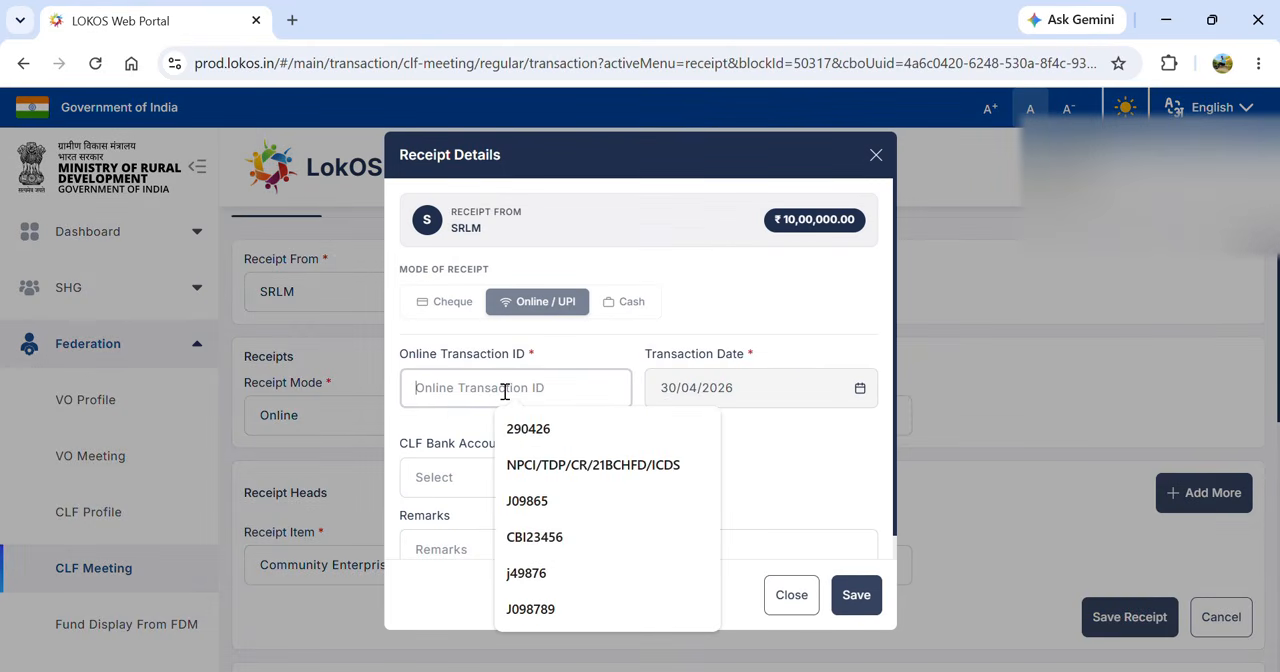
text(H)
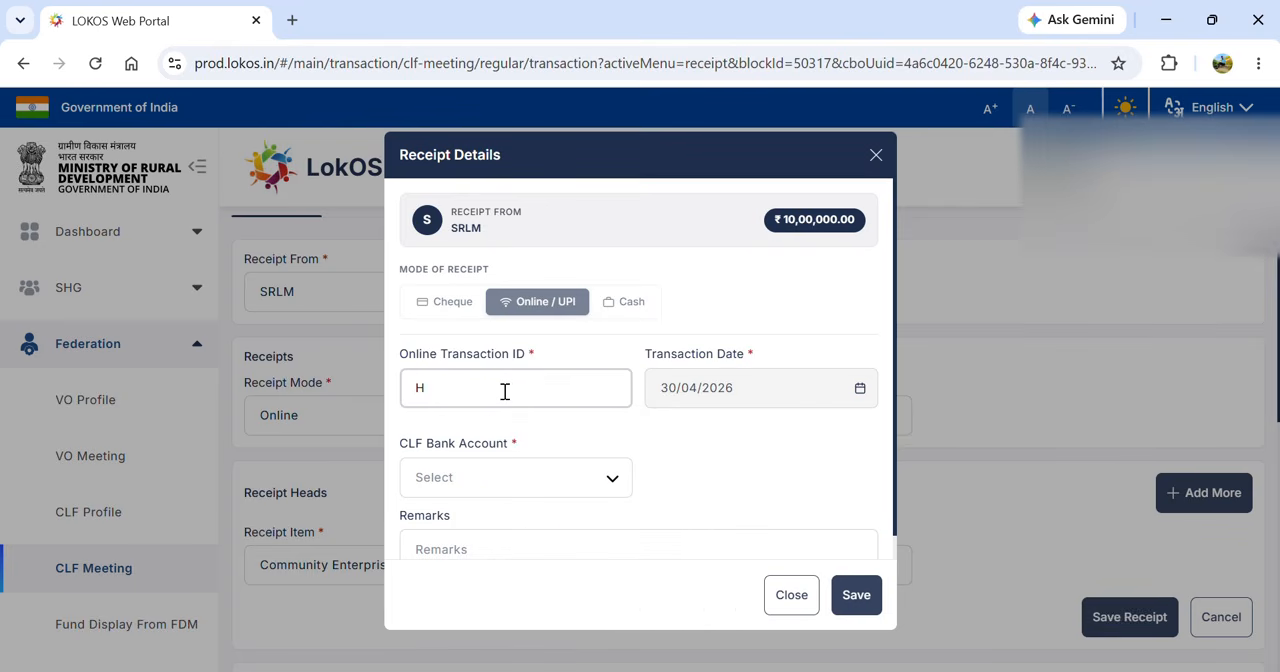
text(90786)
click(606, 479)
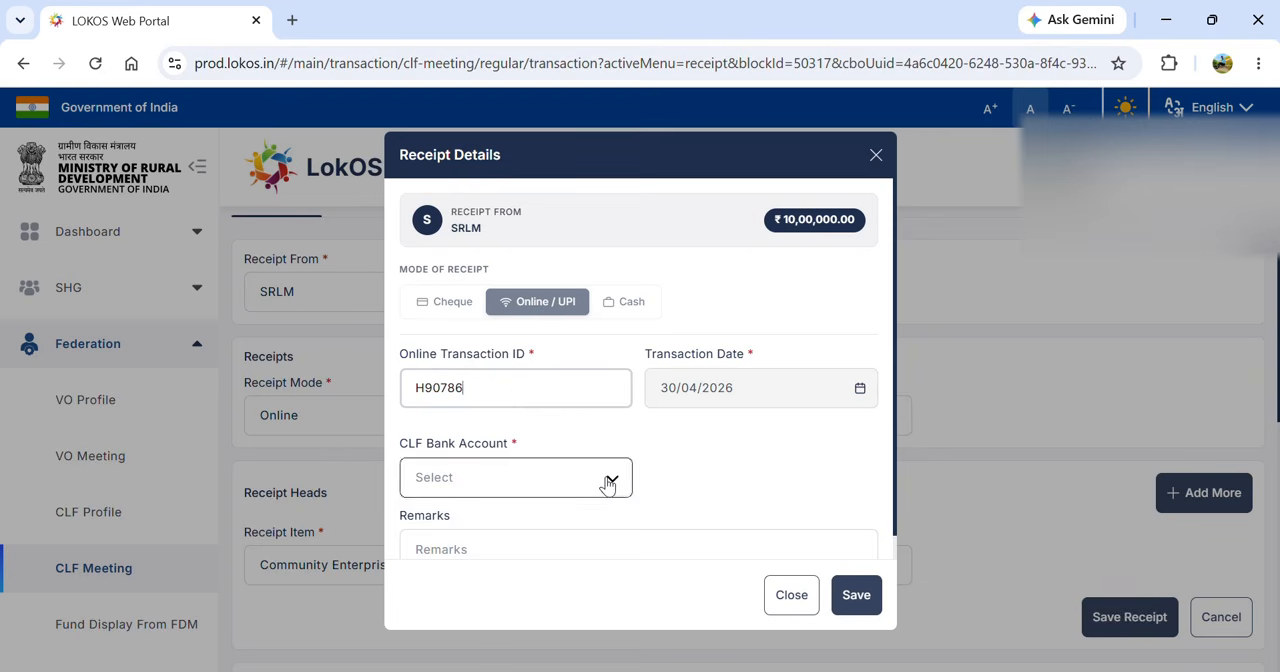
click(526, 522)
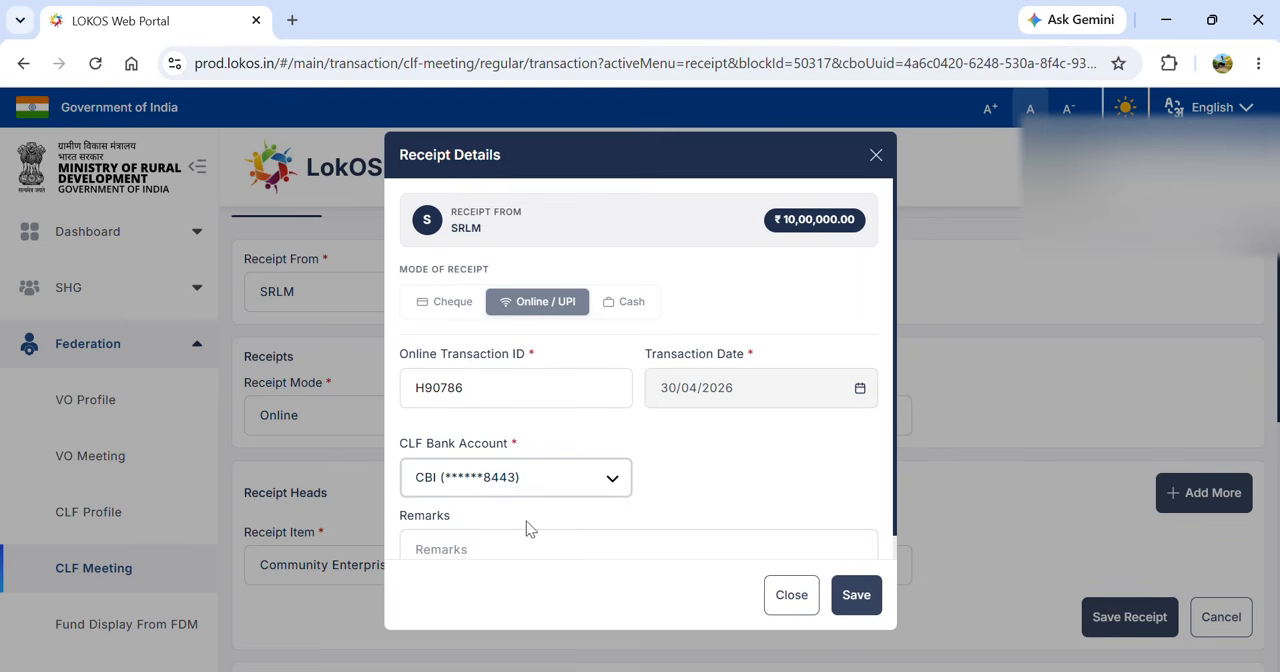
click(856, 595)
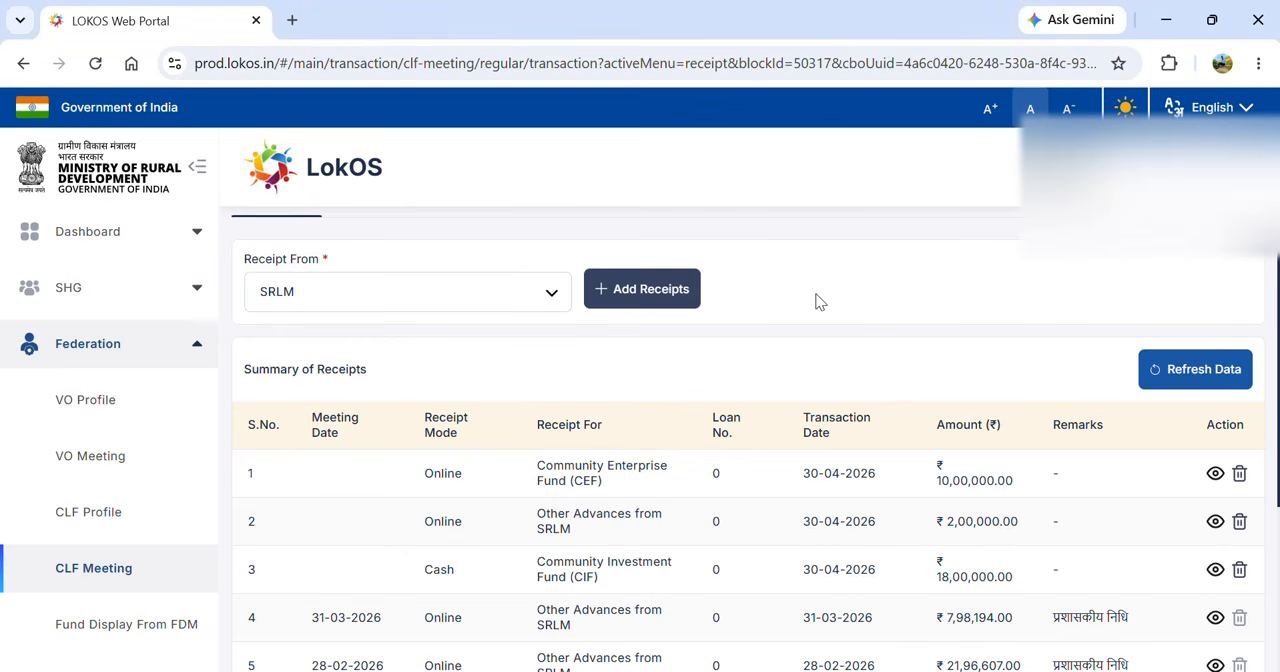
- Start another SRLM receipt with Online as the mode and a received amount of ₹40,000
scroll(815, 302, up, 2)
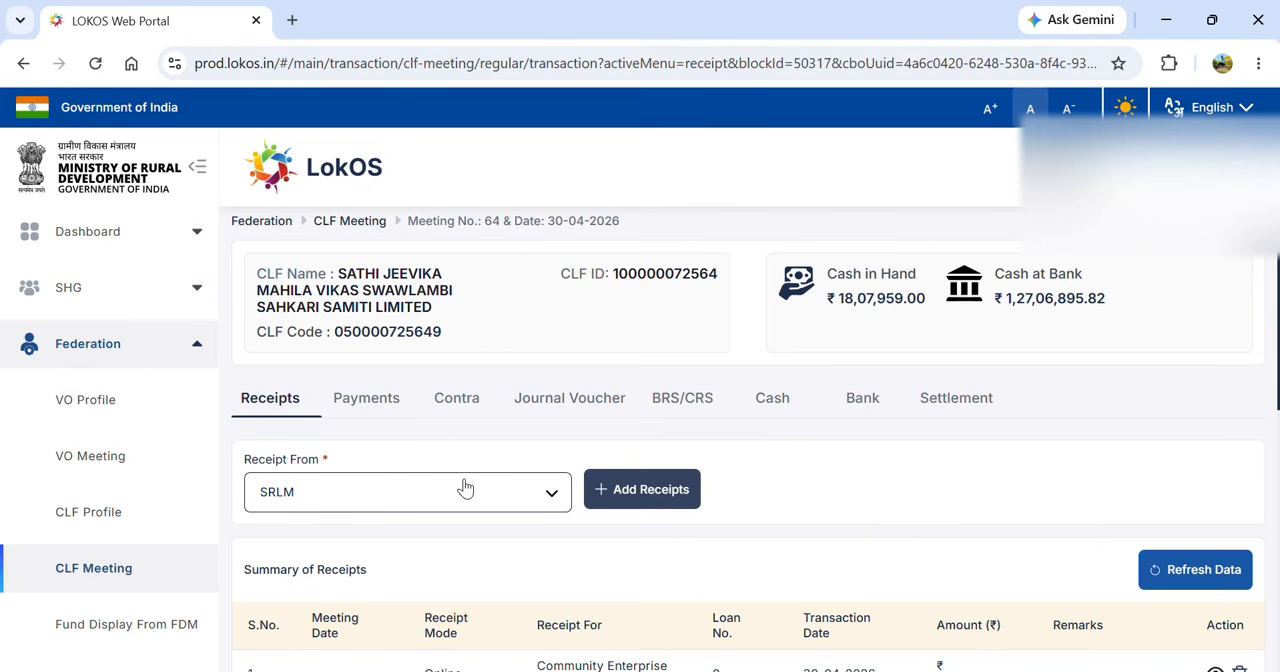
click(648, 490)
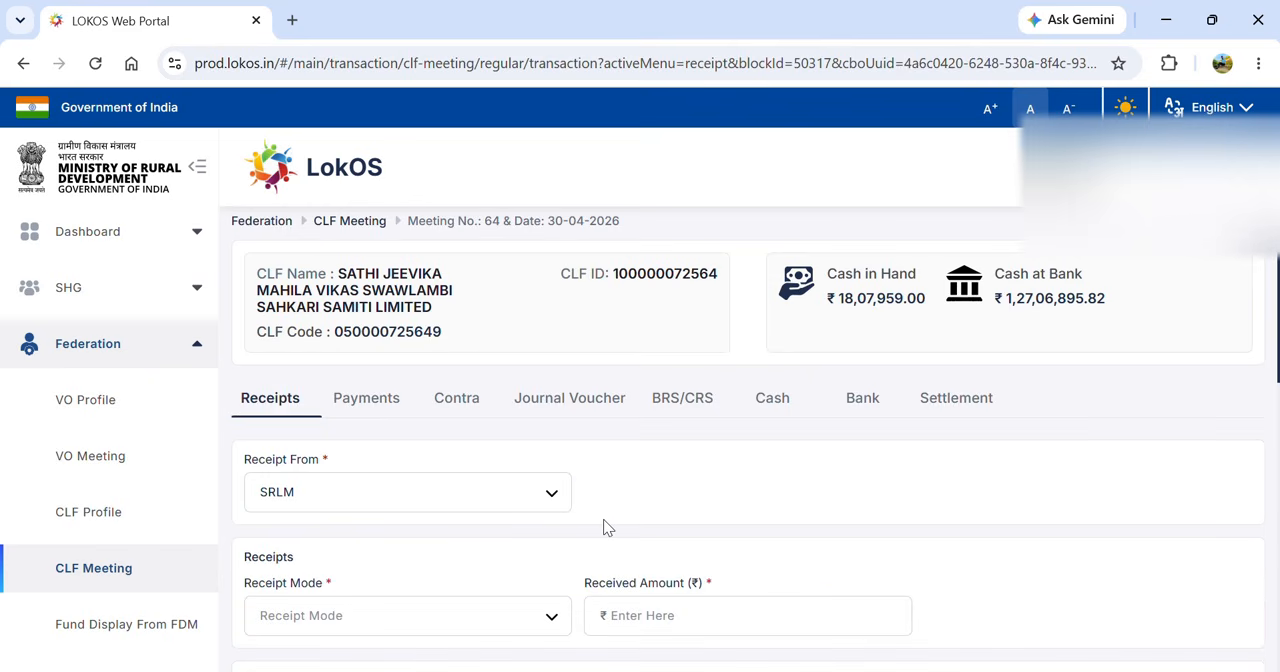
scroll(532, 561, down, 1)
scroll(531, 563, down, 1)
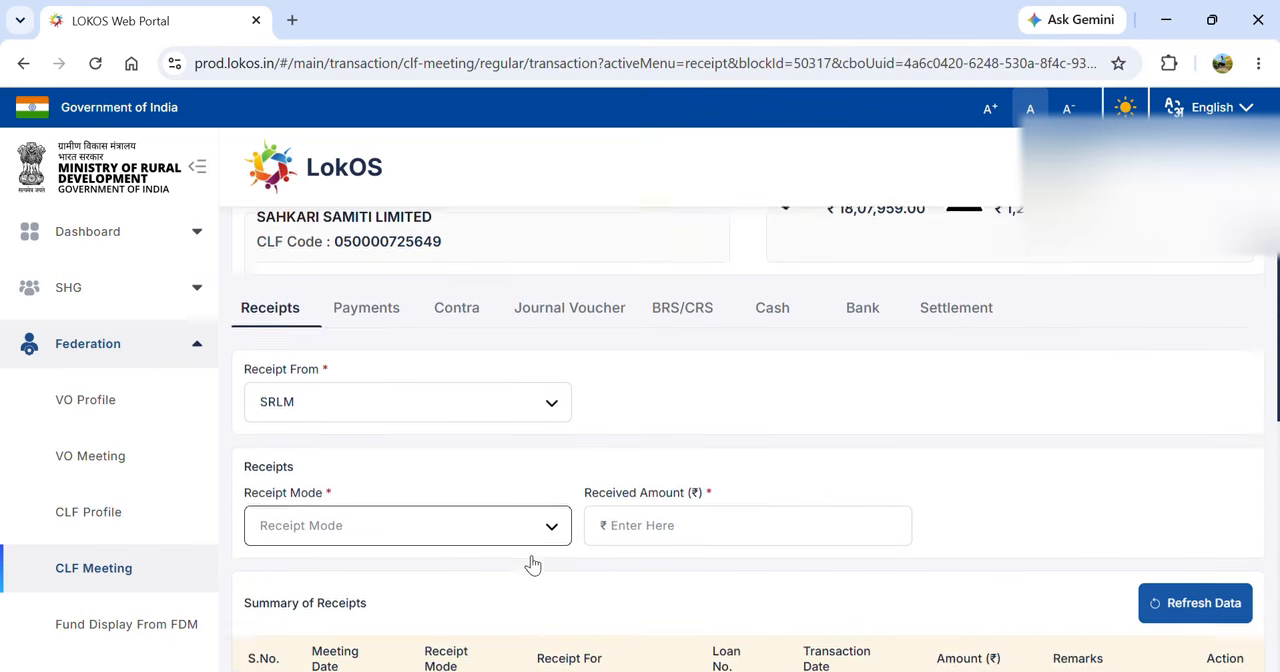
click(446, 462)
key(Down)
key(Down)
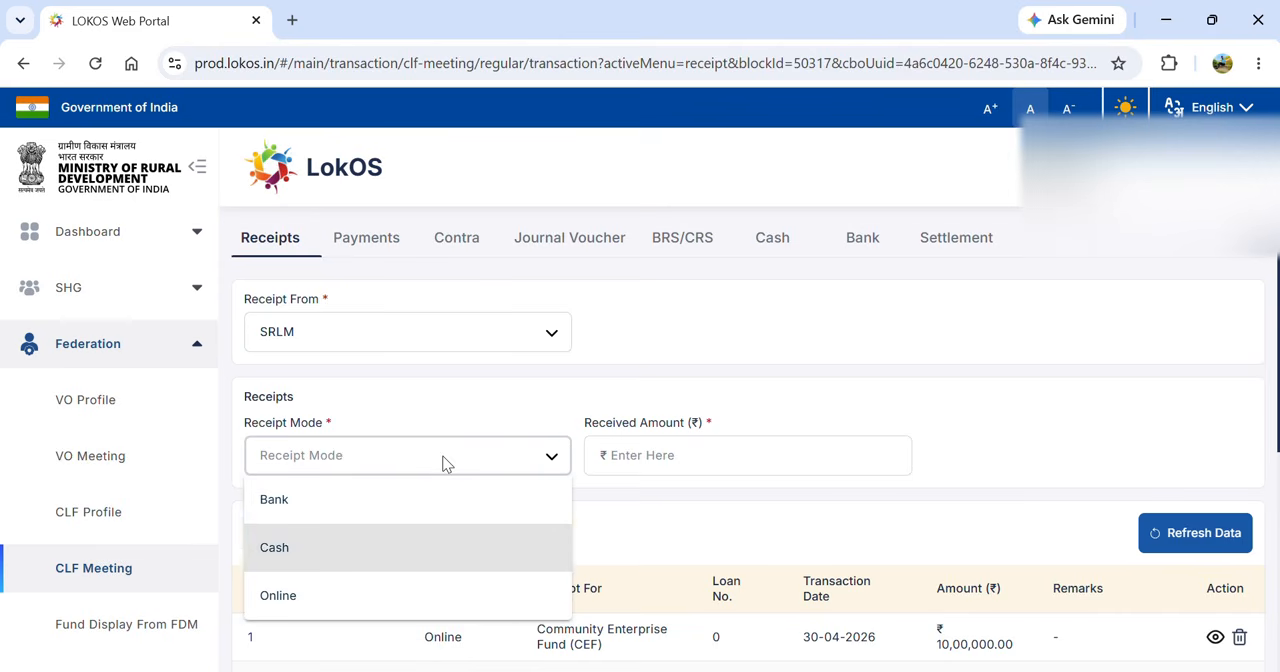
key(Return)
click(643, 460)
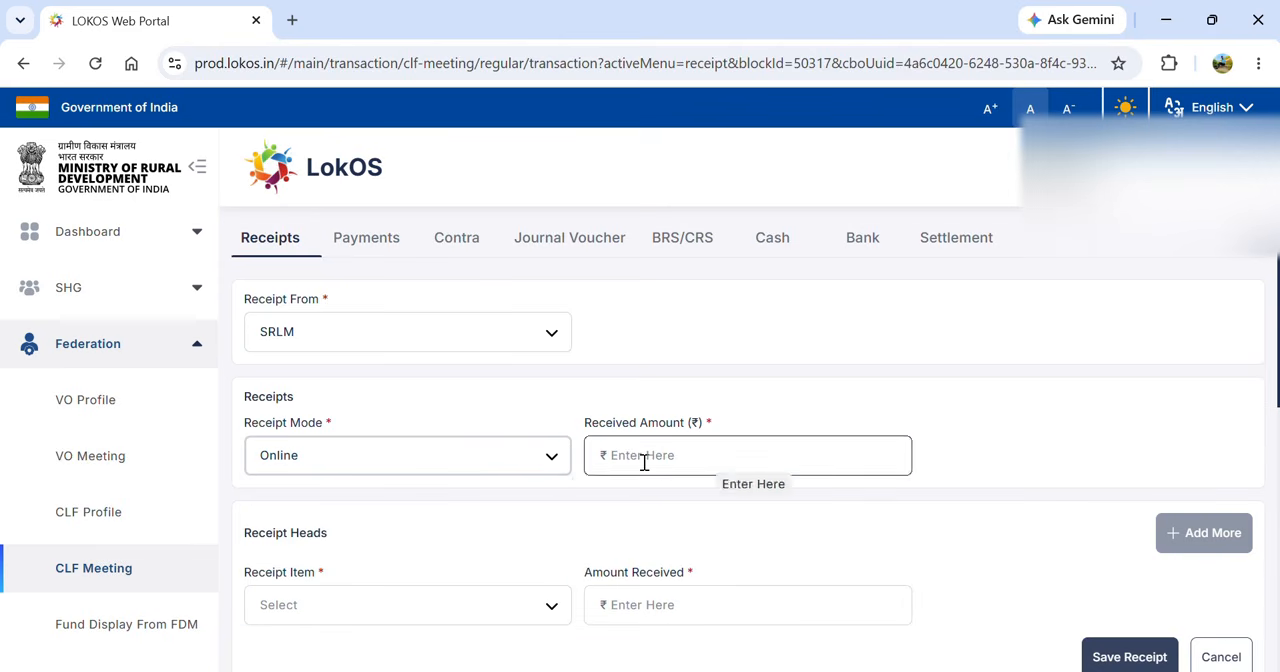
text(40,000)
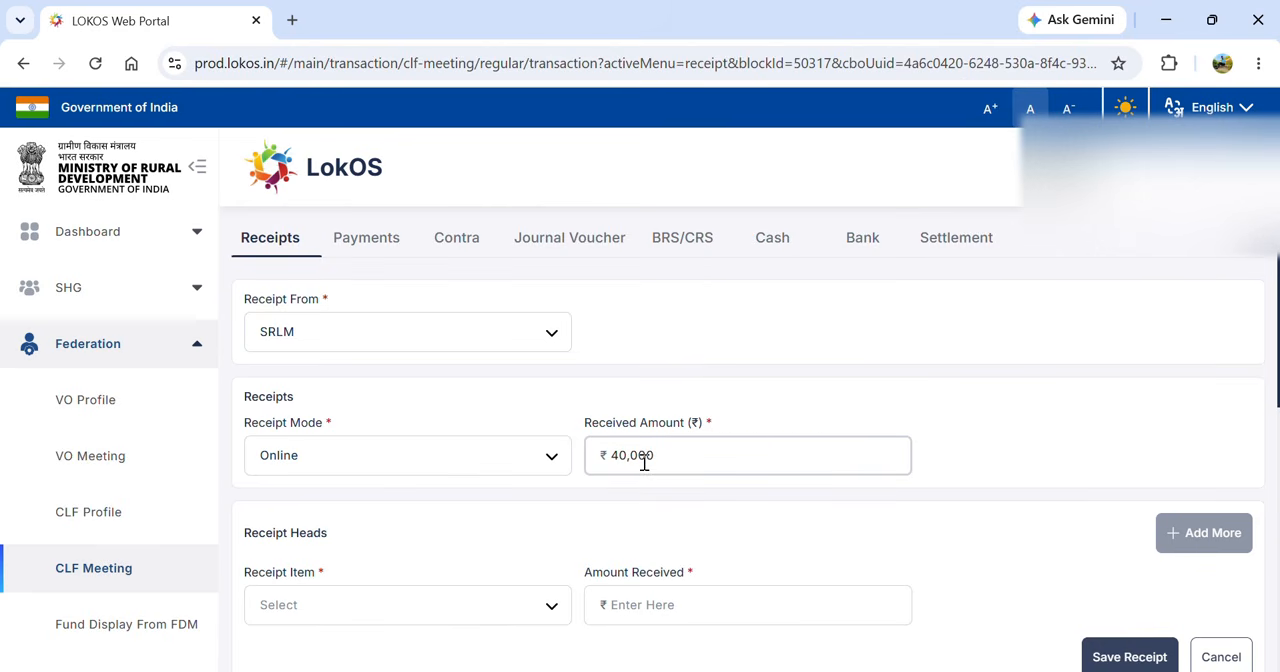
- Allocate the SRLM receipt to the item PMFME- Seed Capital with an amount of ₹40,000
click(480, 604)
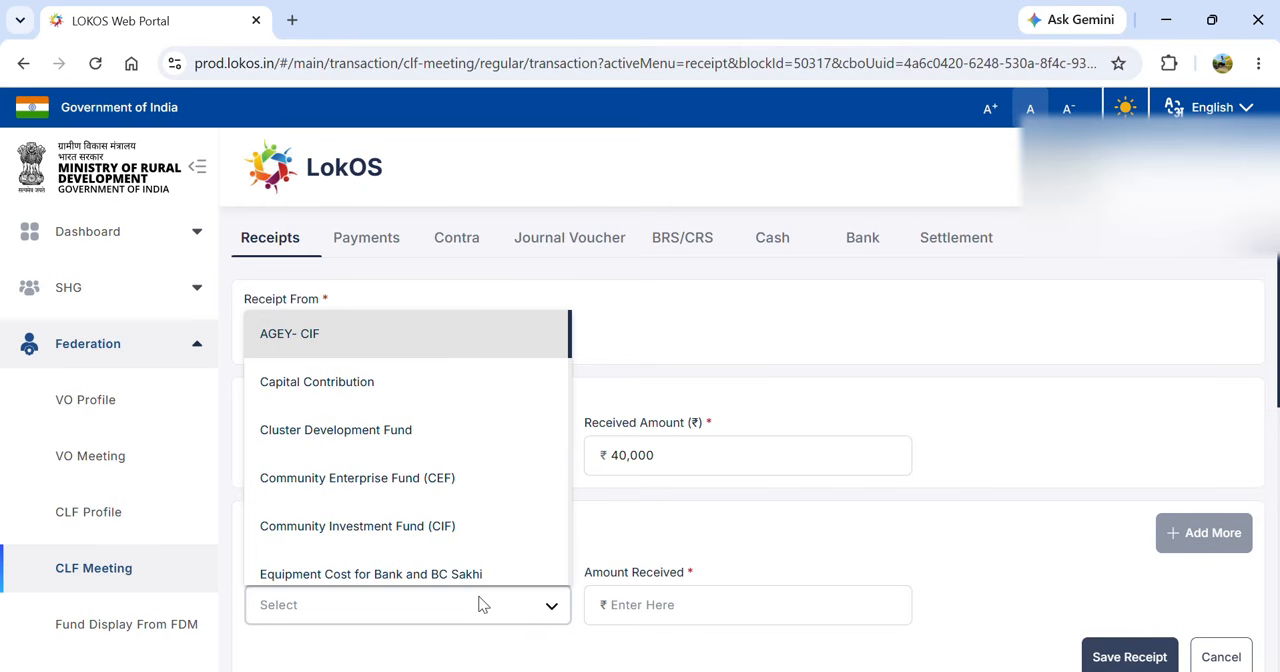
key(p)
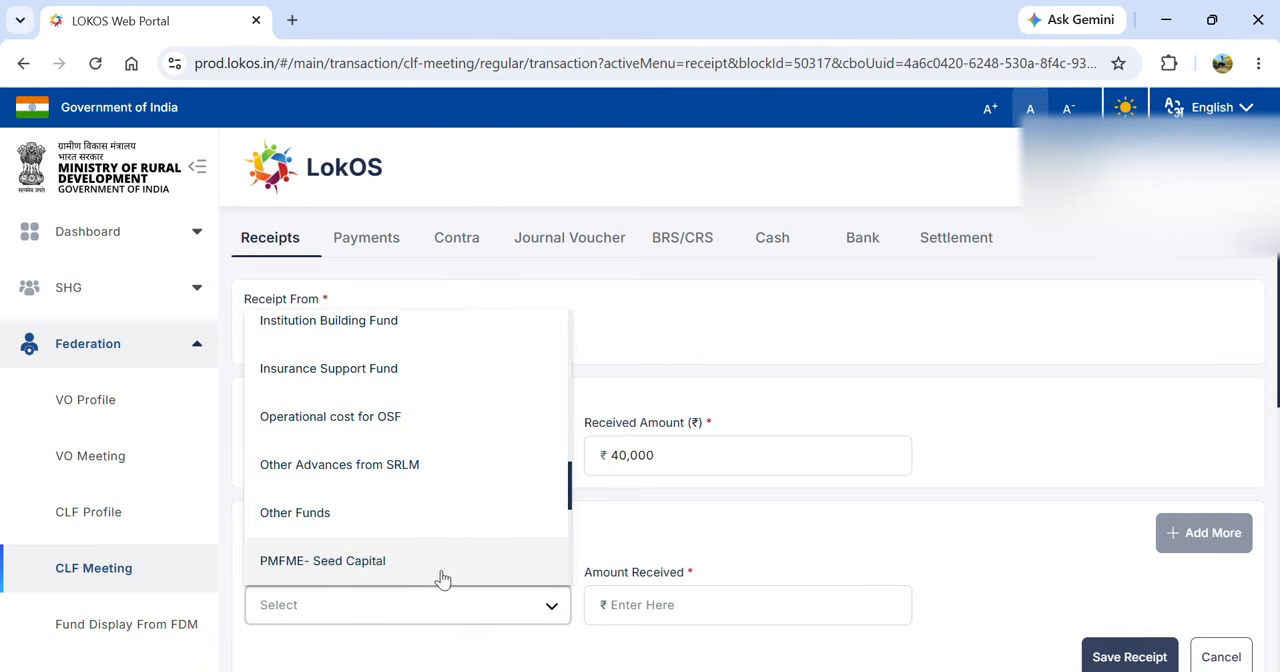
click(443, 578)
click(708, 604)
text(400000)
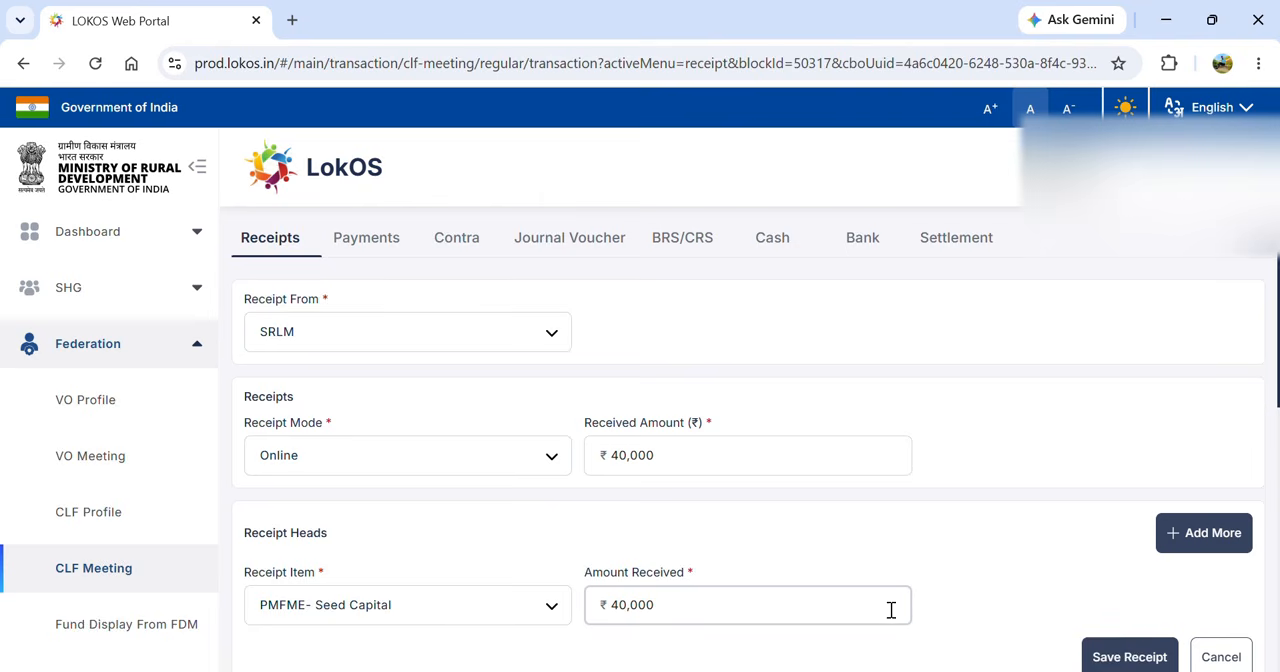
- Save the PMFME- Seed Capital receipt with its online transaction ID and the CLF's CBI bank account
click(1120, 656)
click(588, 392)
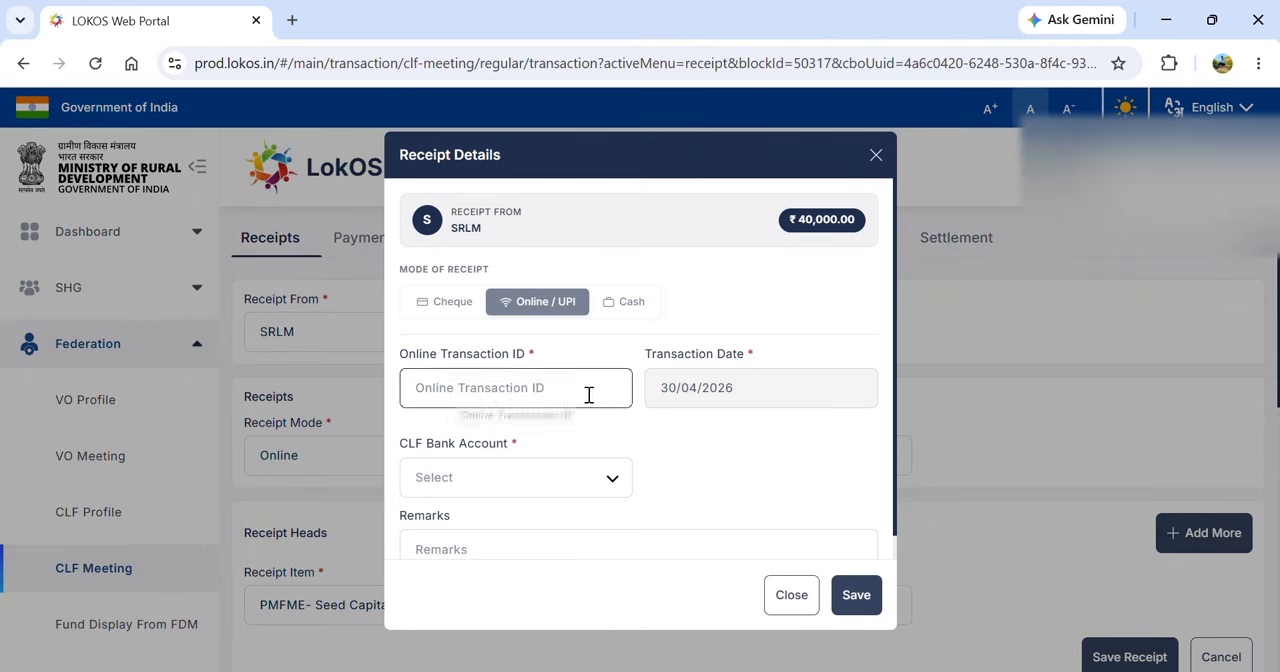
text(K)
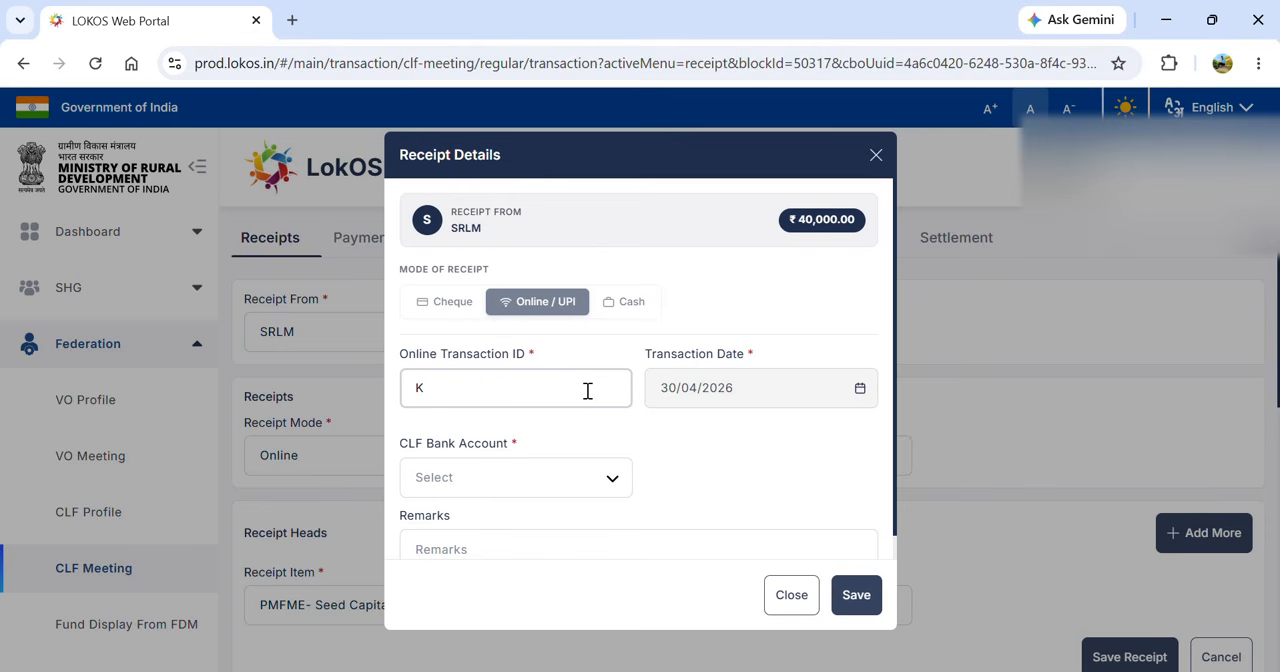
text(76589)
click(594, 488)
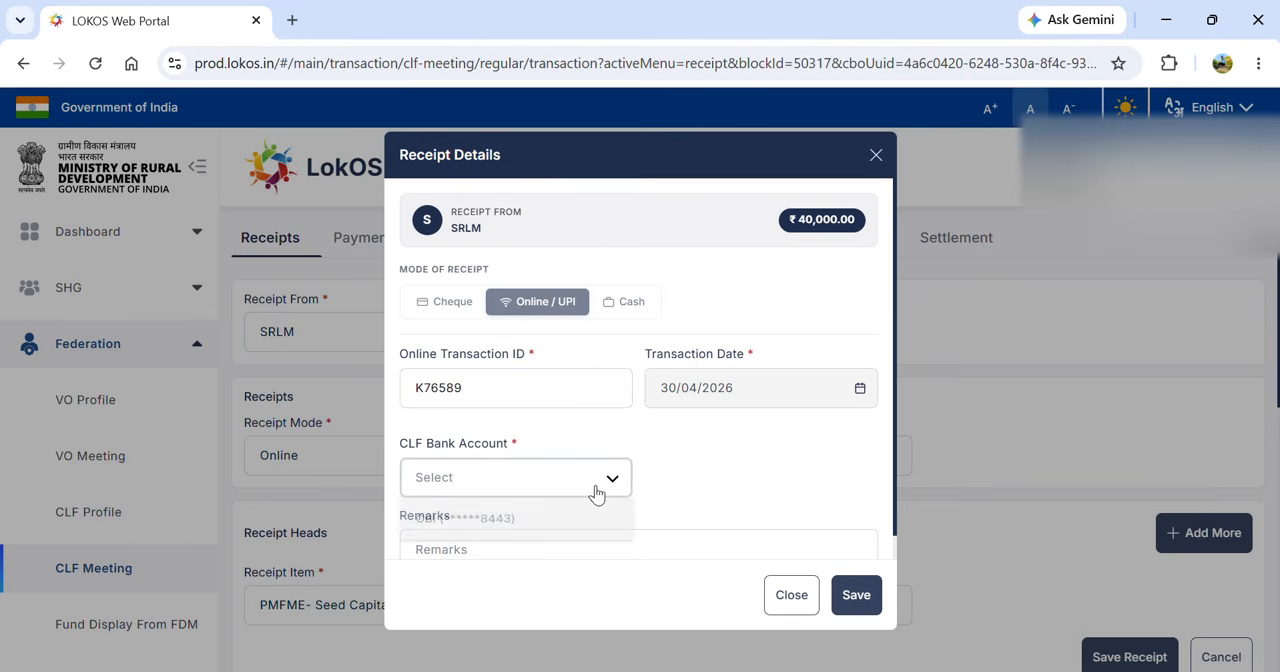
click(514, 530)
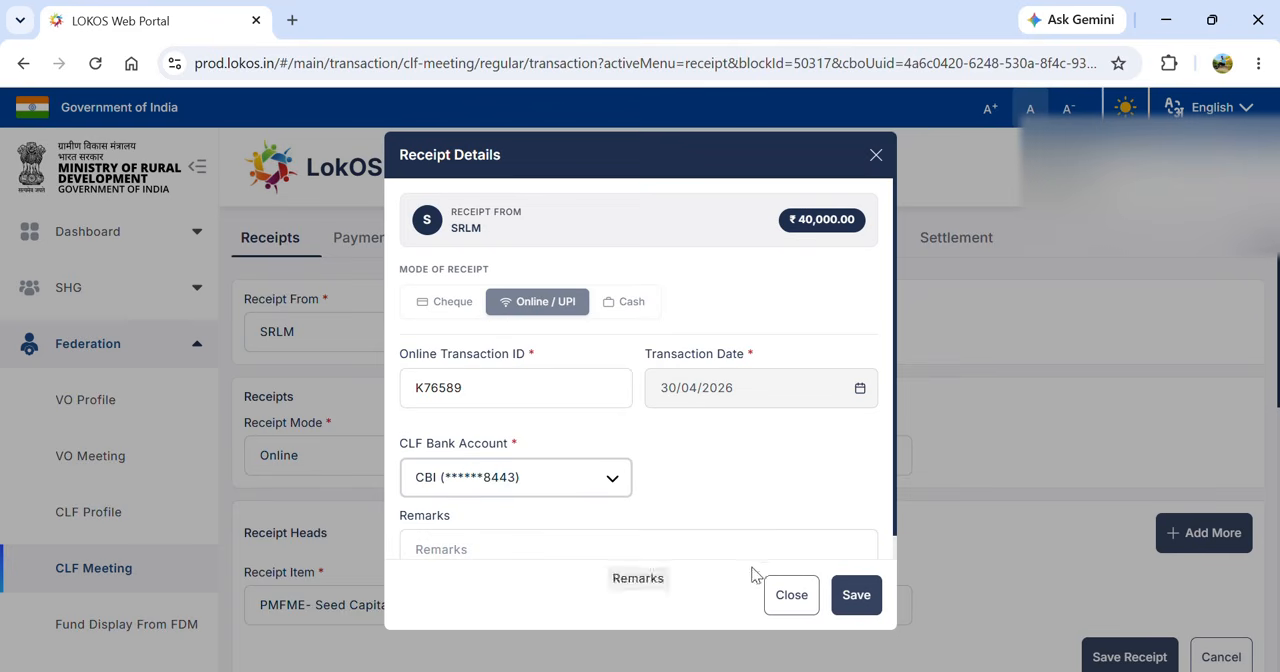
click(845, 600)
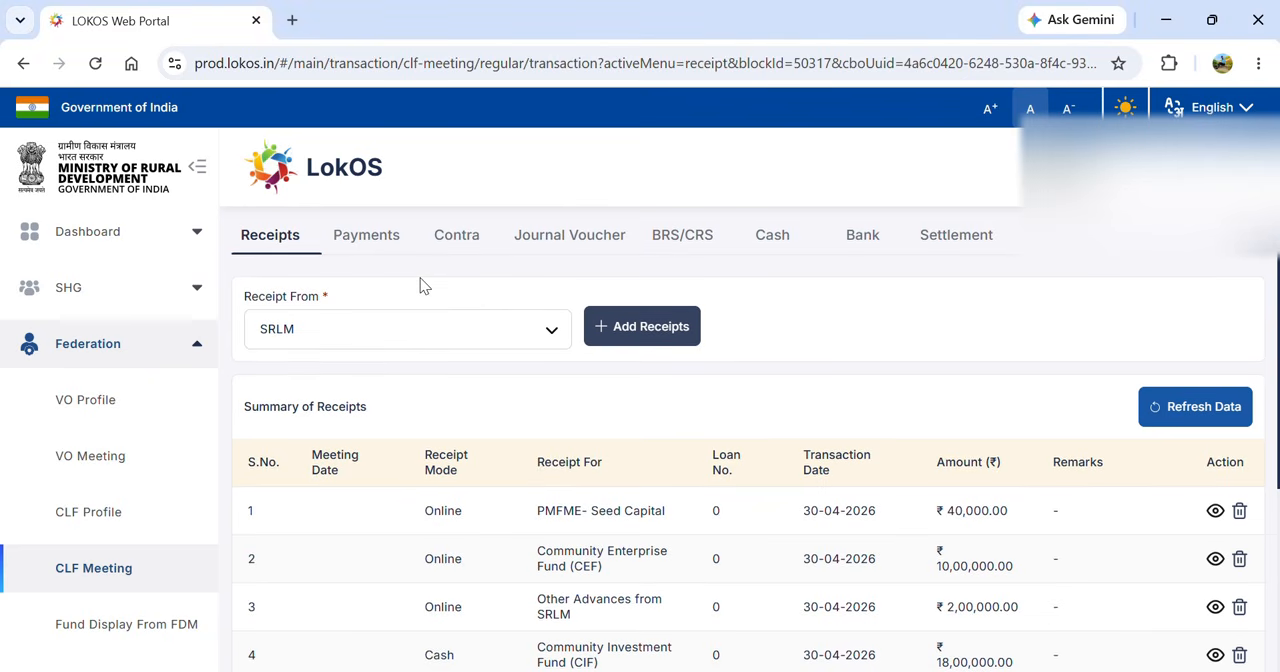
- Start another SRLM receipt with Online as the mode and a received amount of ₹8,00,000
scroll(420, 287, up, 1)
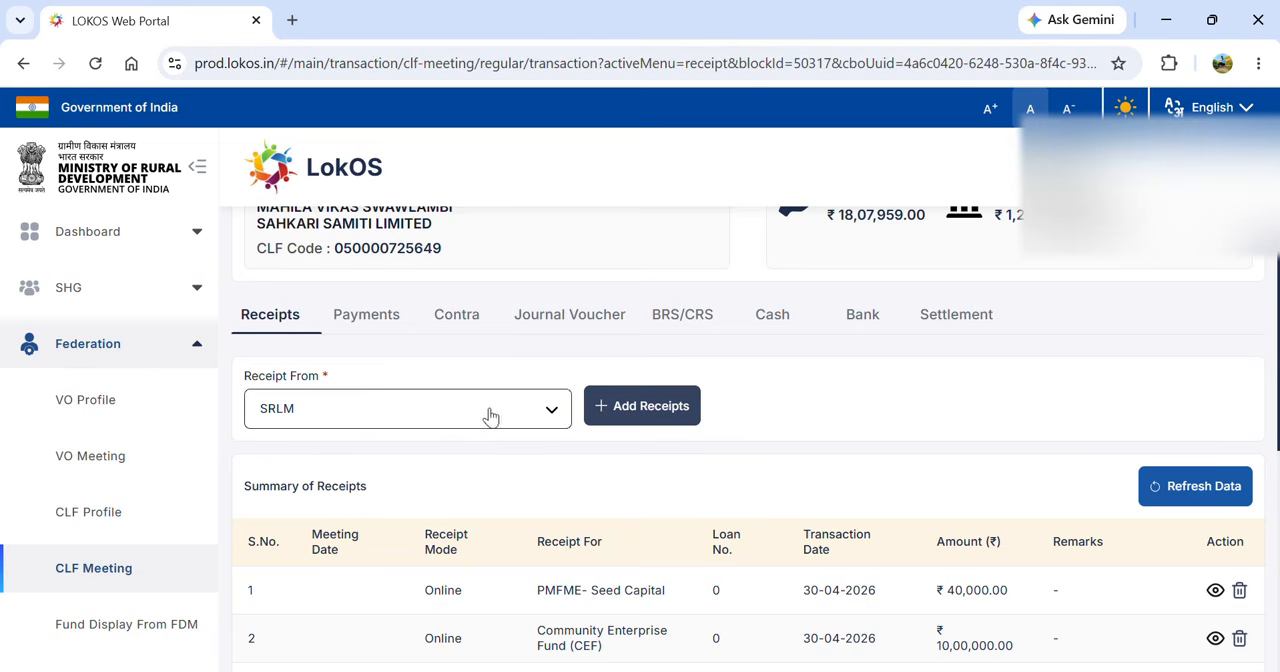
click(352, 415)
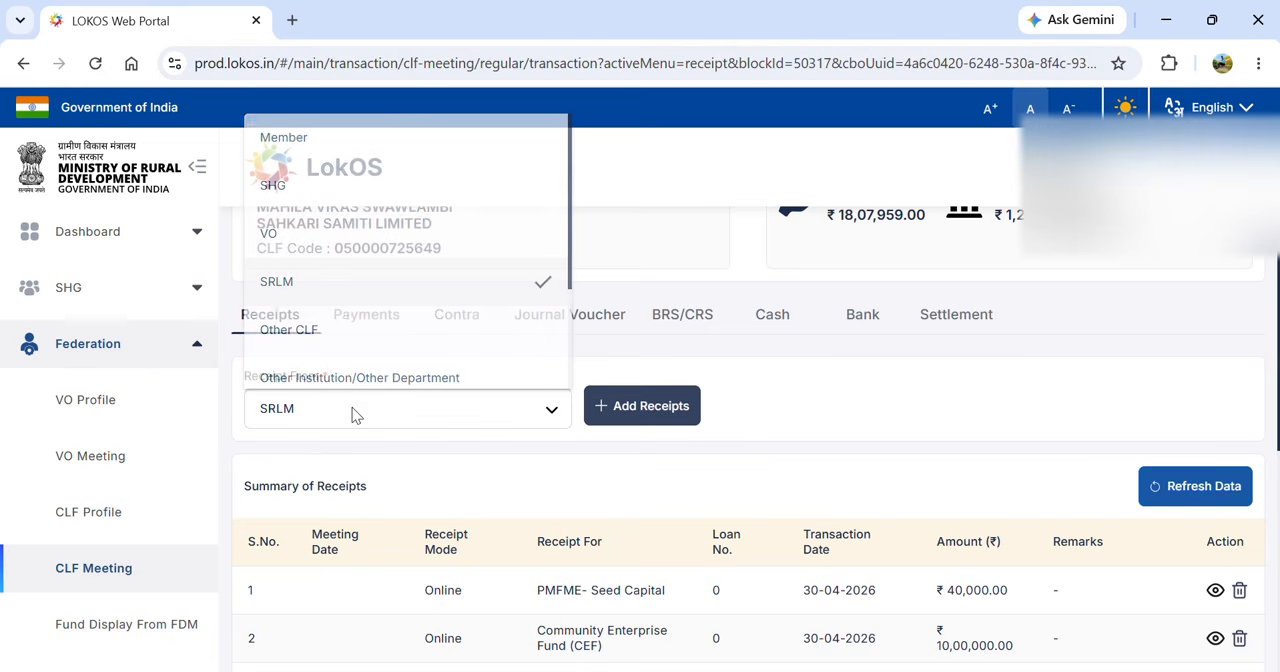
click(645, 418)
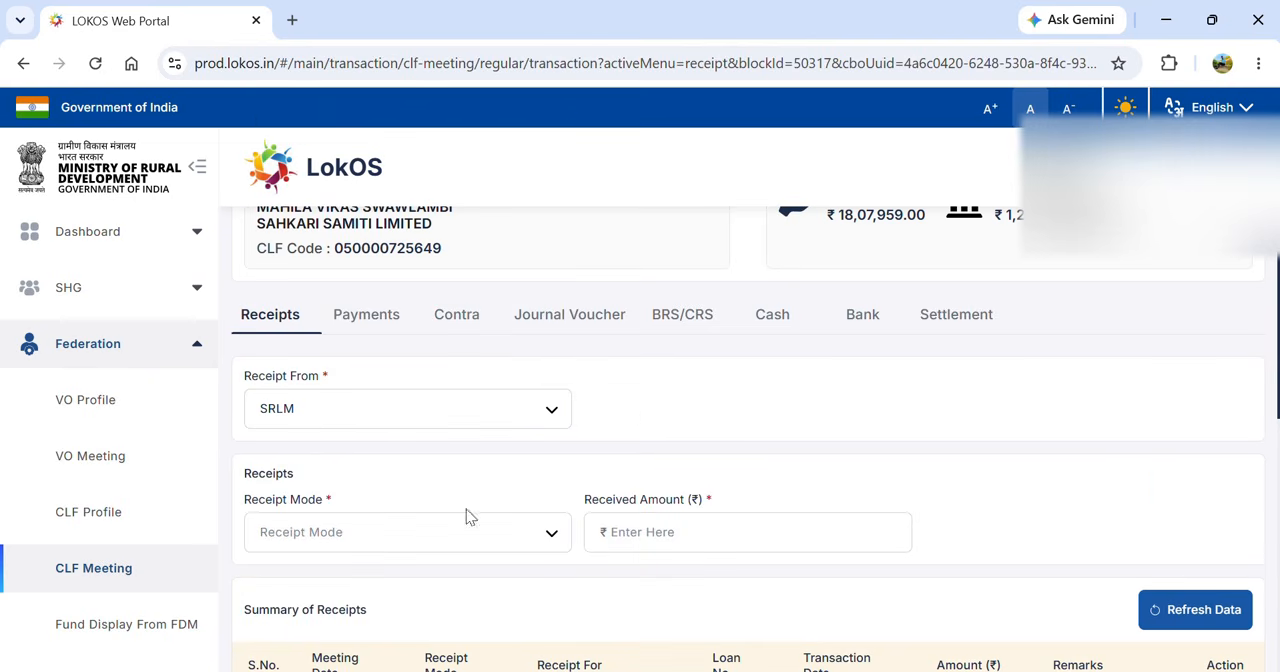
click(435, 532)
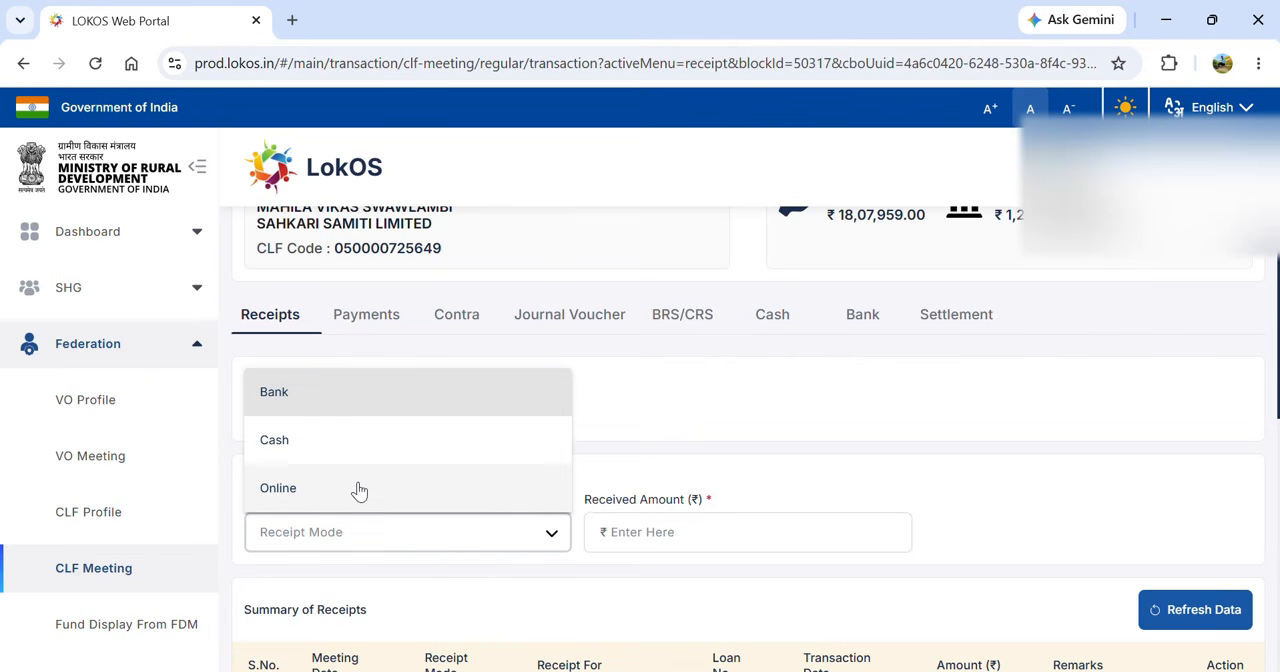
click(357, 489)
click(650, 534)
text(8)
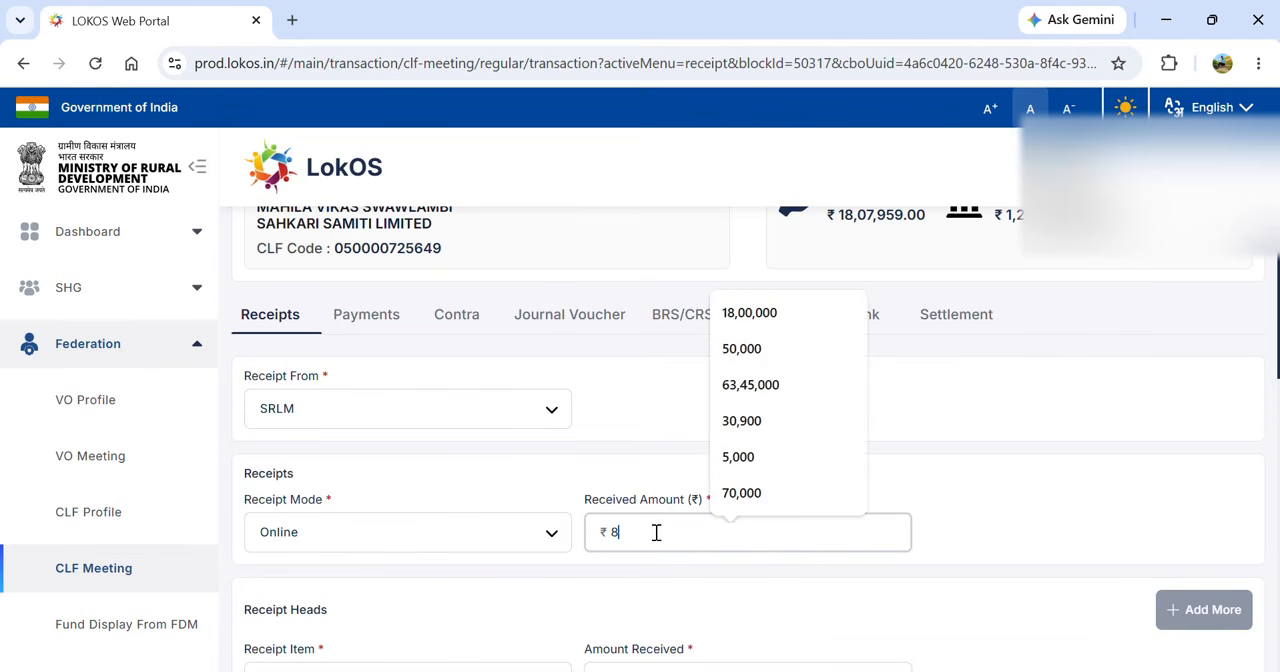
text(,00,000)
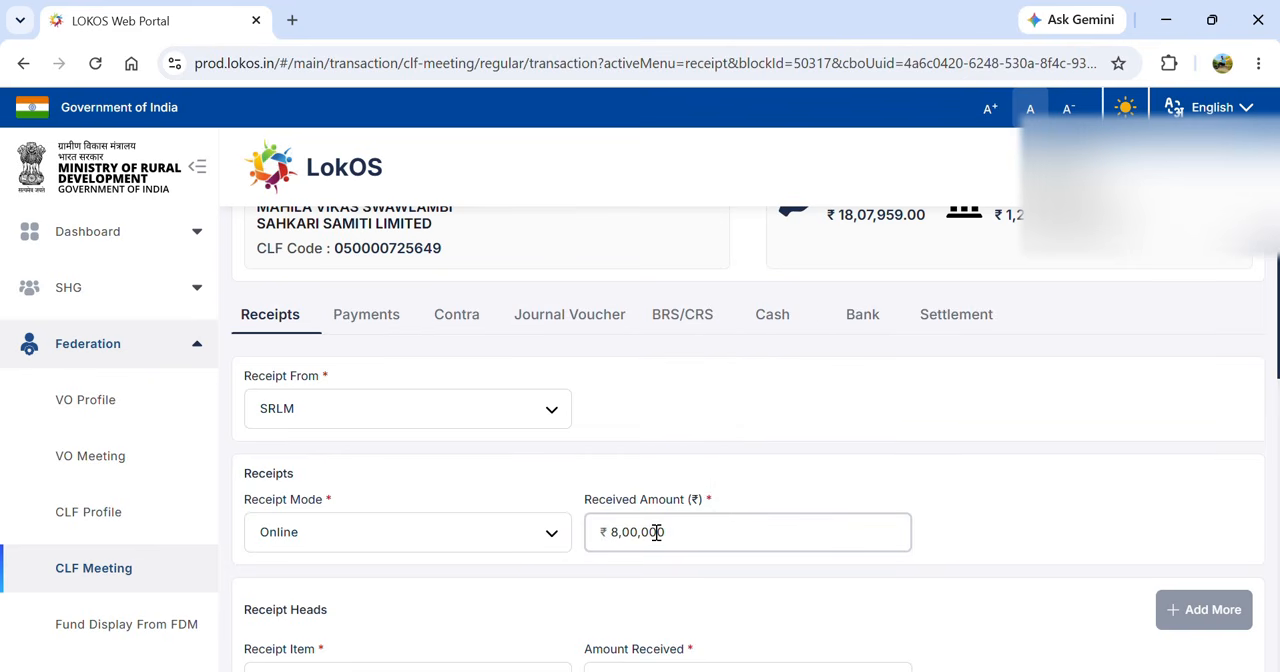
click(883, 580)
- Allocate the SRLM receipt to the item AGEY- CIF with an amount of ₹8,00,000
scroll(883, 580, down, 2)
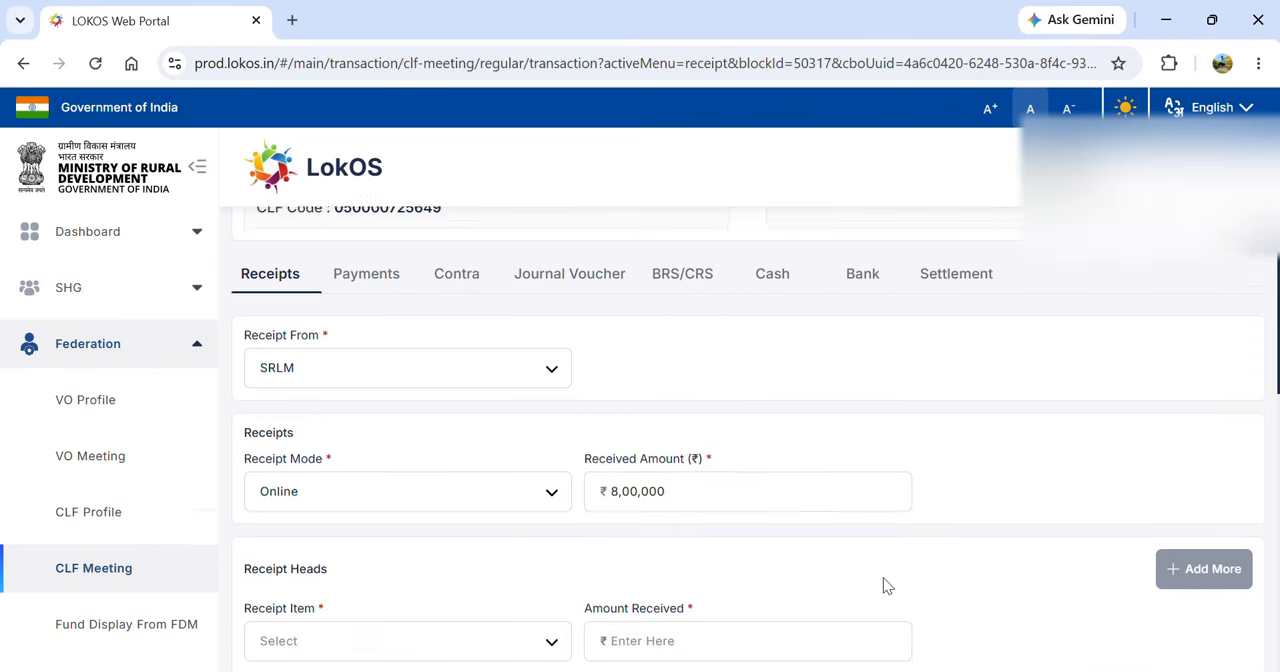
click(443, 488)
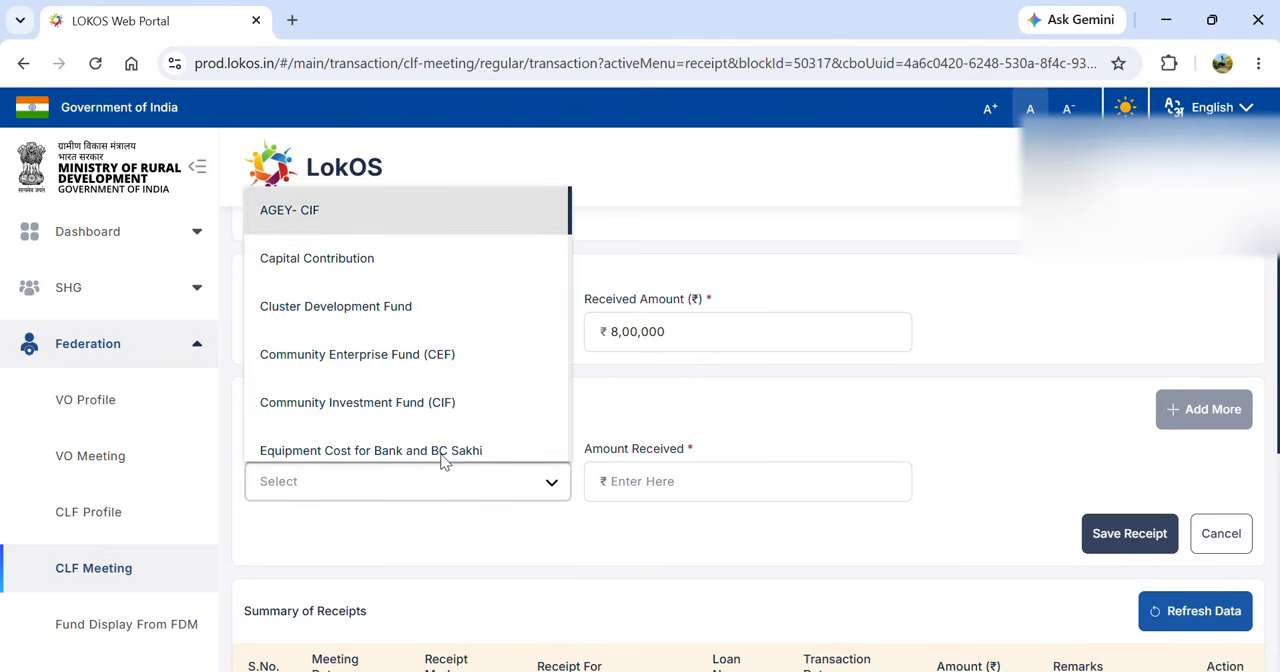
click(357, 226)
click(637, 481)
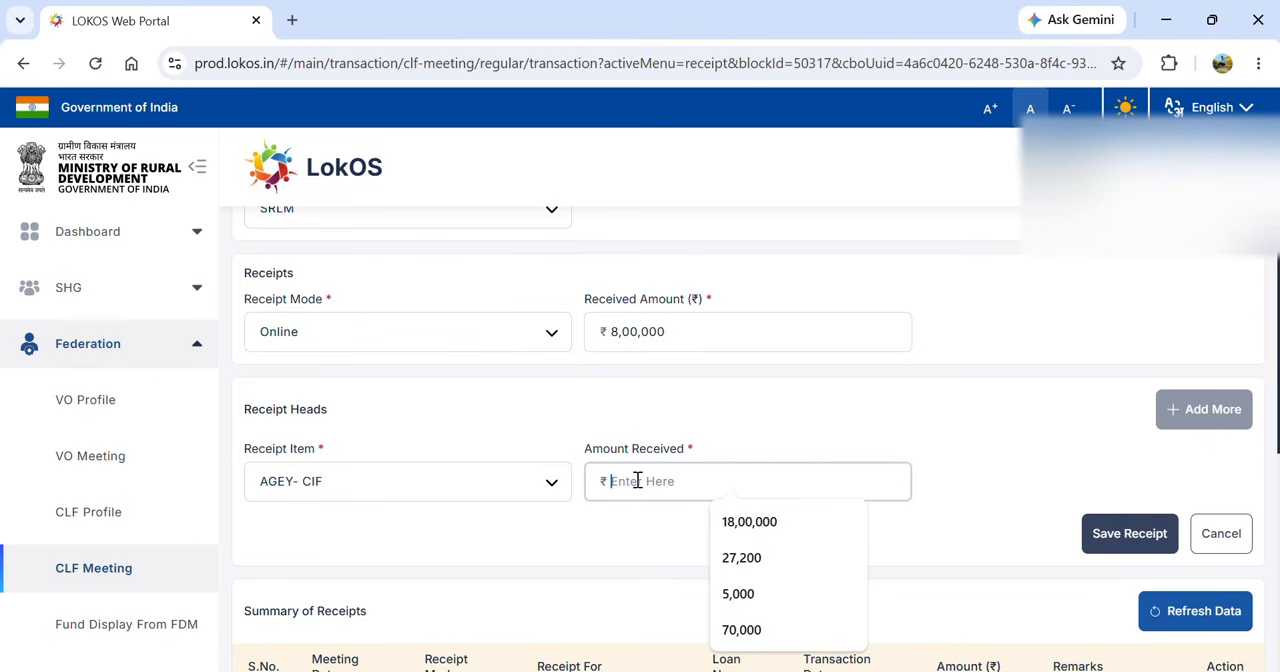
text(800000)
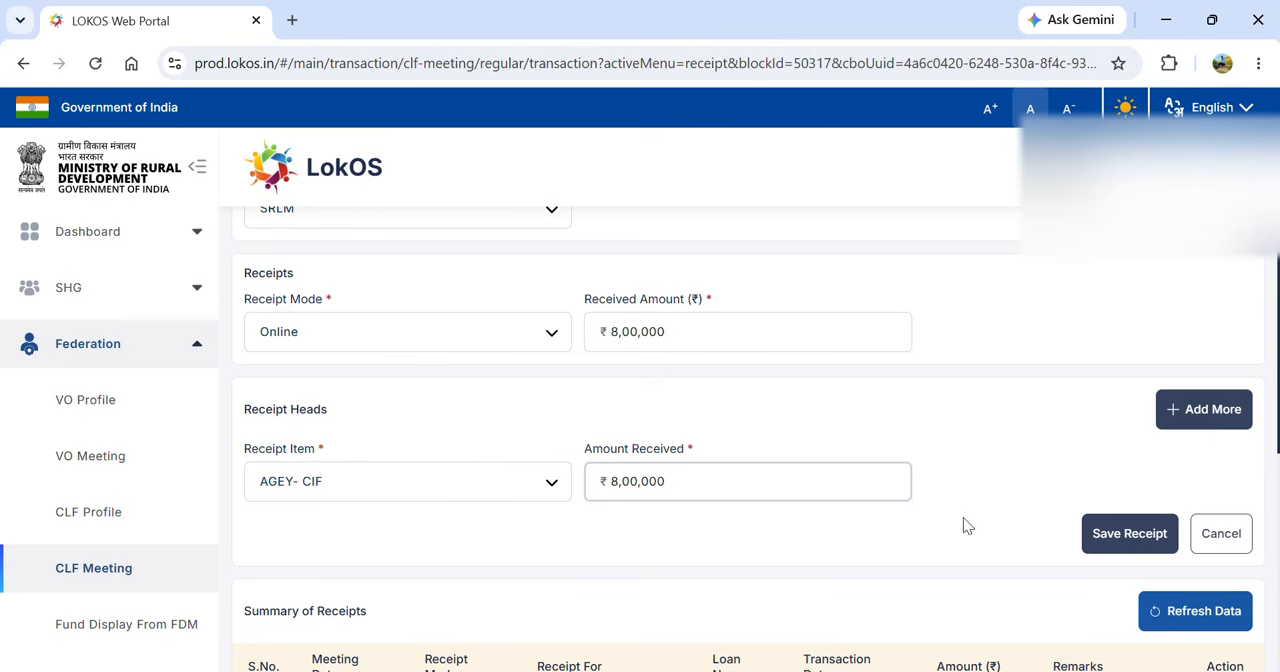
- Save the AGEY- CIF receipt with its online transaction ID and the CLF's CBI bank account
click(1115, 537)
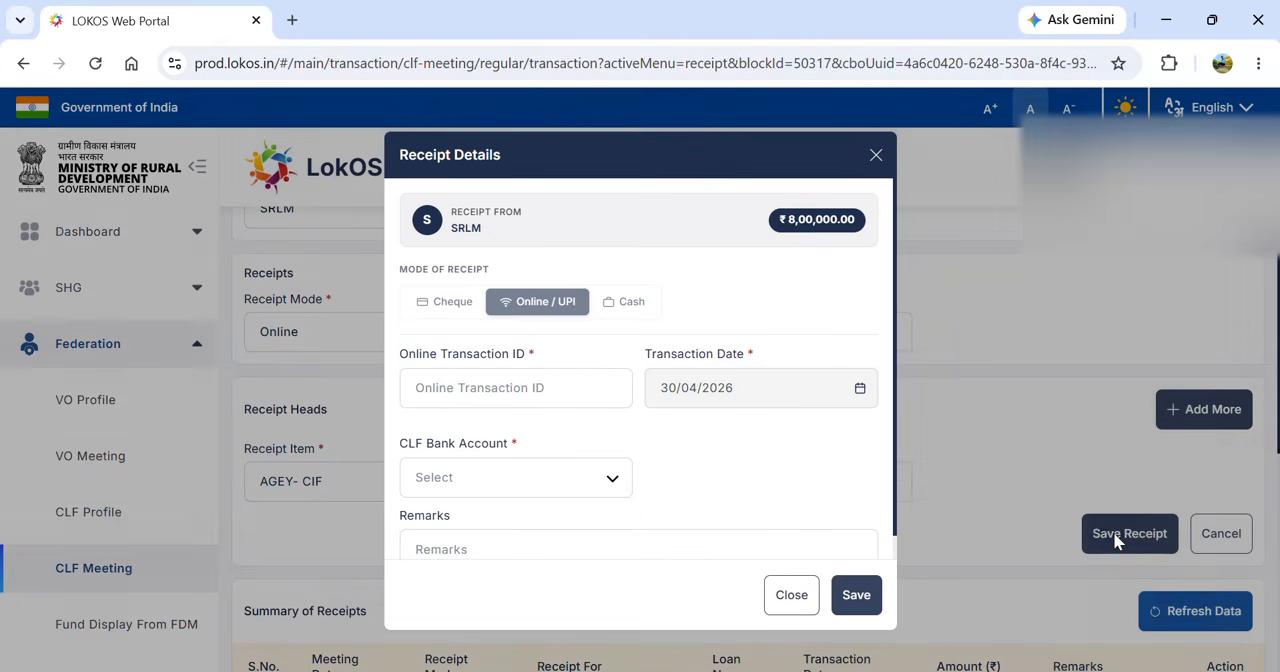
click(513, 393)
text(A76321)
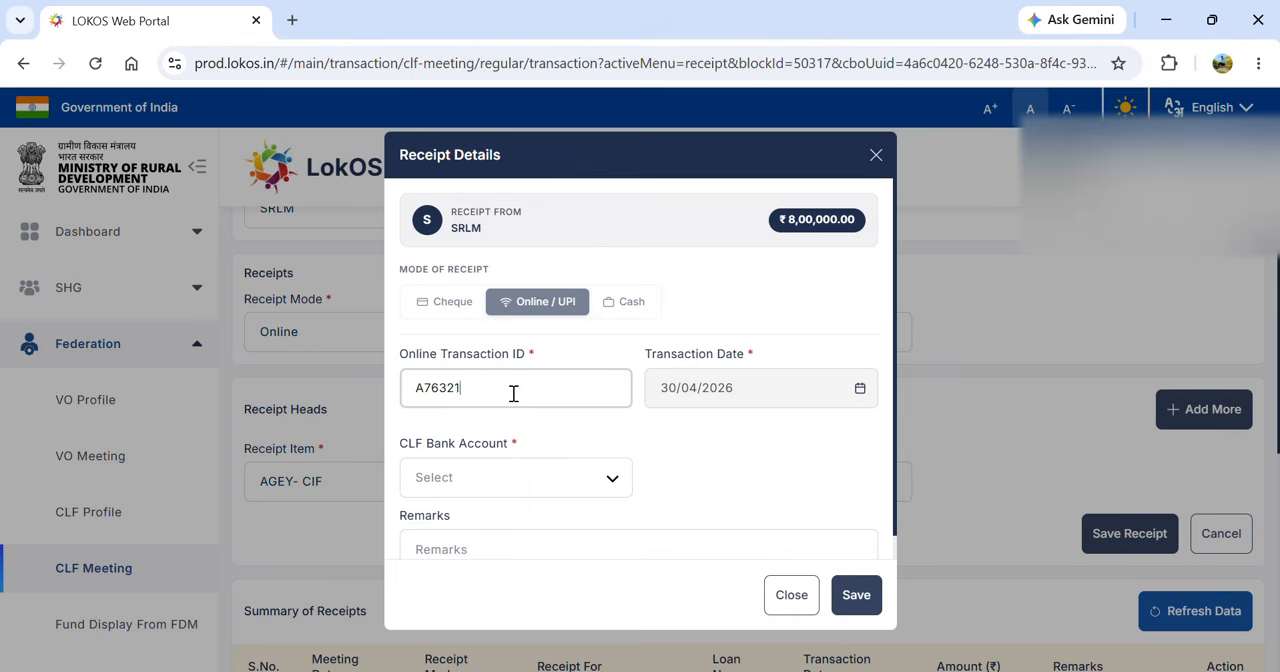
click(583, 477)
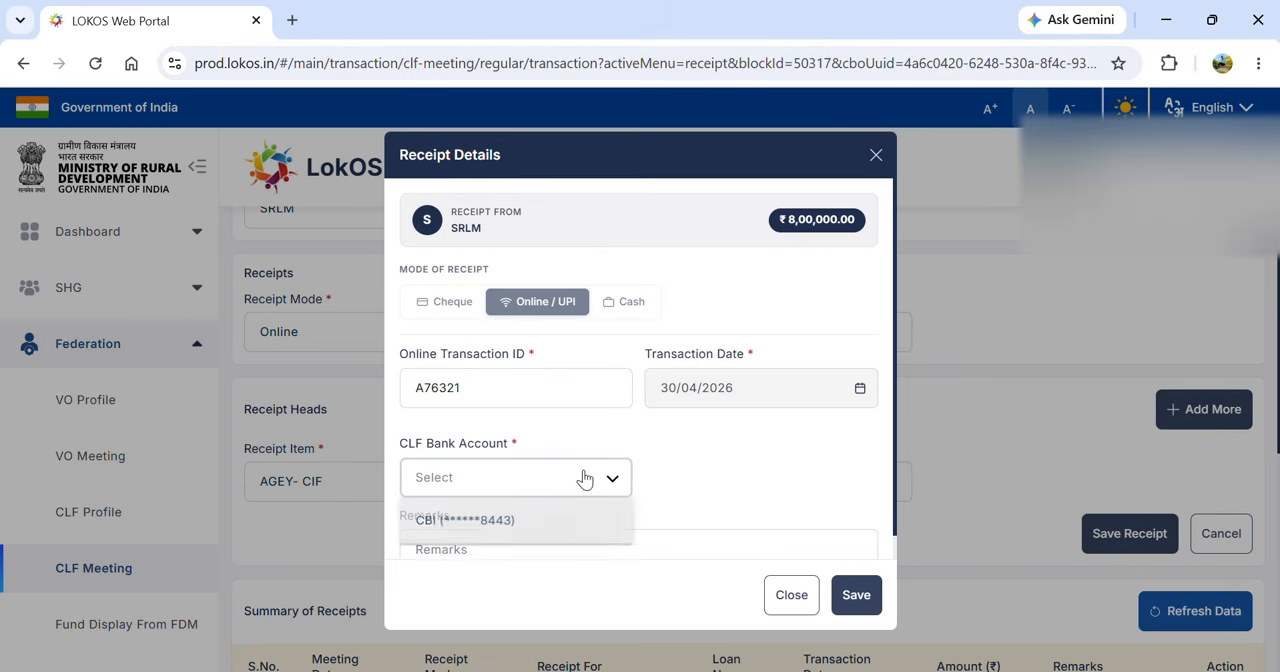
click(537, 516)
click(856, 594)
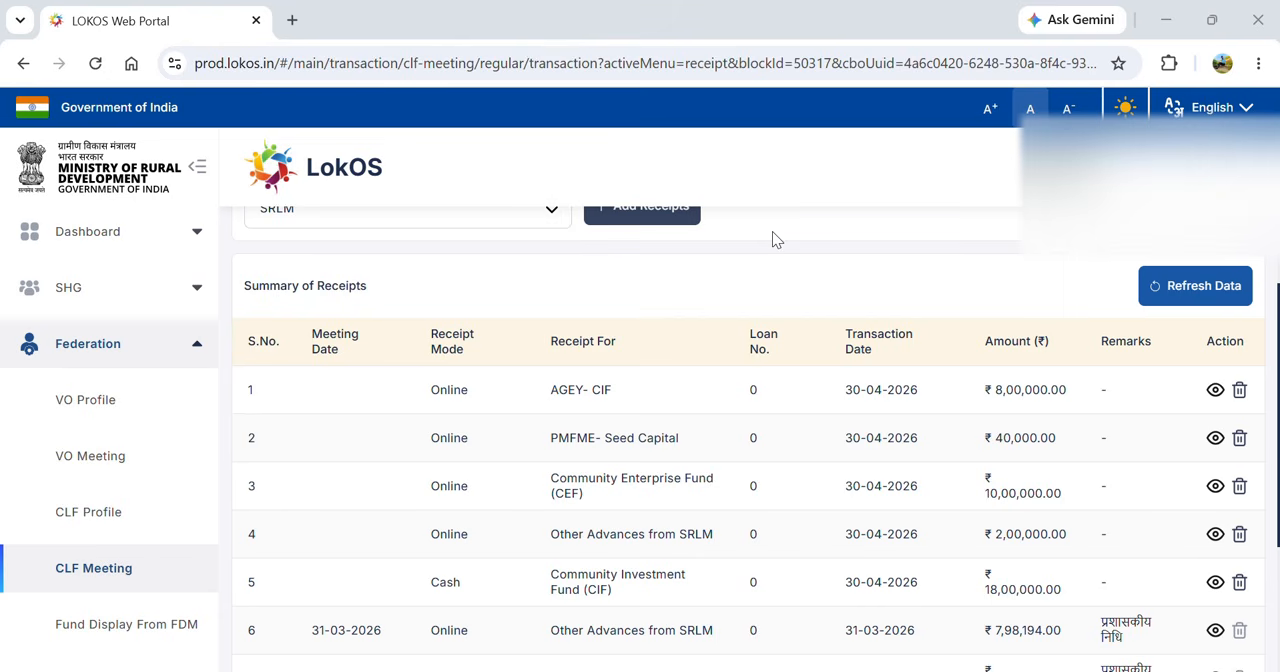
- Start a further SRLM receipt with Online as the mode and a received amount of ₹75,000
scroll(772, 233, up, 2)
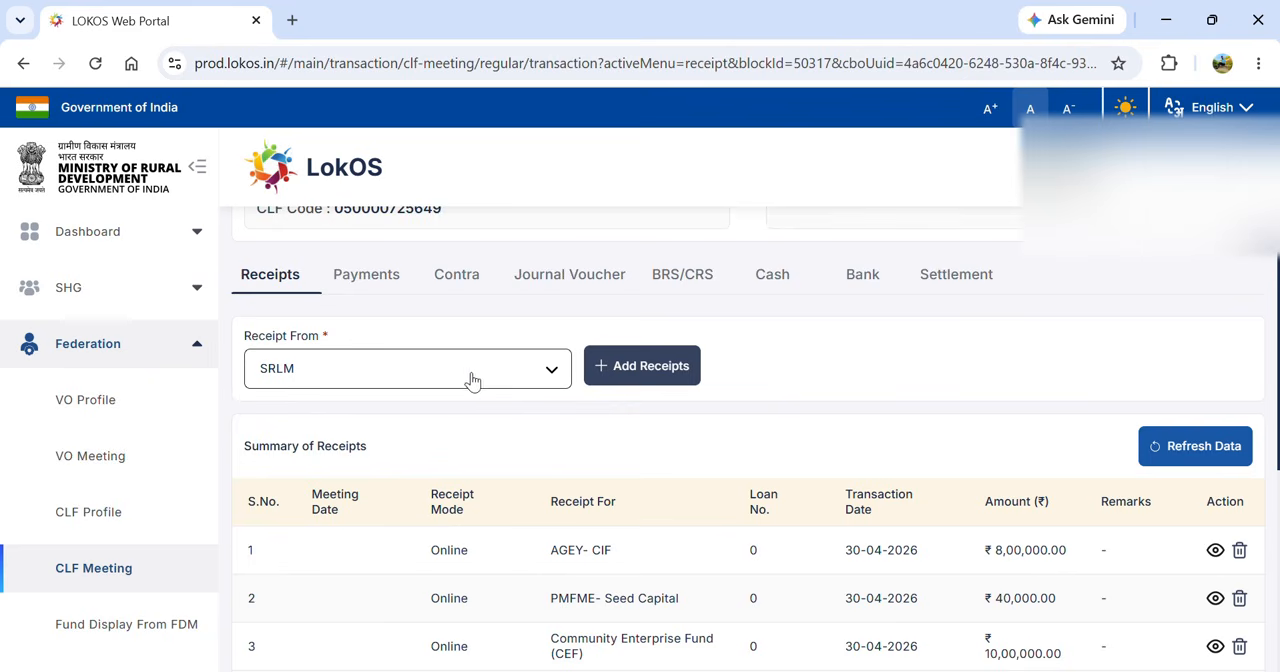
click(640, 368)
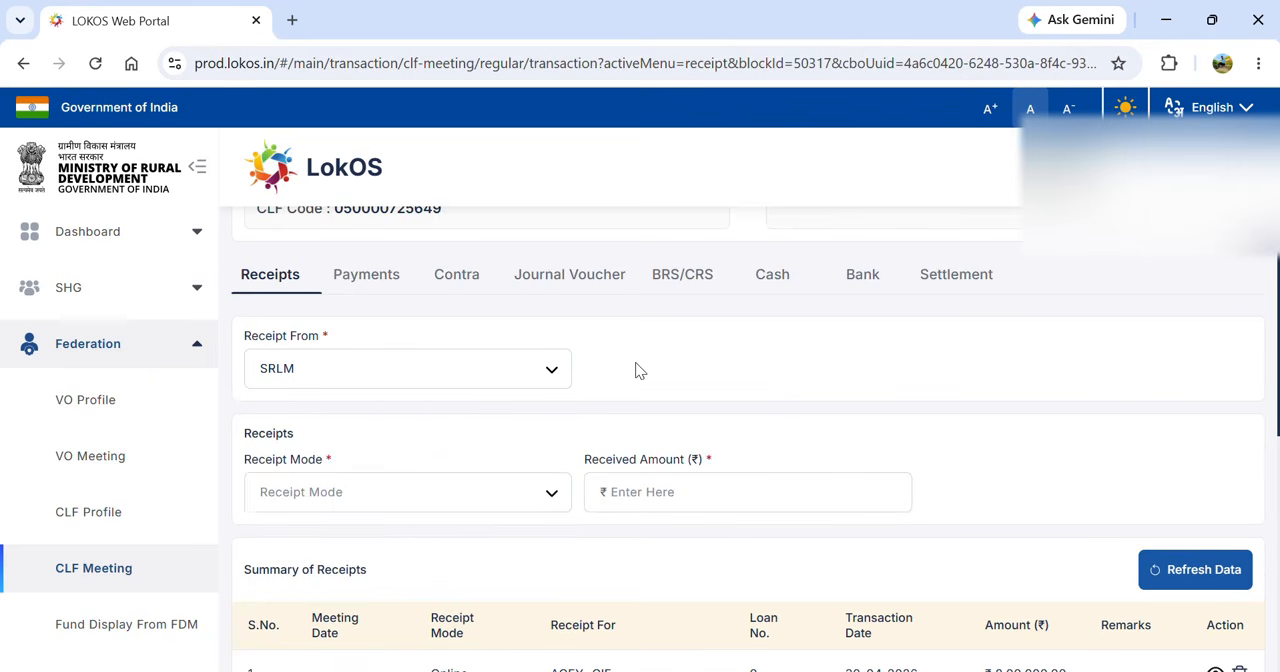
click(466, 500)
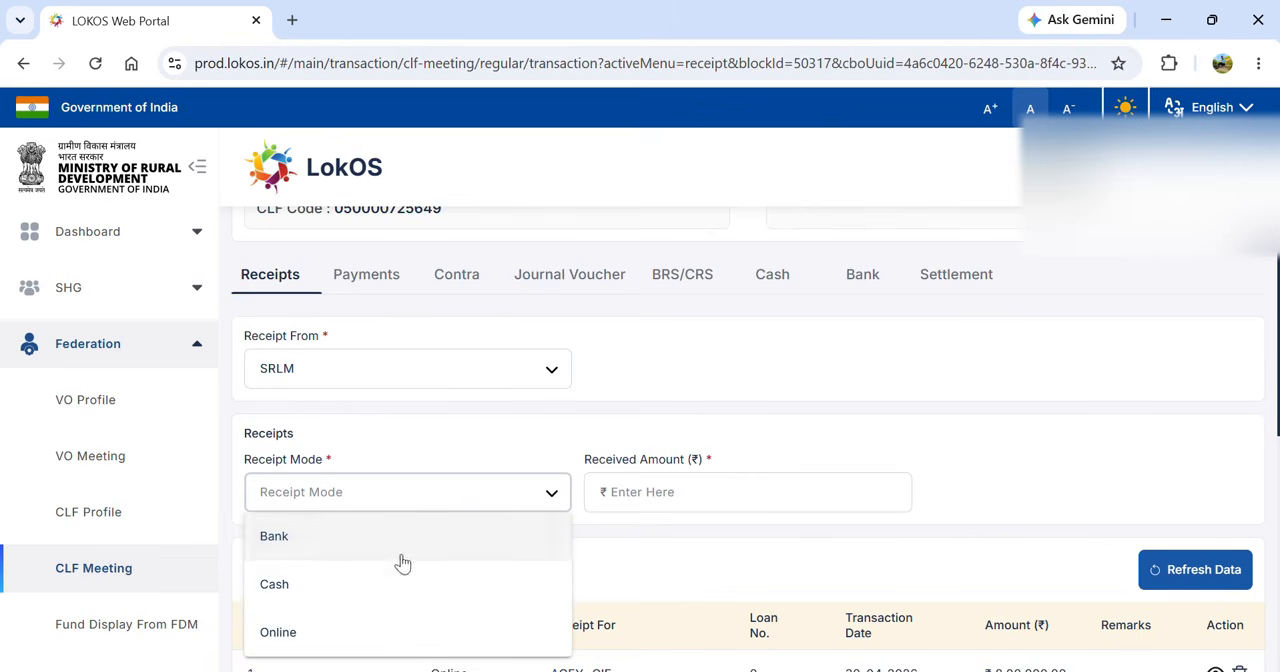
click(343, 632)
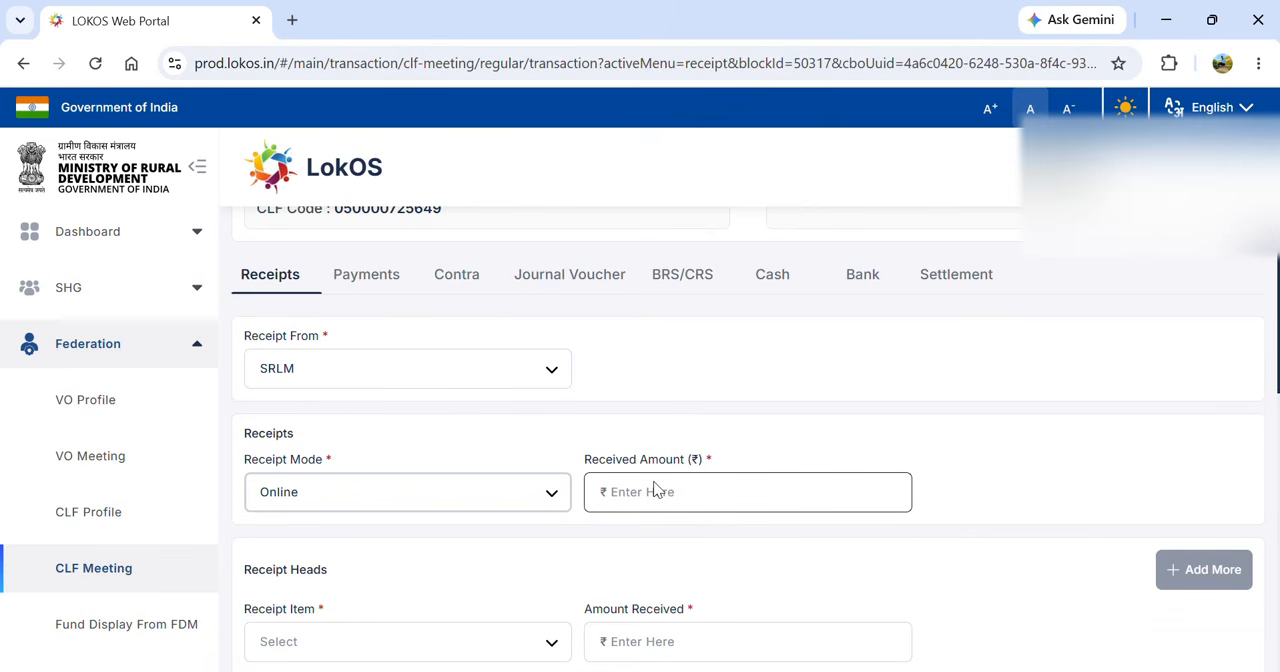
click(646, 489)
text(75)
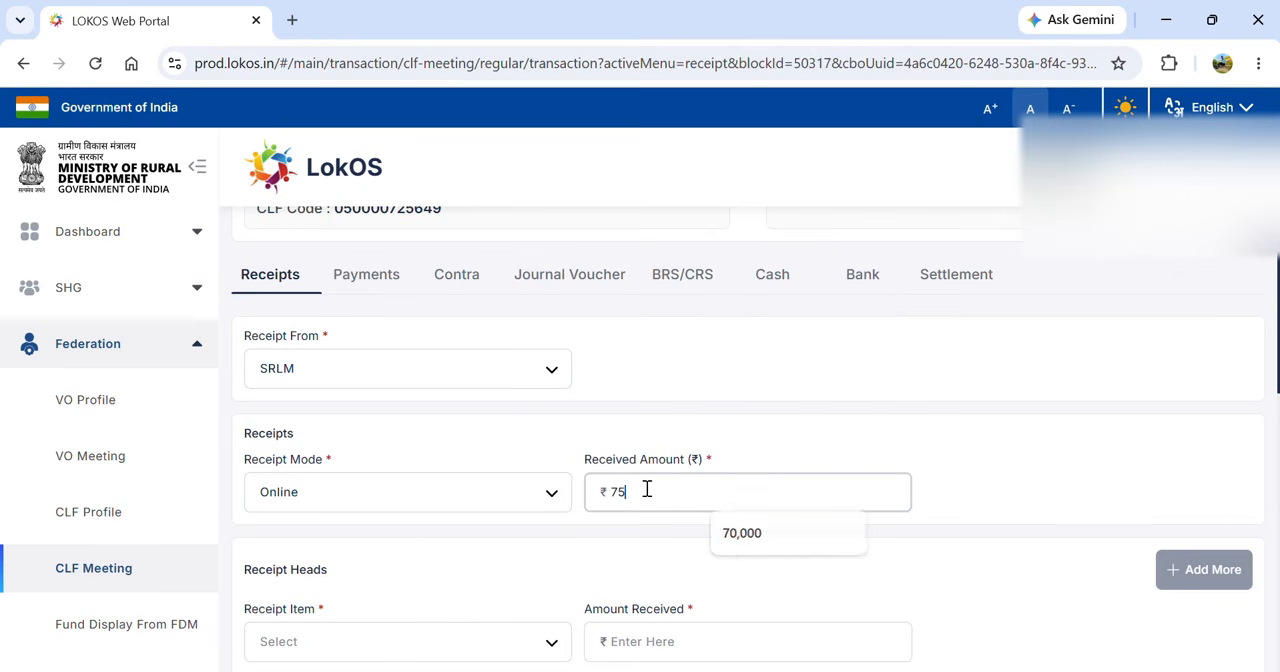
text(,000)
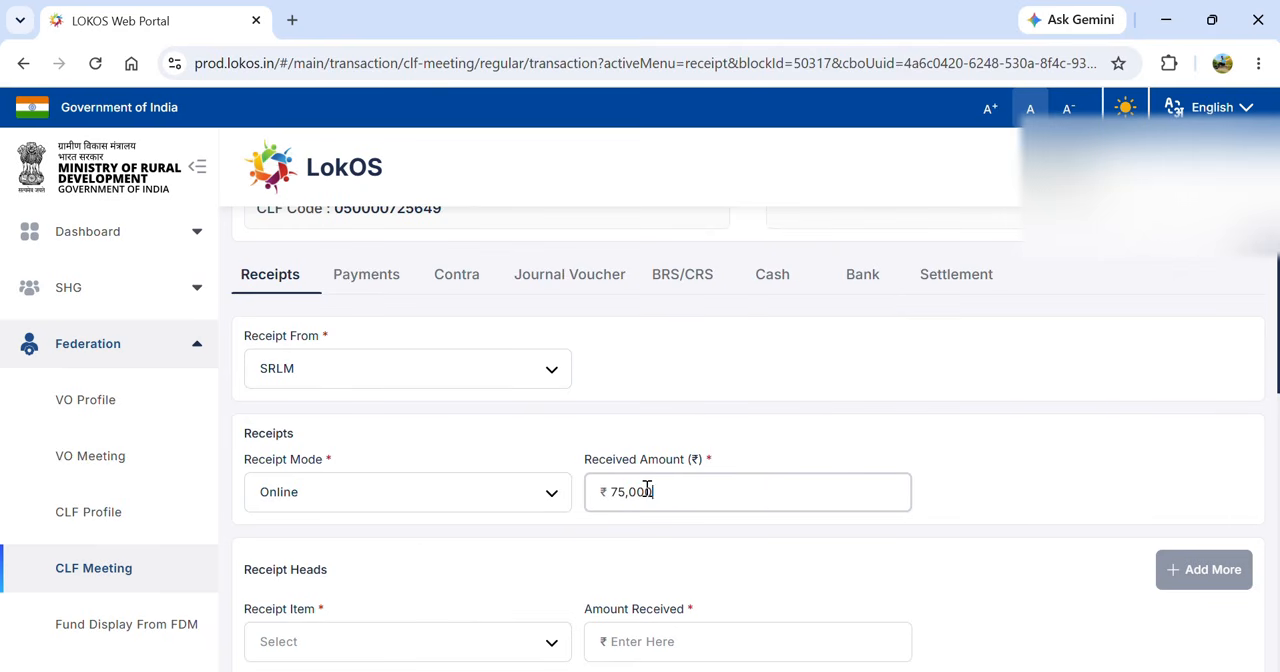
click(769, 548)
- Allocate the SRLM receipt to the item Equipment Cost for Bank and BC Sakhi with an amount of ₹75,000
scroll(769, 548, down, 1)
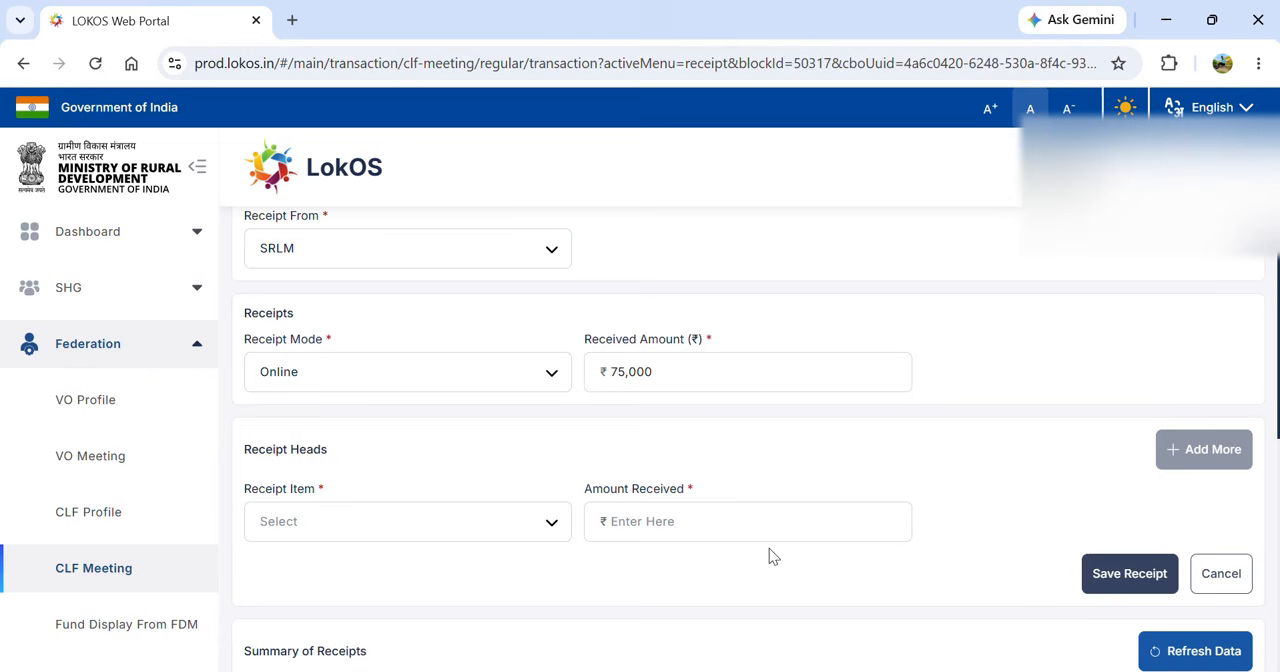
click(428, 533)
key(Down)
key(Down)
key(Down)
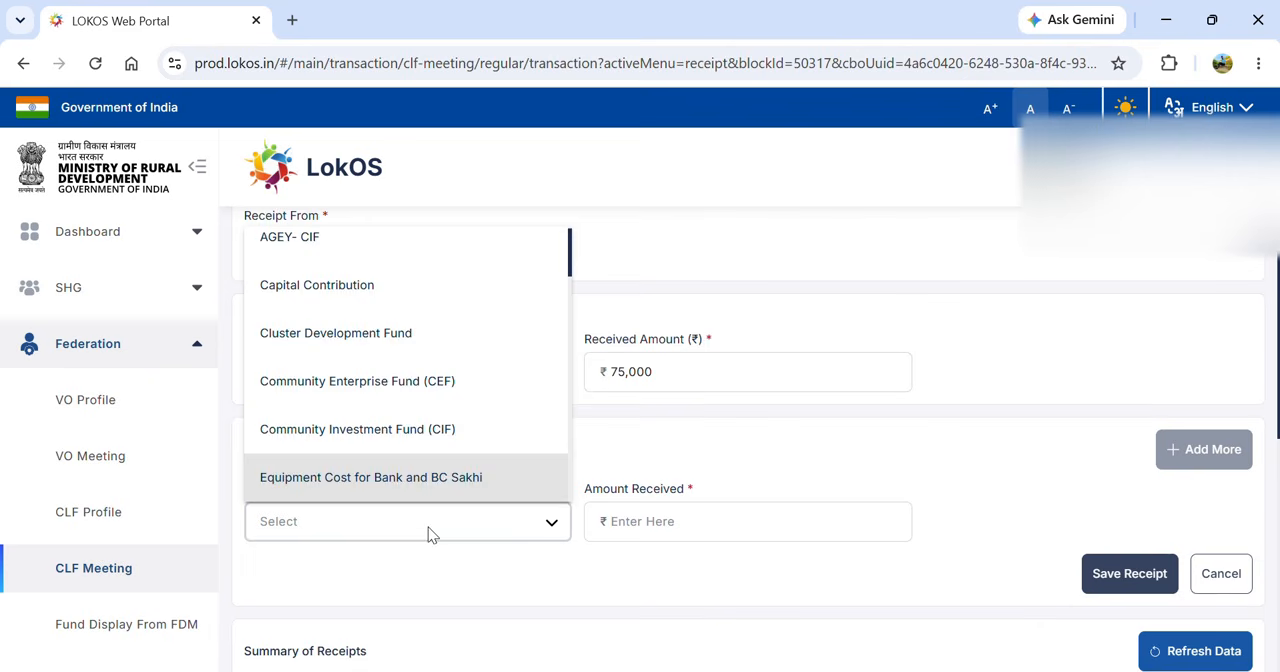
key(Down)
key(Up)
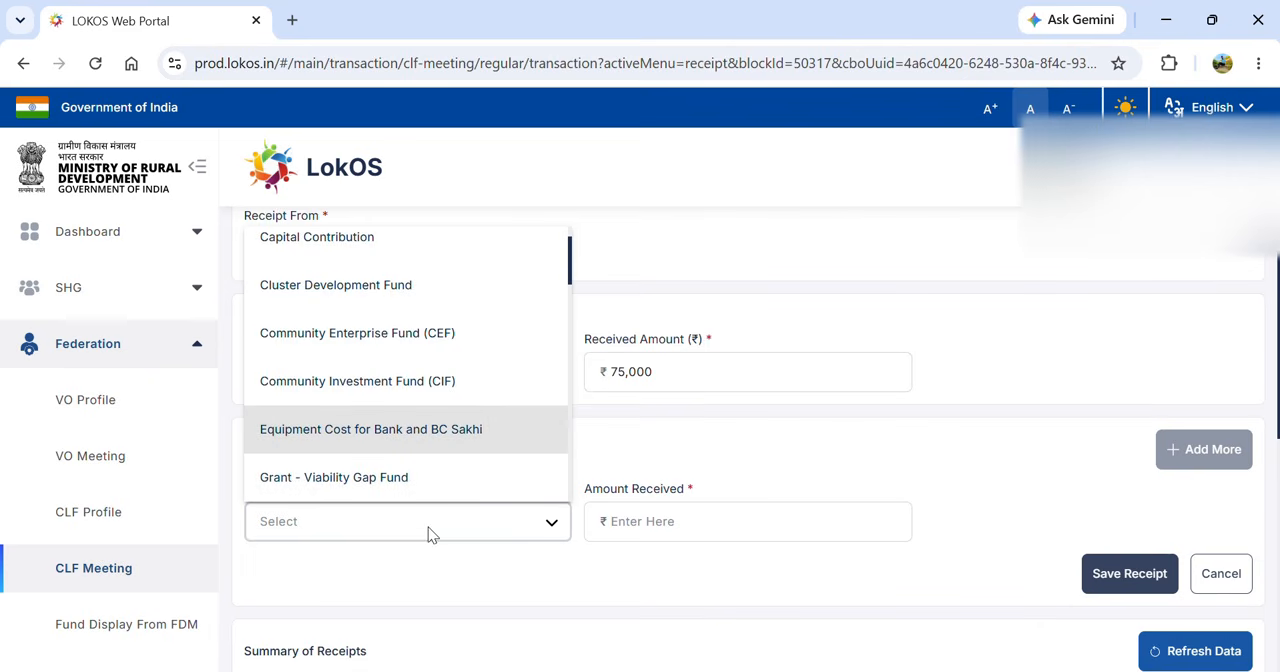
click(446, 436)
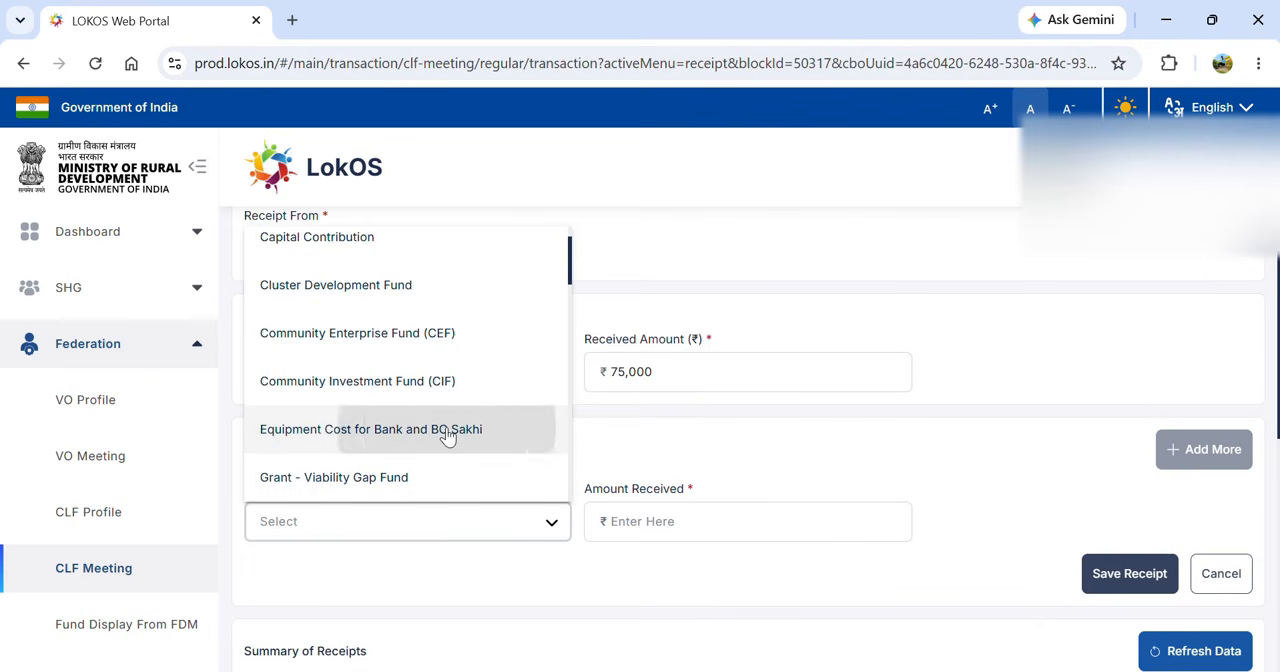
click(623, 521)
text(75)
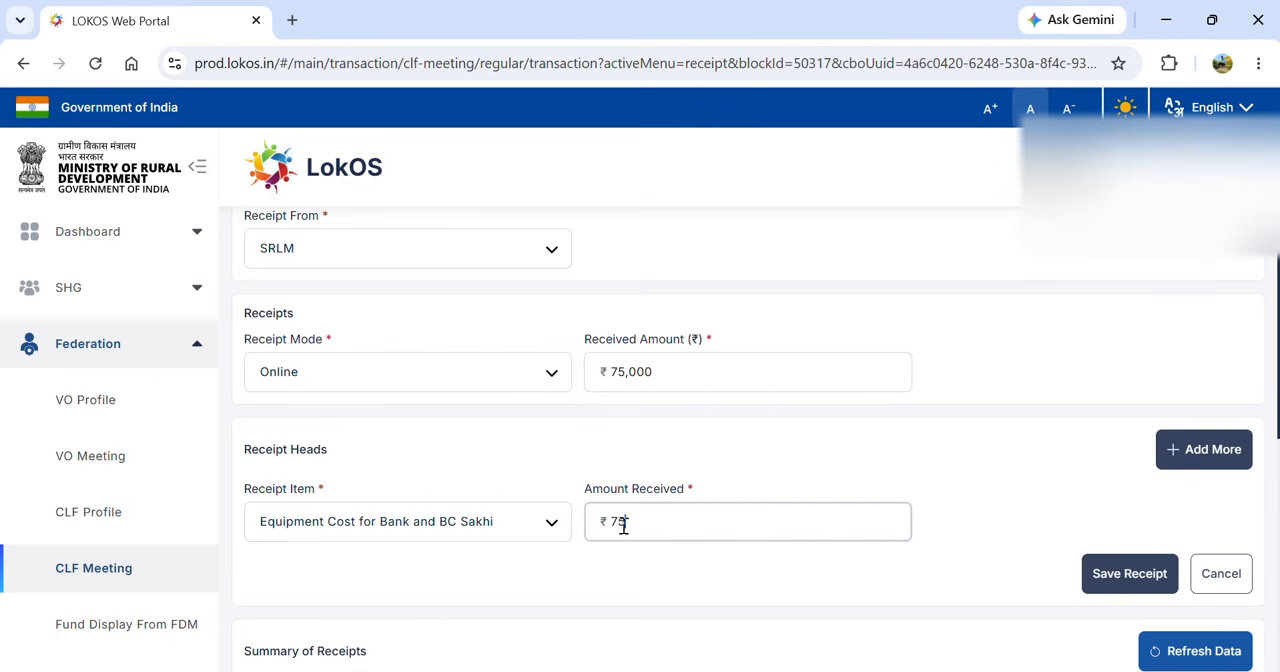
text(000)
- Save the Equipment Cost for Bank and BC Sakhi receipt with its online transaction ID and the CLF's CBI bank account
click(1112, 574)
click(560, 386)
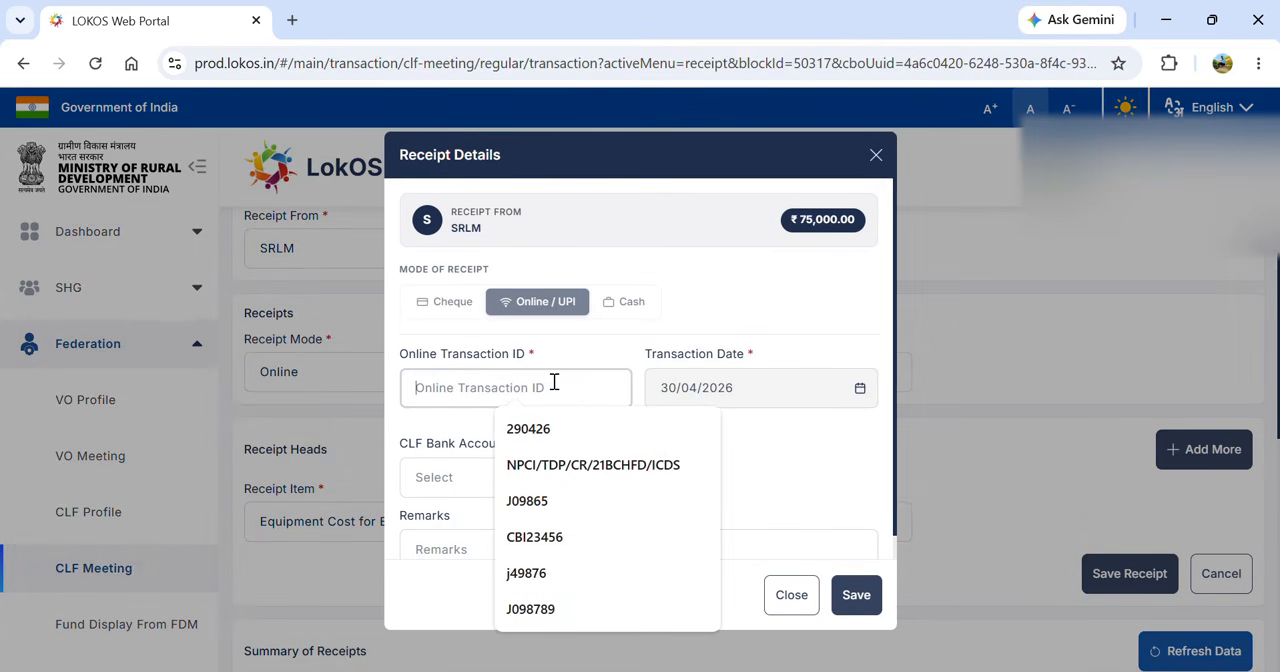
text(D34214)
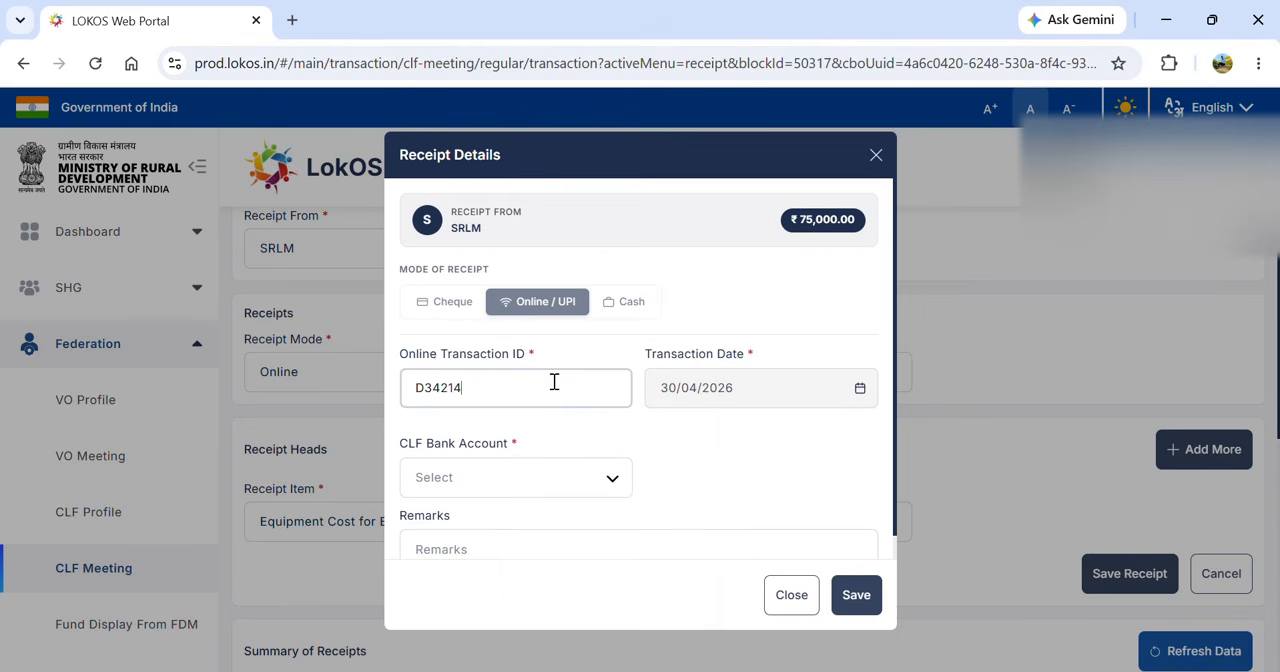
click(574, 477)
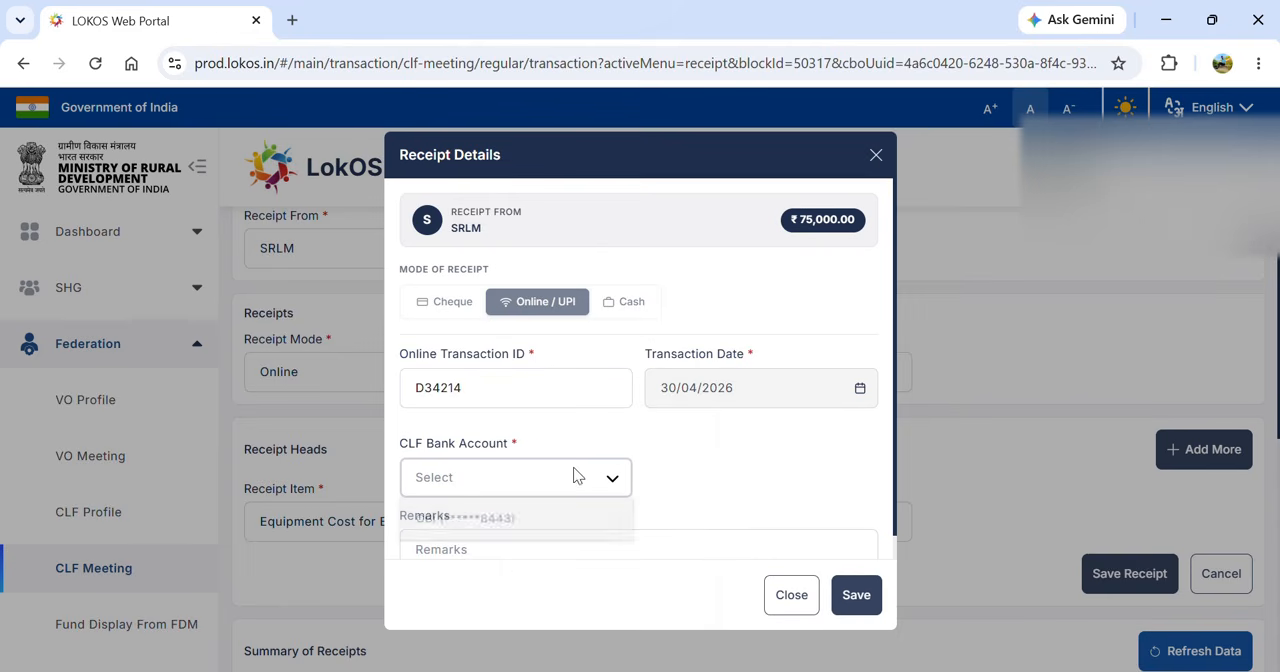
click(525, 523)
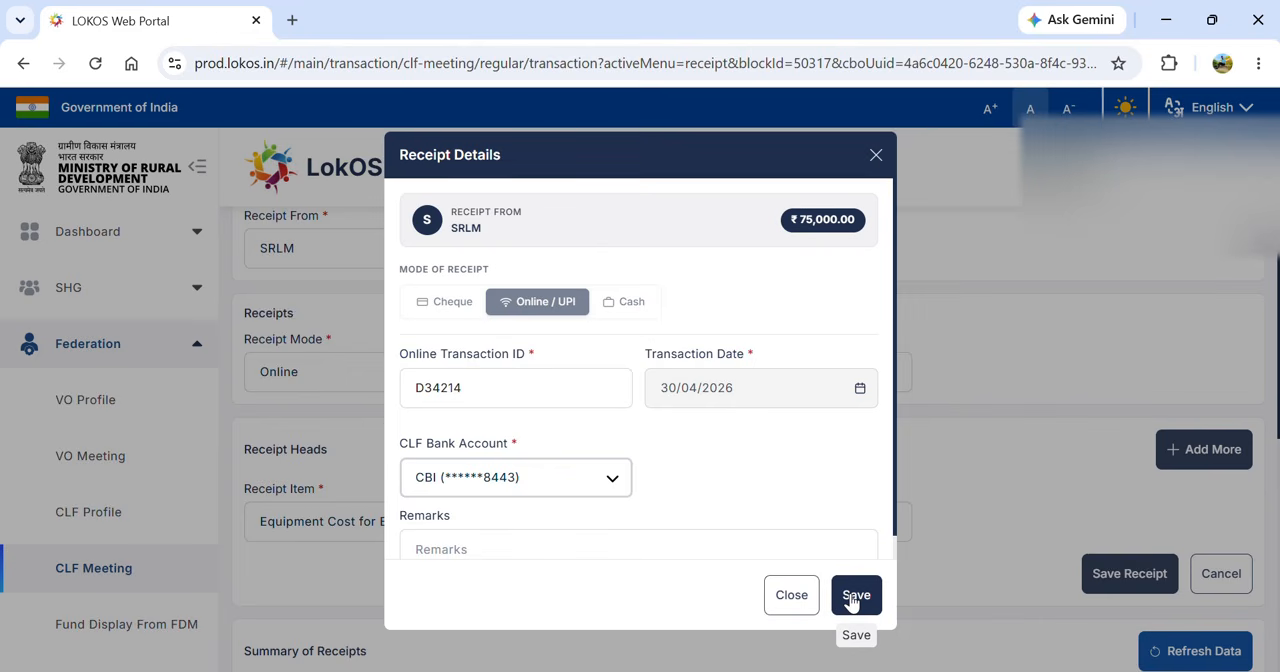
click(854, 596)
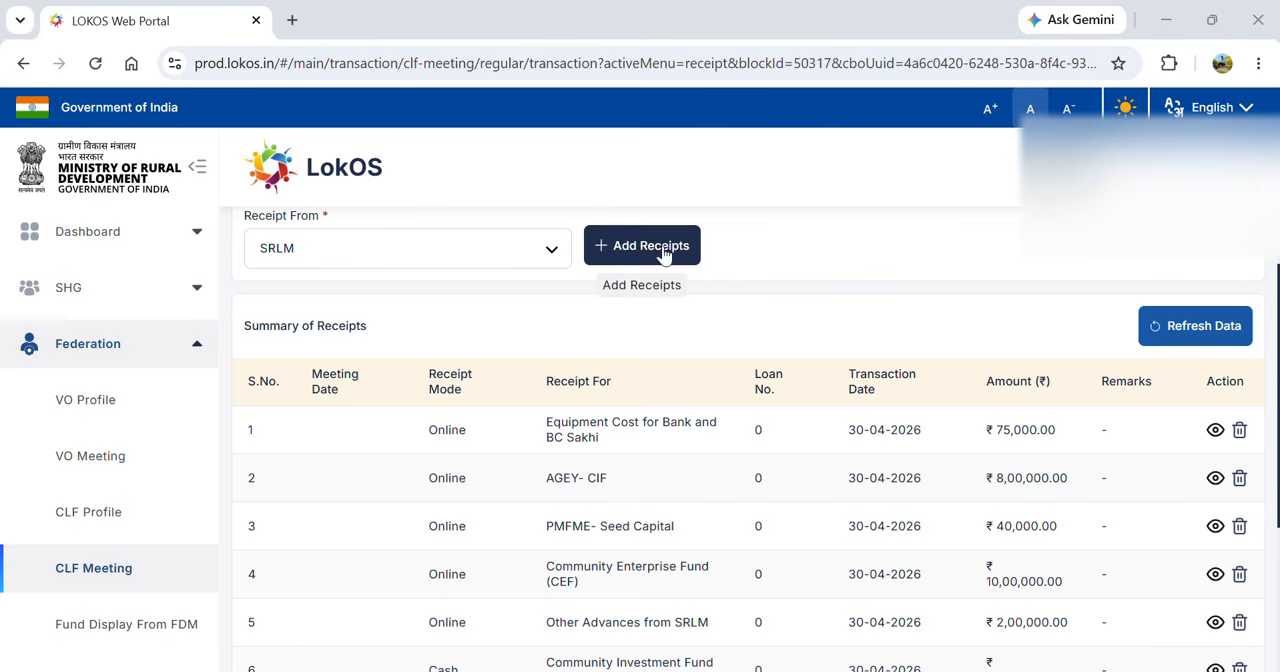
- Start another SRLM receipt with Cash as the mode and a received amount of ₹1,50,000
scroll(773, 278, up, 1)
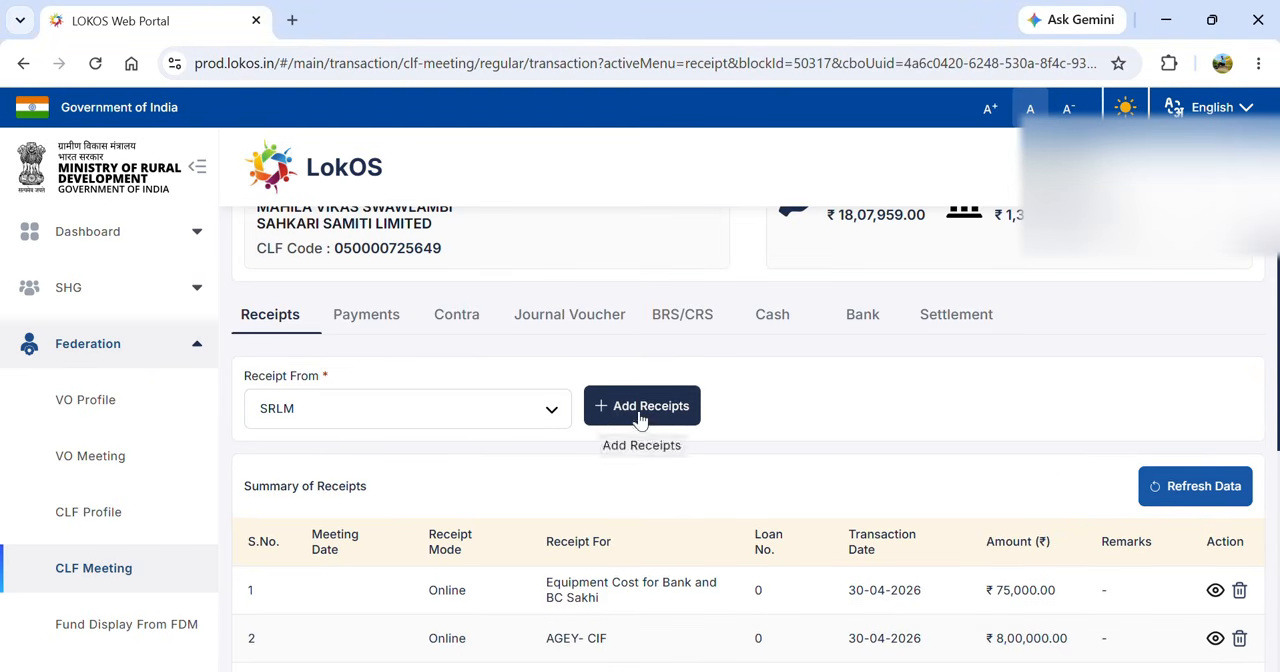
click(640, 410)
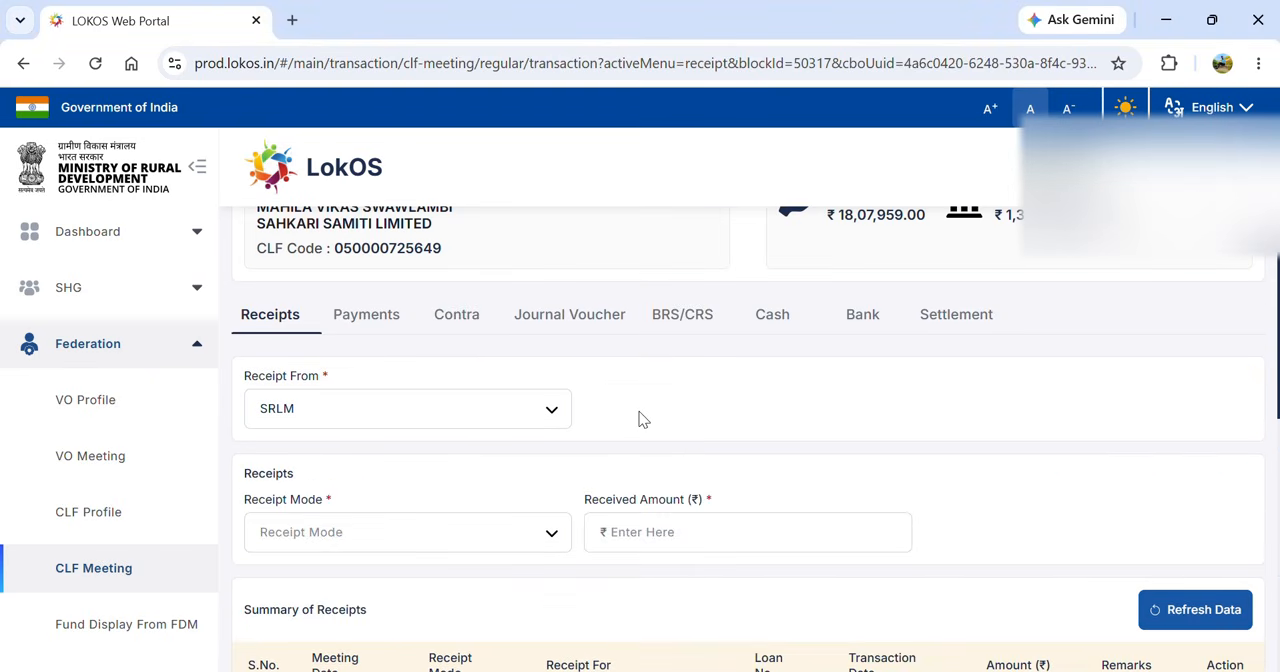
click(394, 546)
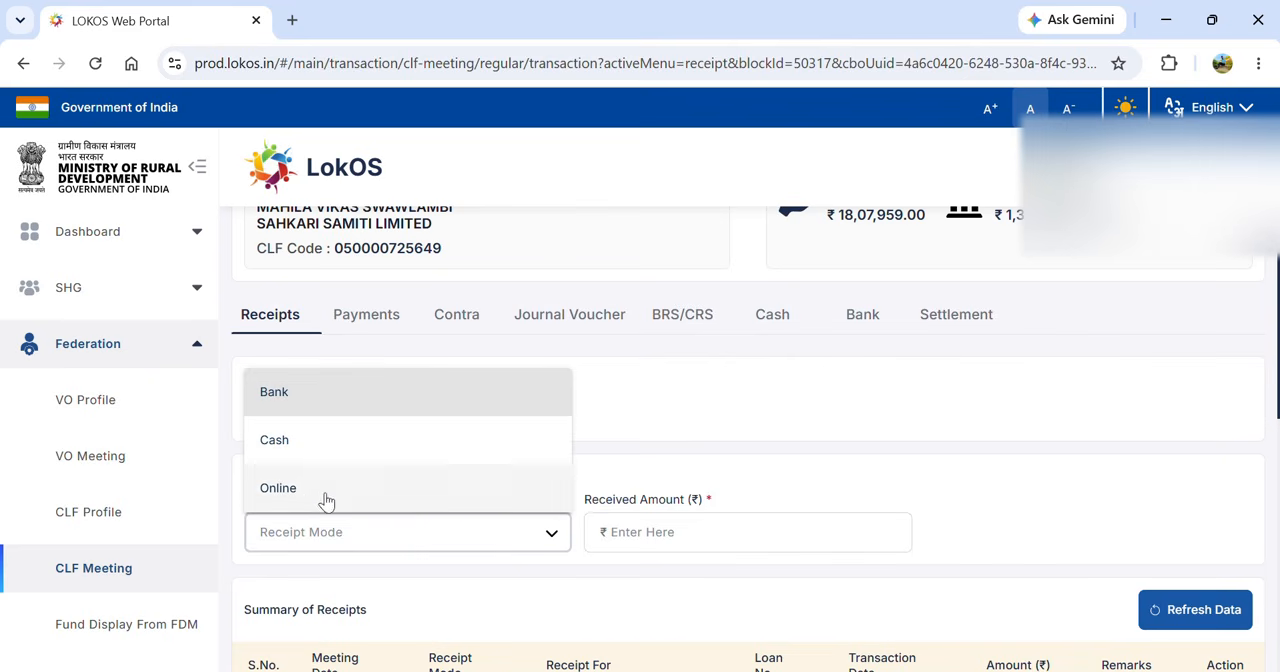
click(305, 449)
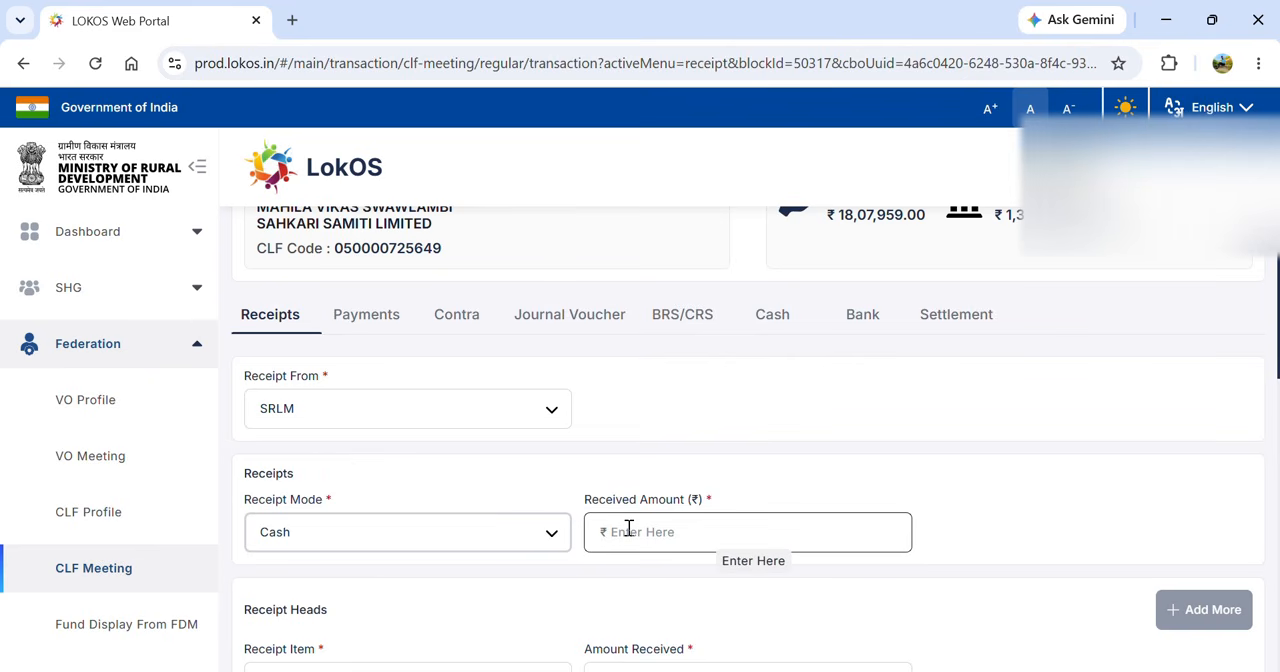
click(628, 530)
text(1,50,00)
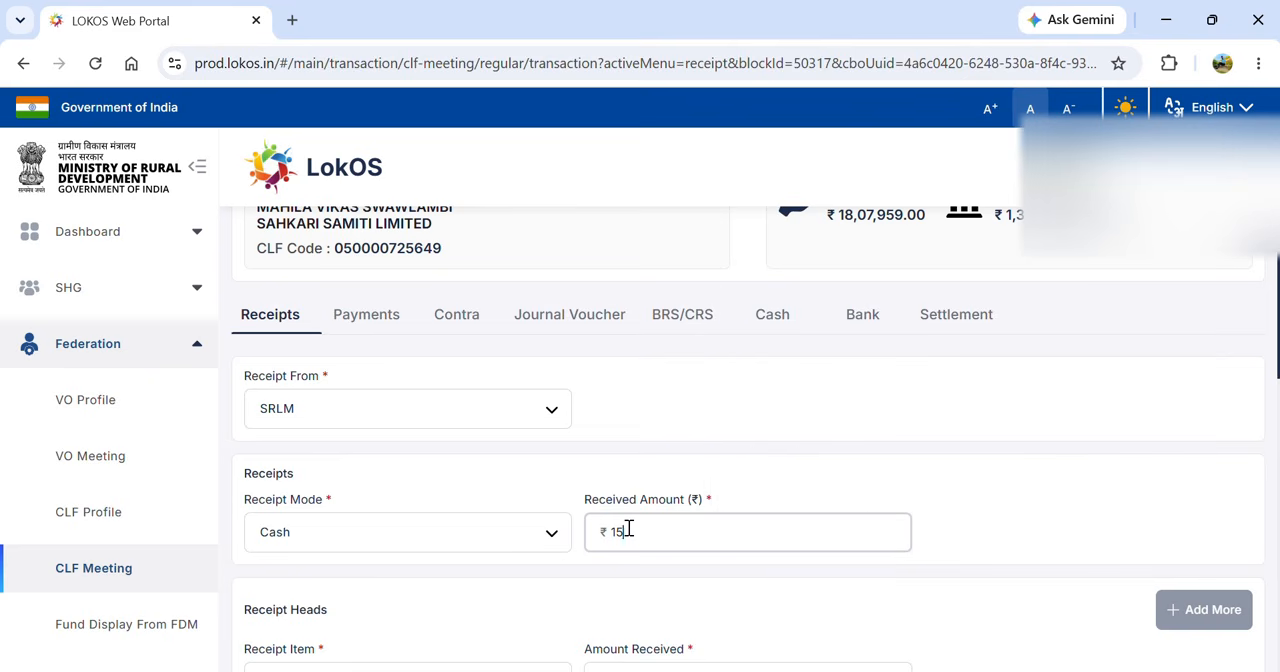
text(0)
click(994, 546)
- Allocate ₹1,50,000 to the receipt item Vulnerability Reduction Fund (VRF) and save the cash receipt without remarks
scroll(994, 546, down, 2)
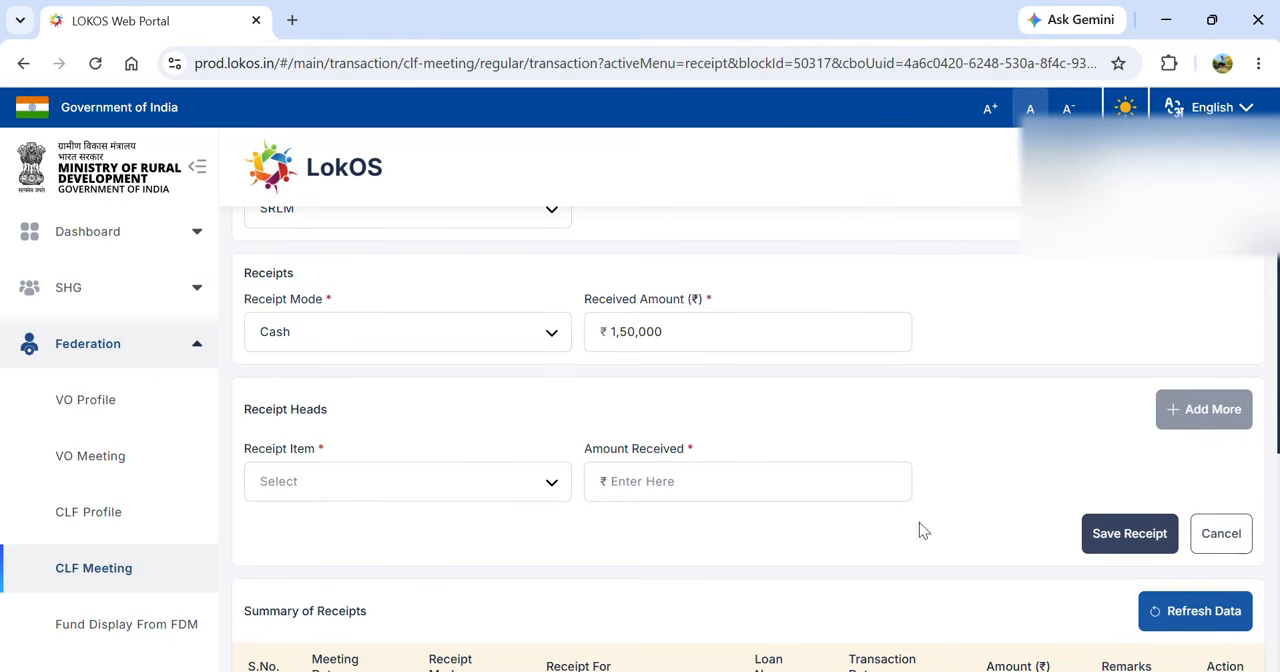
click(511, 490)
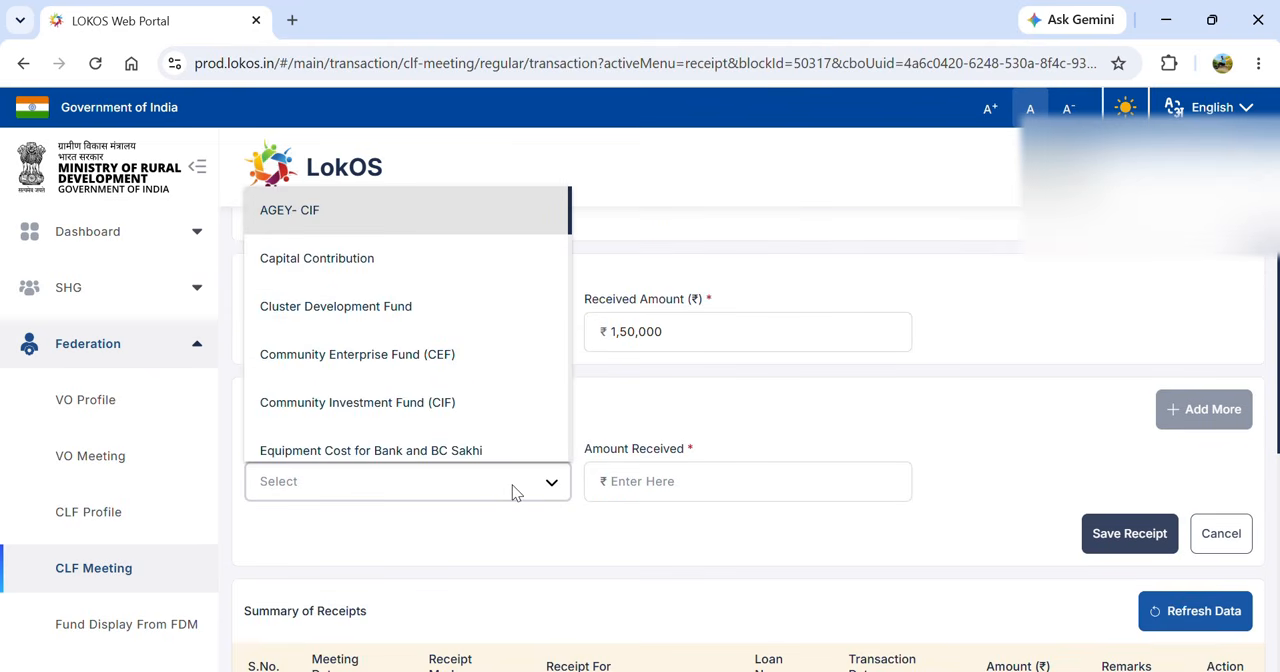
key(Up)
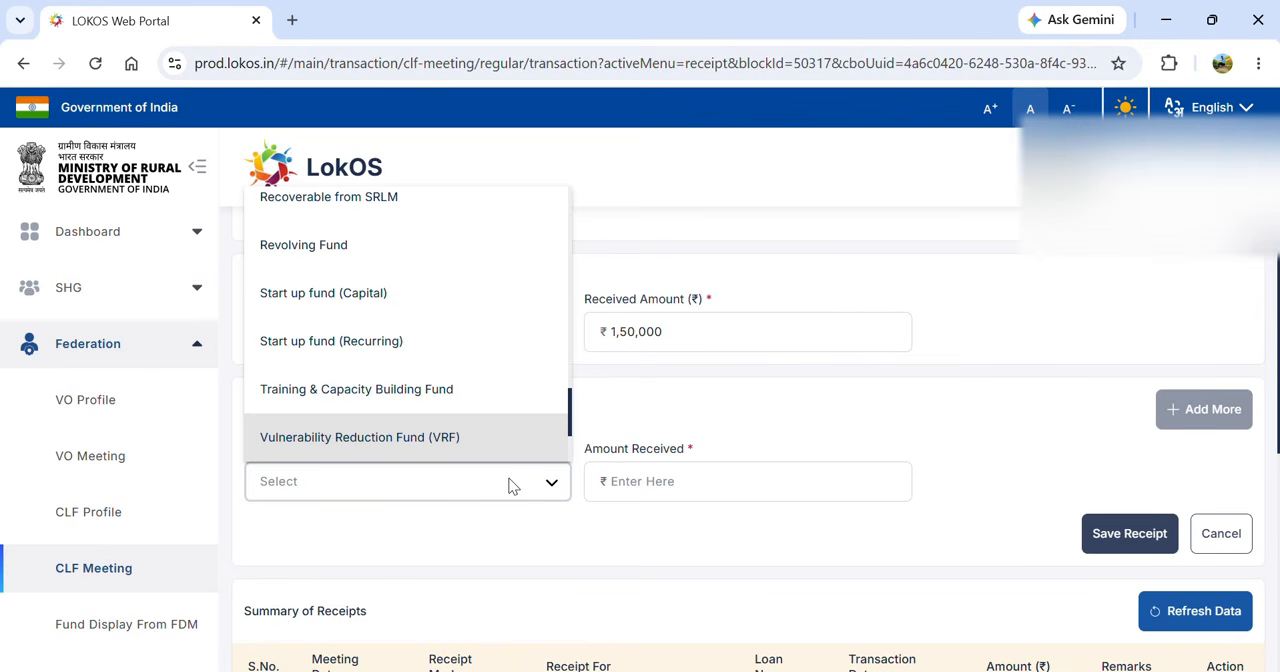
click(480, 436)
click(674, 481)
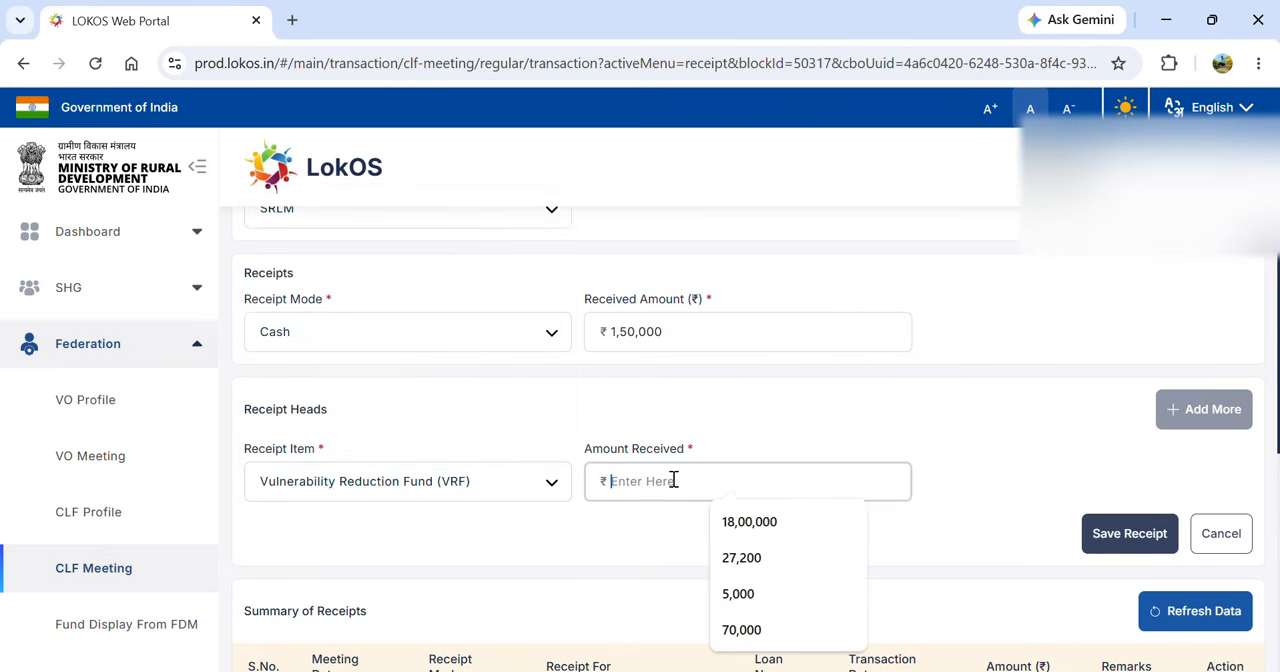
text(1,50,00)
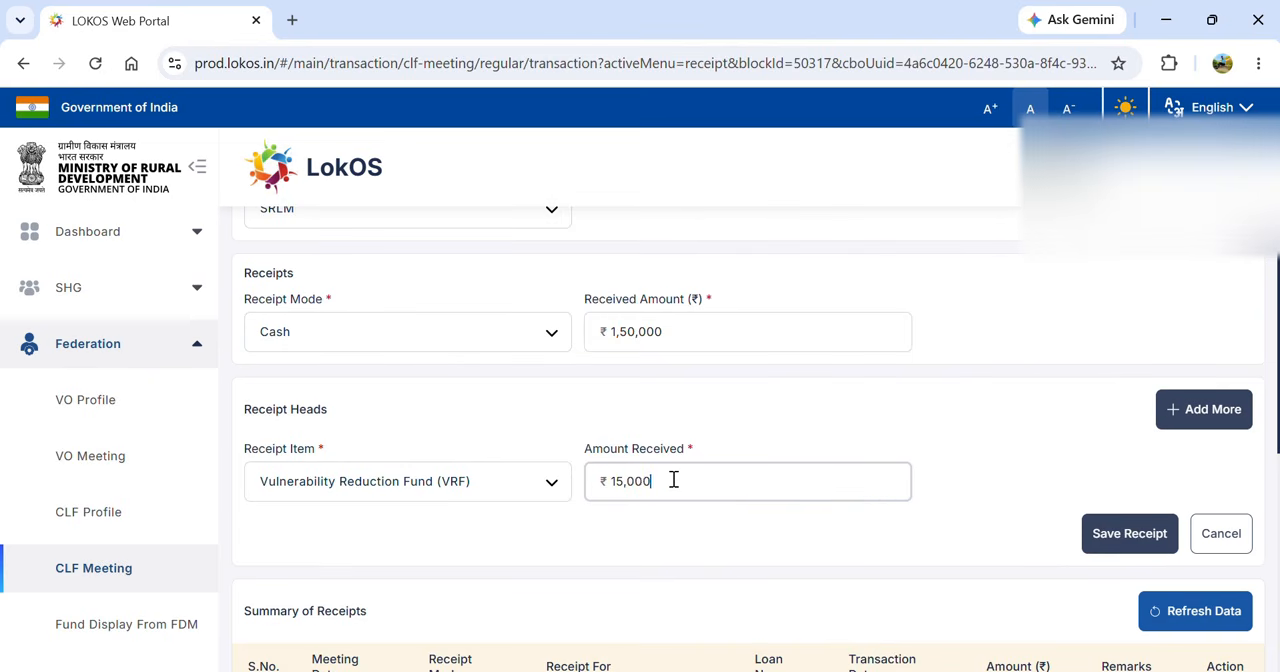
text(0)
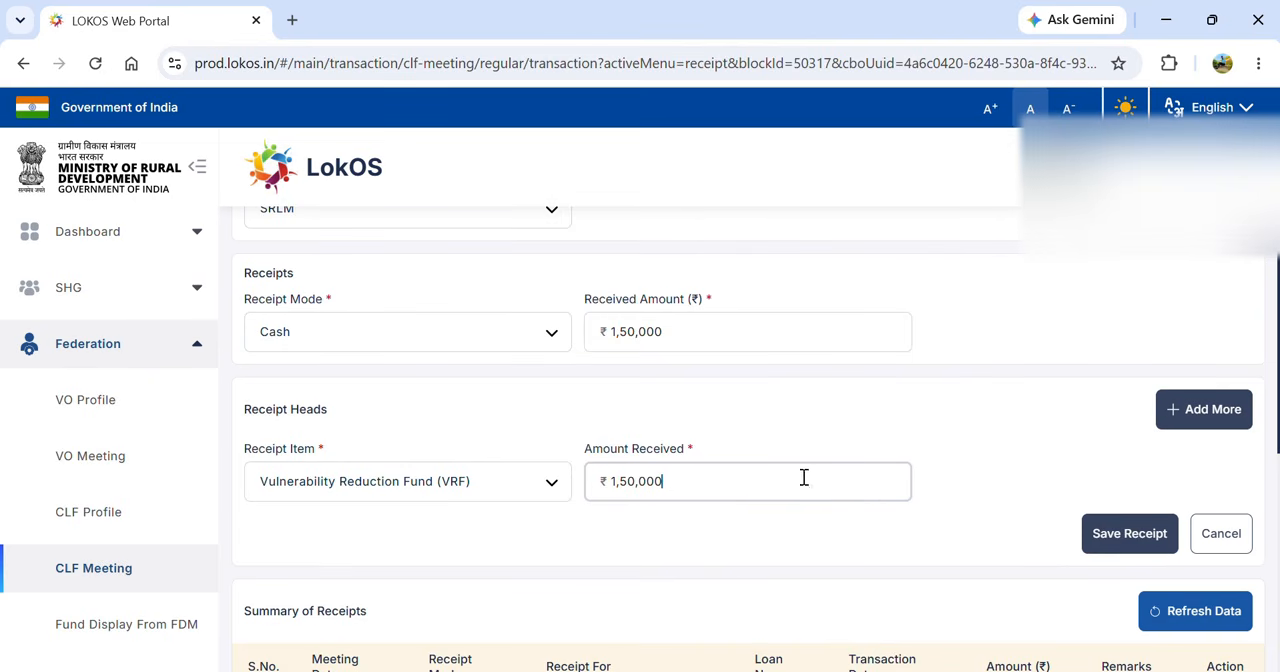
click(1112, 536)
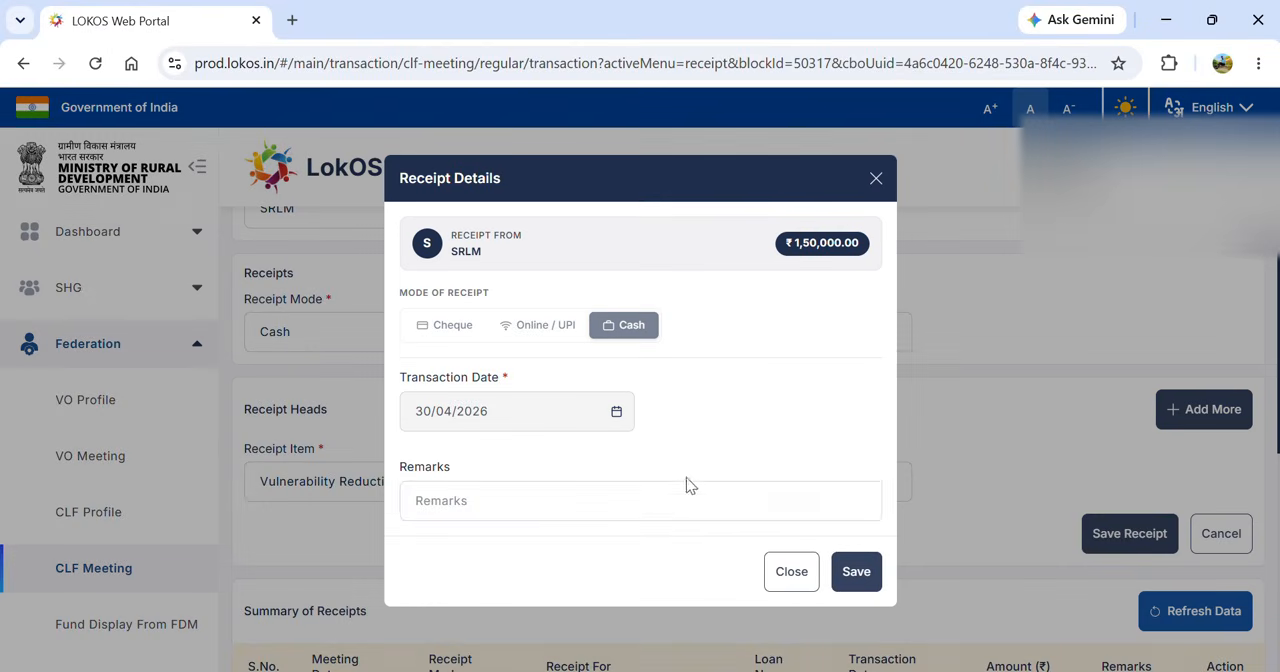
click(856, 571)
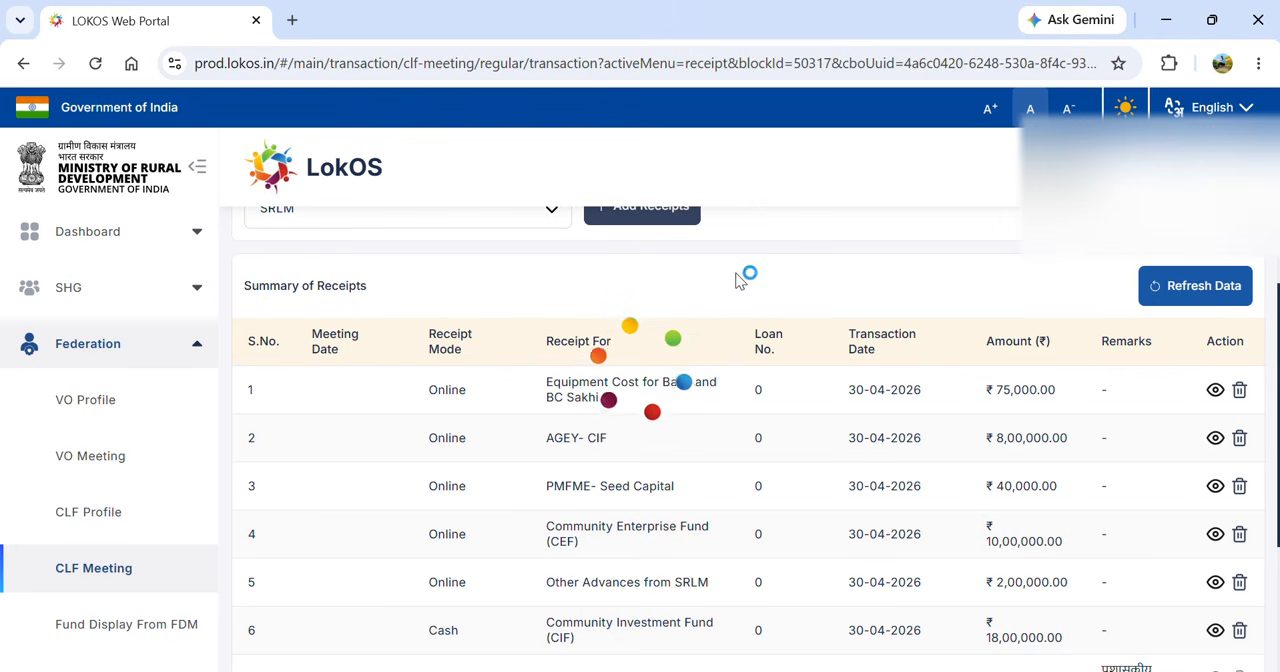
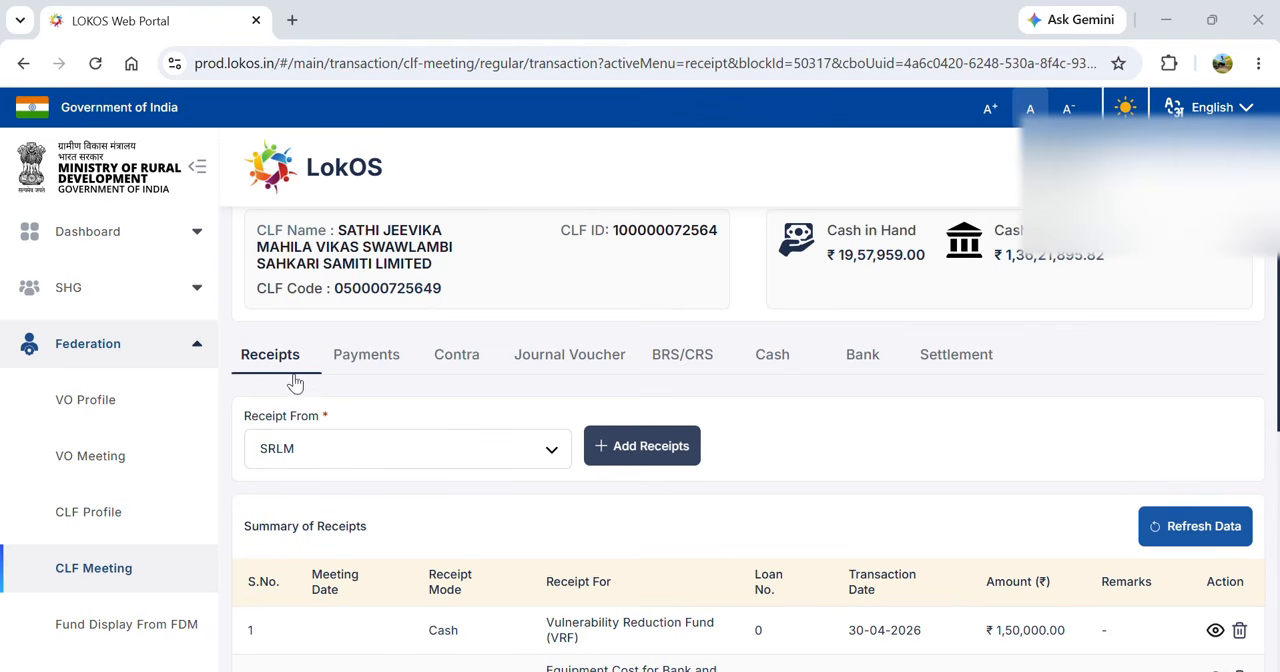
- Start a new receipt from the VO Gauri Jeevika Mahila Gram Sangathan
click(349, 454)
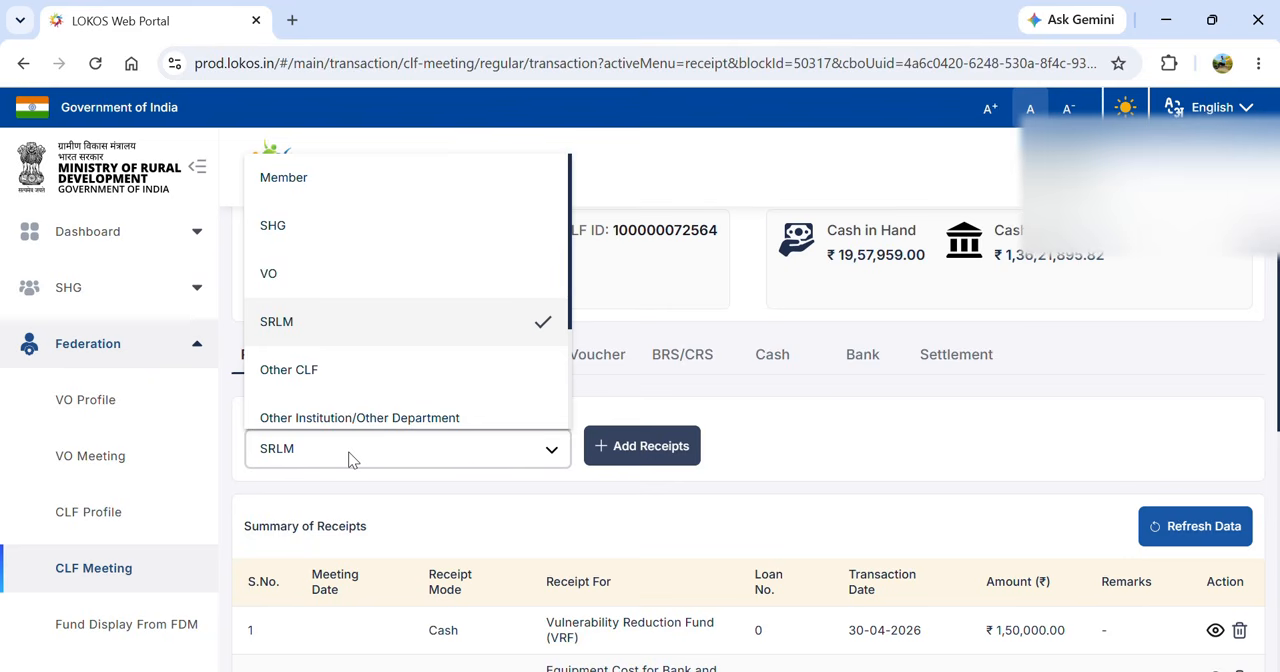
key(Up)
key(Return)
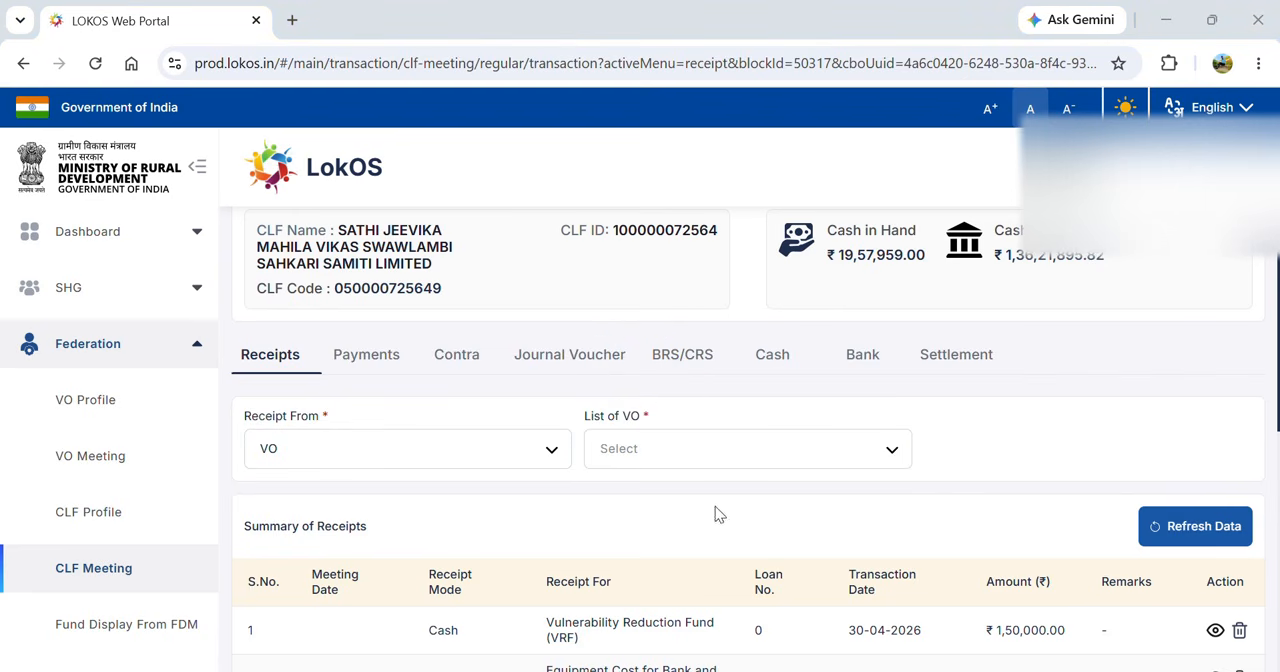
click(695, 466)
key(g)
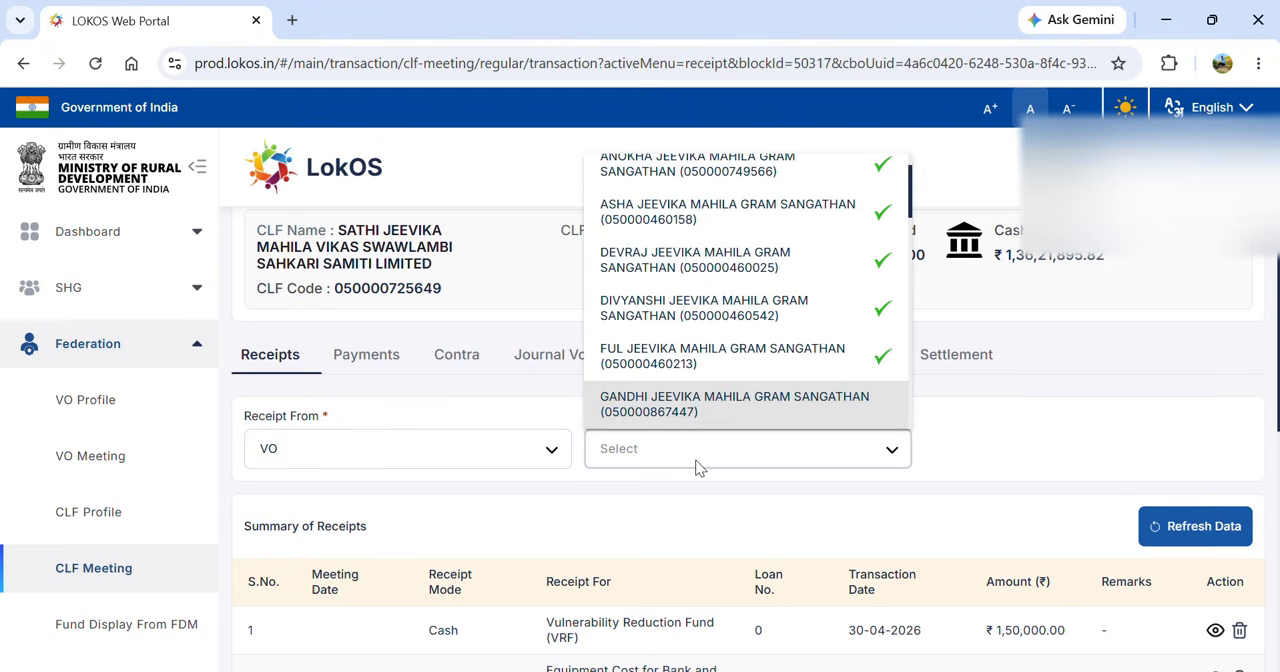
key(Down)
click(698, 466)
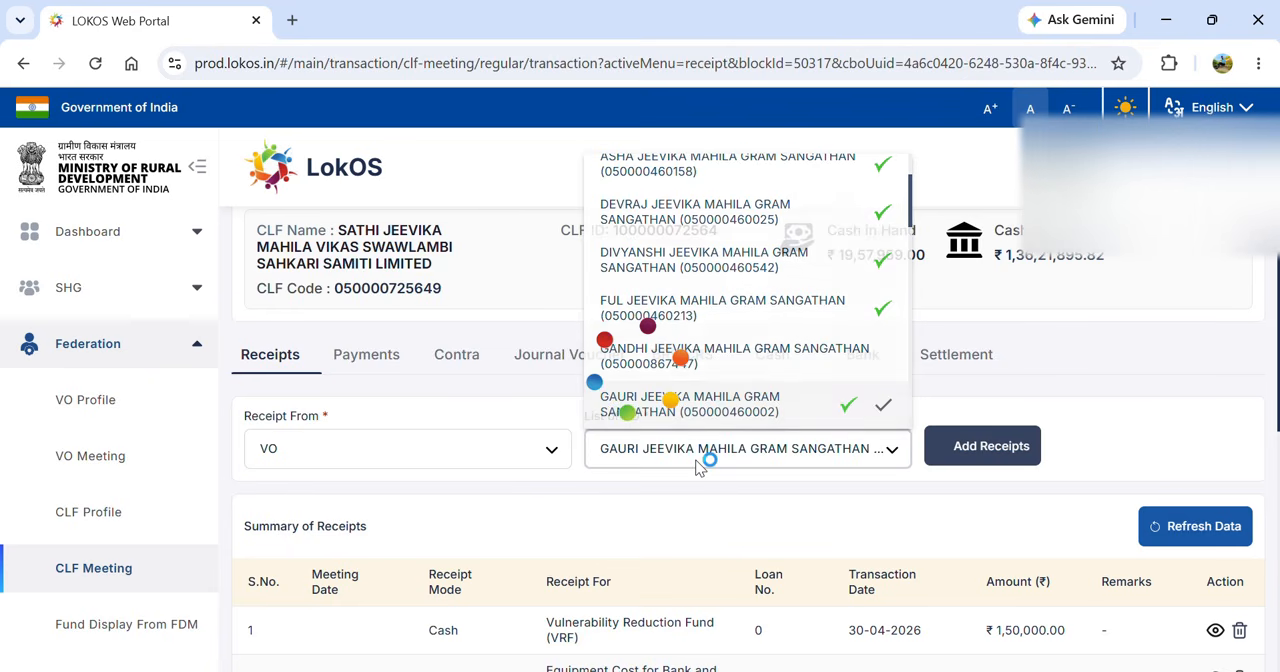
click(984, 456)
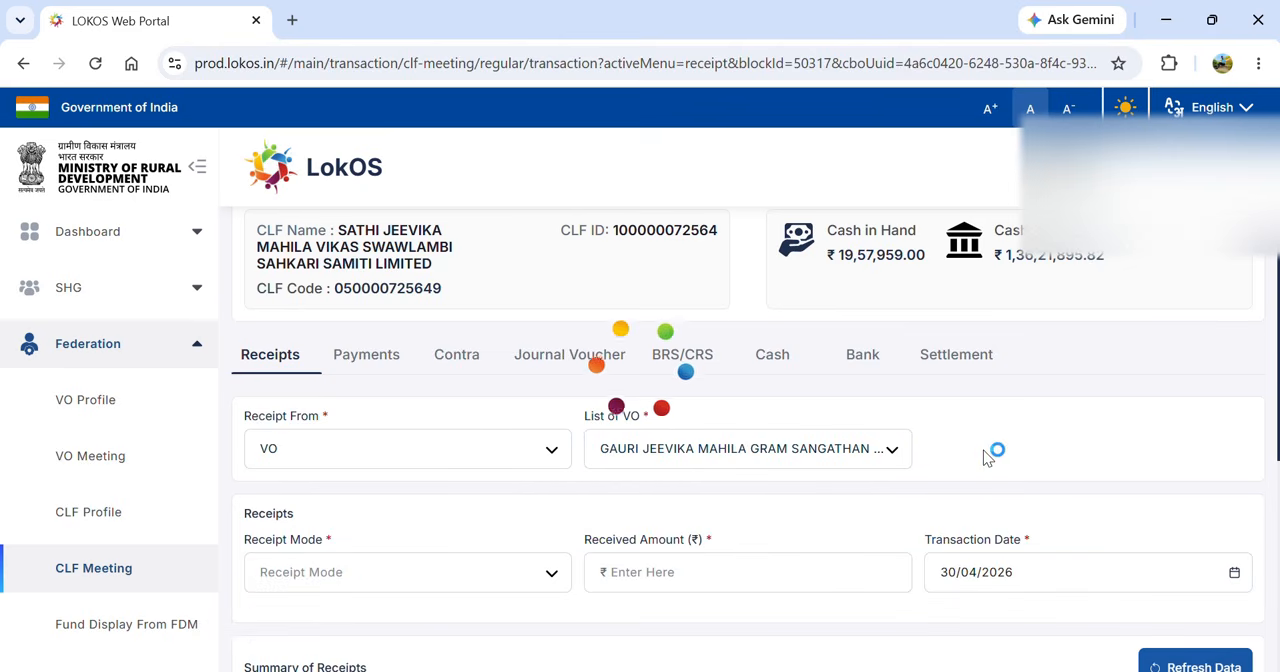
- Set the VO receipt's mode to Bank and its received amount to ₹7,000
click(524, 578)
click(483, 578)
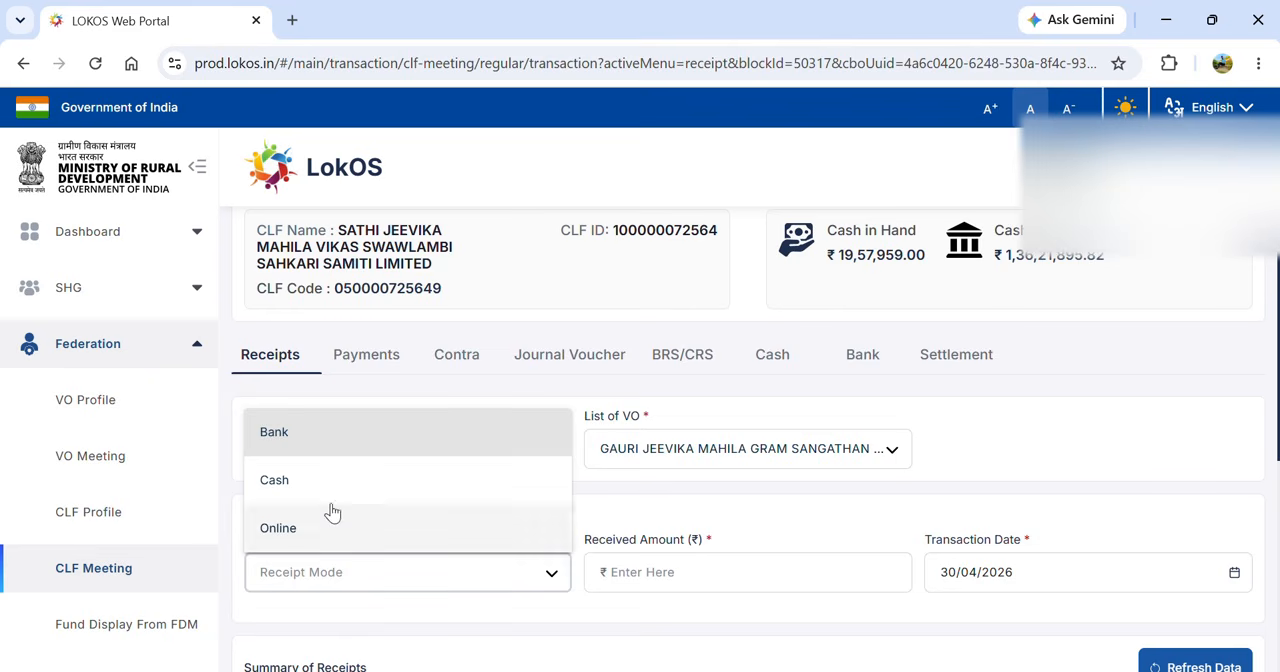
click(309, 443)
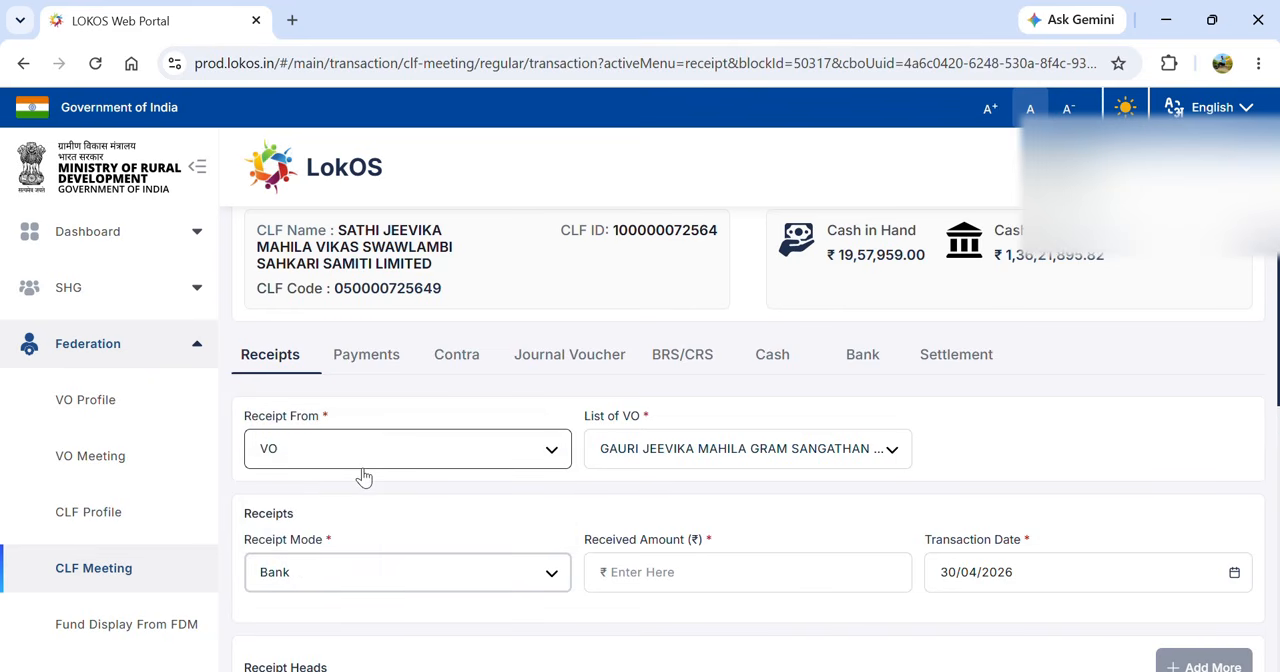
click(634, 572)
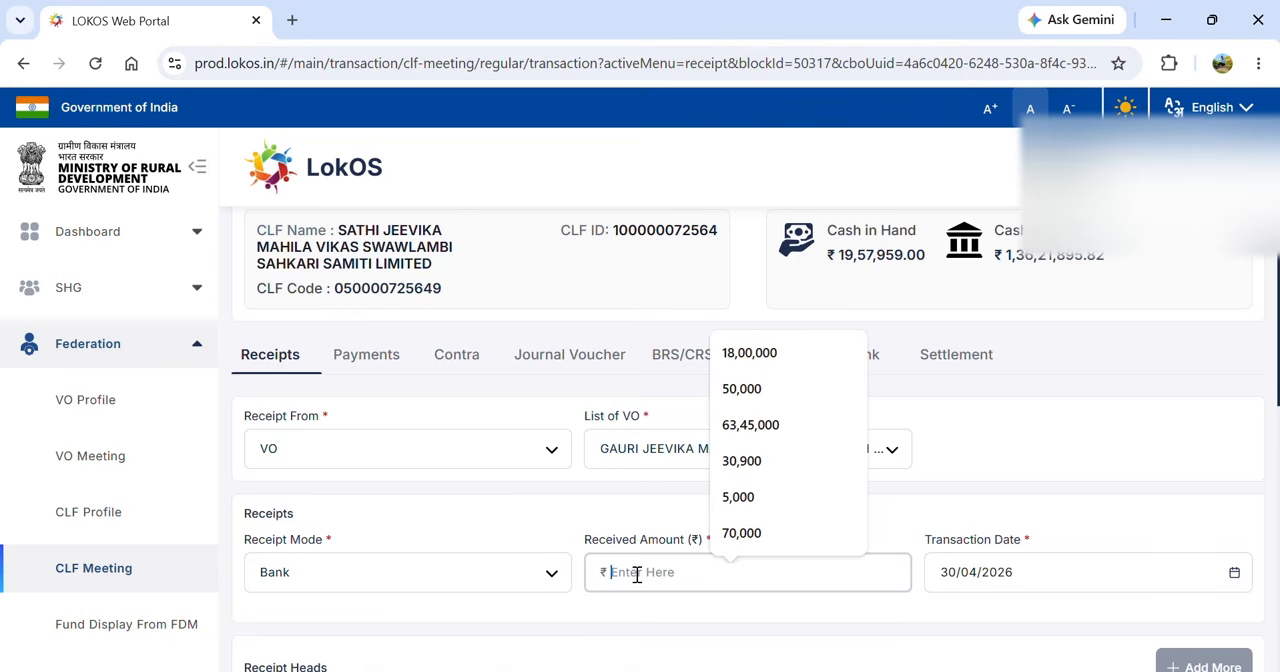
text(7000)
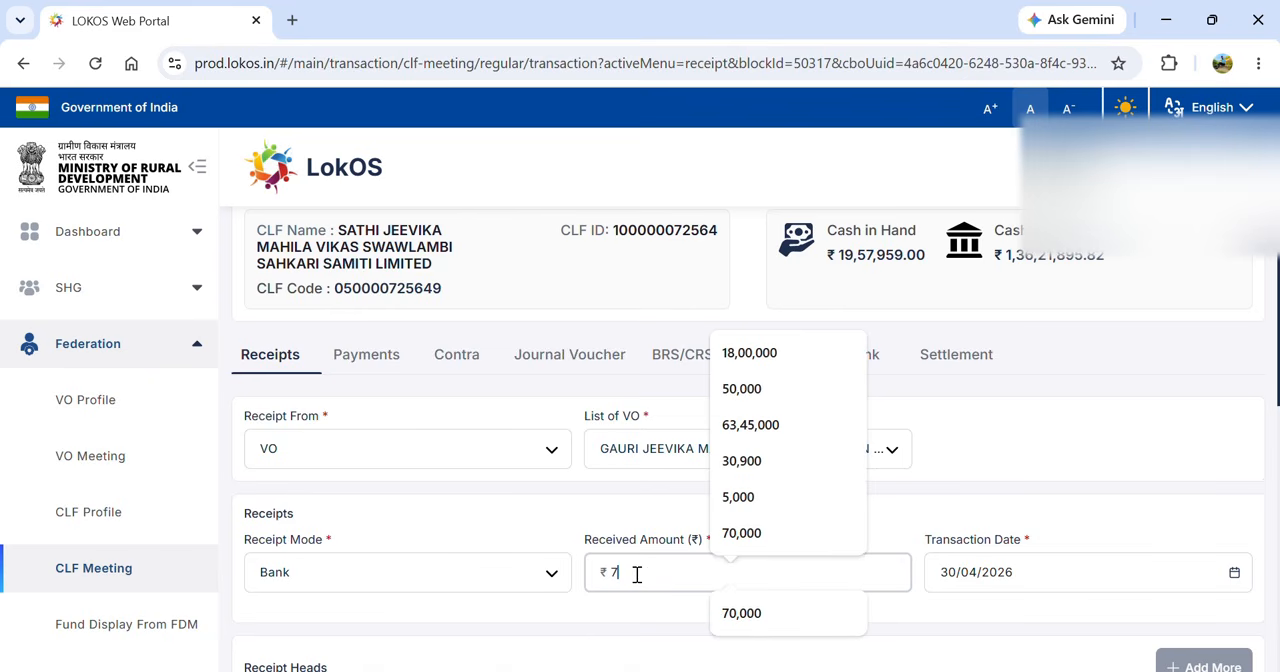
click(956, 624)
scroll(956, 624, down, 2)
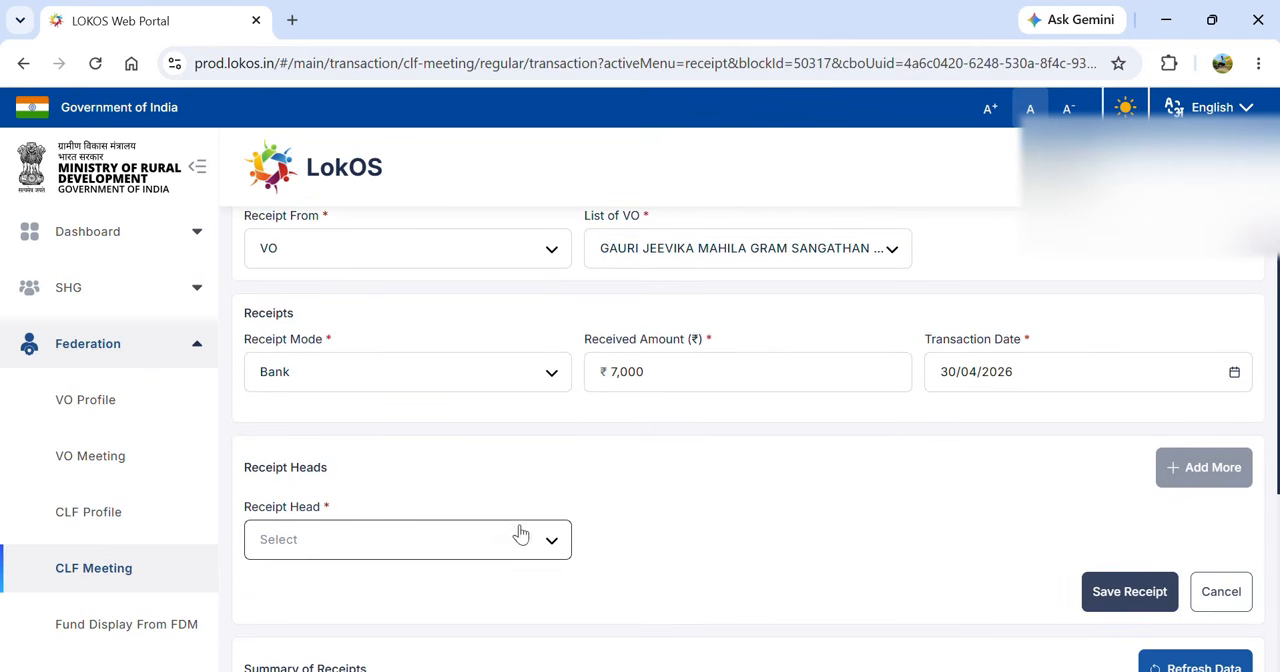
- Choose Loan as the receipt head and check which loan numbers are offered
click(491, 539)
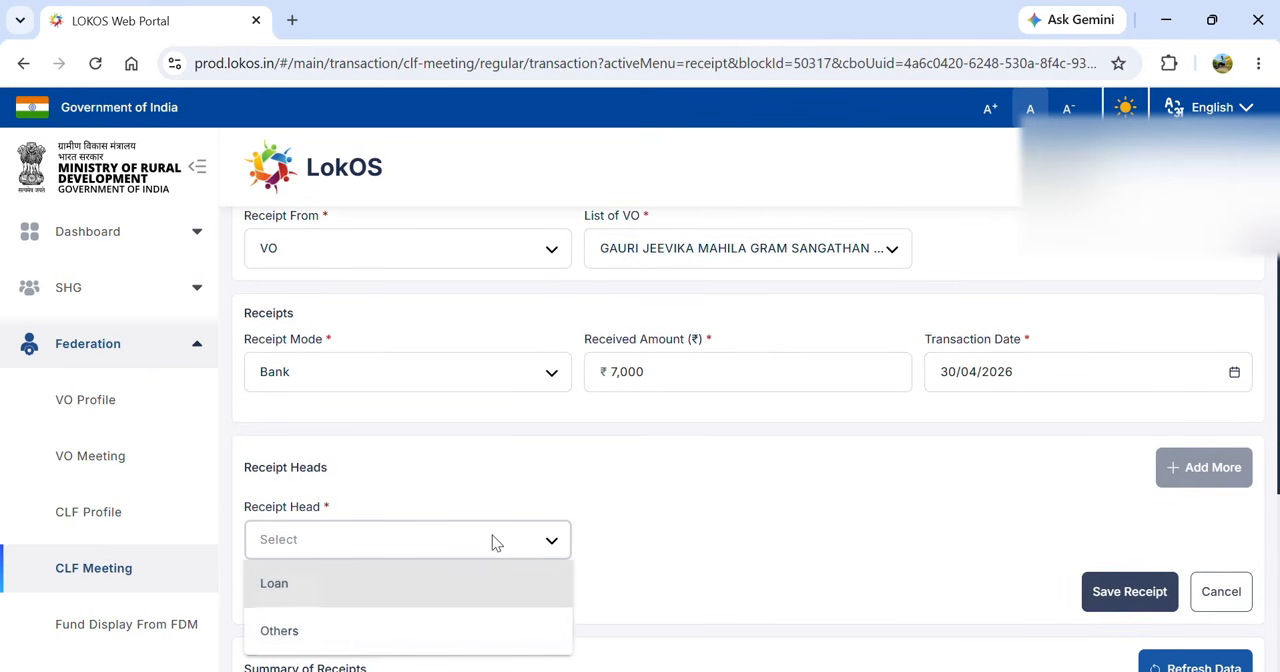
click(381, 599)
click(675, 549)
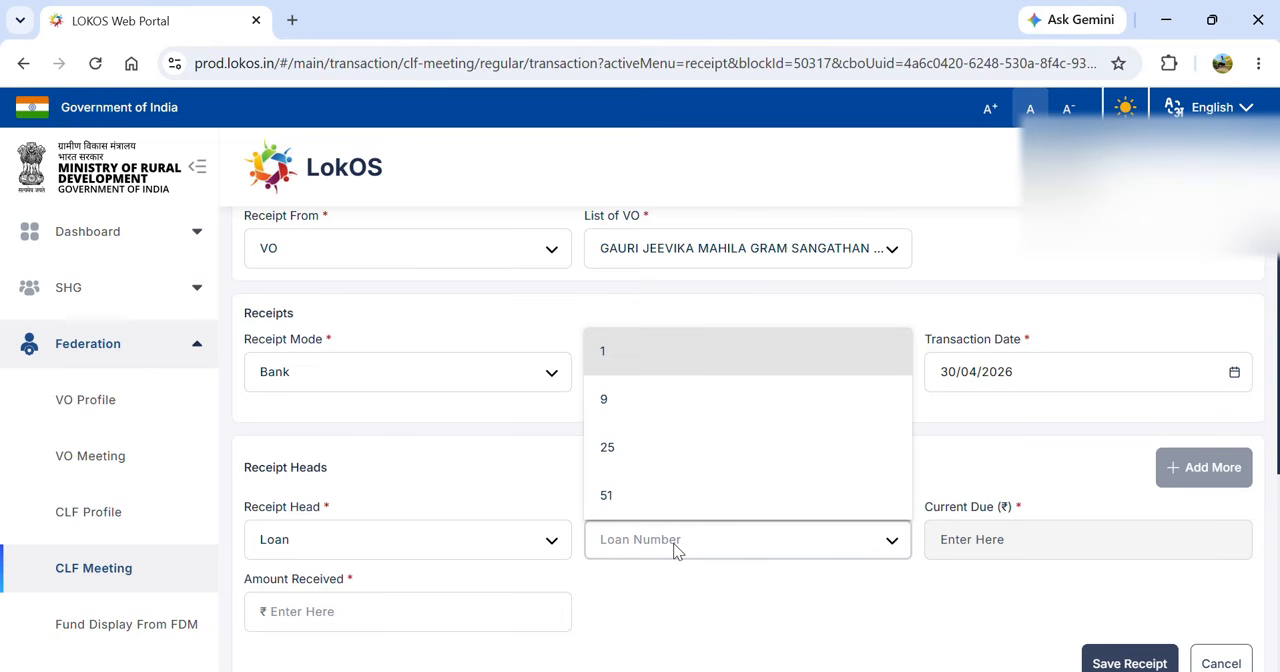
click(675, 549)
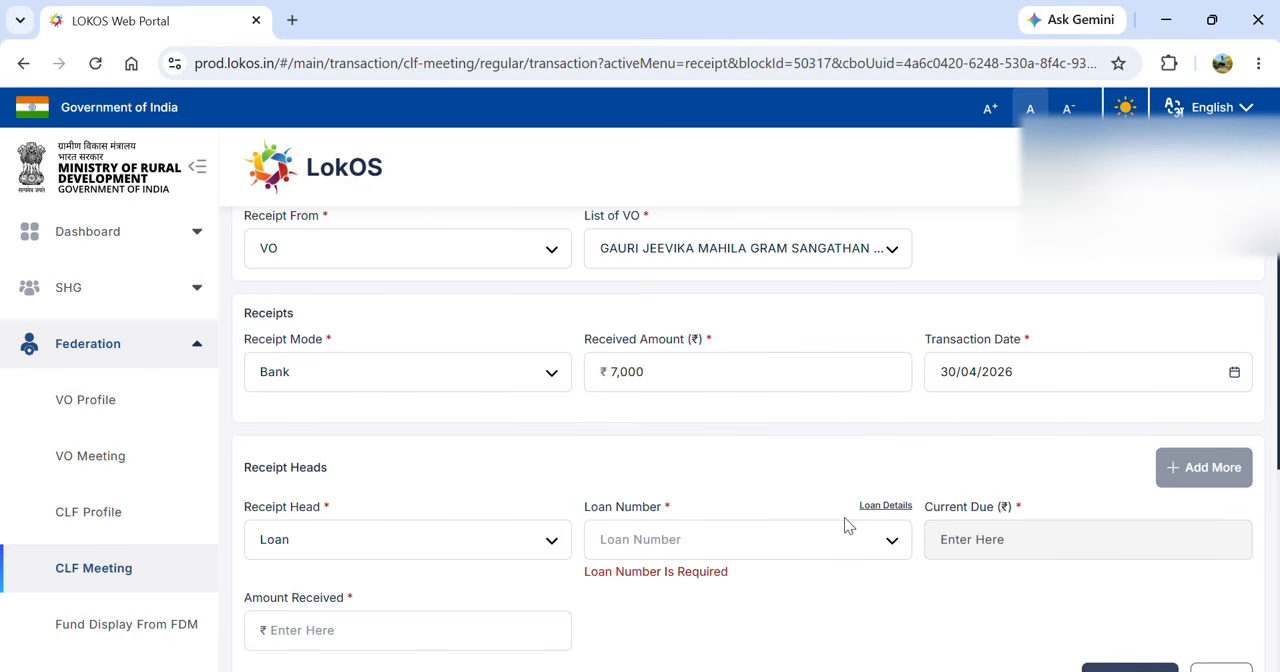
- Examine the loan details for the VO's loans 1, 9, 25 and 51, including fund source, outstanding and demand
click(884, 506)
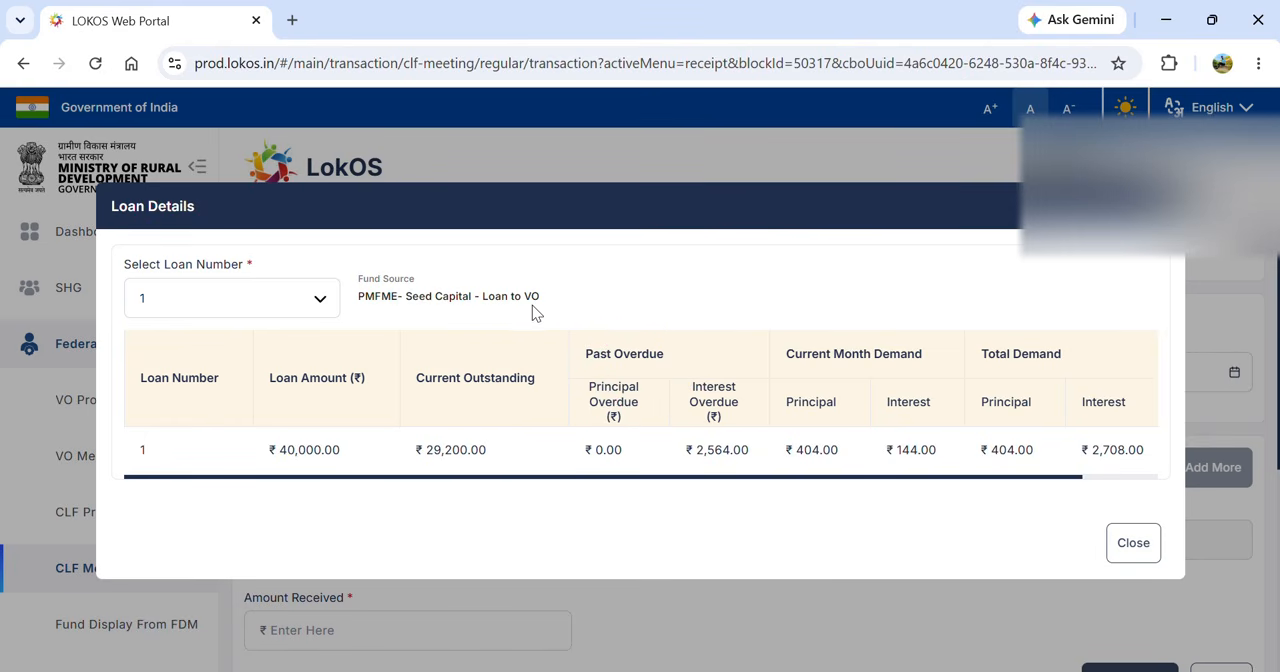
click(266, 302)
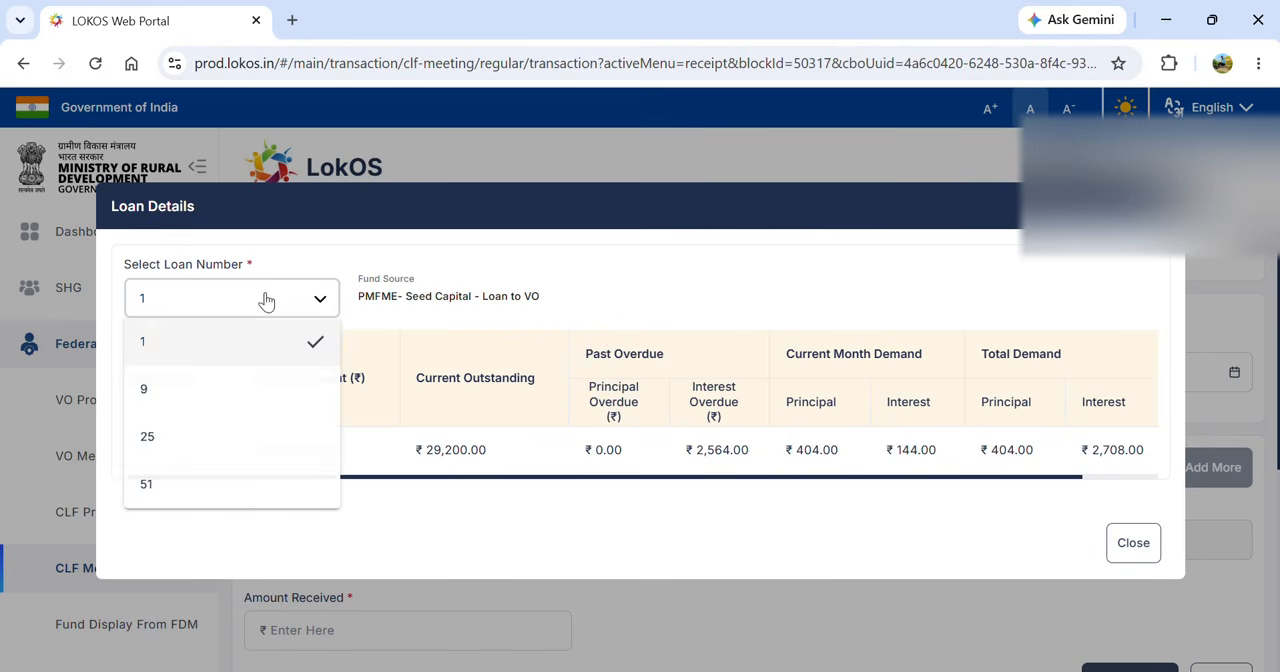
click(209, 392)
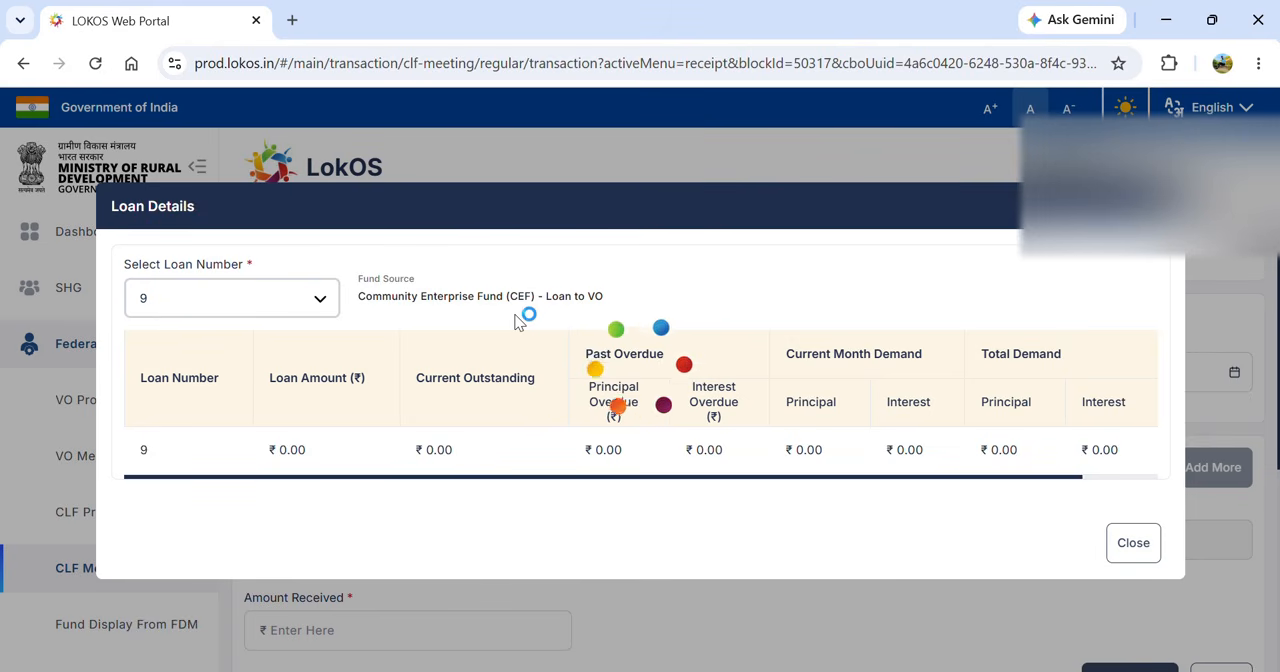
click(266, 306)
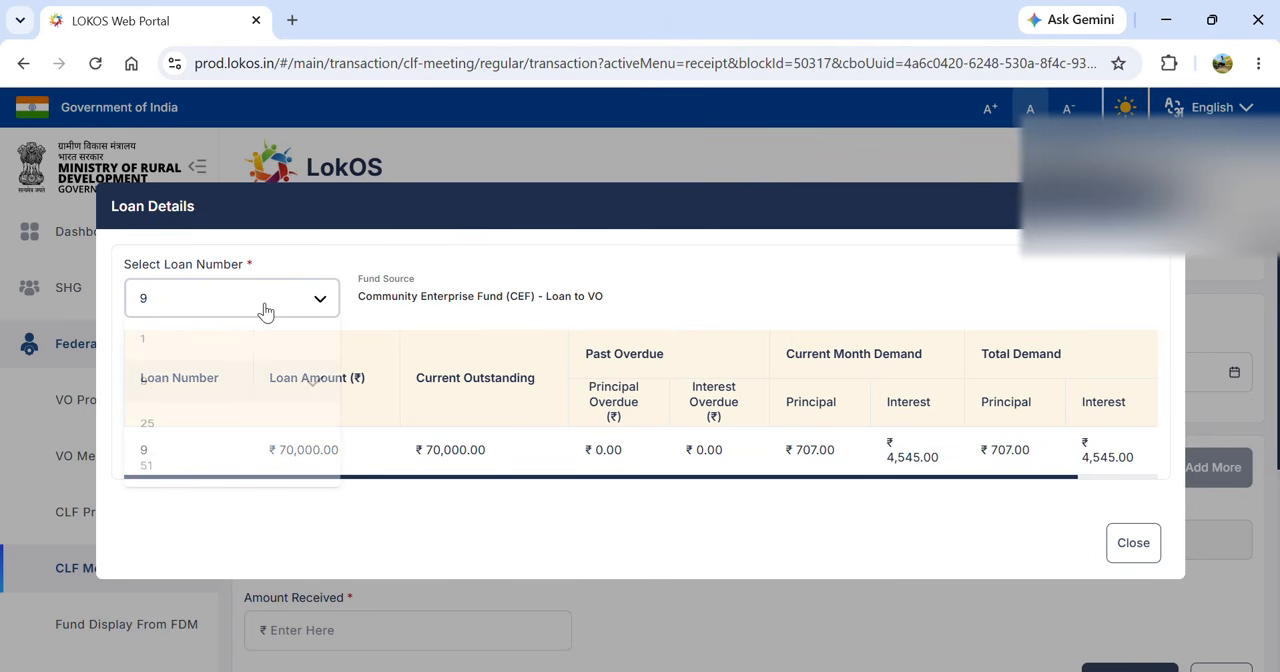
click(210, 448)
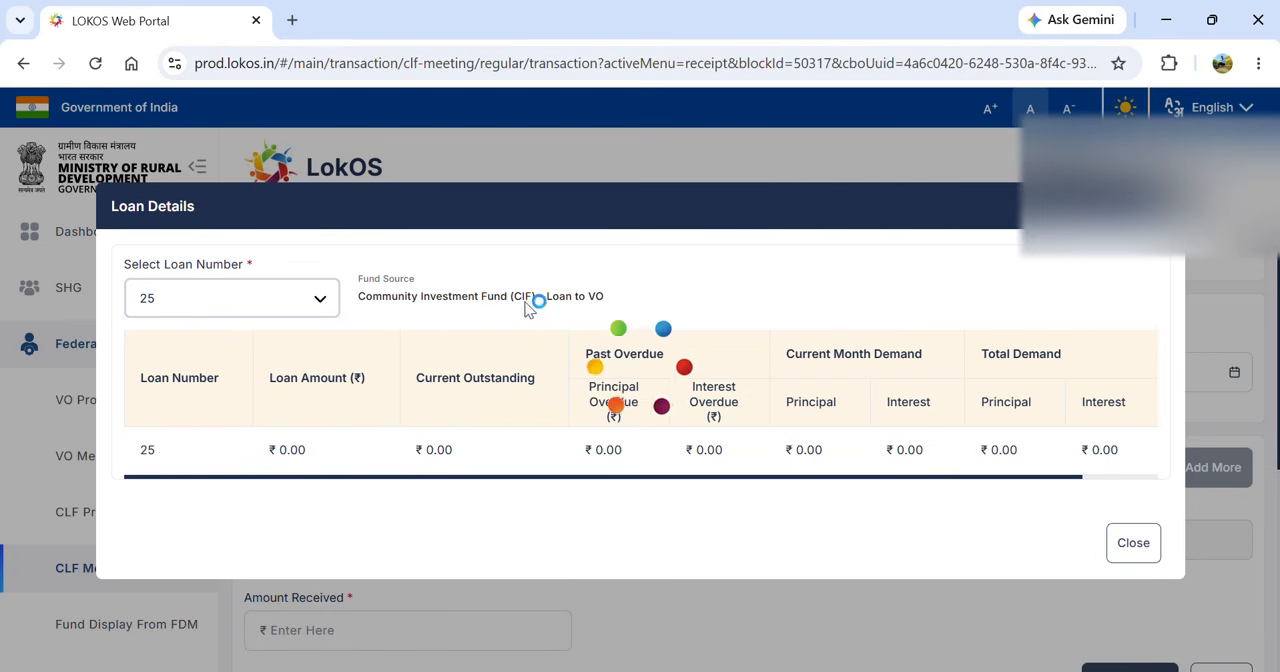
click(256, 312)
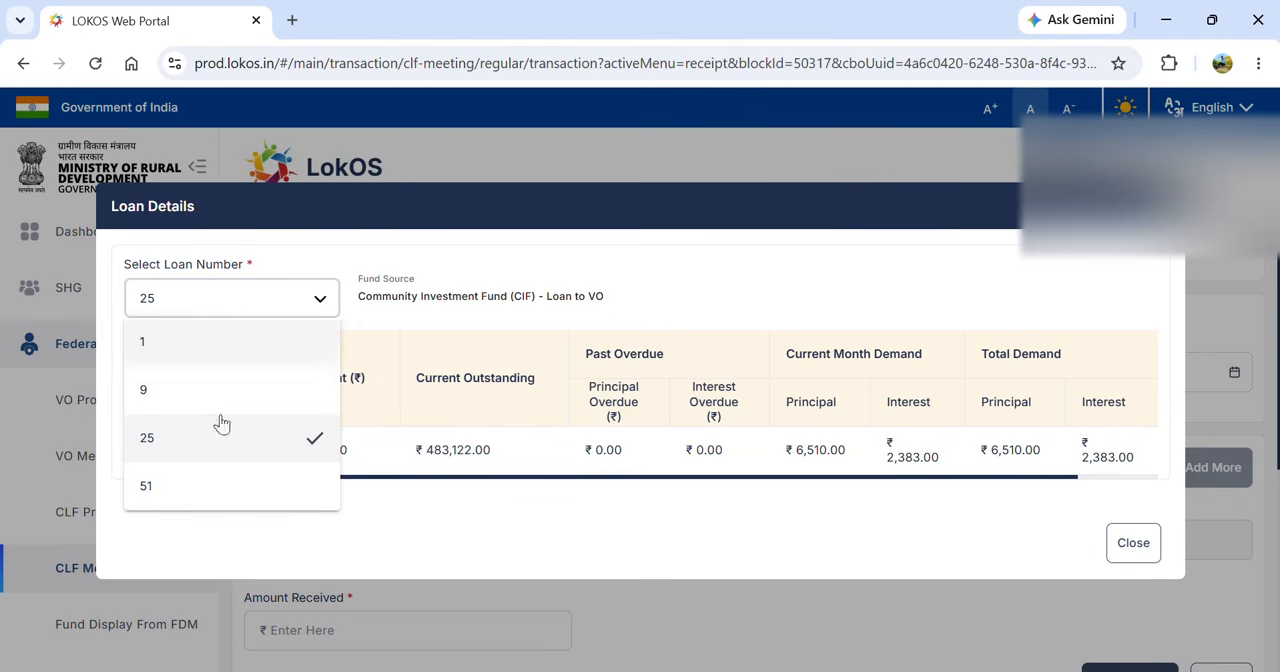
click(214, 497)
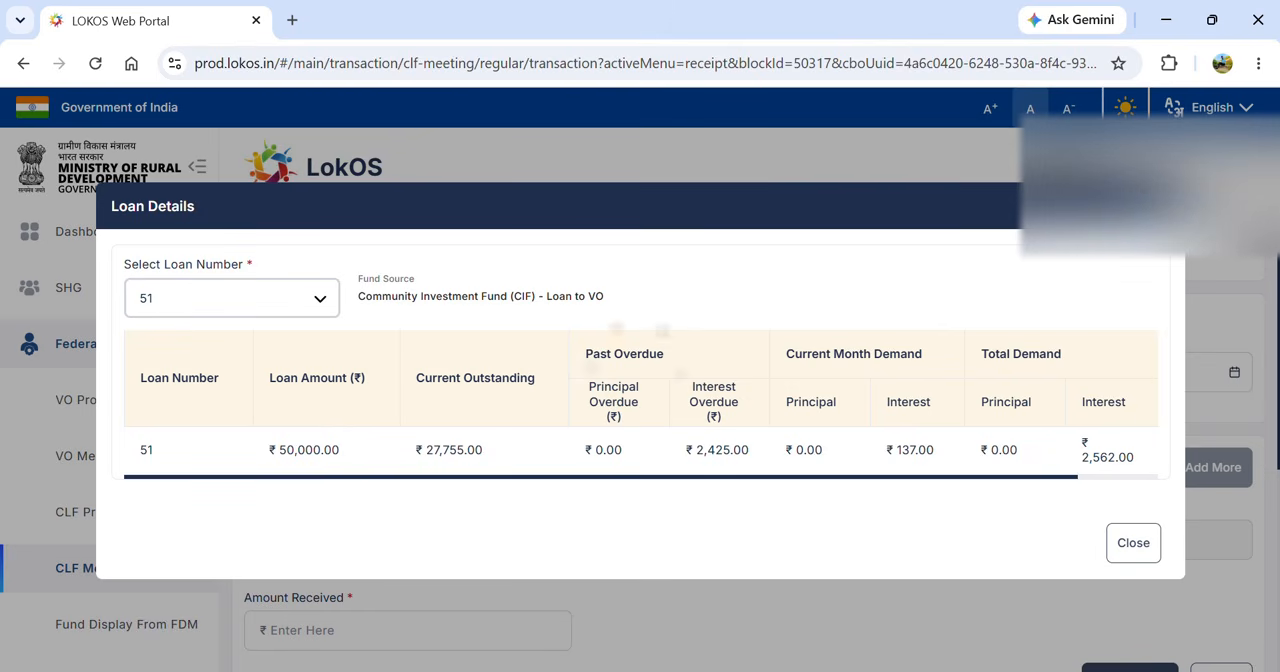
click(1160, 206)
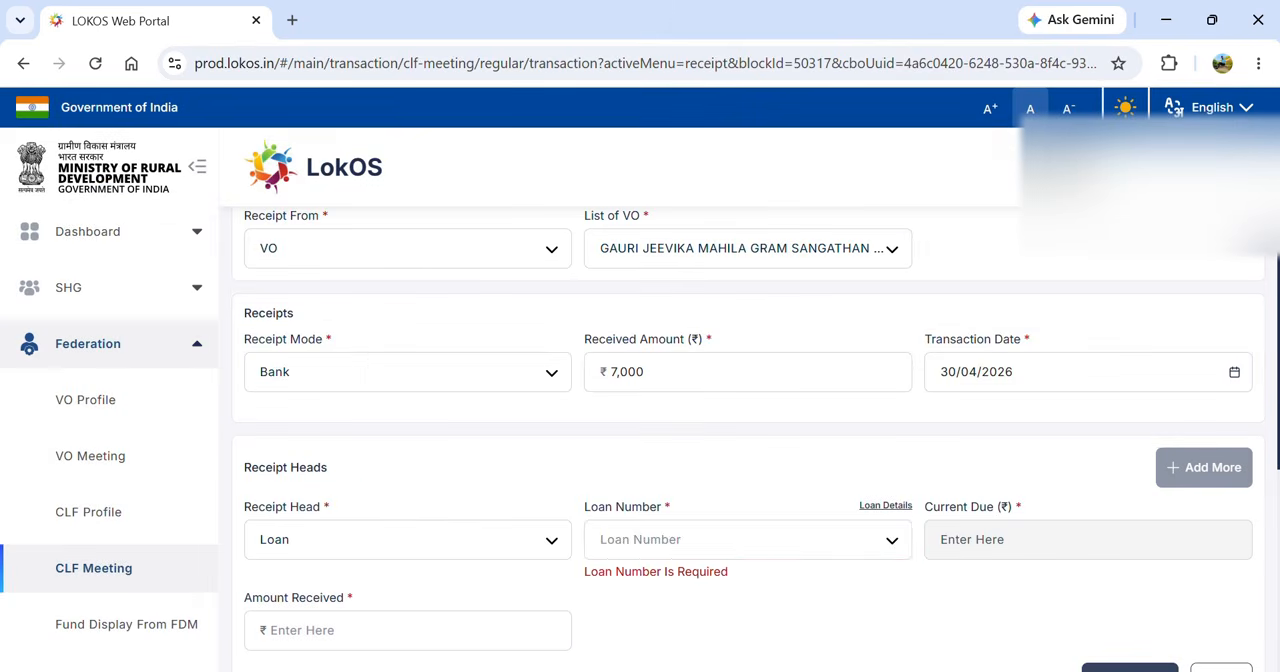
- Allocate the ₹7,000 received to the VO's loan number 1
click(737, 552)
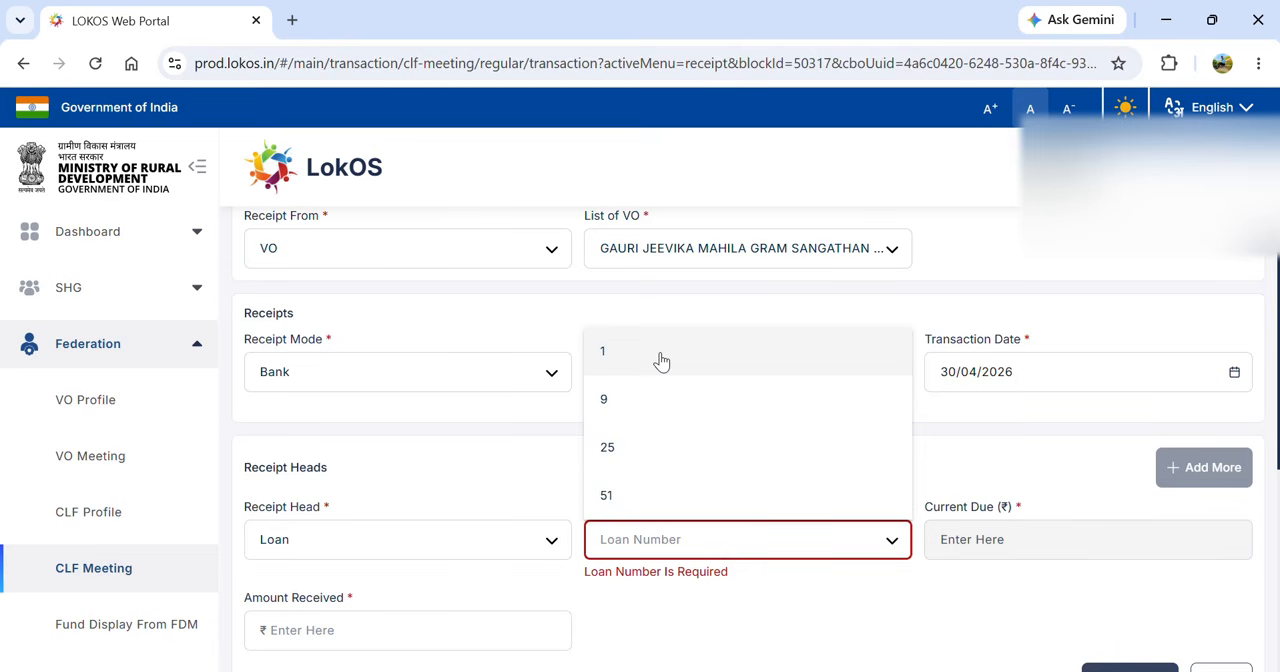
click(661, 360)
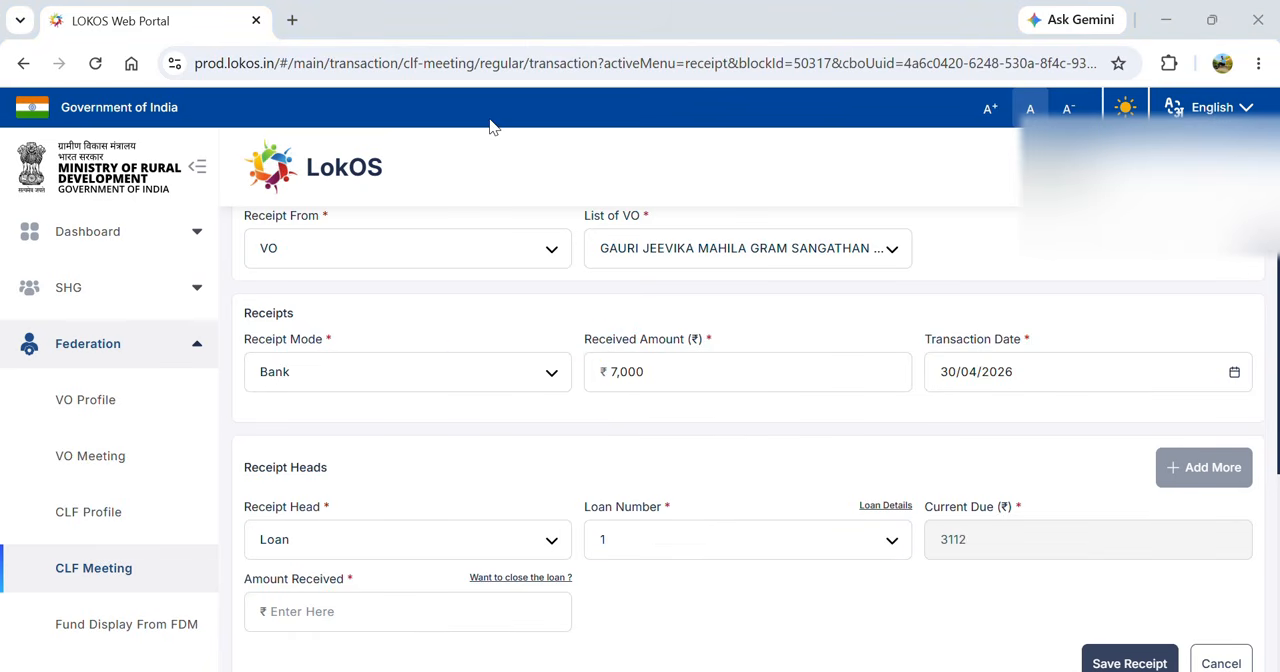
click(360, 611)
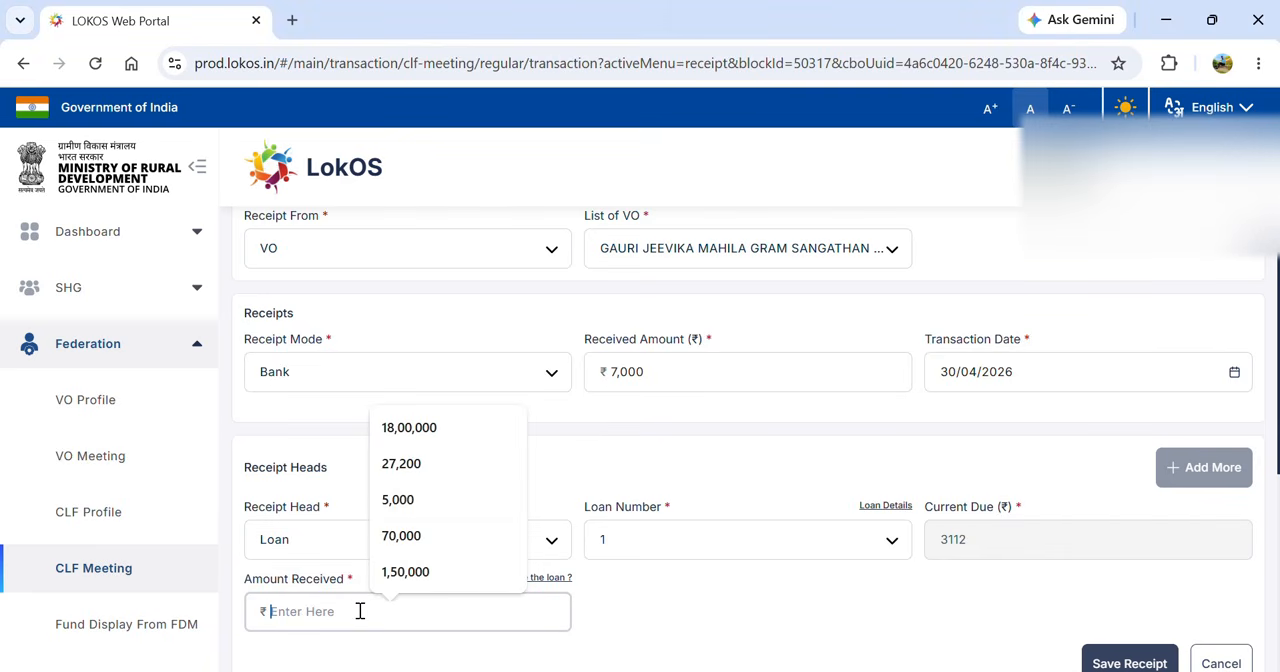
text(7,000)
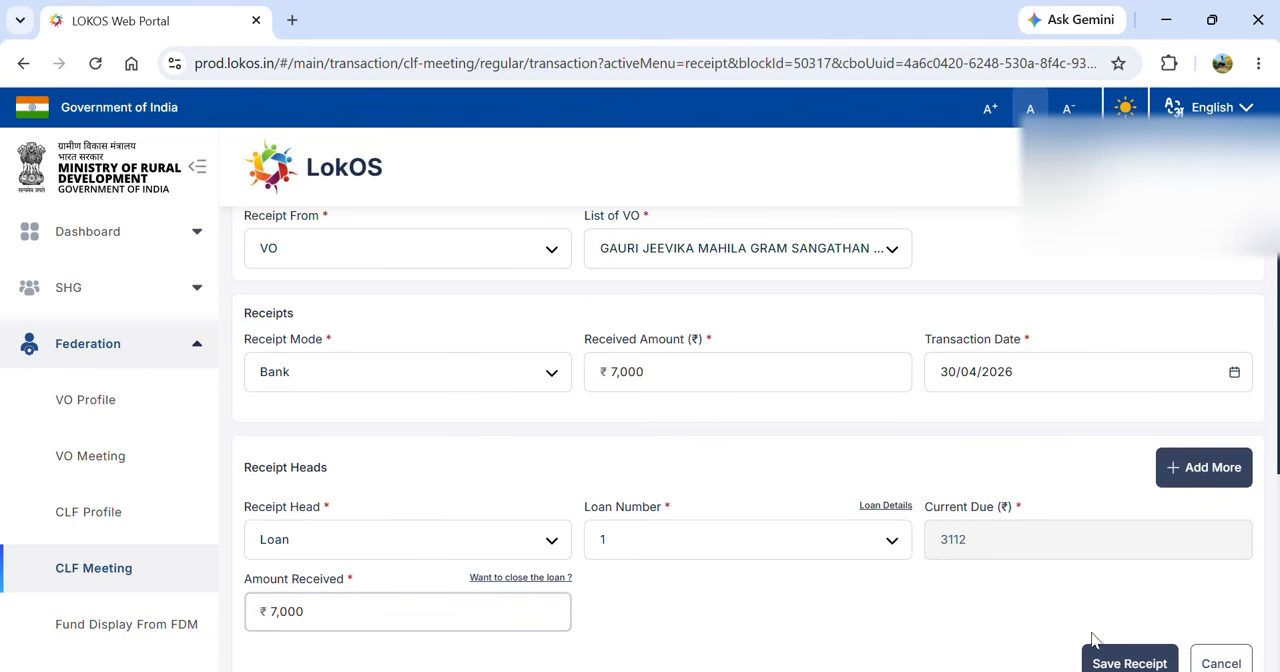
- Save the loan receipt as a cheque with its cheque number, receive date 24/04/2026 and the CLF's CBI bank account
click(1125, 662)
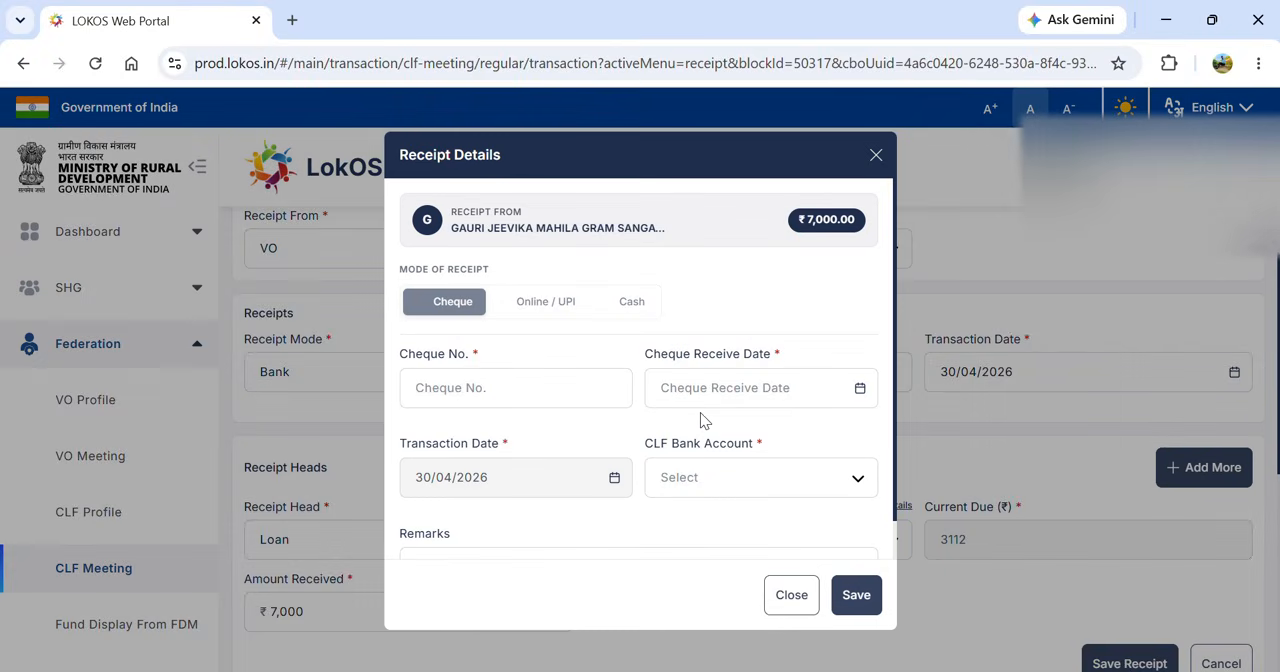
click(517, 387)
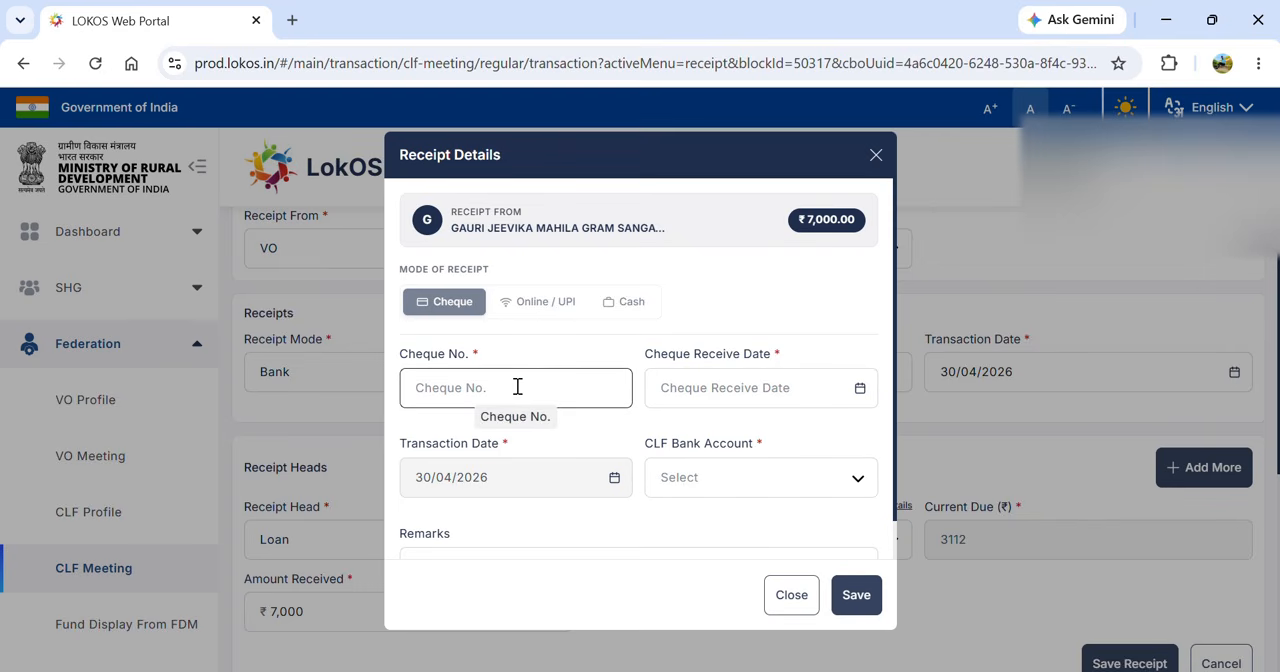
text(127)
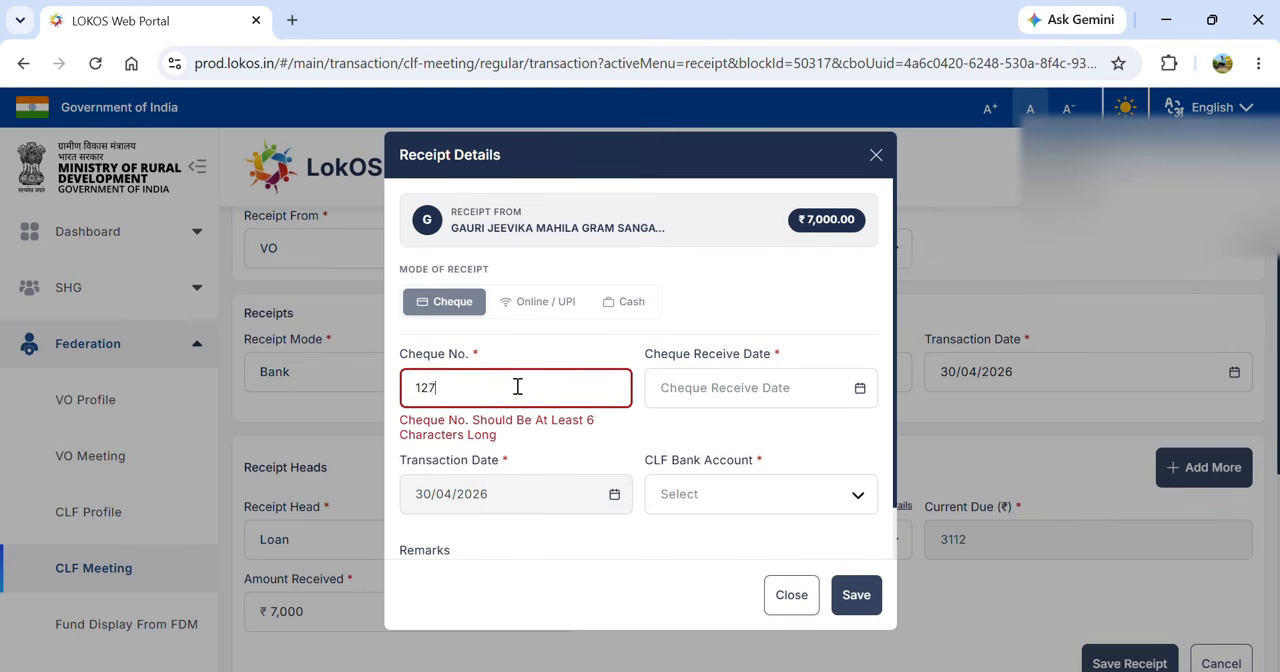
text(654)
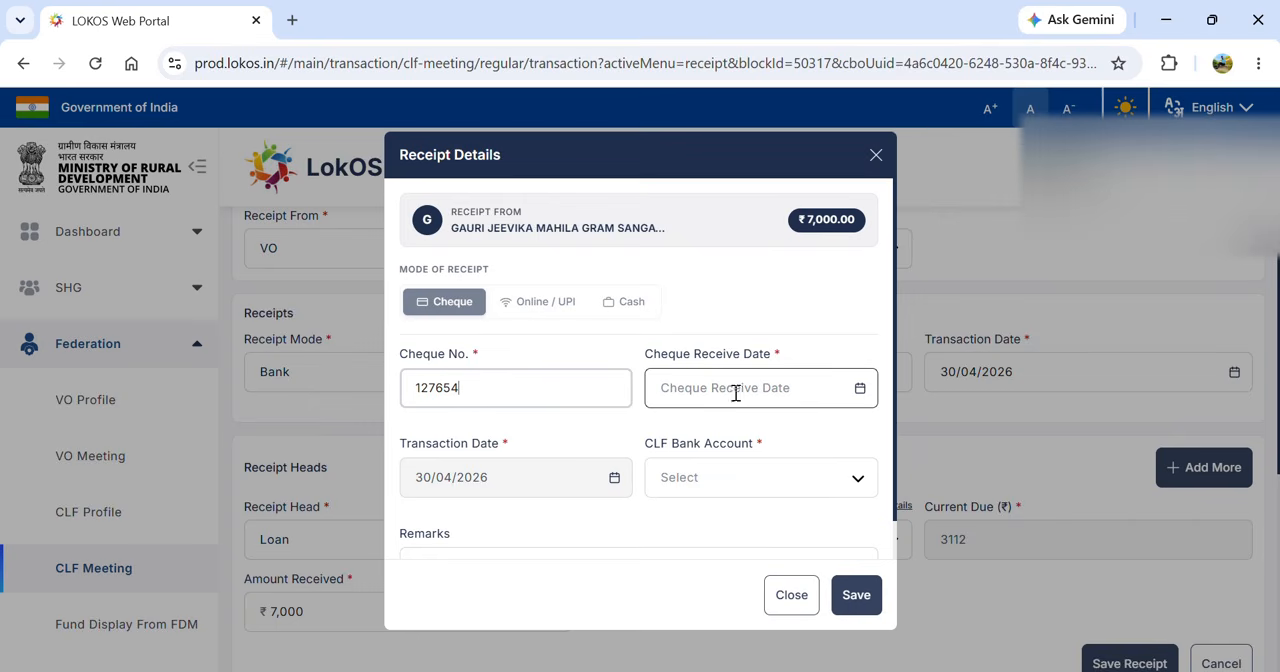
click(860, 390)
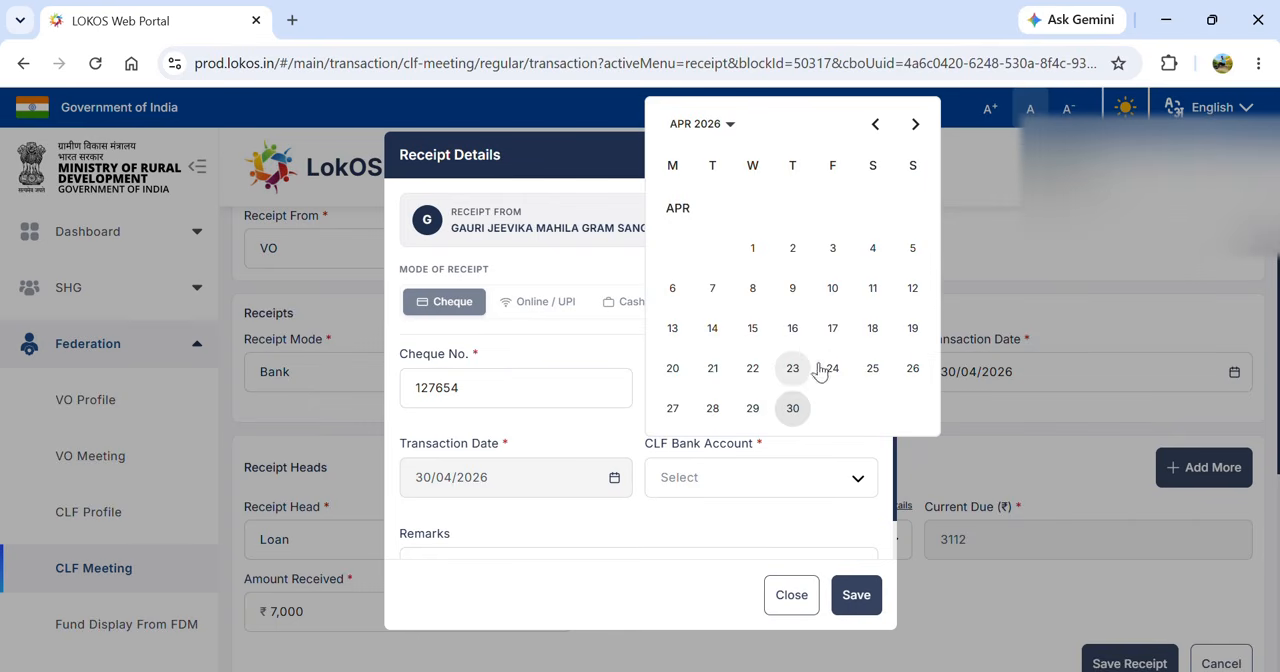
click(832, 368)
click(801, 478)
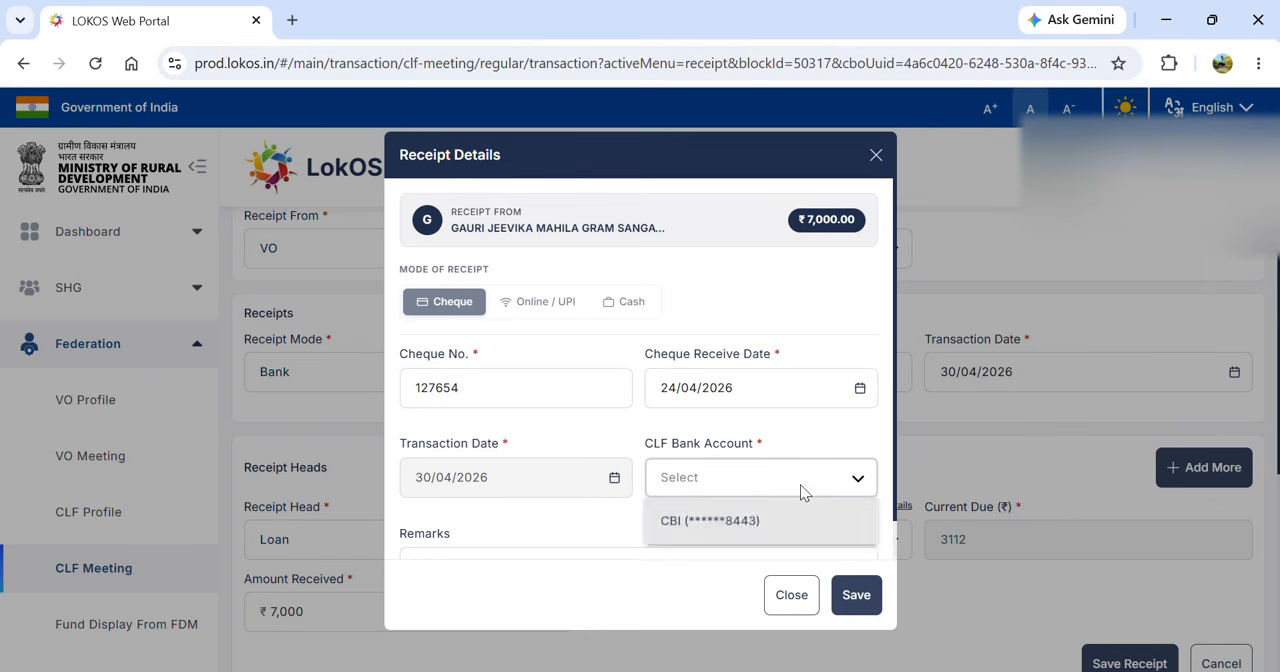
click(737, 520)
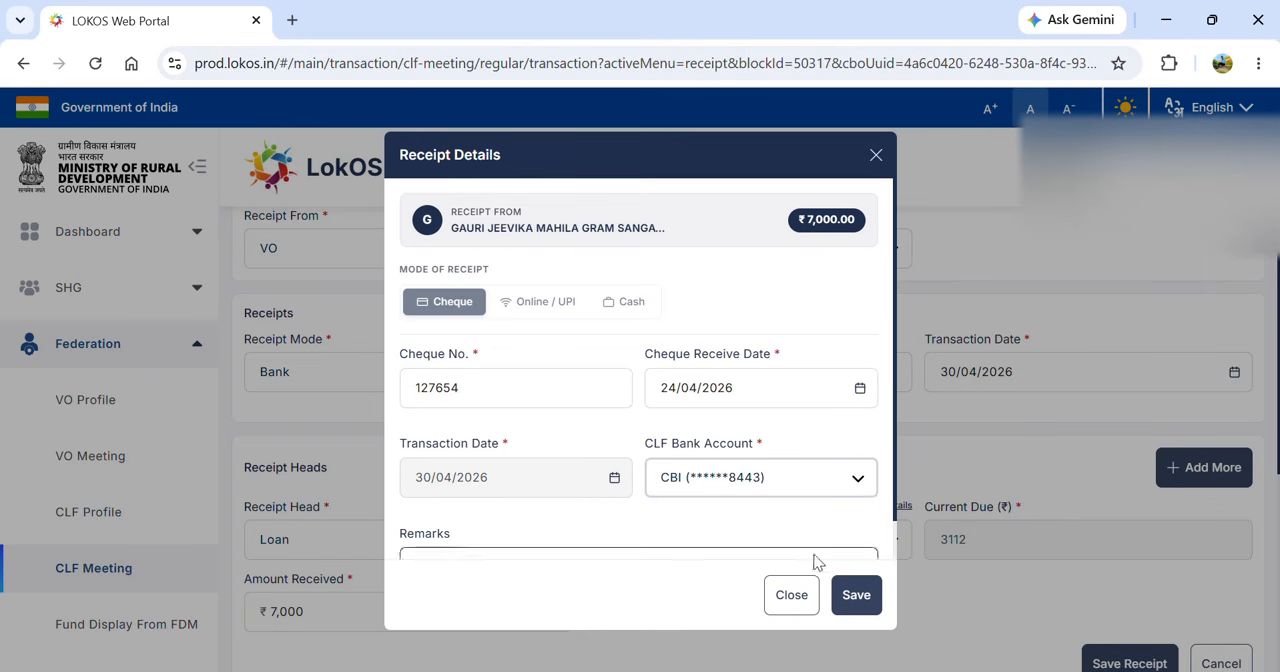
click(856, 595)
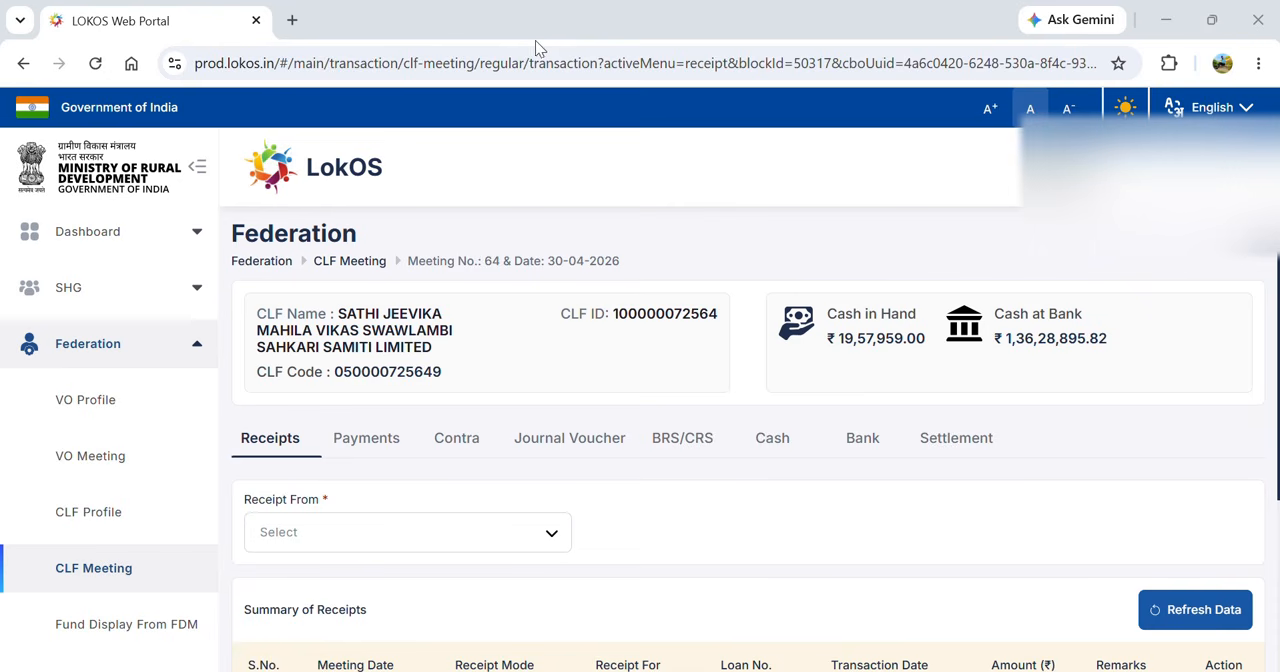
- Open the meeting's other payments and choose Others as the payment recipient type
click(369, 442)
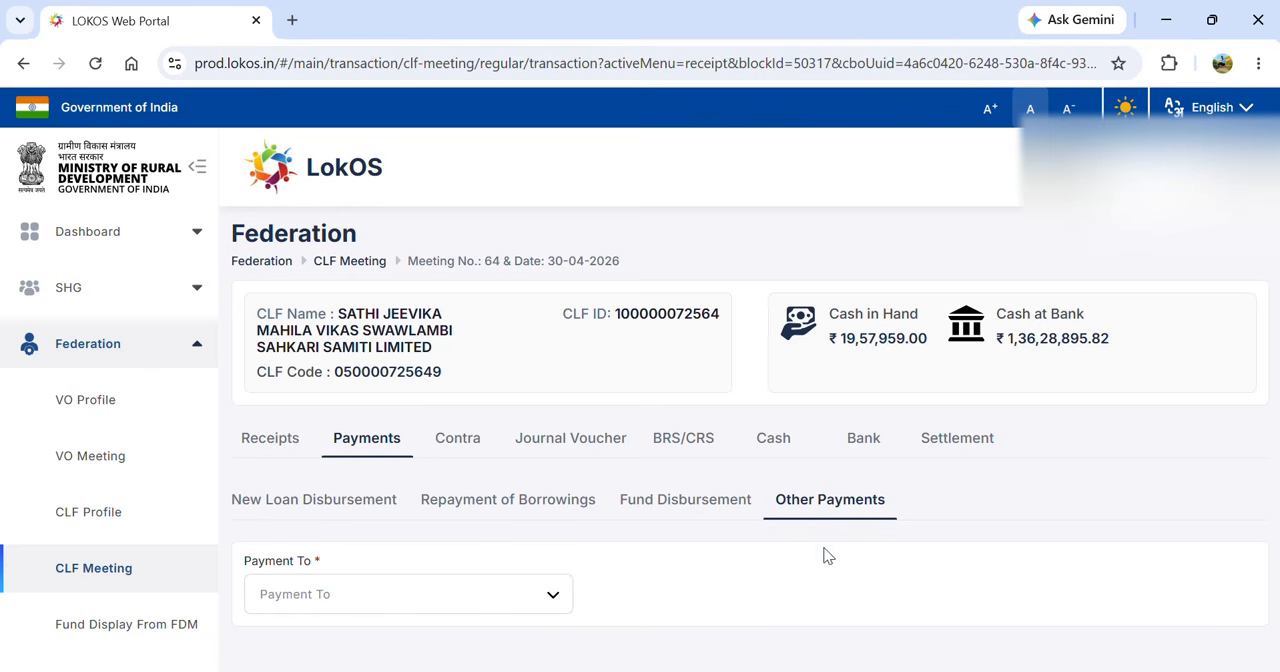
click(522, 605)
key(Down)
key(Down)
key(Down)
key(Down)
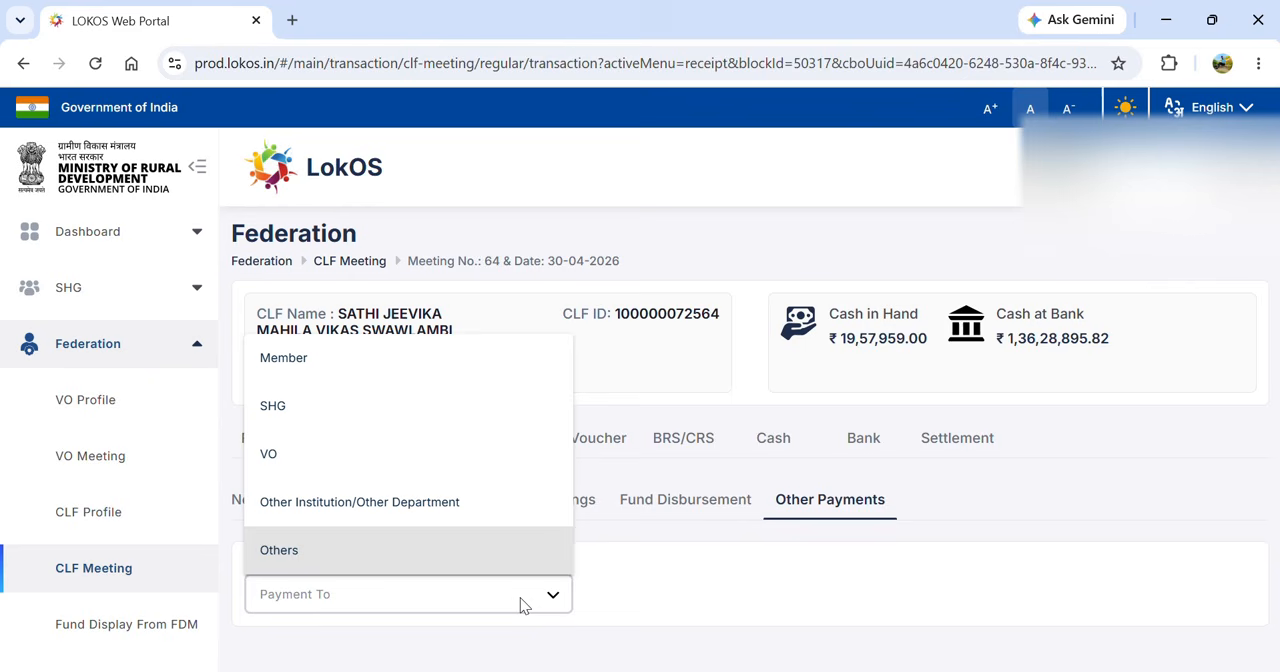
key(Return)
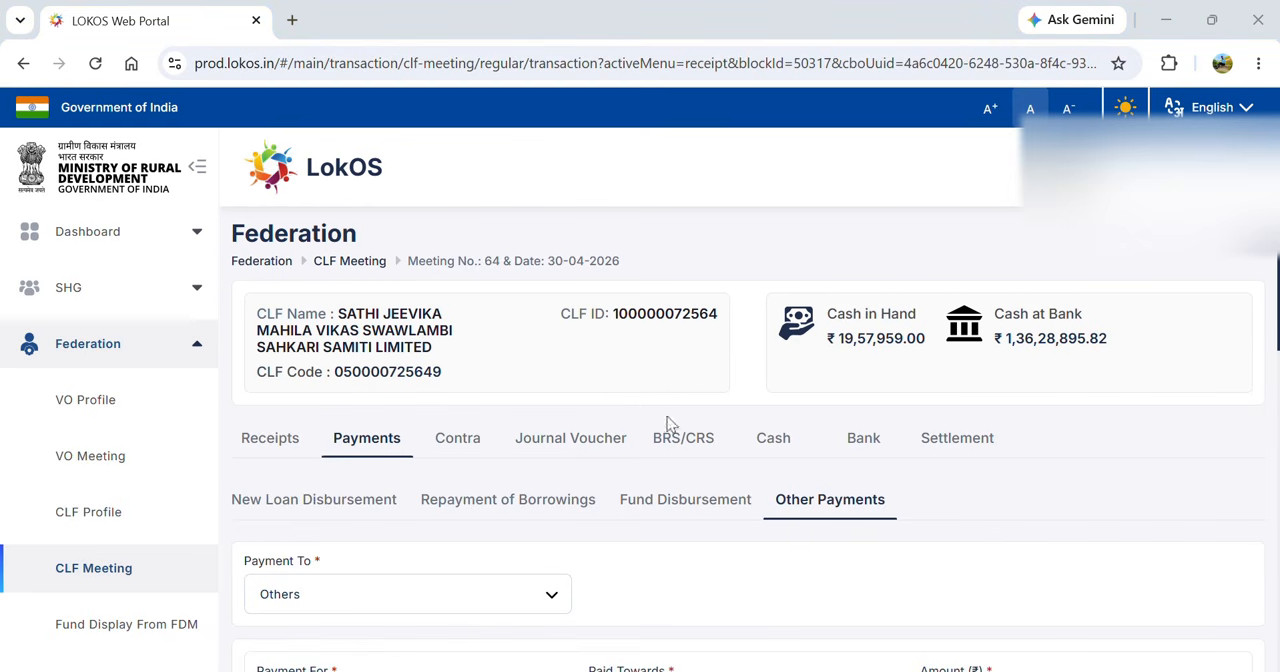
- Choose Furniture & Fixtures as the purpose of the payment
scroll(742, 548, down, 1)
scroll(742, 548, down, 3)
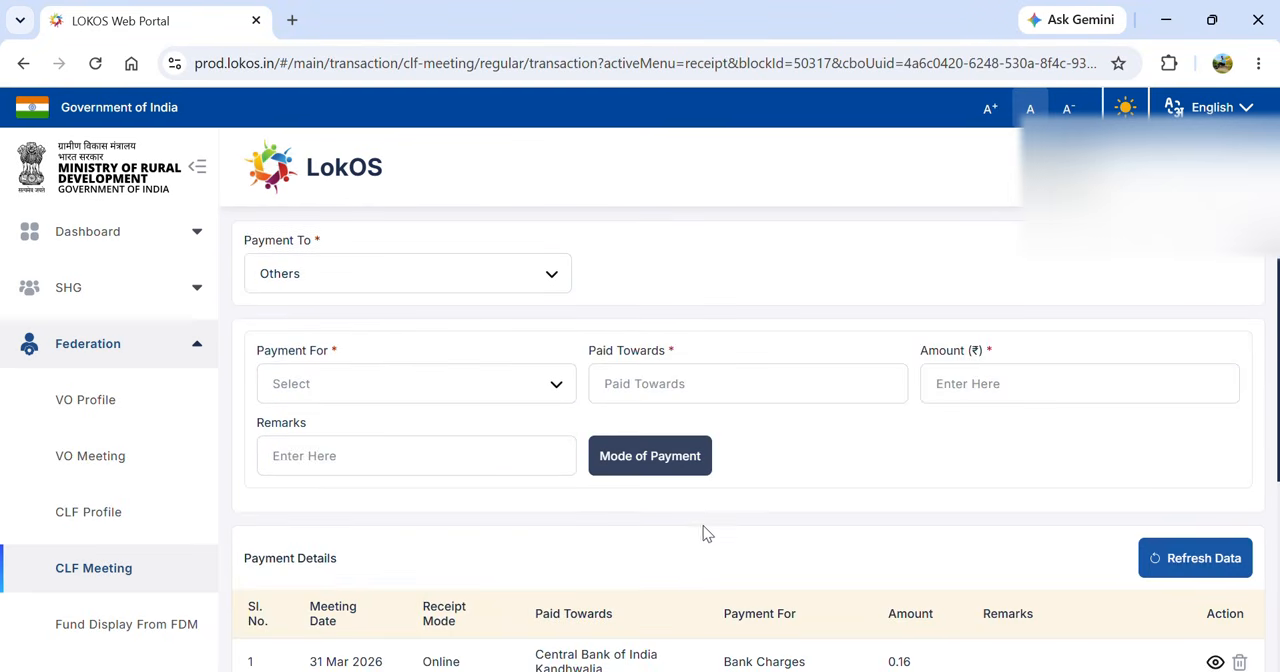
click(506, 394)
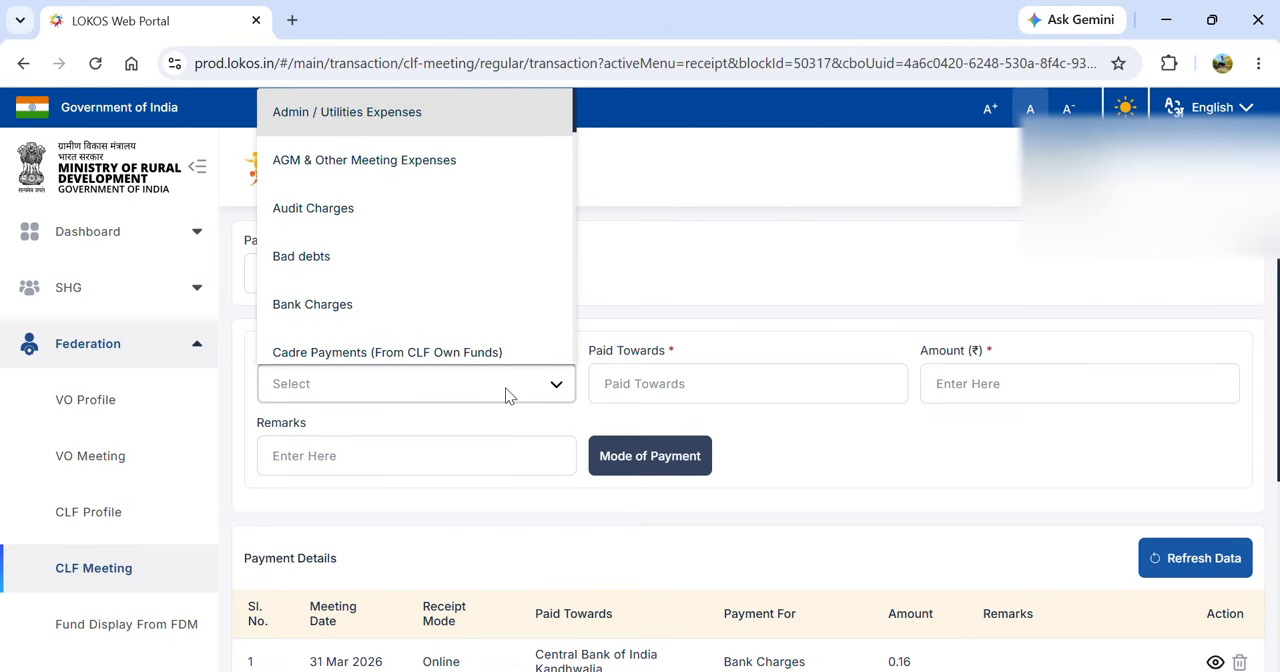
key(f)
key(Down)
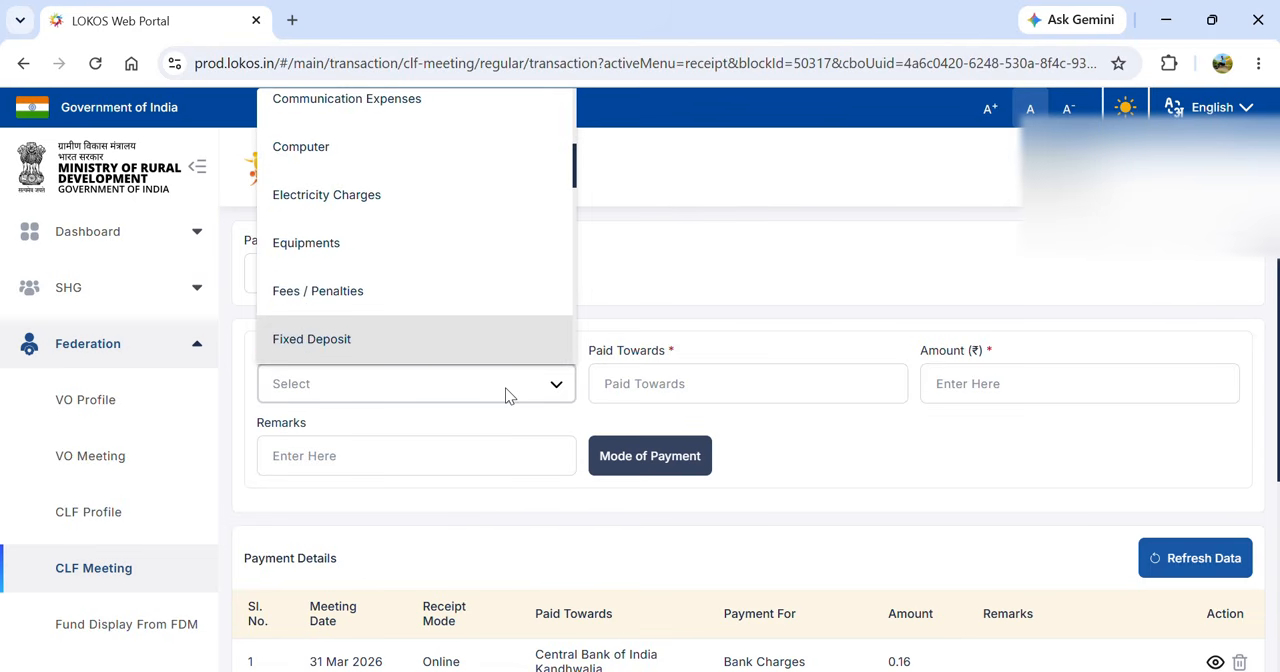
key(Down)
key(Return)
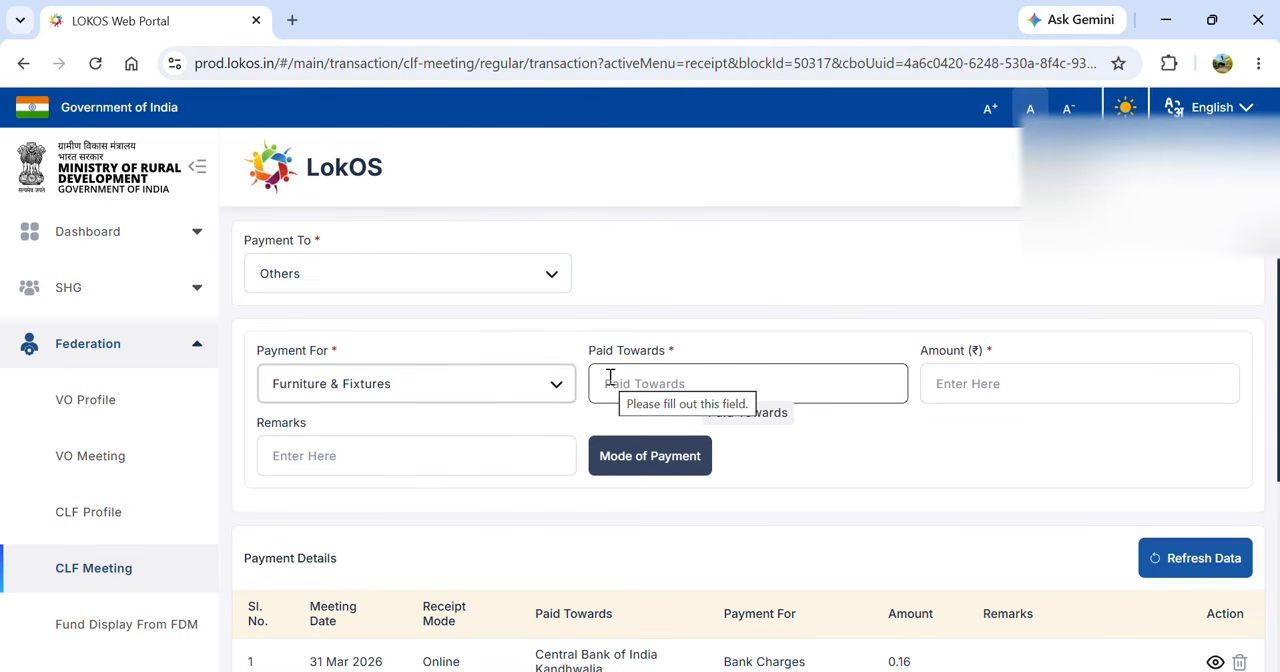
- Enter Vikash Furniture as the payee, an amount of ₹2100 and the remark "Chair Purchage"
click(649, 380)
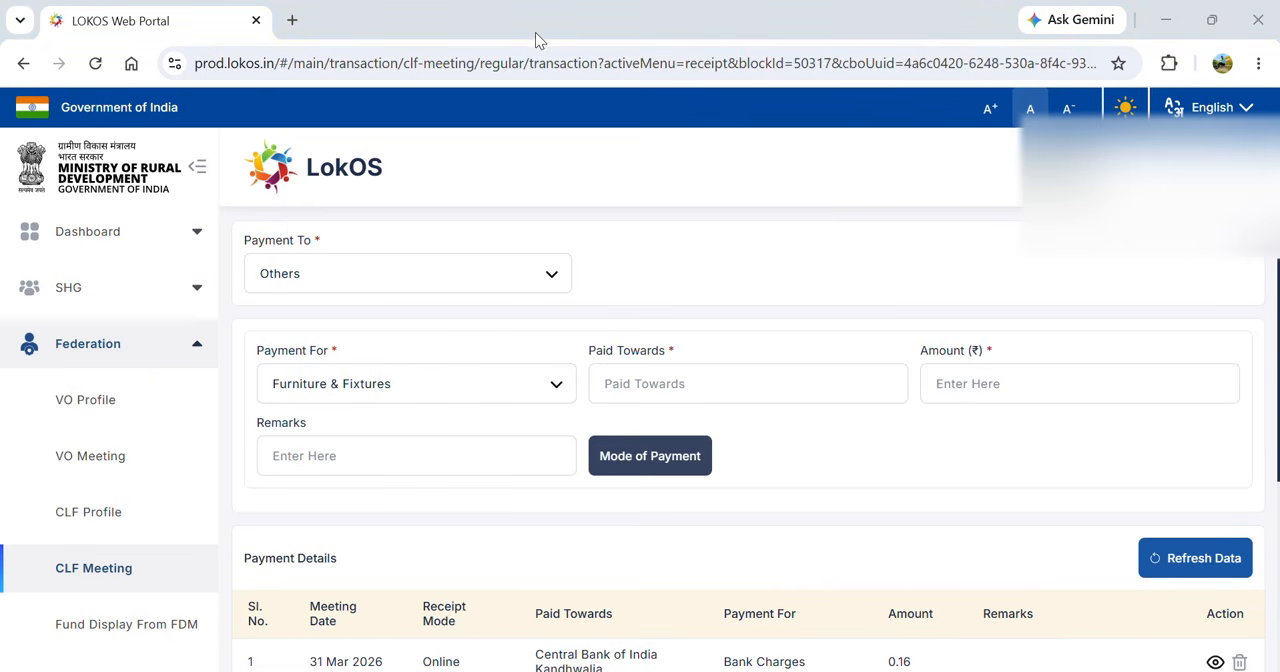
text(Vikash Furniture)
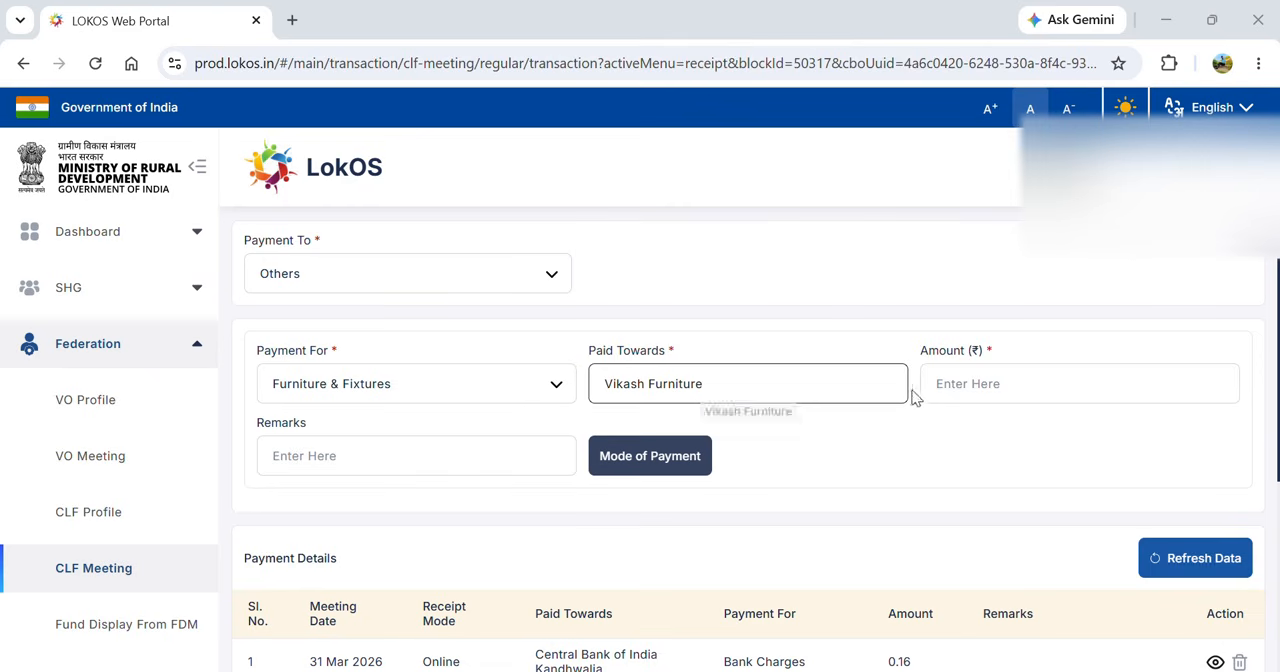
click(950, 392)
text(2100)
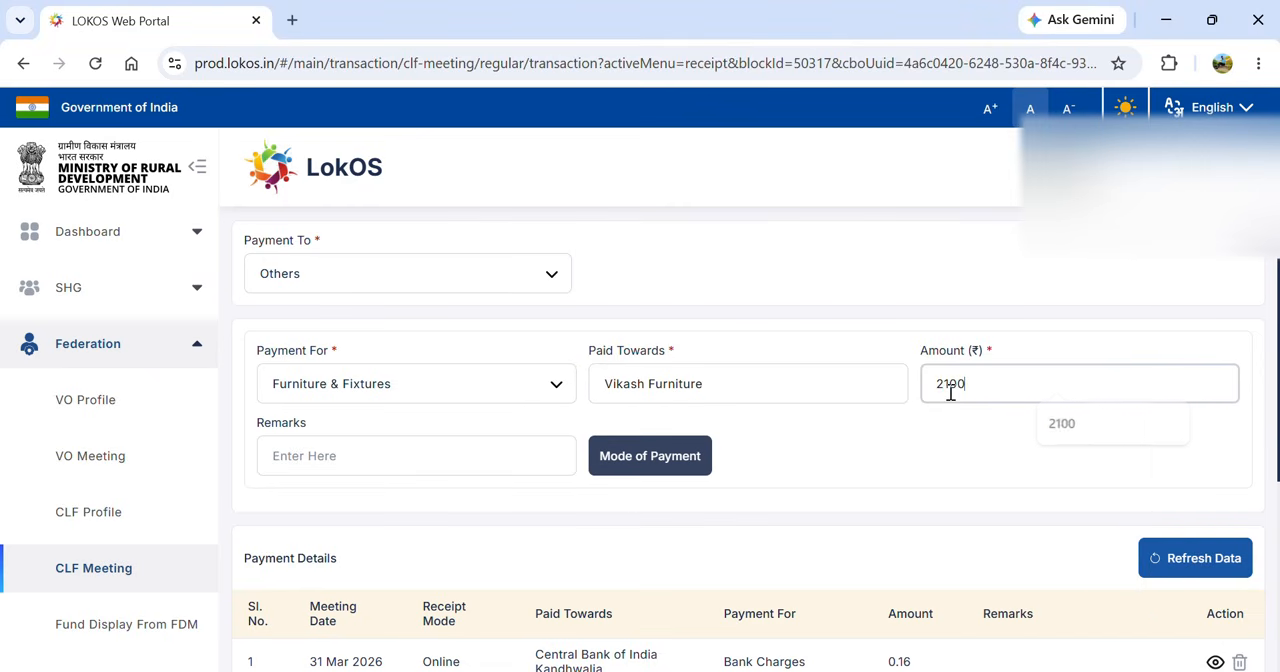
click(456, 462)
text(Chair)
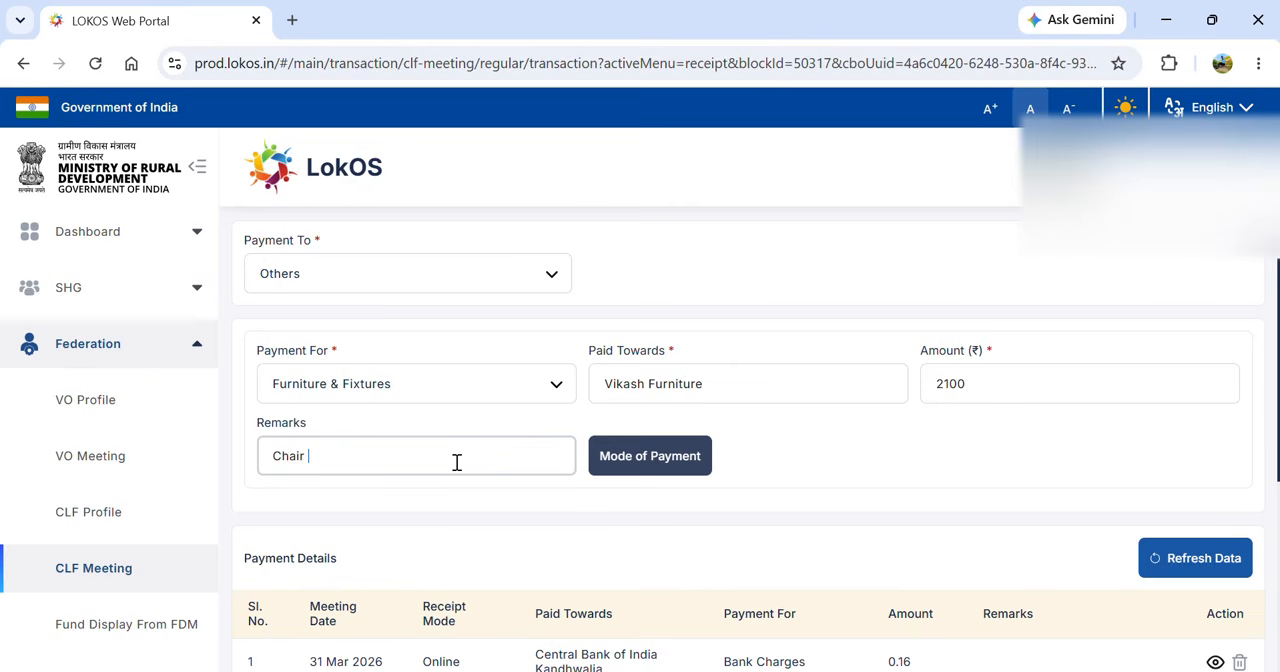
text( Purchage)
- Save the furniture payment as a cheque with its cheque number, receive date 30/04/2026 and the CLF's CBI bank account
click(655, 466)
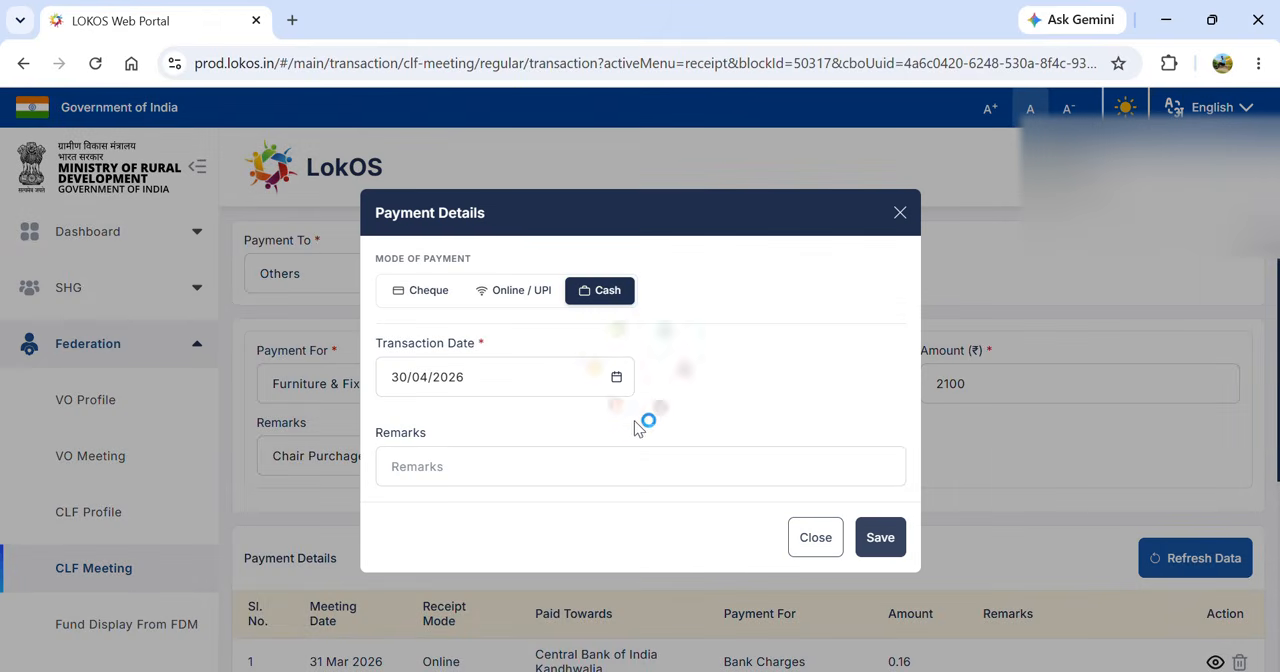
click(436, 311)
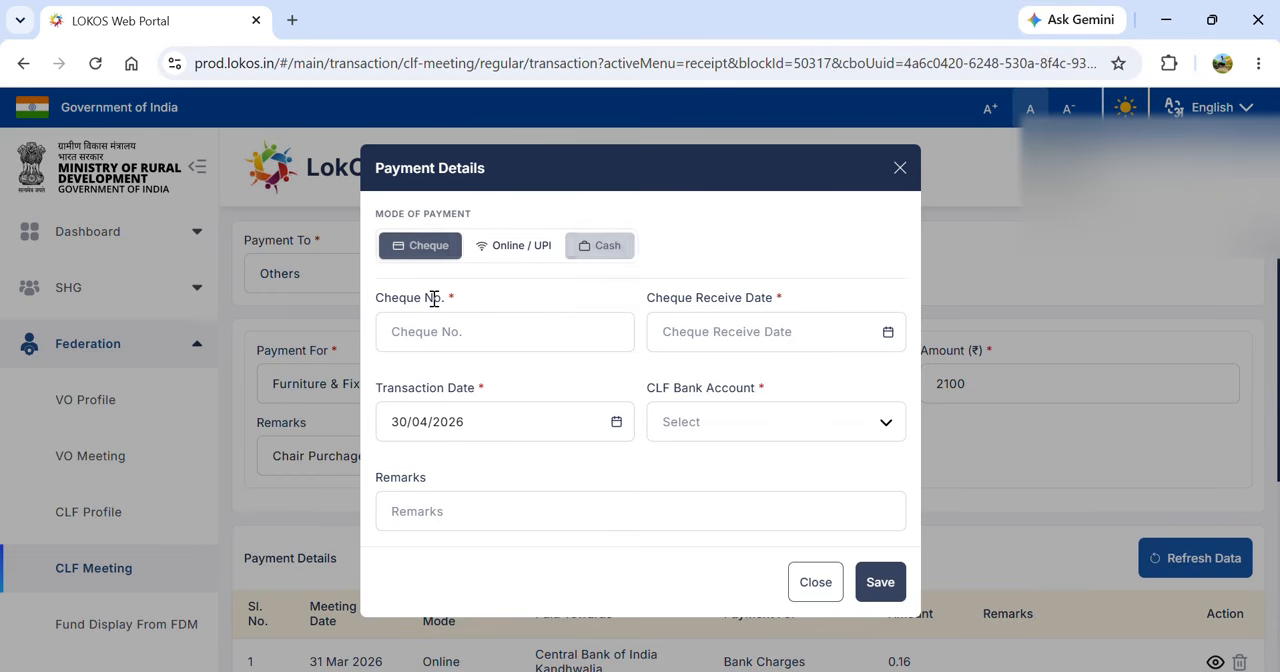
click(443, 334)
click(453, 336)
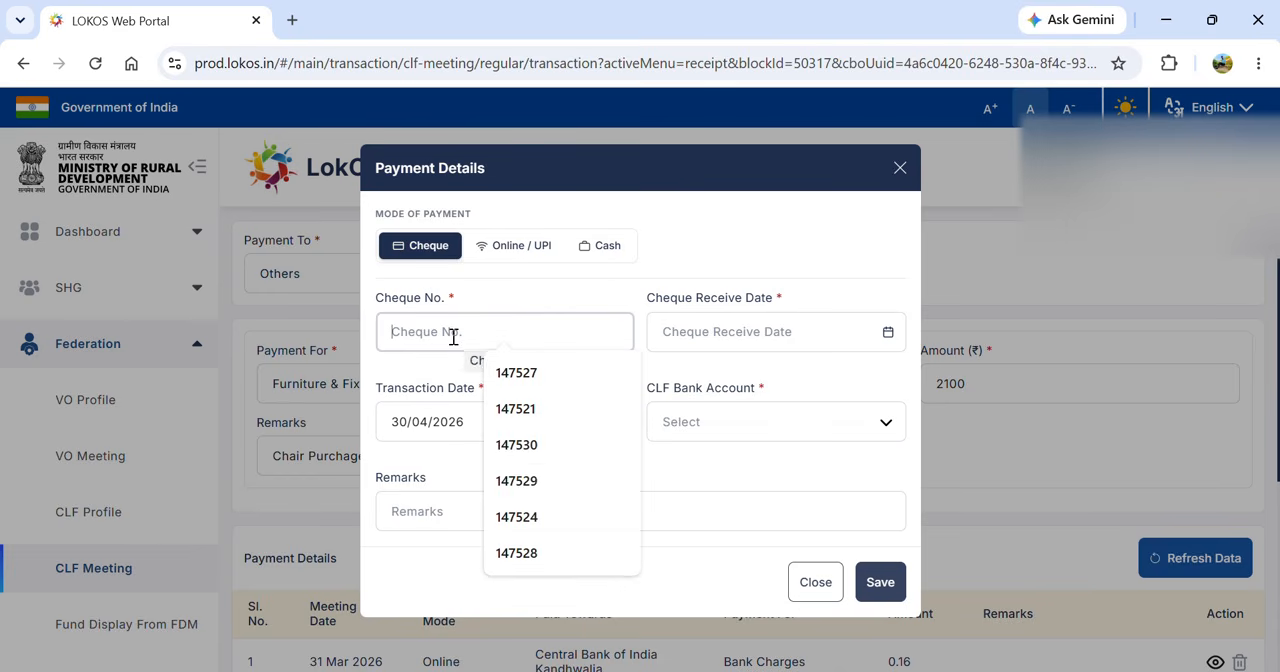
text(12)
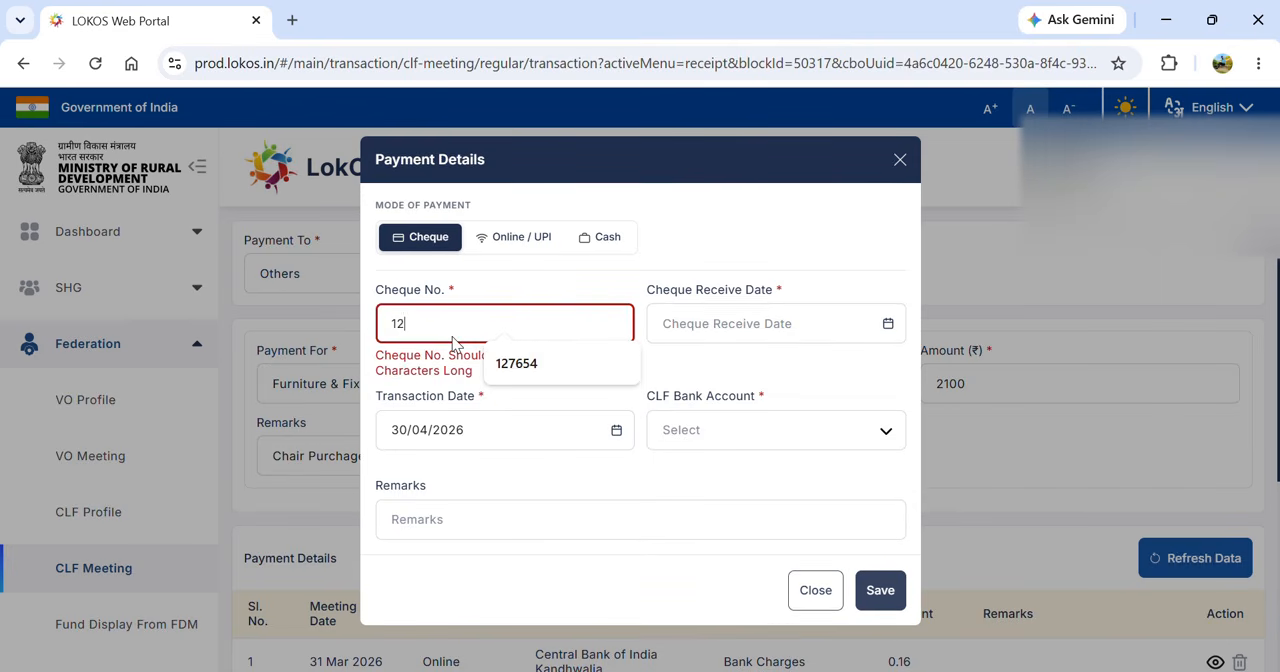
text(8765)
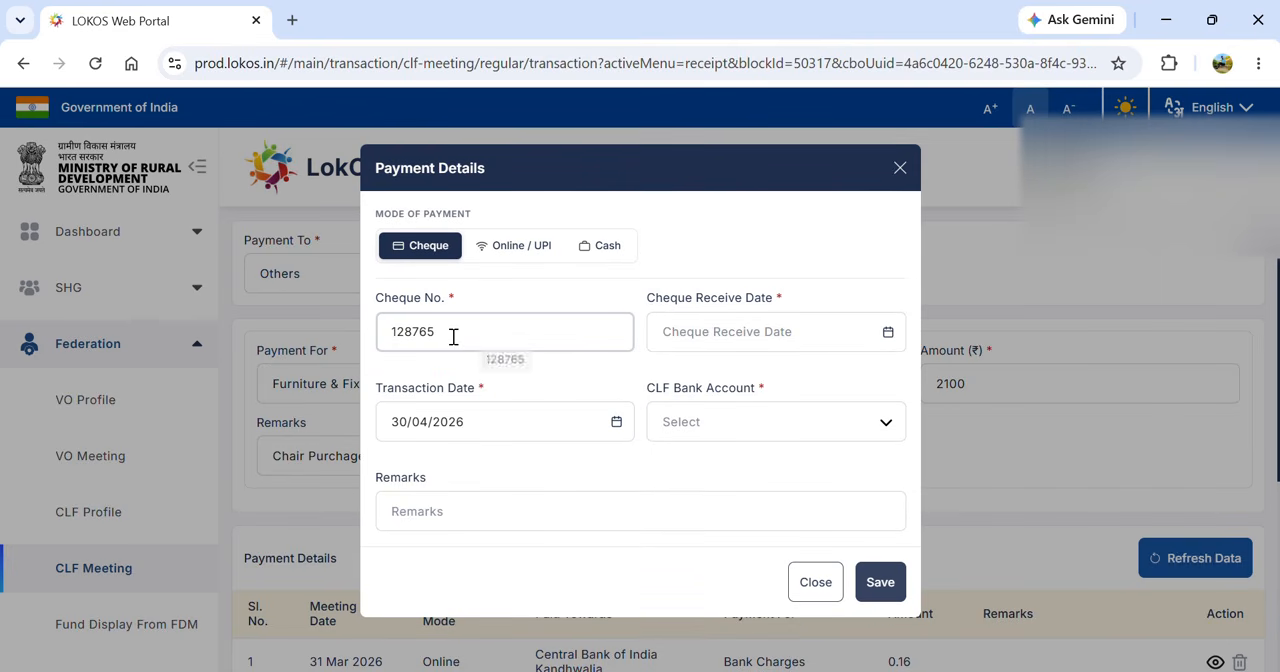
click(888, 333)
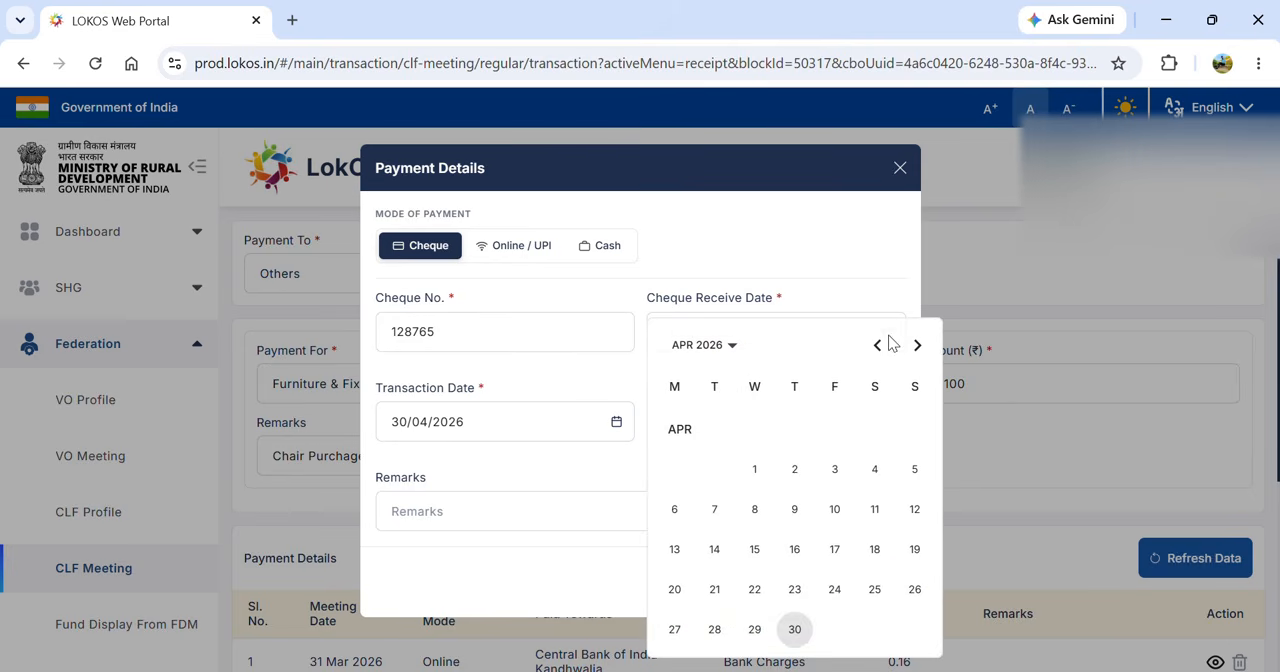
click(800, 633)
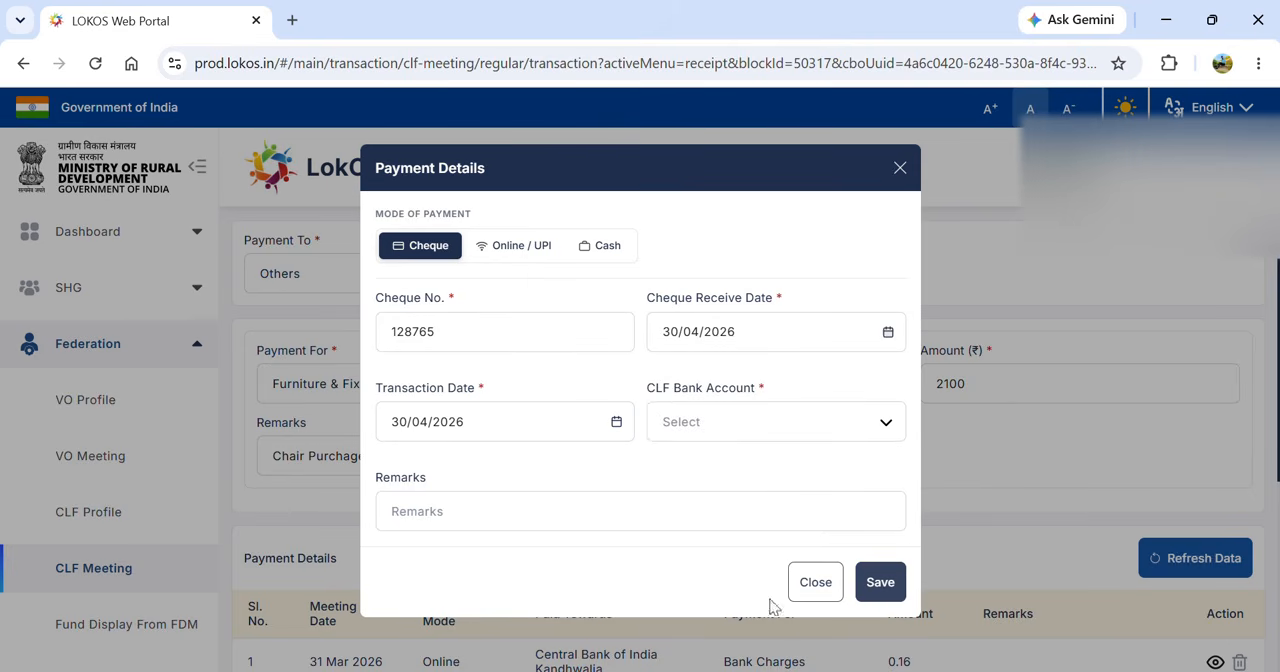
click(757, 436)
click(714, 463)
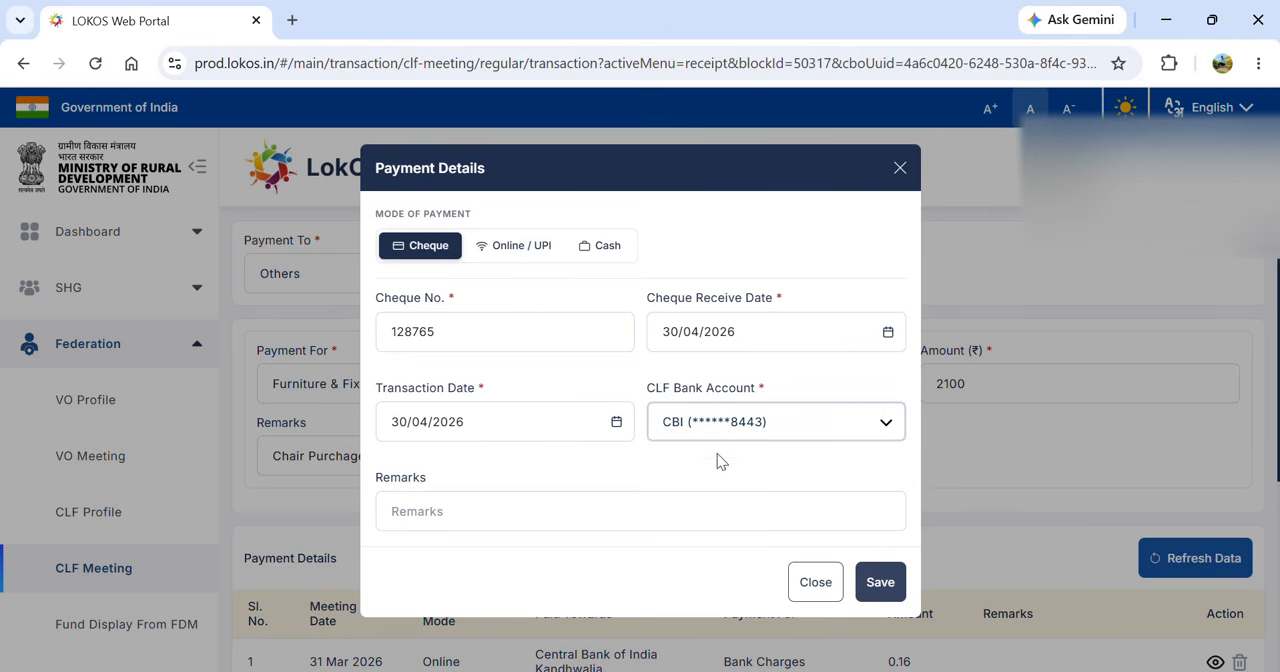
click(880, 582)
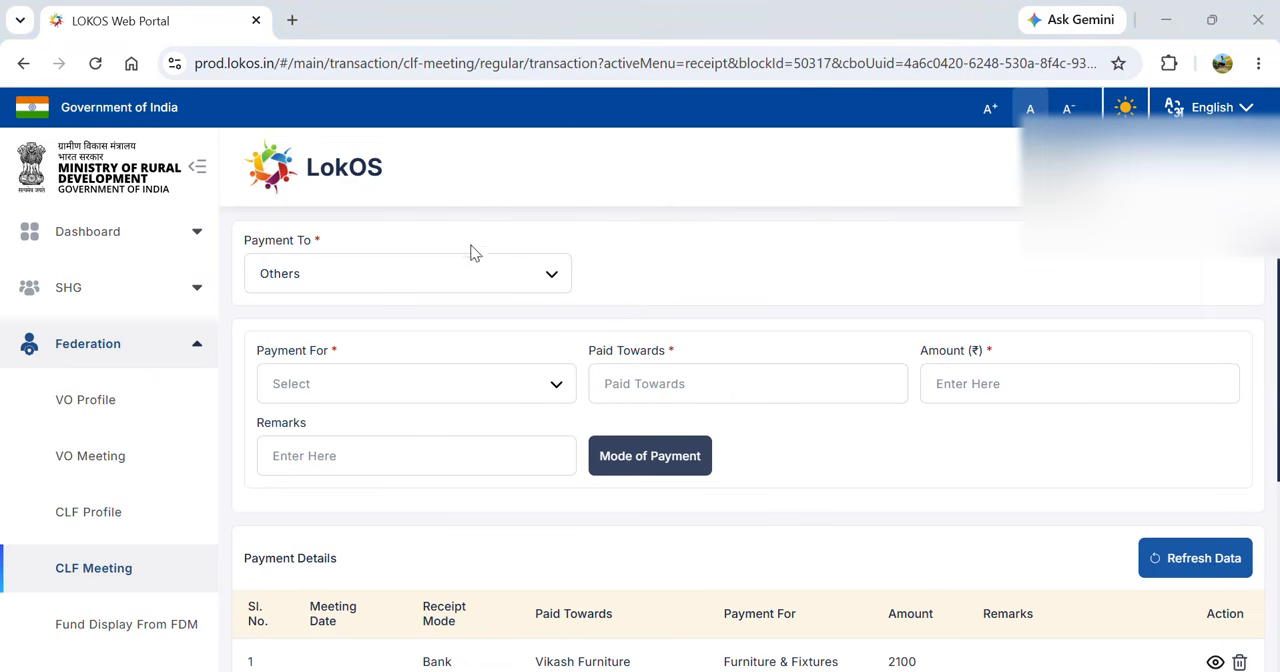
- Record a ₹500 cash payment for Admin / Utilities Expenses, entering the payee's full name
click(510, 386)
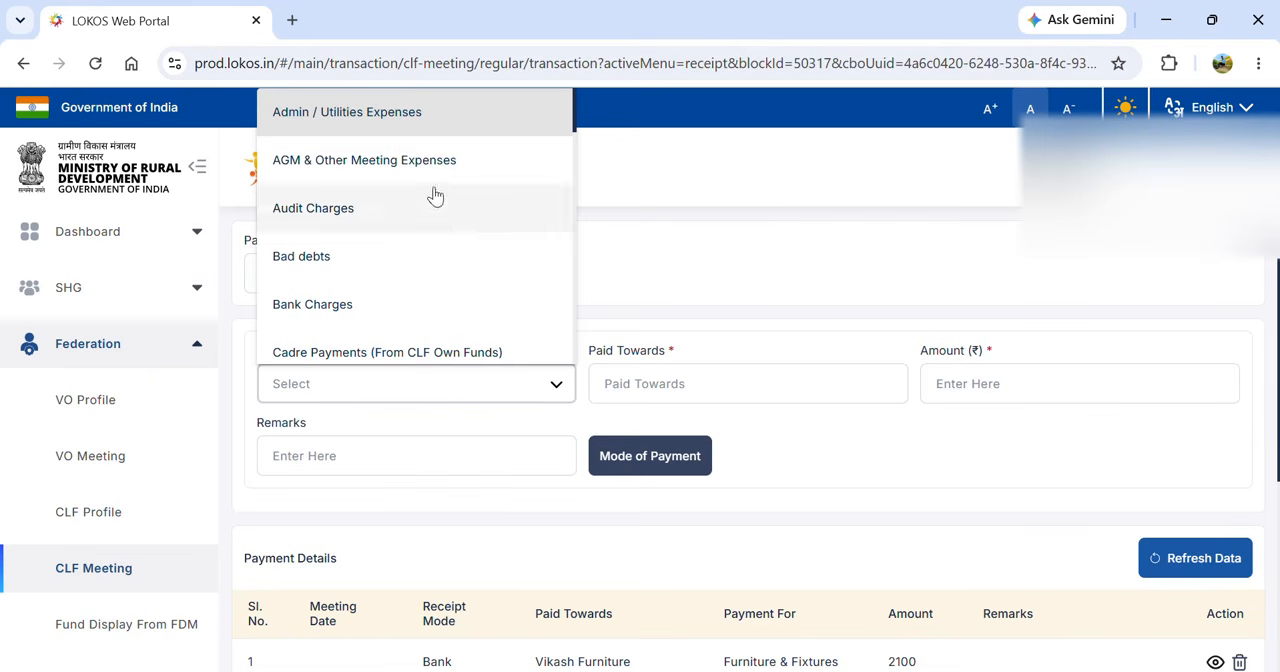
click(408, 127)
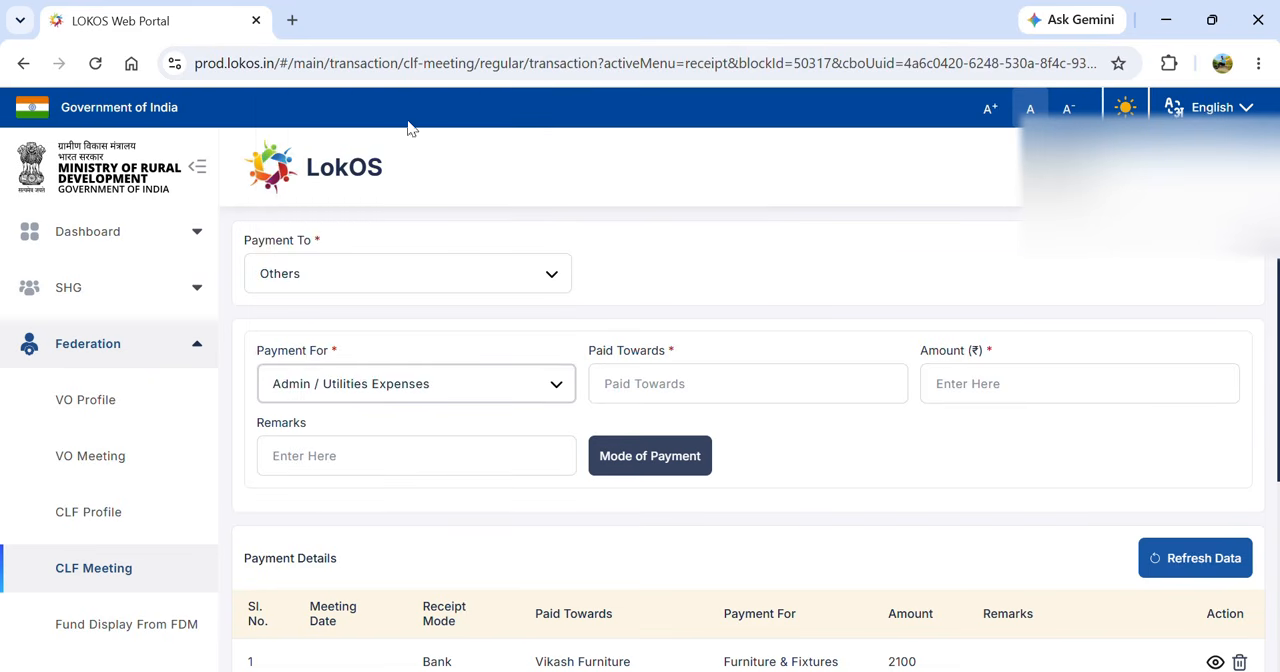
click(653, 390)
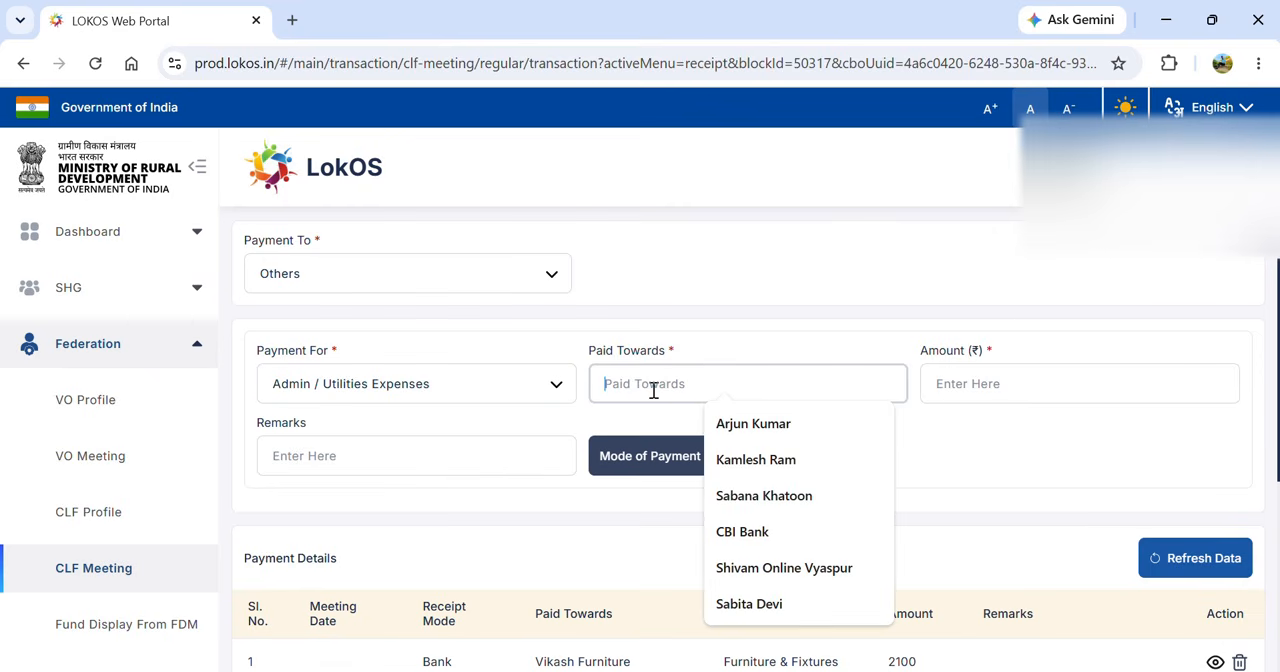
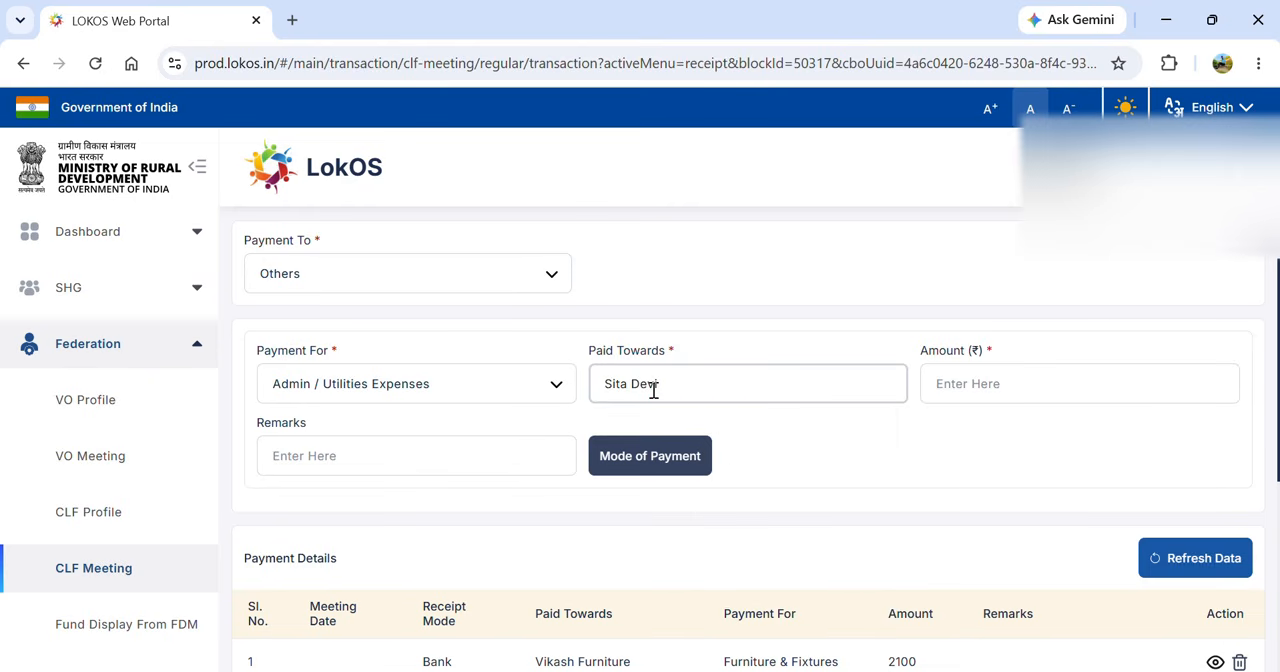
click(1006, 389)
click(1006, 388)
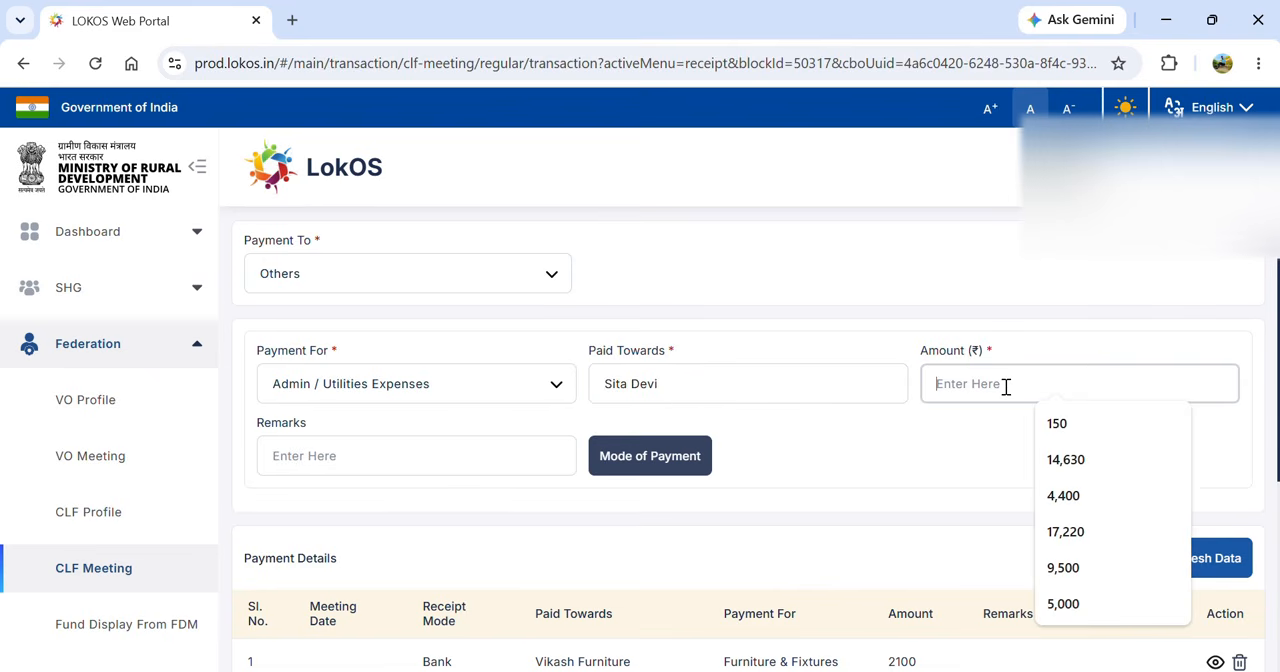
text(500)
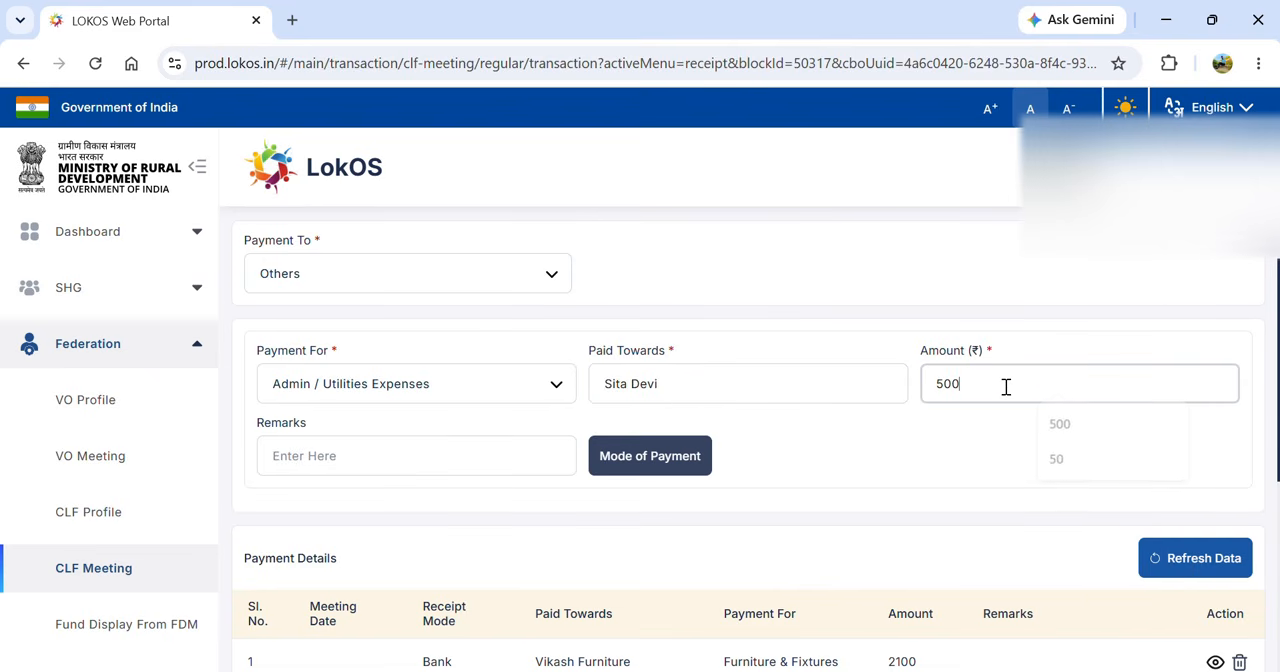
click(620, 467)
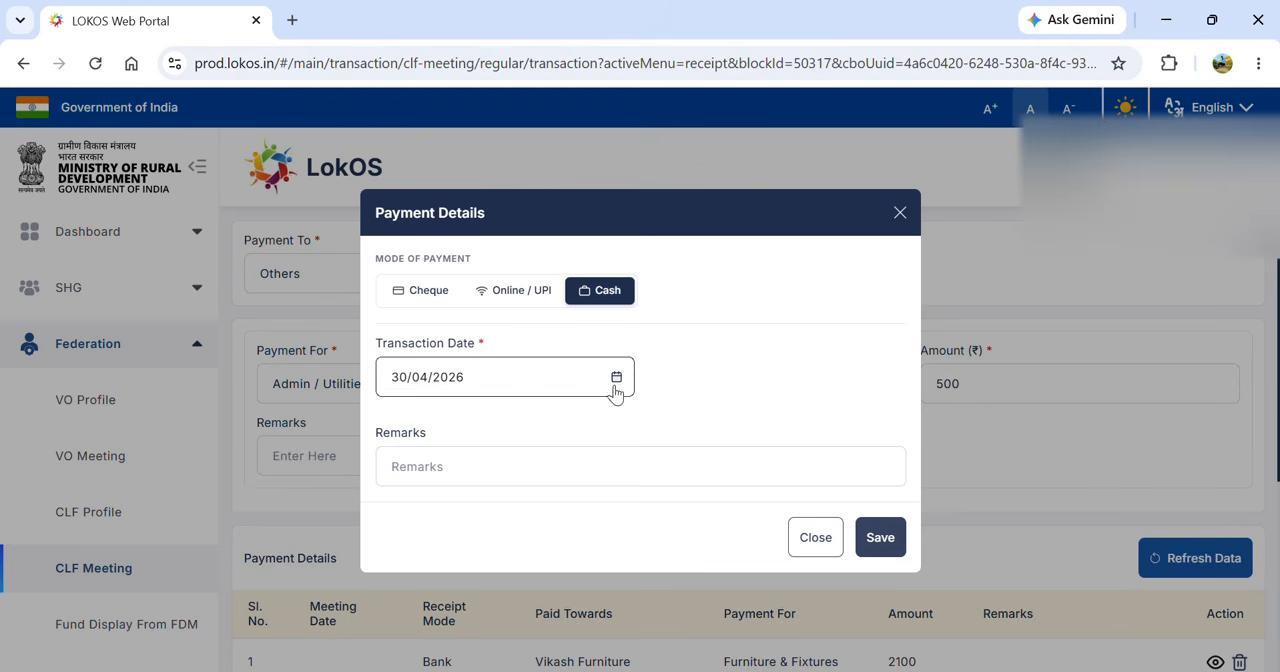
click(889, 543)
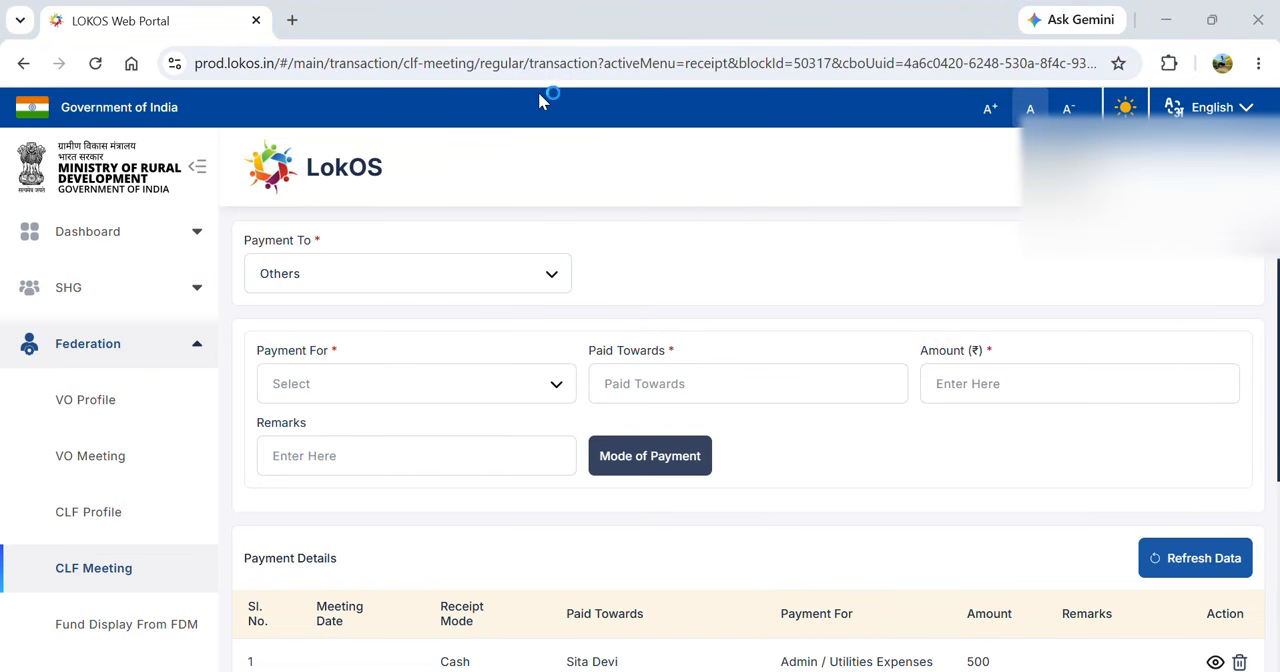
- Fill in another Admin / Utilities Expenses payment of ₹900 paid towards Suraj Pustak Bhandar
click(452, 381)
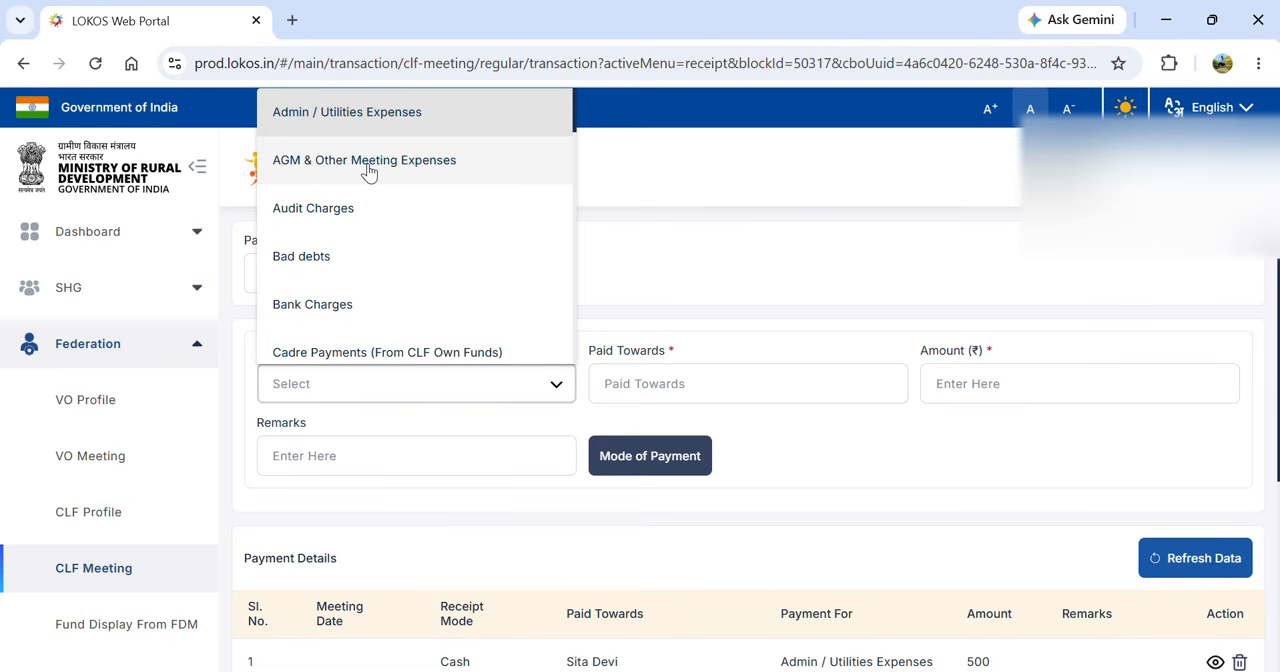
click(408, 130)
click(626, 384)
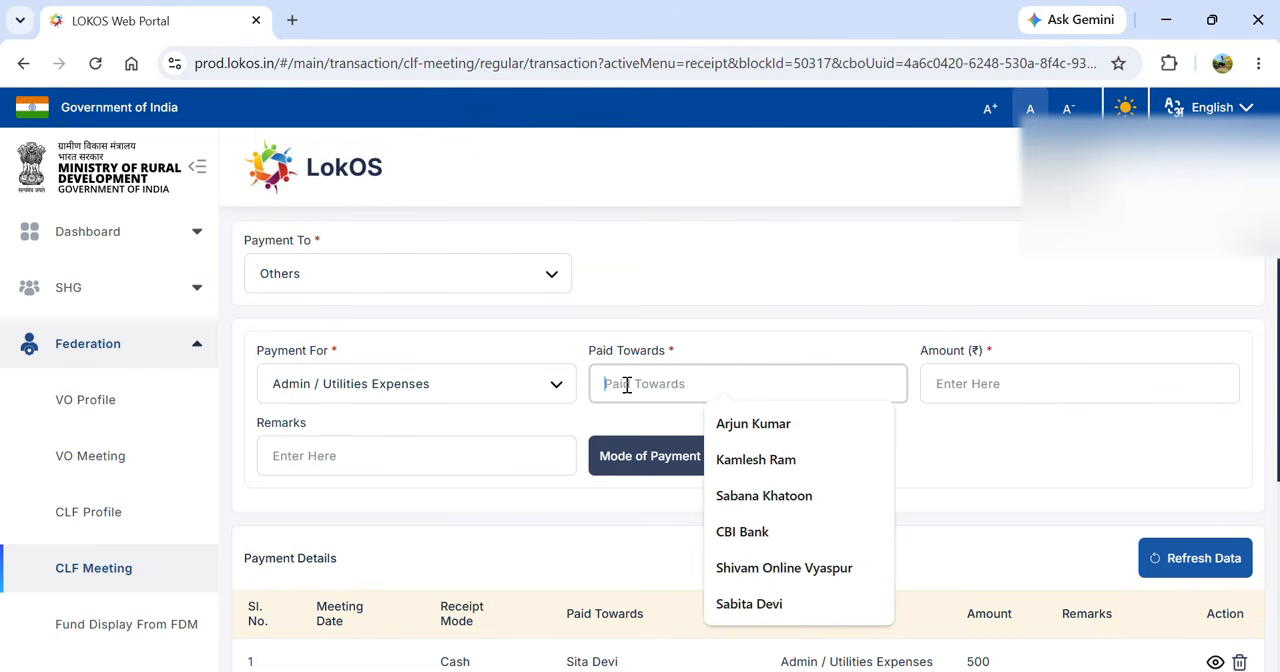
text(Suraj)
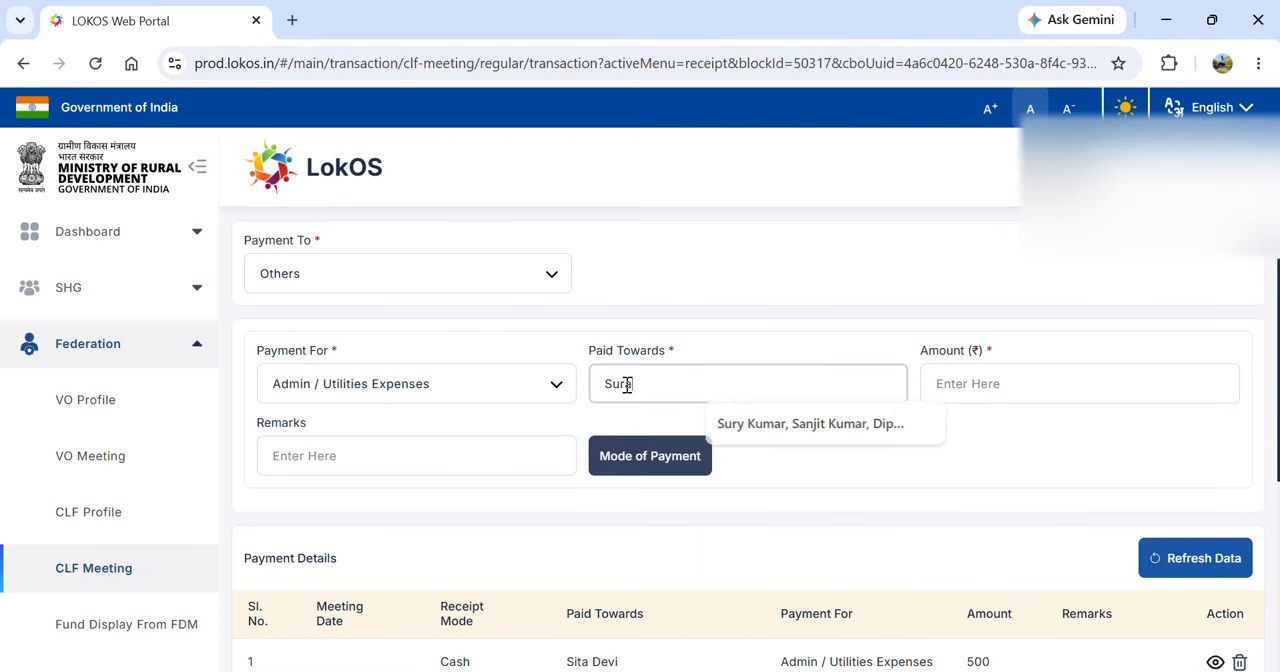
text( Pusta)
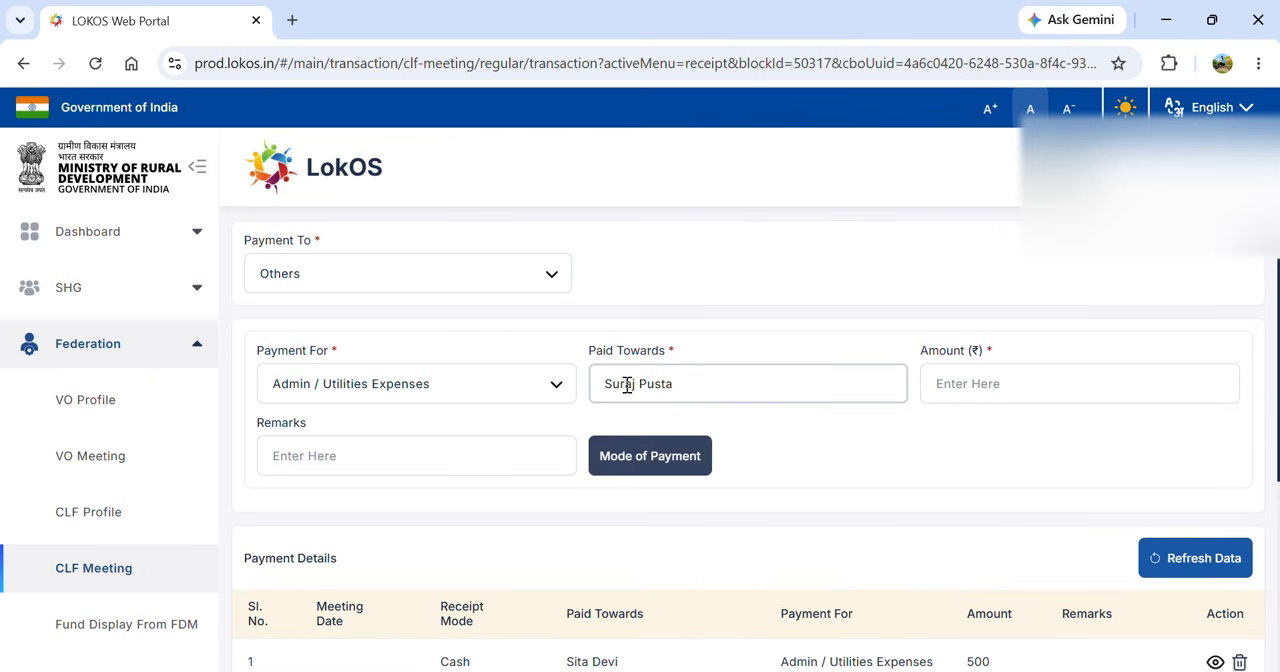
text(k Bhandar)
key(Tab)
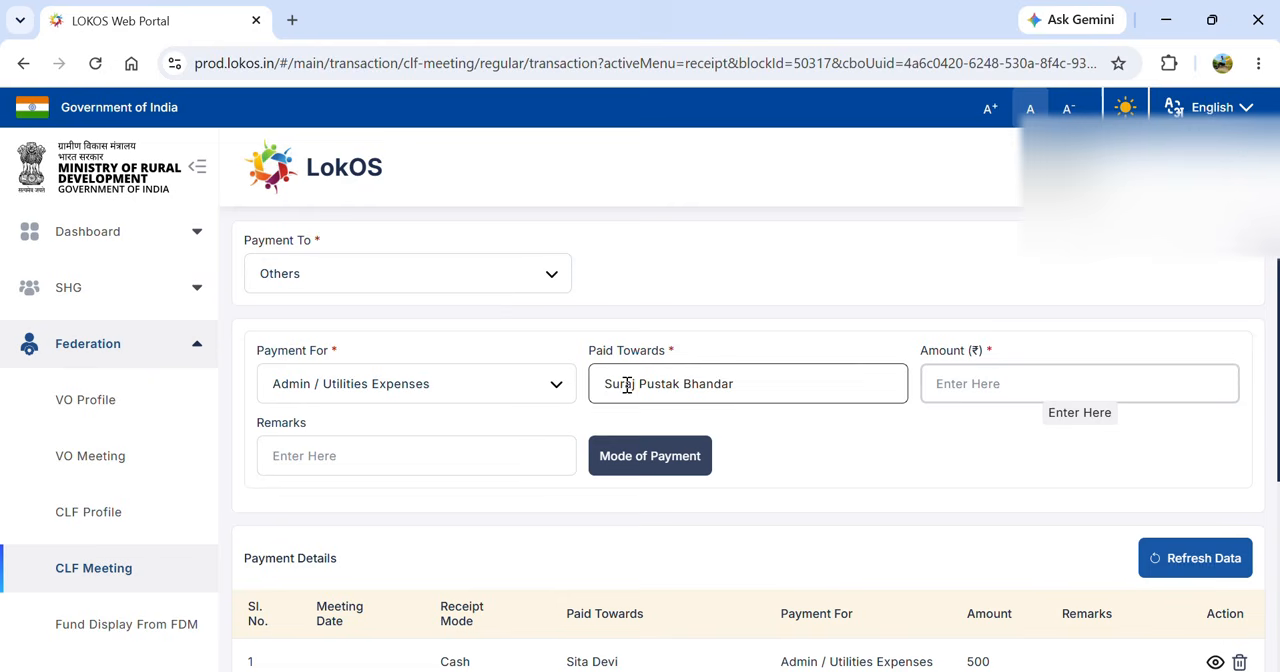
text(900)
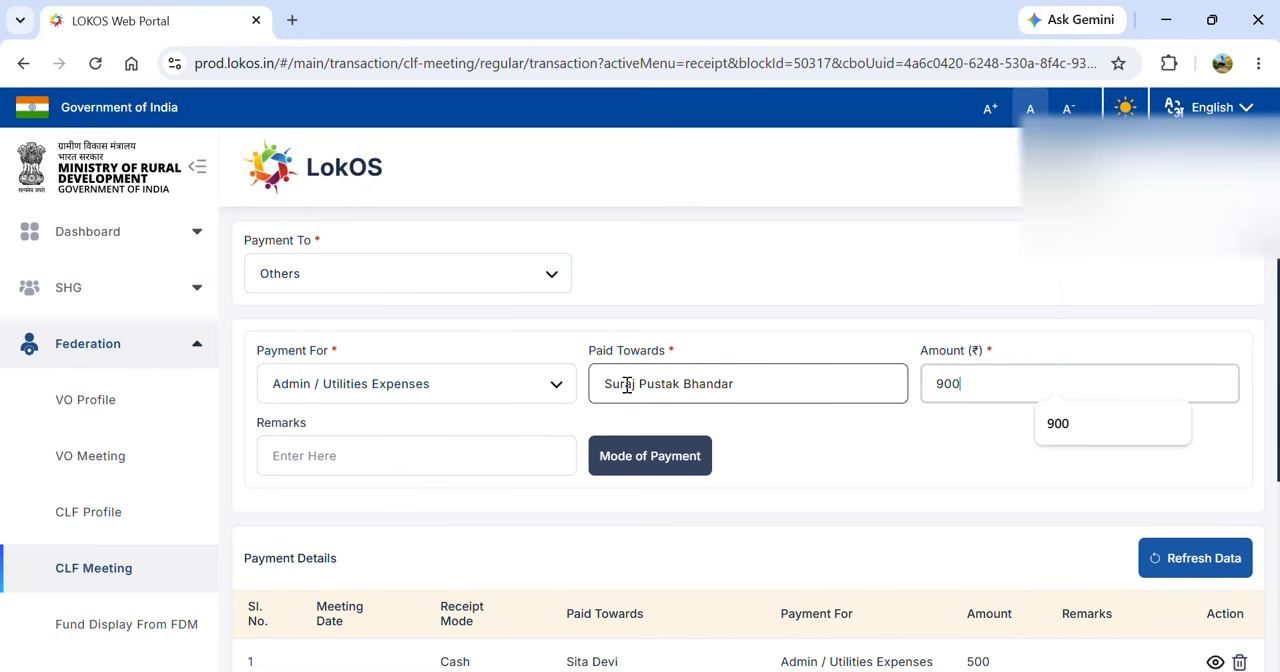
- Save the ₹900 payment to Suraj Pustak Bhandar as a cash payment dated 30/04/2026
click(649, 482)
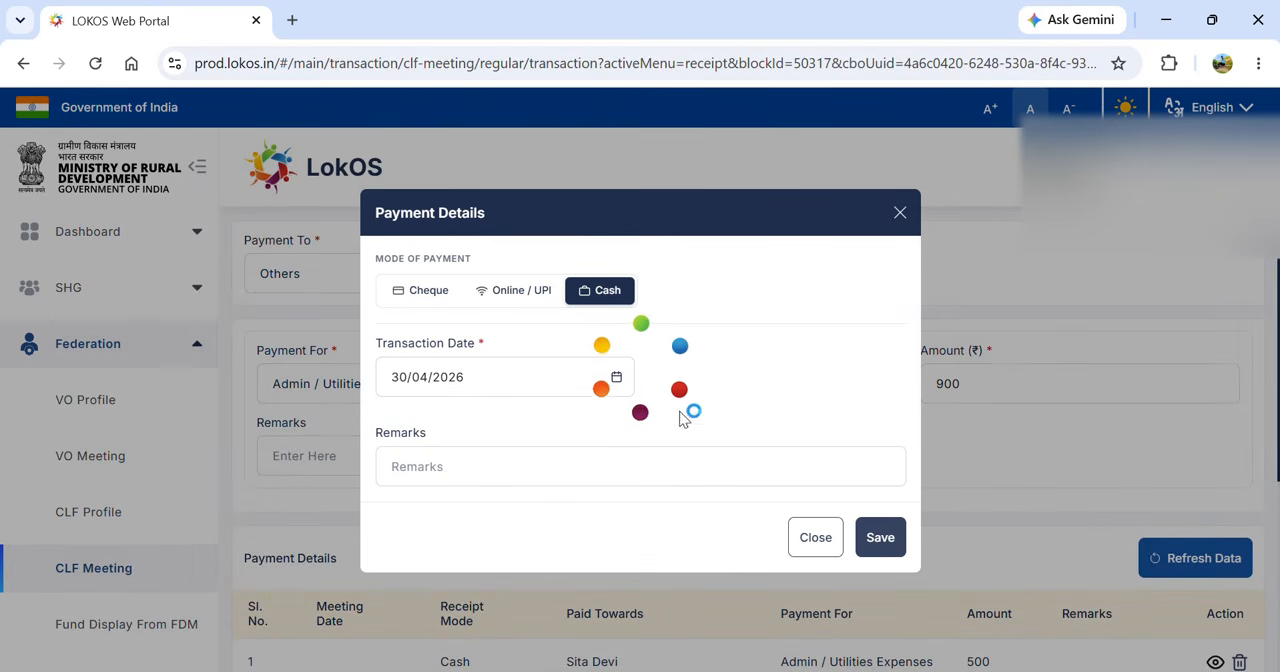
click(883, 540)
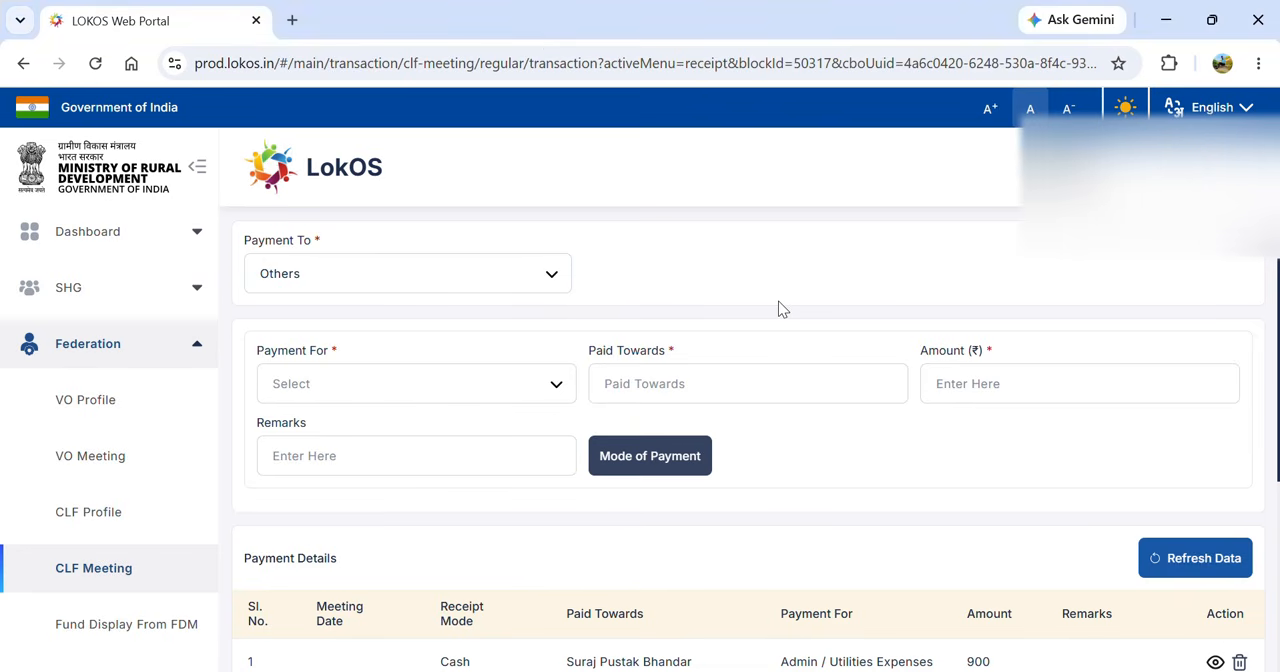
- Open New Loan Disbursement with VO as the recipient type and choose SAVITRI JEEVIKA MAHILA GRAM SANGATHAN
scroll(780, 306, up, 1)
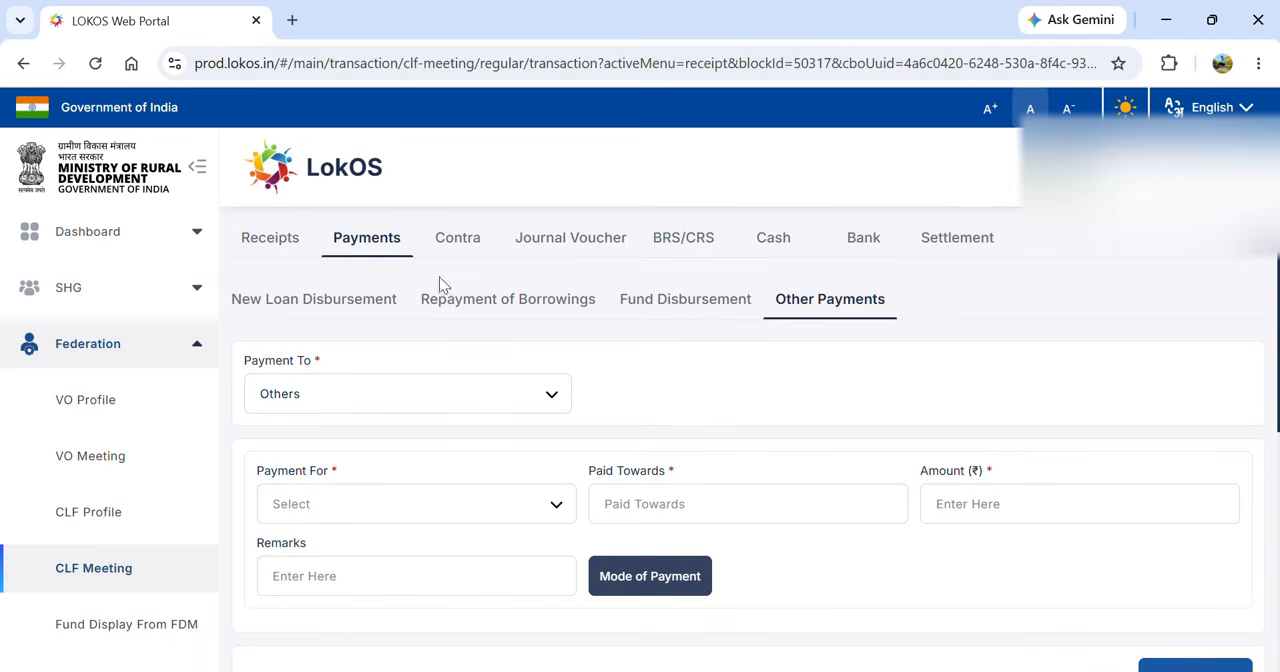
click(337, 296)
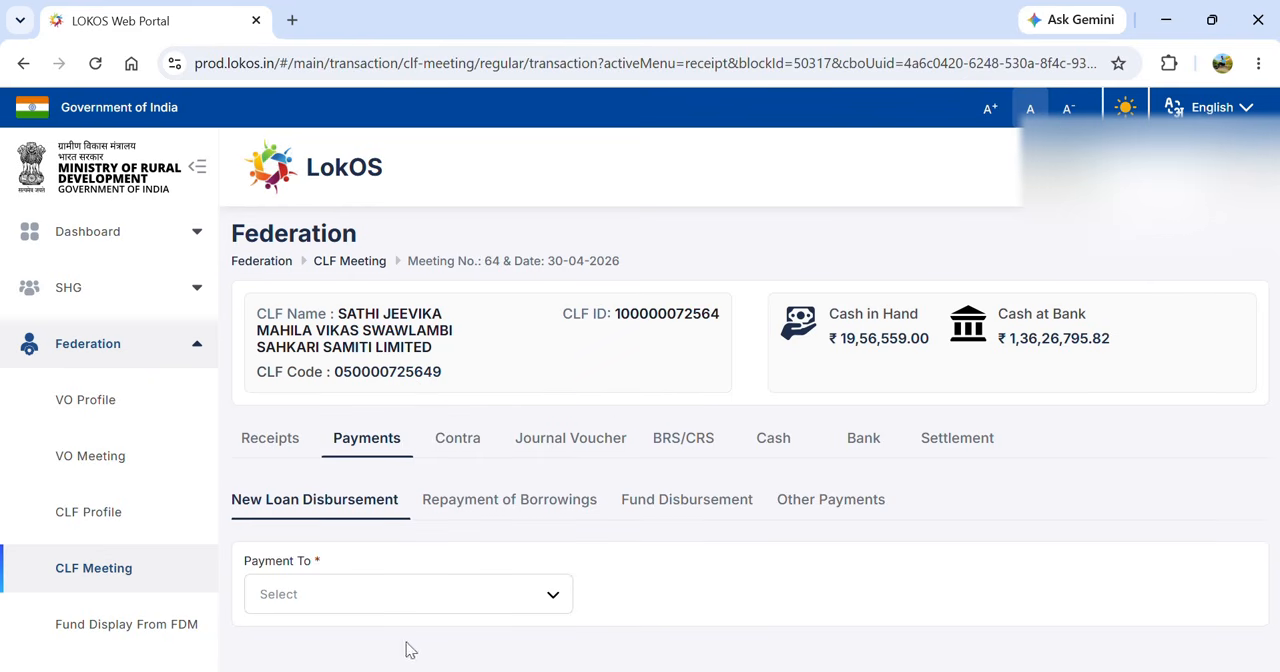
click(388, 599)
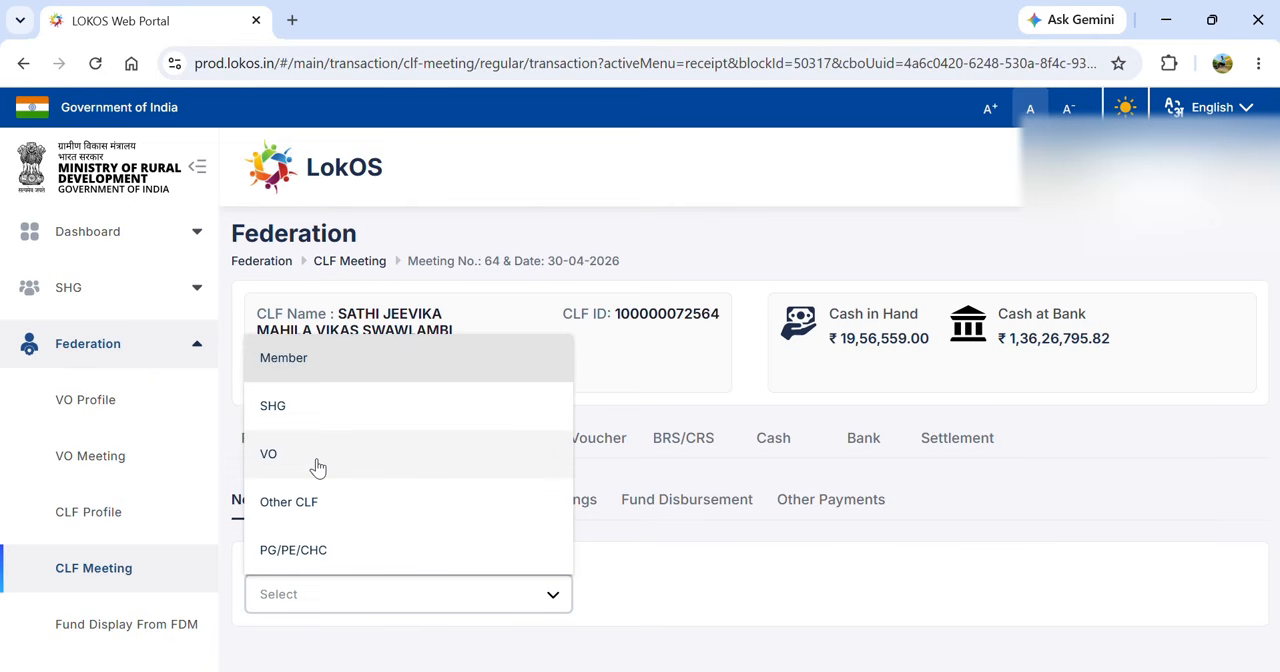
click(316, 460)
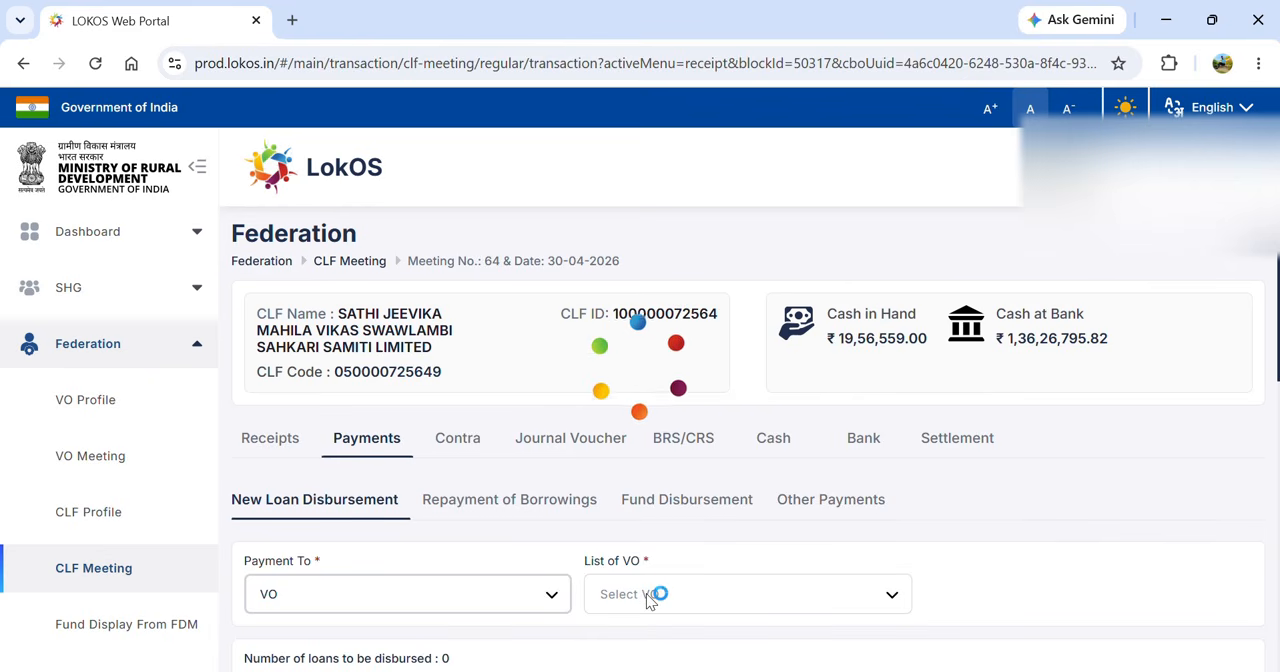
click(644, 600)
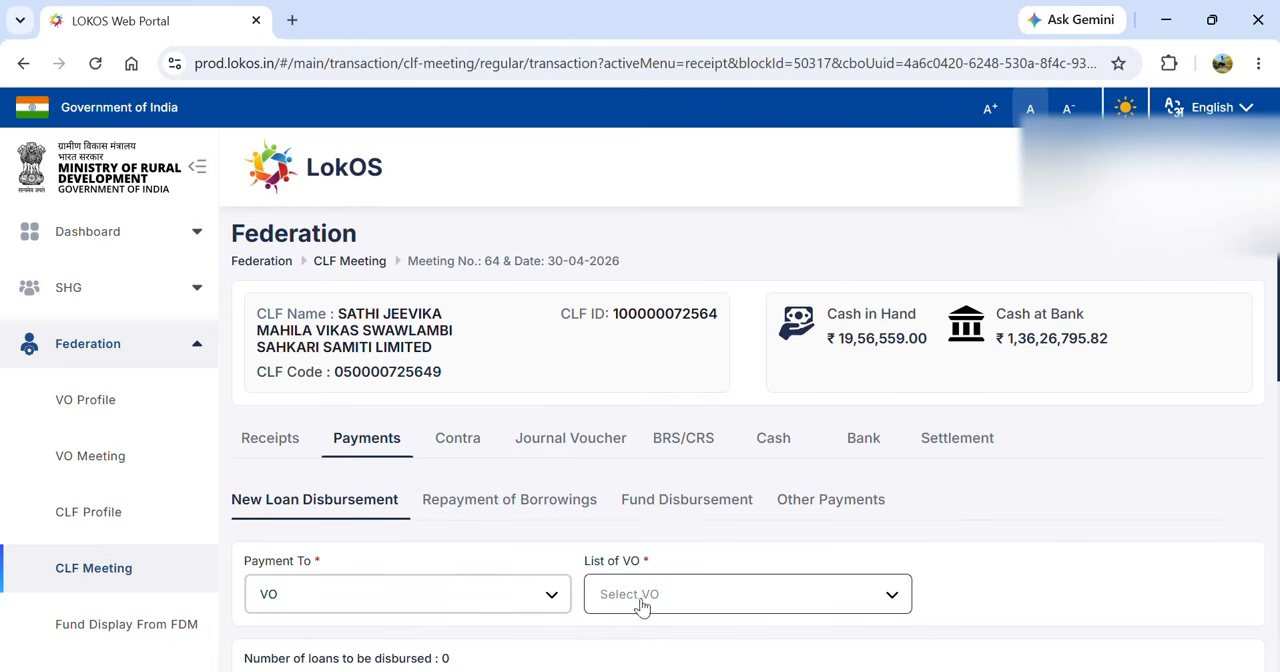
key(a)
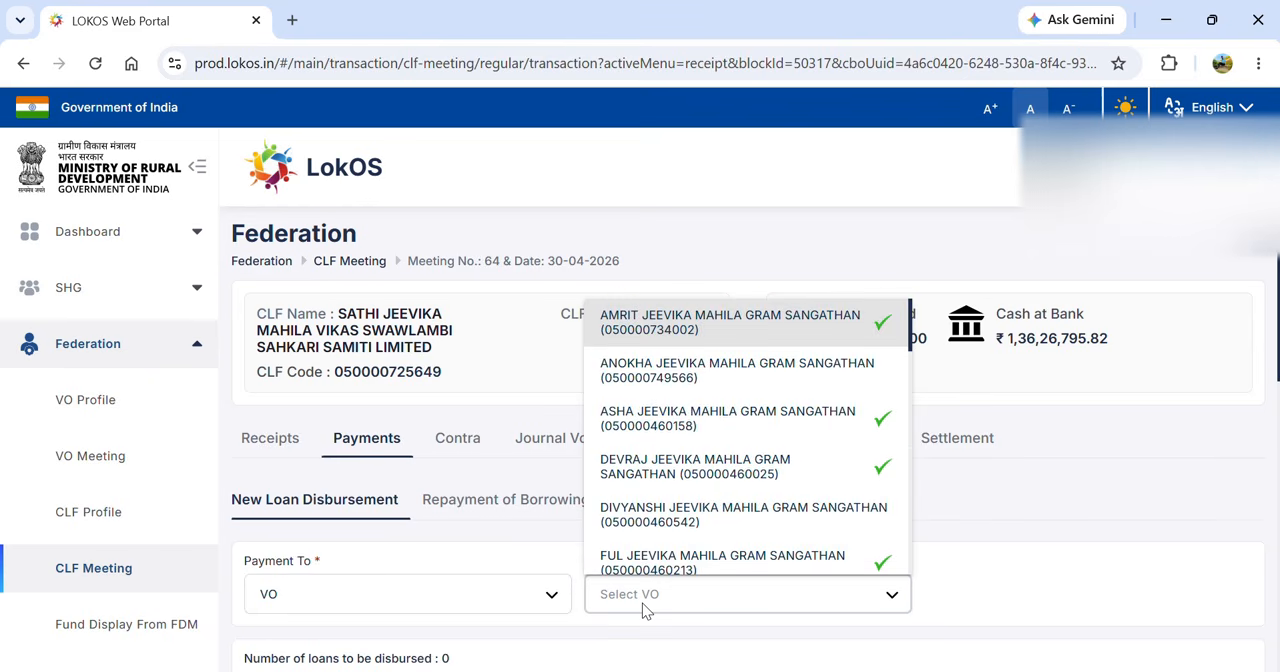
key(Down)
key(Down)
key(Down)
key(Down)
key(Down)
key(Down)
key(Down)
key(Down)
key(Down)
key(Down)
key(Down)
key(Down)
key(Down)
key(Down)
key(Down)
key(Down)
key(Down)
key(Down)
key(Down)
key(Down)
key(Down)
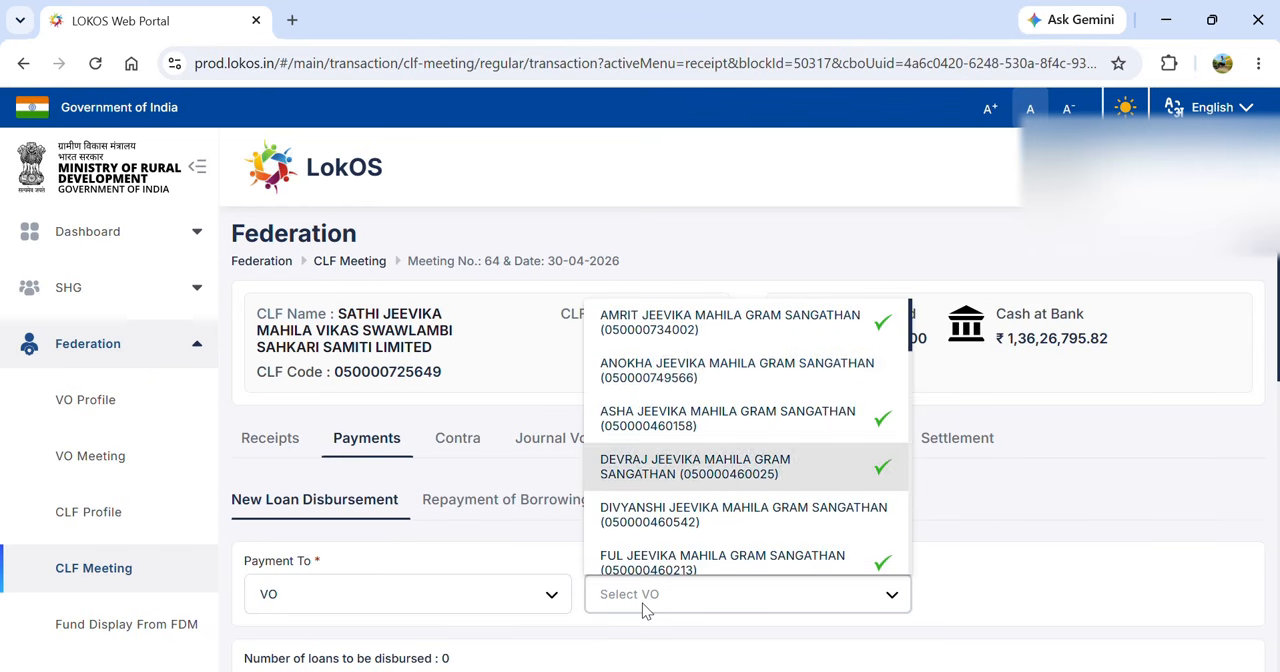
key(Down)
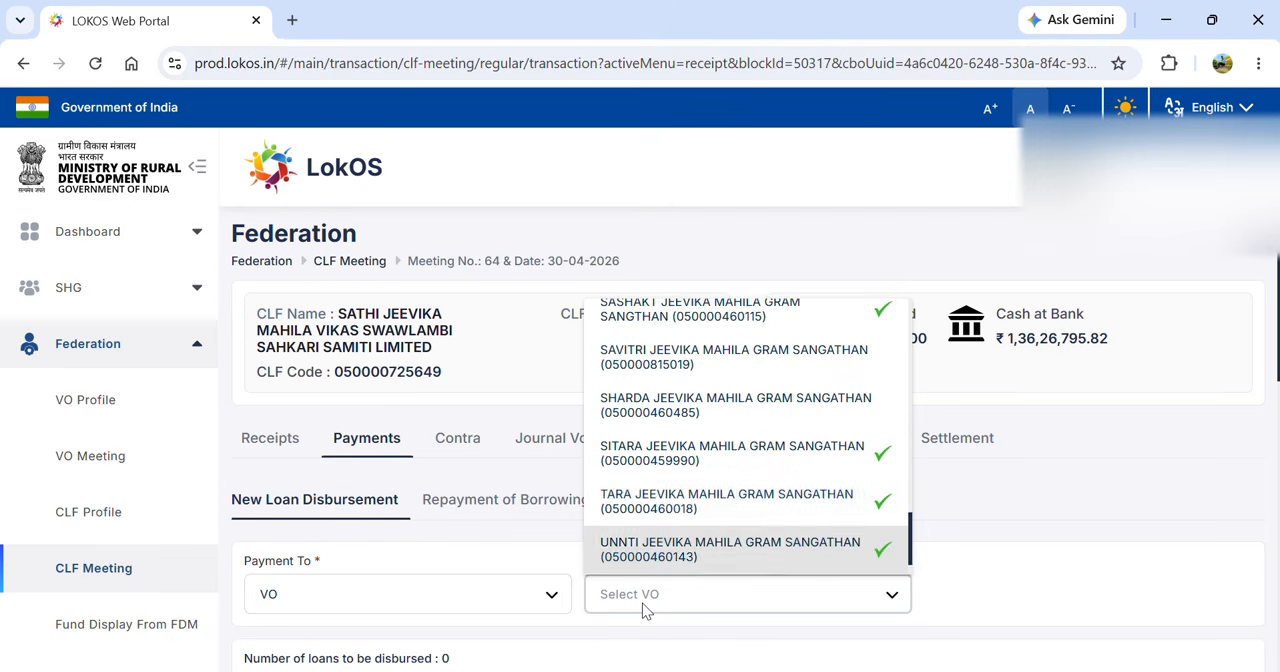
key(Up)
key(Up)
key(Up)
key(Up)
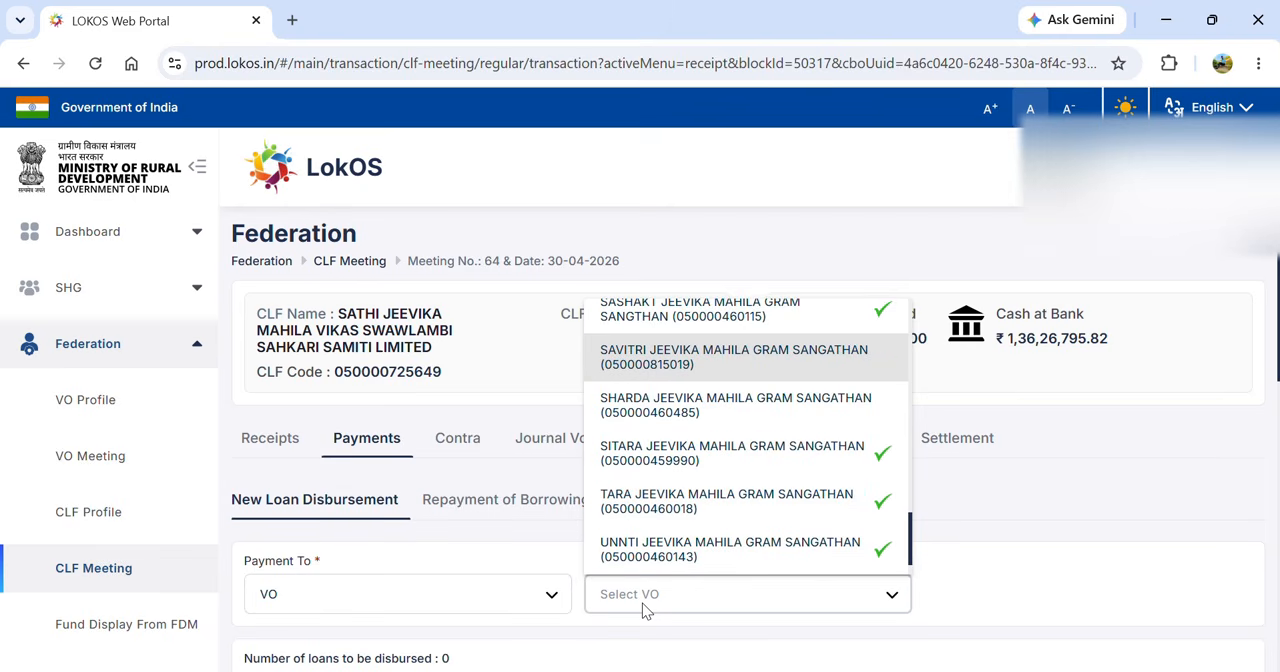
click(889, 367)
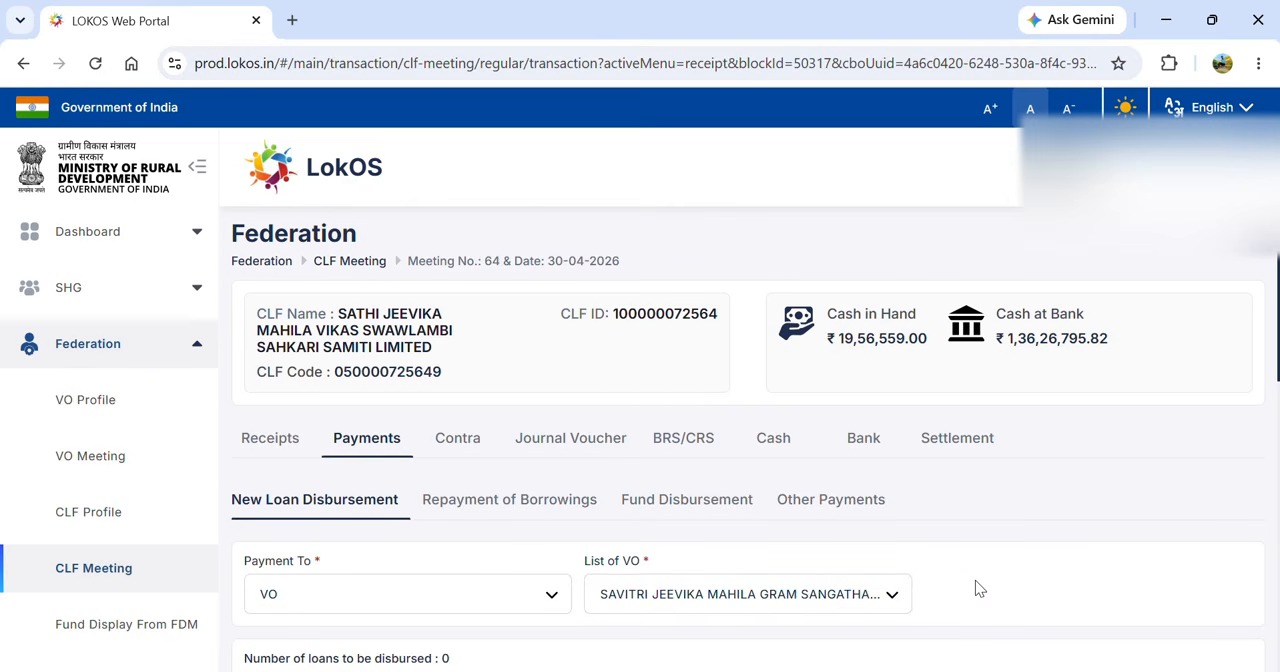
- Examine the loans available for disbursement to the chosen VO and its disbursement details
scroll(977, 586, down, 2)
scroll(976, 586, down, 4)
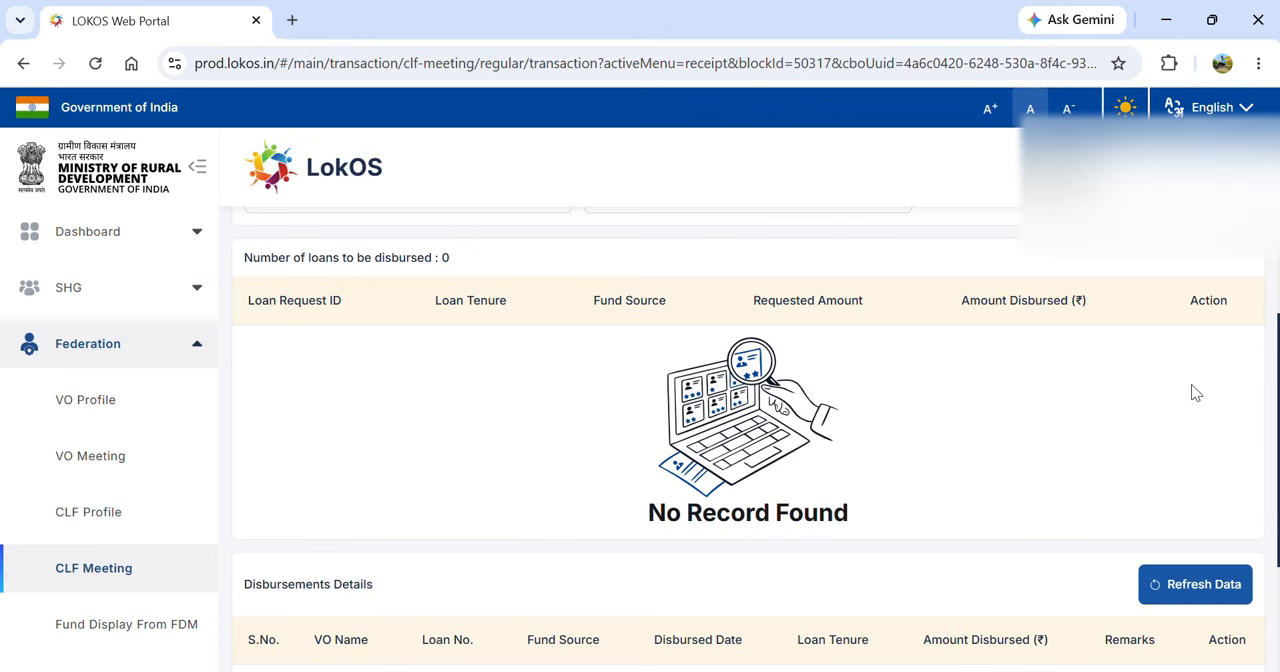
scroll(1028, 423, up, 2)
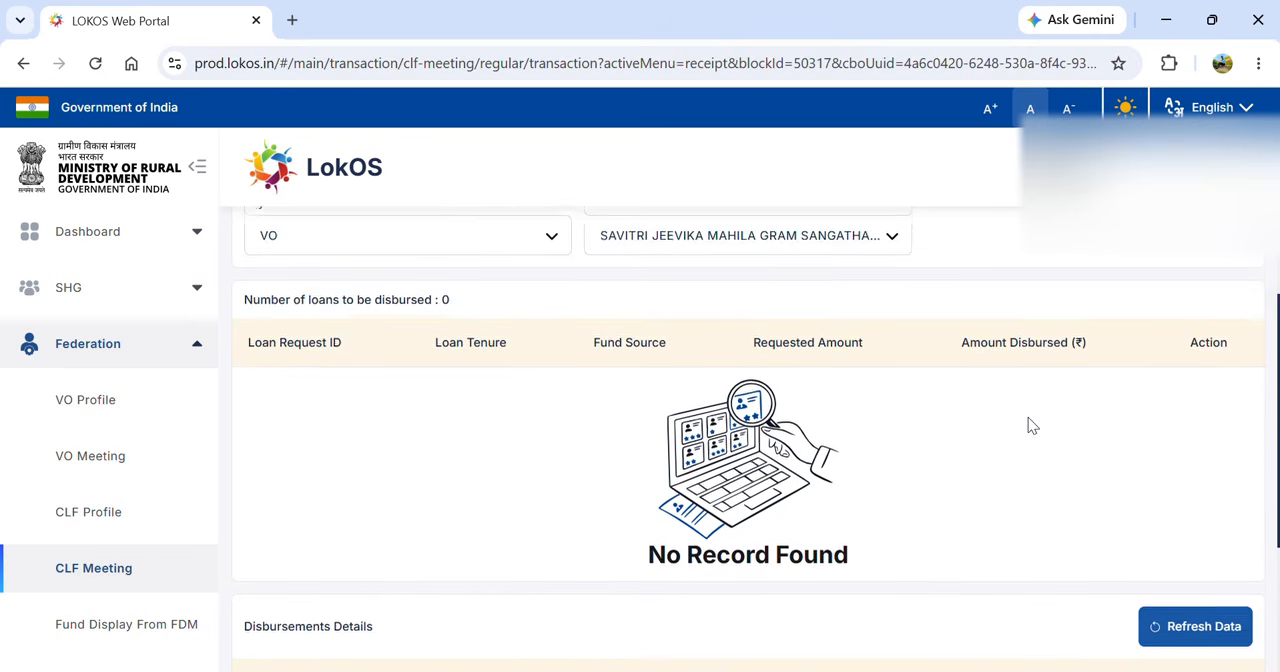
scroll(1028, 423, up, 2)
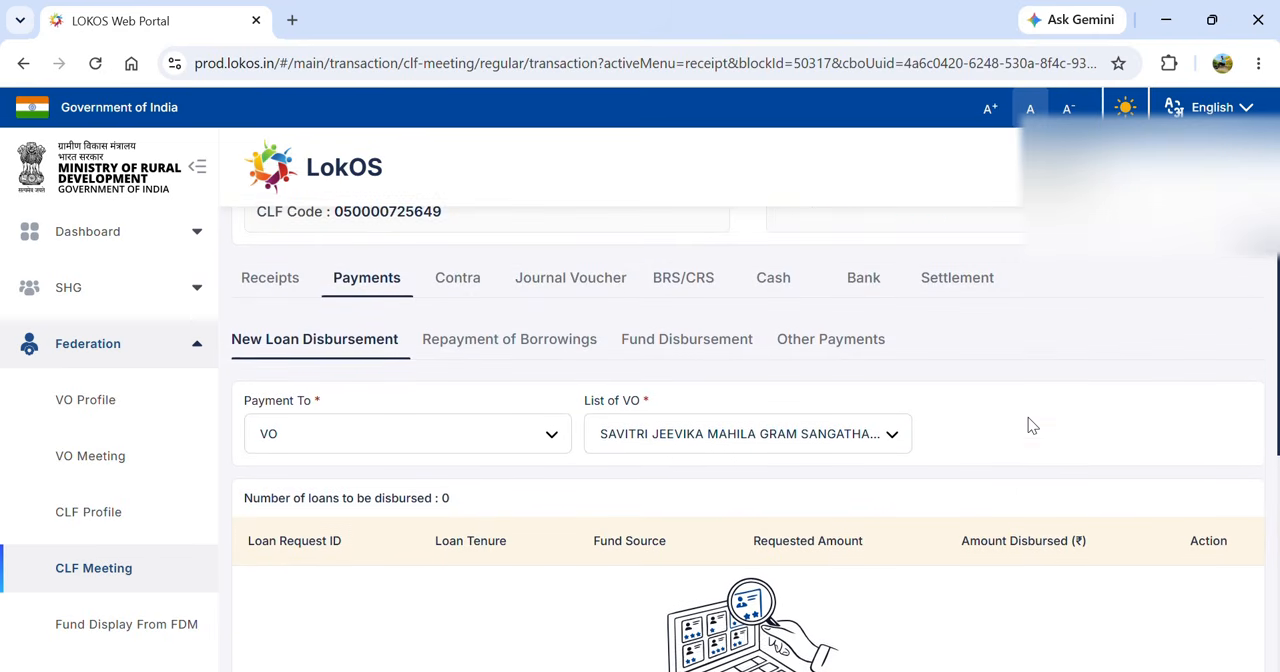
scroll(1028, 418, up, 1)
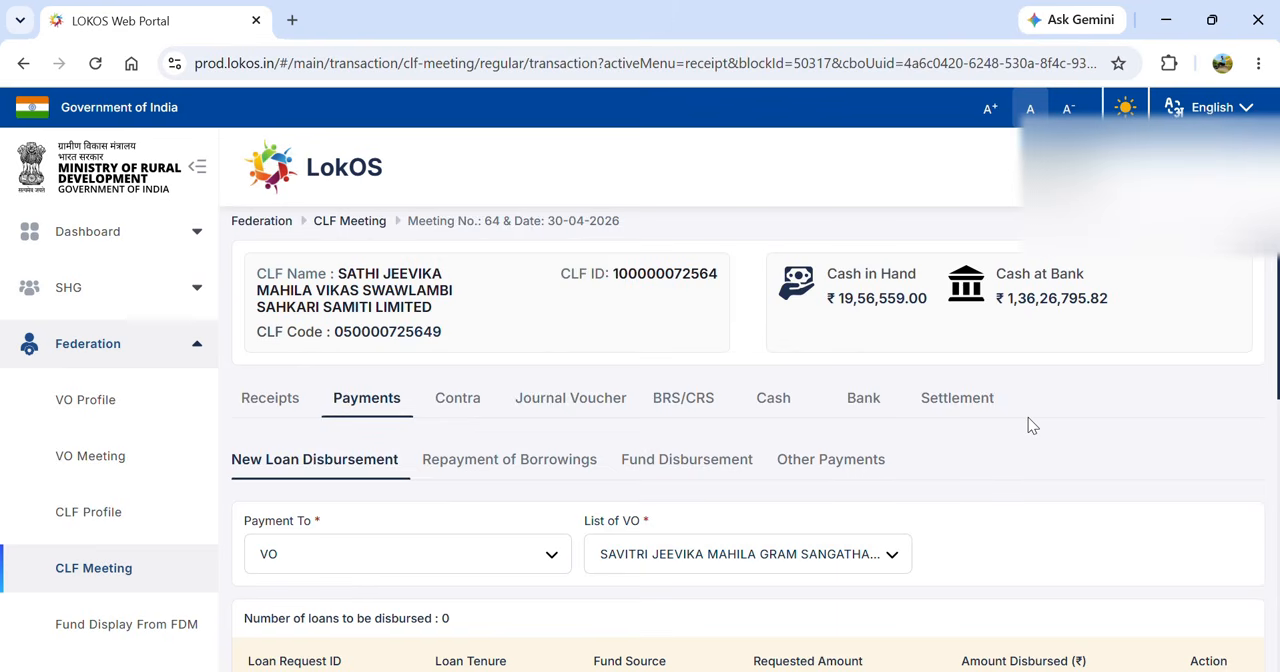
scroll(1028, 417, up, 1)
scroll(1028, 417, down, 1)
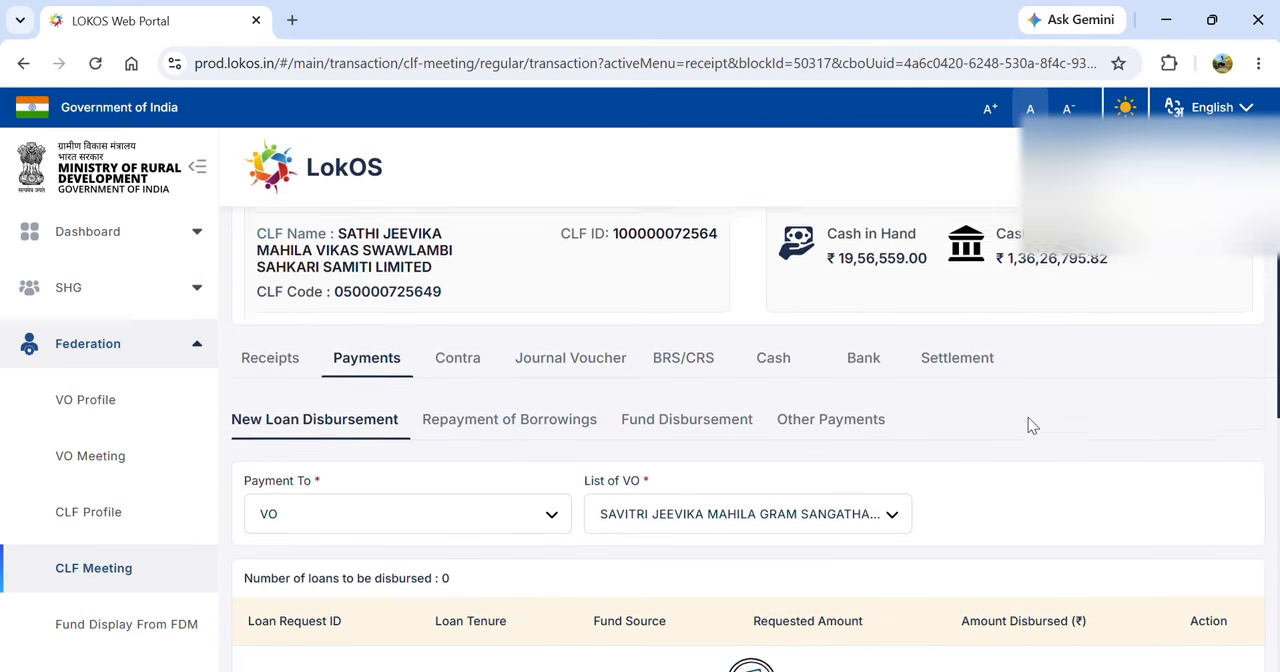
scroll(1028, 417, down, 1)
click(838, 437)
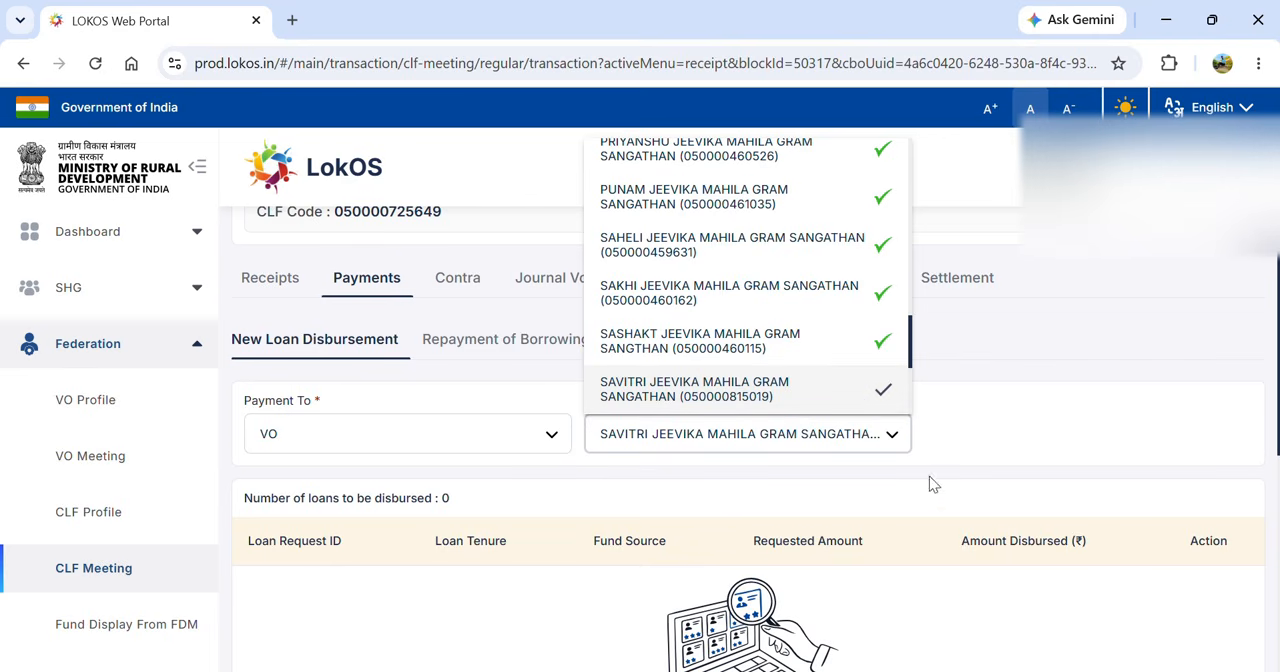
click(1016, 434)
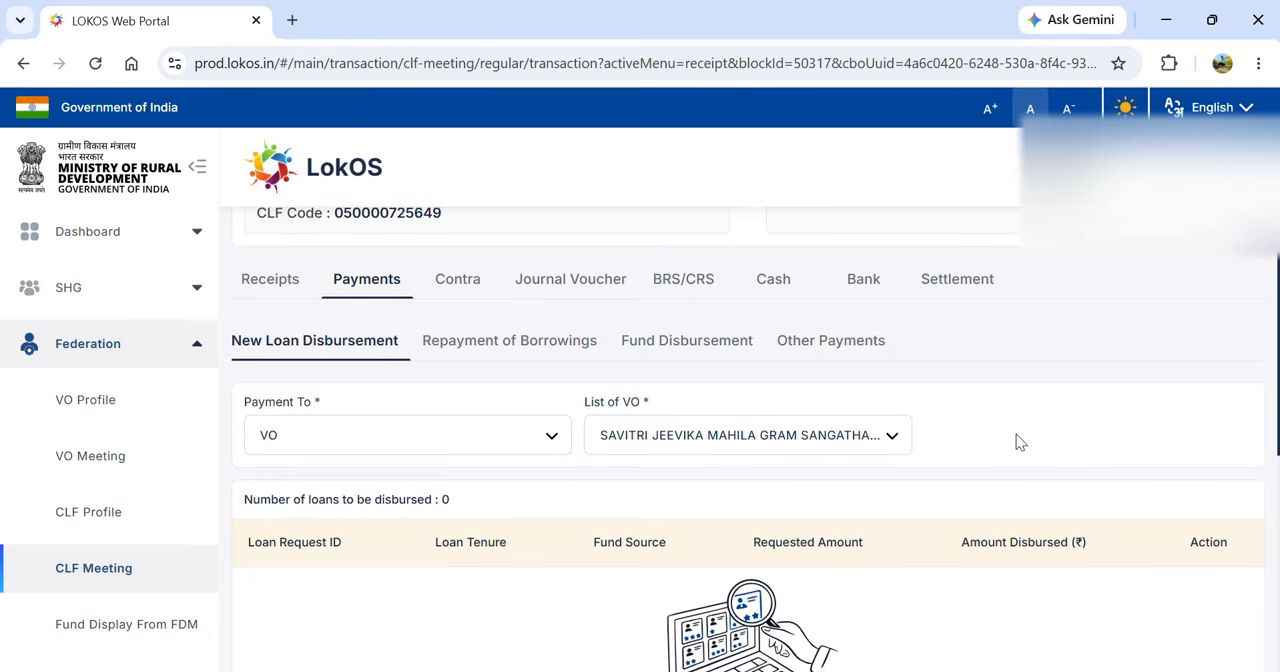
scroll(1016, 434, up, 1)
scroll(1016, 434, up, 1)
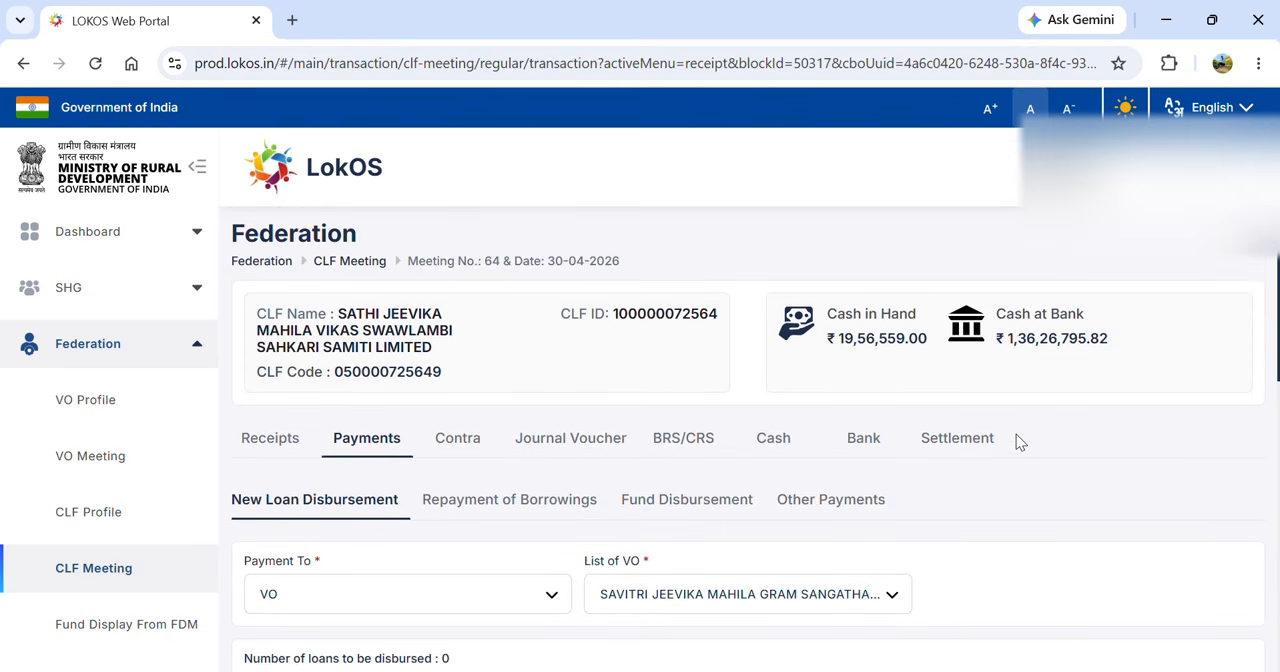
- Return to the CLF's list of meetings and open regular meeting no. 64 dated 30-04-2026
click(262, 261)
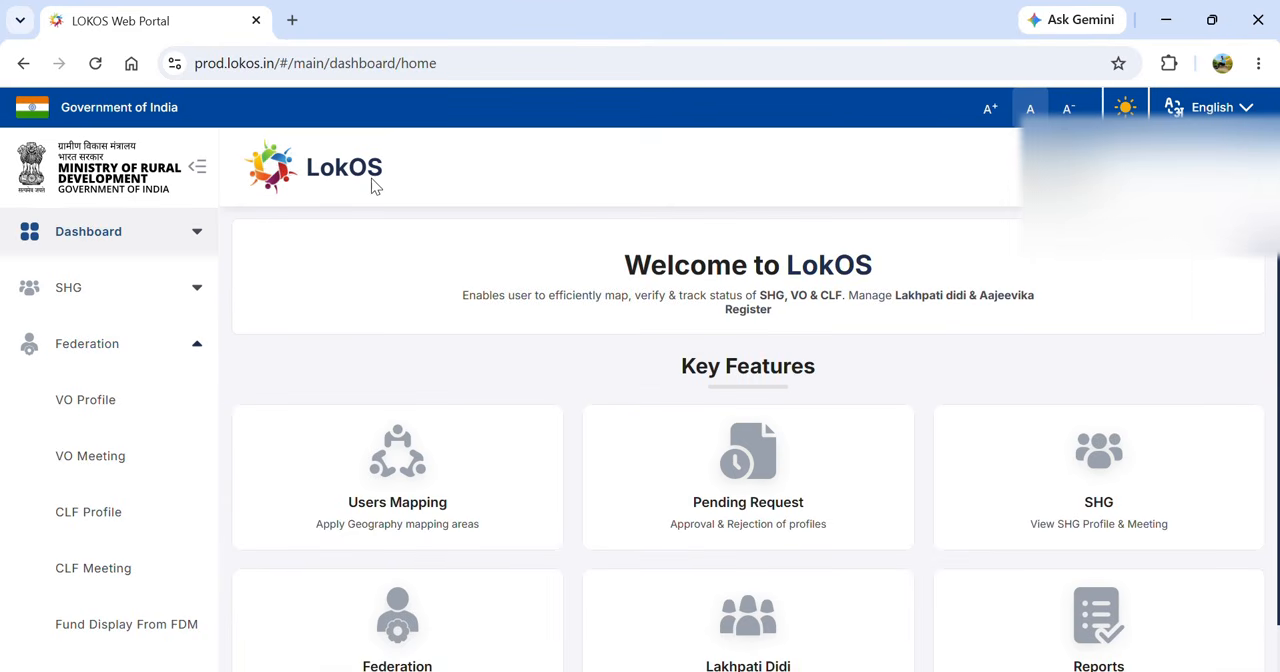
key(alt+Left)
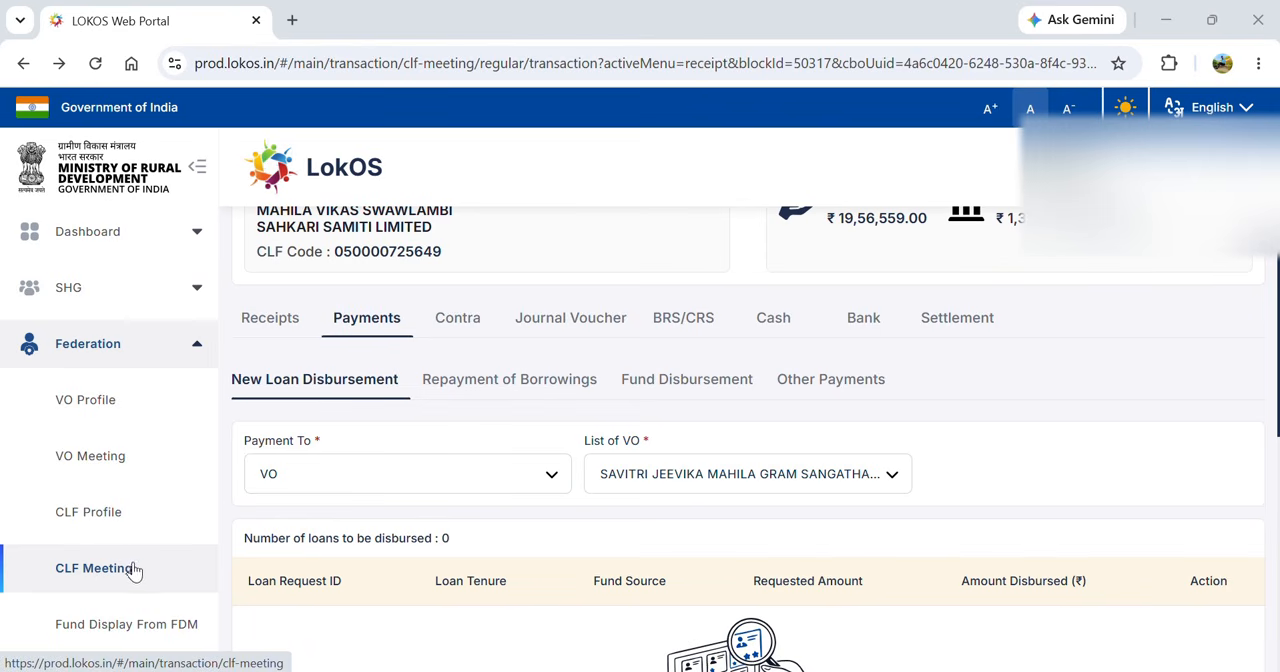
click(99, 578)
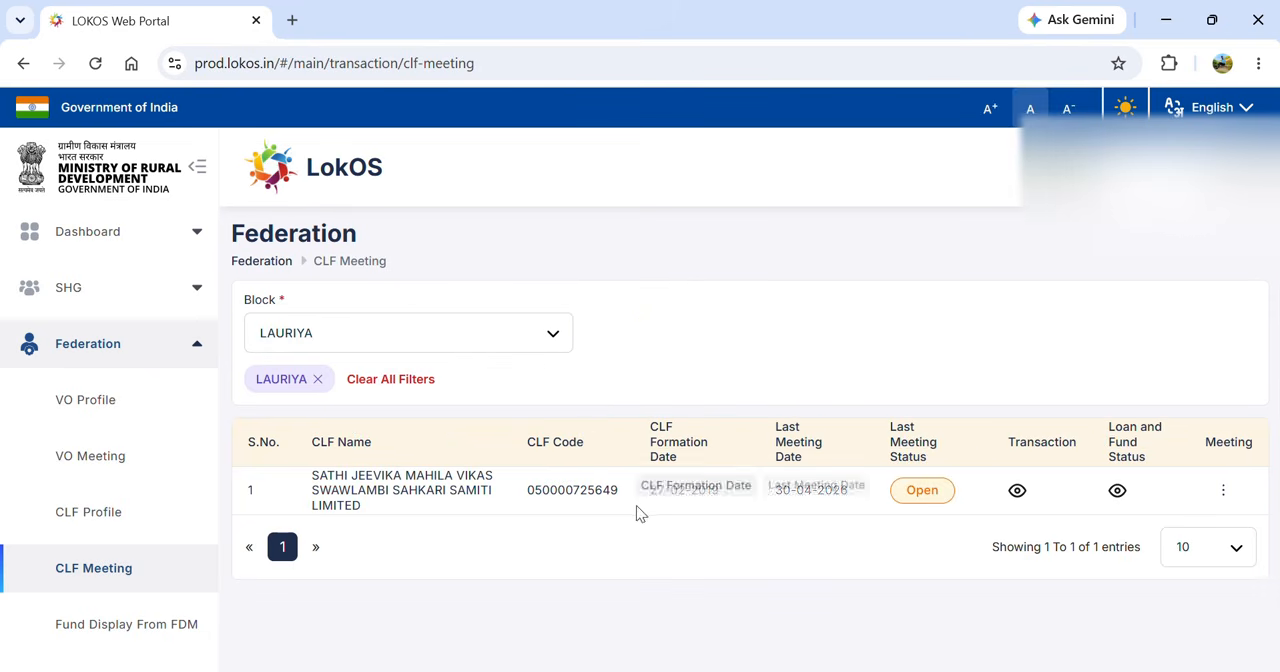
click(1223, 492)
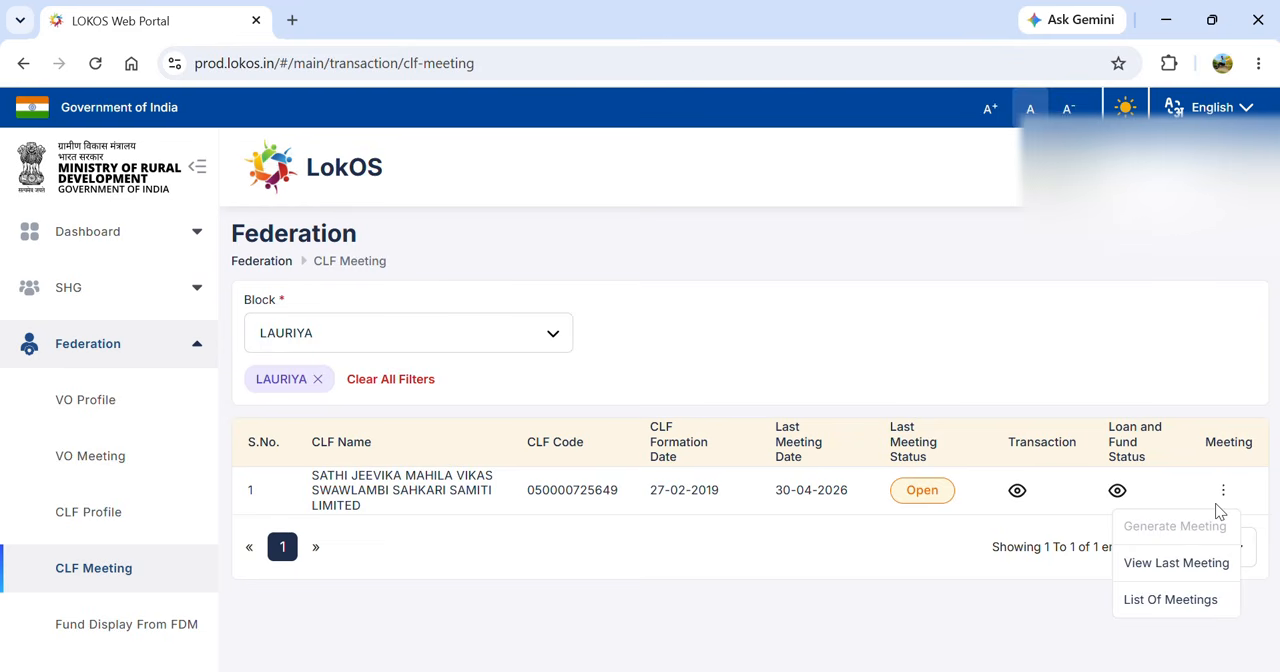
click(1165, 604)
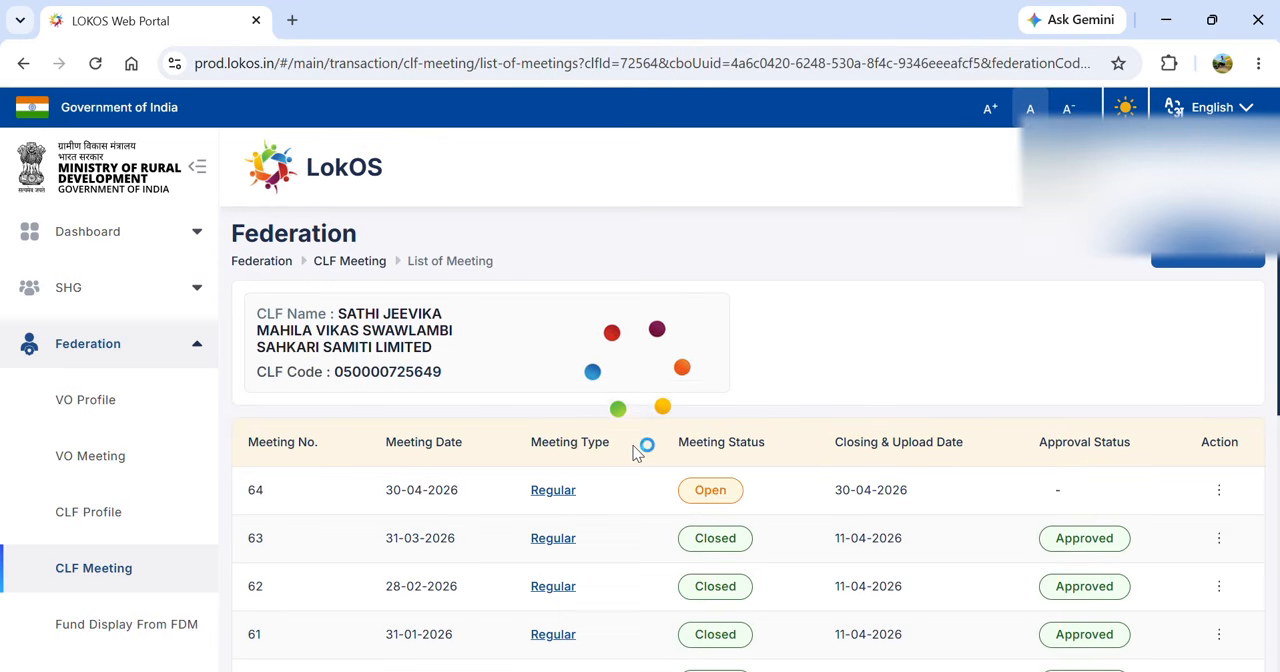
click(552, 491)
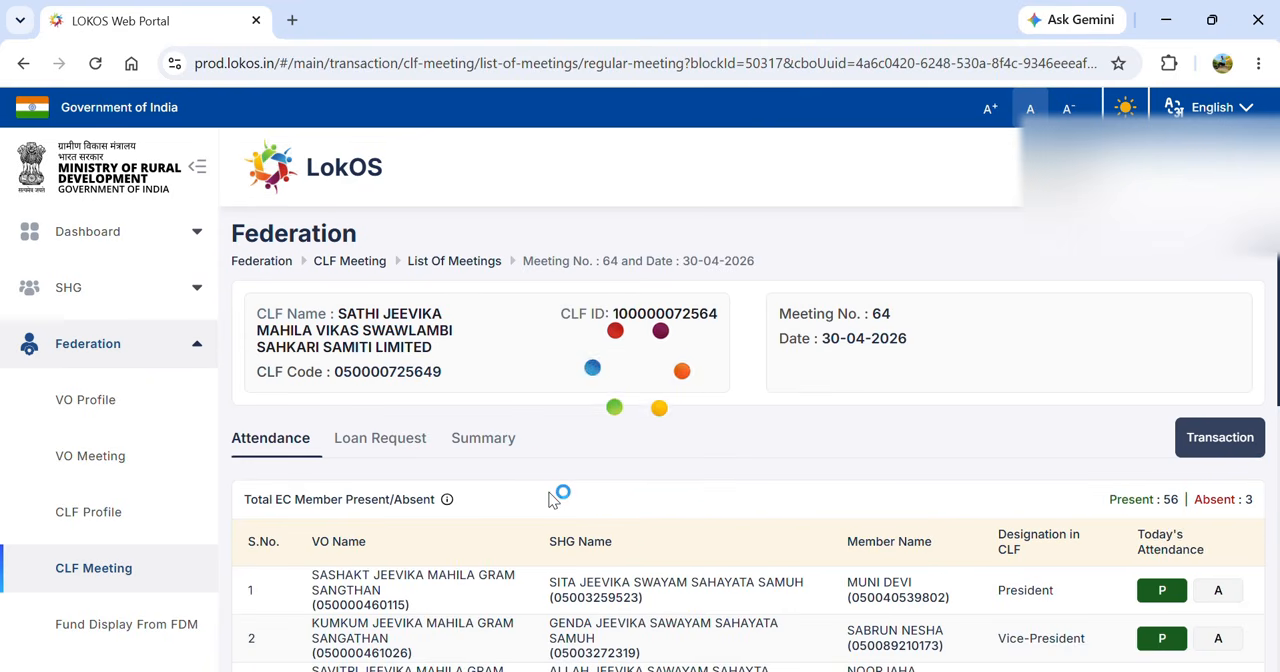
- Open the meeting's VO loan requests and review the loan request summary
click(366, 451)
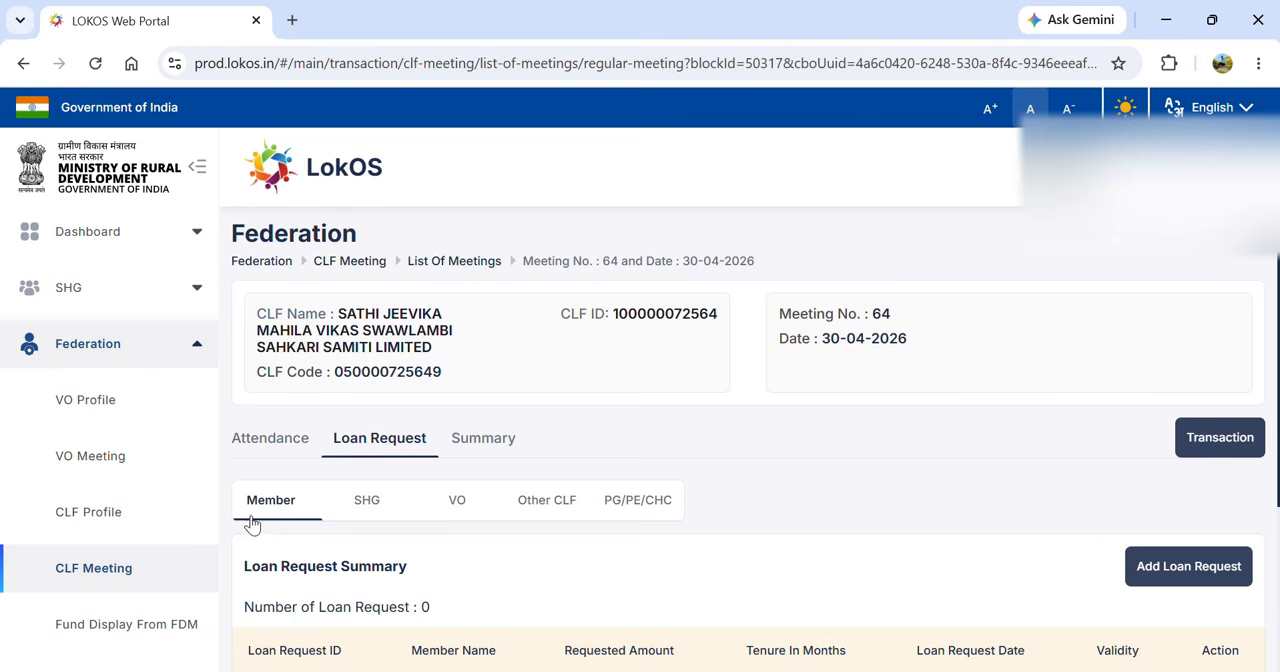
click(457, 505)
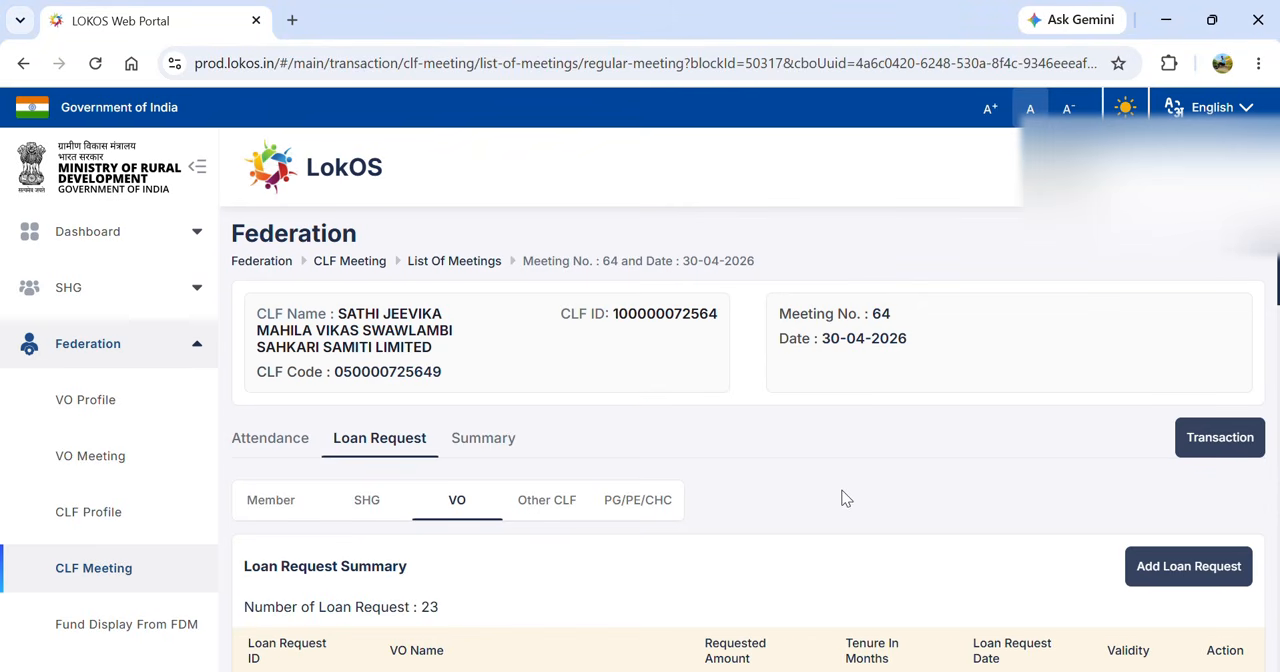
scroll(840, 497, down, 3)
scroll(841, 497, down, 5)
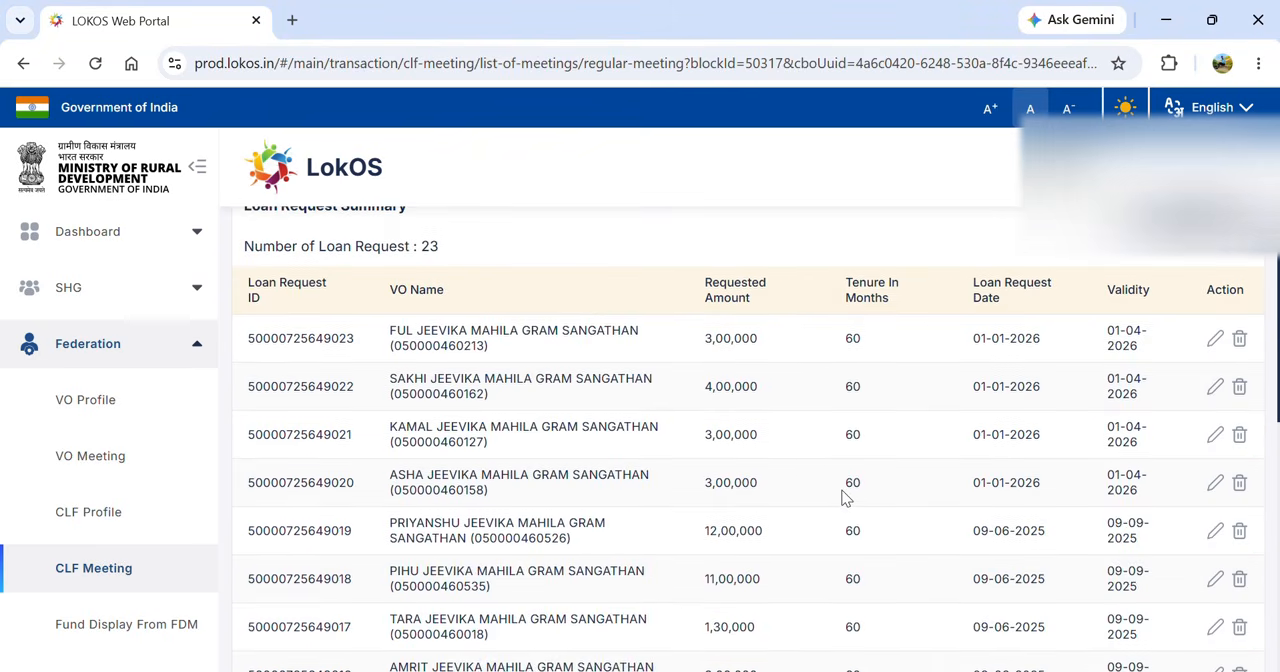
scroll(841, 497, down, 4)
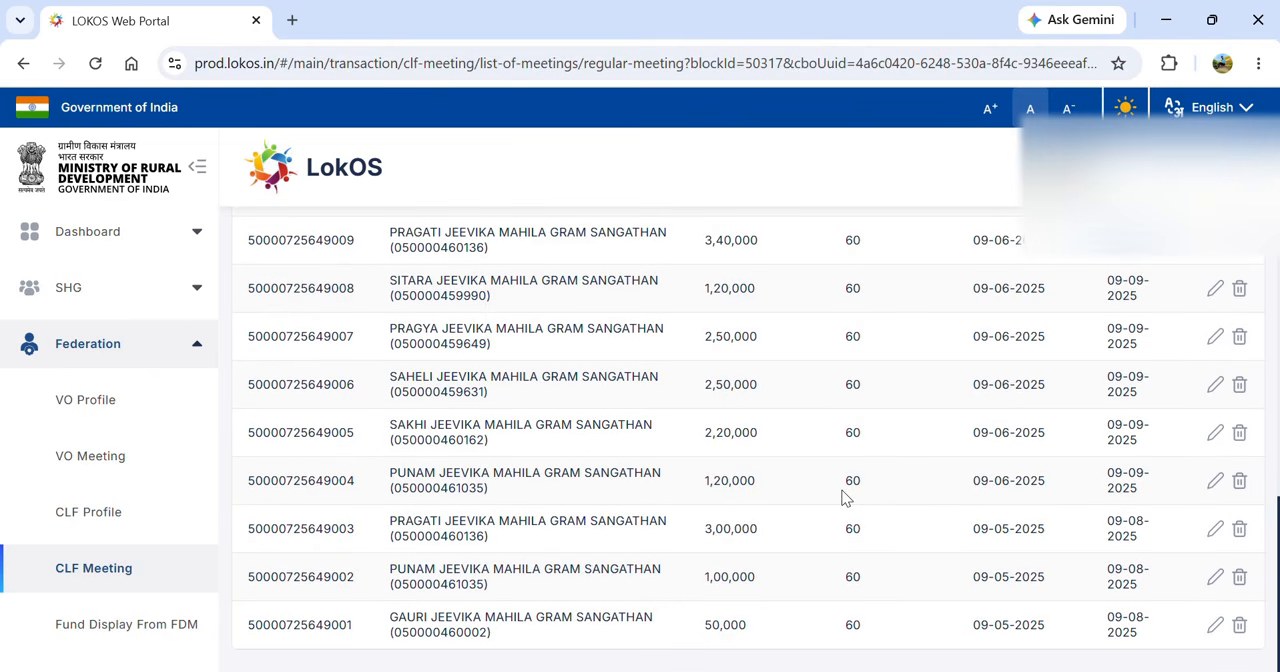
scroll(841, 497, up, 10)
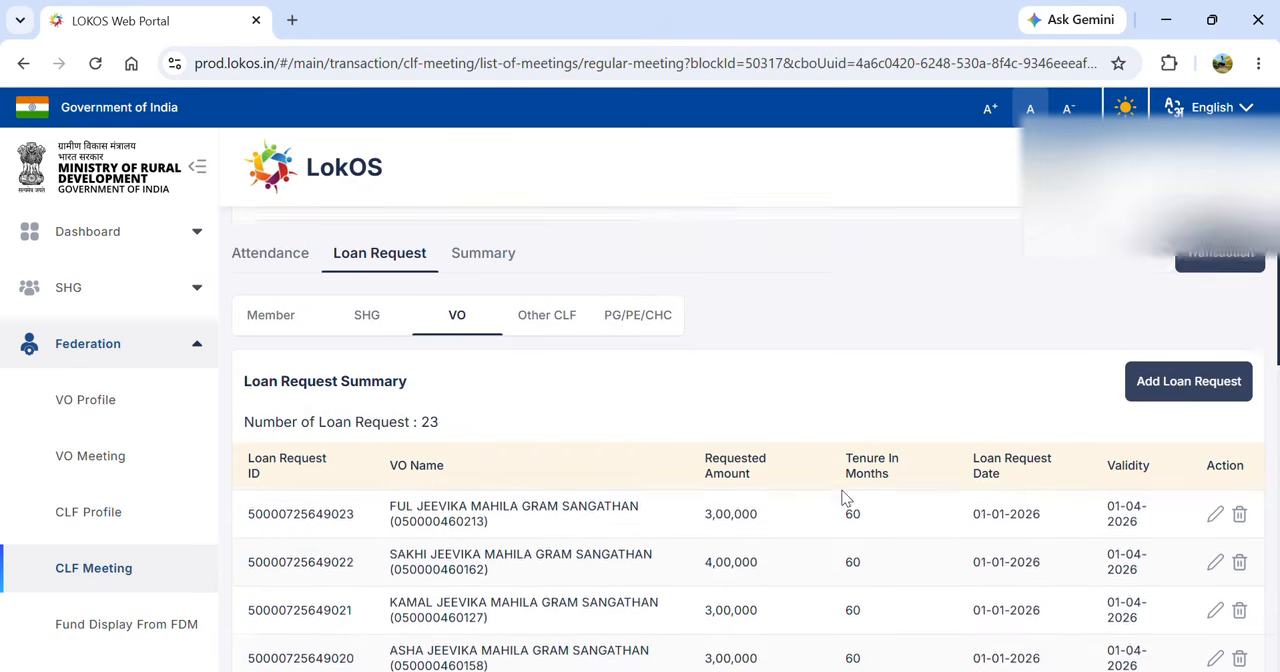
scroll(843, 497, up, 2)
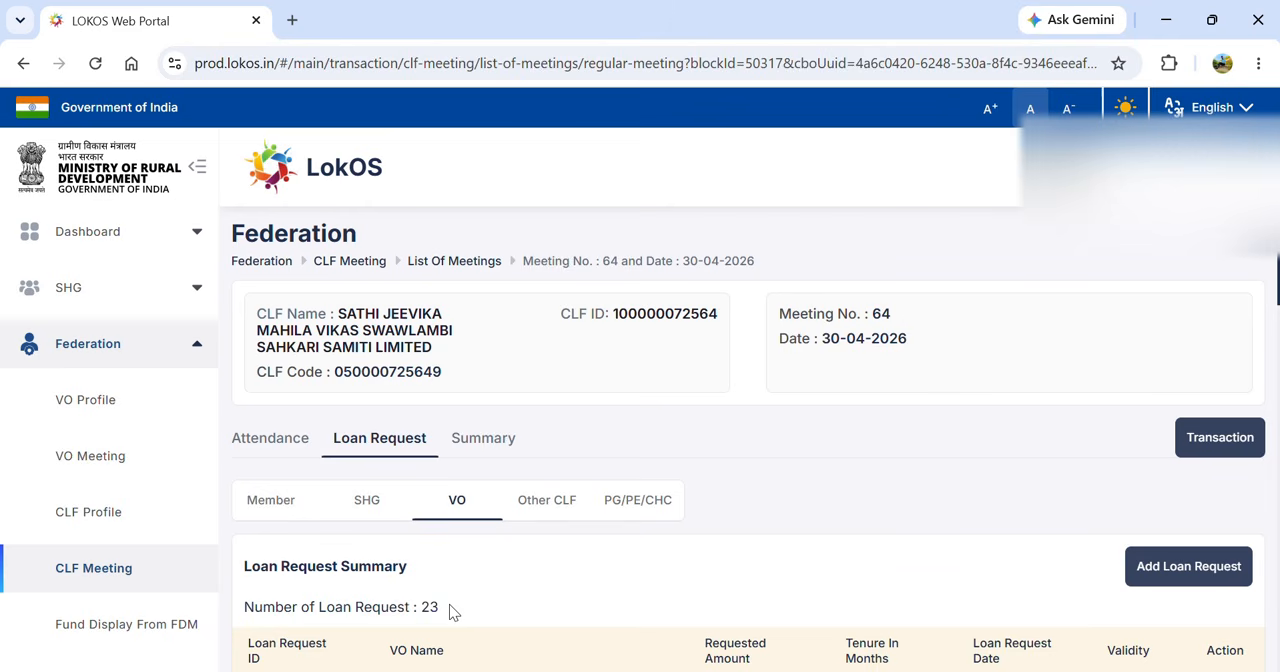
- Start a new VO loan request for SAVITRI JEEVIKA MAHILA GRAM SANGATHAN with fund type Community Investment Fund (CIF) - Loan to VO
click(1150, 579)
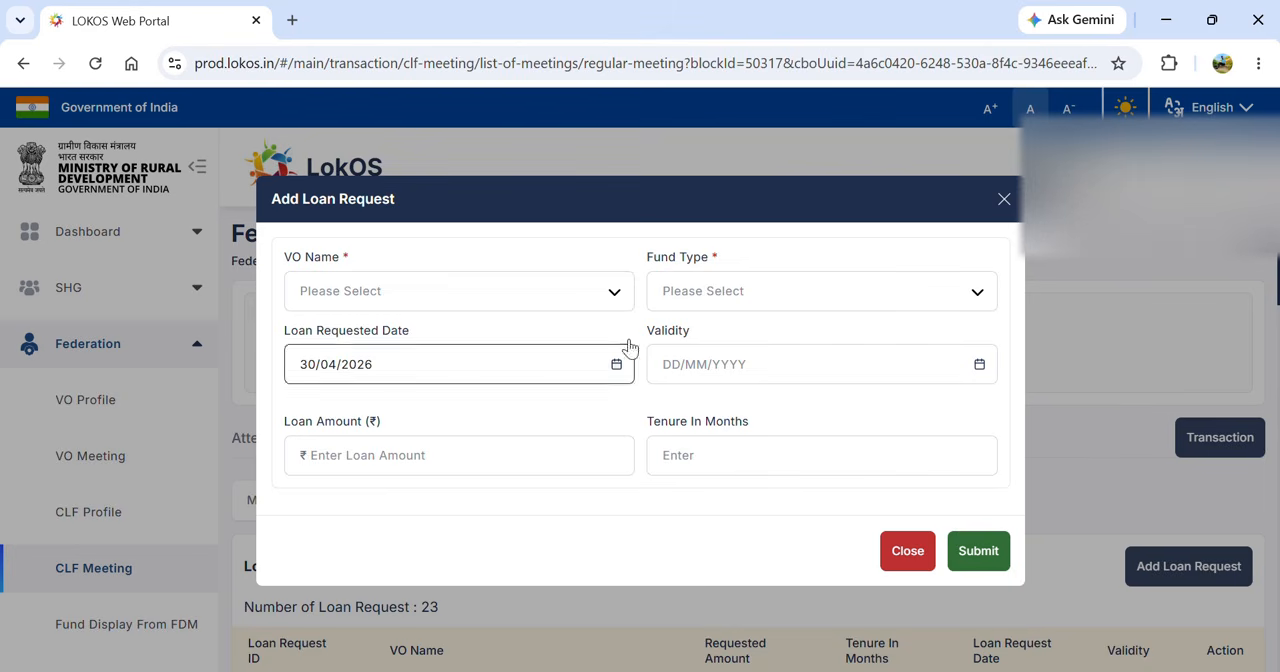
click(560, 293)
key(Down)
key(Down)
key(Down)
key(Down)
key(Down)
key(Down)
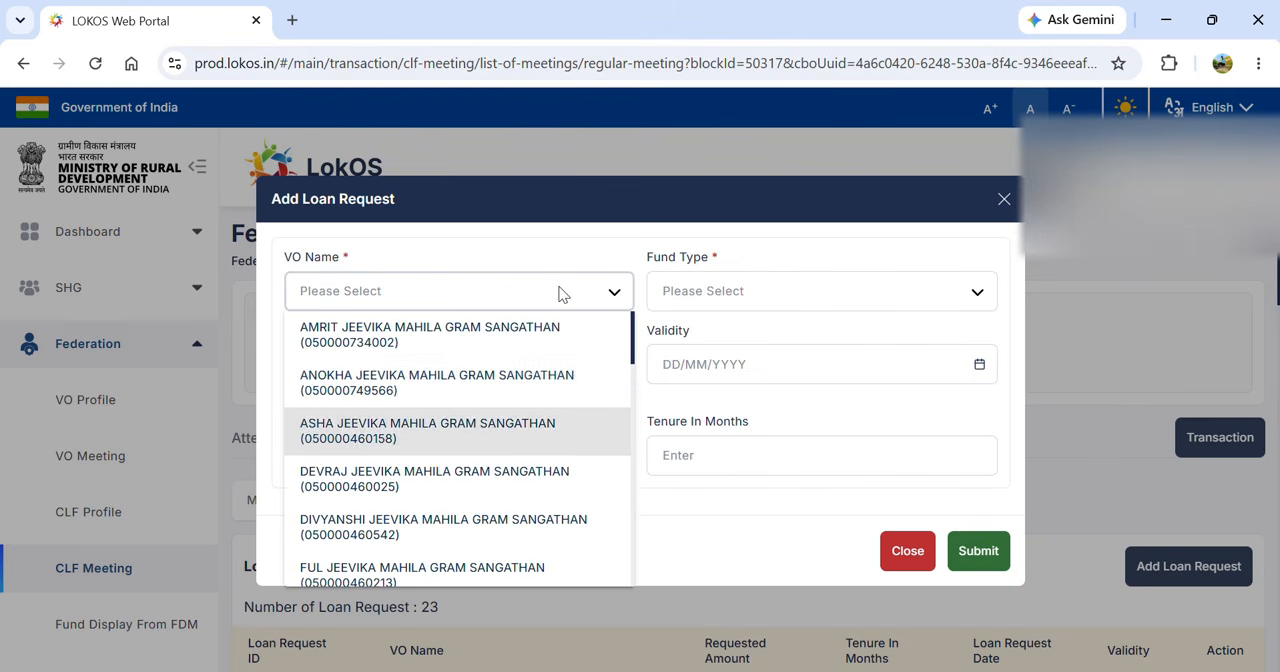
key(Down)
key(Down)
key(Down)
key(Down)
key(Down)
key(Down)
key(Down)
key(Down)
key(Down)
key(Down)
key(Down)
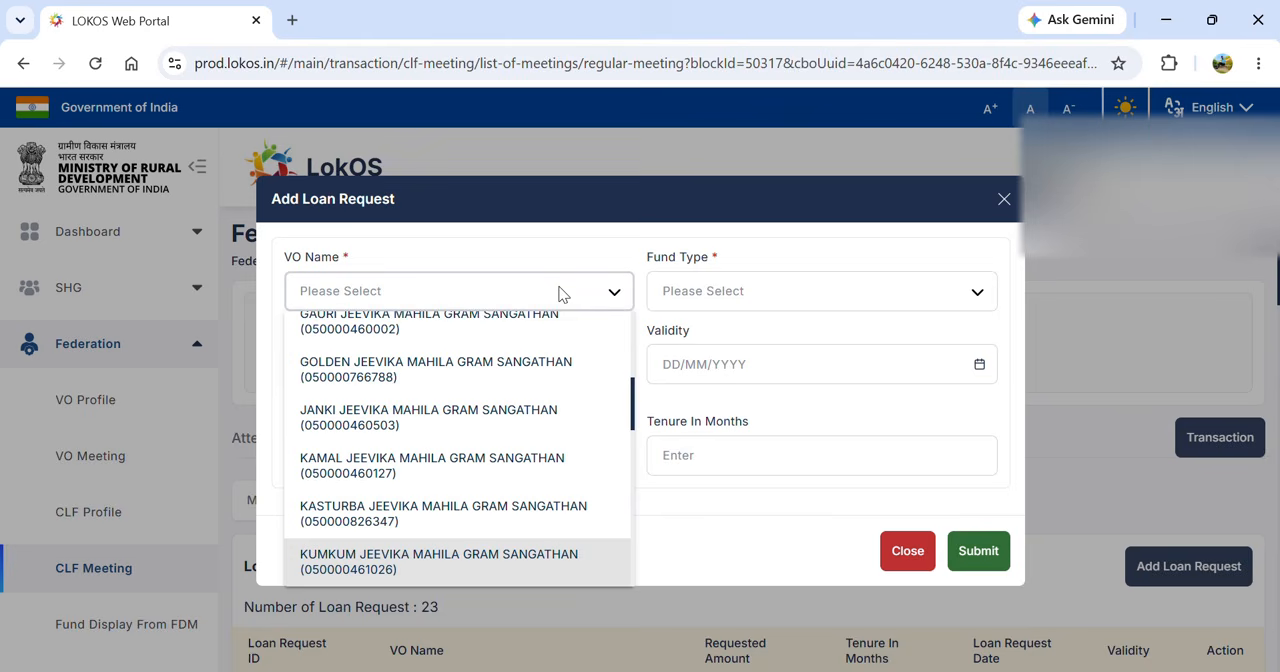
key(Down)
key(Down)
key(Down)
key(Down)
key(Down)
key(Down)
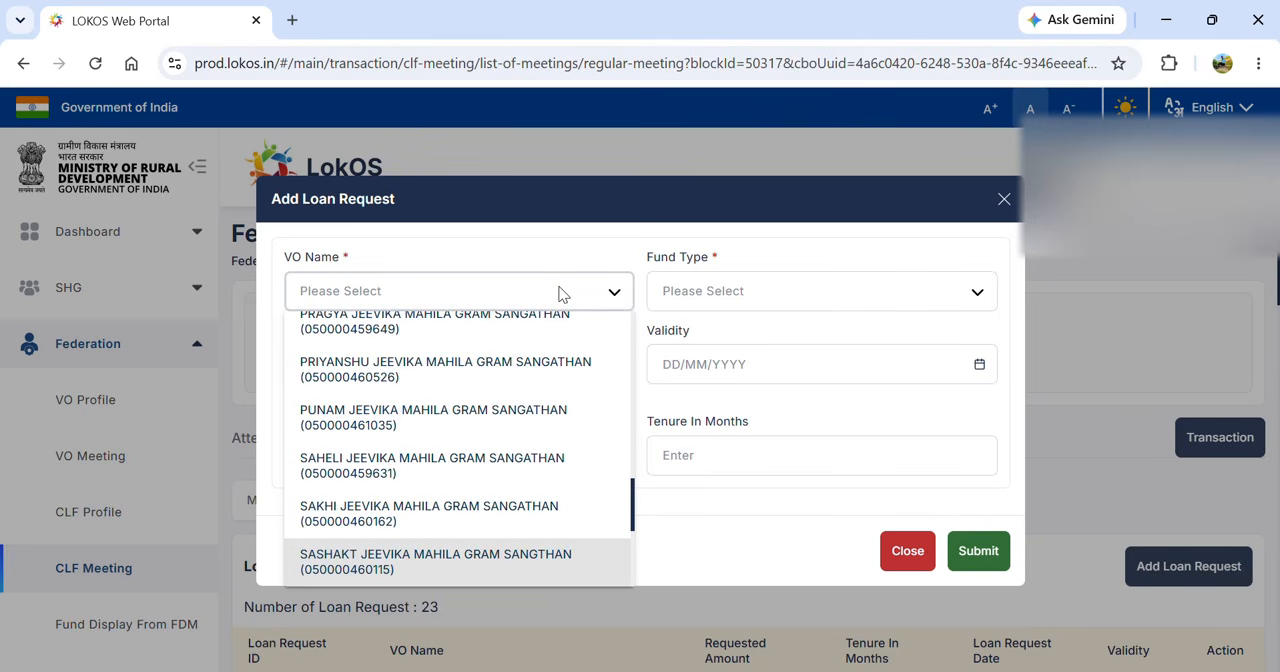
key(Return)
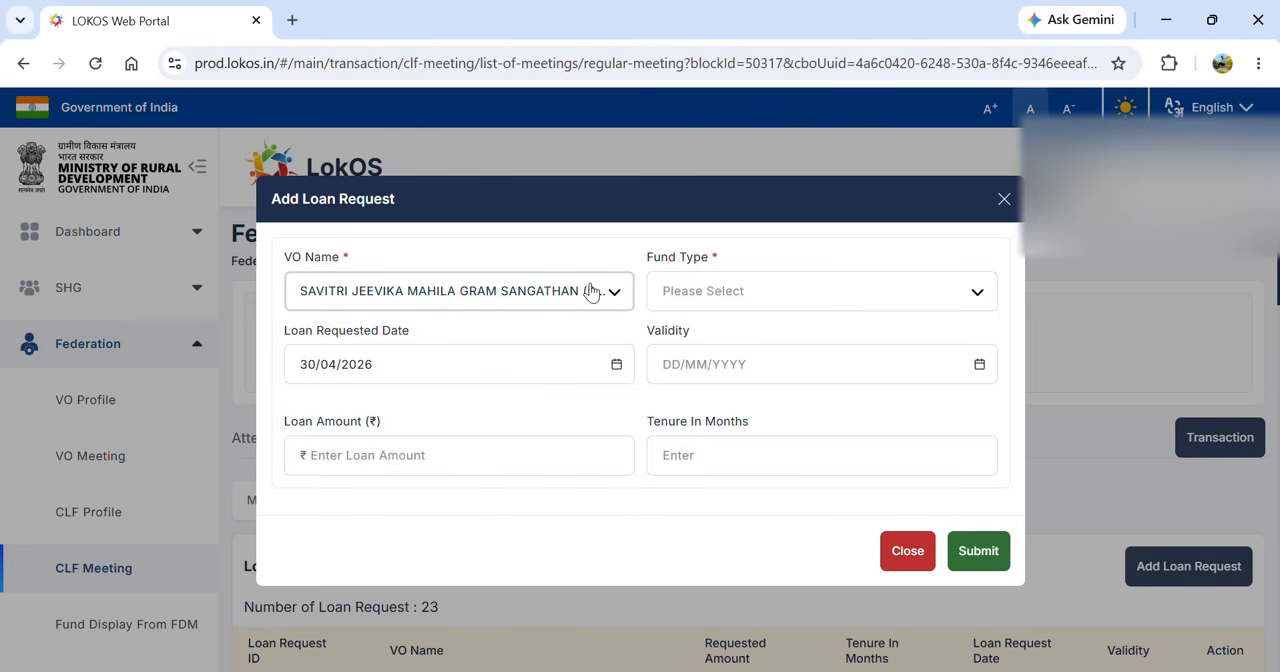
click(788, 297)
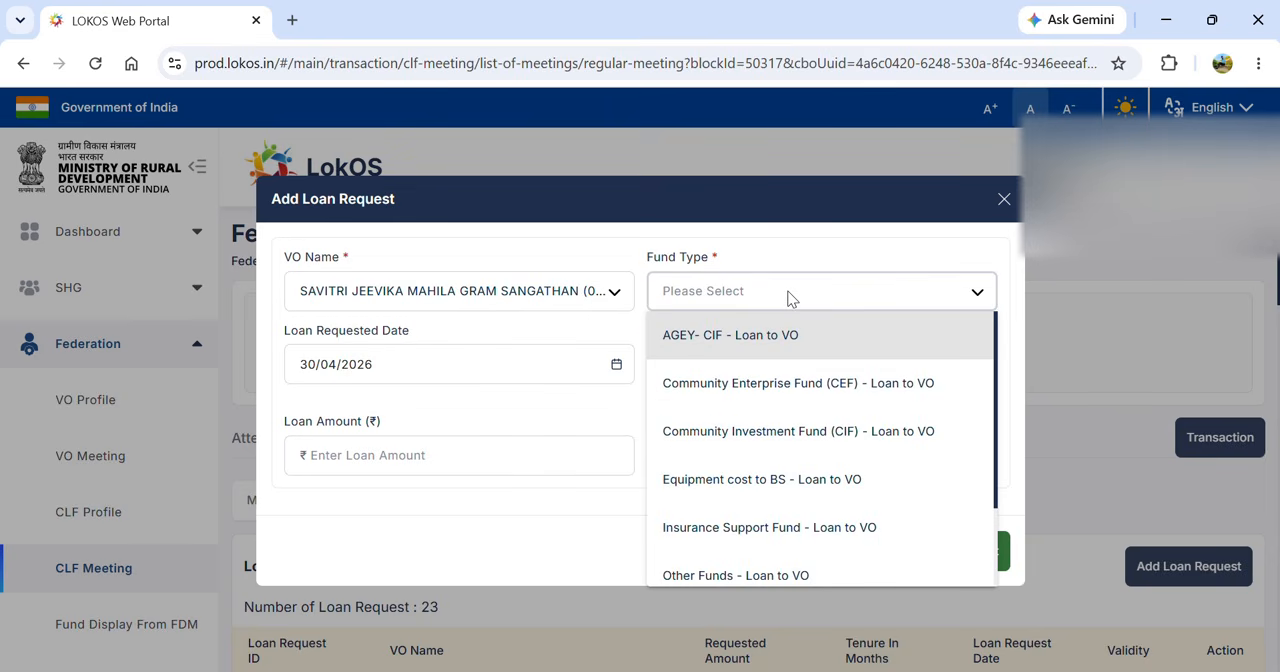
click(755, 436)
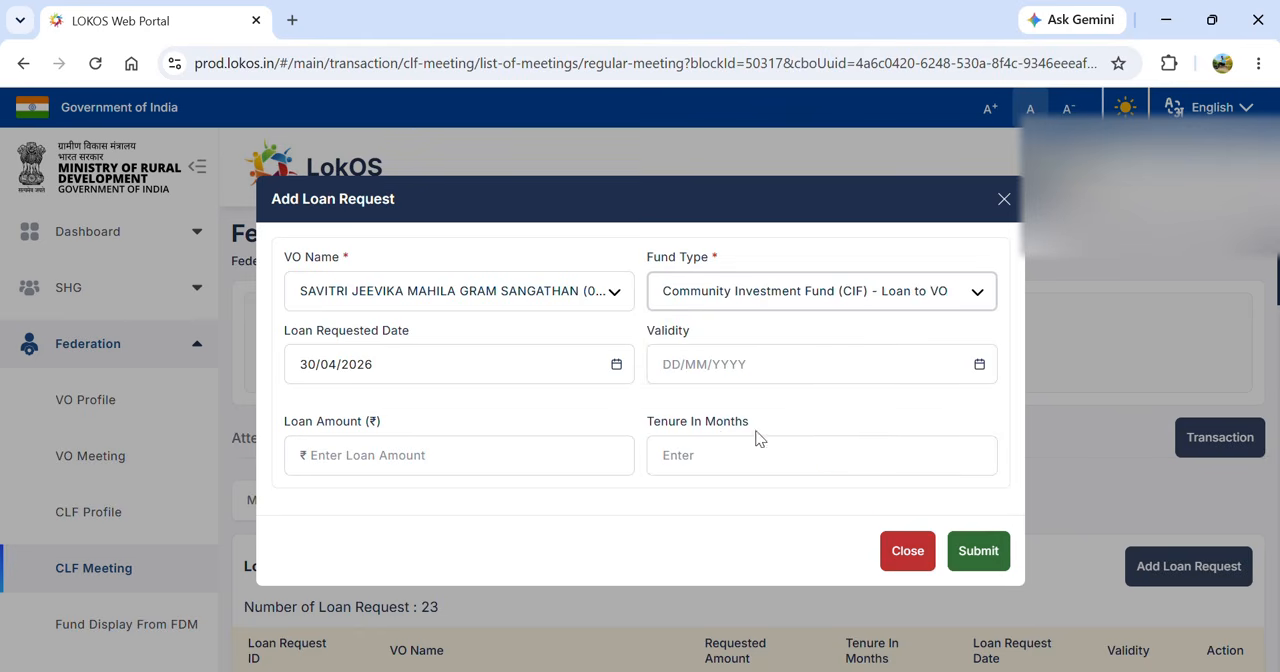
- Set the loan requested date to 22/04/2026 and the request's validity to 31/05/2026
click(617, 365)
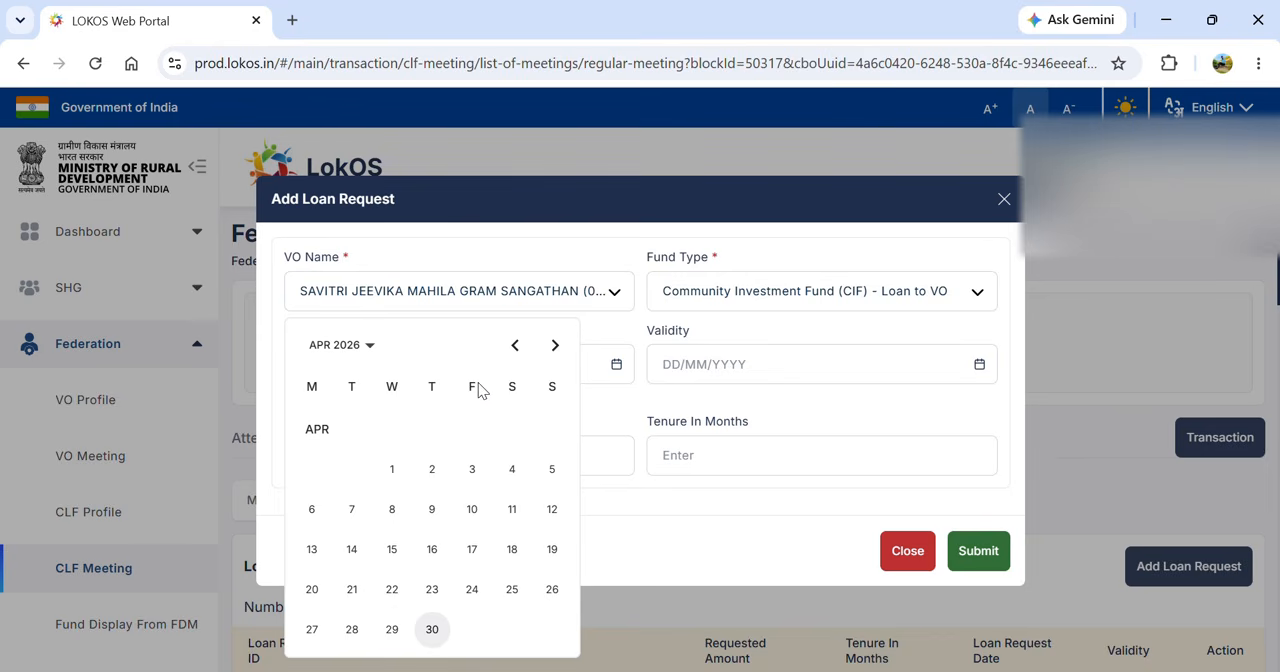
click(392, 592)
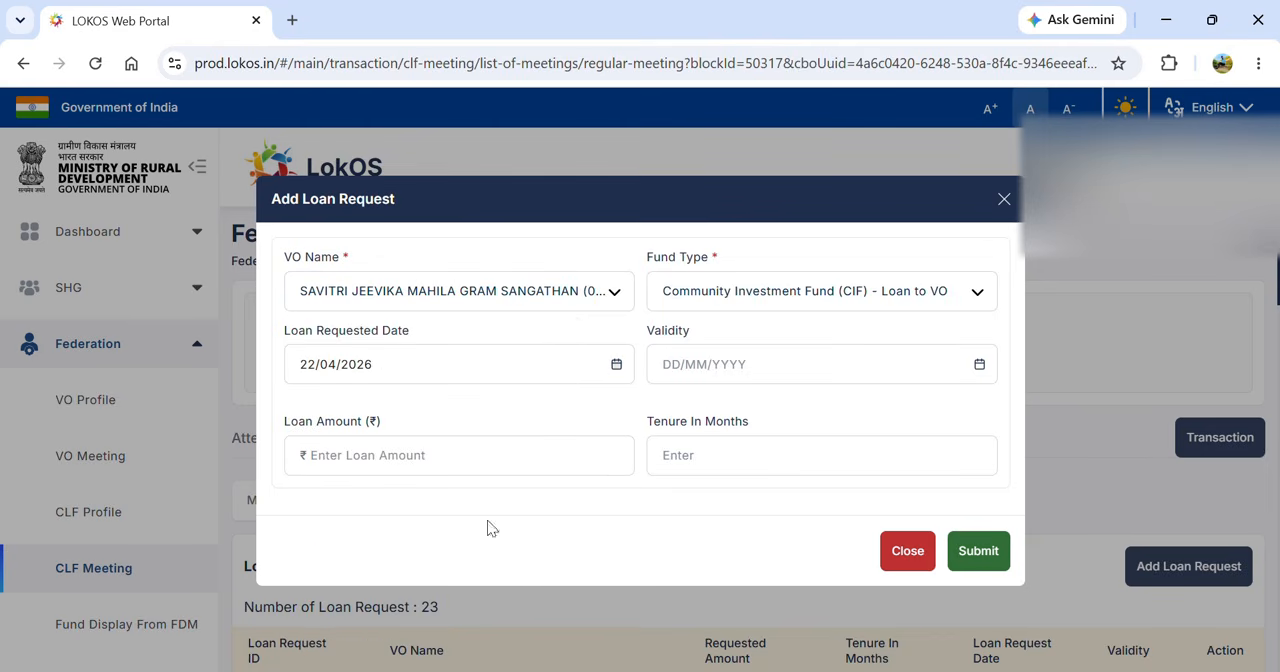
click(979, 366)
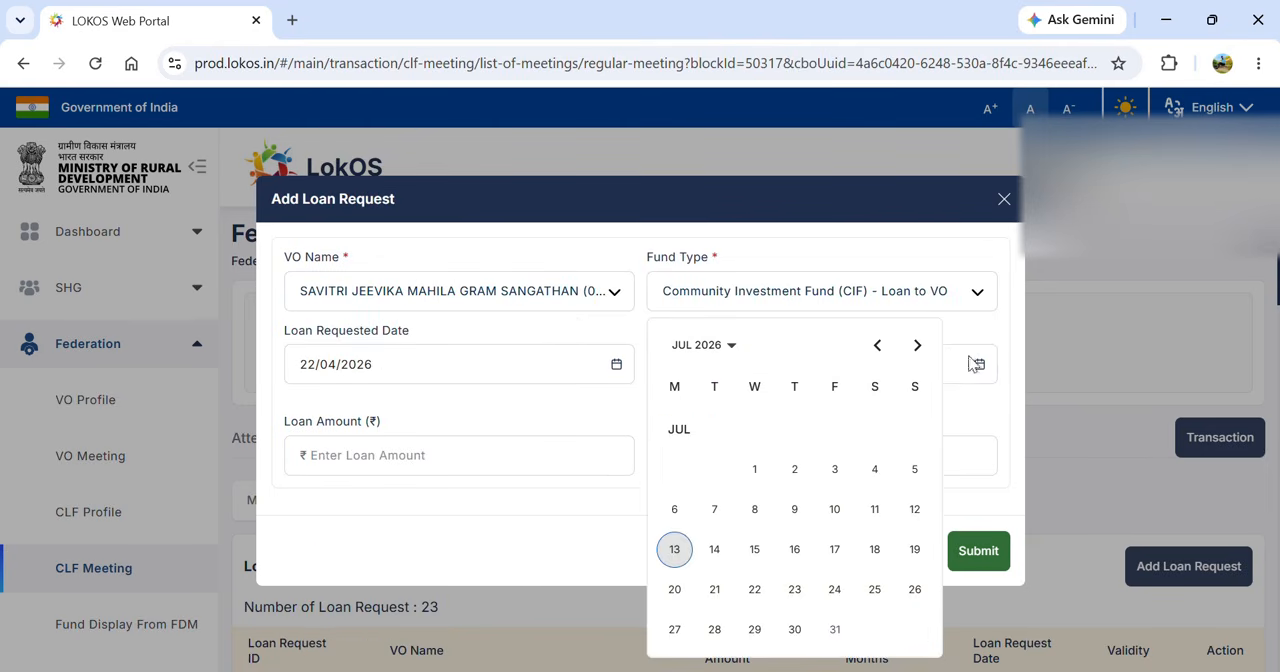
click(878, 346)
click(884, 355)
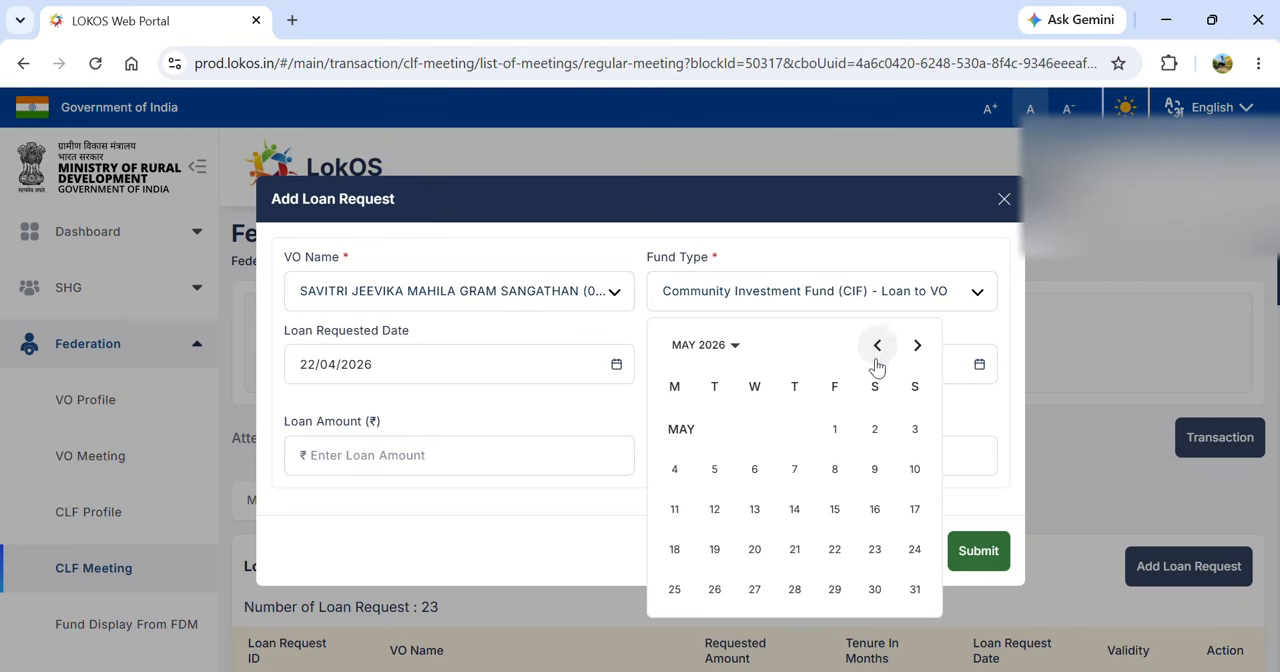
click(914, 590)
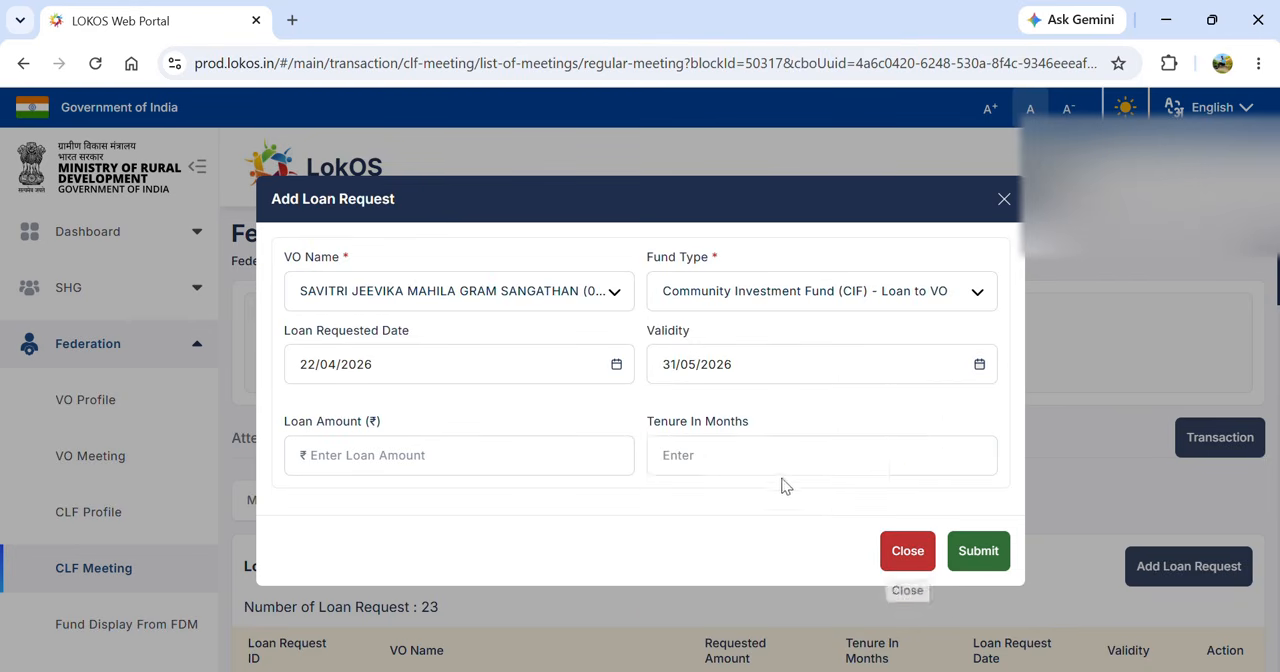
- Enter a loan amount of ₹18,00,000 with a tenure of 72 months and submit the loan request
click(580, 459)
text(1)
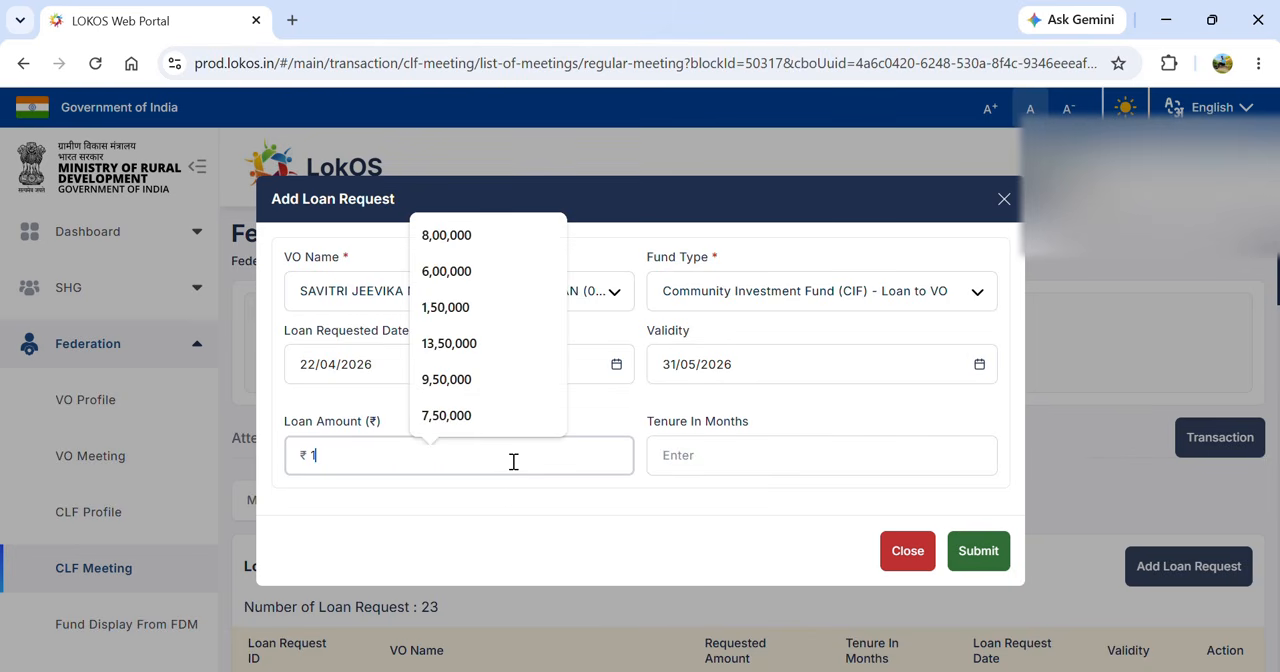
text(8,00,000)
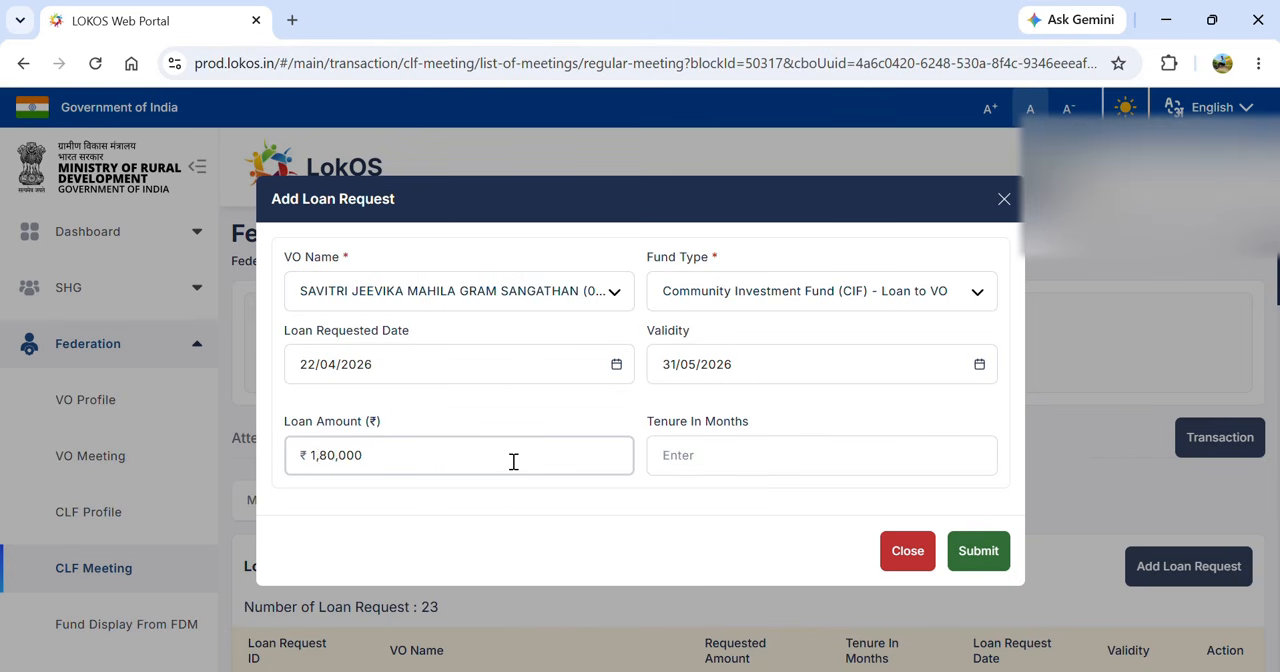
click(705, 455)
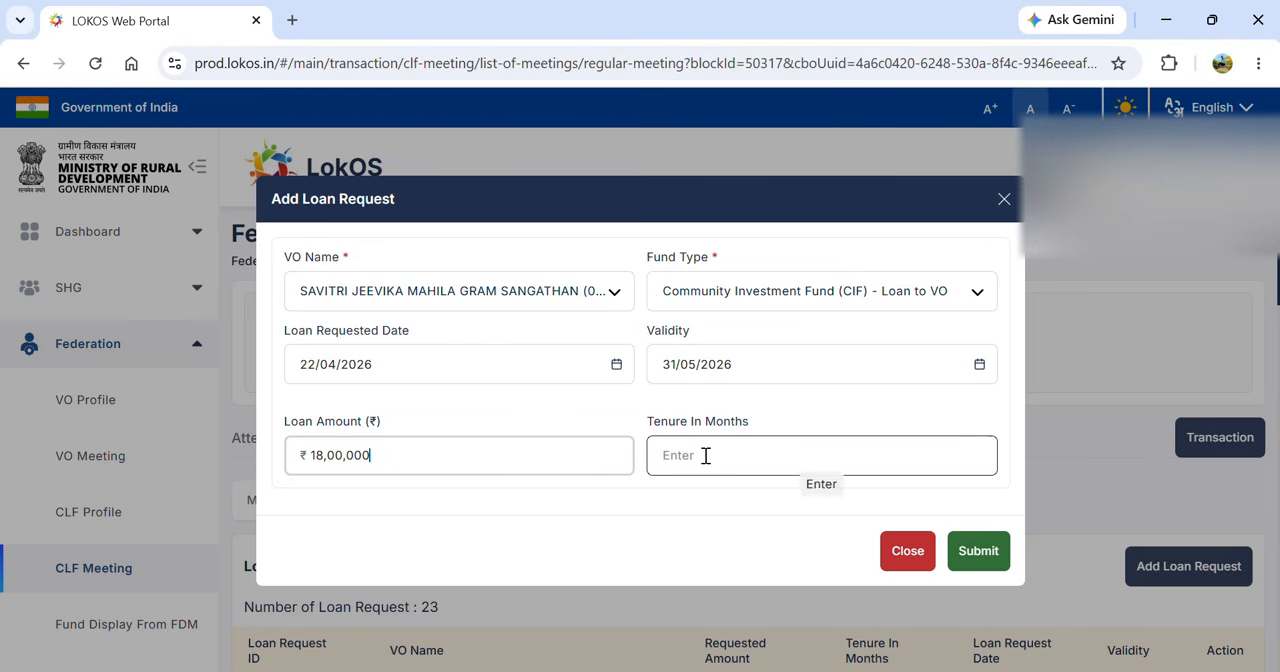
text(99)
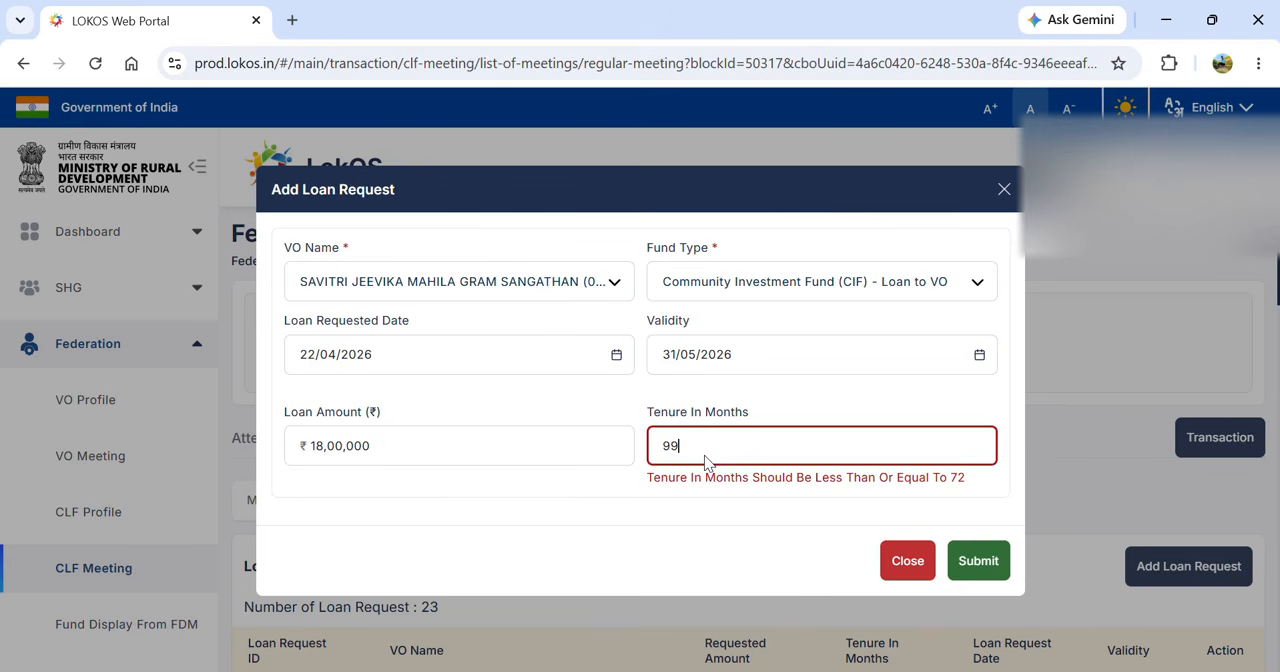
key(BackSpace)
key(BackSpace)
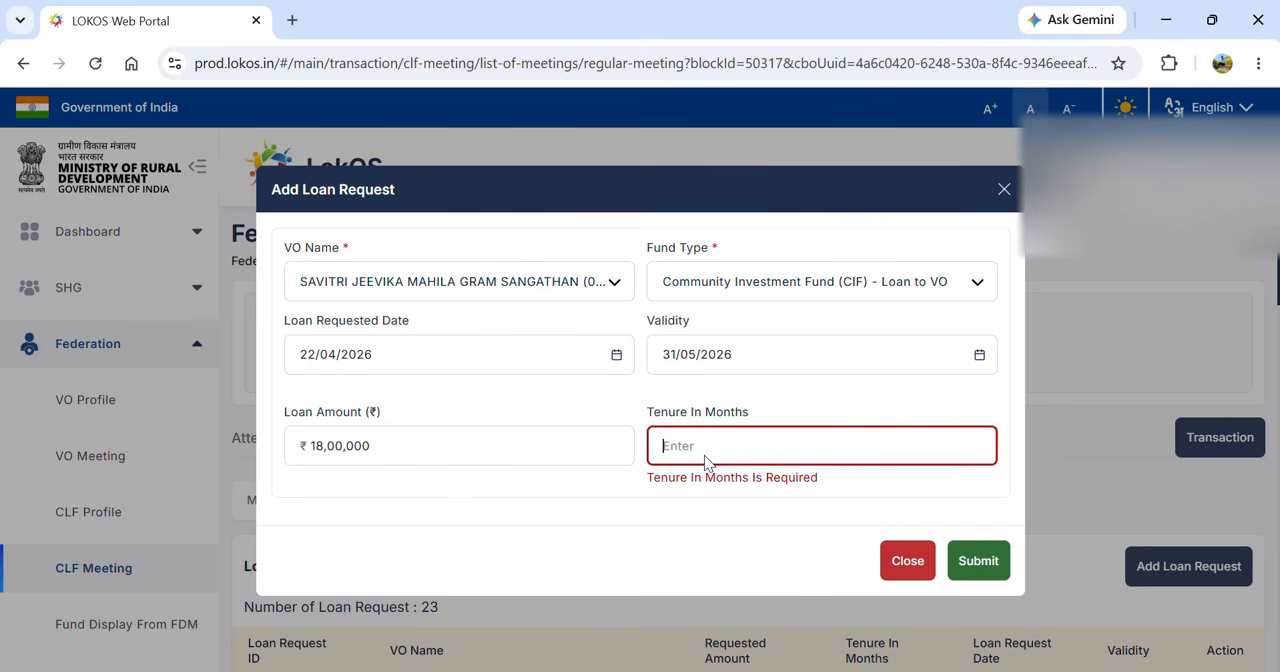
text(72)
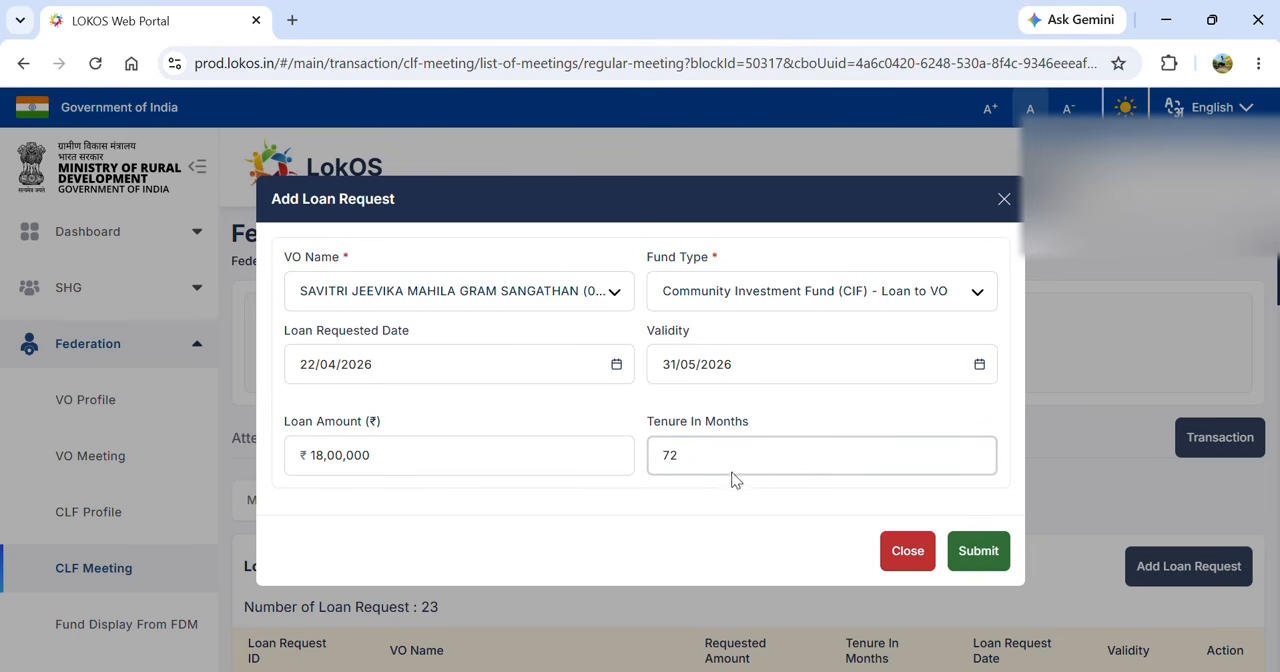
click(972, 545)
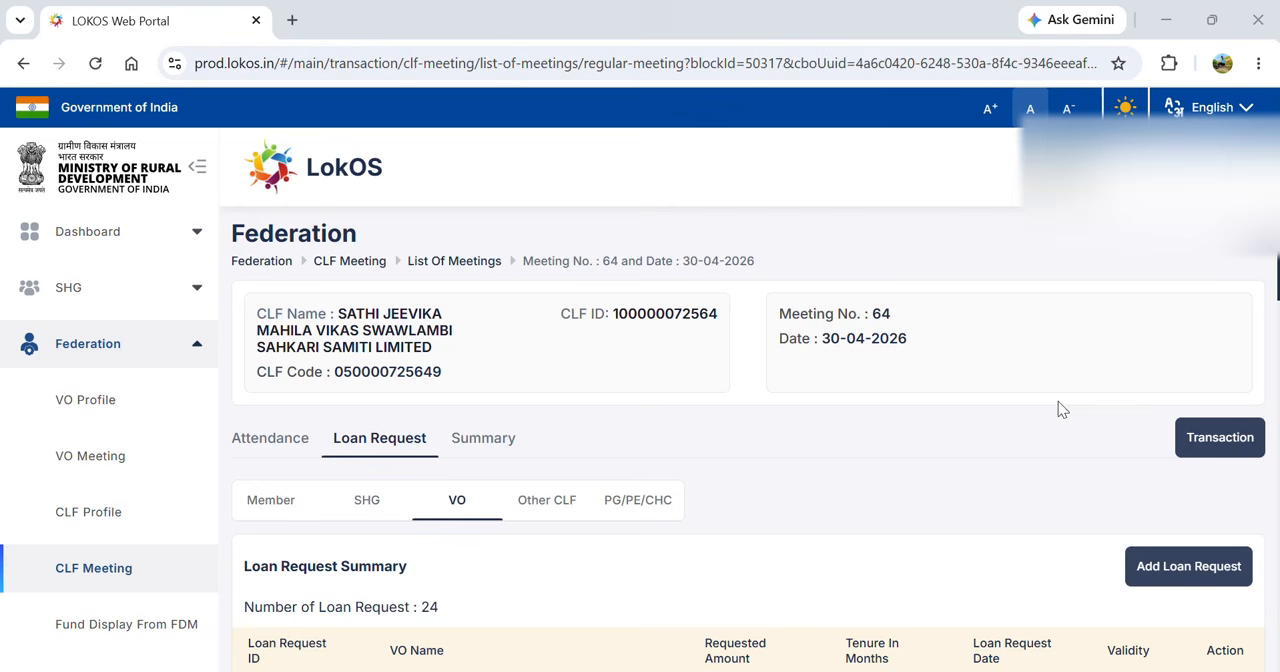
- Open New Loan Disbursement in the meeting's payment transactions and set the payment recipient type to VO
click(1218, 440)
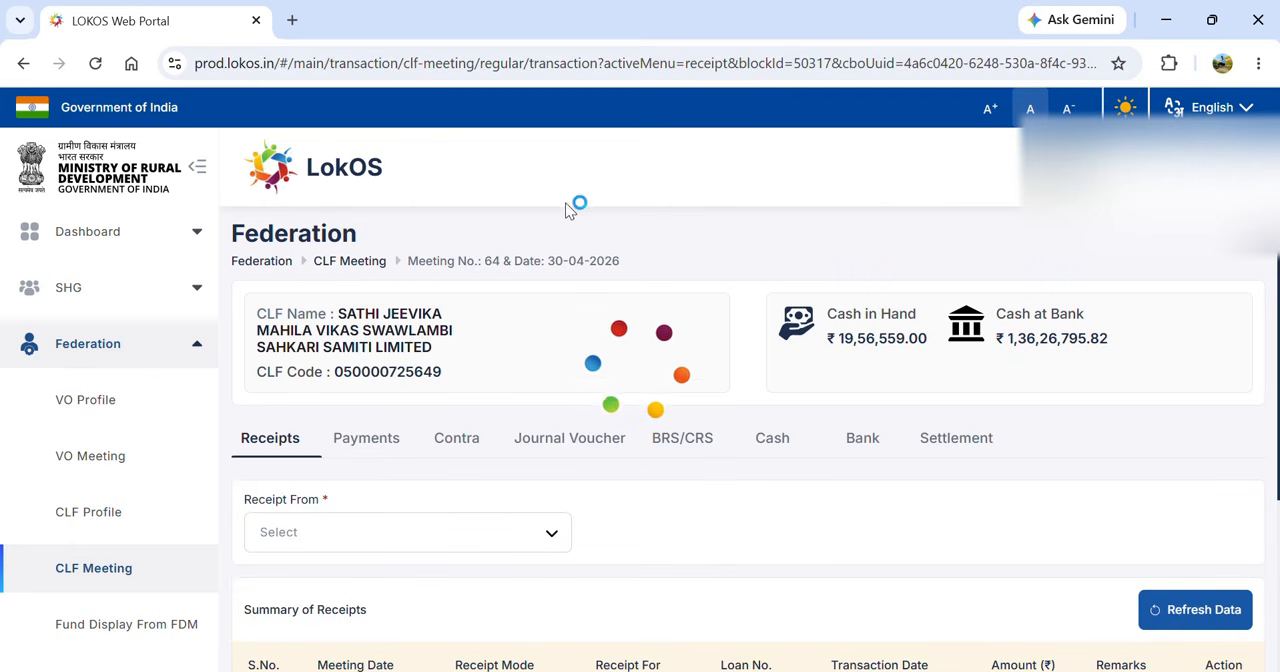
click(375, 443)
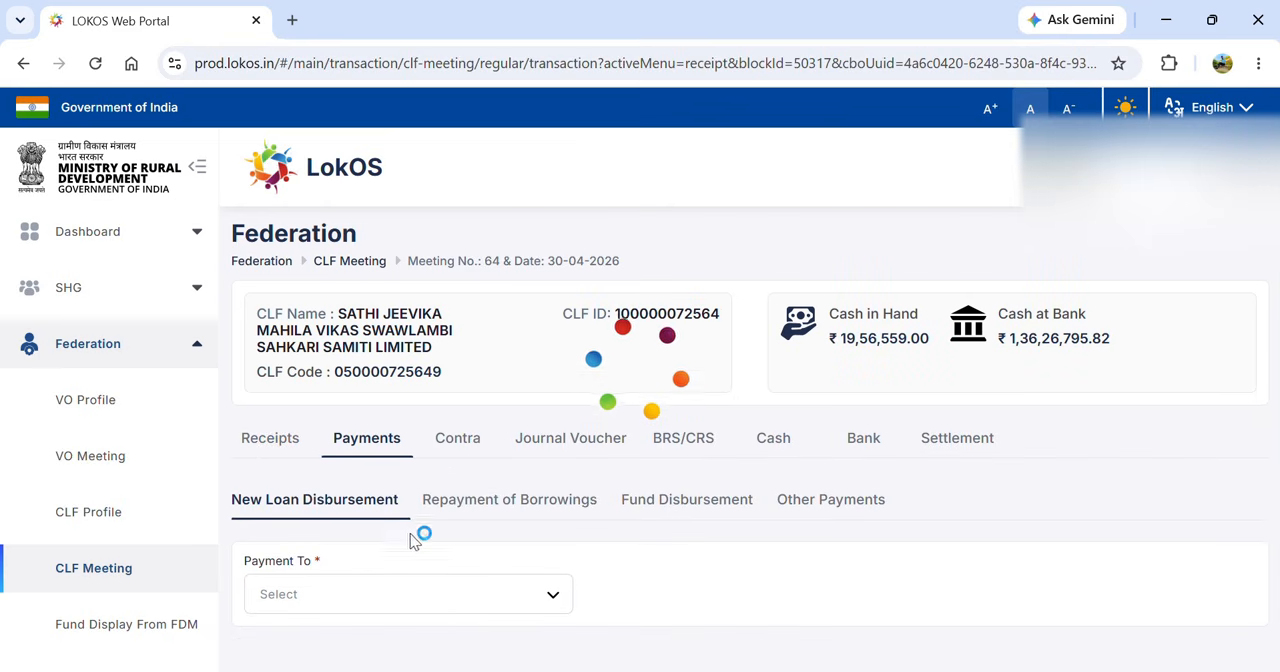
click(403, 599)
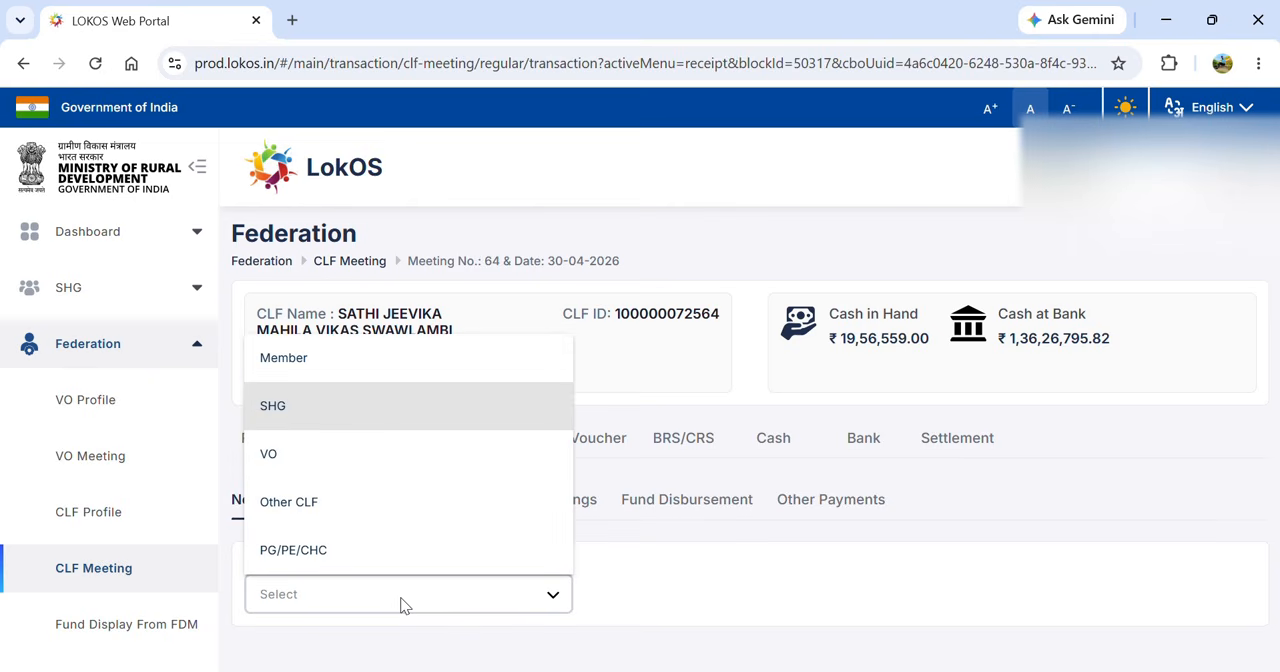
key(Down)
key(Return)
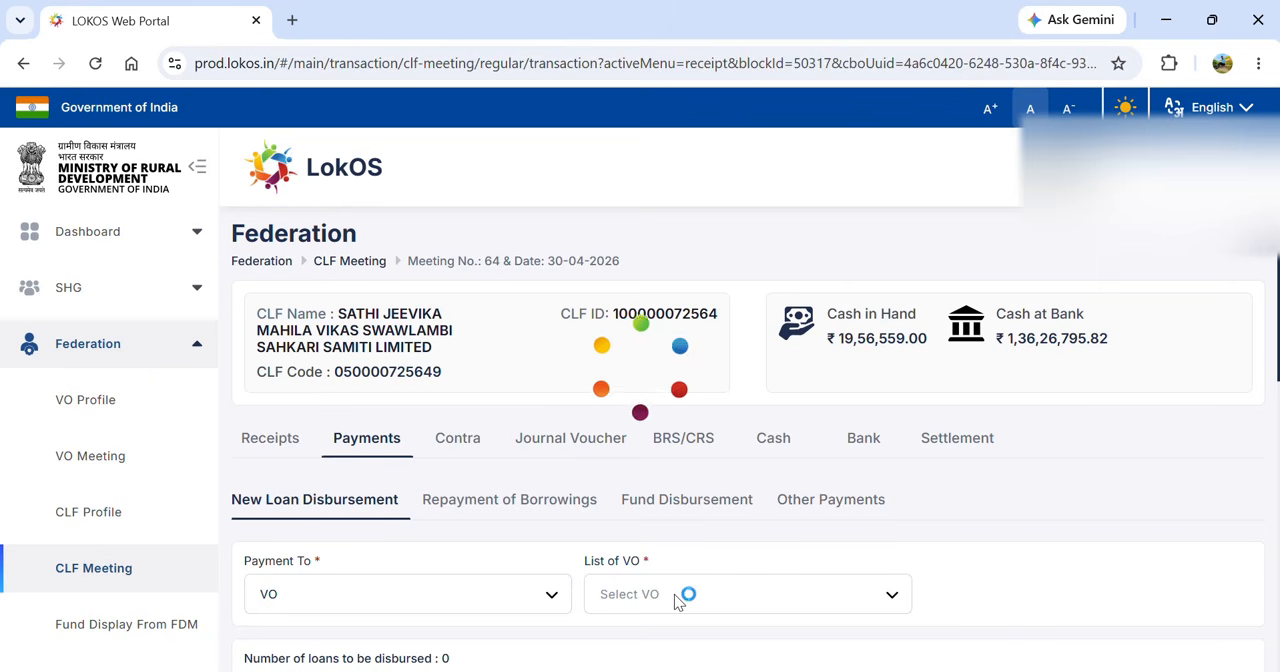
- Choose SAVITRI JEEVIKA MAHILA GRAM SANGATHAN as the VO receiving the new loan
click(654, 608)
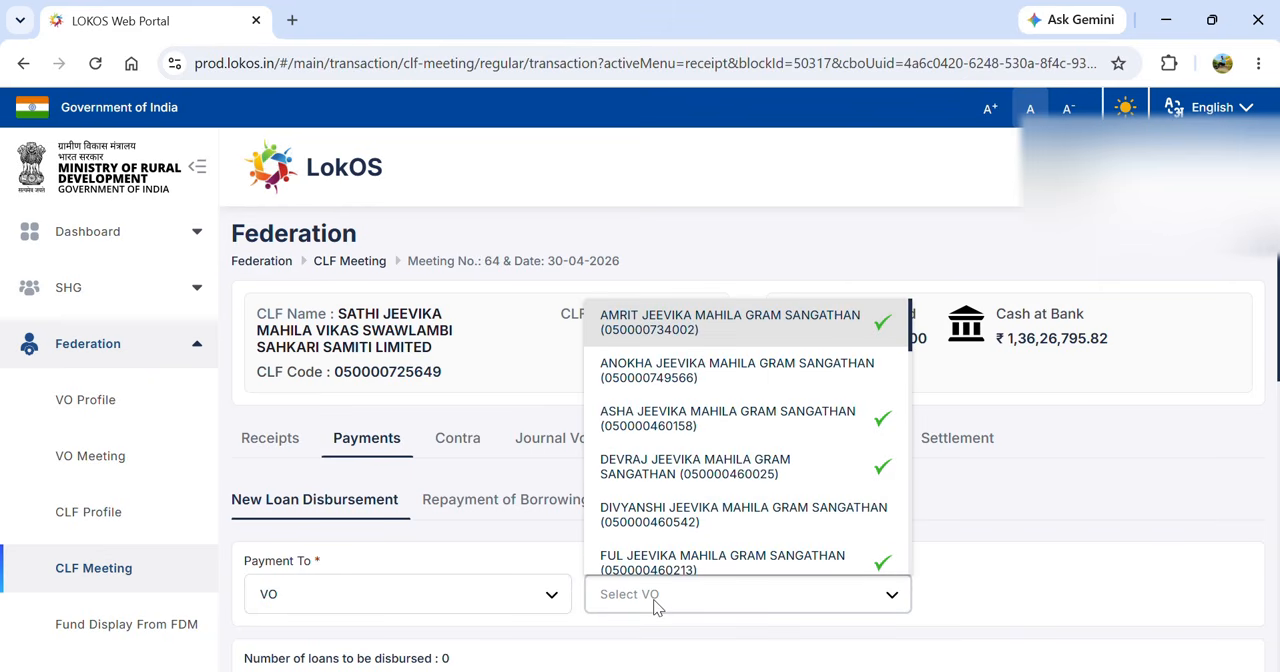
key(Down)
key(Down)
key(Down)
key(Down)
key(Down)
key(Down)
key(Down)
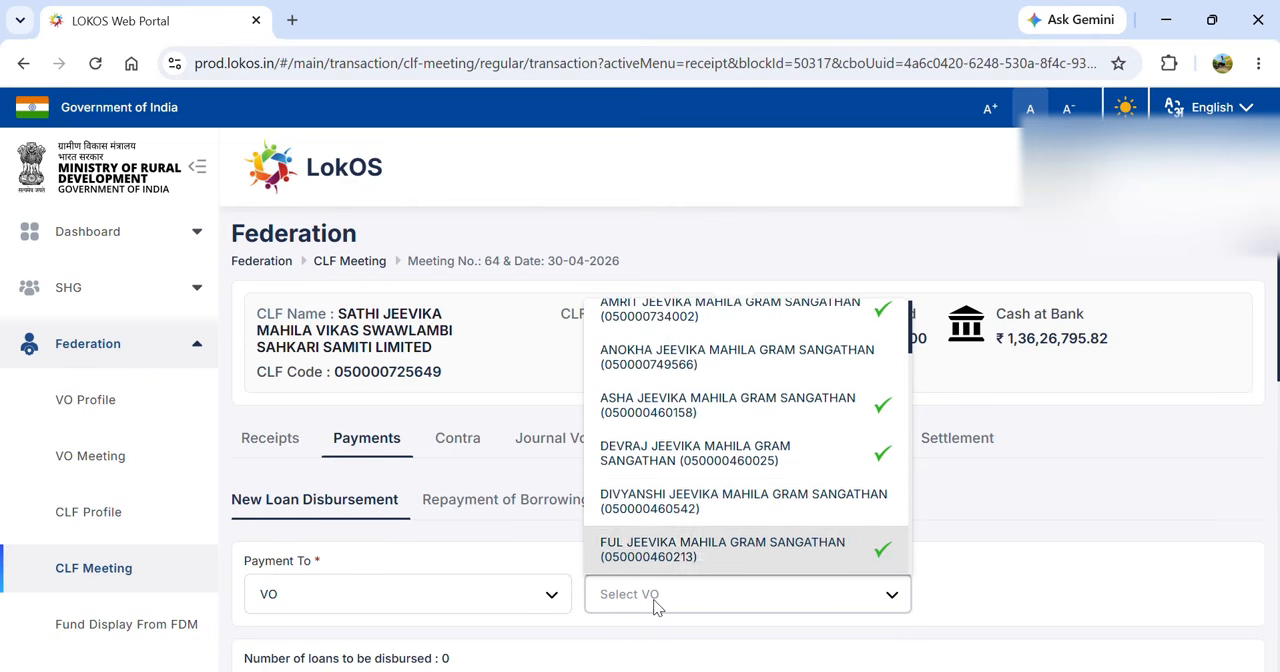
key(Down)
key(Down)
key(Down)
key(Down)
key(Down)
key(Down)
key(Down)
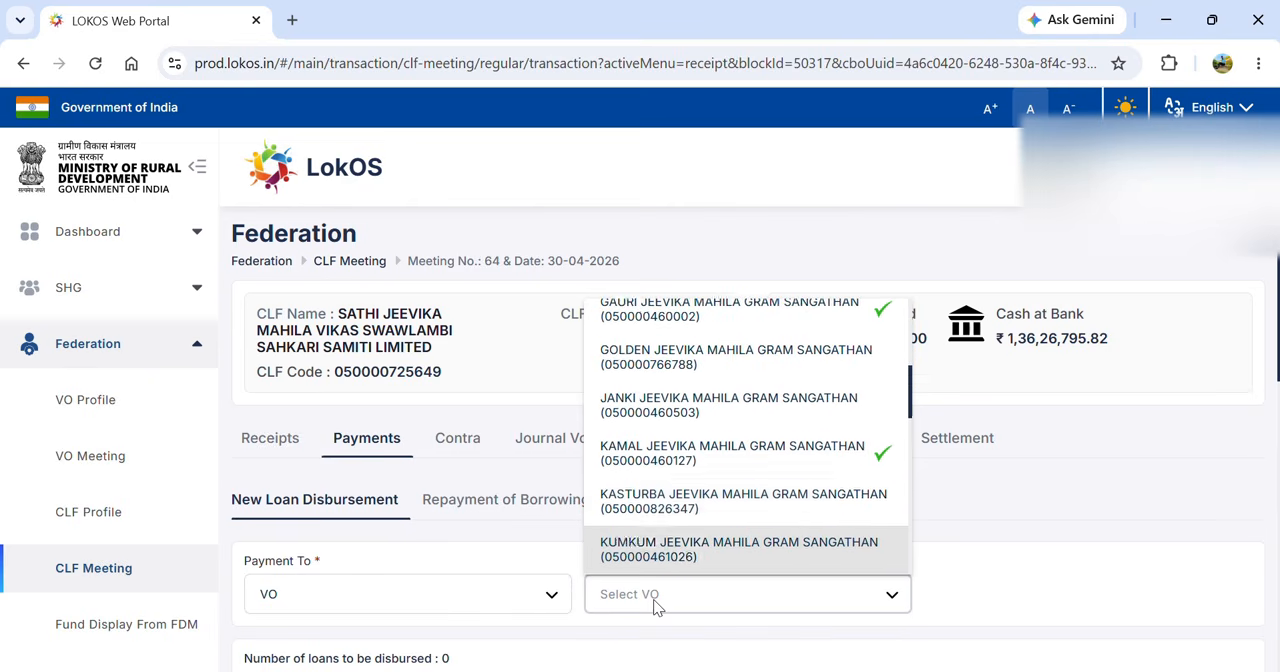
key(Down)
key(Down)
key(Down)
key(Down)
key(Down)
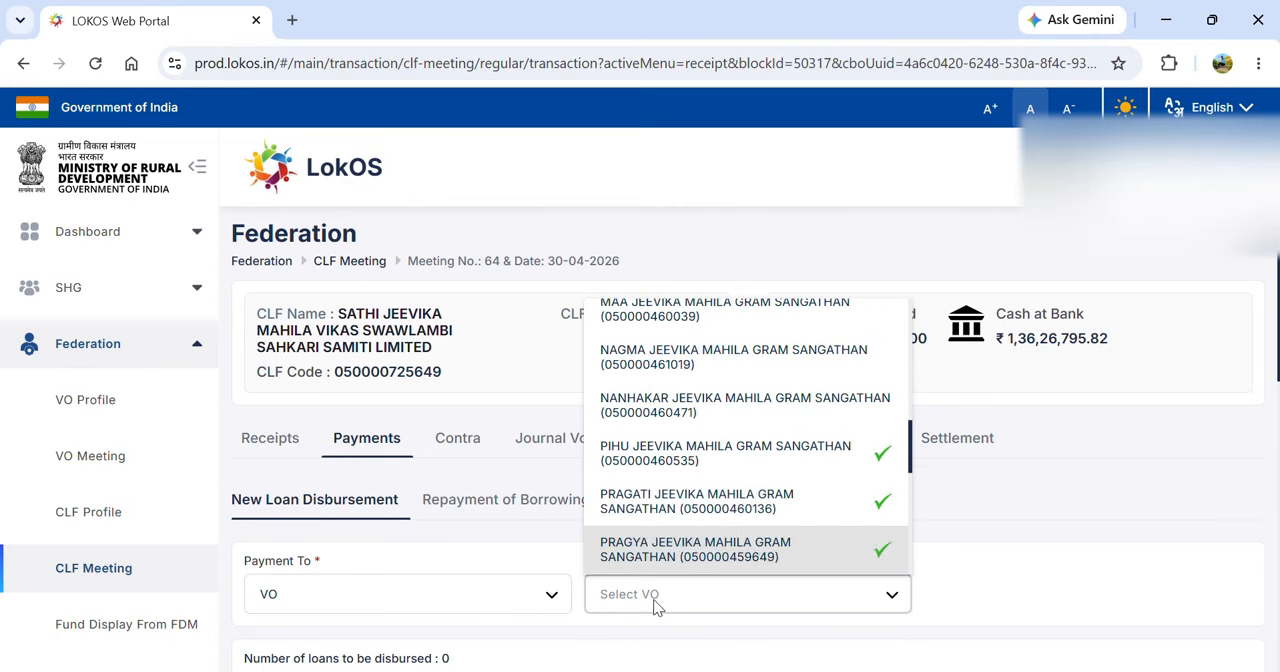
key(Down)
key(Down)
key(Down)
key(Down)
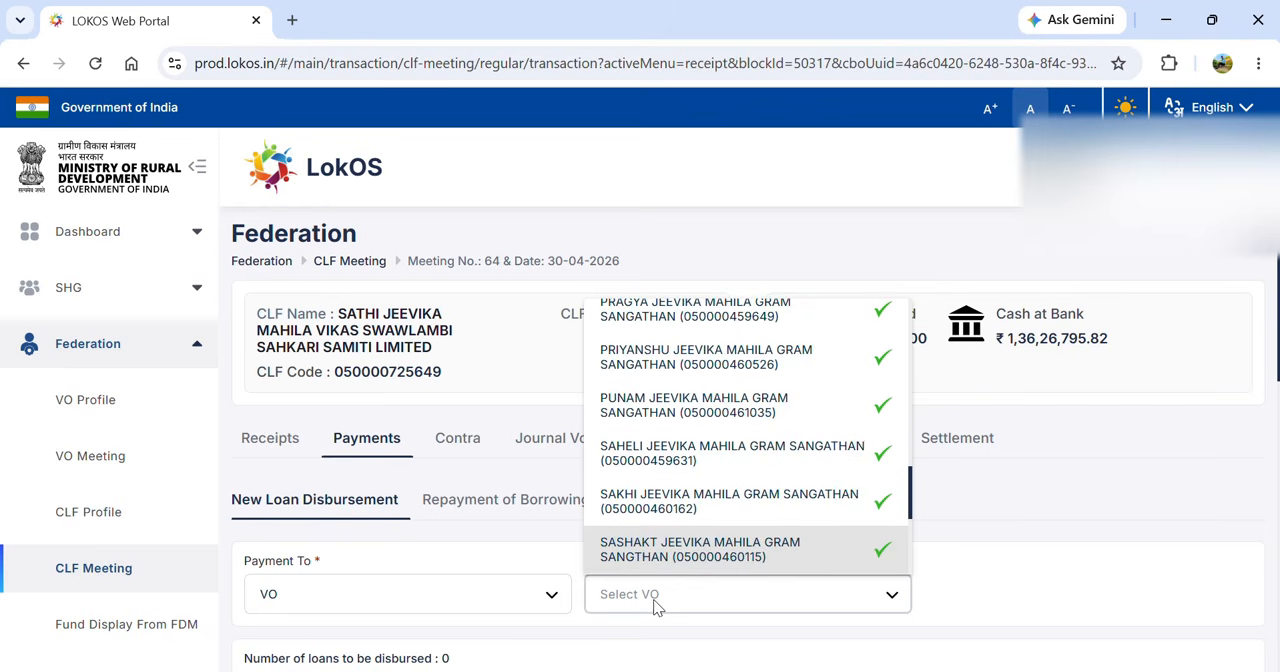
key(Down)
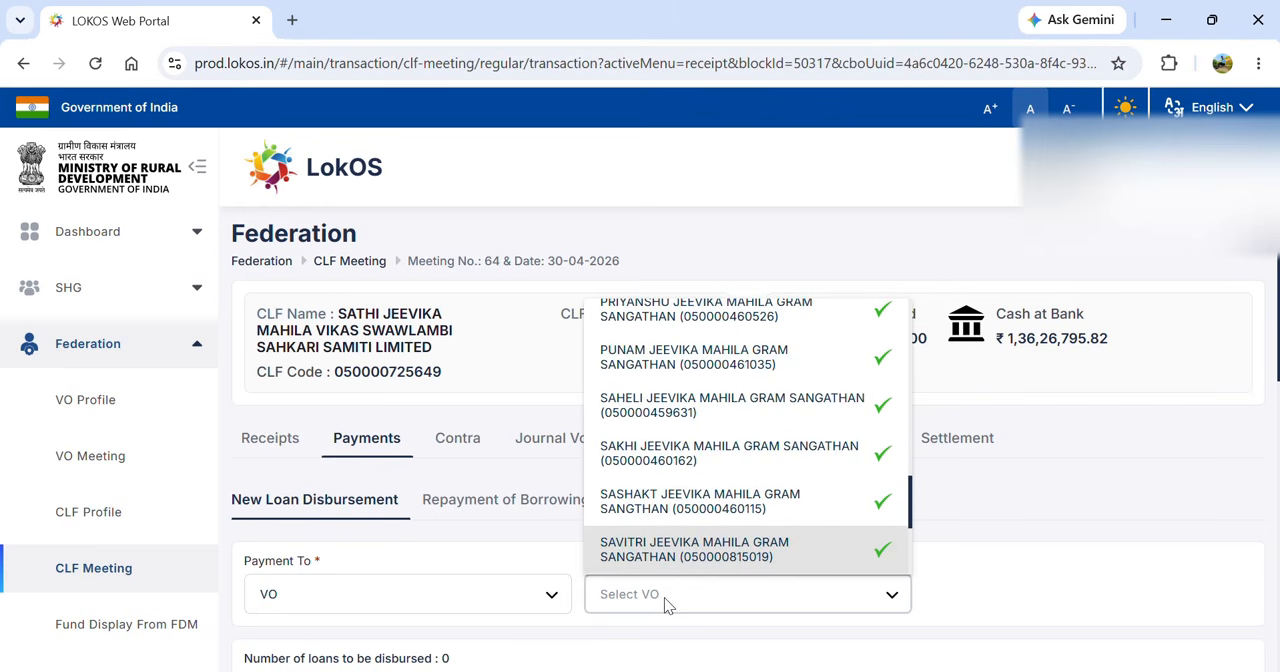
click(815, 563)
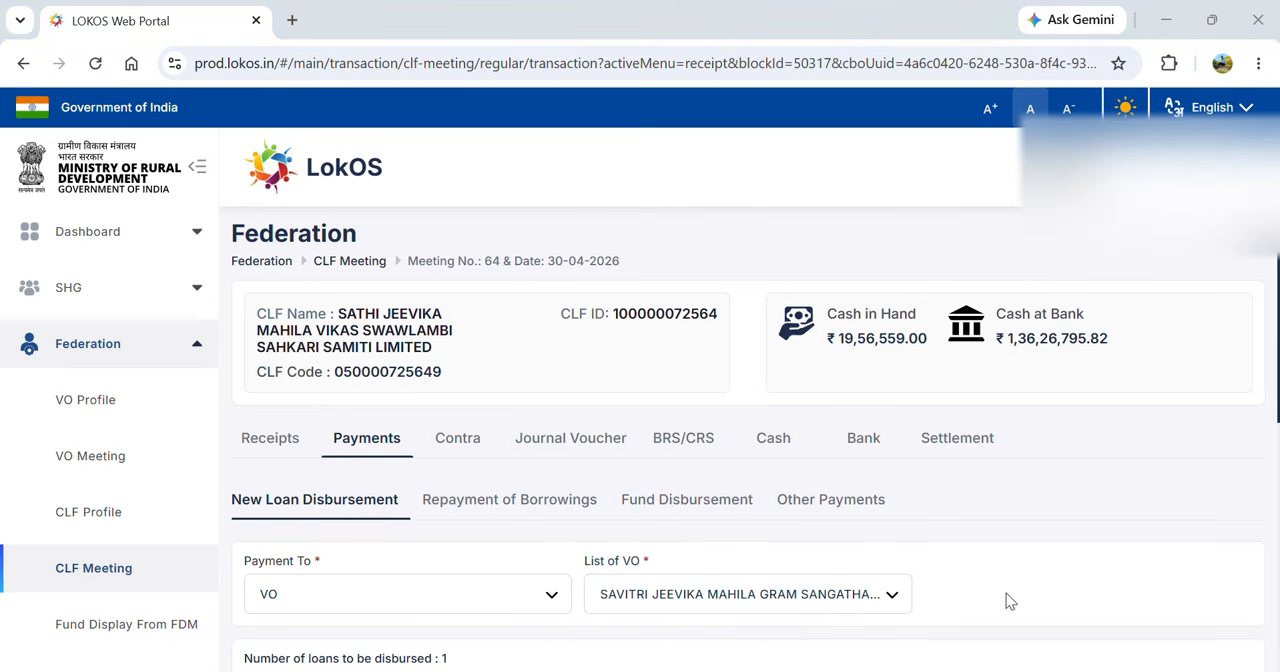
- Start the disbursement of the VO's pending loan request and set its interest effective date to 14/05/2026
scroll(1020, 598, down, 3)
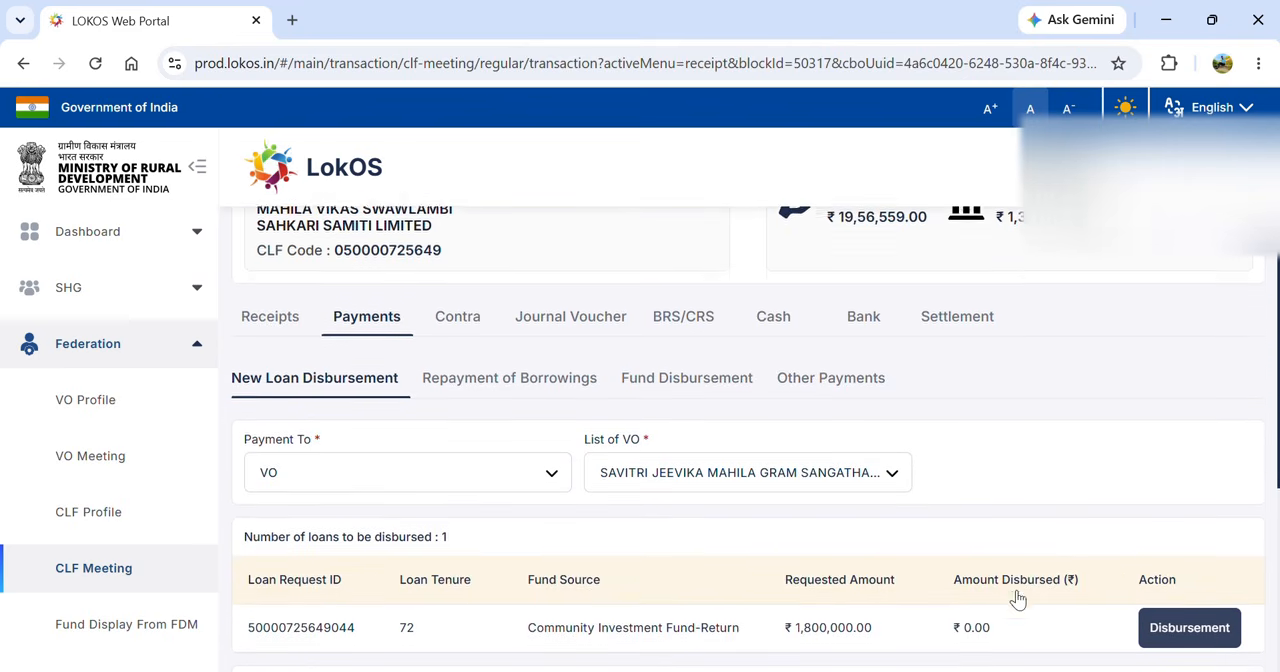
scroll(1020, 598, down, 1)
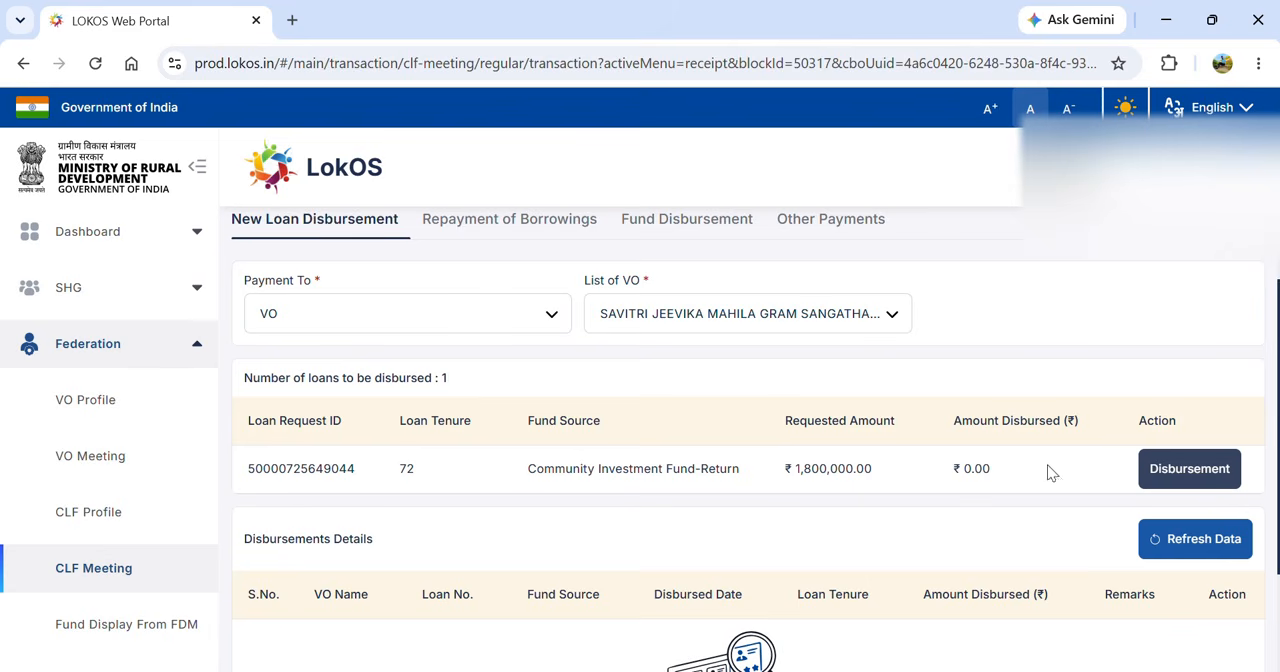
click(1175, 470)
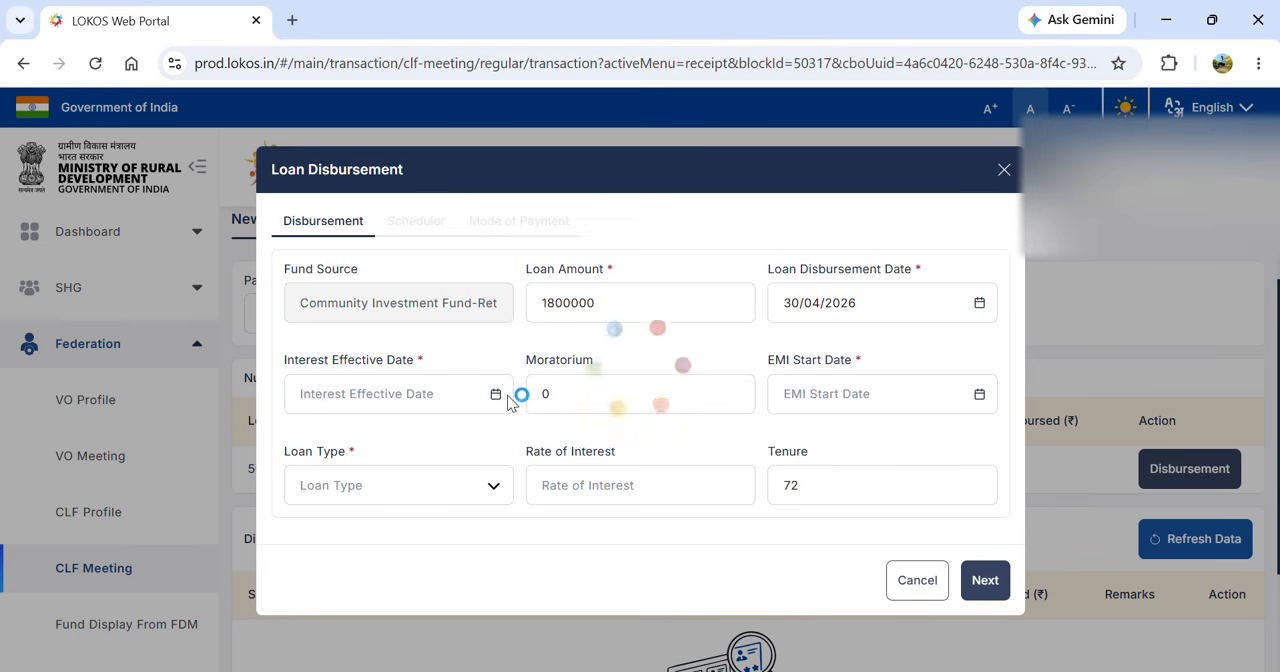
click(495, 397)
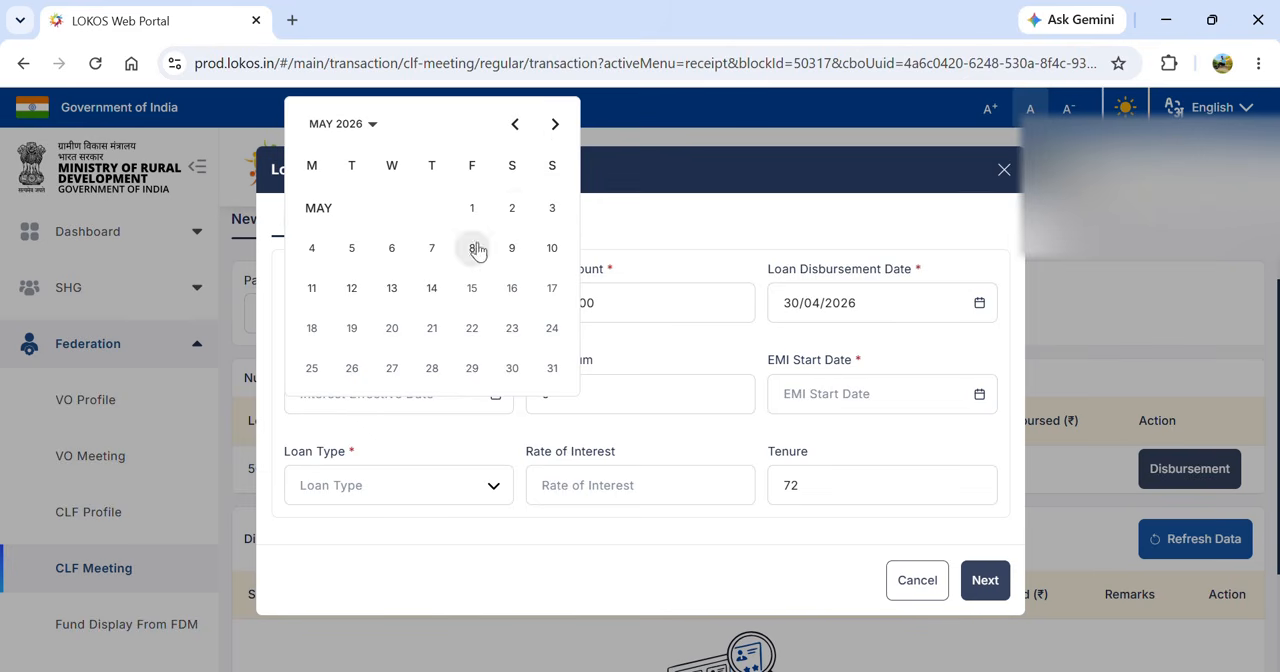
click(433, 289)
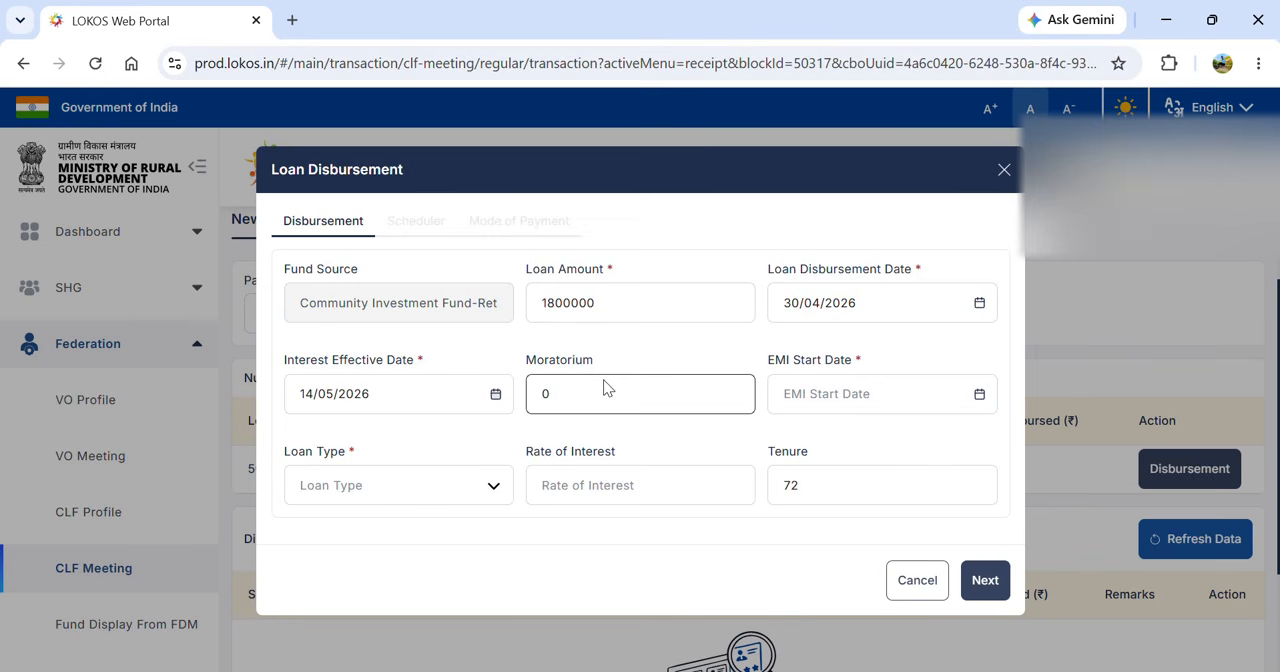
- Set the EMI start date of the VO's loan disbursement to 14/05/2026
click(871, 390)
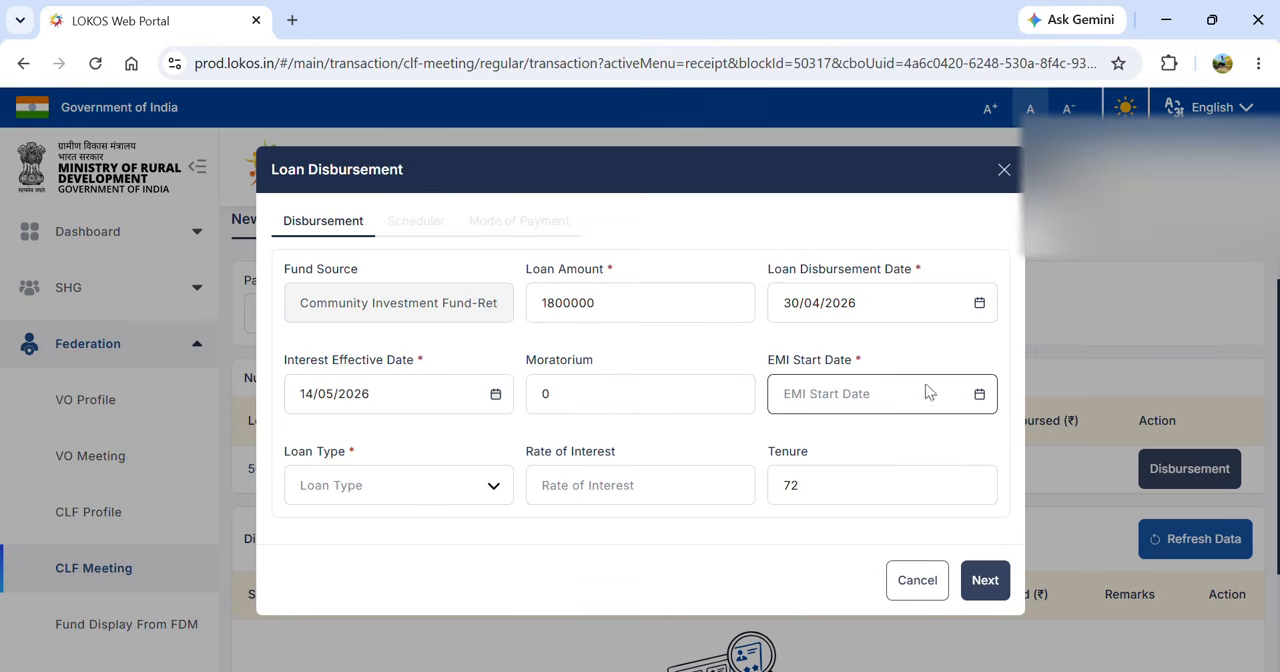
click(980, 394)
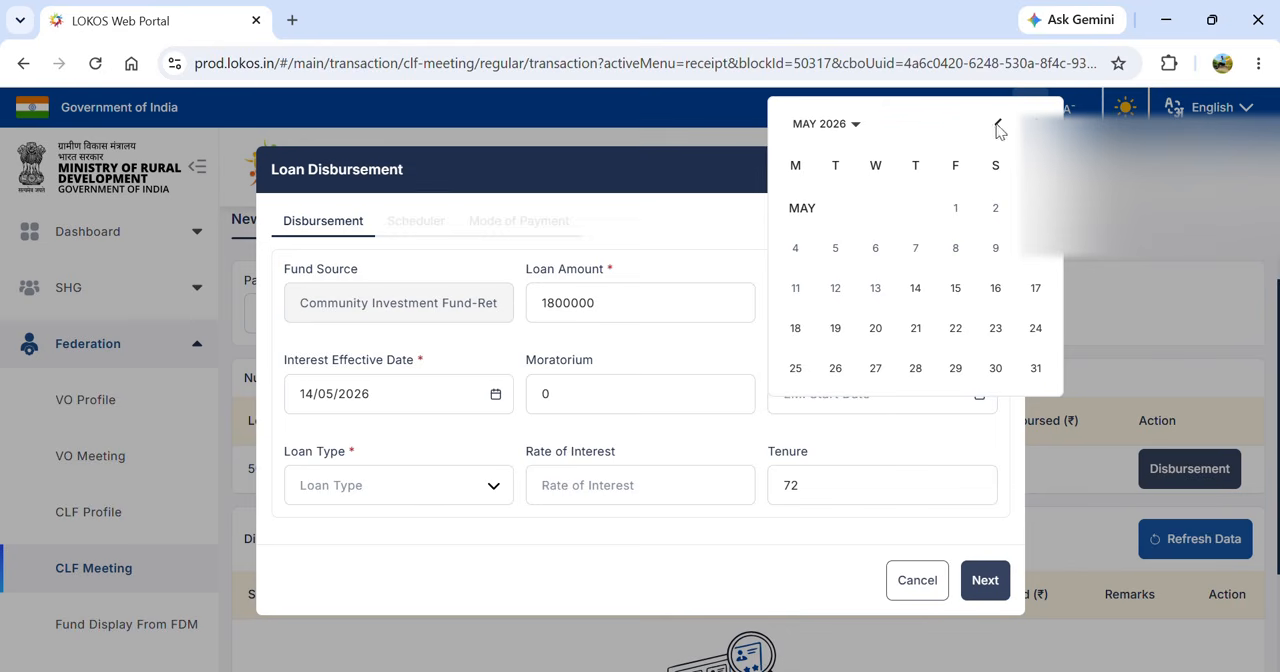
click(915, 289)
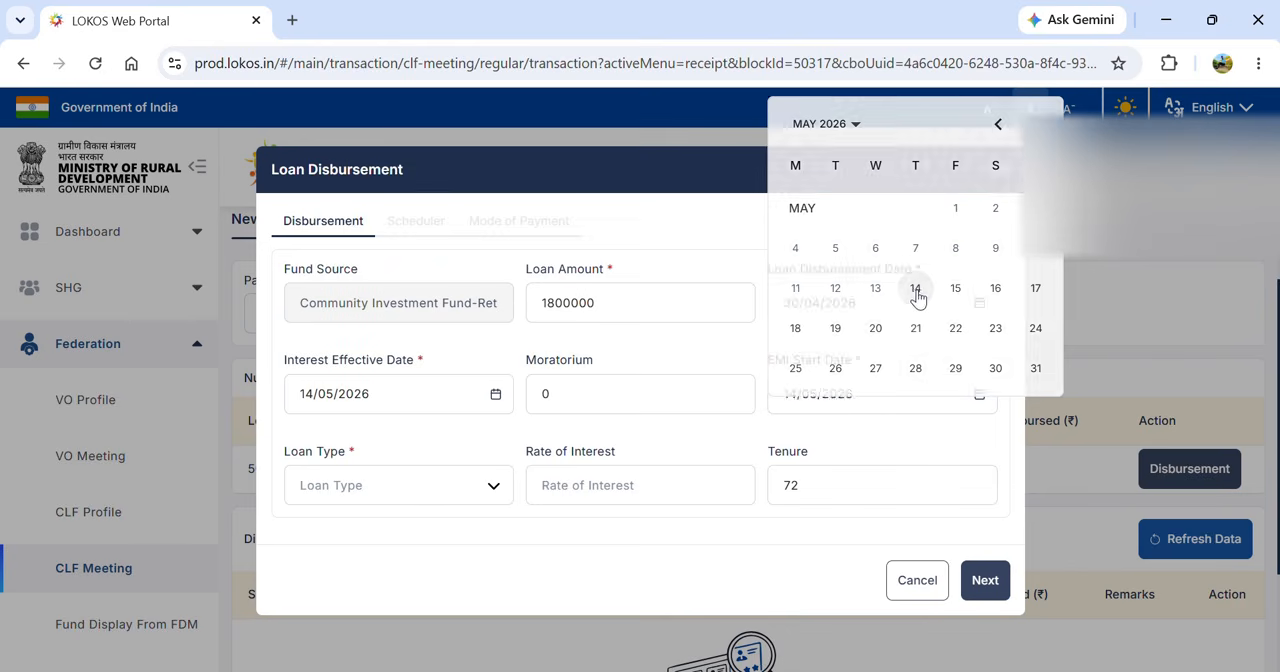
- Set the loan type to Fixed Principal with a rate of interest of 6 and proceed to the loan scheduler
click(470, 492)
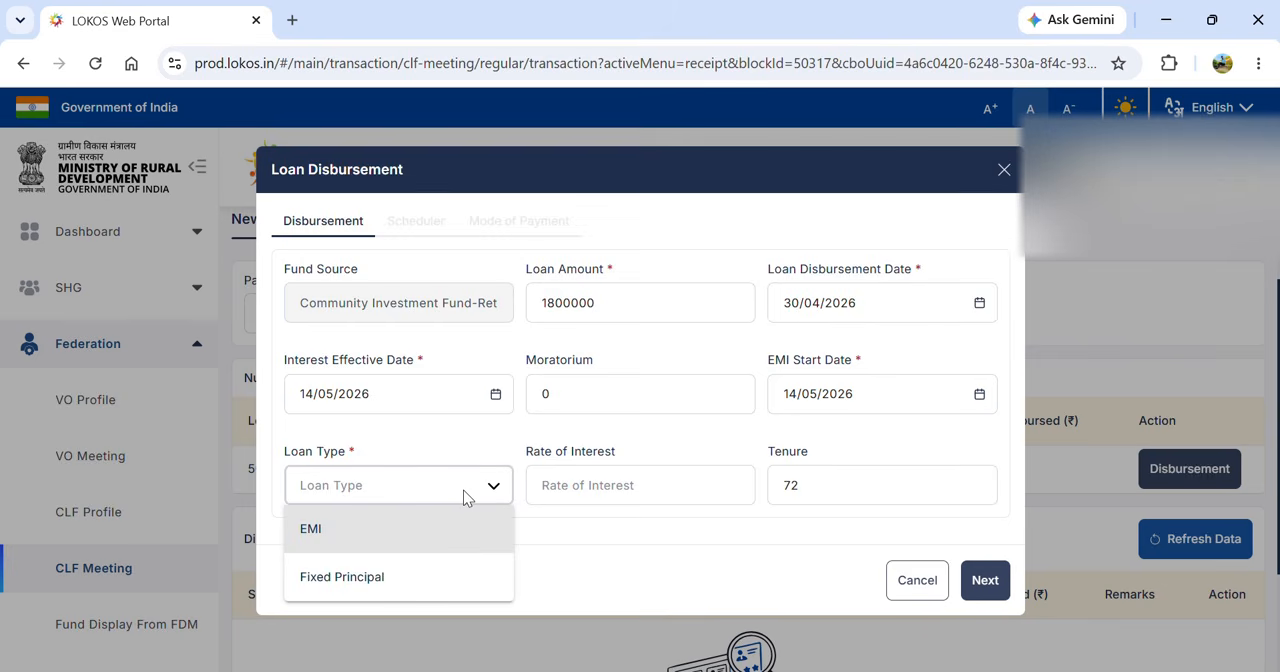
click(392, 592)
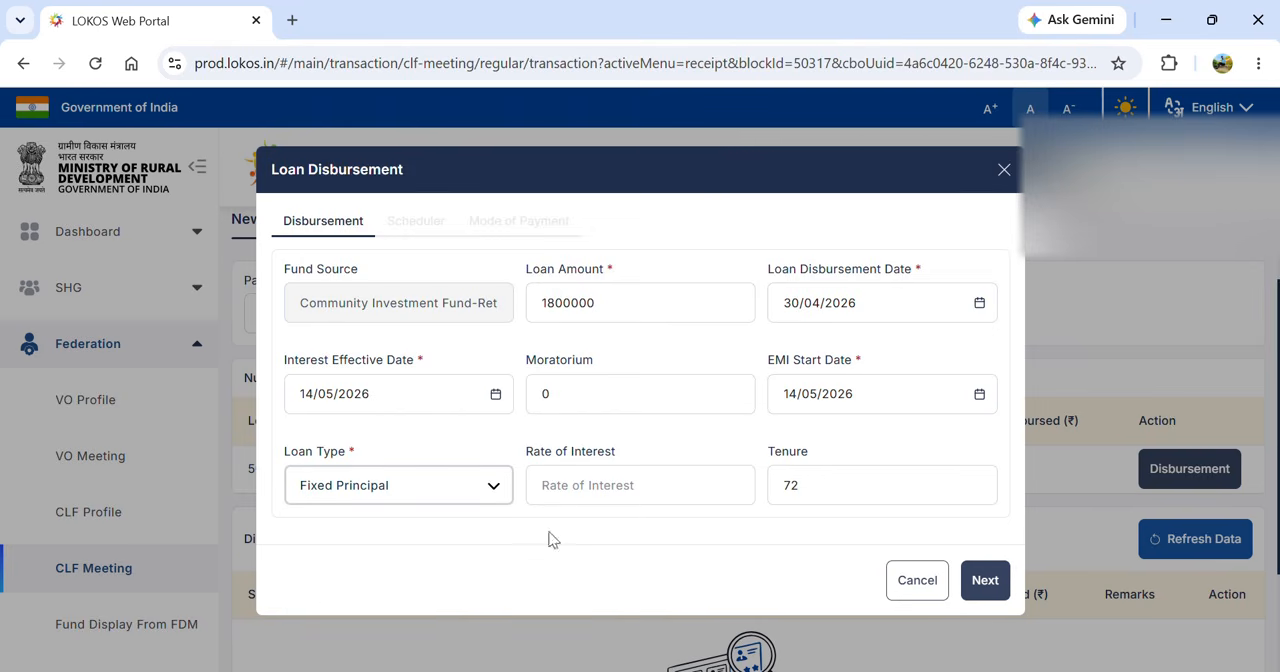
click(631, 481)
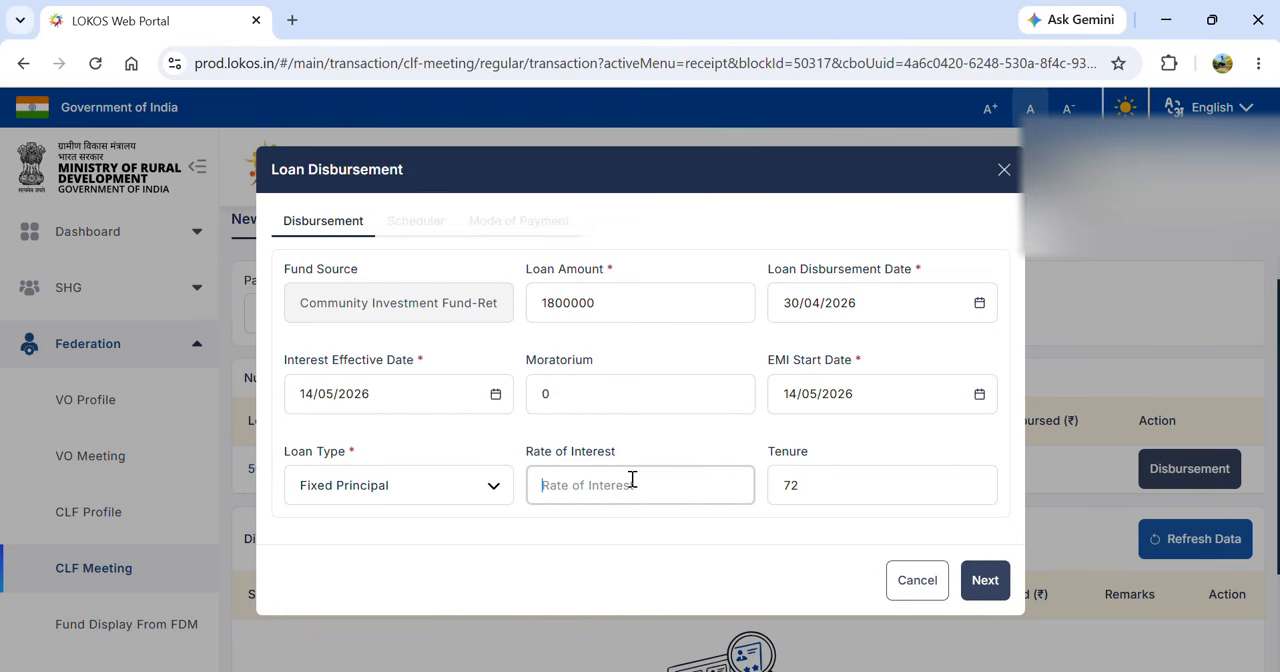
text(6)
click(984, 580)
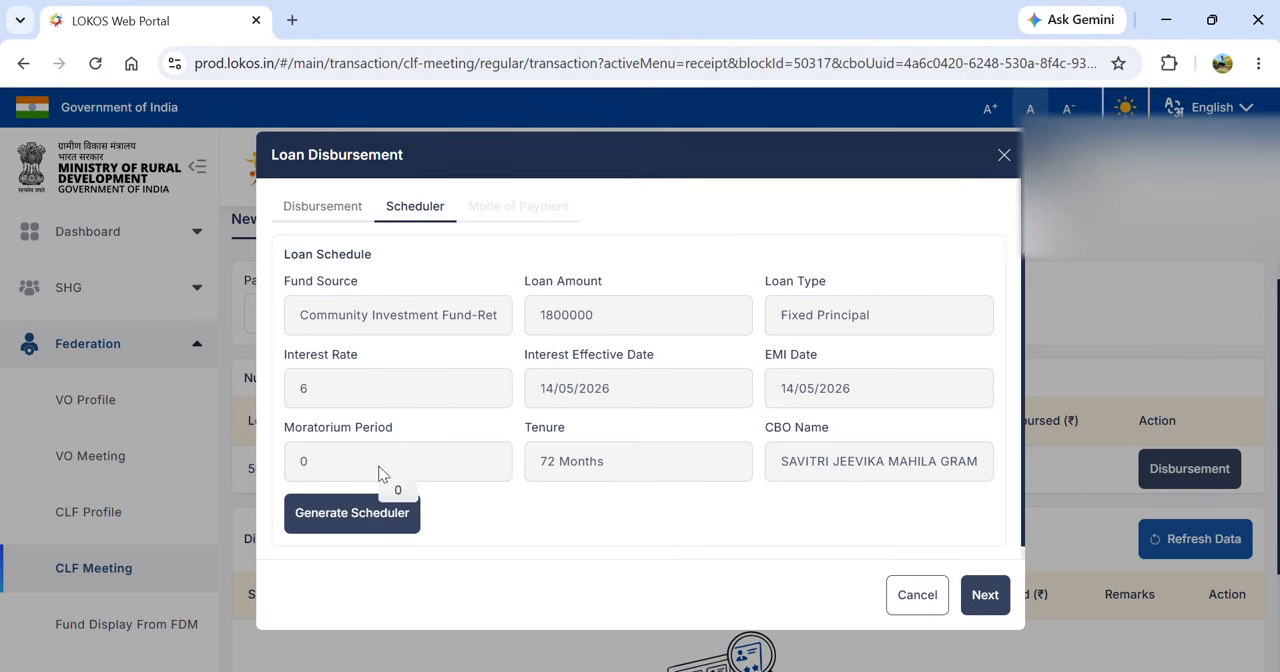
- Generate the loan's repayment schedule and review the downloaded EMI schedule PDF, including its loan details and installments
click(350, 520)
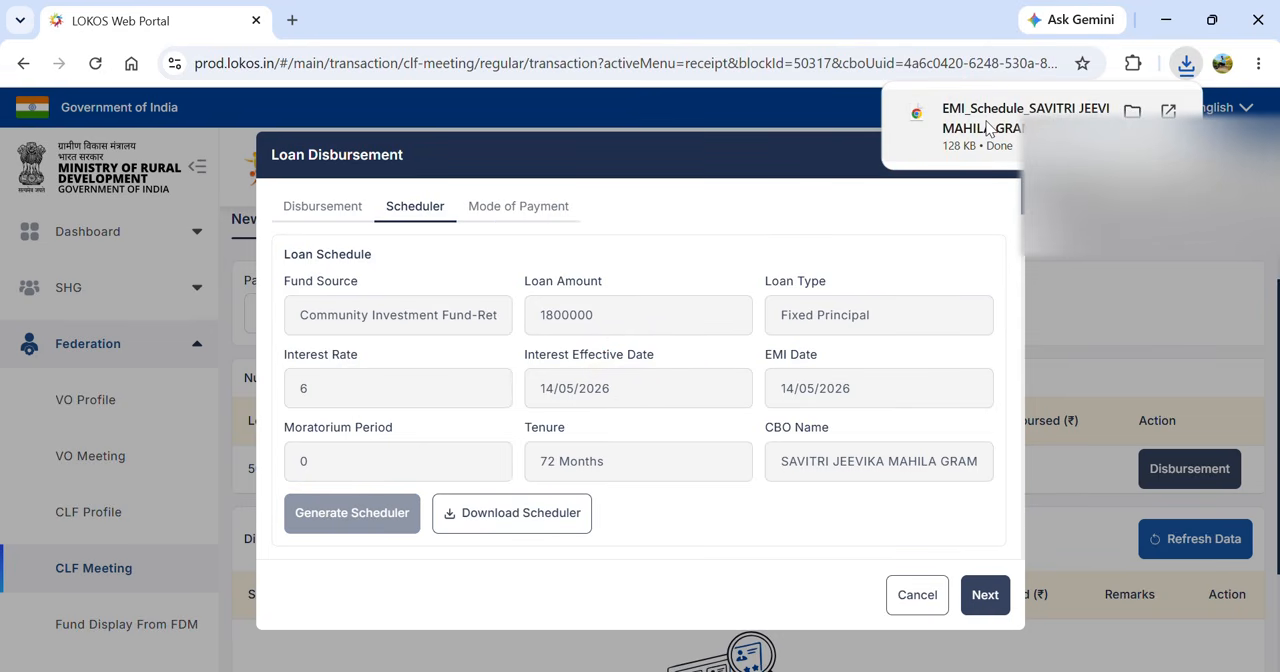
click(987, 128)
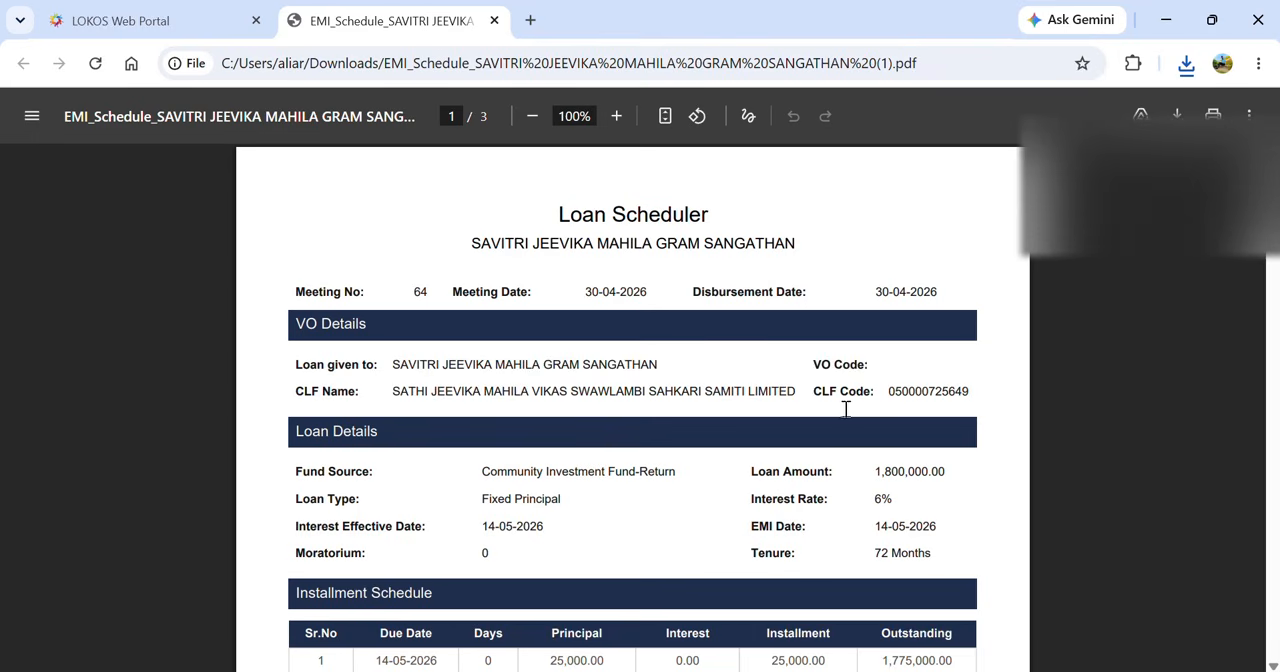
scroll(900, 403, down, 1)
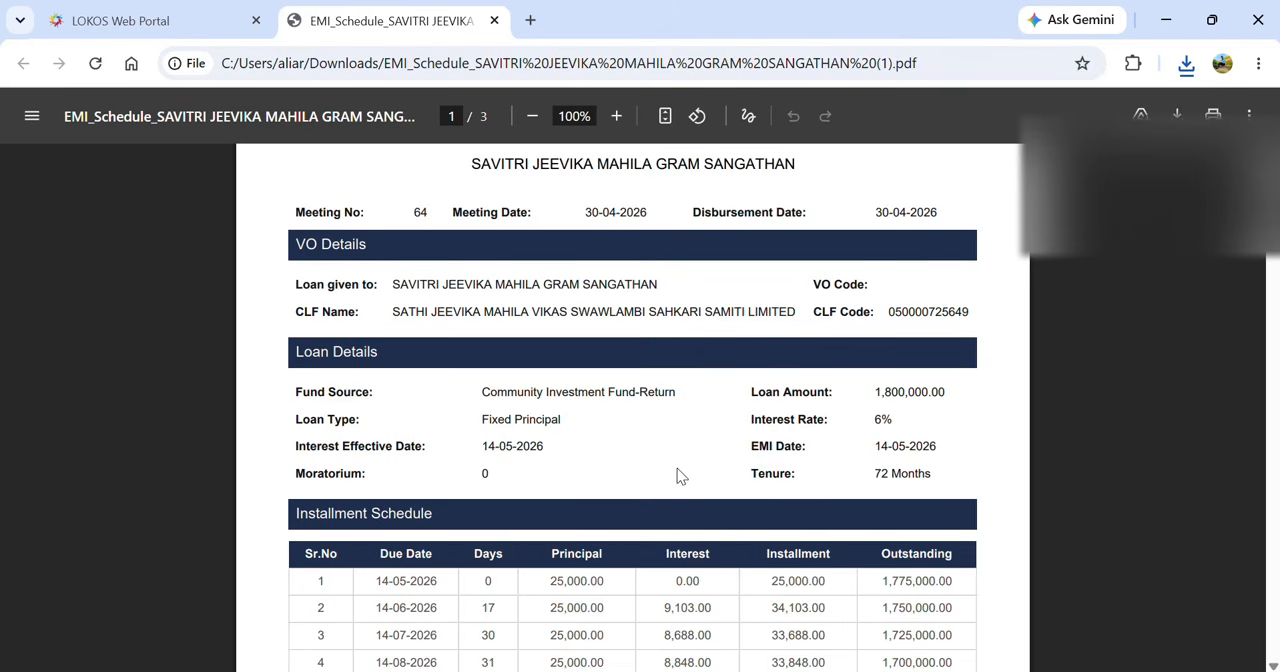
scroll(677, 468, down, 2)
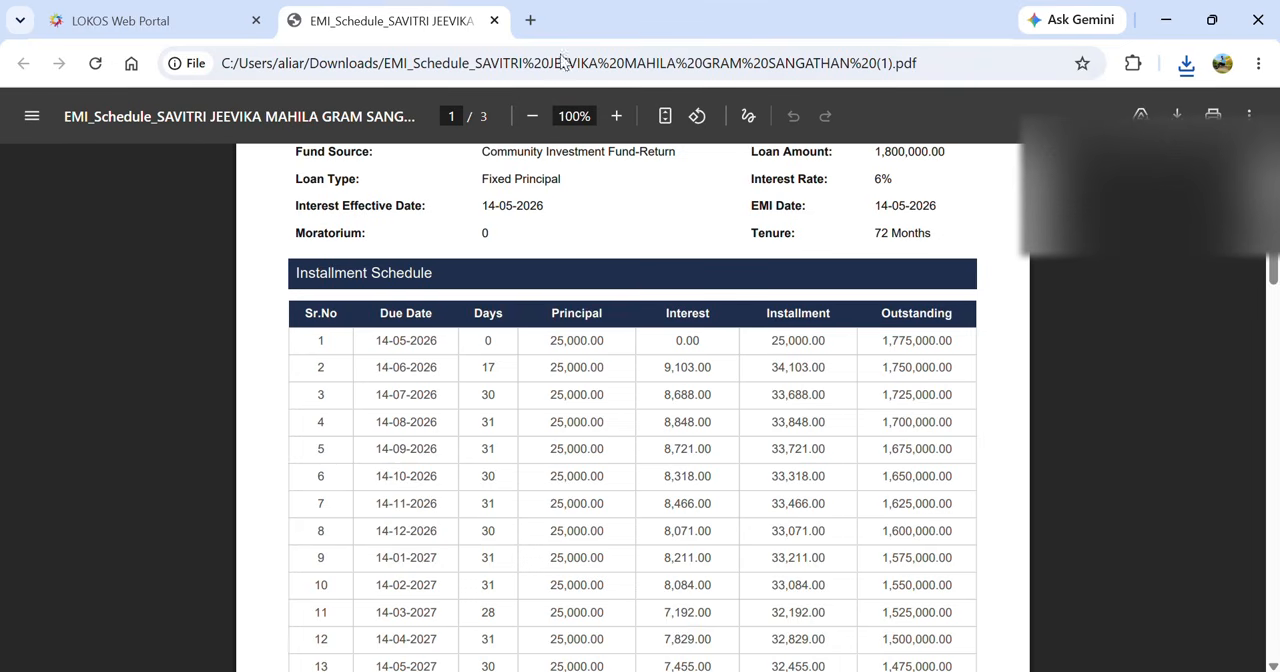
click(494, 21)
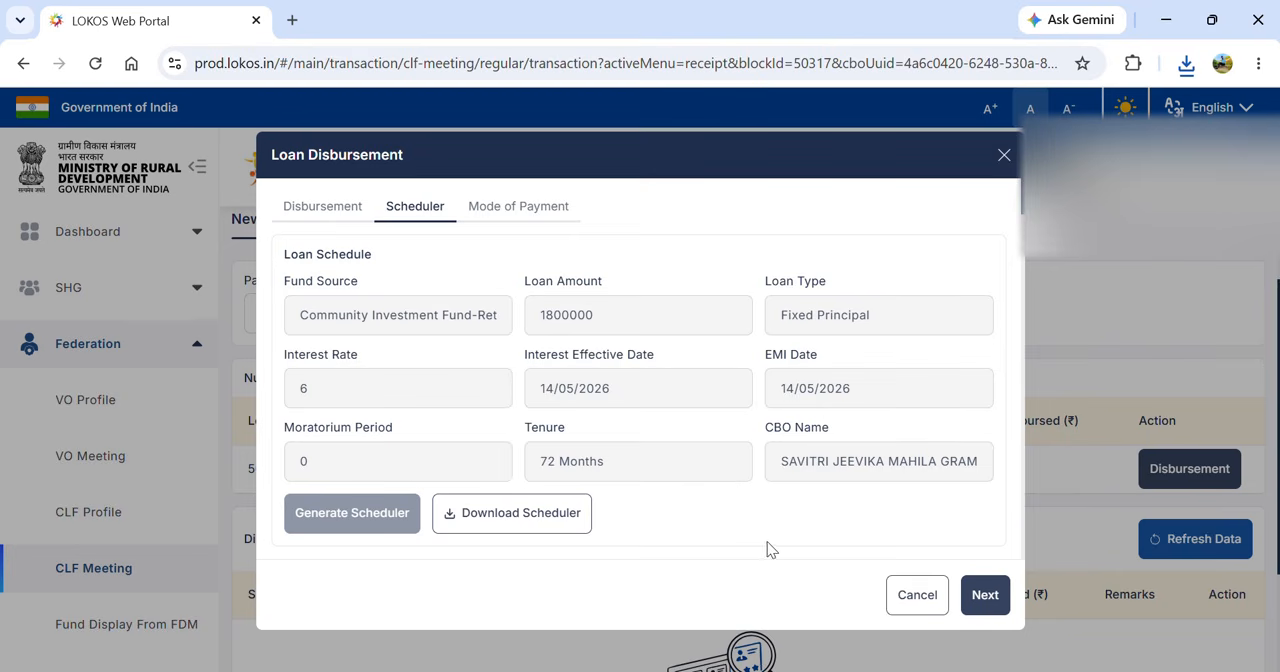
- Set the loan's mode of payment to Cash with transaction date 30/04/2026 and save the disbursement
click(985, 594)
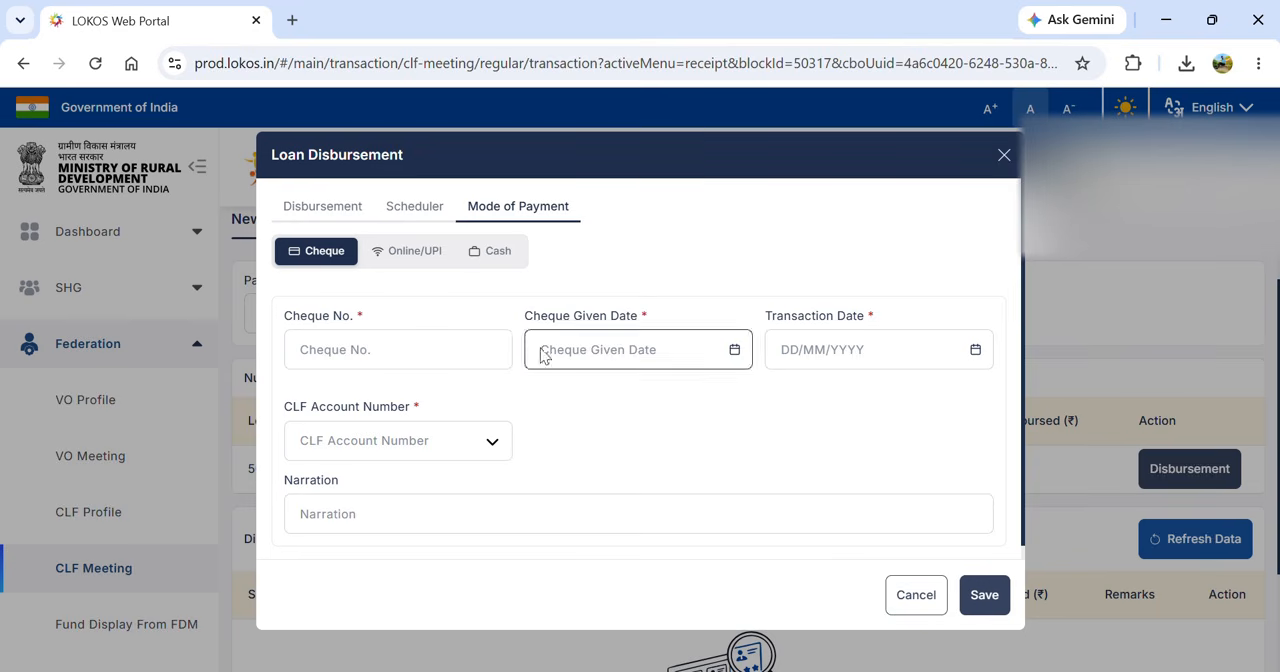
click(492, 252)
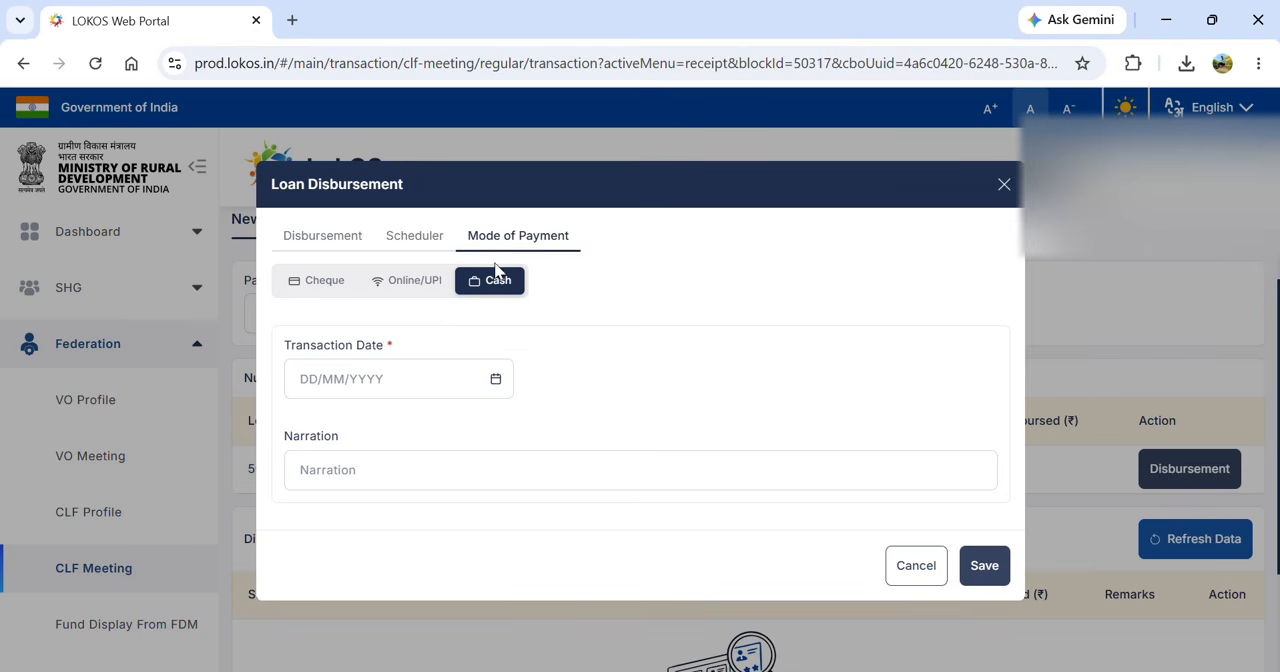
click(499, 381)
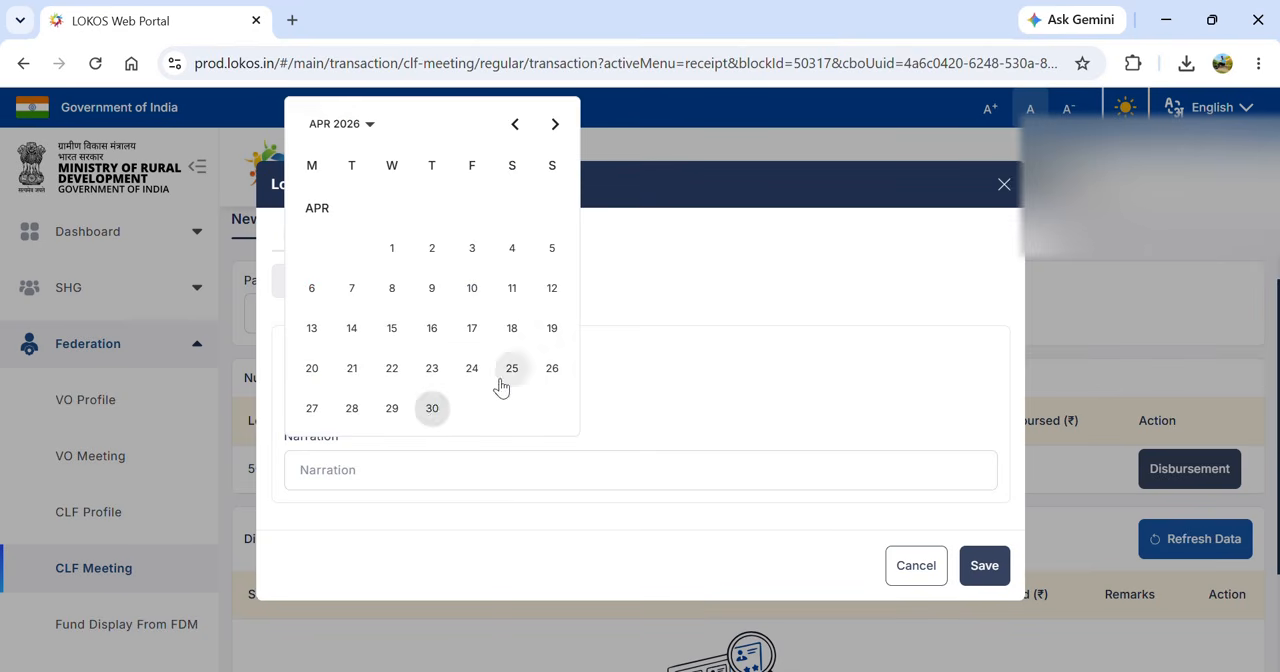
click(432, 407)
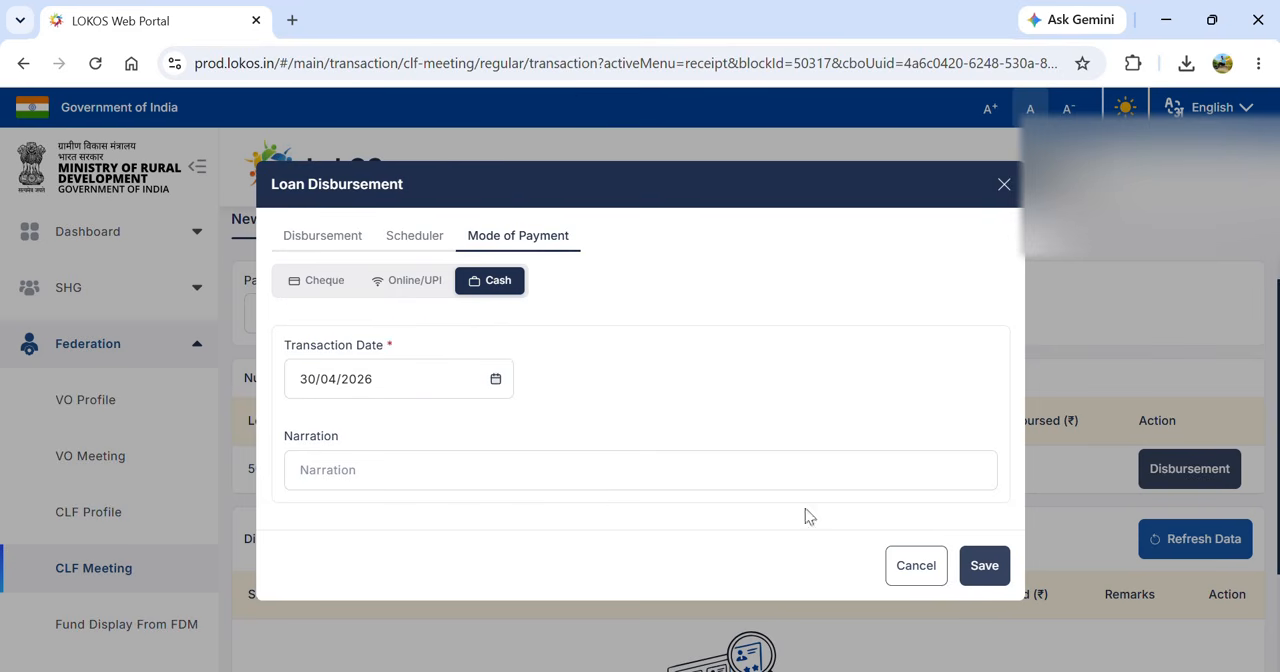
click(985, 569)
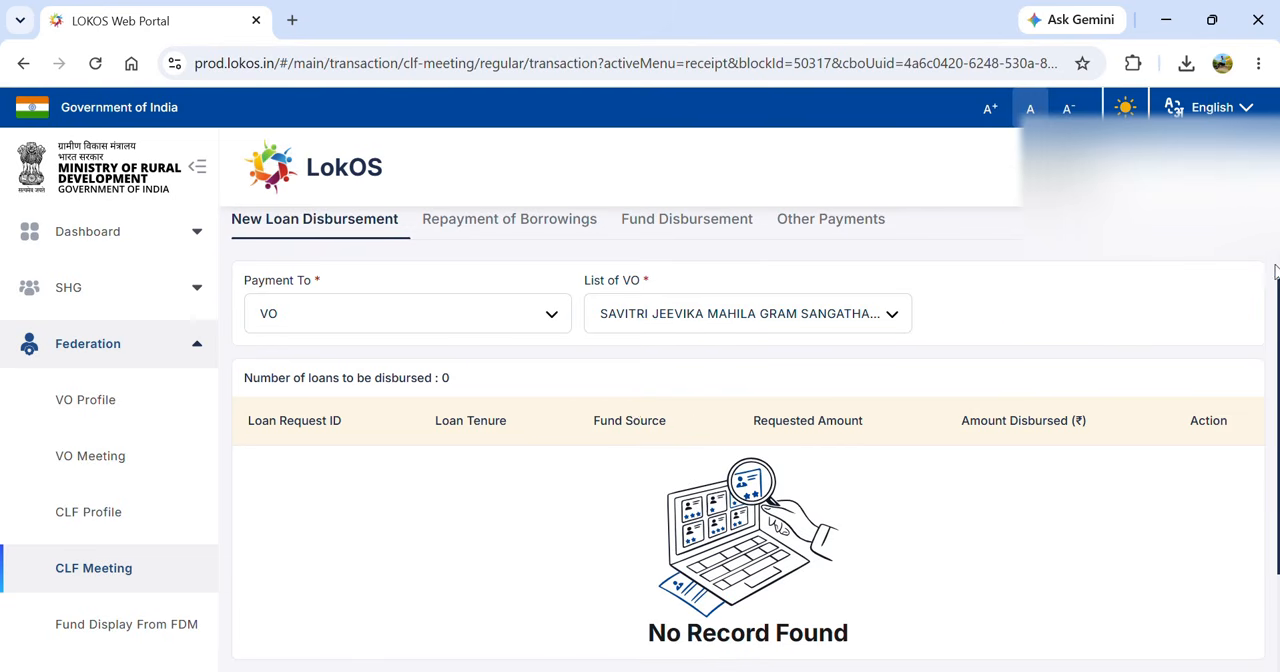
- Open Other Payments in the meeting's payment transactions and set the payment recipient type to Others
scroll(1277, 264, up, 1)
scroll(1277, 264, up, 3)
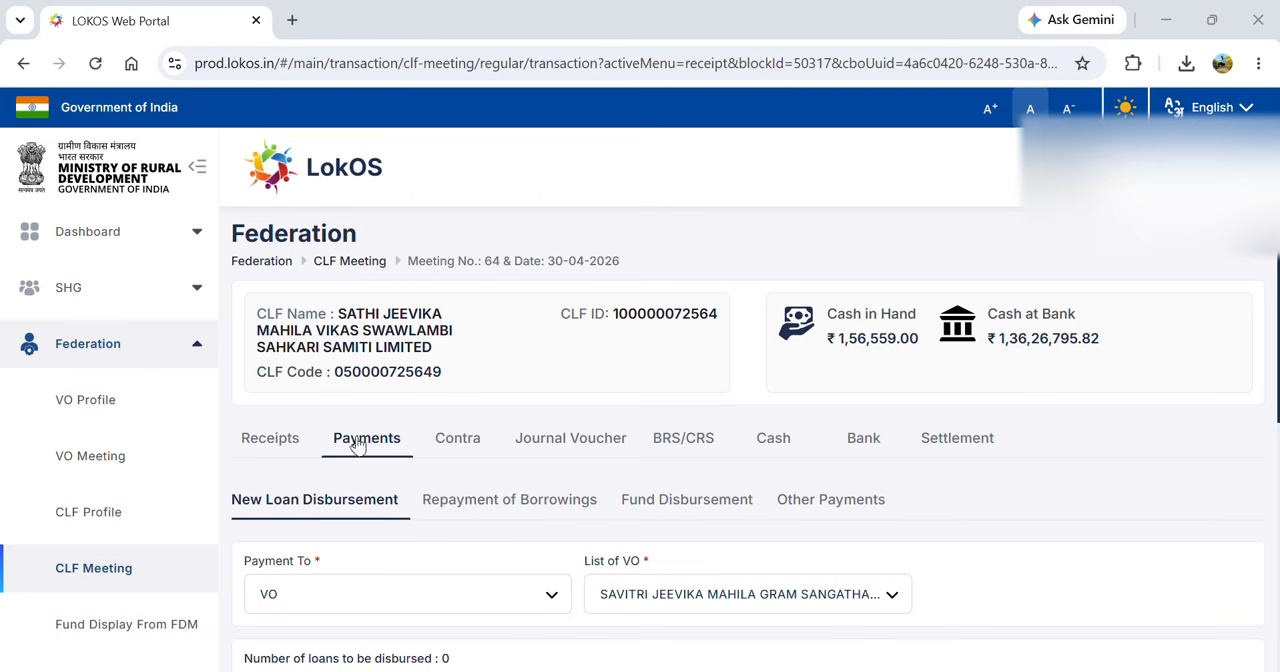
click(800, 503)
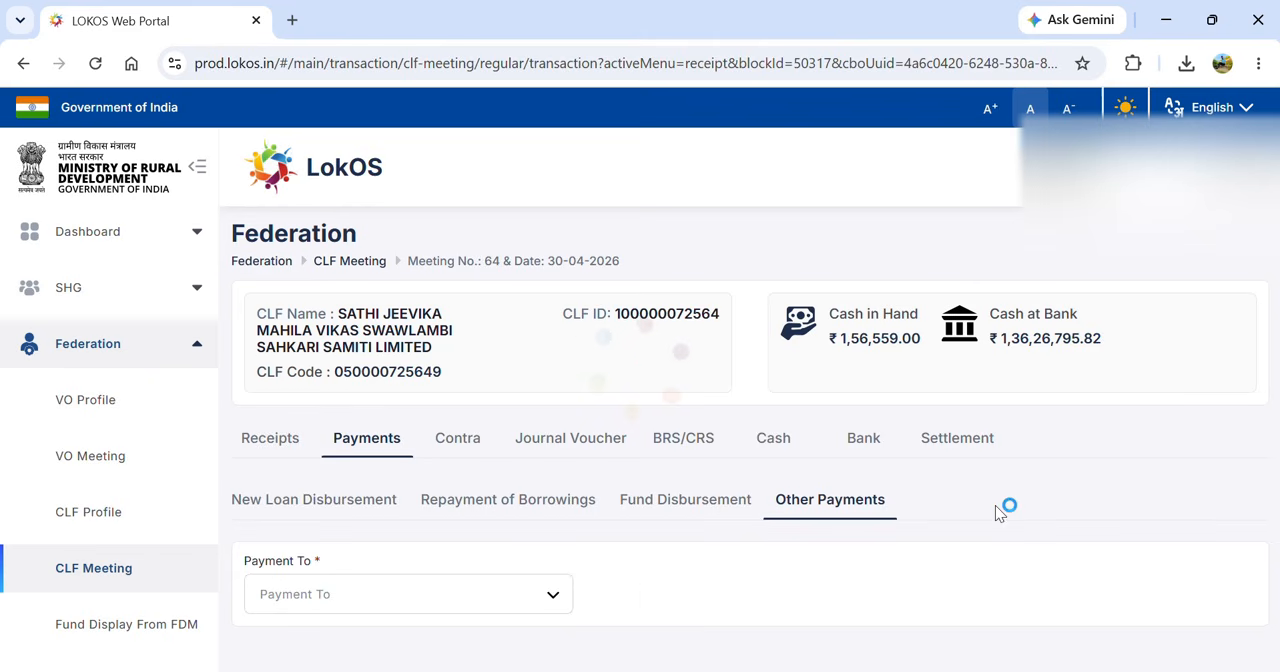
click(328, 595)
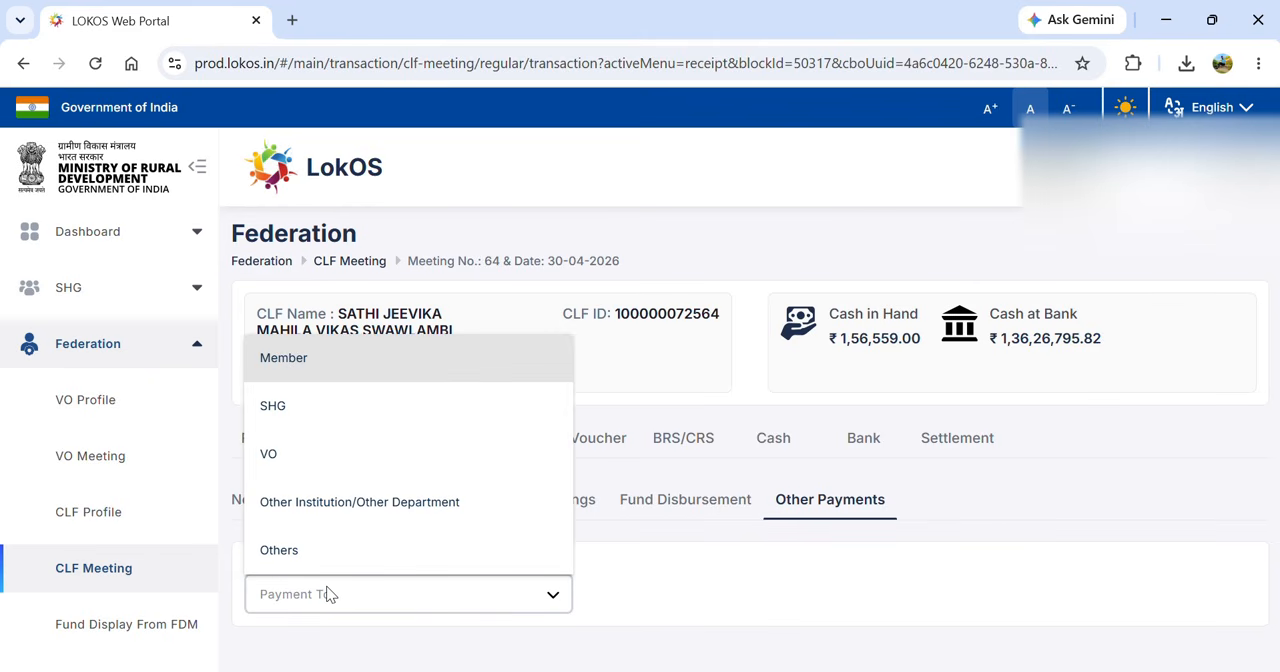
key(Down)
key(Down)
key(Down)
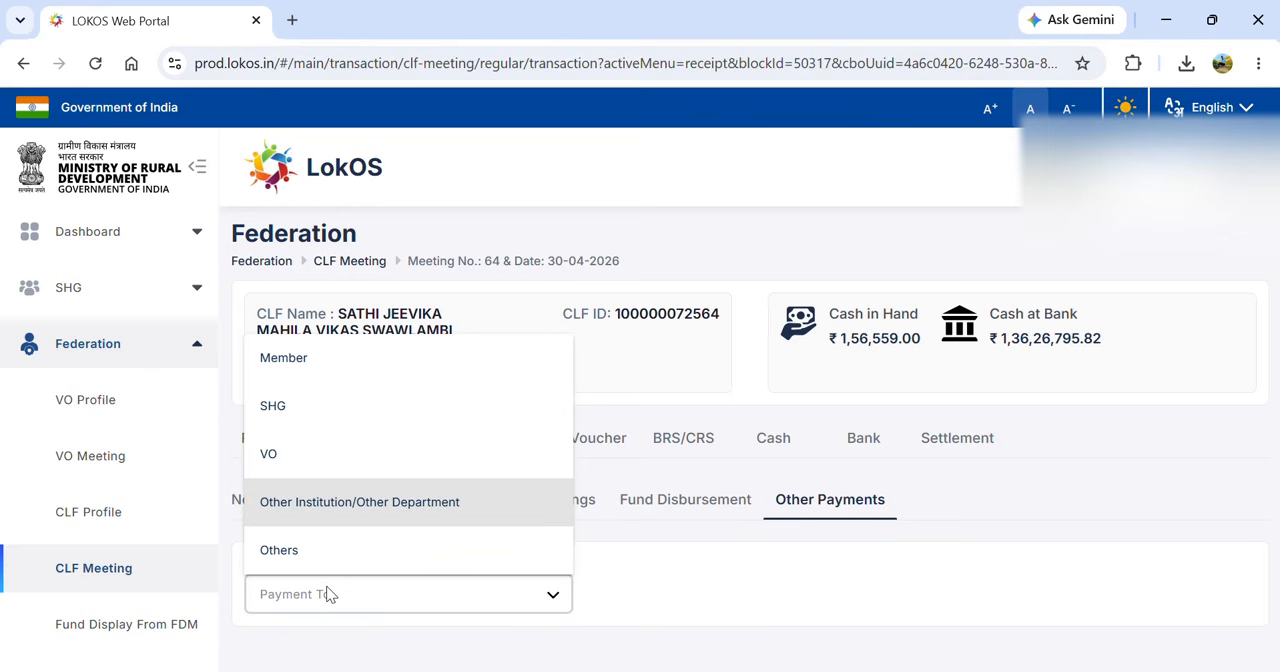
click(297, 556)
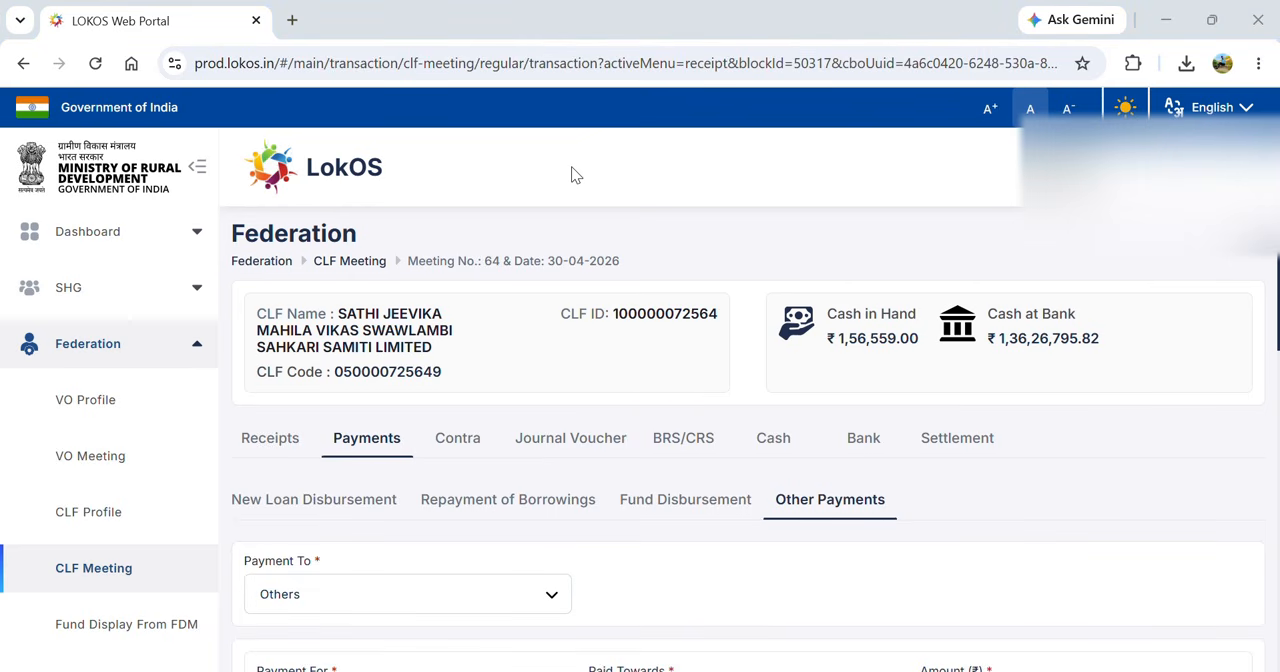
- Choose Travel Expenses as the purpose of the payment to others
scroll(572, 170, down, 3)
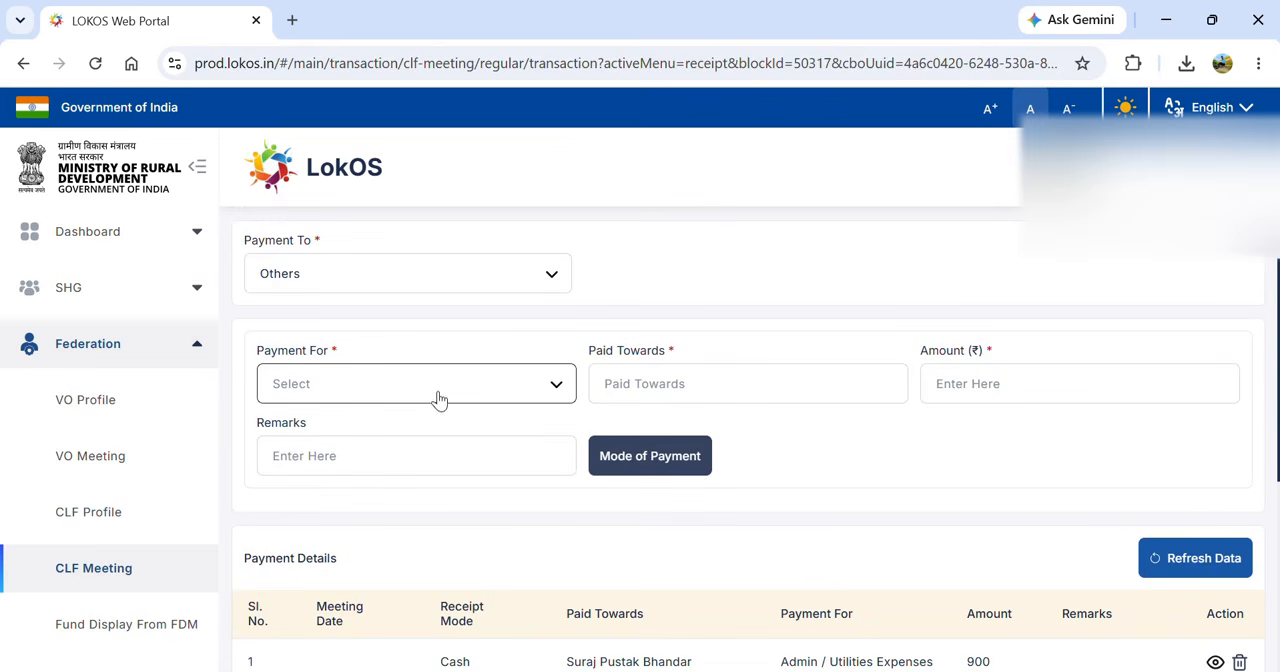
click(437, 395)
key(Down)
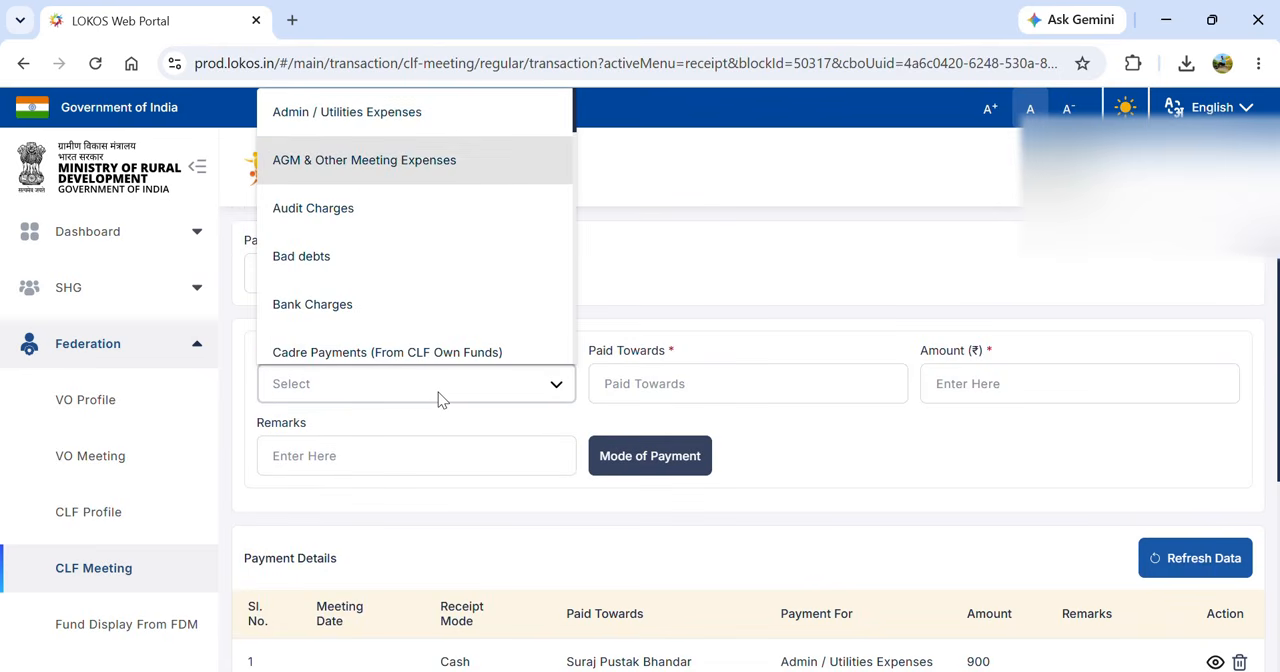
key(Down)
key(Down)
key(Down)
key(Down)
key(Down)
key(Down)
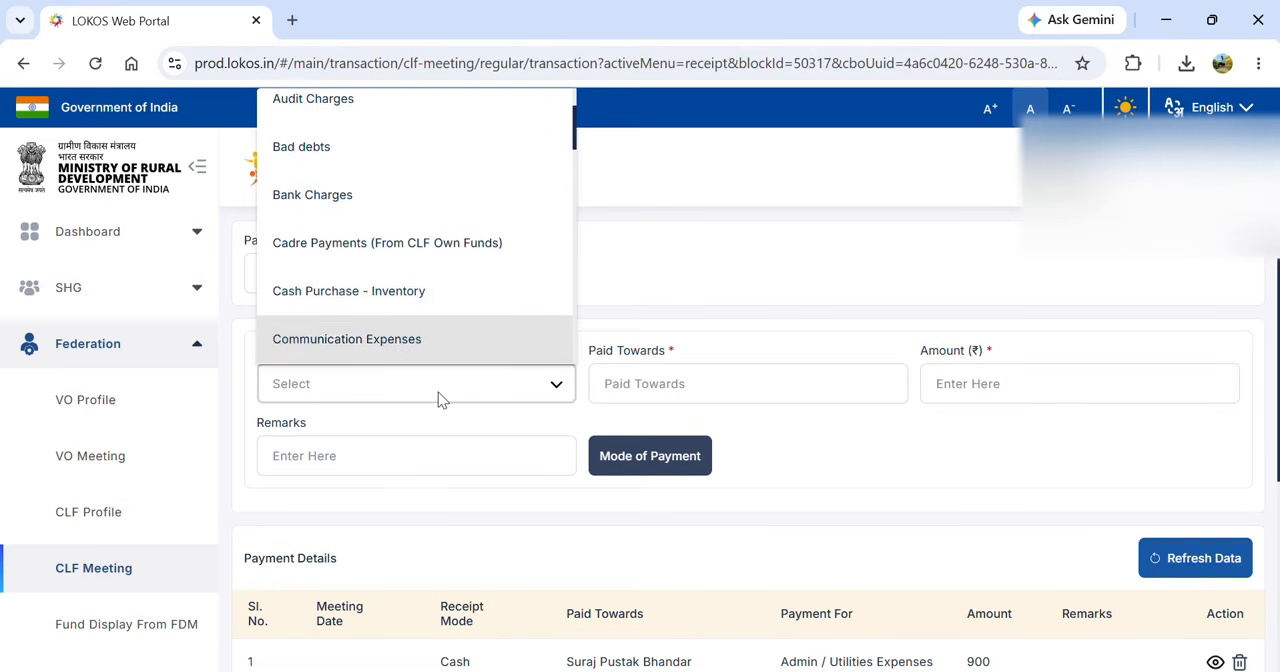
key(Down)
key(Down)
key(Down)
key(Down)
key(Down)
key(Down)
key(Down)
key(Down)
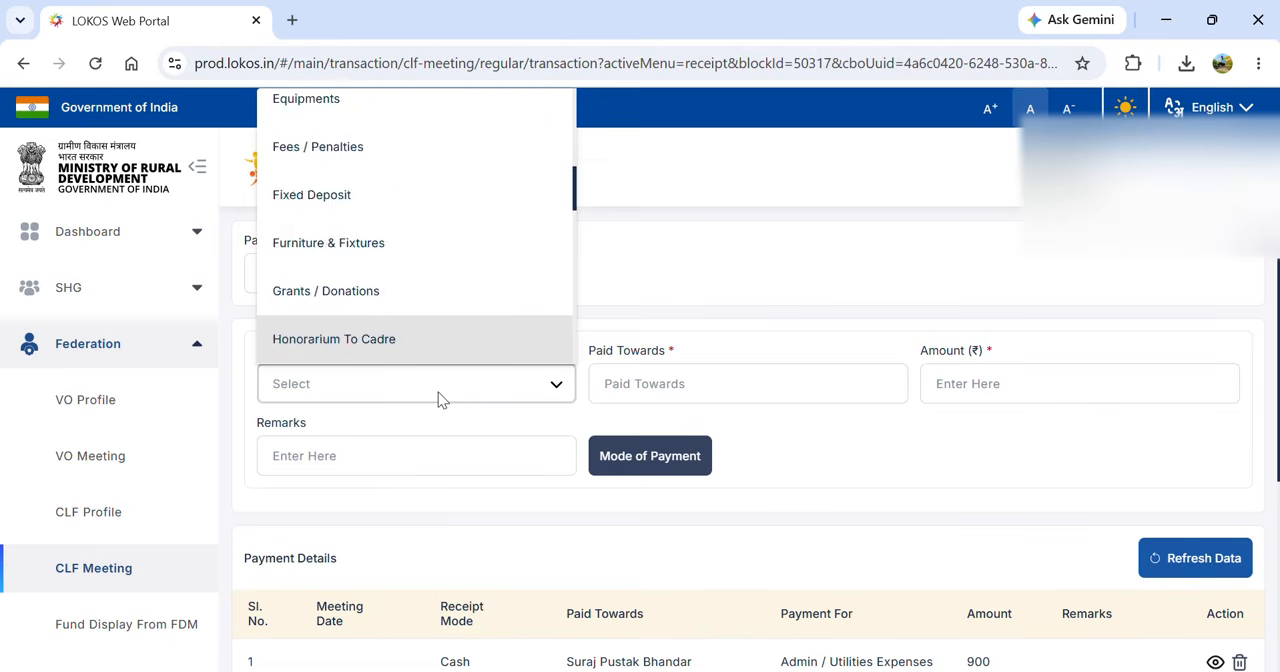
key(Down)
key(Down)
key(Down)
key(Down)
key(Down)
key(Down)
key(Down)
key(Down)
key(Down)
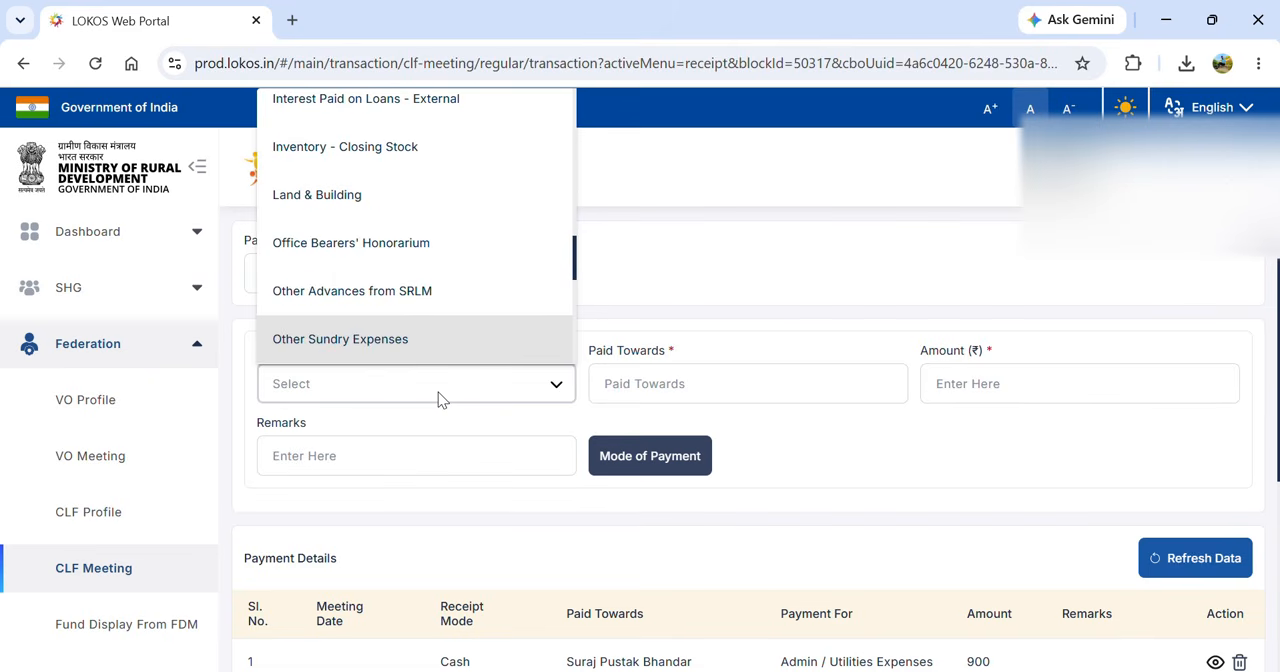
key(Up)
key(Up)
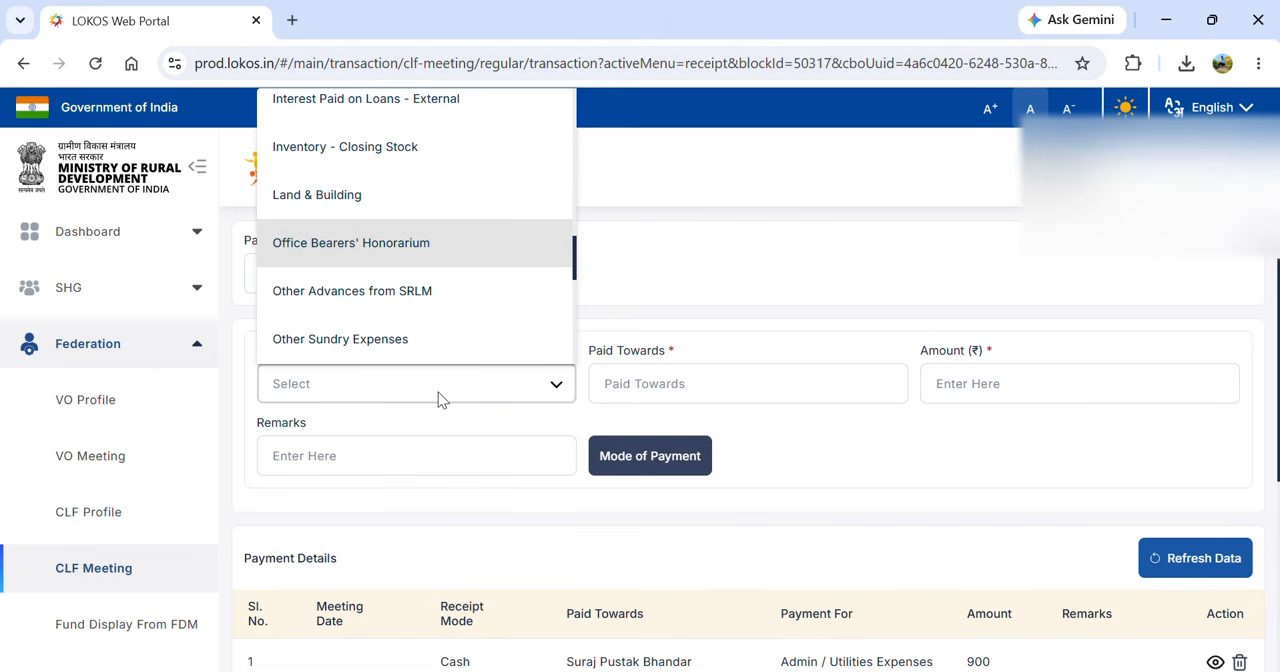
key(Down)
key(Down)
key(Down)
key(Down)
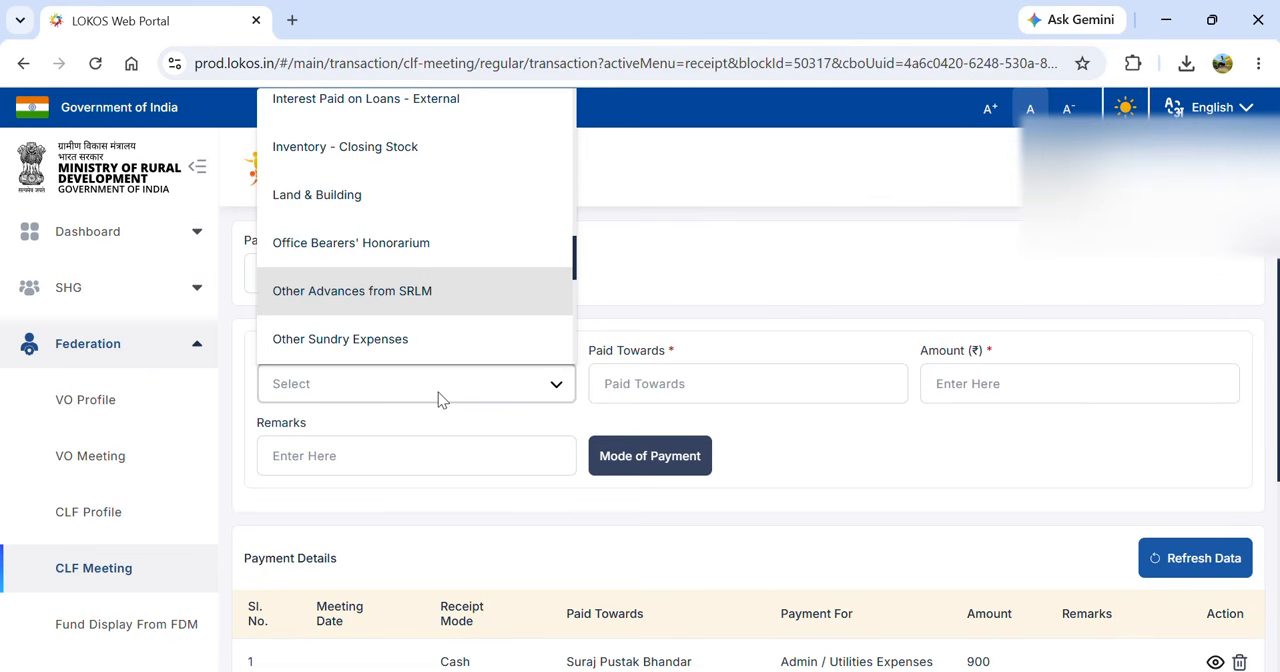
key(Down)
key(Down)
key(Down)
key(Down)
key(Down)
key(Down)
key(Down)
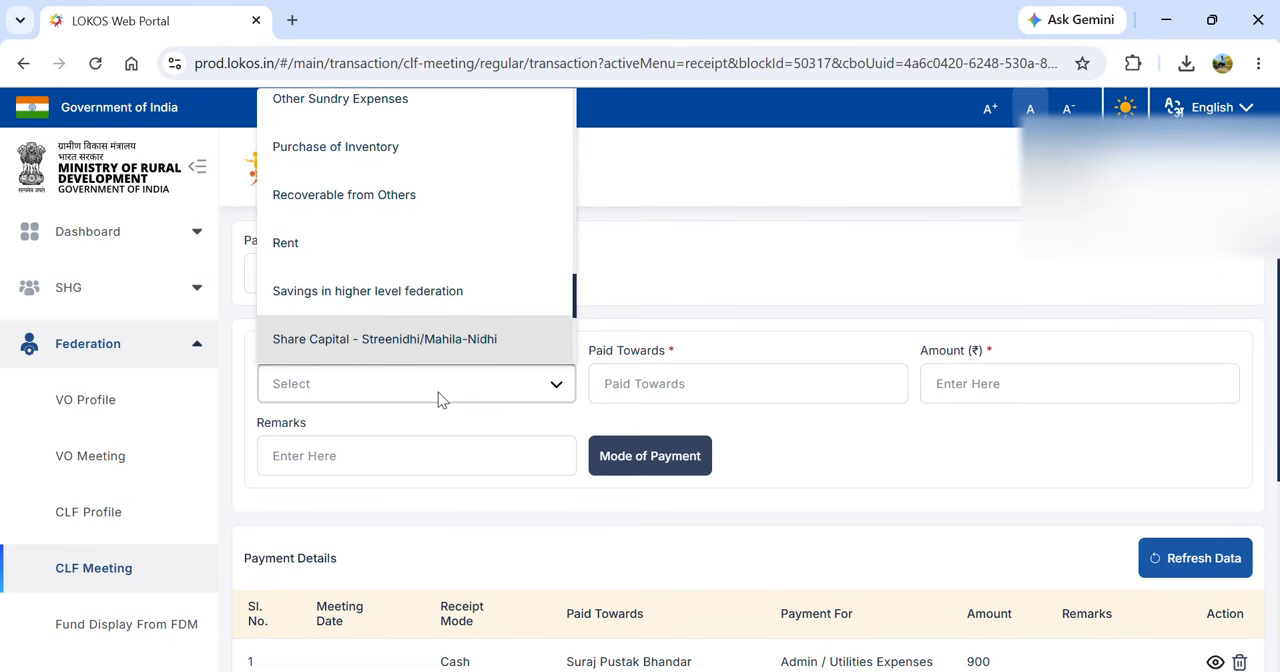
key(Down)
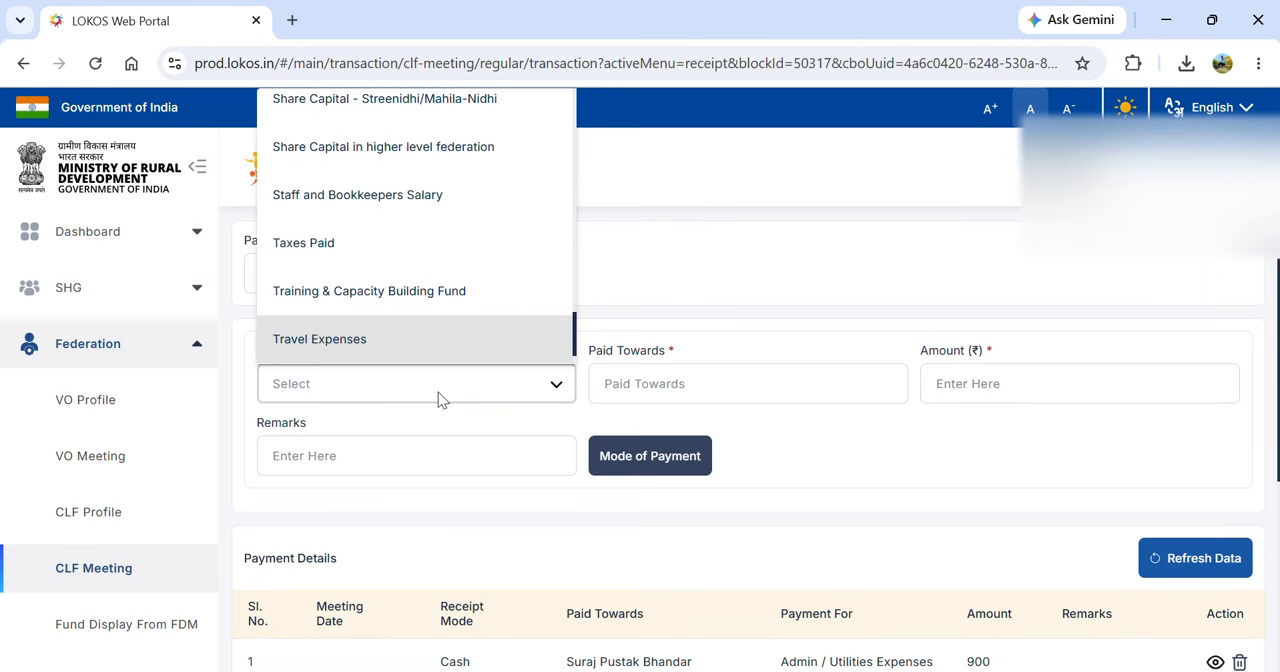
click(374, 341)
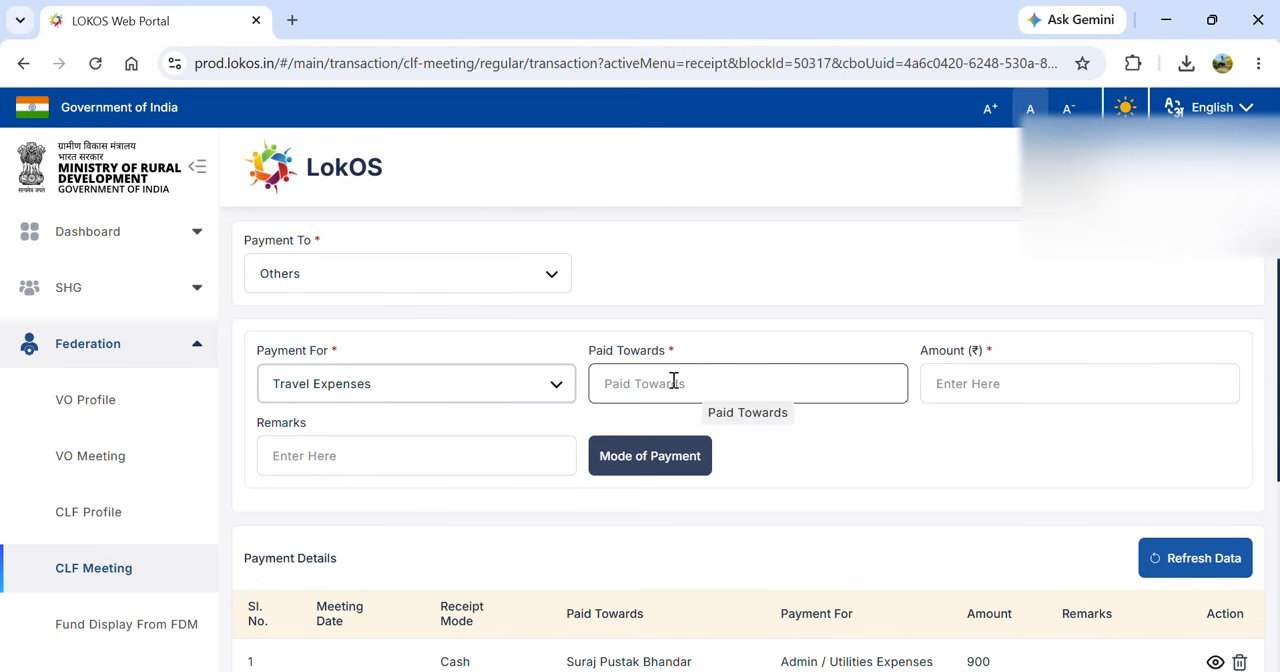
- Enter the payee's name as the travel expense recipient and set the amount to 6000
scroll(787, 464, up, 2)
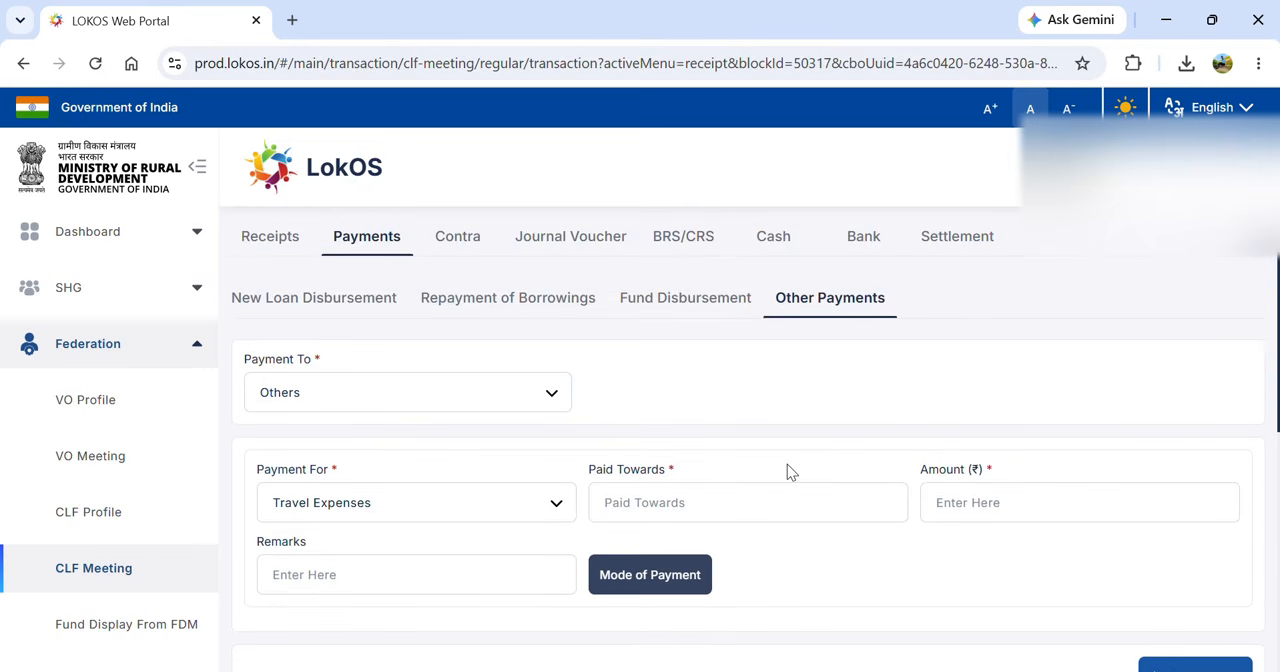
scroll(787, 464, down, 2)
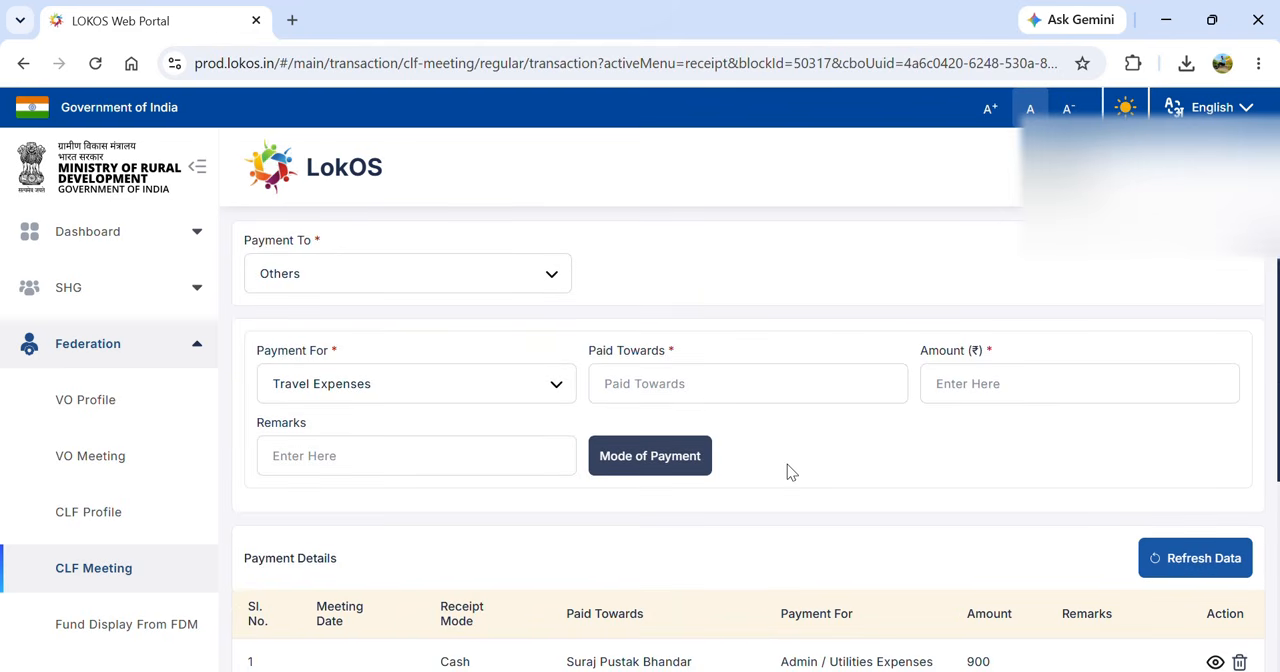
click(697, 390)
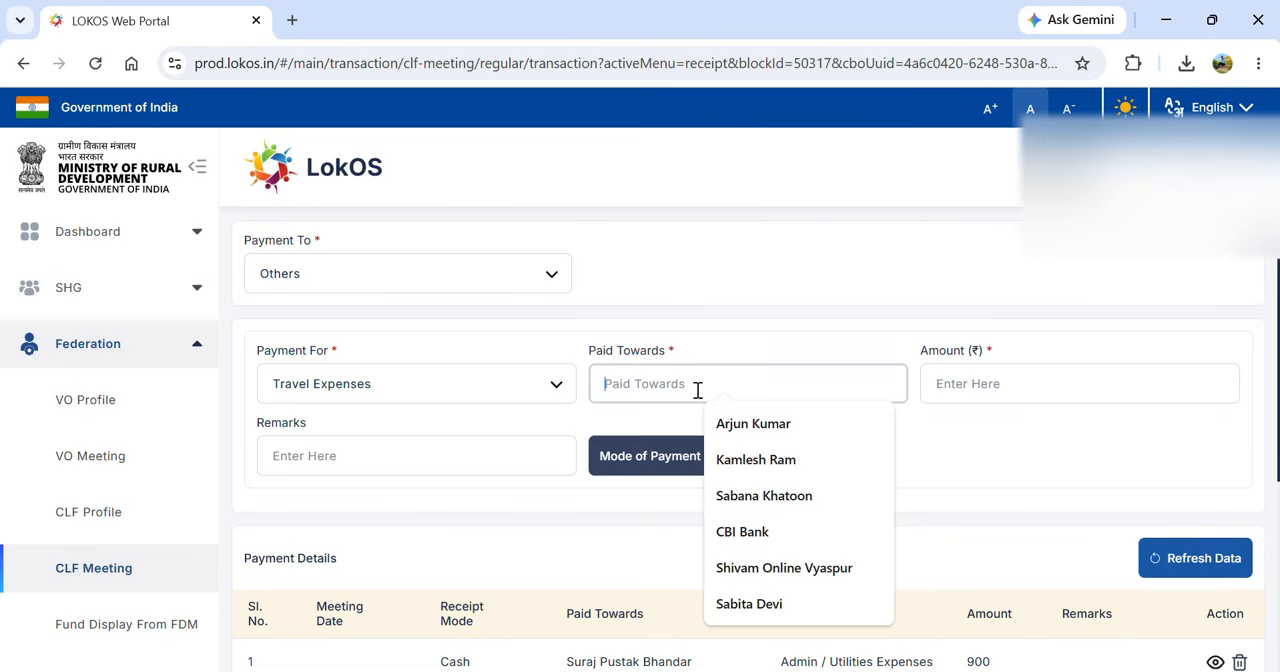
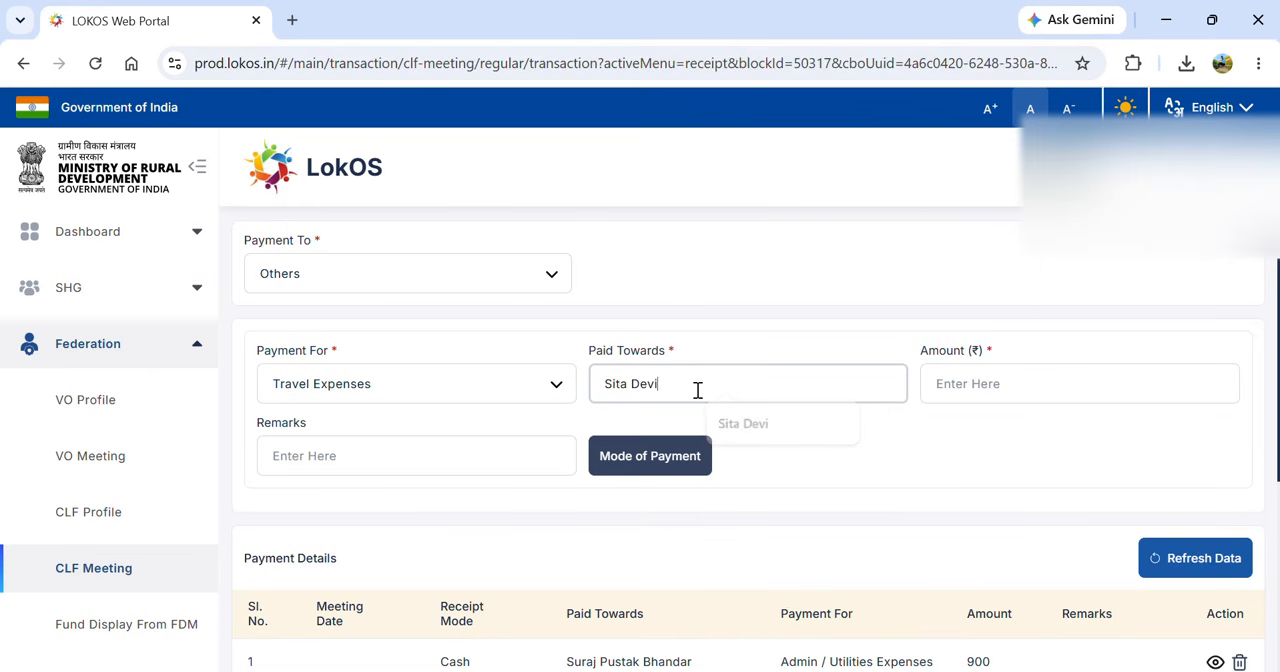
click(1014, 384)
text(6000)
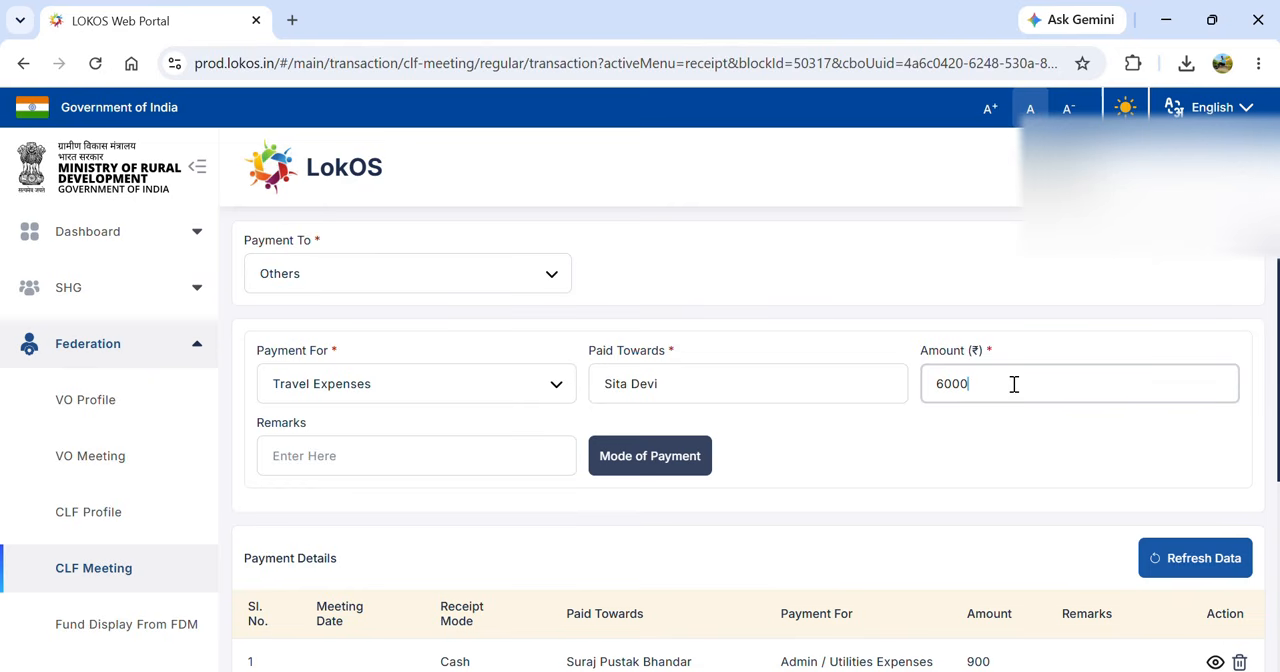
- Set the payment mode to Cheque with the cheque number, receive date 30/04/2026 and the CBI bank account, and save the payment
click(648, 460)
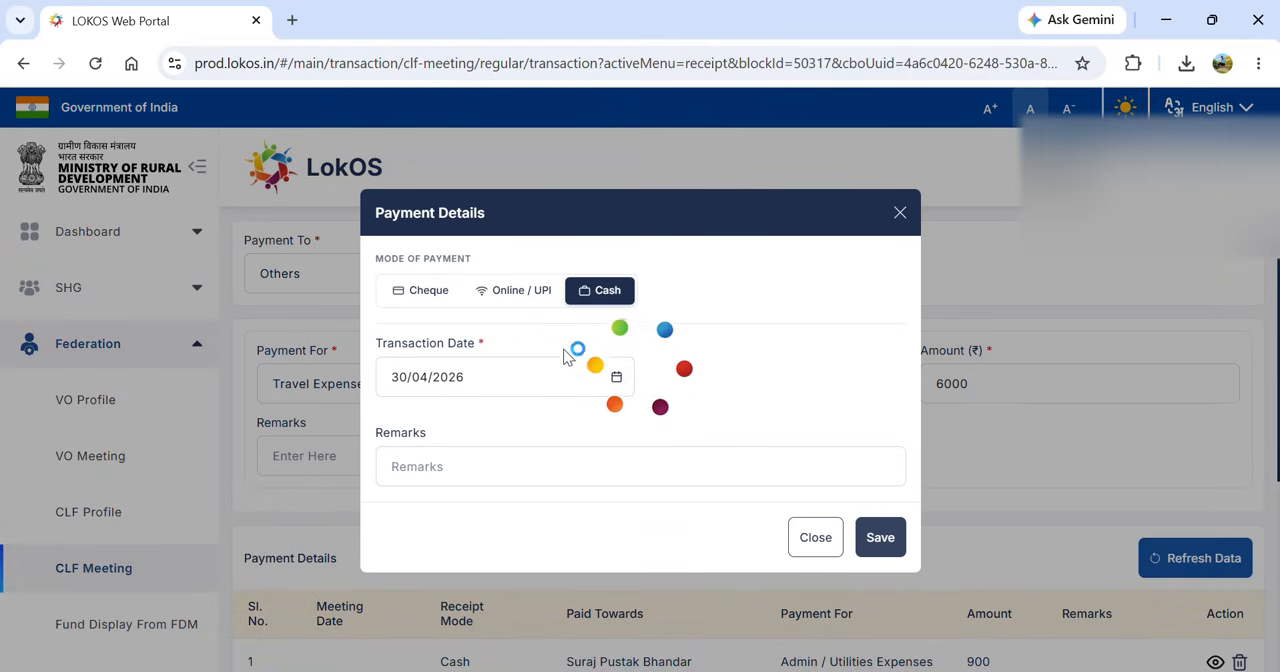
click(419, 292)
click(443, 338)
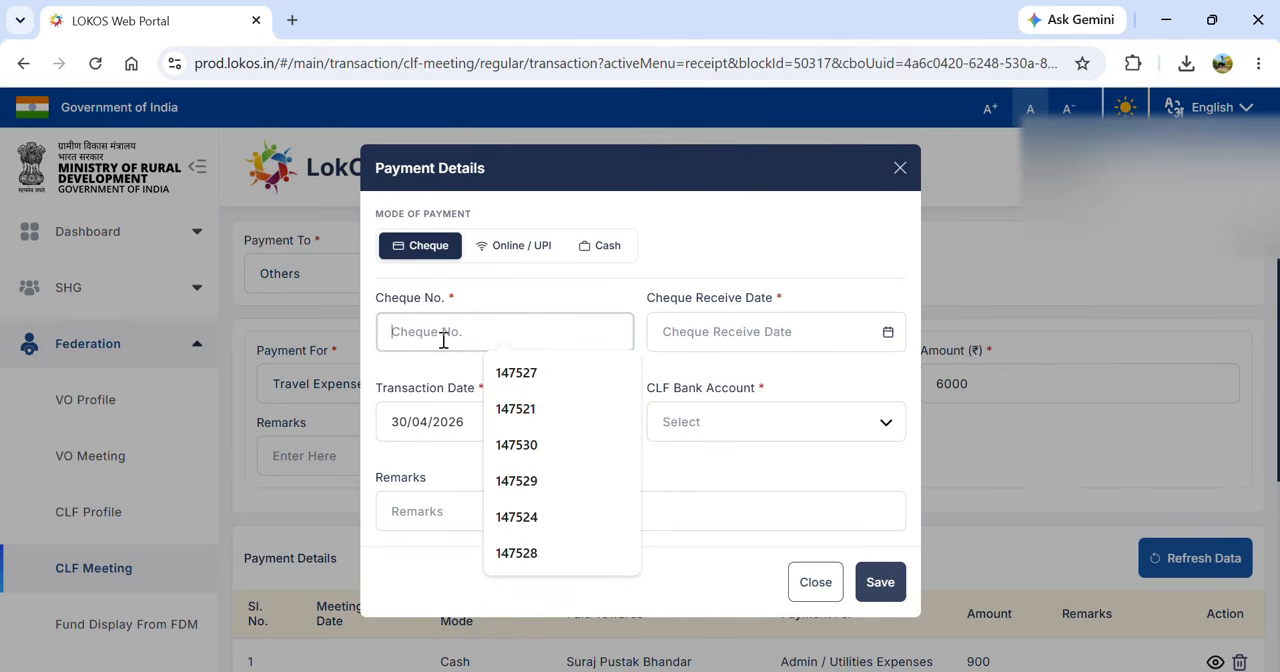
text(456789)
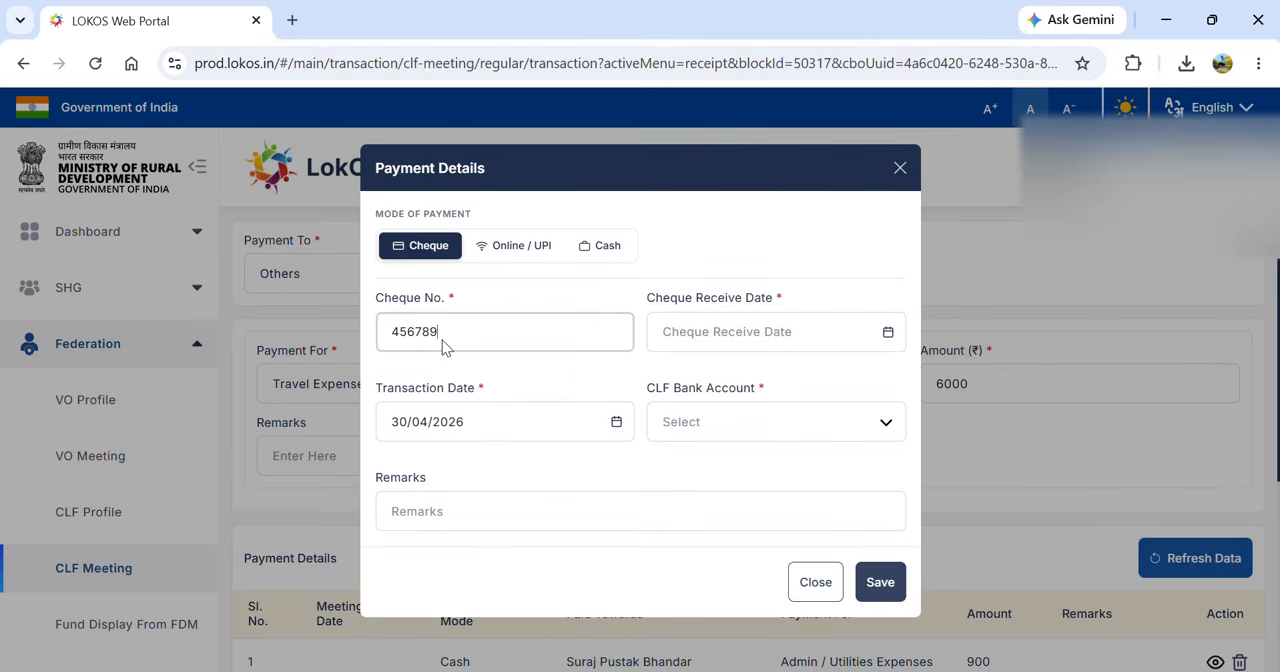
click(888, 336)
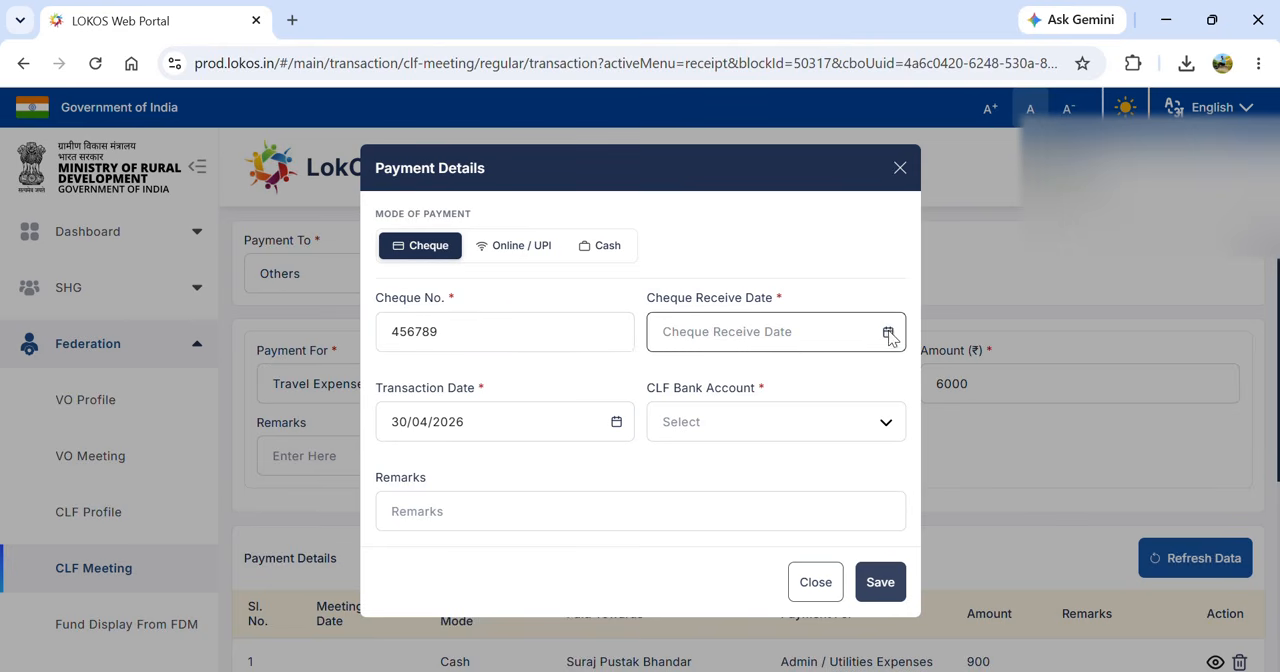
click(792, 632)
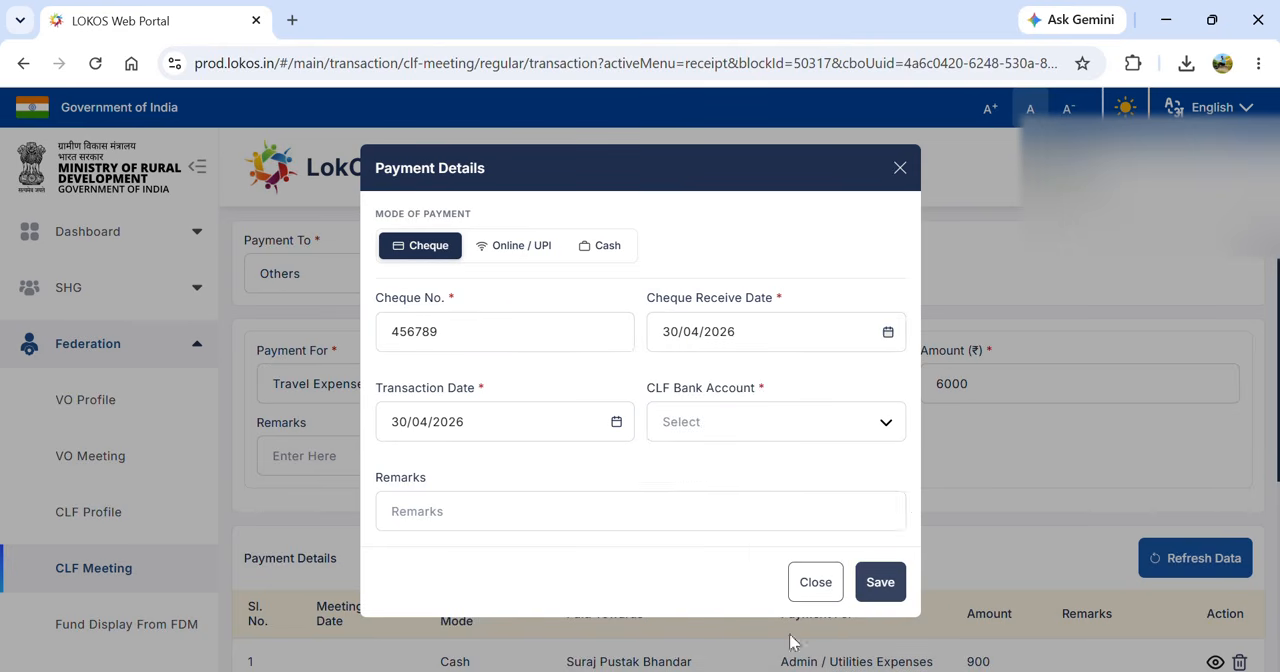
click(750, 428)
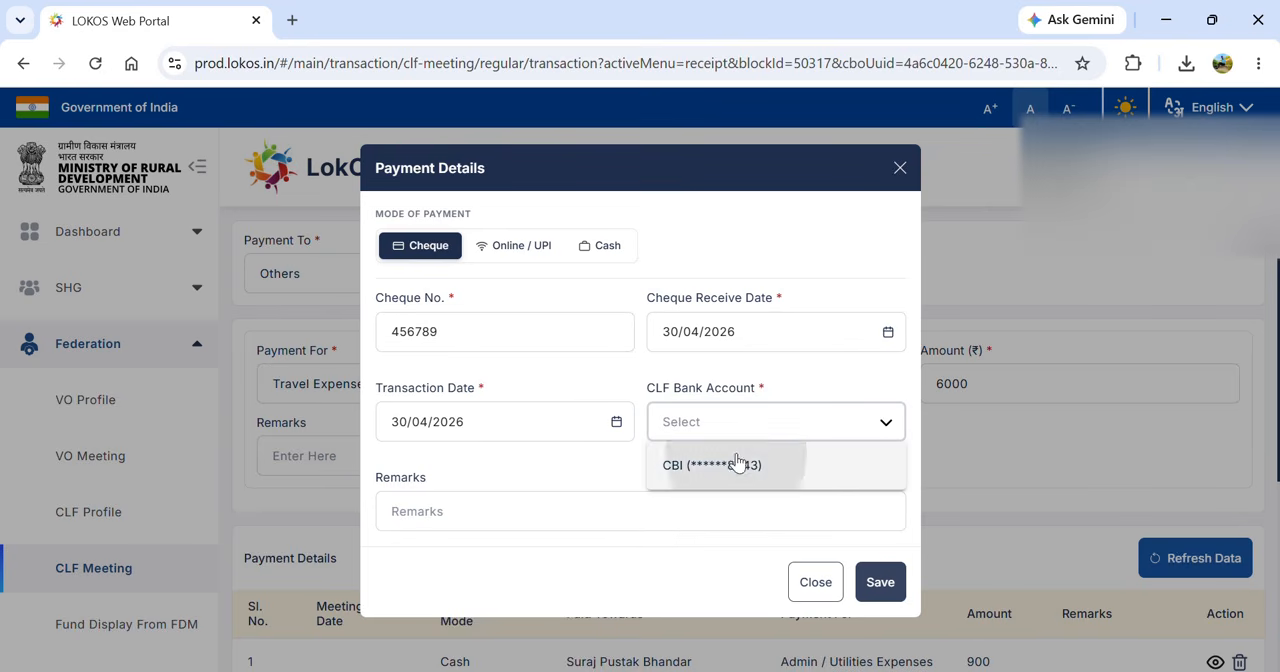
click(738, 462)
click(872, 585)
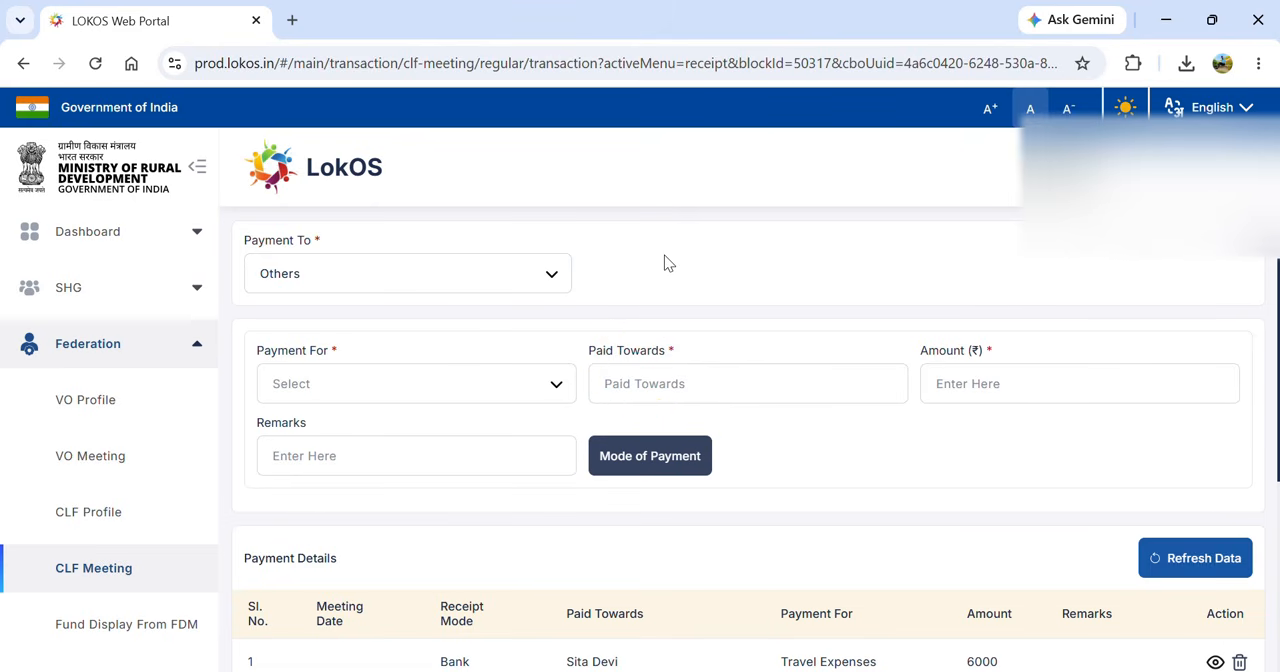
- Enter a Bank Charges payment of 25.50 paid towards Central Bank of India
scroll(668, 262, up, 2)
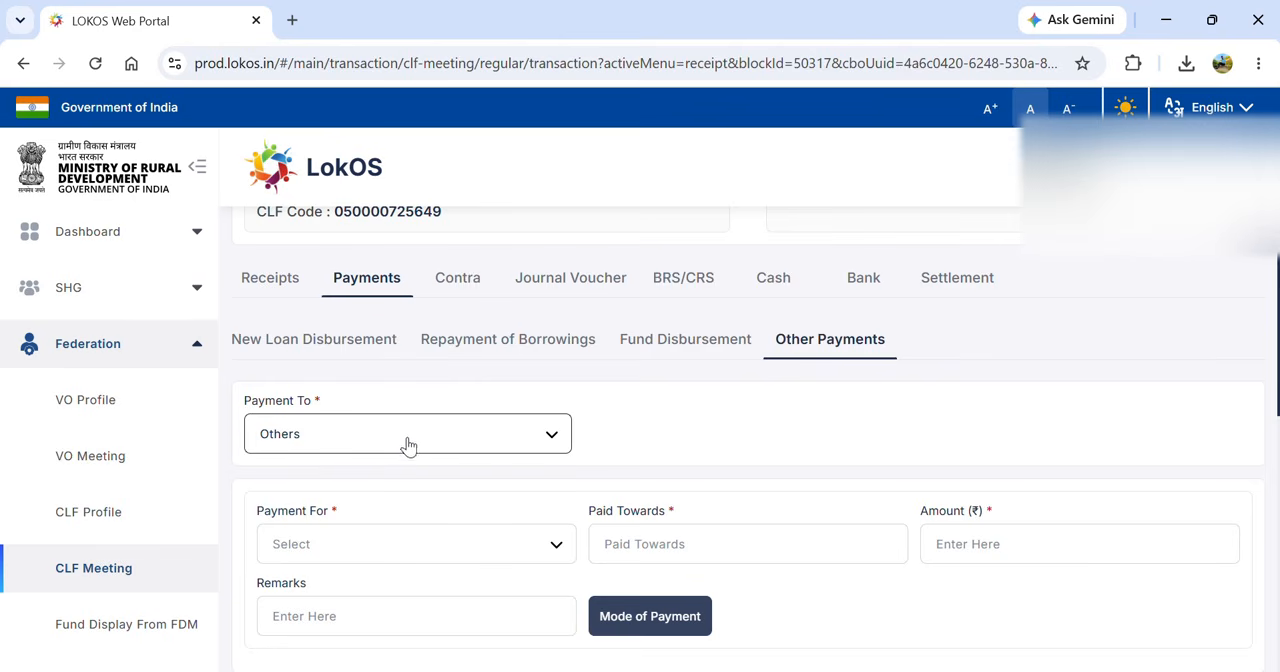
click(419, 546)
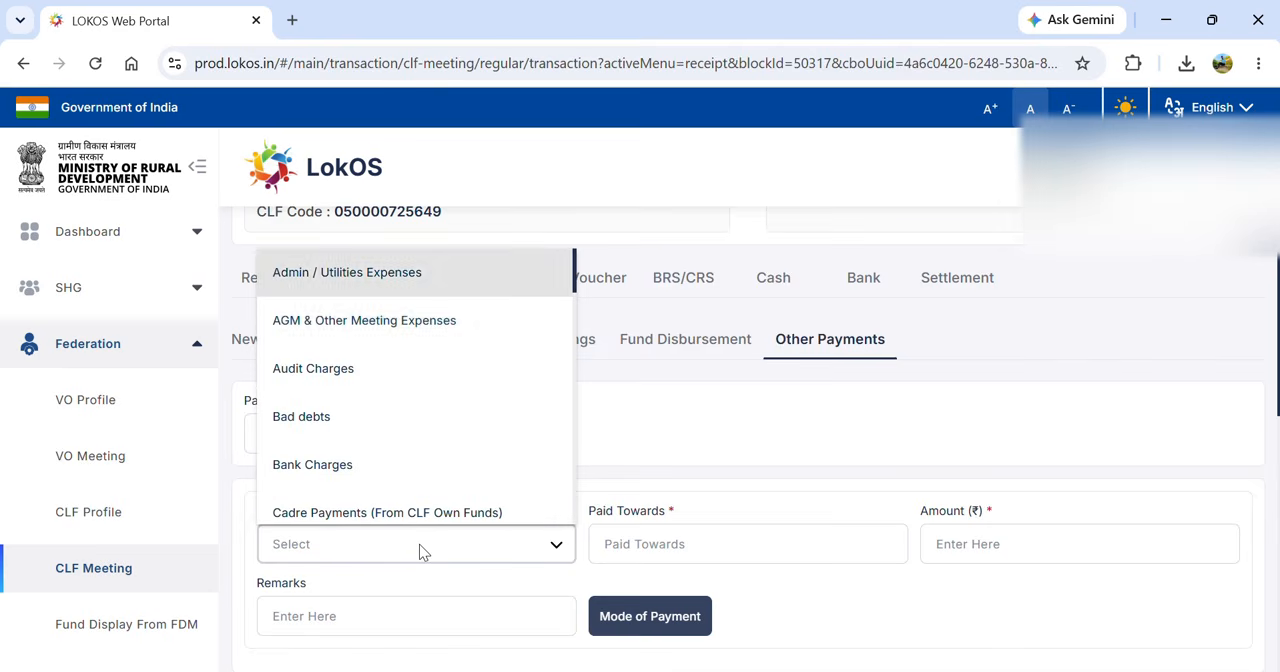
key(Down)
key(Down)
key(Down)
key(Down)
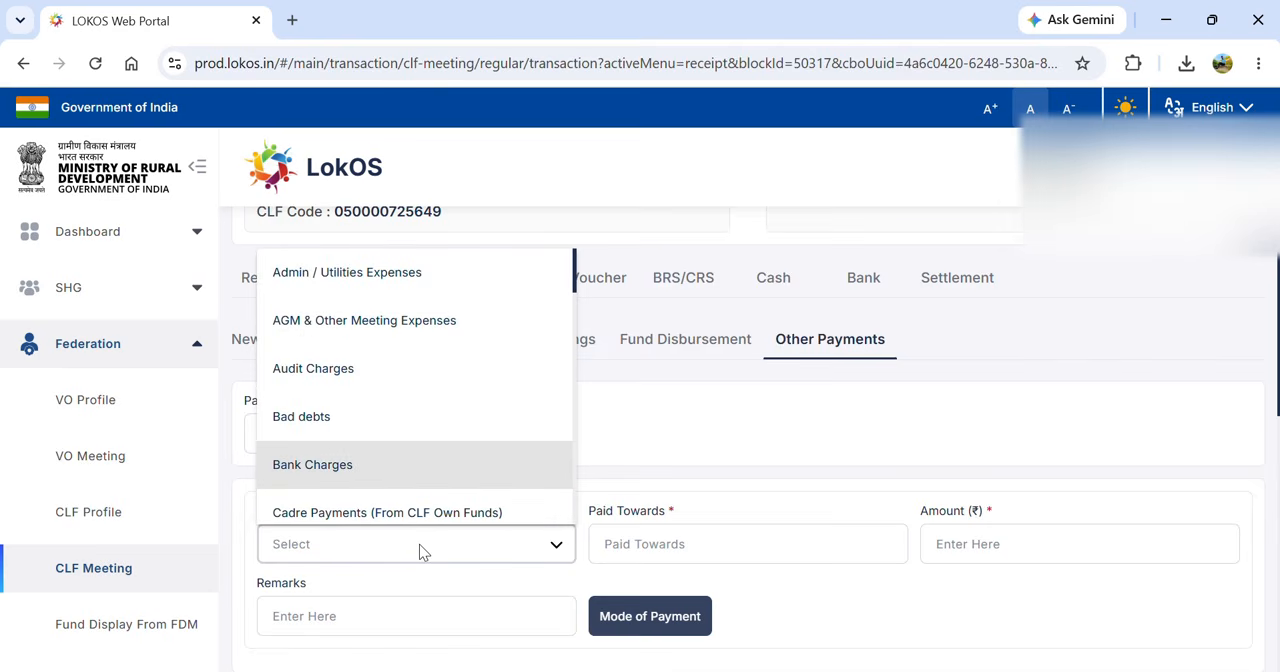
key(Return)
click(660, 544)
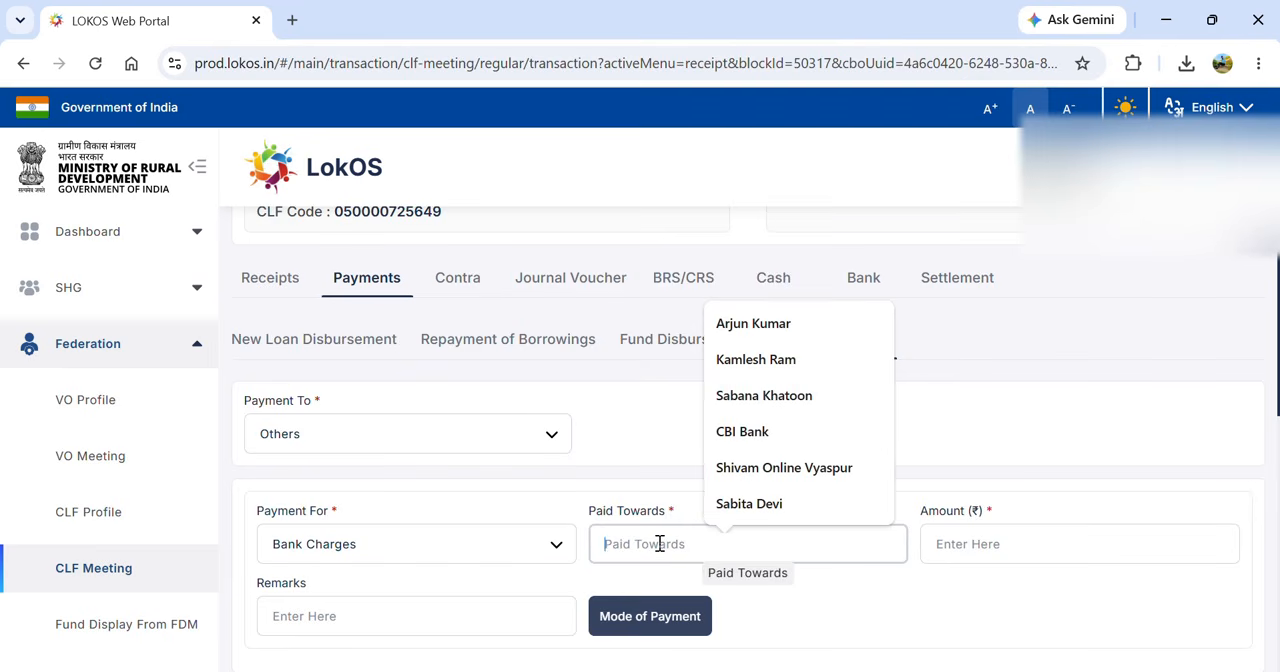
text(Ce)
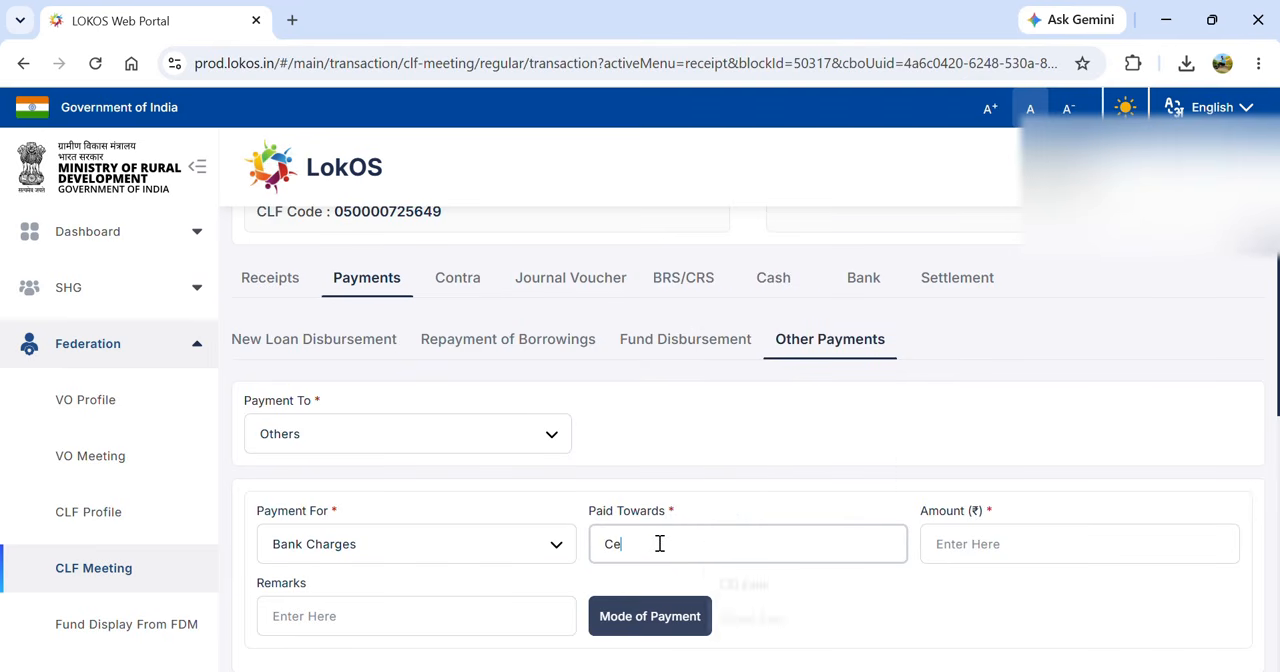
text(ntral Bank of India)
click(946, 545)
text(25)
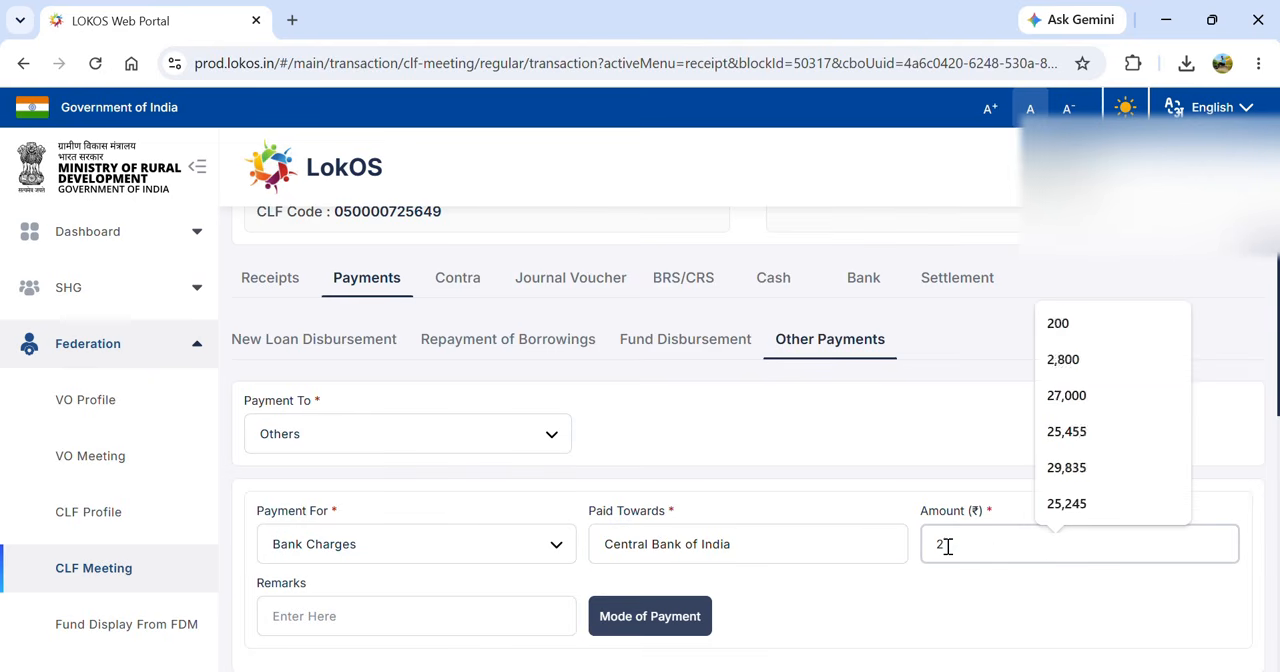
text(.5)
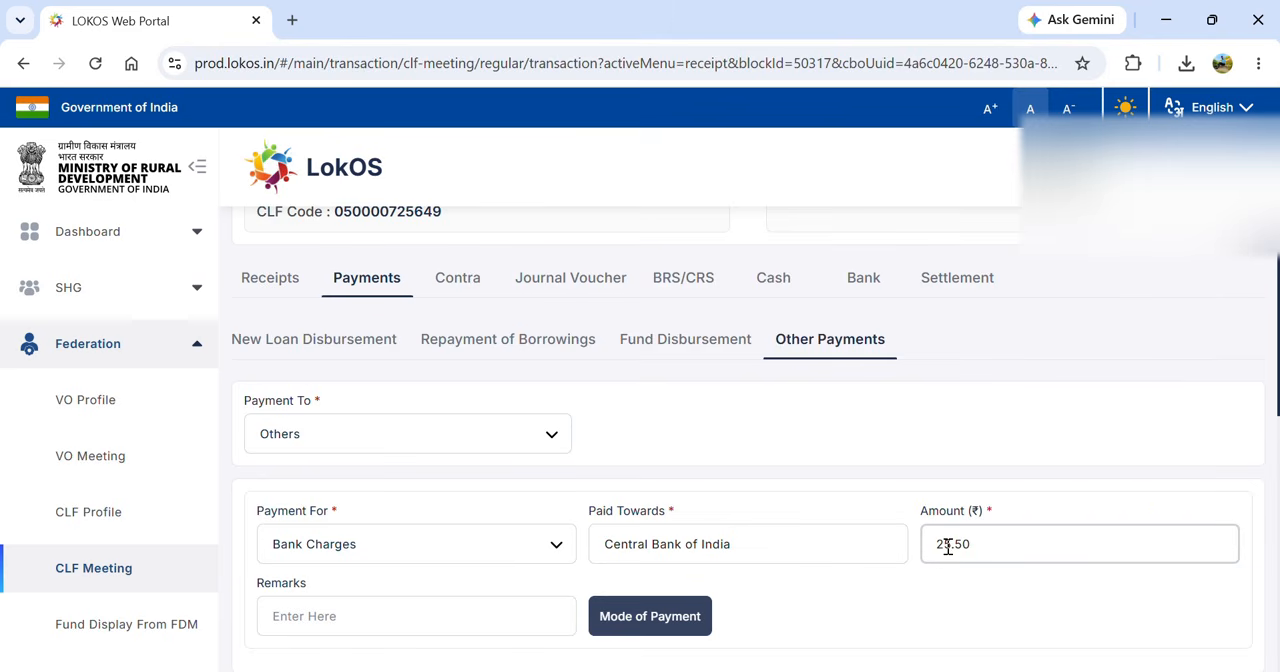
- Set the payment mode to Online / UPI with the transaction ID and the CBI bank account, and save the bank charges payment
click(634, 615)
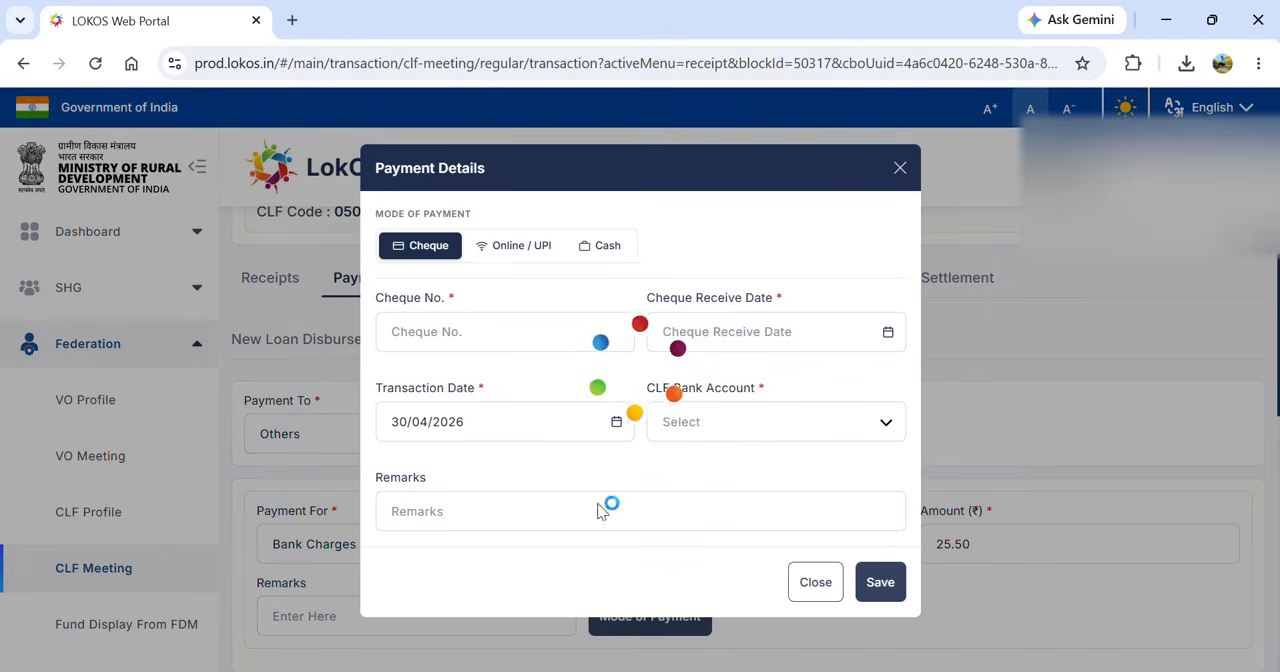
click(527, 251)
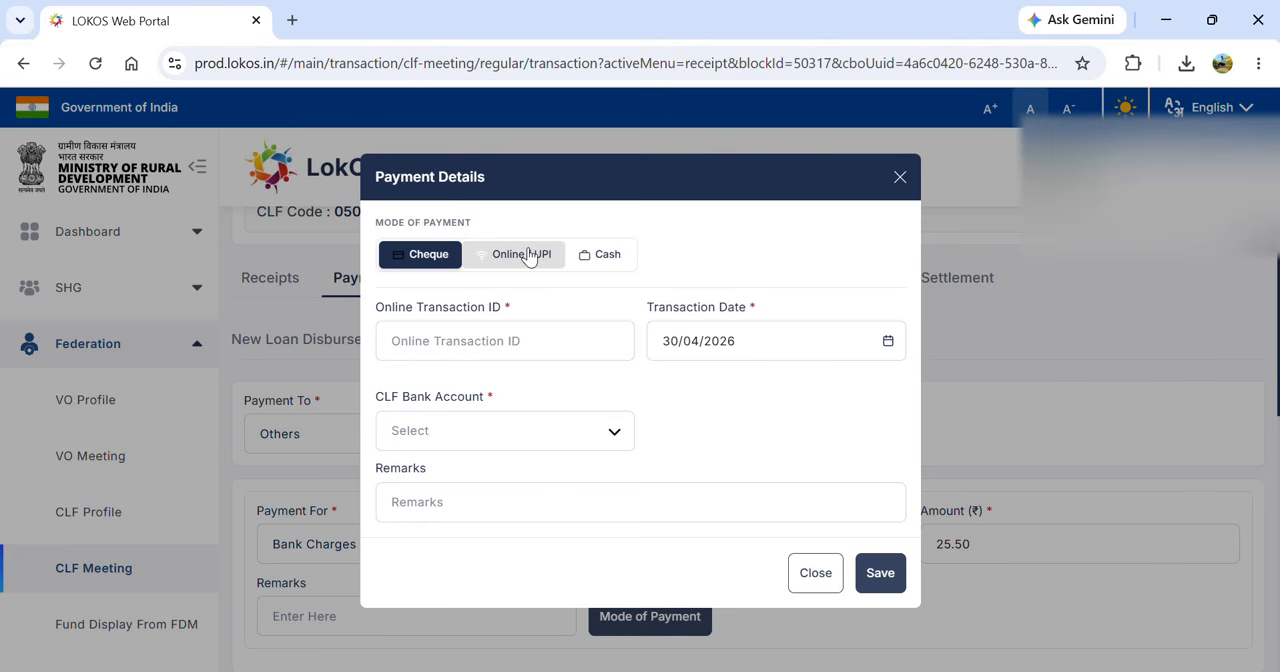
click(488, 336)
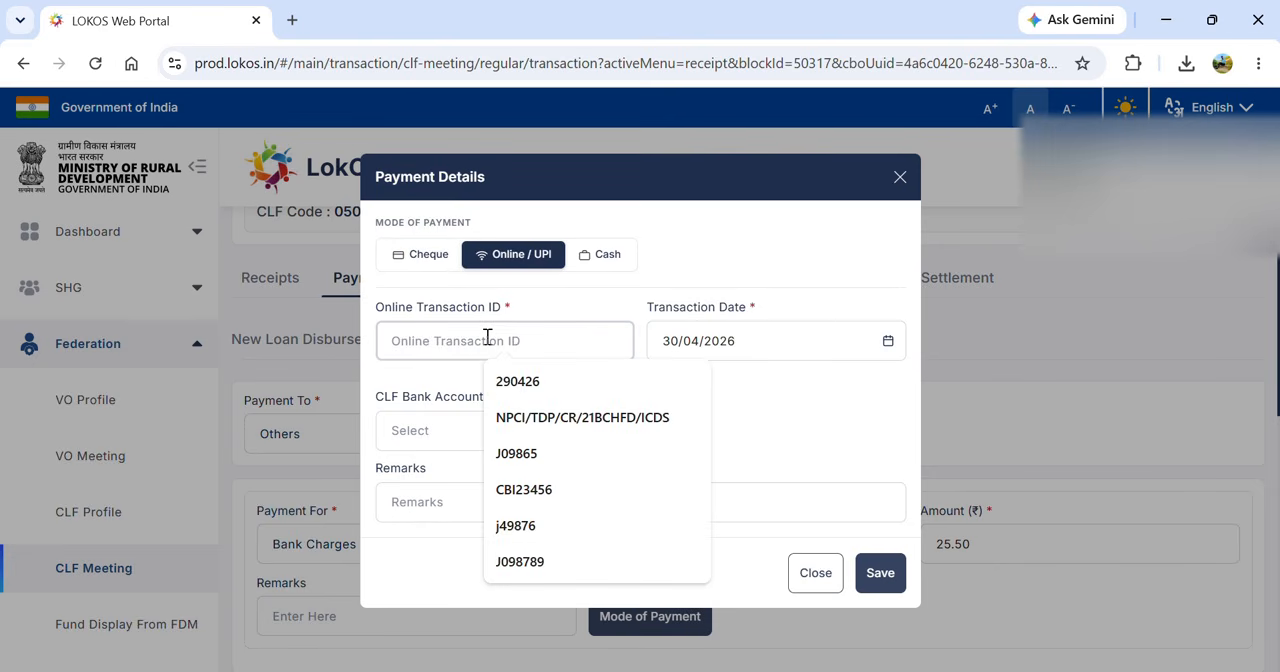
text(7890555)
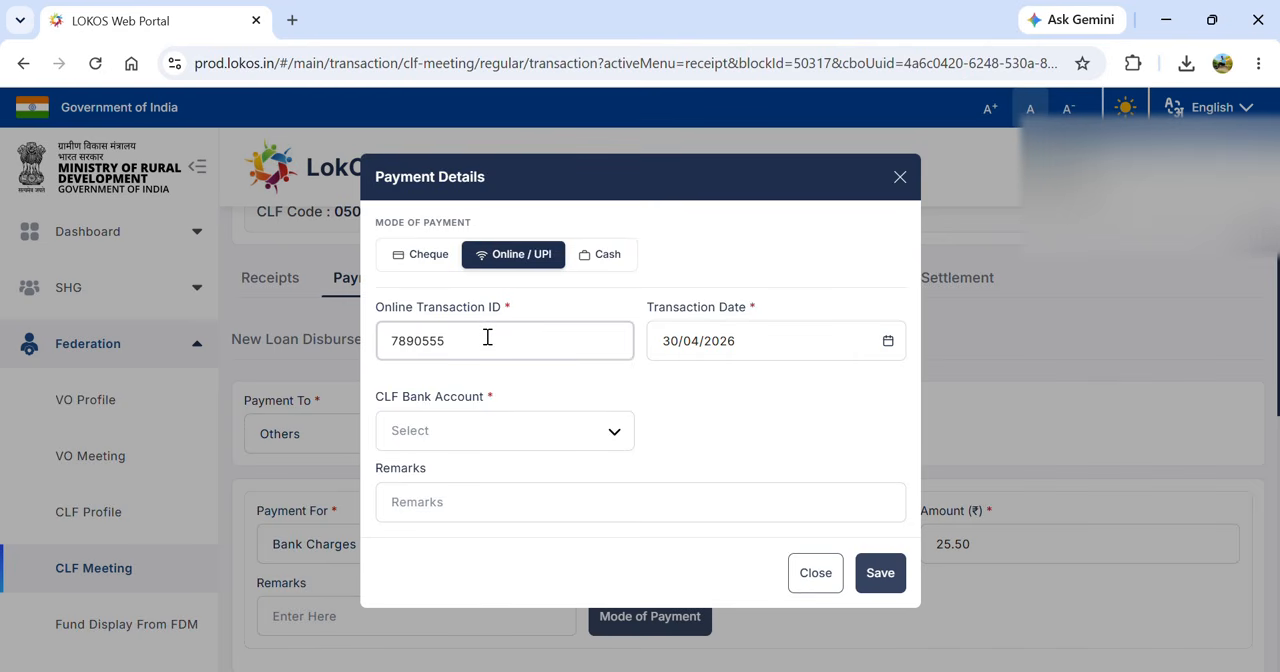
click(557, 443)
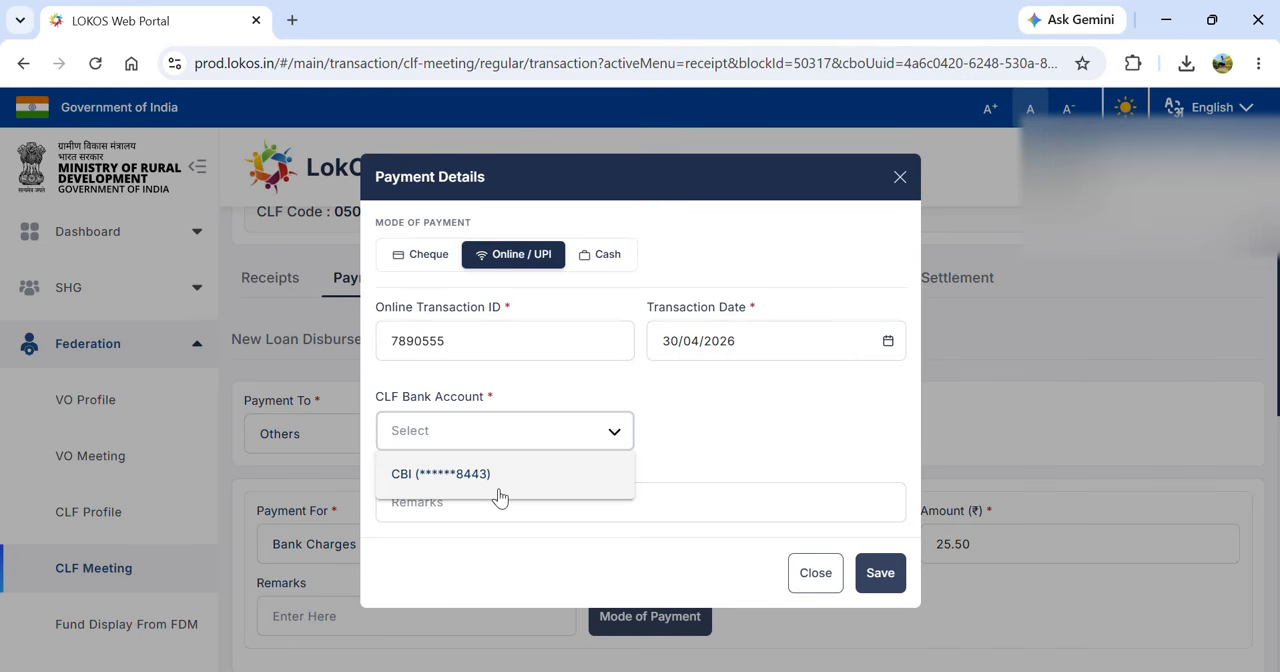
click(499, 475)
click(878, 578)
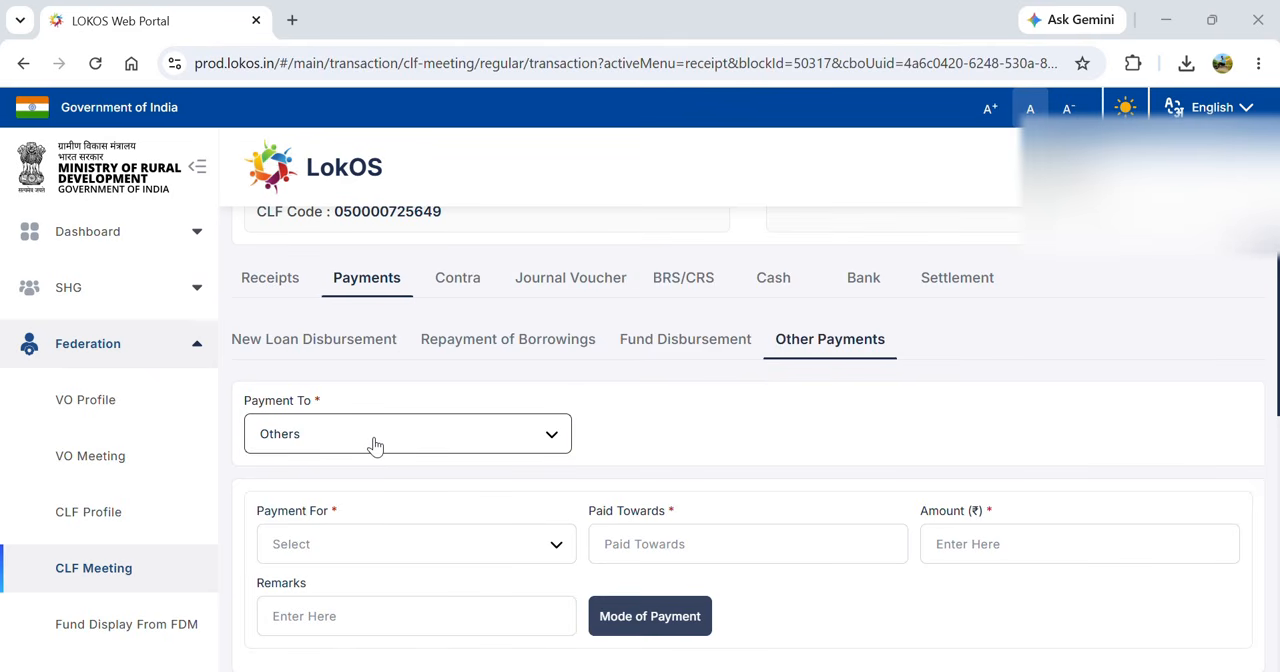
- Choose AGM & Other Meeting Expenses as the payment purpose and enter the payee's full name
click(376, 563)
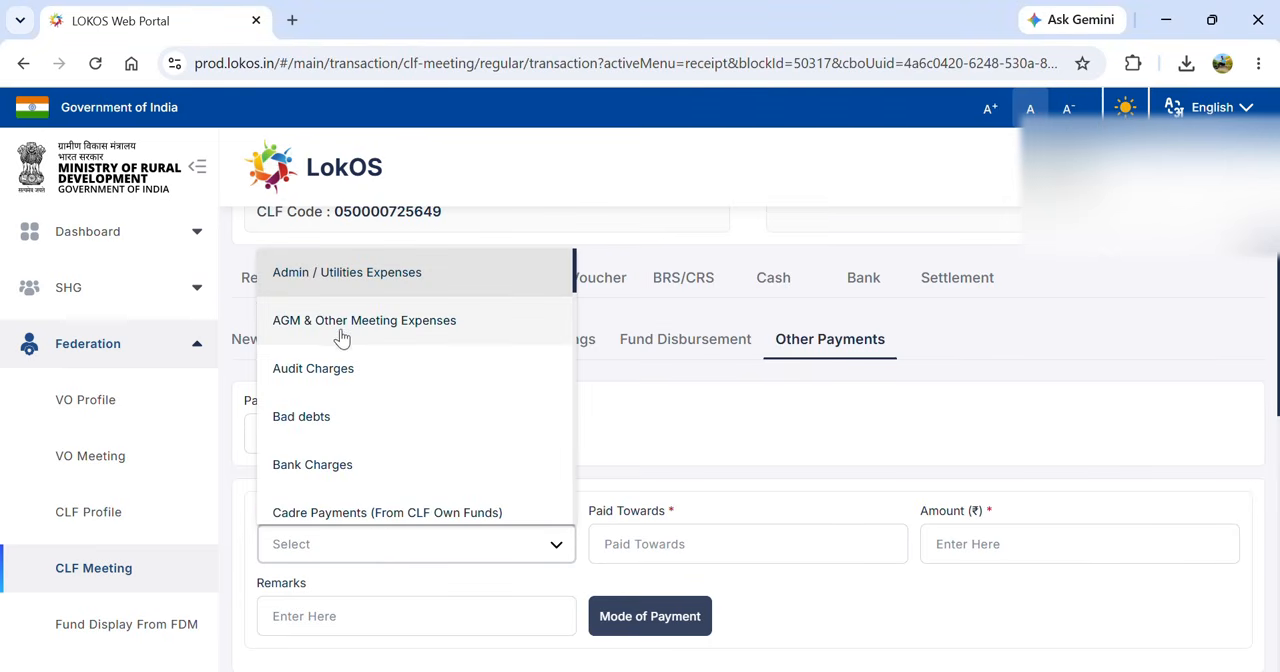
click(397, 336)
click(648, 541)
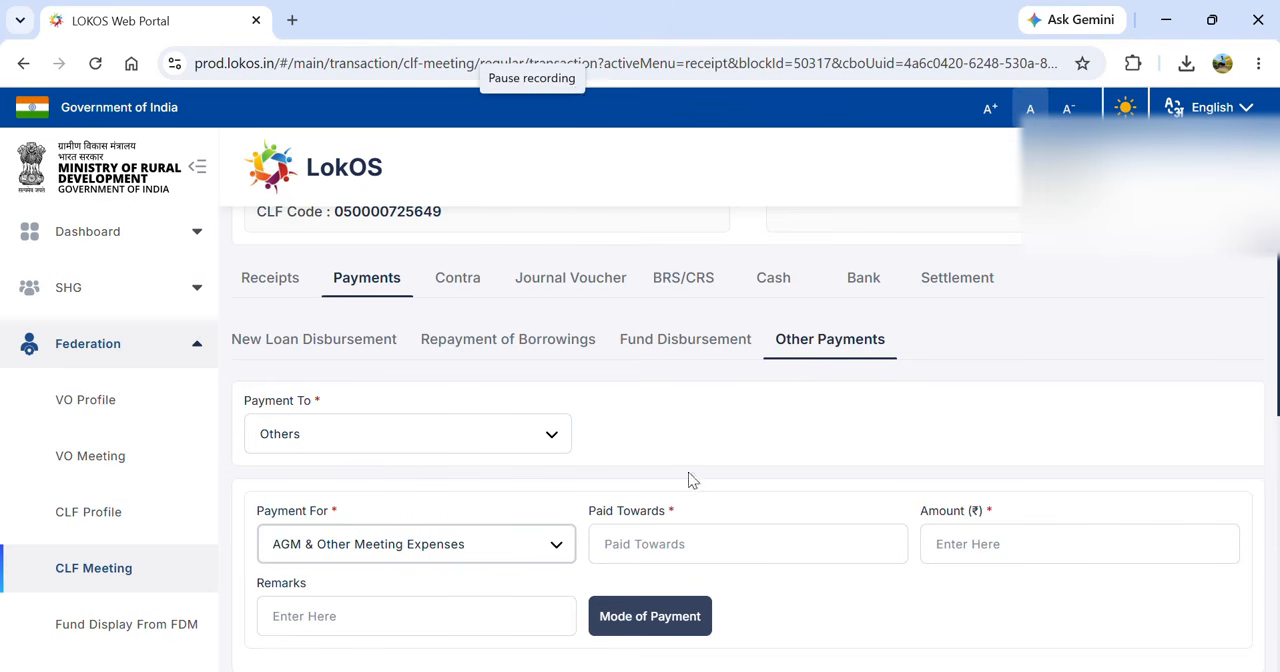
click(669, 546)
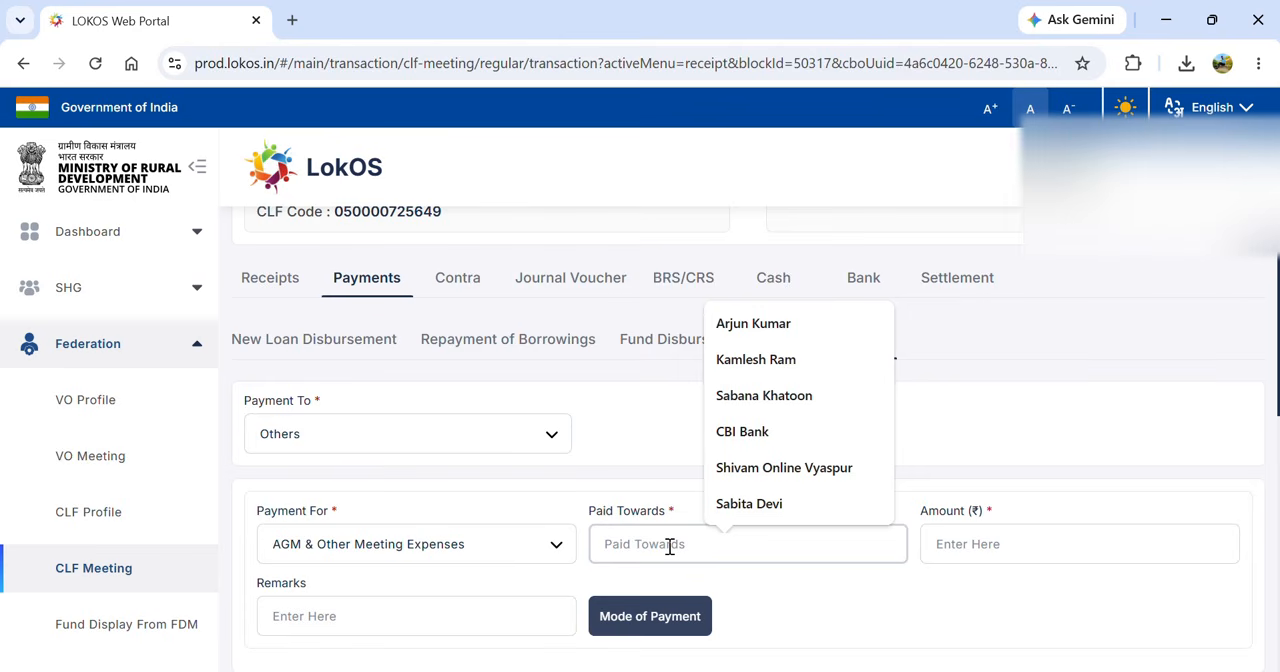
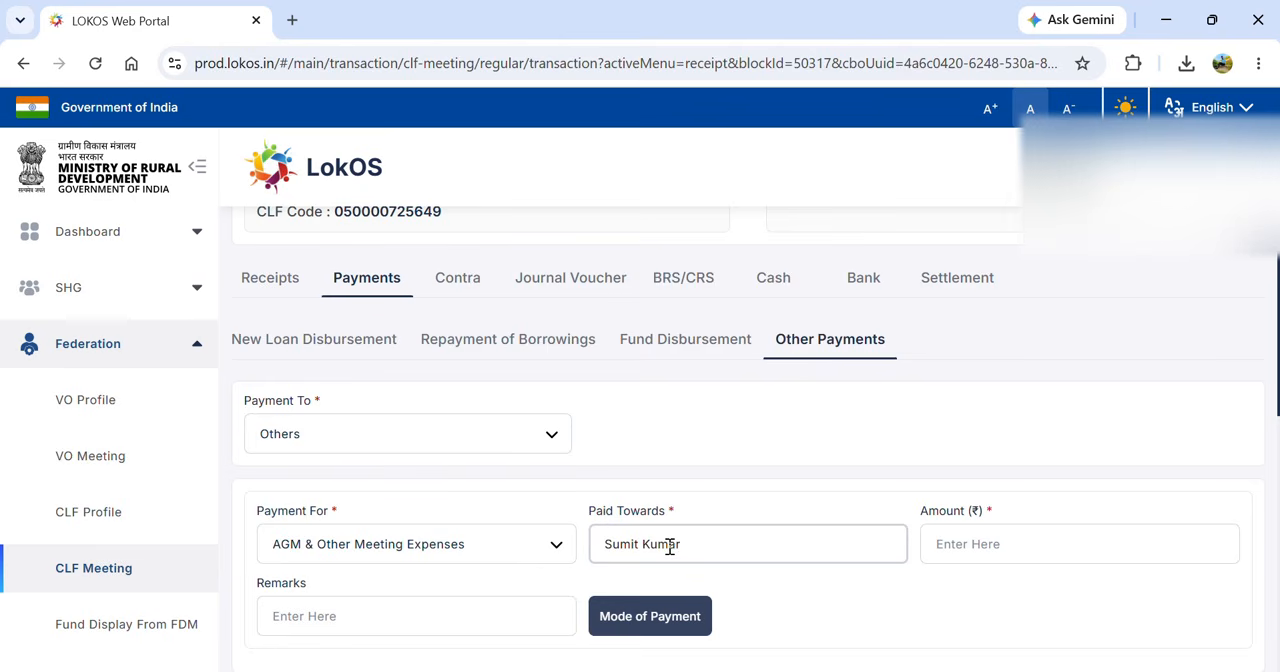
- Set the meeting expense amount to 2500 and save it as a Cash payment dated 30/04/2026
click(1006, 538)
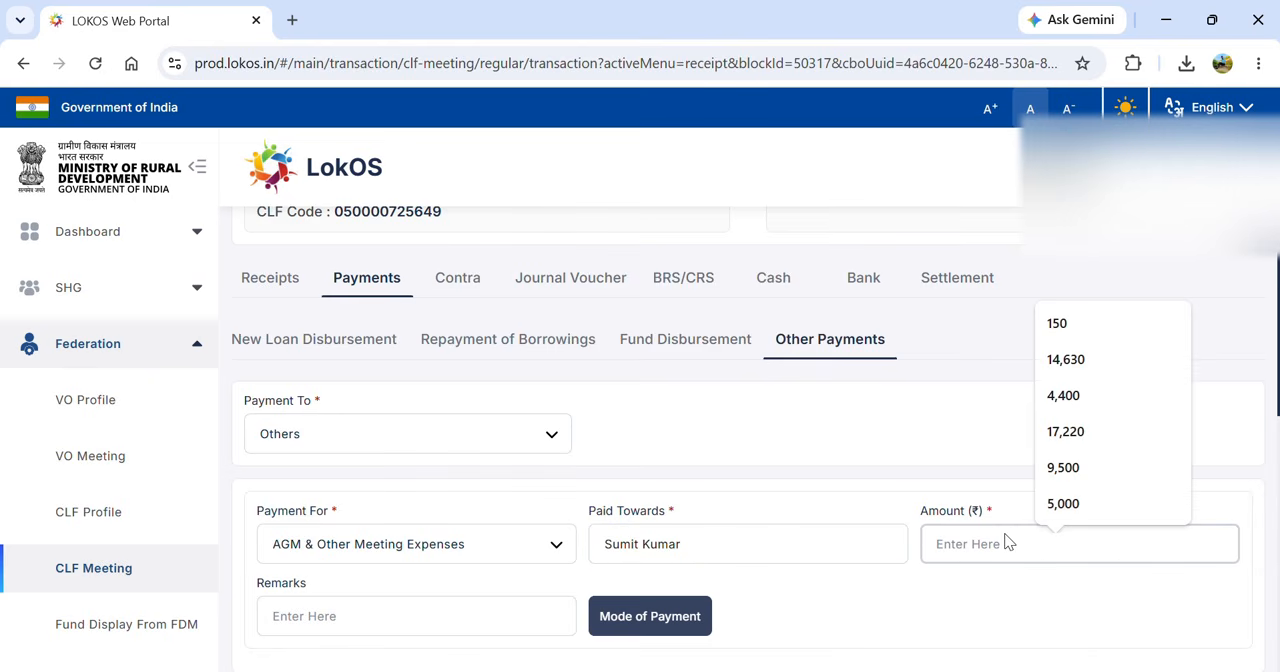
text(2500)
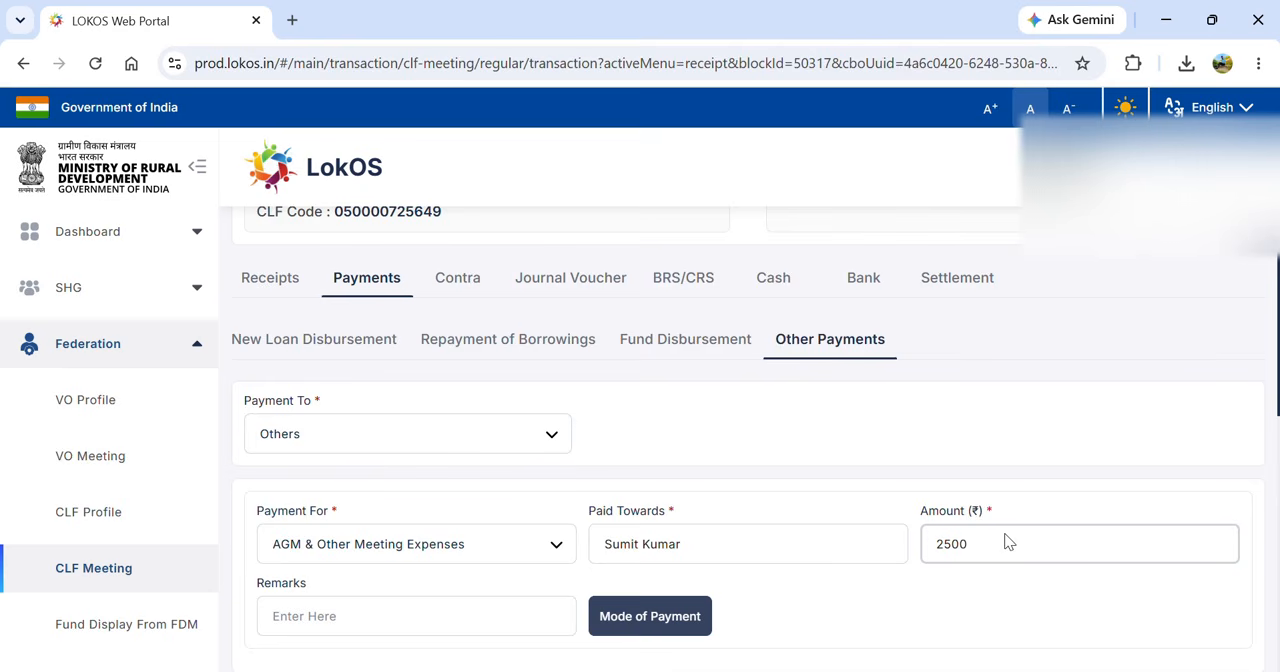
click(636, 612)
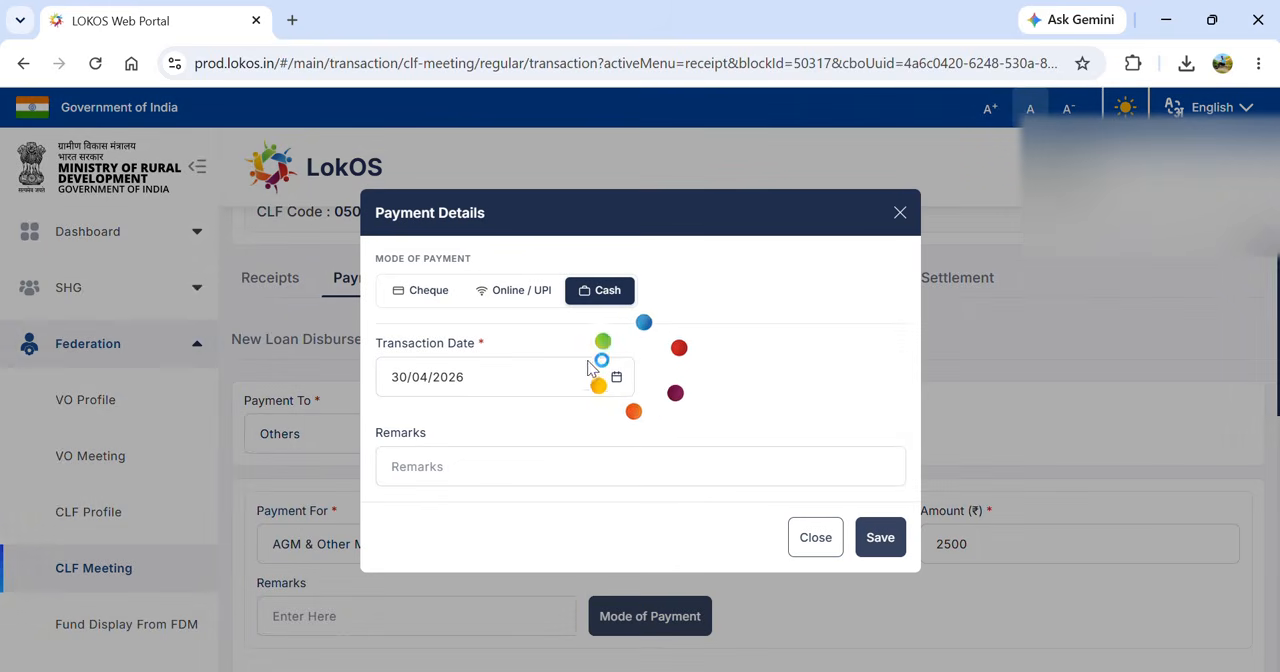
click(875, 540)
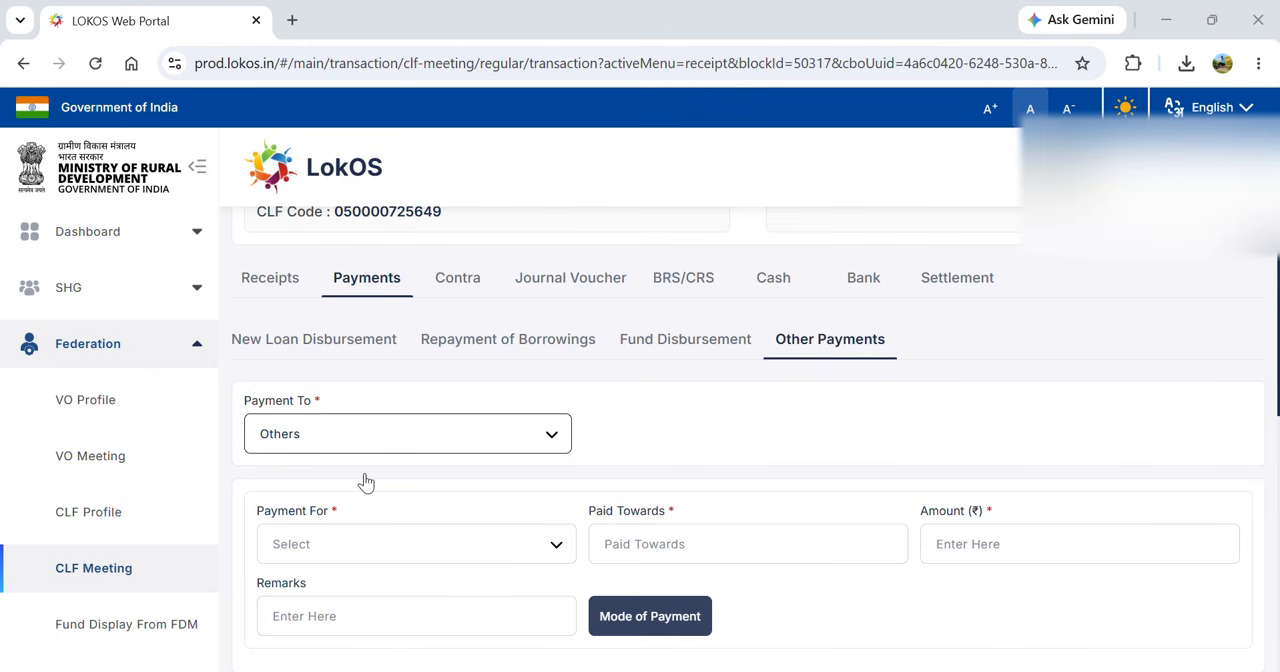
- Choose Rent as the purpose of a new other payment to Others
click(356, 562)
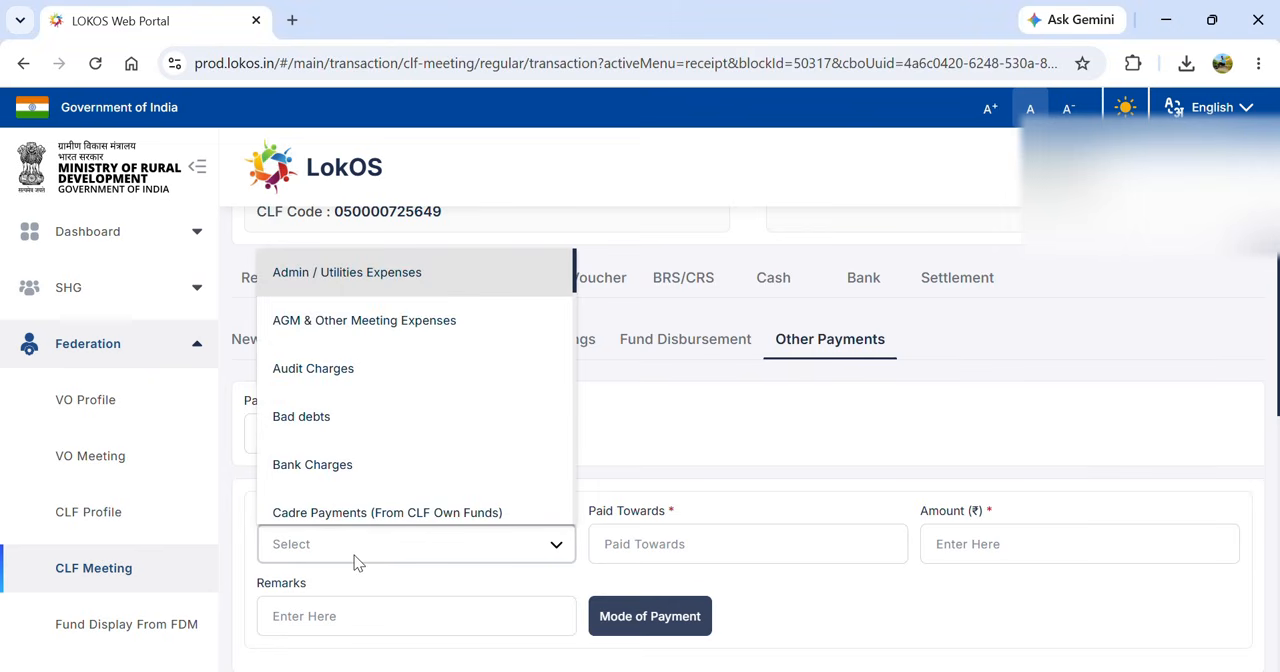
key(r)
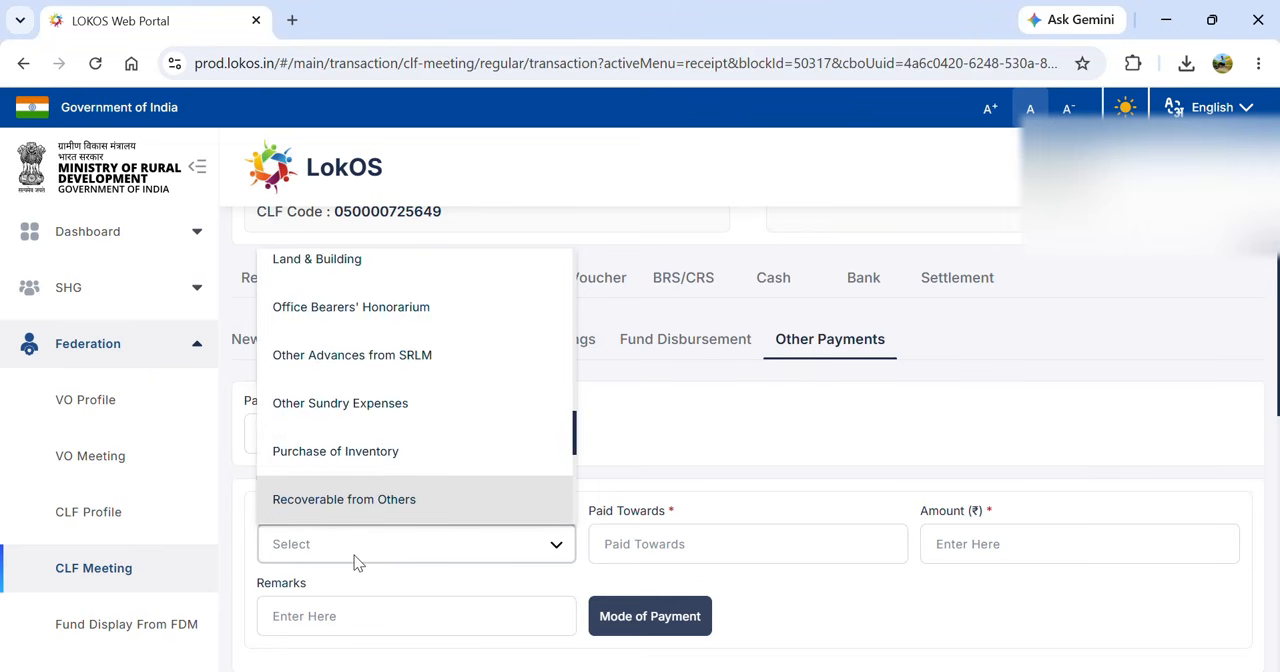
key(e)
key(Down)
key(Down)
key(Down)
key(Down)
key(Down)
key(Down)
key(Down)
key(Down)
key(Down)
key(Down)
key(Down)
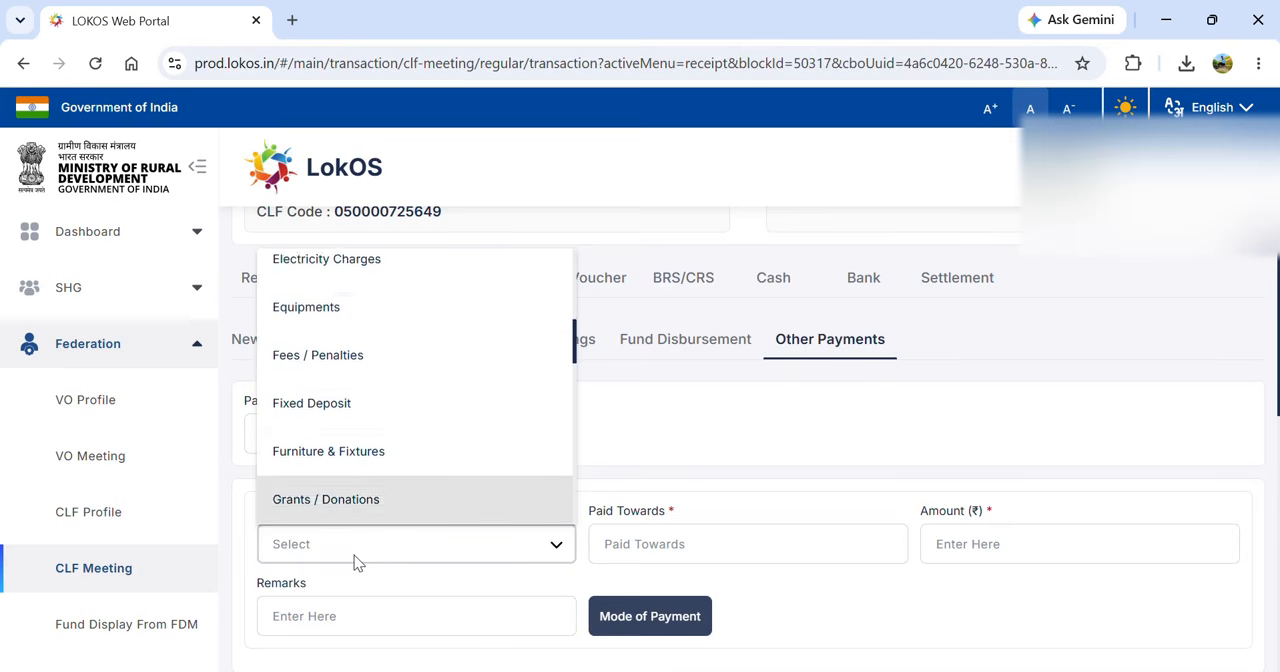
key(Down)
key(Down)
key(Down)
key(Down)
key(Down)
key(Down)
key(Down)
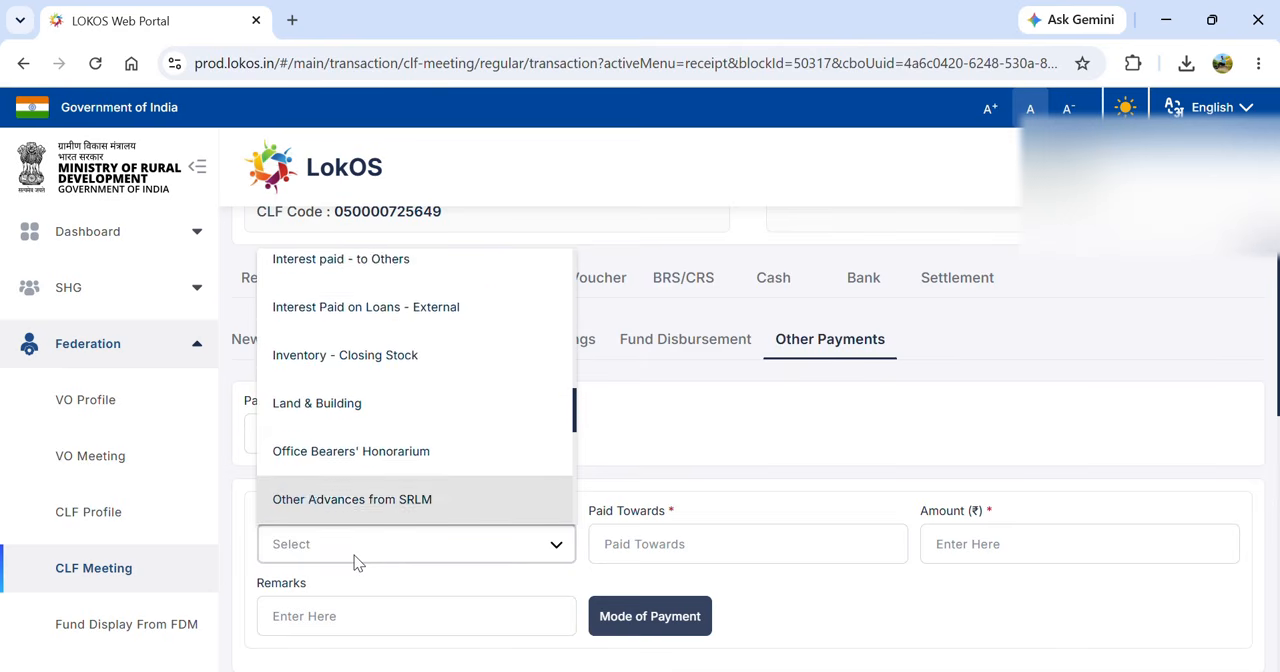
key(Return)
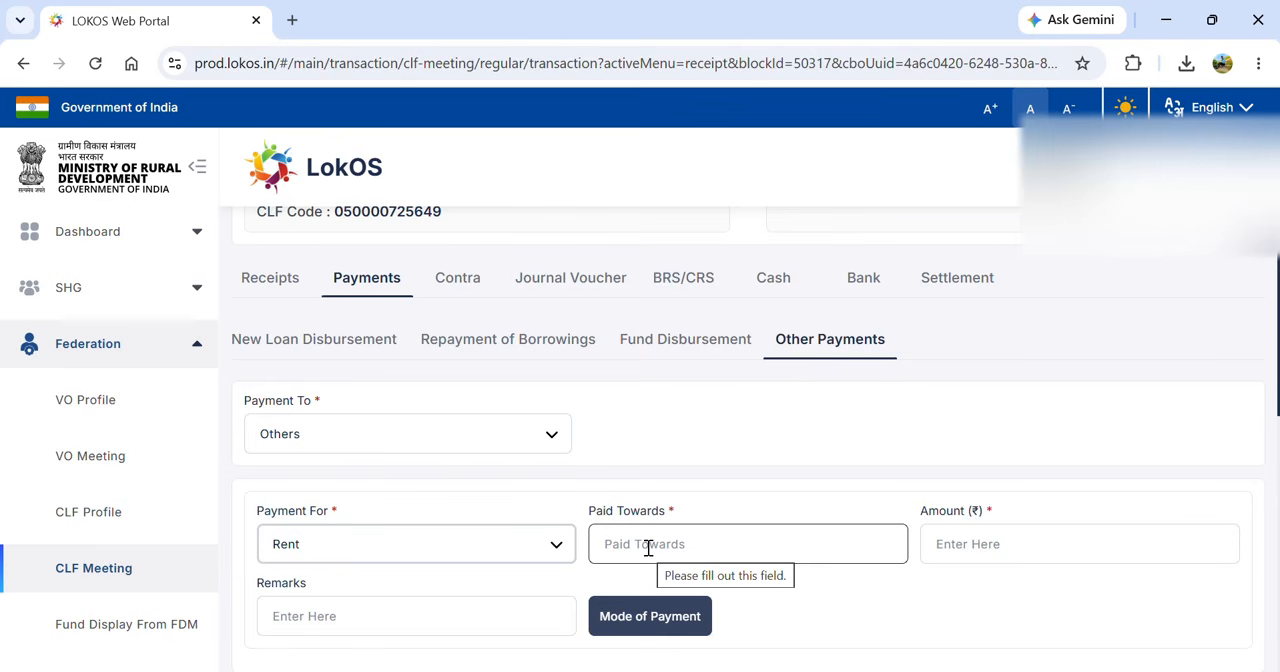
- Enter the rent payee's full name and set the amount to 4500
click(648, 548)
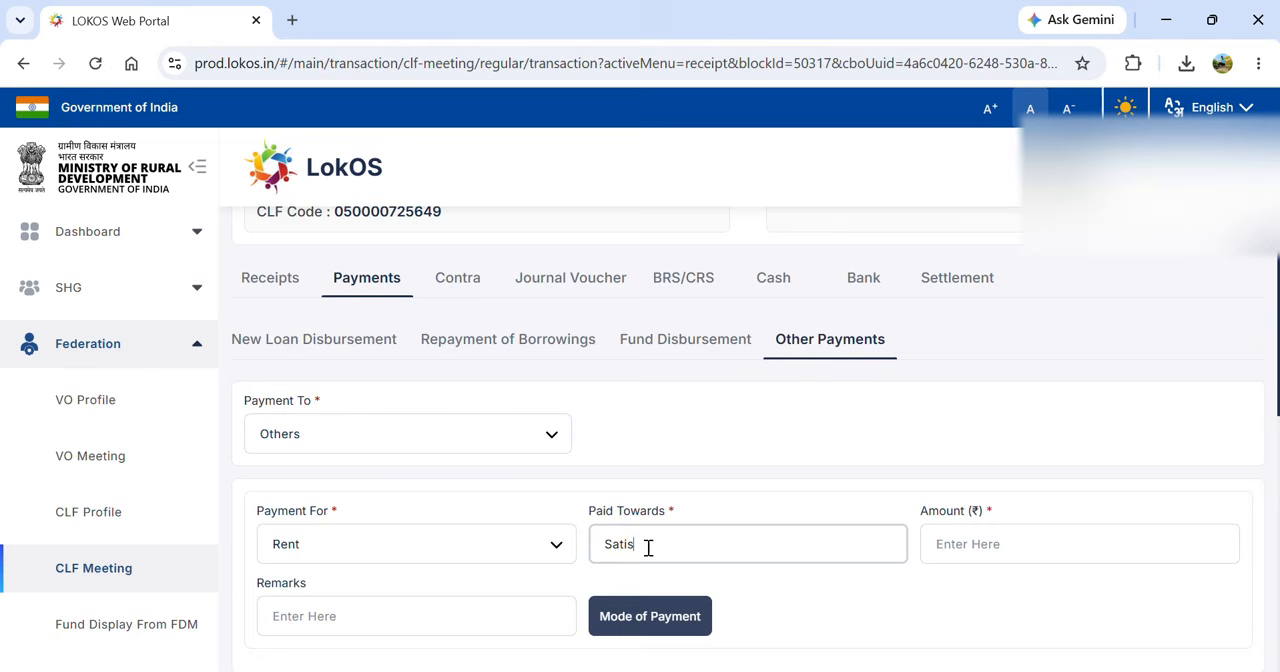
key(Tab)
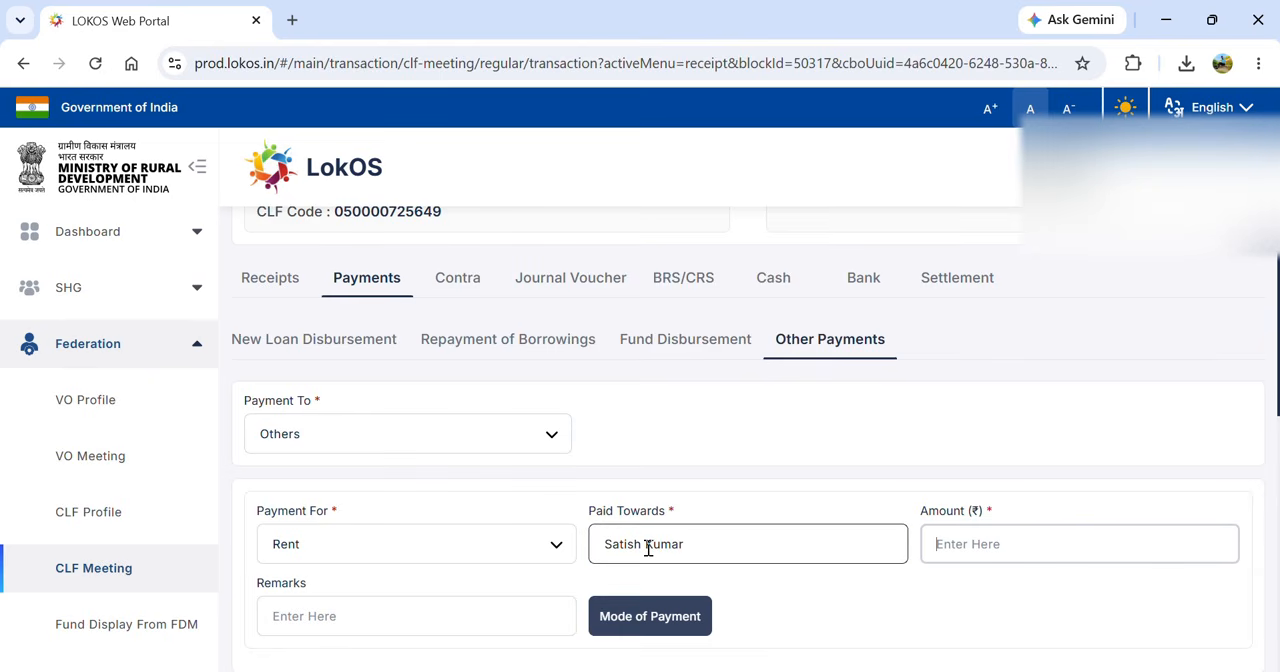
text(45000)
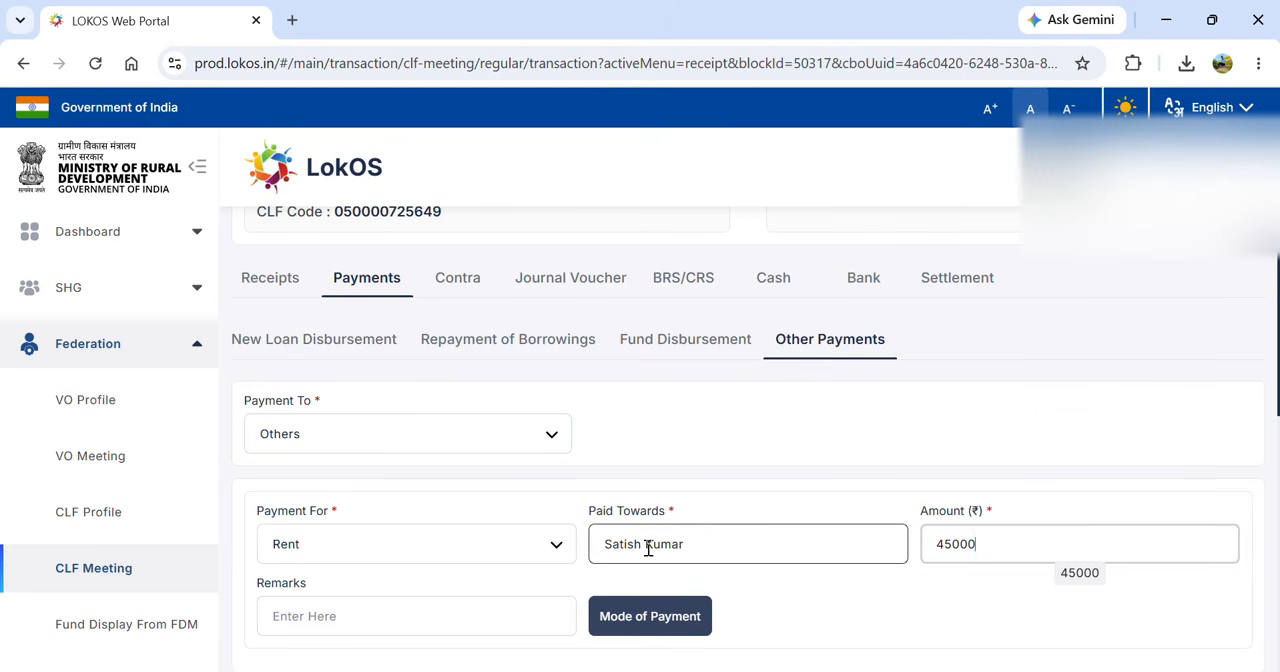
key(BackSpace)
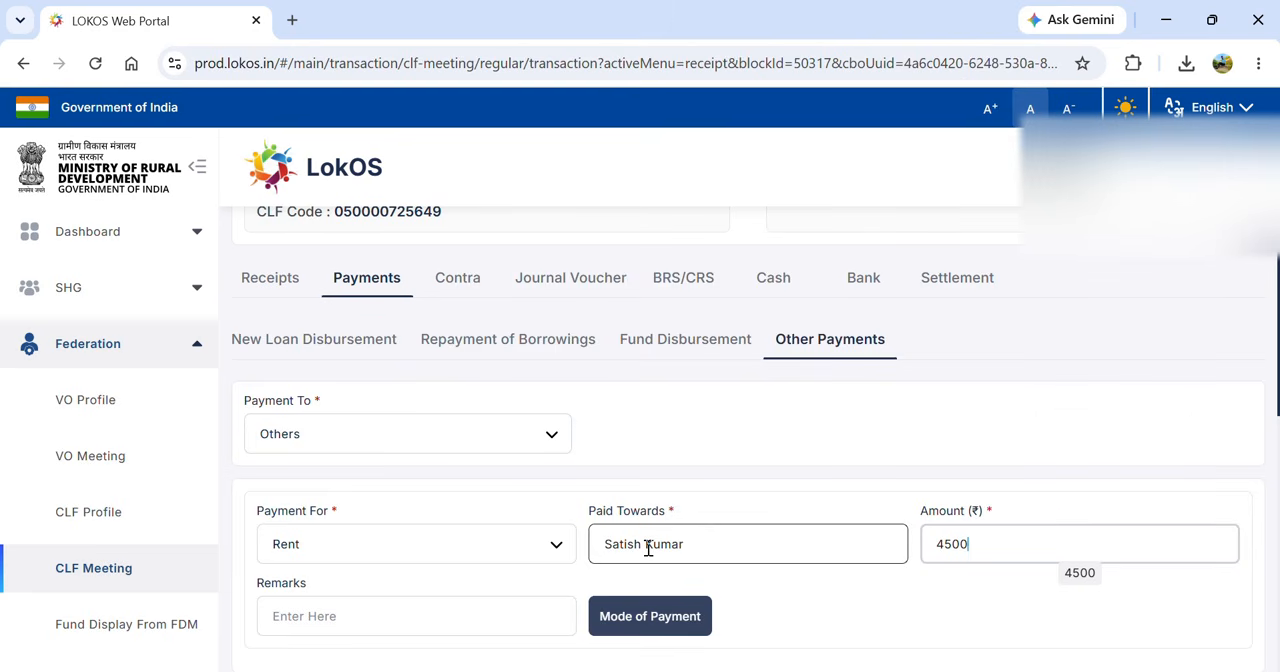
- Save the rent payment as a Cheque with its cheque number, receive date 30/04/2026 and the CBI bank account
click(634, 612)
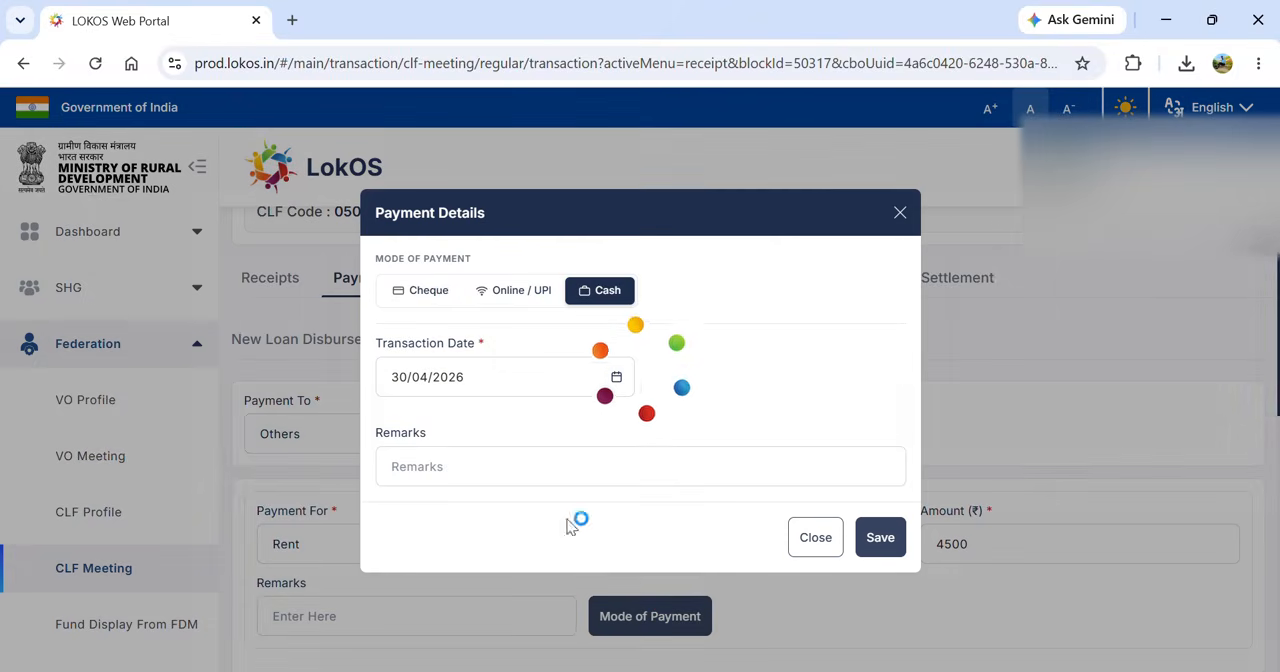
click(428, 291)
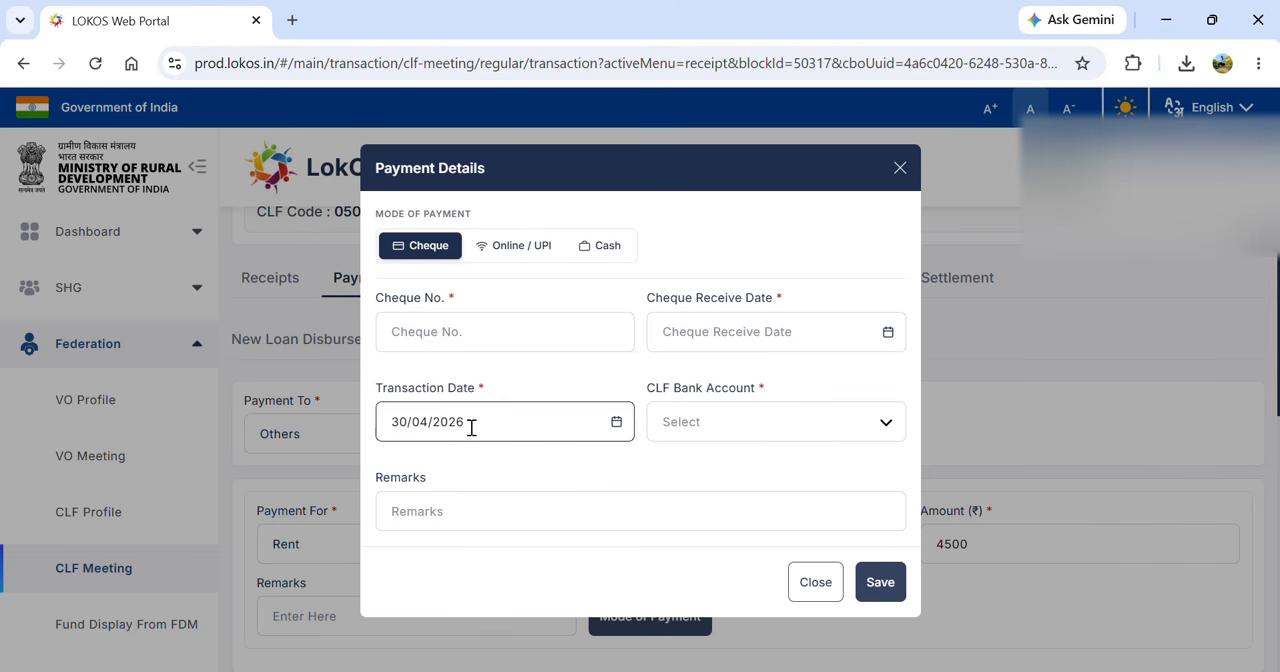
click(449, 331)
text(654985)
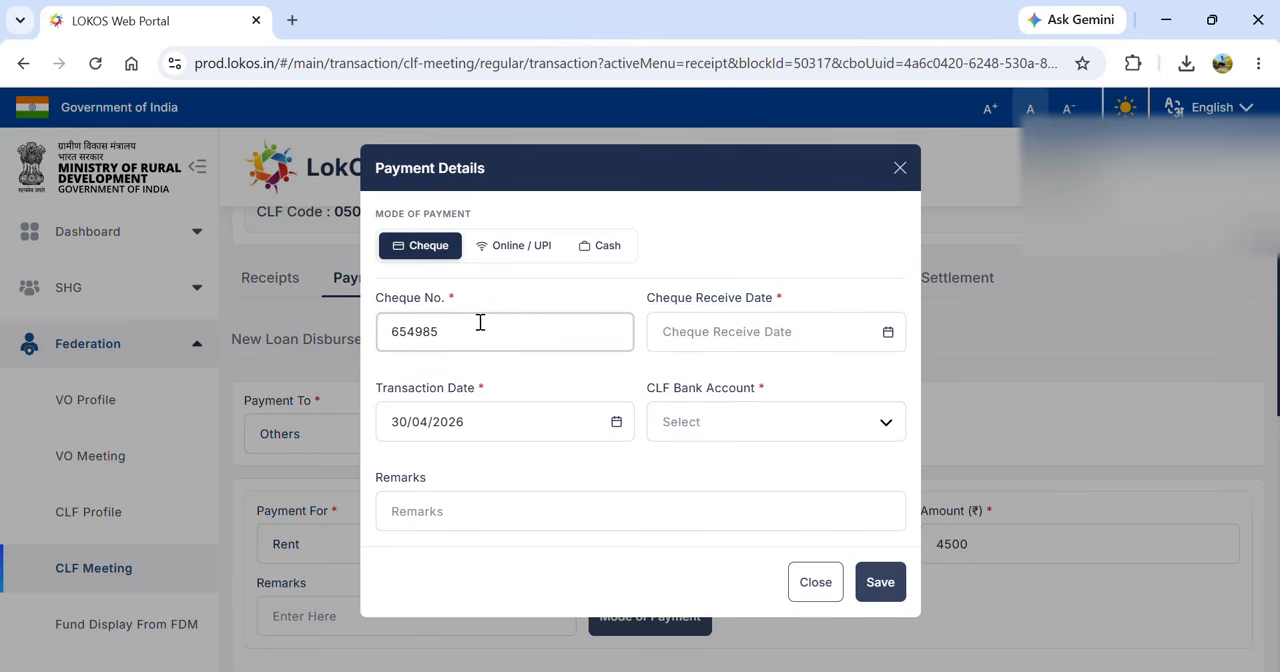
click(889, 336)
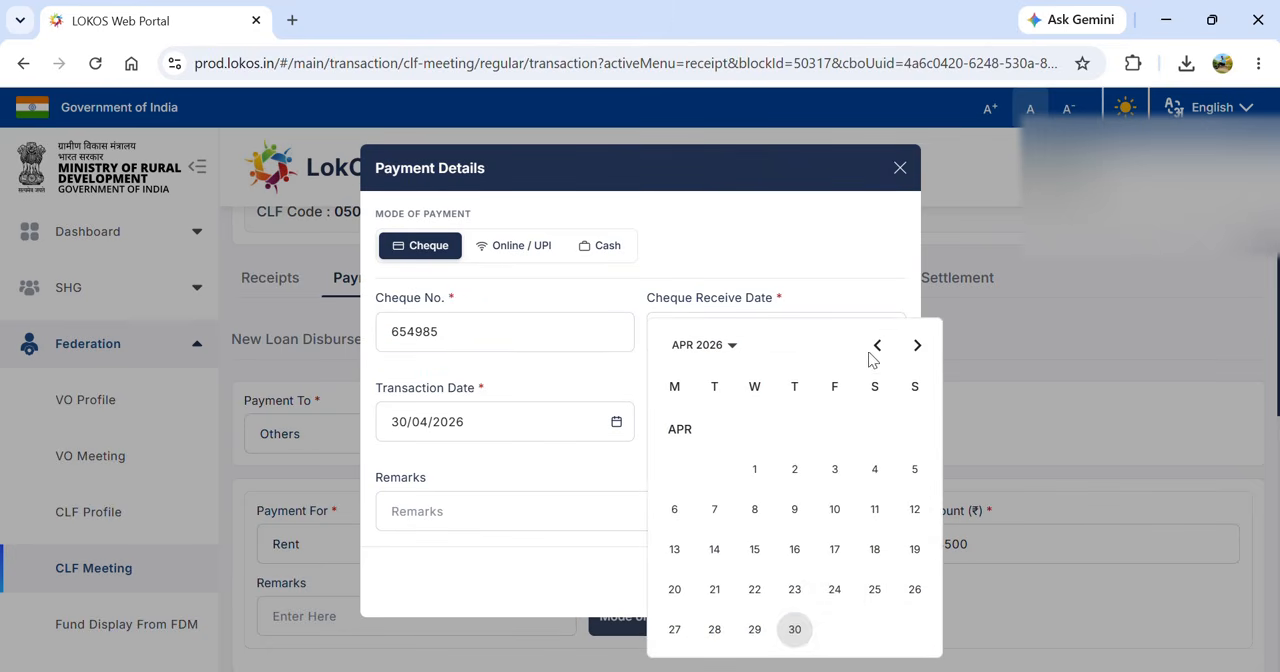
click(795, 630)
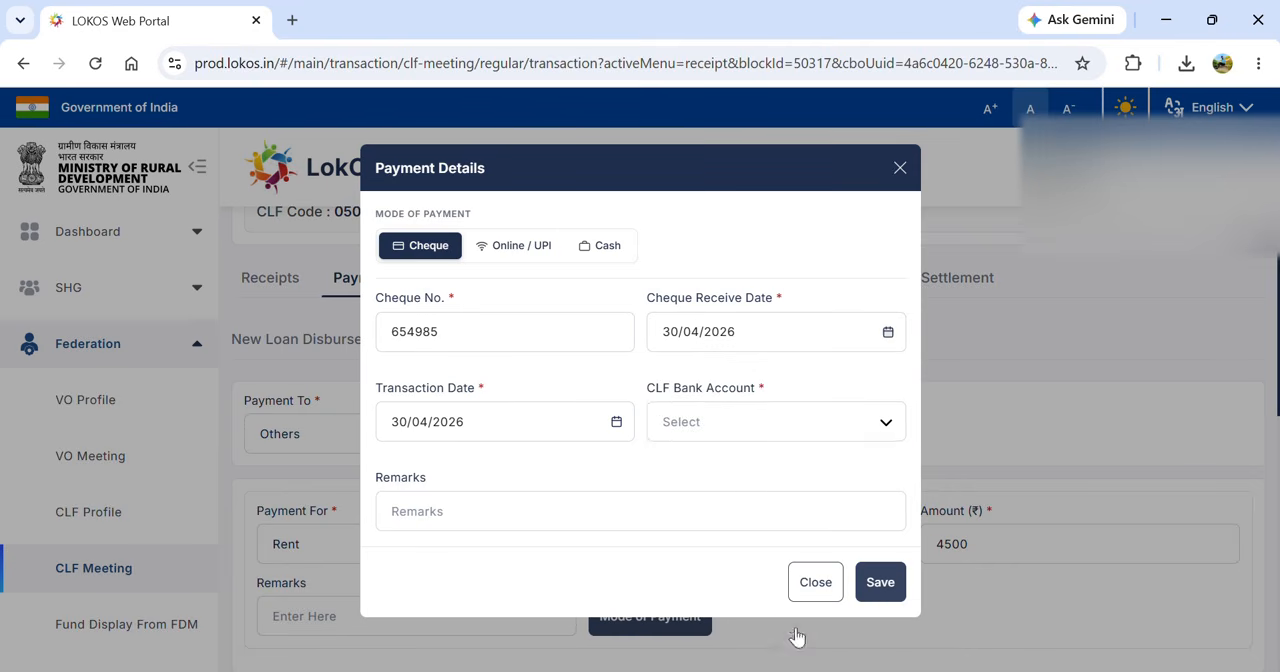
click(806, 427)
click(768, 463)
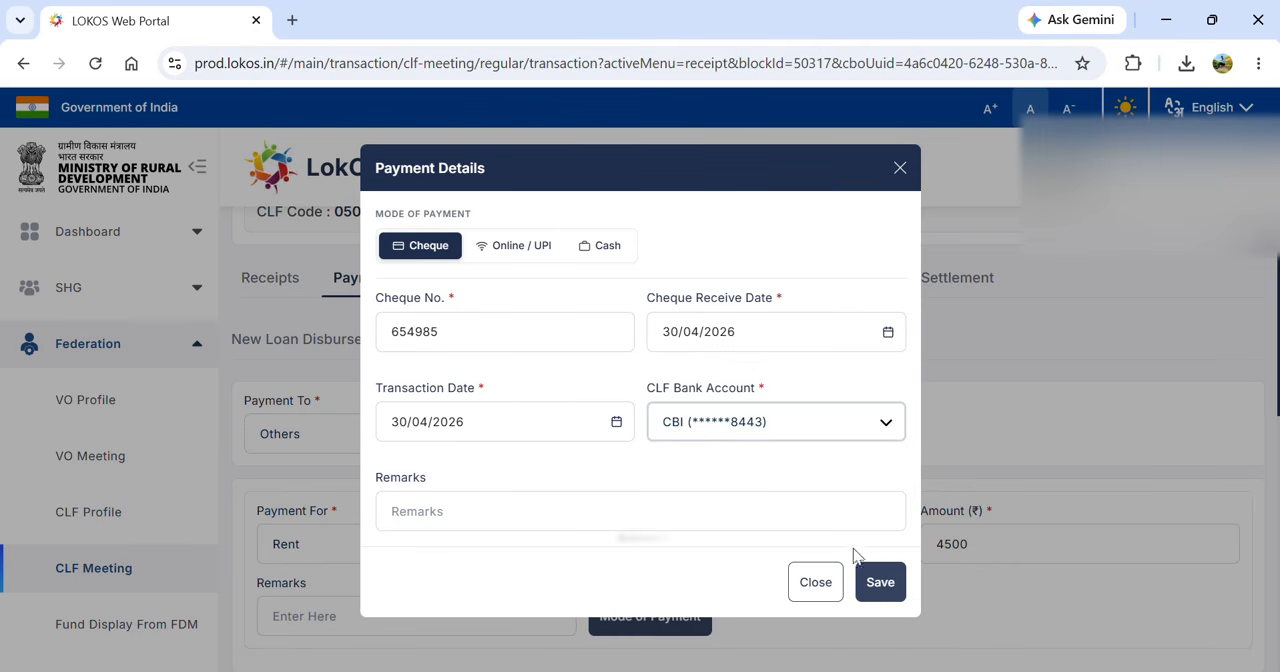
click(876, 583)
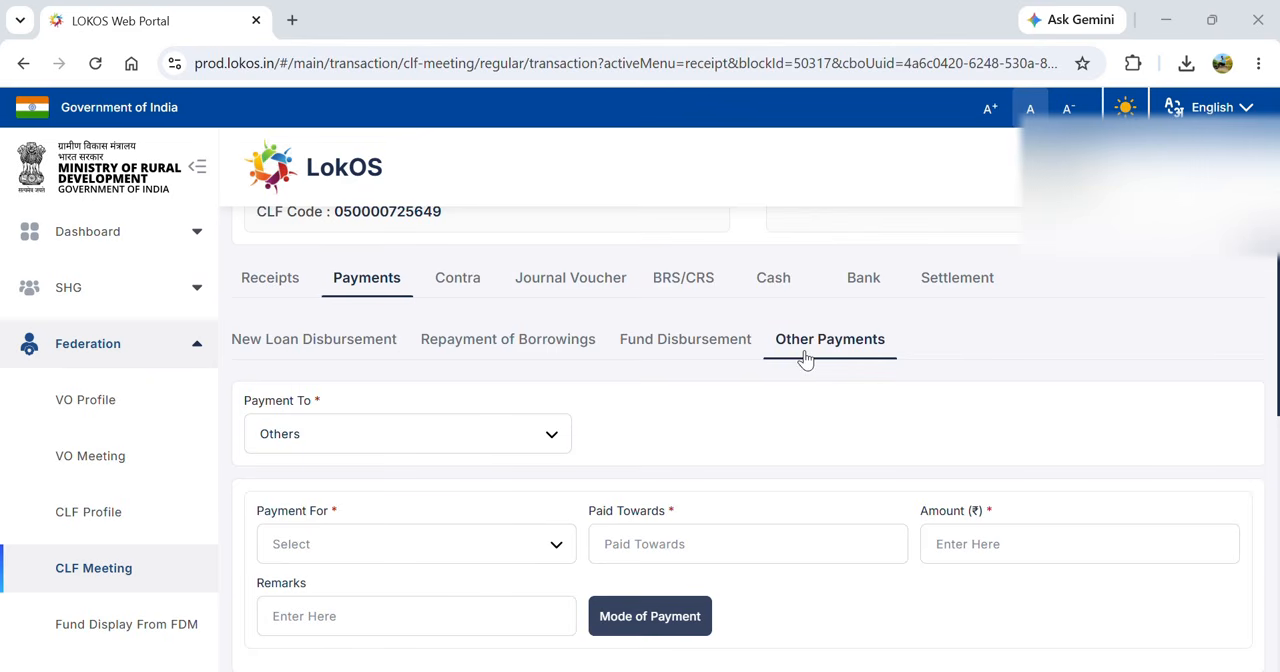
- Choose Honorarium To Cadre as the purpose of another payment to Others
click(465, 544)
key(Down)
key(Down)
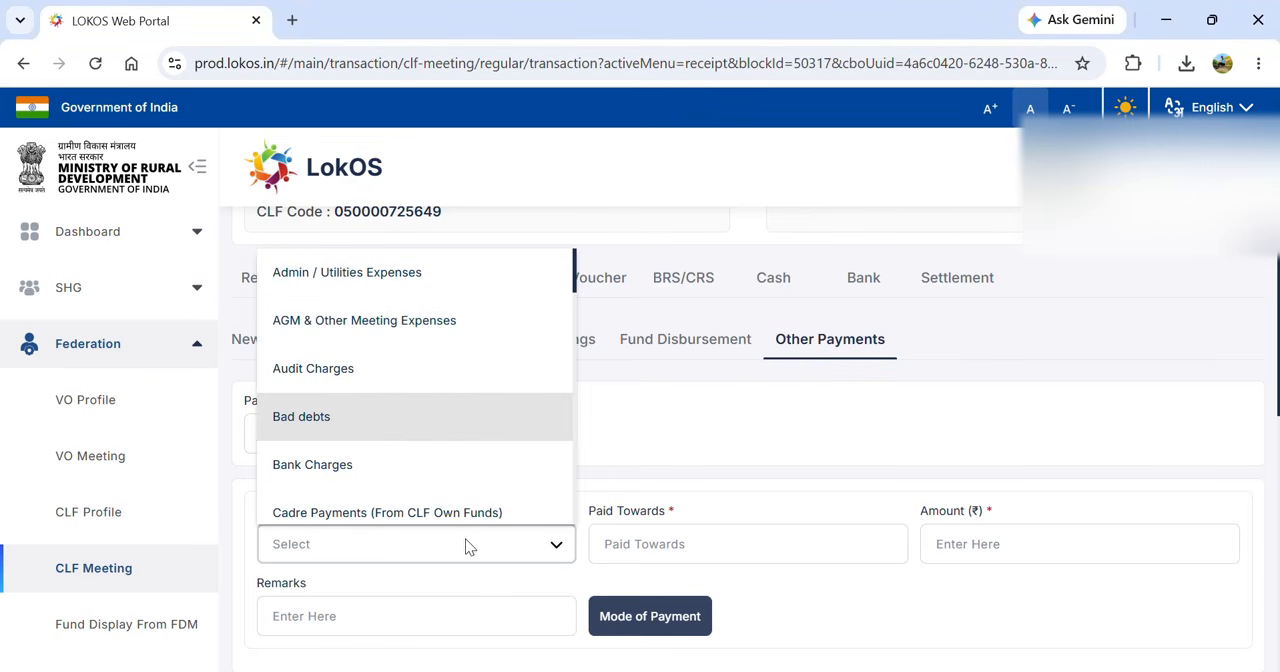
key(Down)
key(Down)
key(Down)
key(Down)
key(Down)
key(Down)
key(Down)
key(Down)
key(Down)
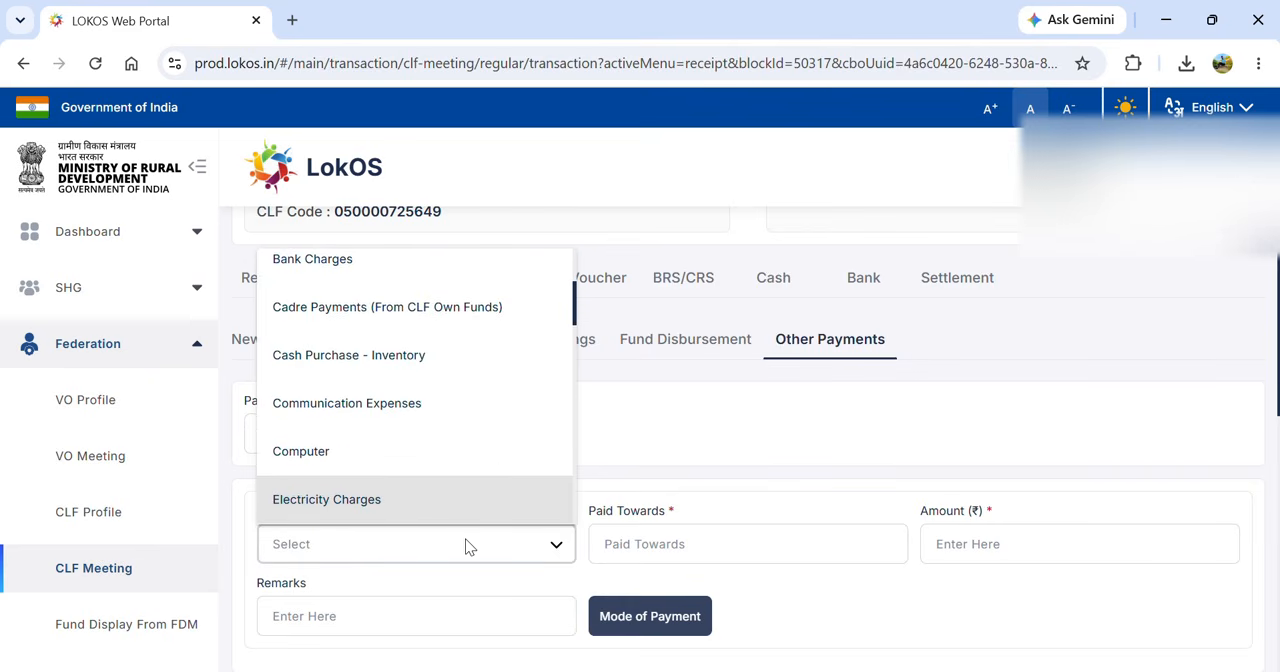
key(Down)
key(Down)
key(Down)
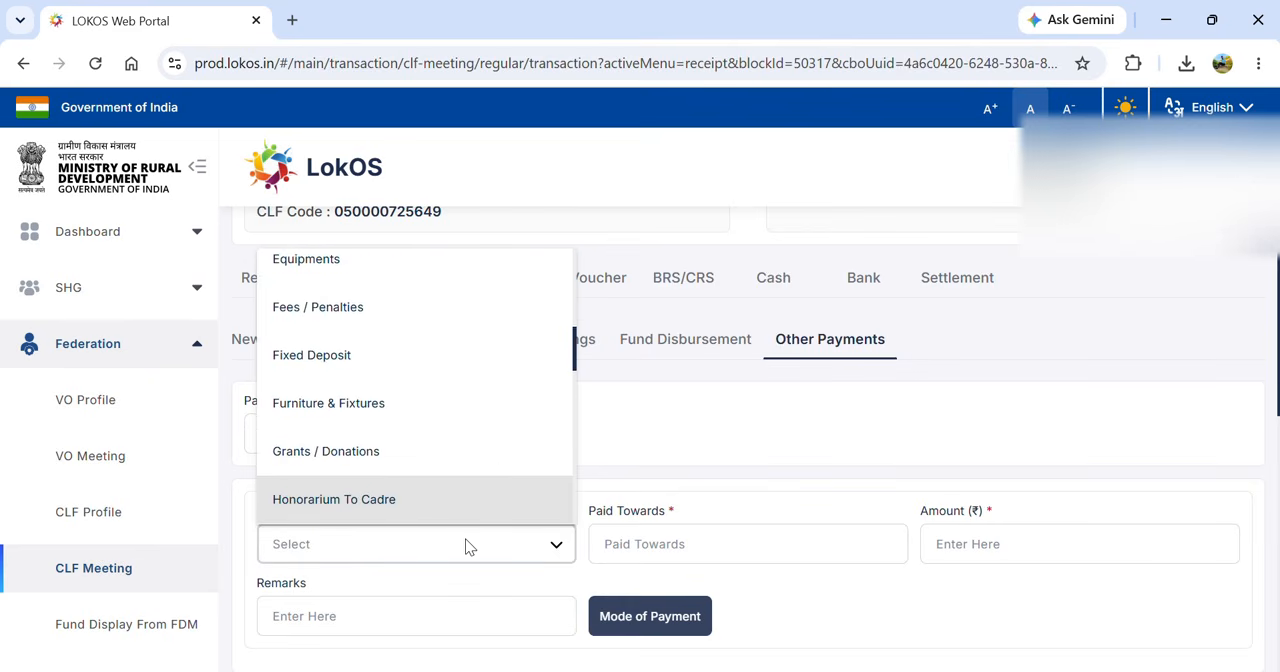
click(411, 505)
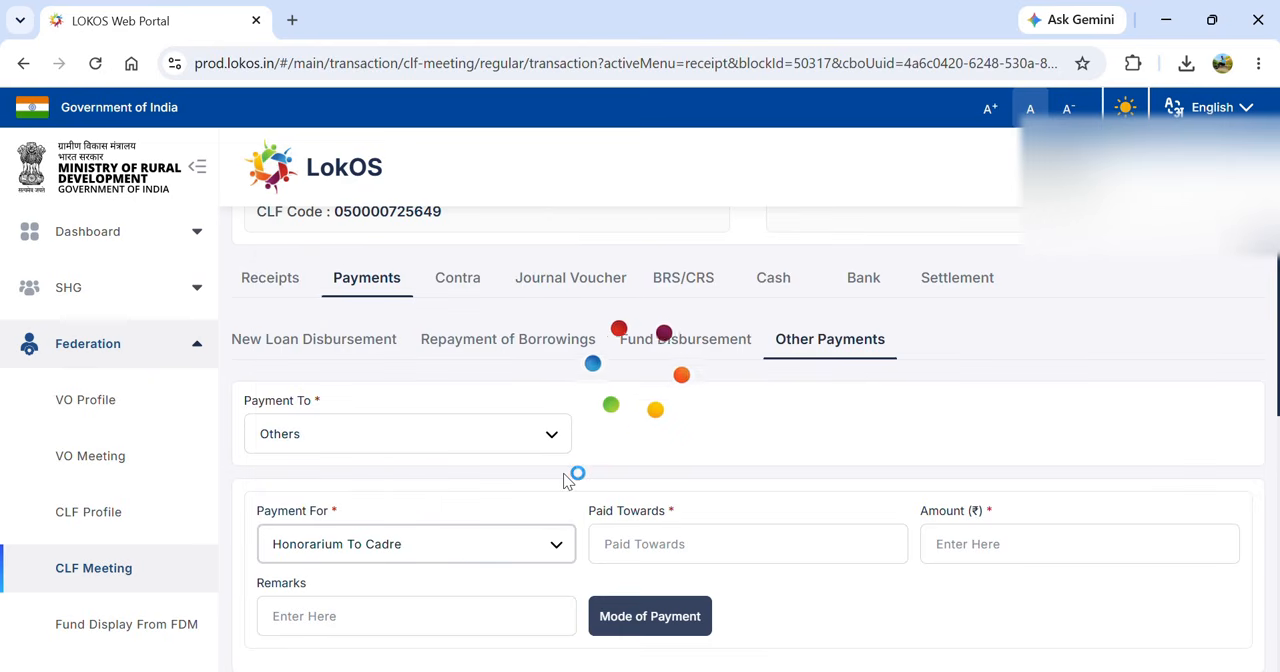
- Enter the cadre's full name with the MBK designation as payee and set the honorarium amount to 13500
click(670, 548)
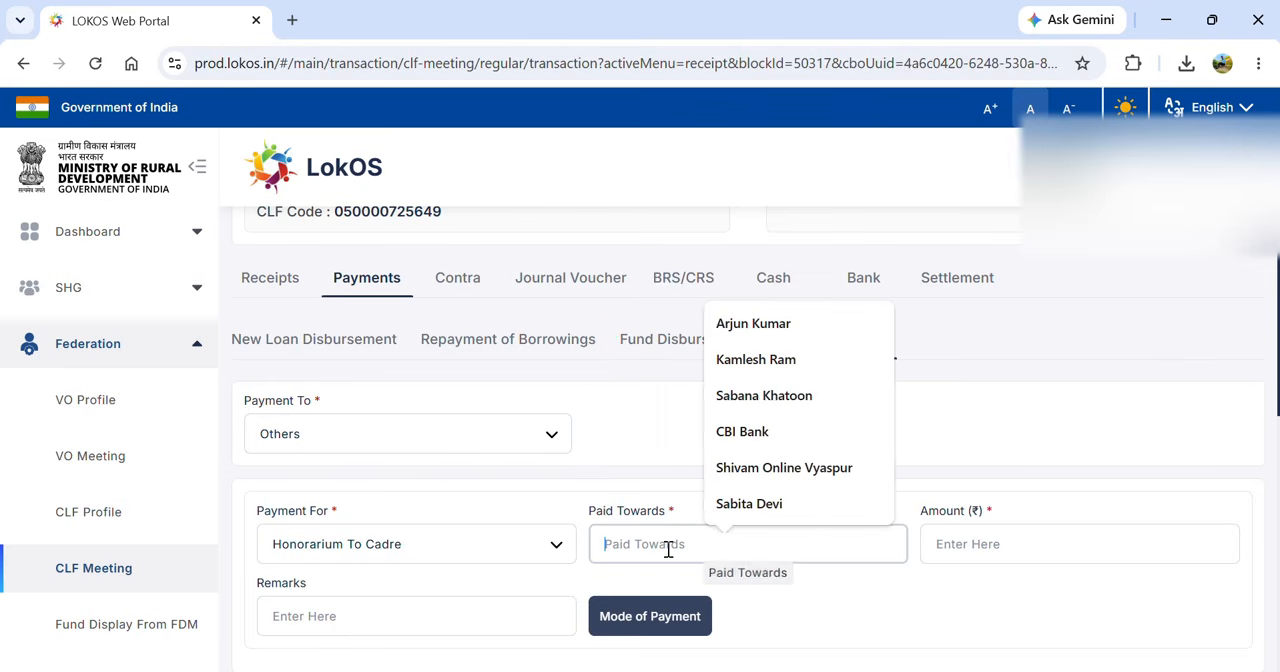
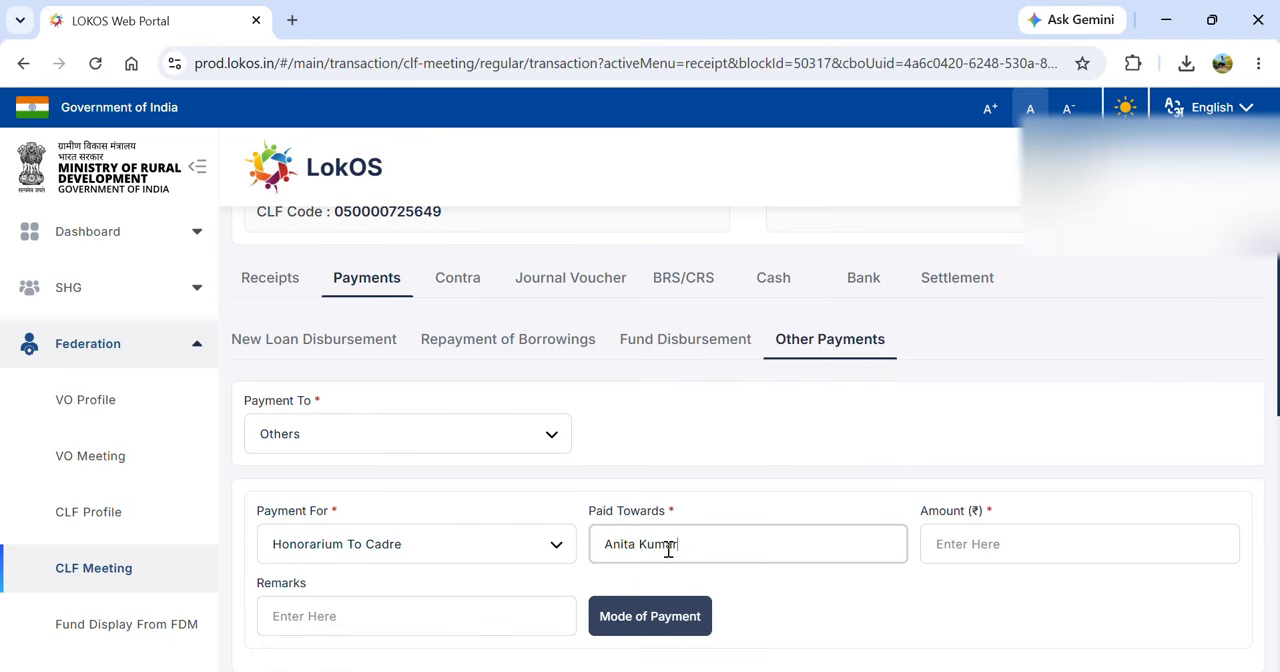
click(954, 544)
text(13500)
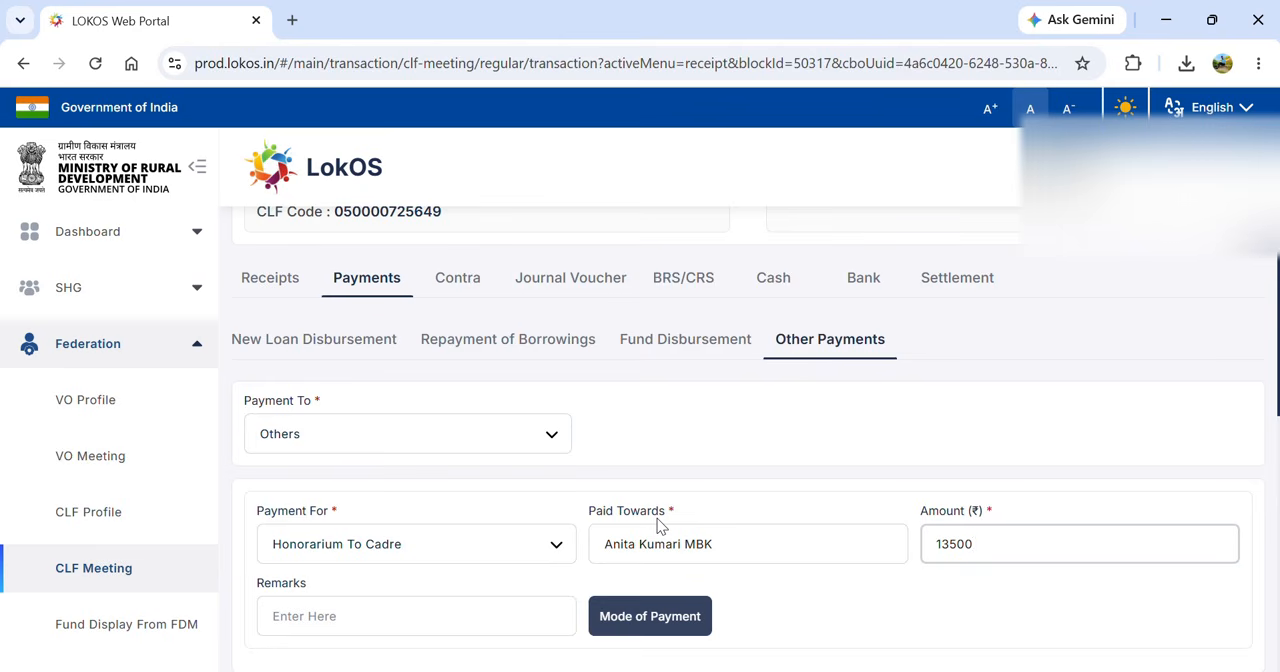
- Set the honorarium payment mode to Cheque, entering the cheque number and selecting the CBI bank account
click(619, 624)
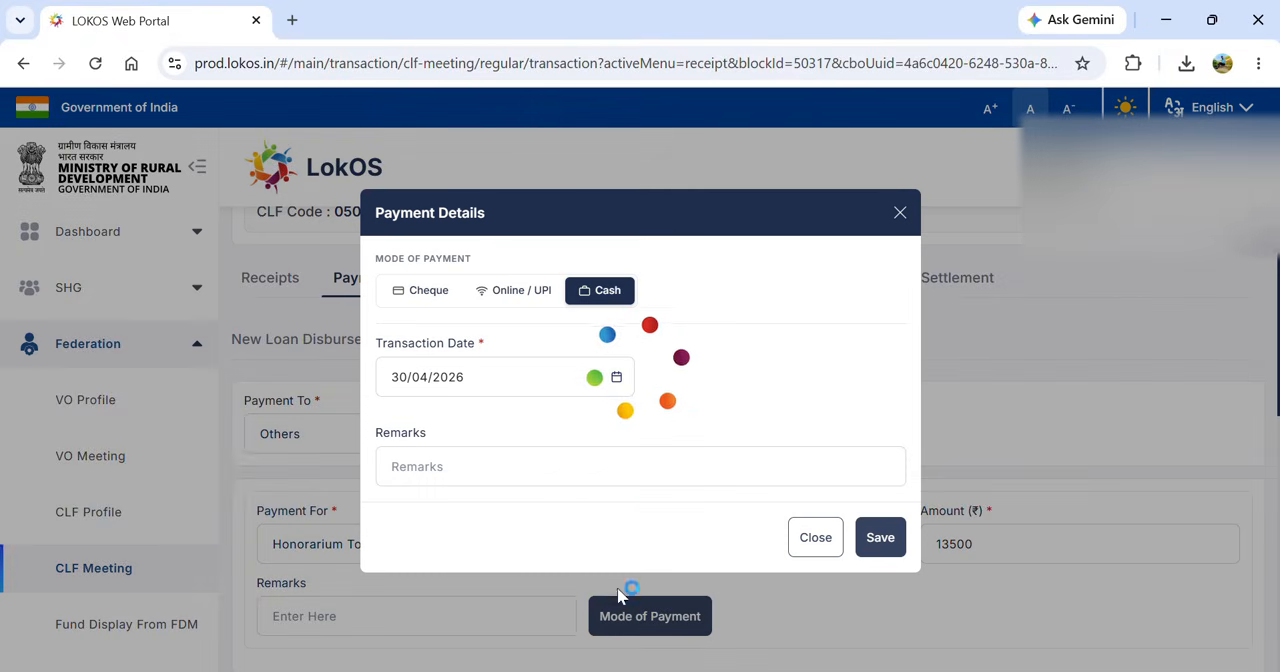
click(422, 295)
click(449, 336)
text(6)
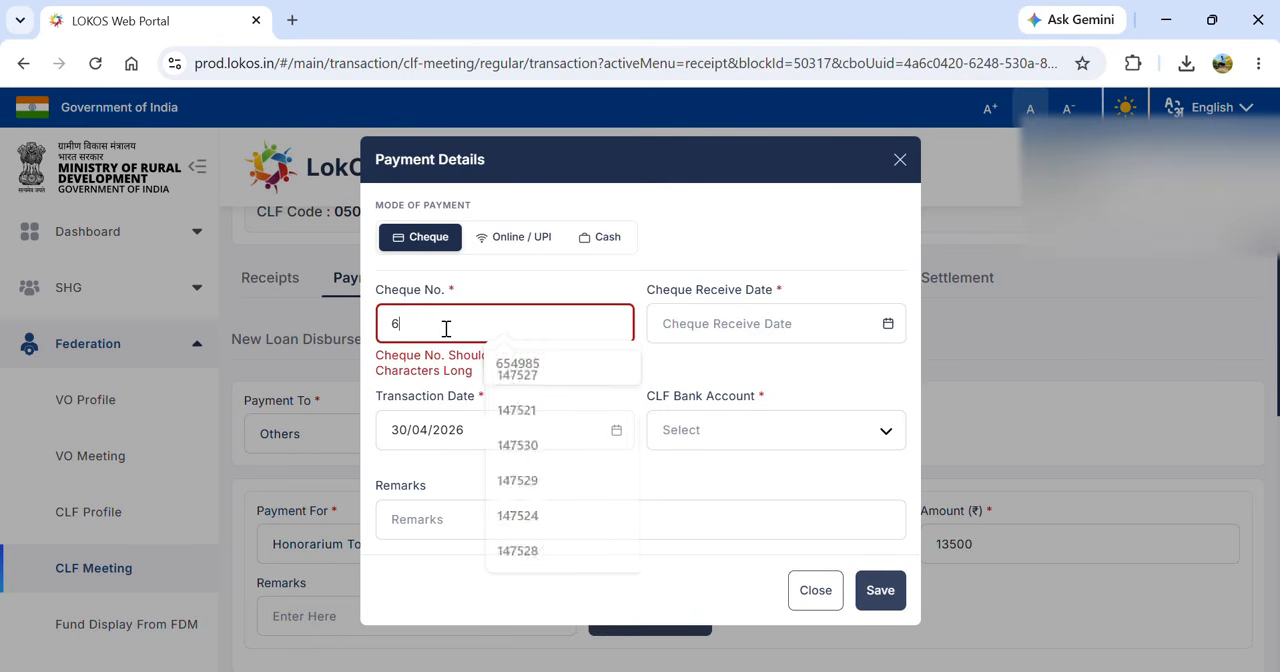
text(74890)
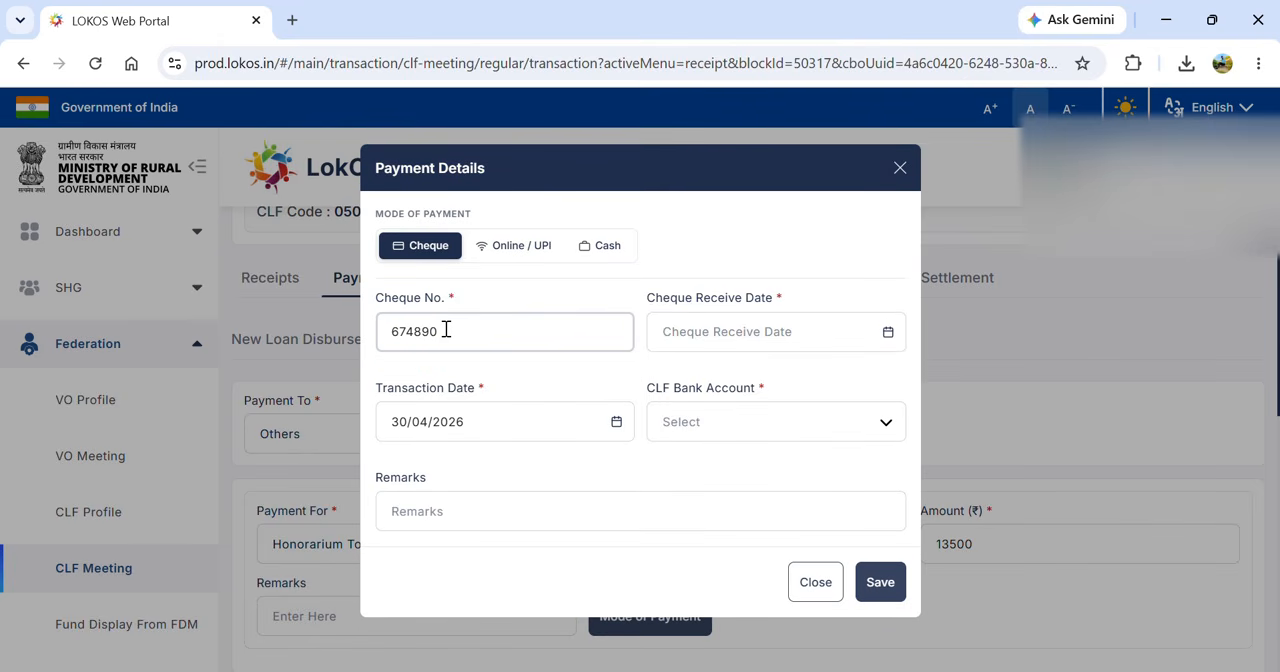
click(845, 438)
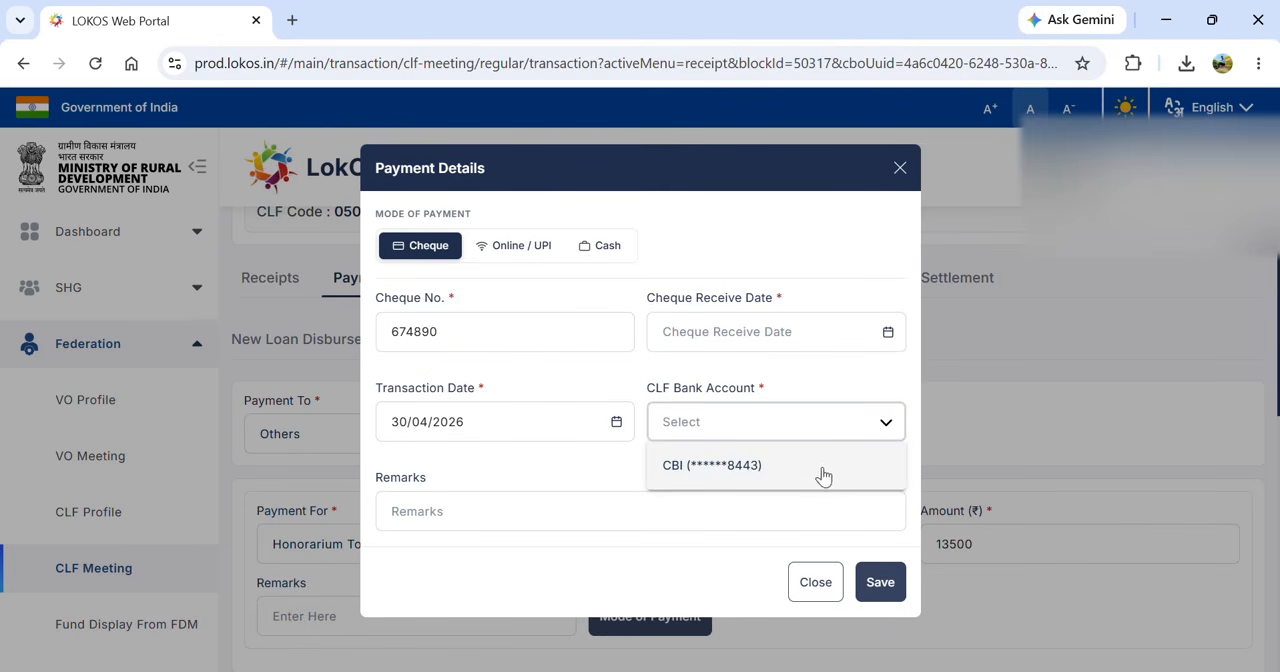
click(822, 472)
click(878, 580)
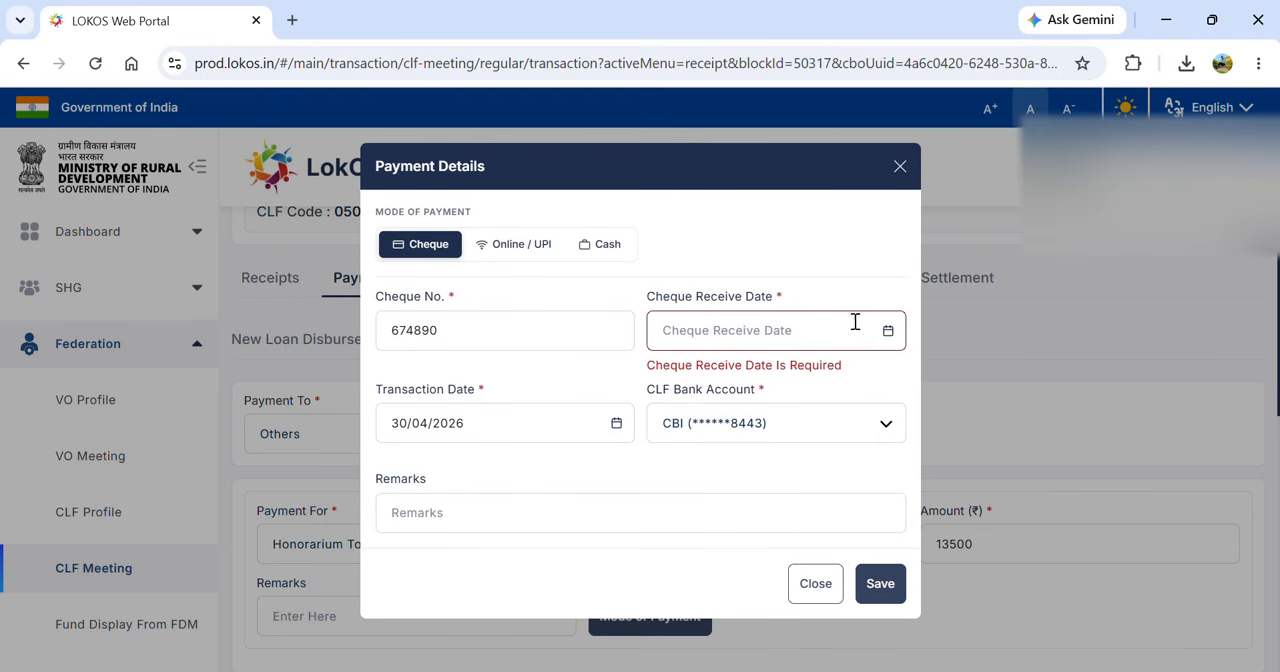
- Set the cheque receive date to 30/04/2026 and save the honorarium payment
click(887, 332)
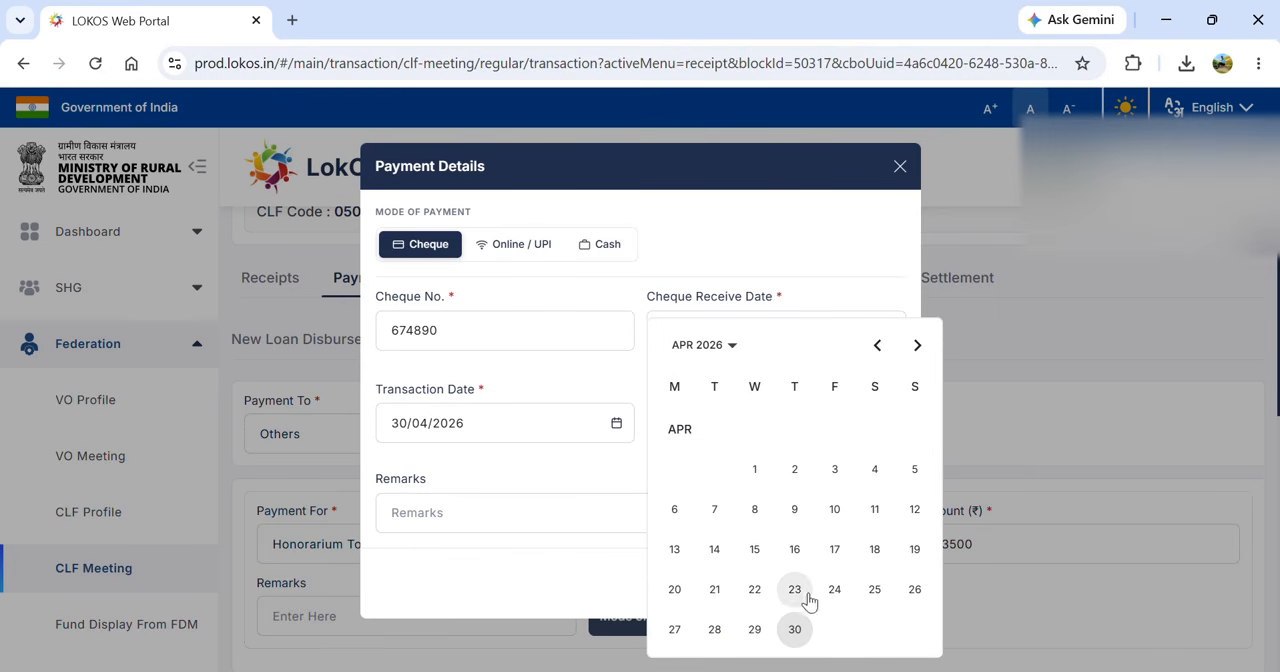
click(794, 629)
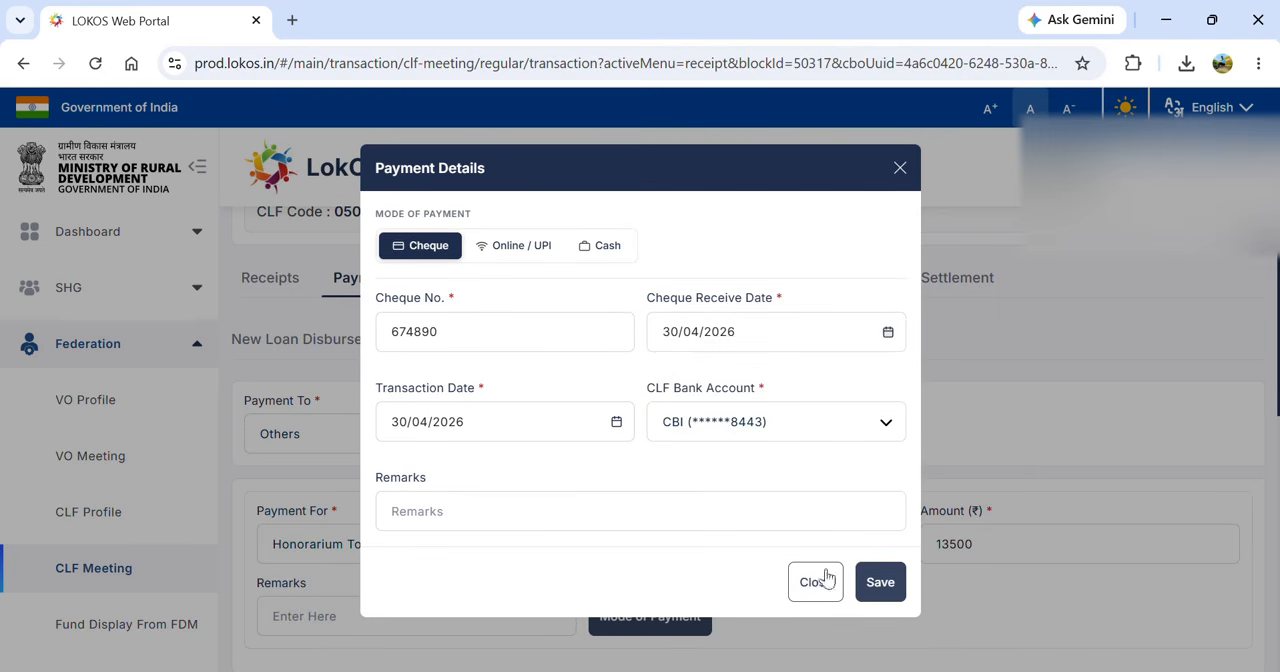
click(882, 582)
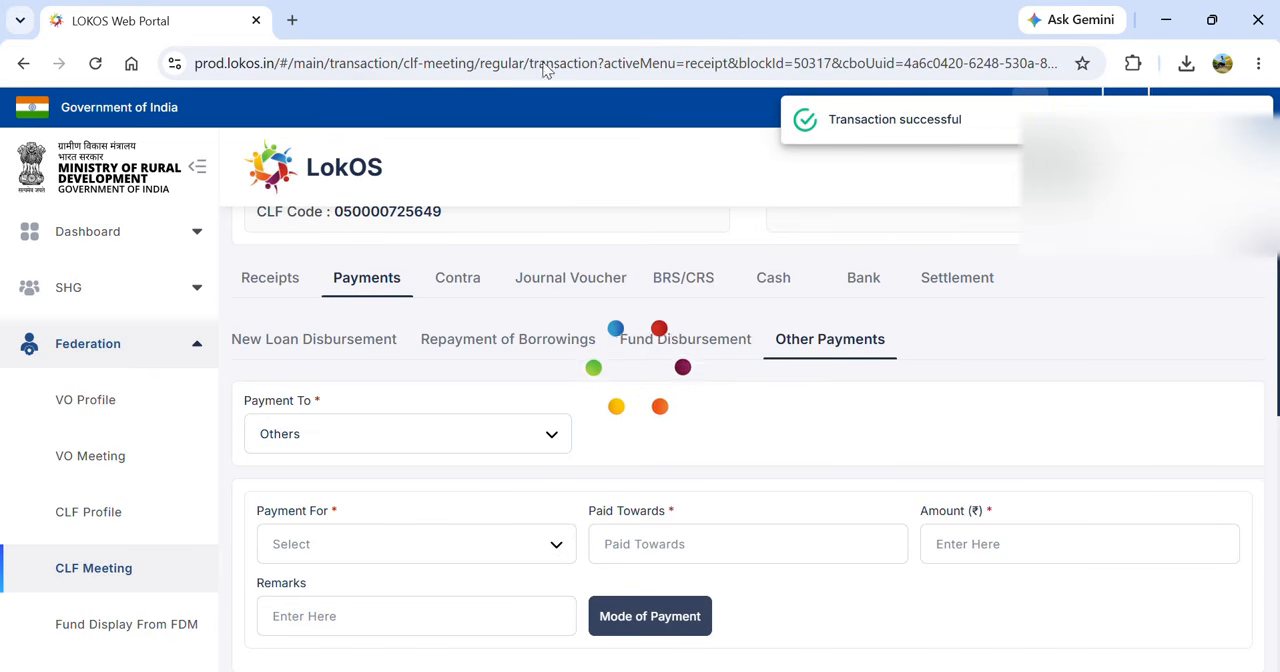
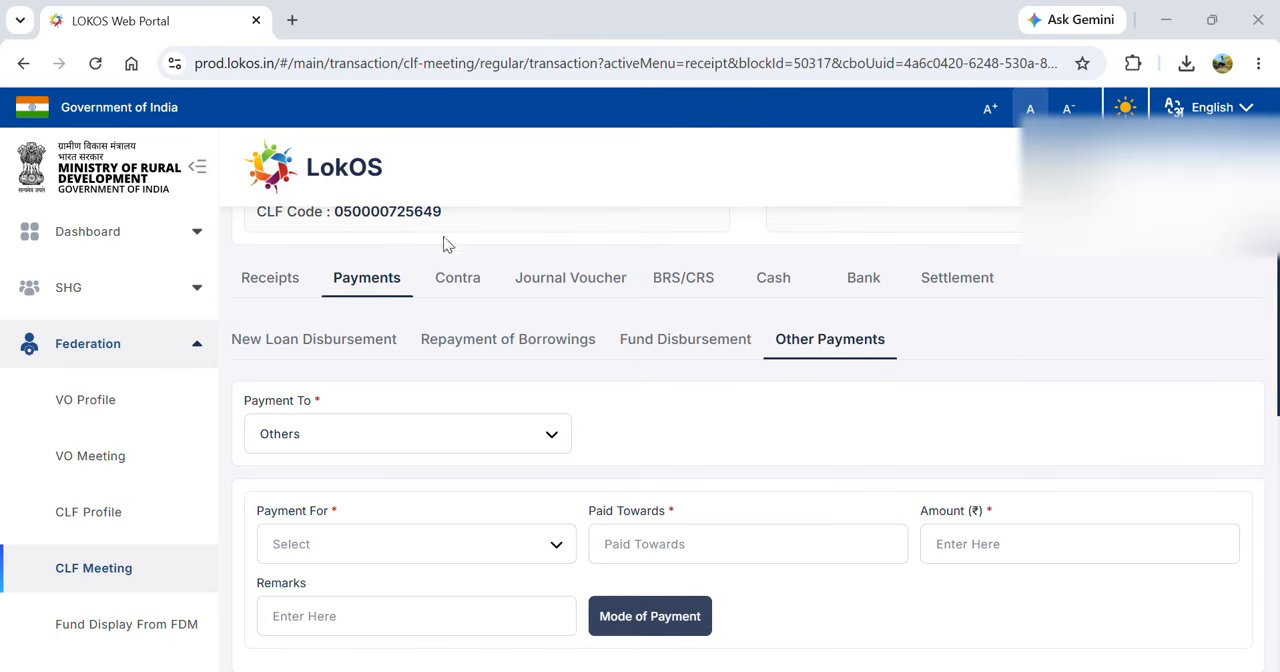
- Open the 30-04-2026 meeting from the list of CLF meetings and start adding a VO loan request
click(115, 580)
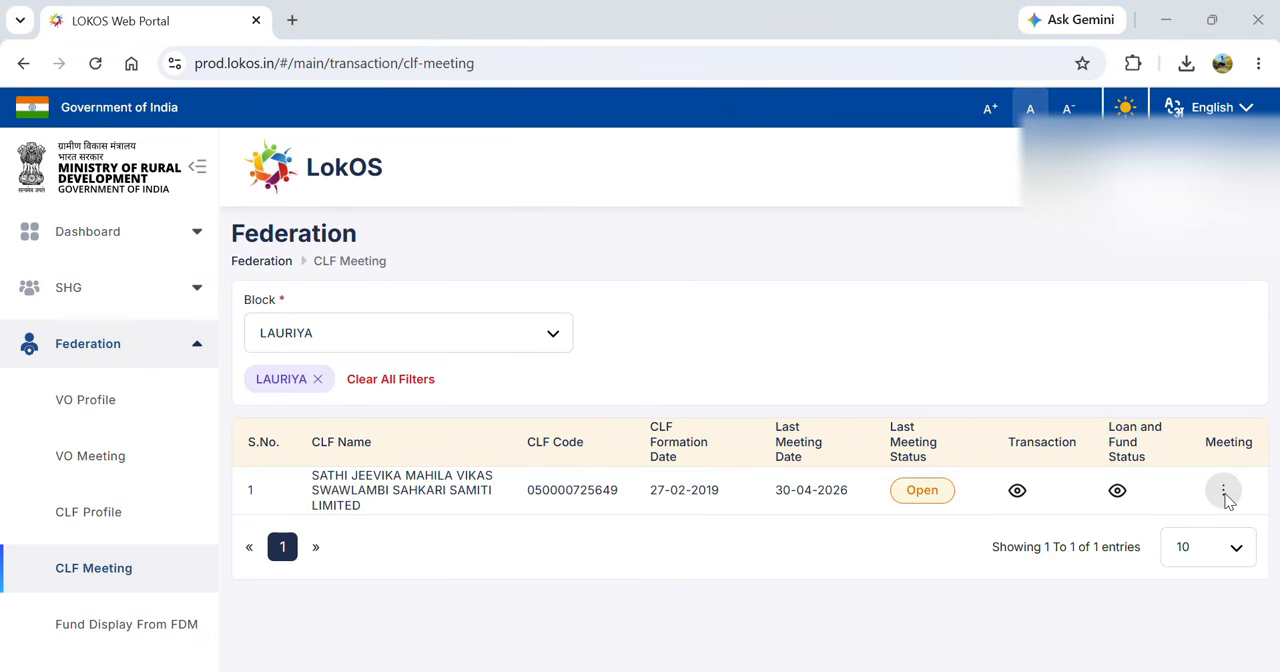
click(1226, 495)
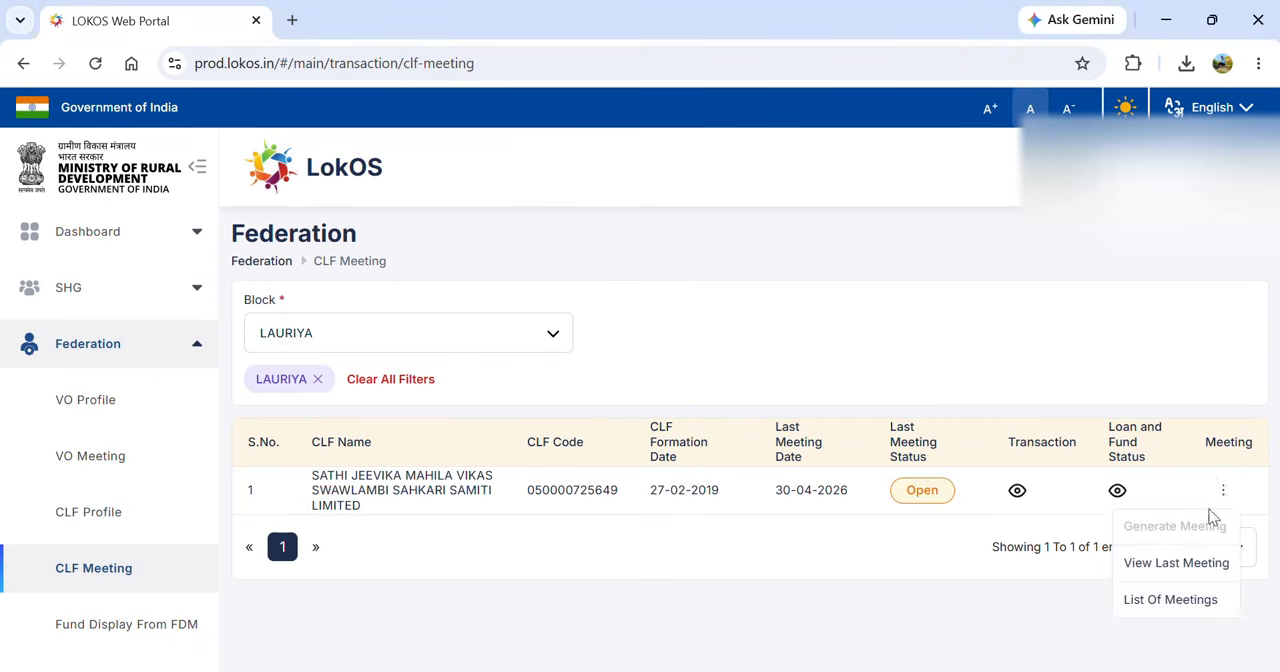
click(1163, 597)
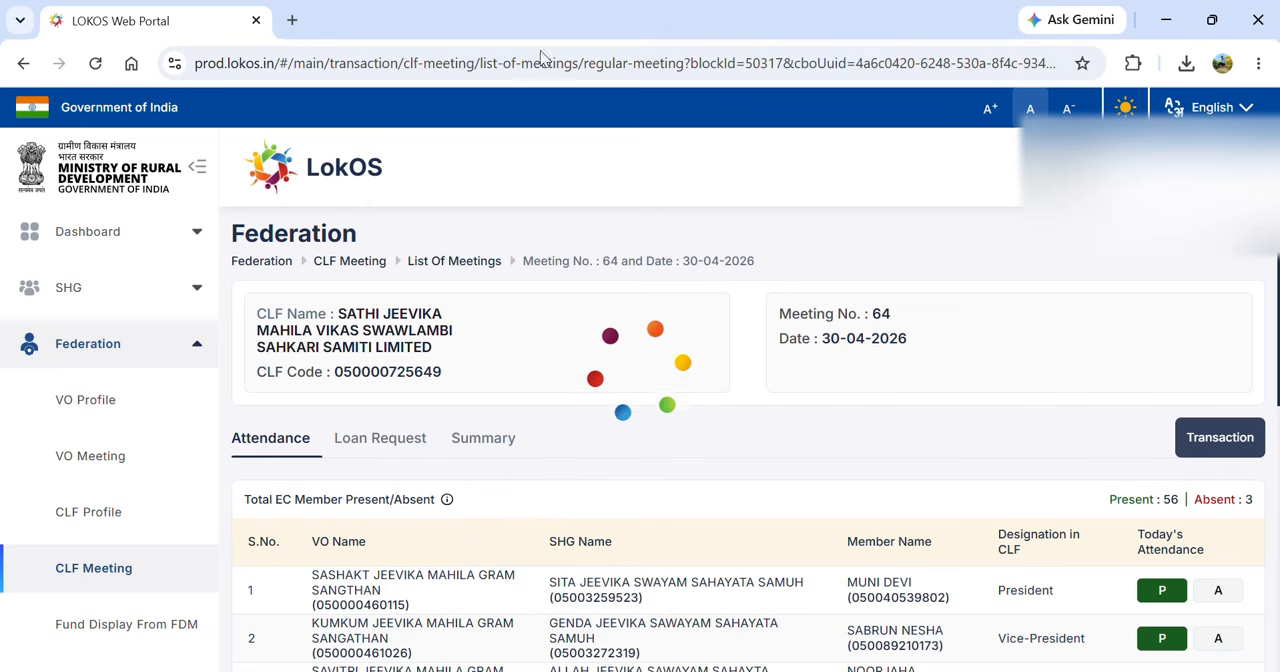
click(370, 440)
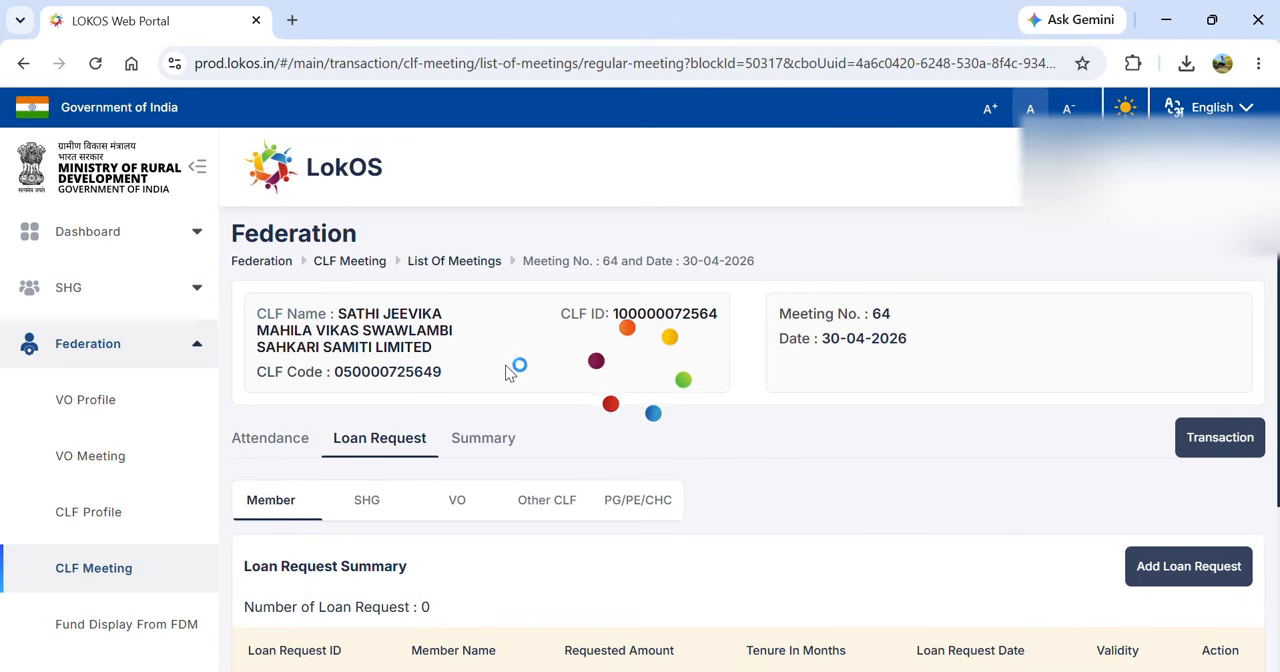
click(457, 503)
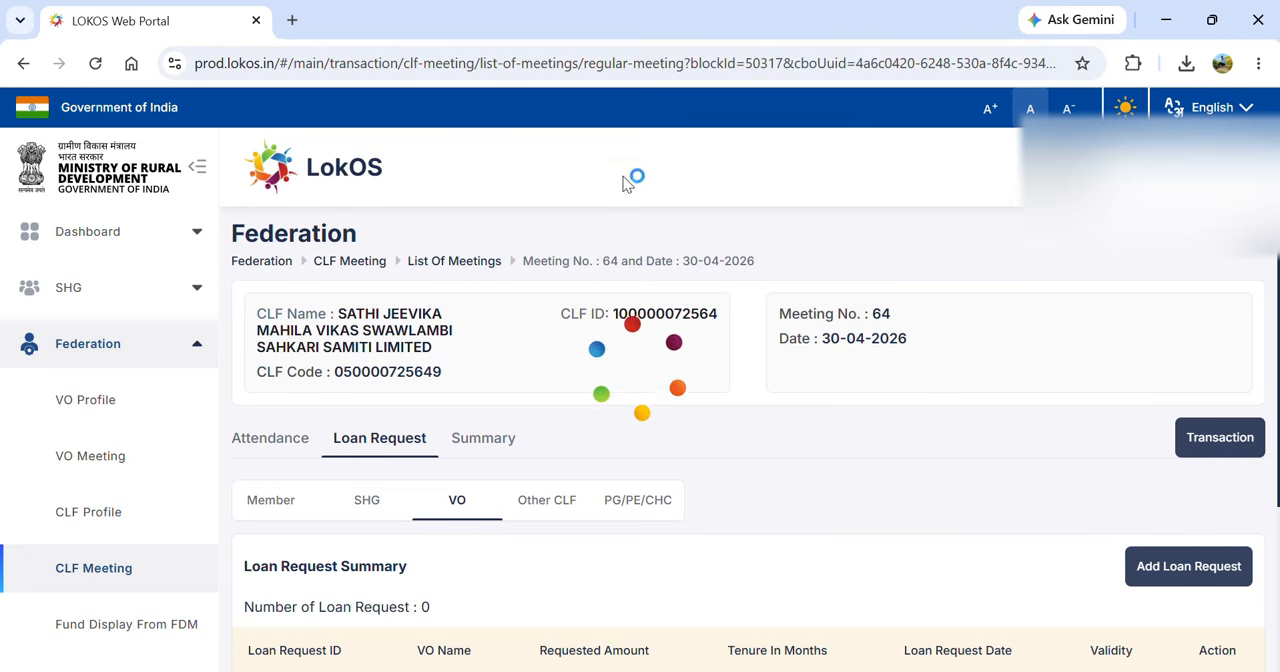
click(1149, 566)
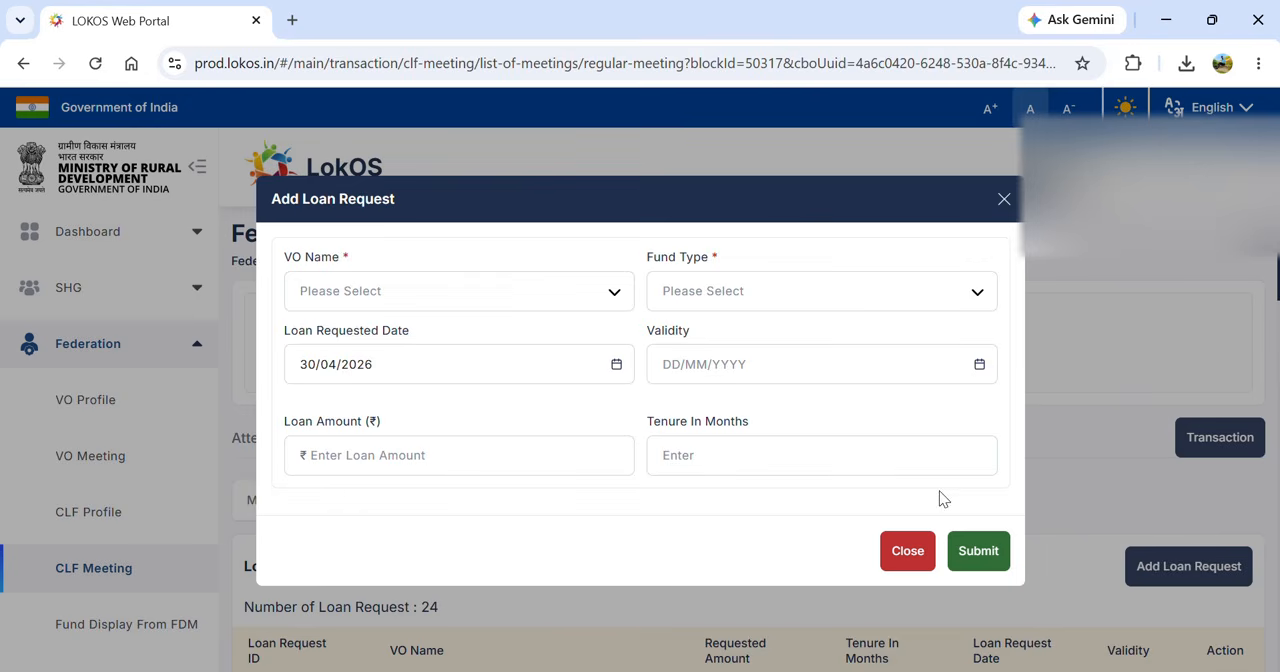
- Select Kasturba Jeevika Mahila Gram Sangathan as the VO and Community Enterprise Fund (CEF) - Loan to VO as the fund type
click(513, 292)
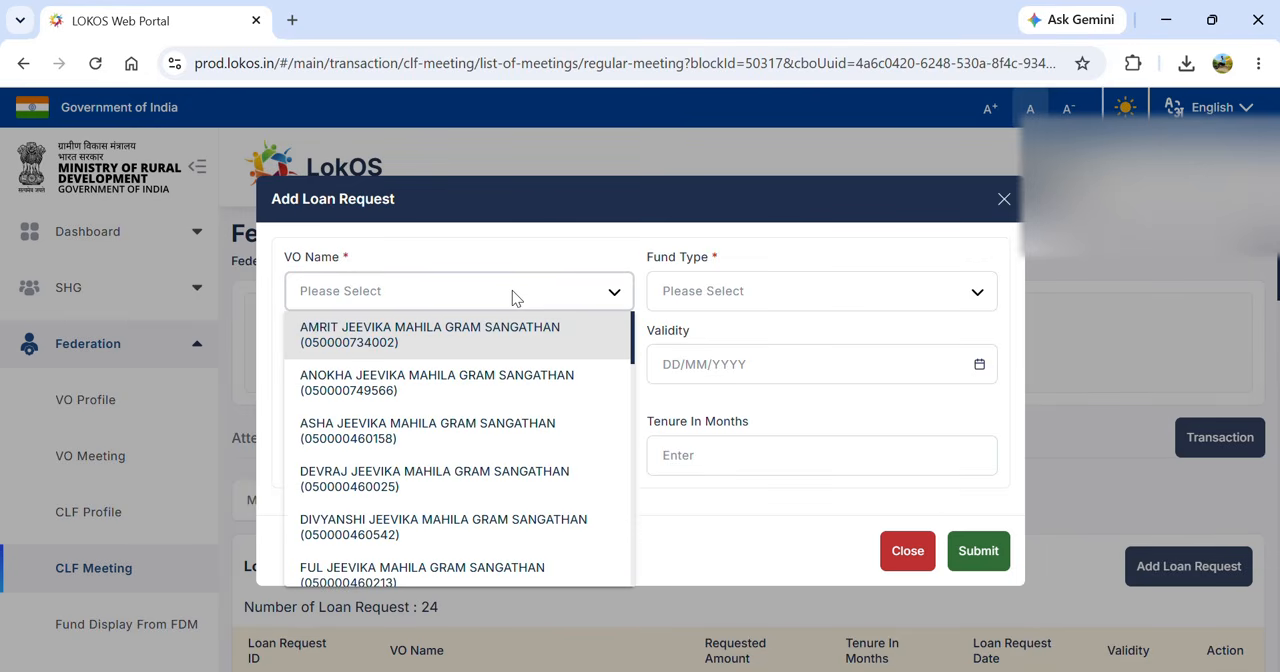
key(k)
key(Down)
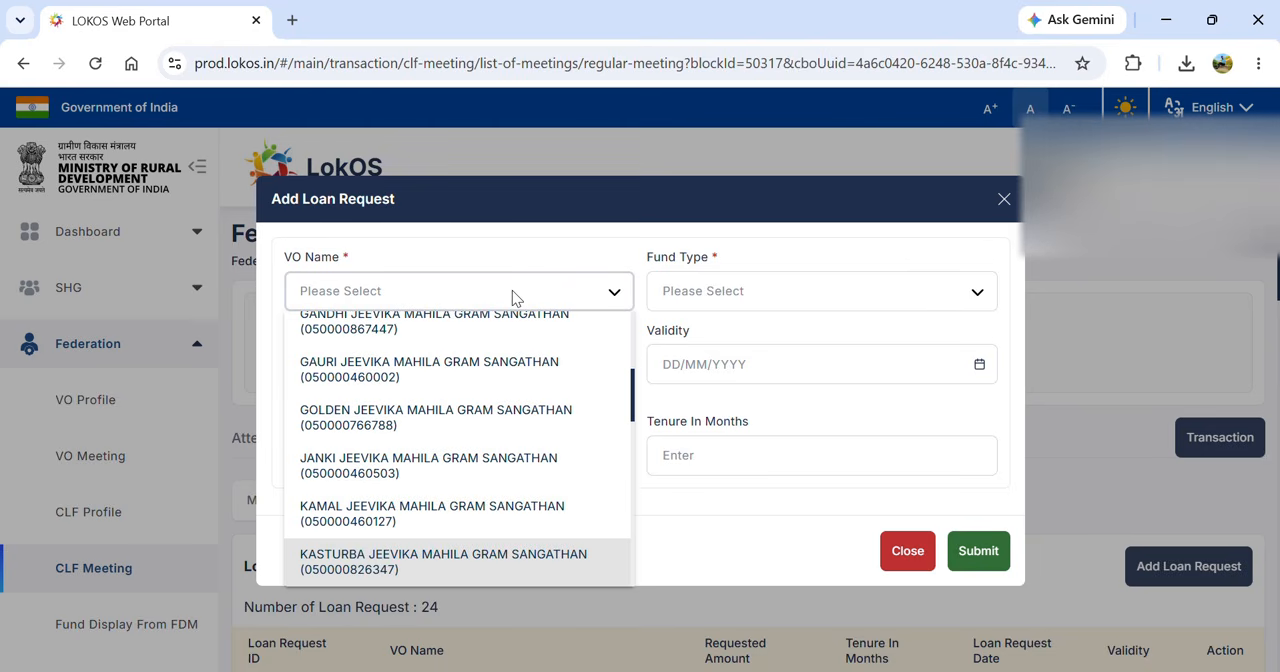
key(Down)
key(Up)
key(Return)
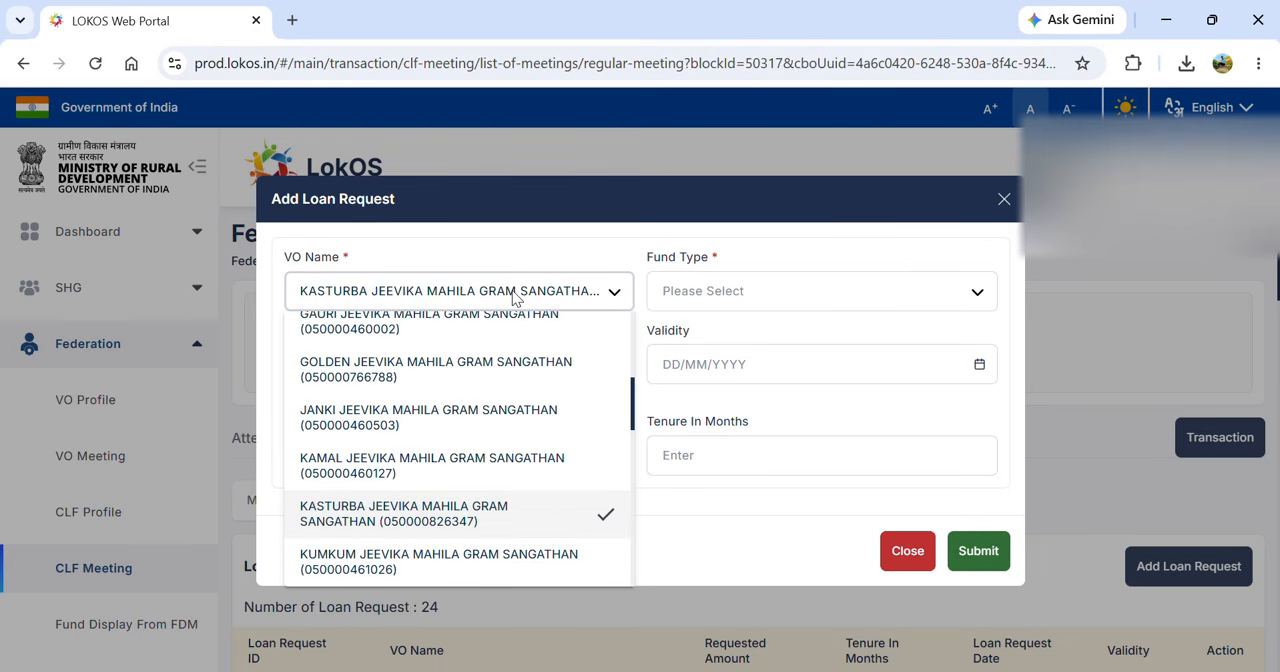
click(745, 288)
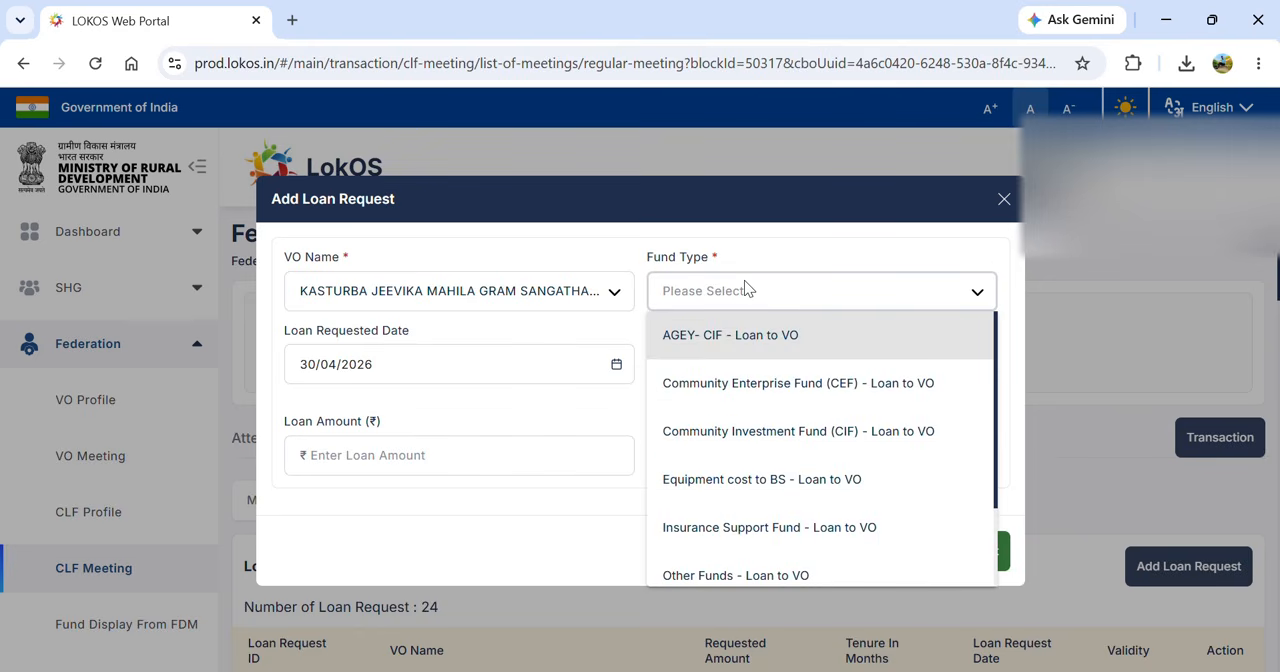
click(728, 399)
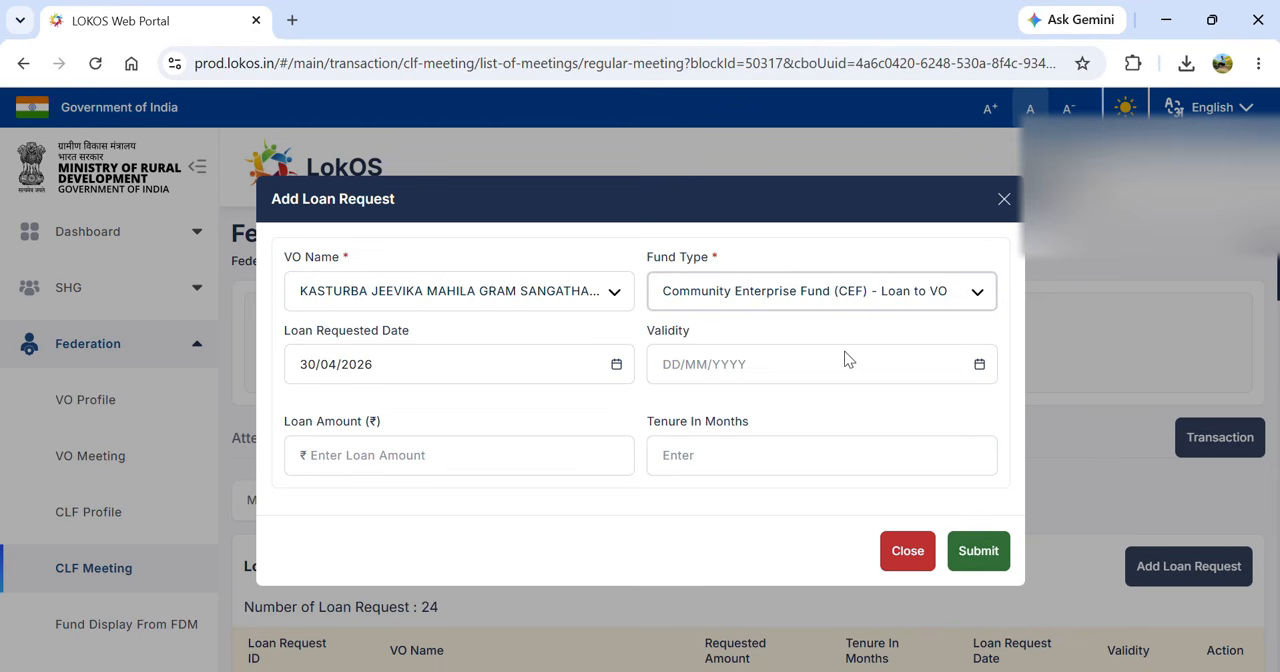
- Set the loan request's validity to 13/07/2026 and its loan amount to 1,00,000
click(980, 368)
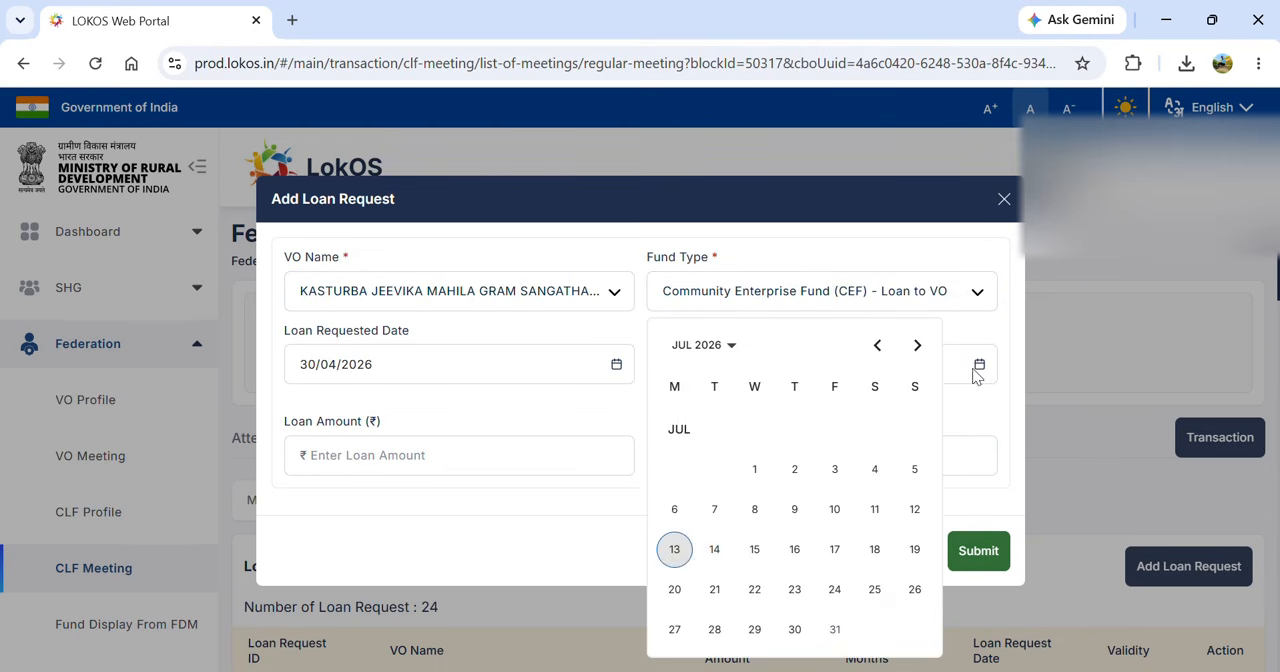
click(673, 551)
click(548, 451)
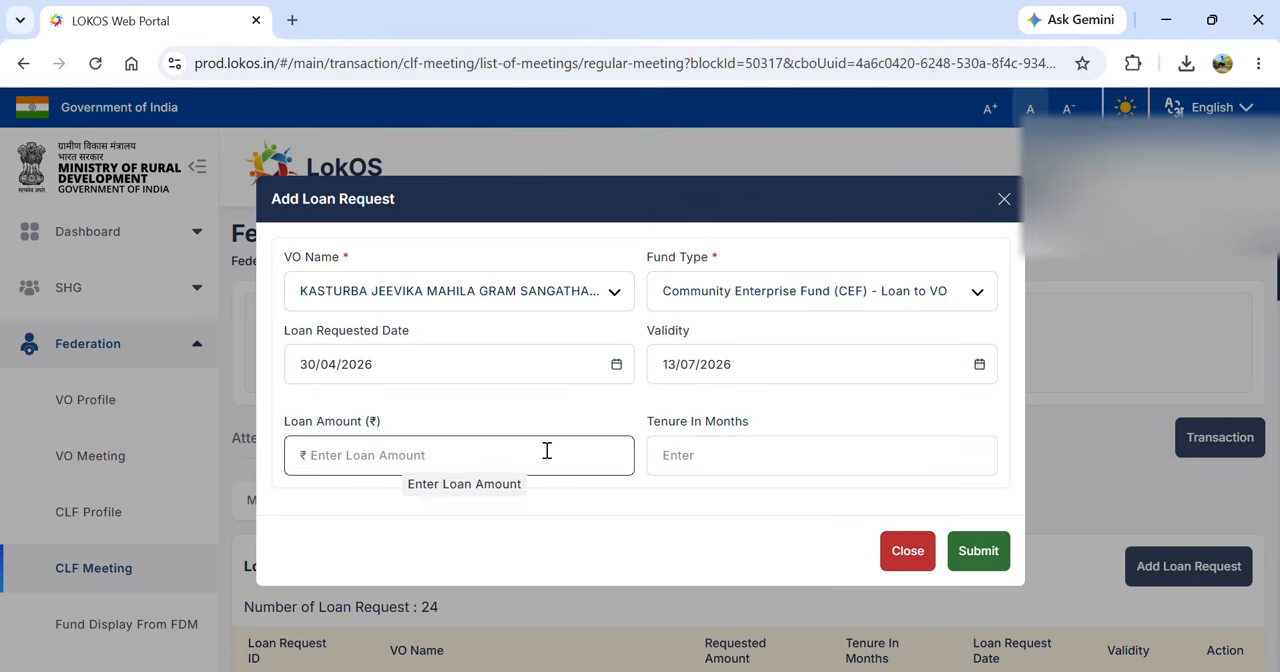
text(1,00,00)
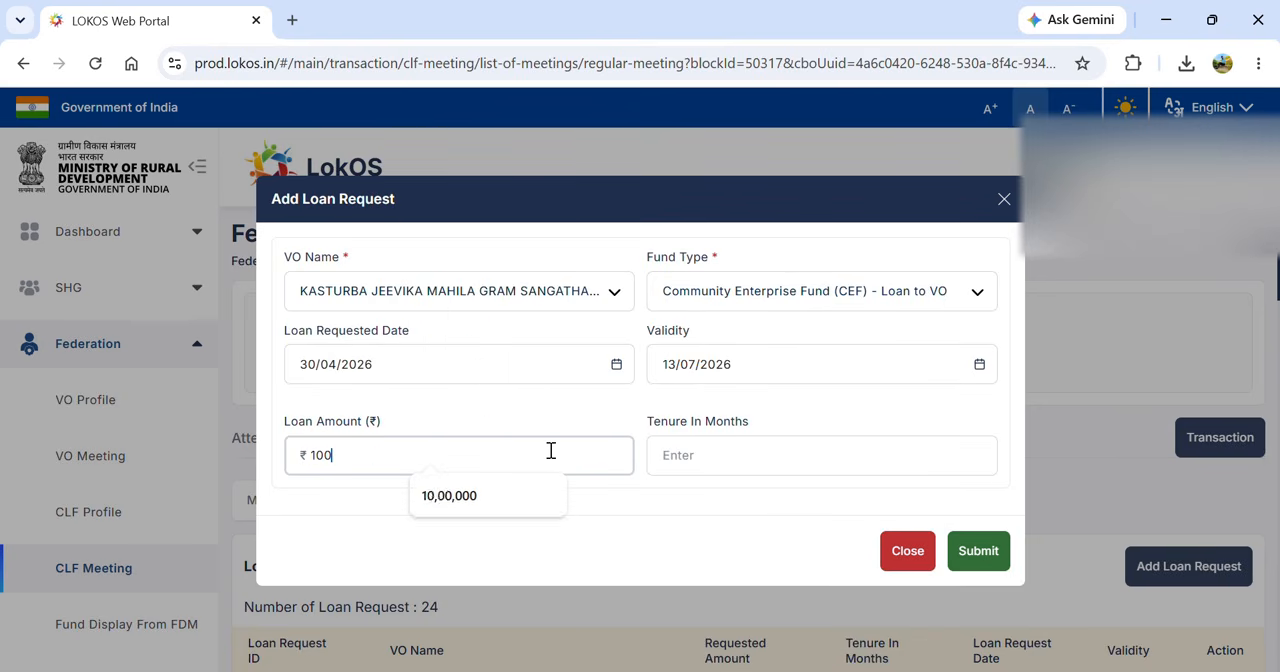
text(0)
- Set the loan request's tenure to 72 months and submit the request
click(714, 452)
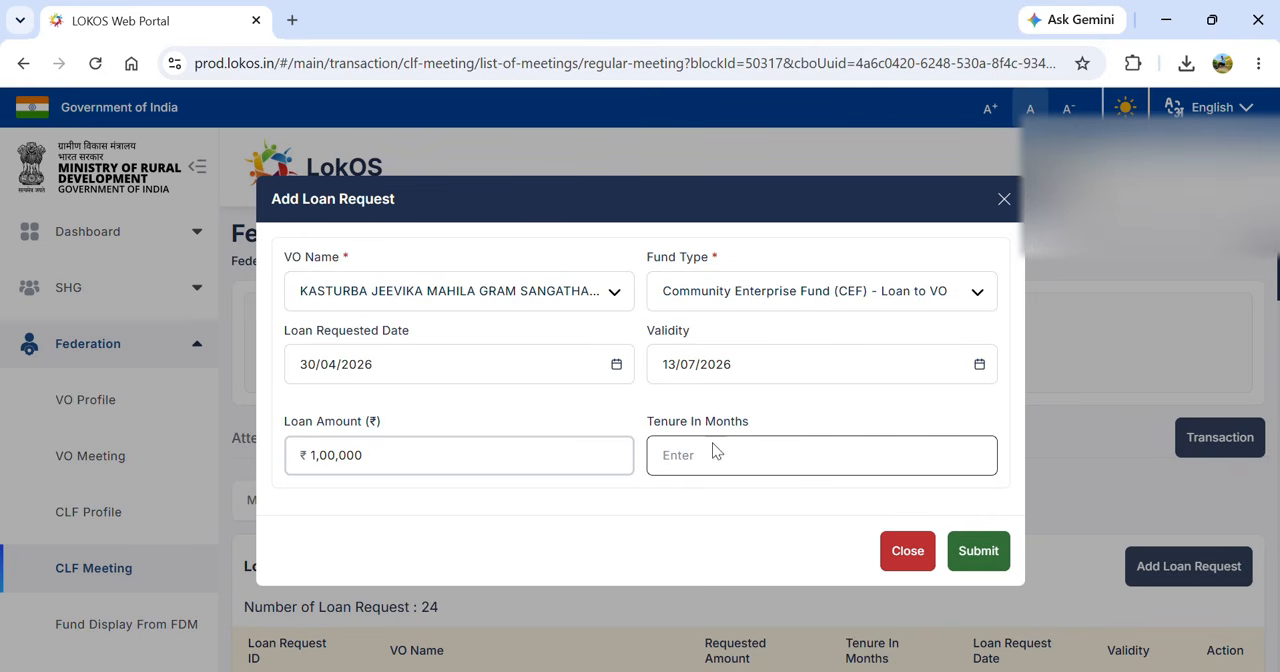
click(733, 449)
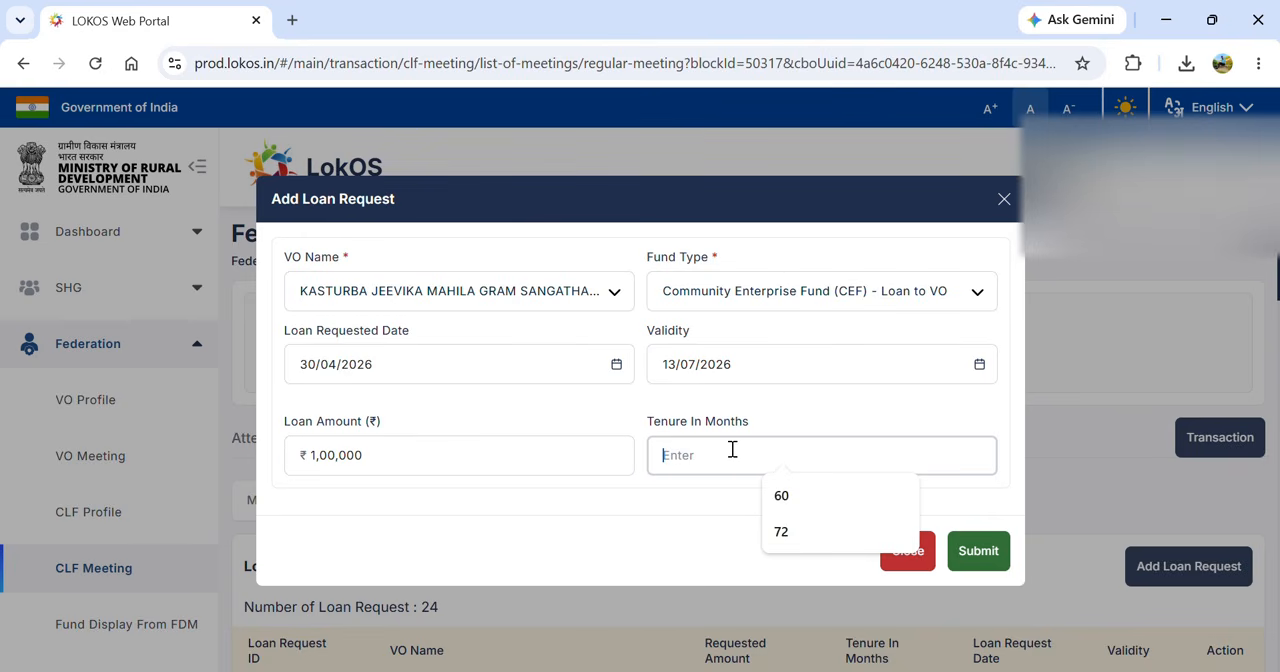
text(72)
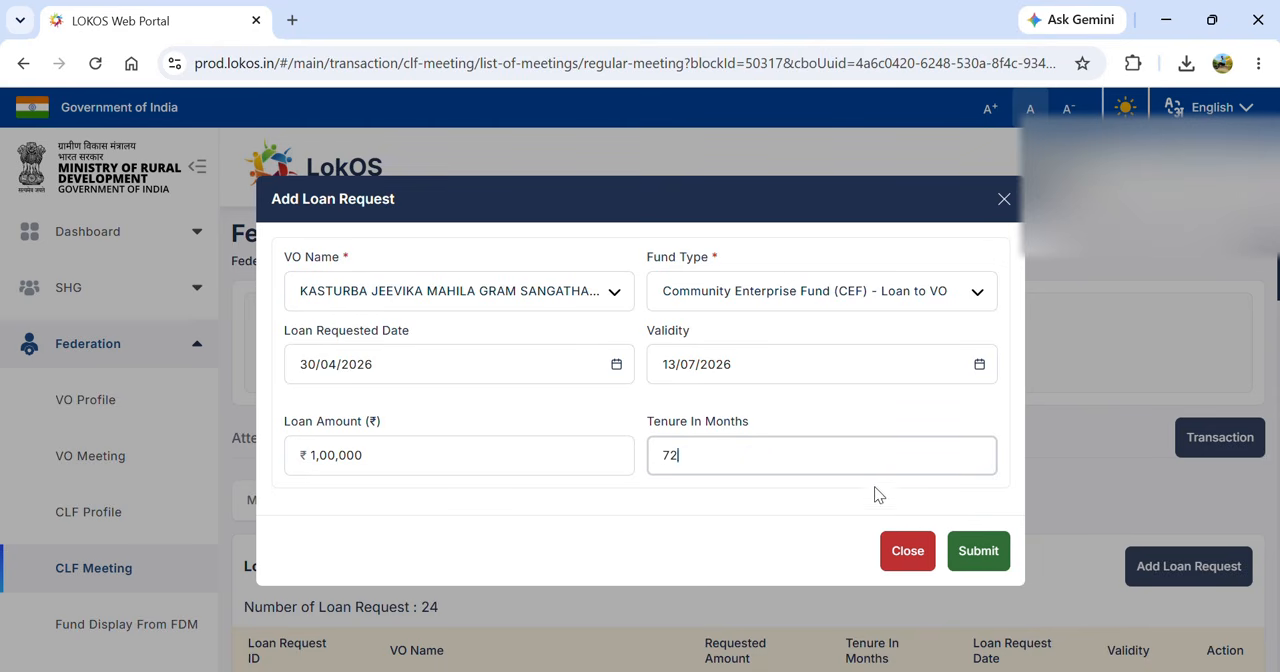
key(BackSpace)
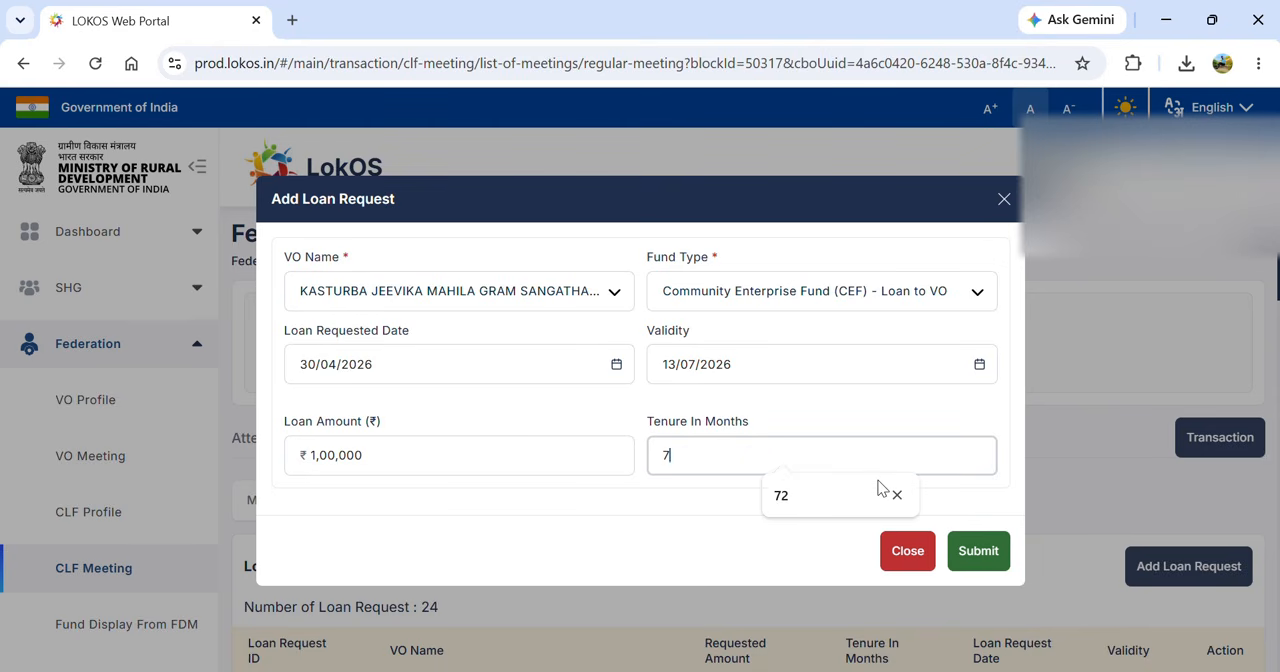
text(6)
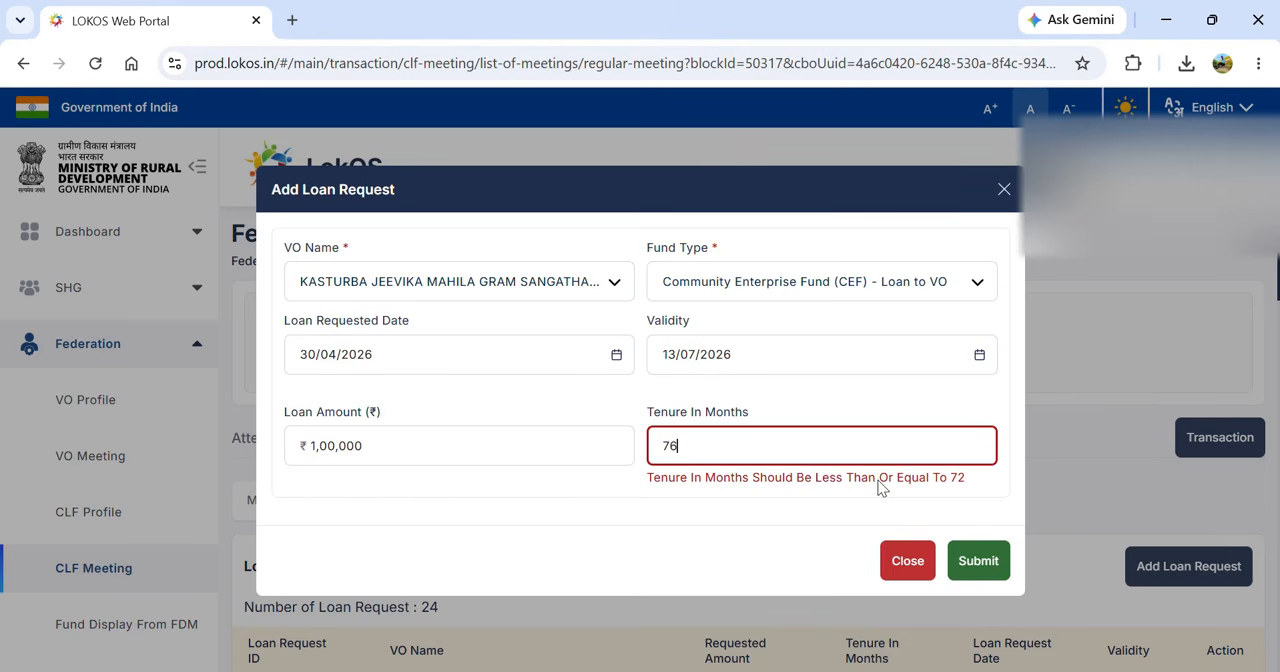
key(BackSpace)
text(2)
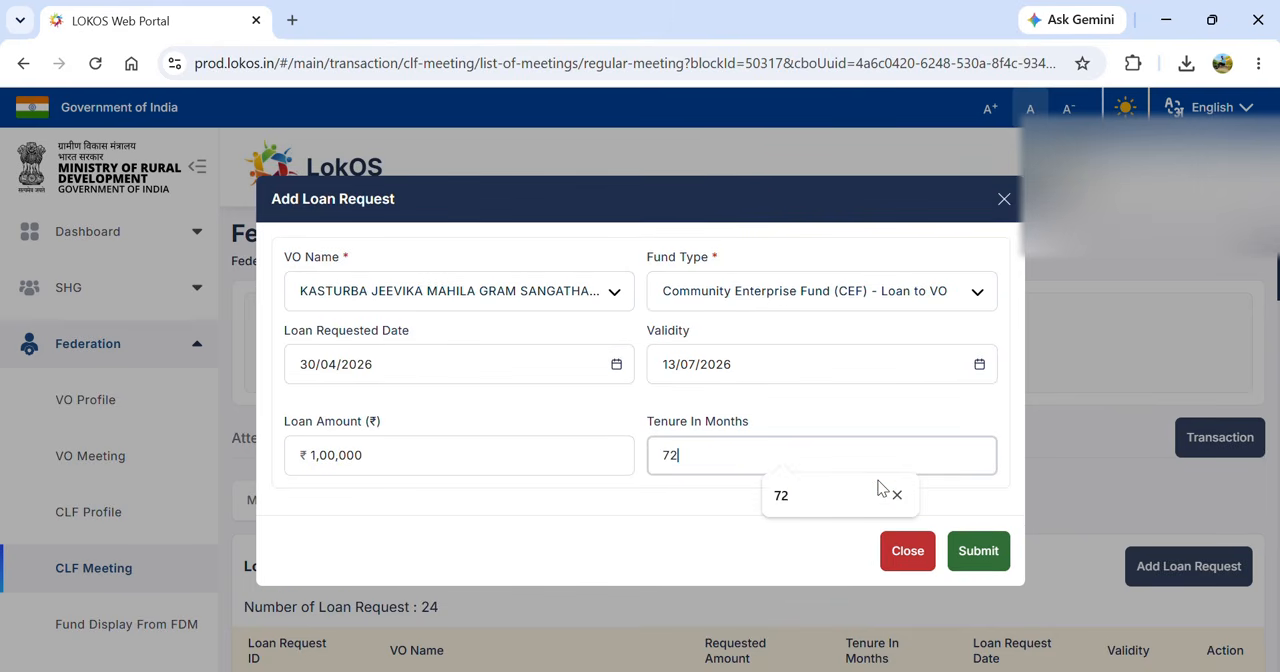
click(970, 548)
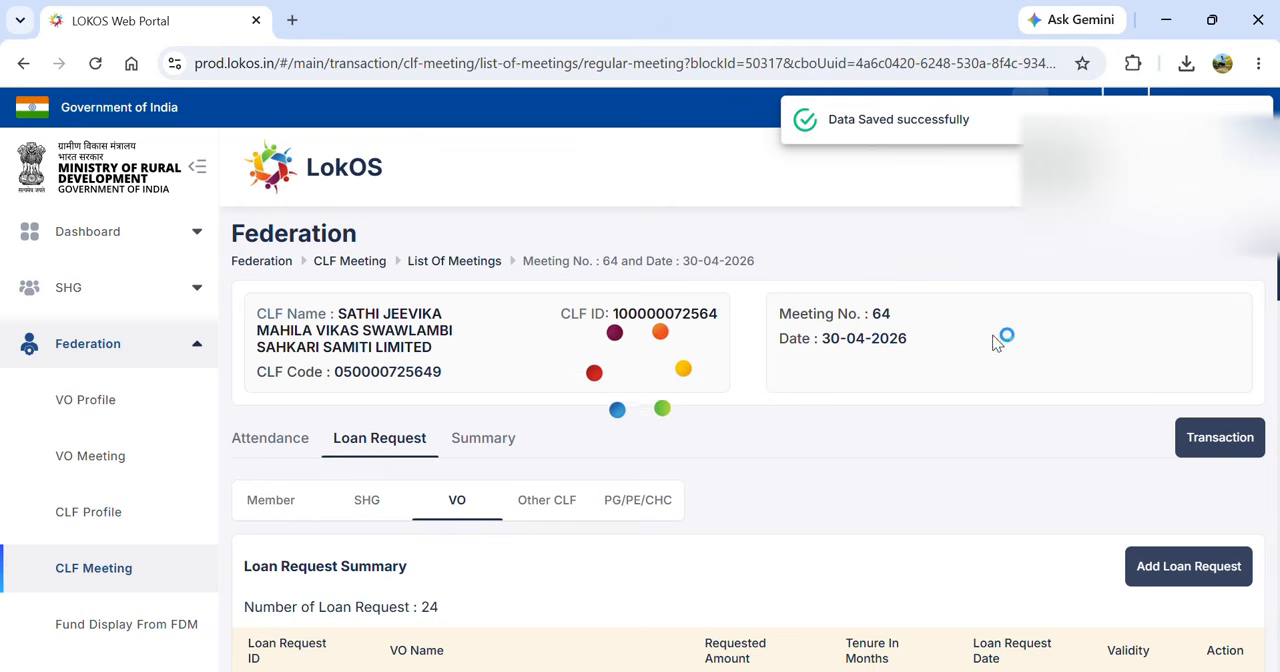
- Go to the meeting's new loan disbursement payments and select VO as payee type with Kasturba Jeevika Mahila Gram Sangathan
click(1197, 436)
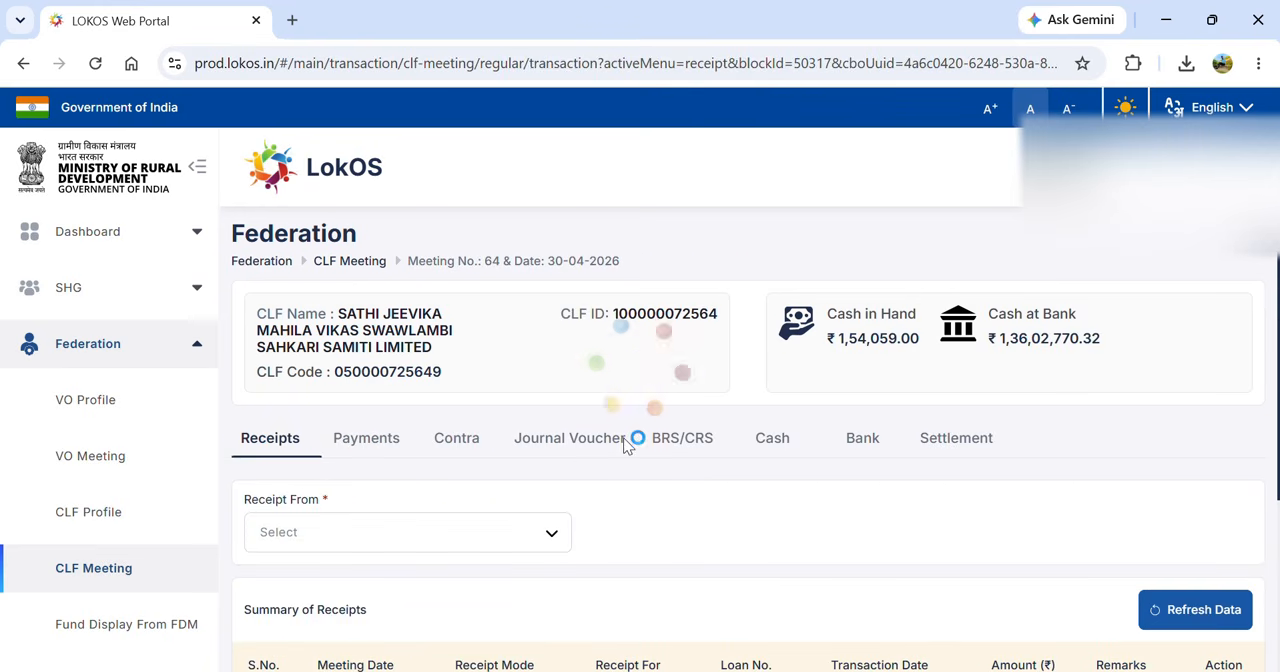
click(383, 446)
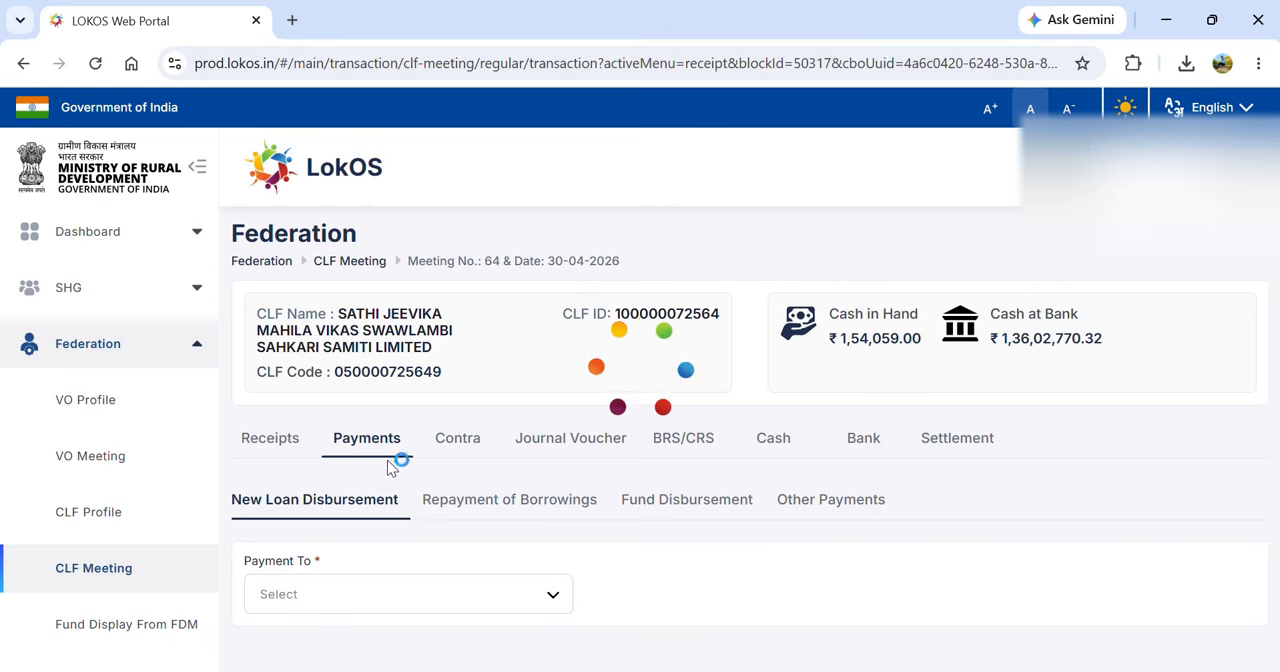
click(377, 596)
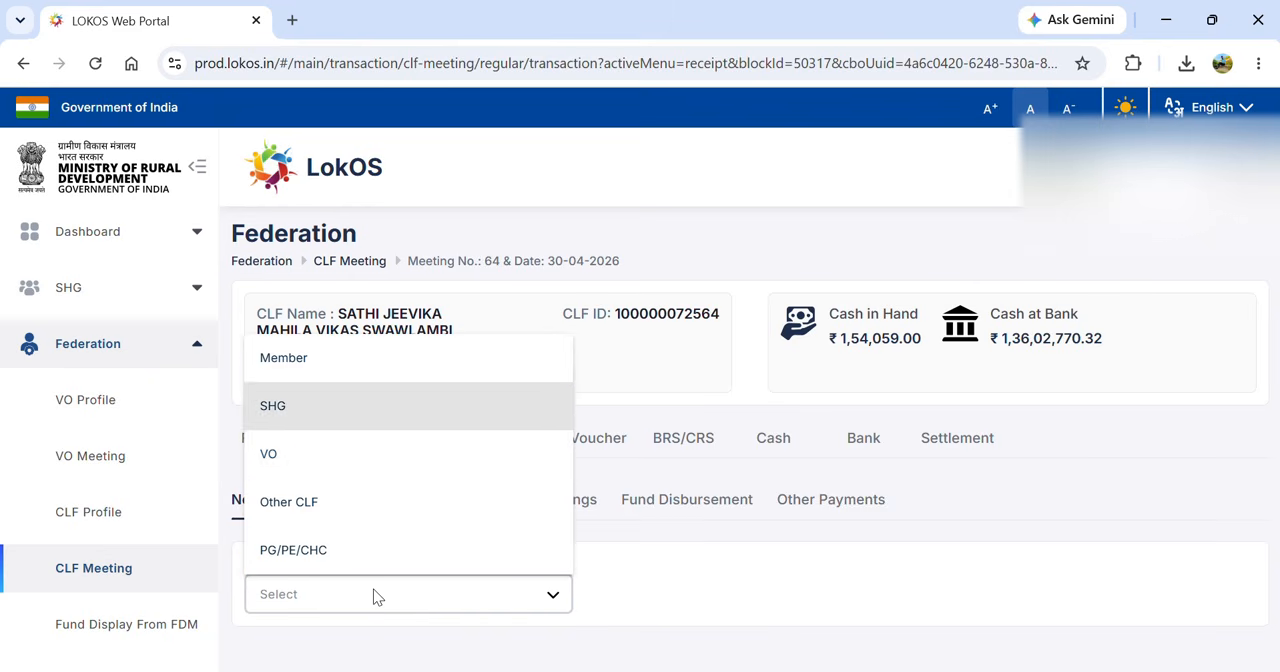
key(Return)
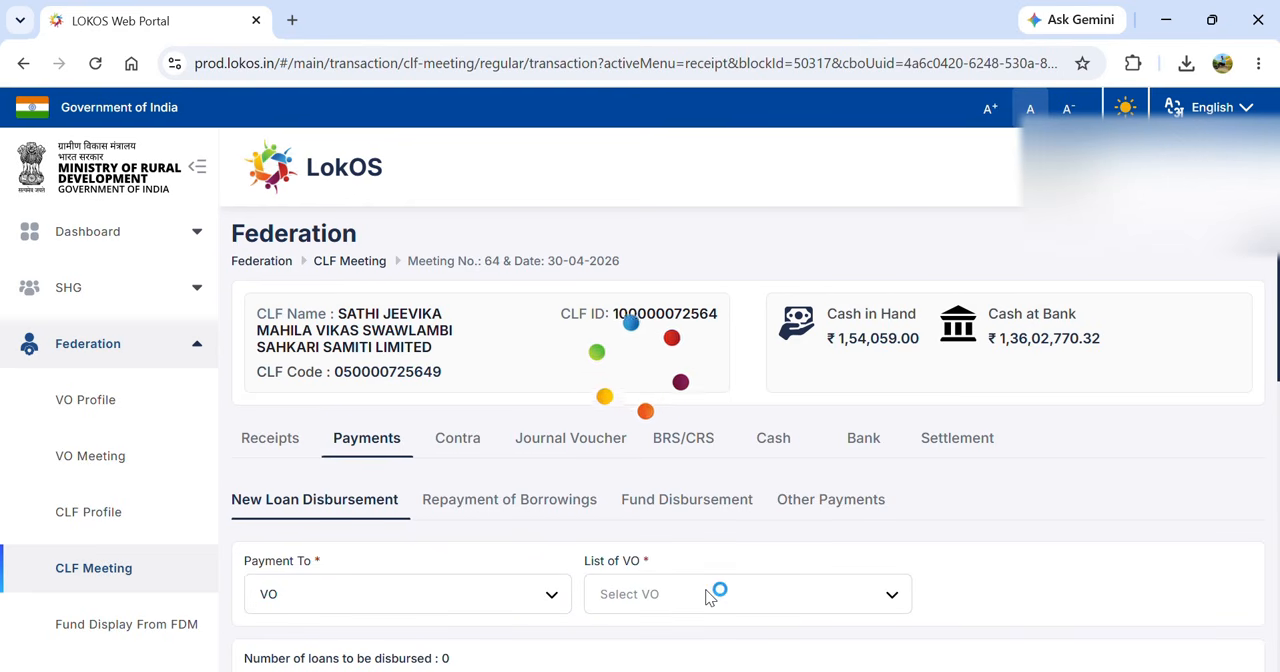
click(773, 598)
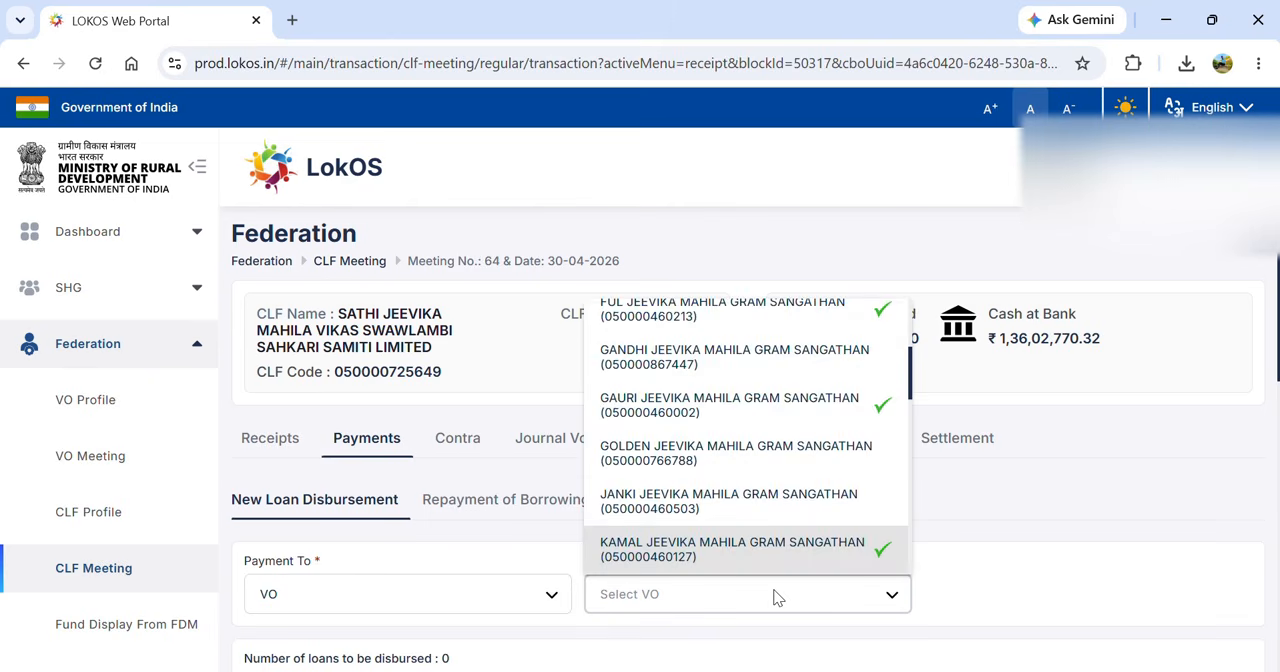
key(Down)
key(Return)
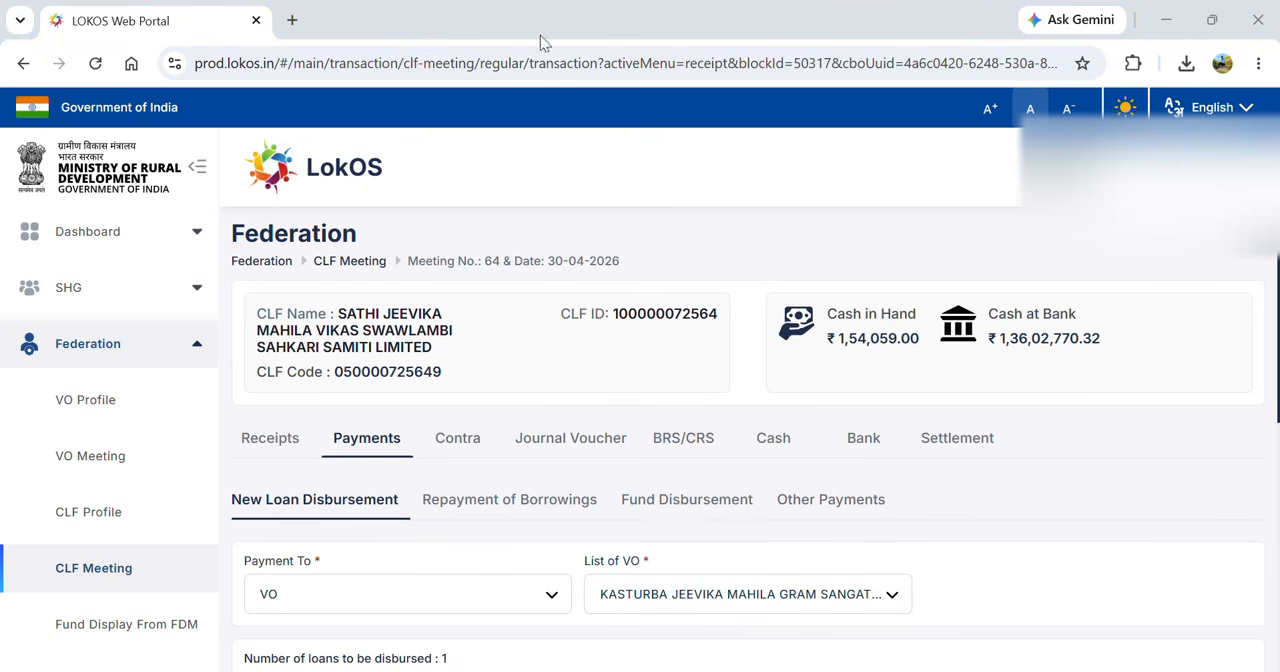
- Open the disbursement of the VO's CEF loan request and re-enter the loan amount as 100000
scroll(698, 385, down, 3)
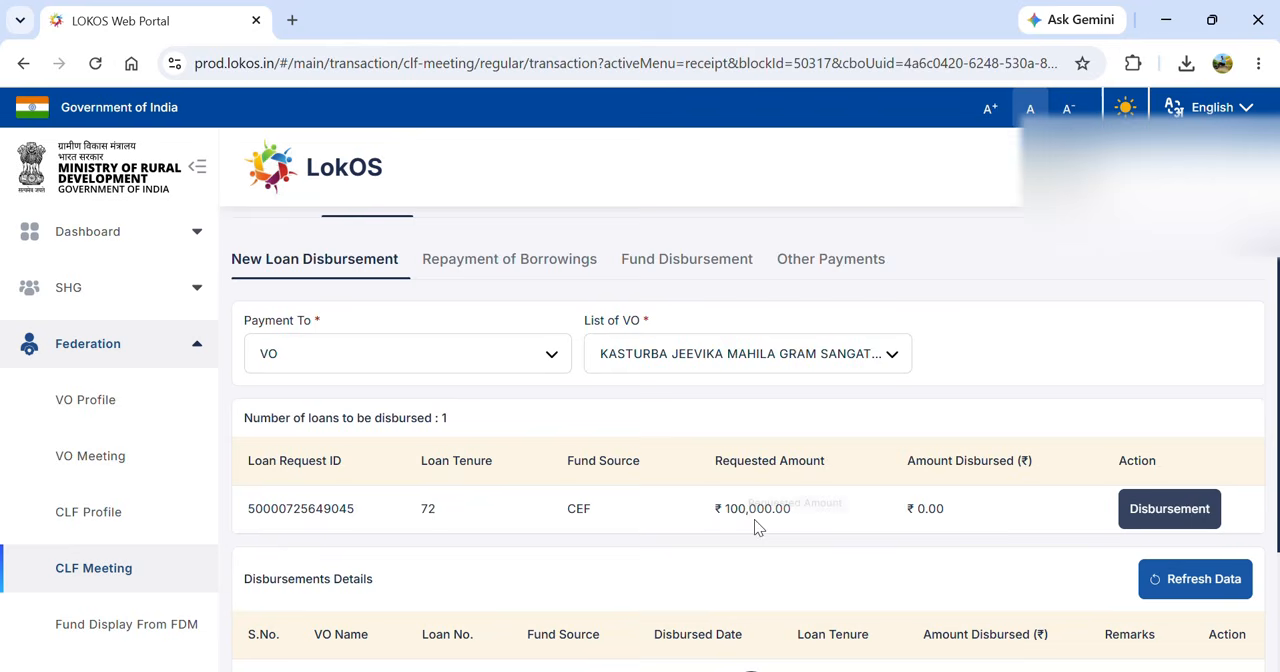
click(1137, 506)
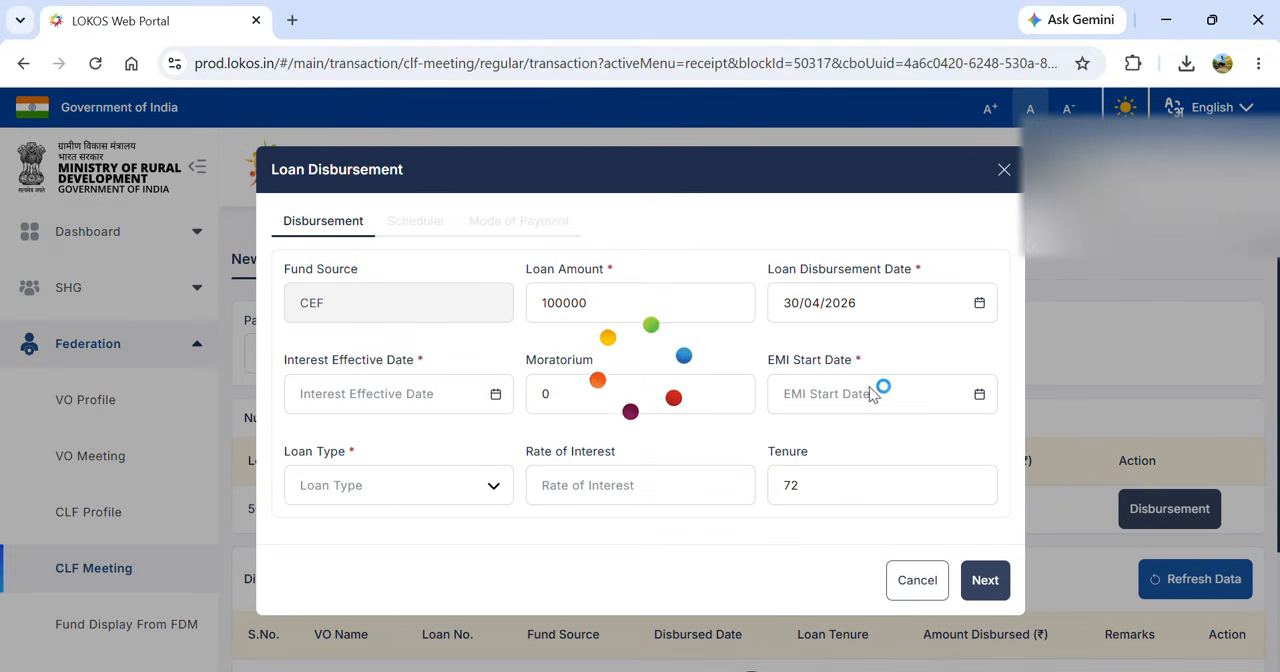
click(639, 305)
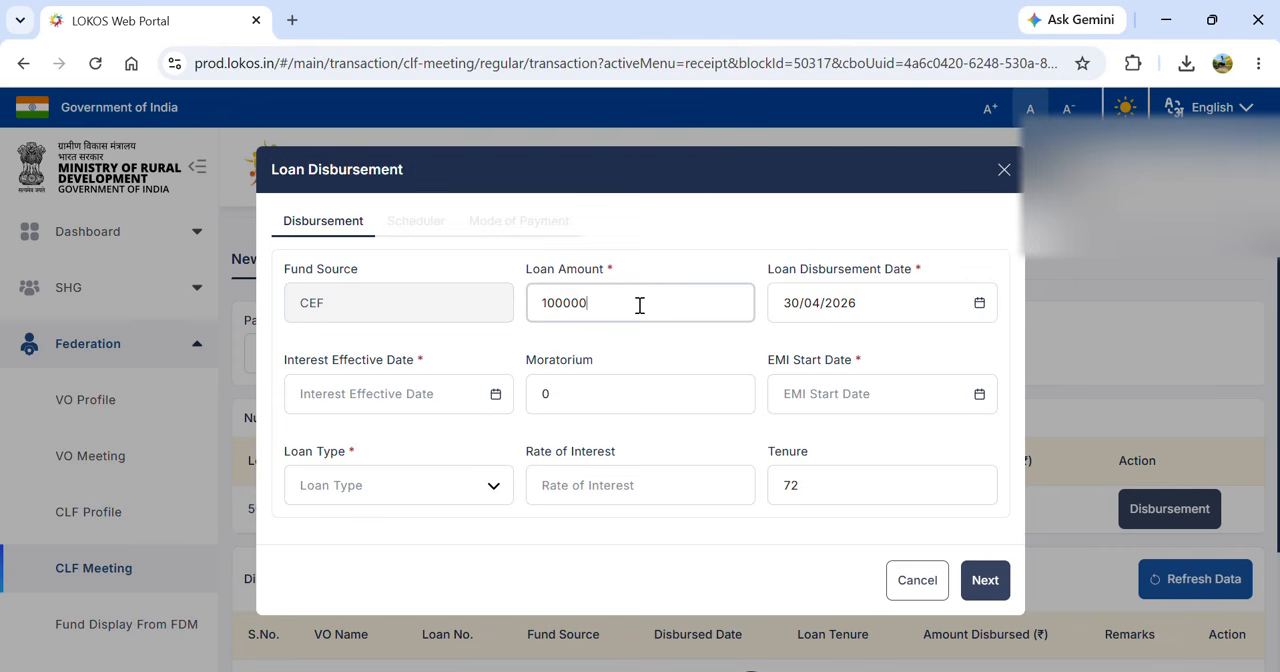
key(BackSpace)
key(BackSpace)
key(BackSpace)
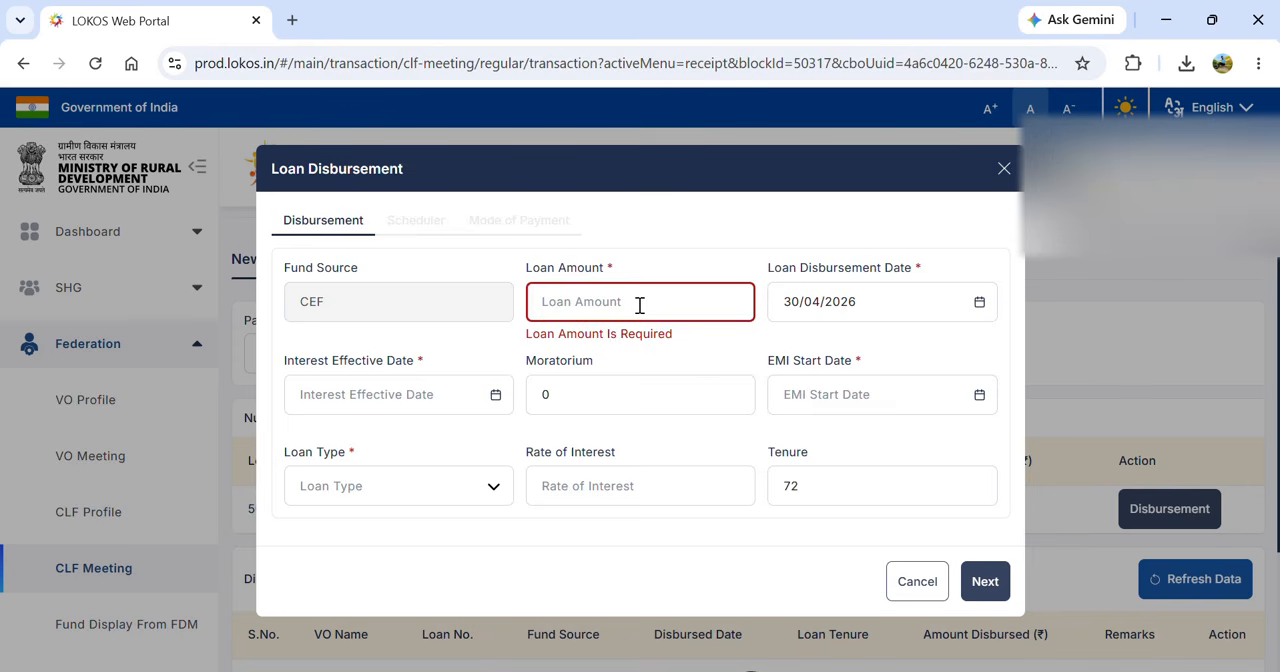
text(100000)
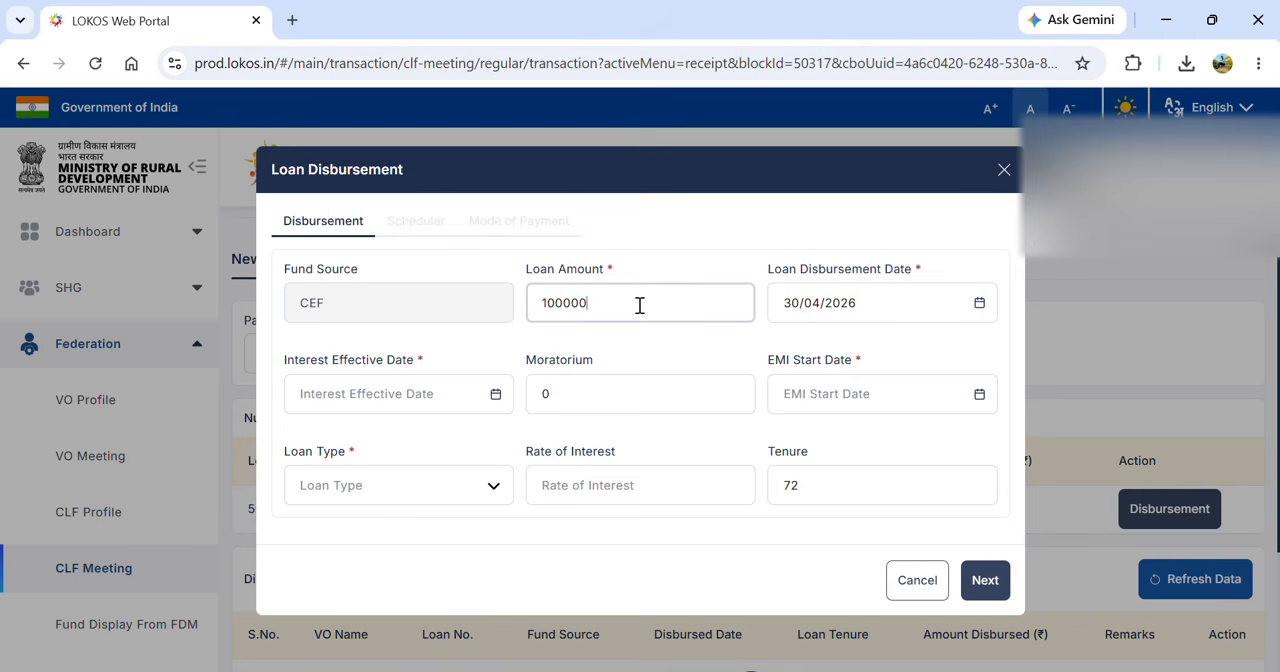
- Set the CEF loan's interest effective date to 14/05/2026 and its EMI start date to 31/05/2026
click(500, 396)
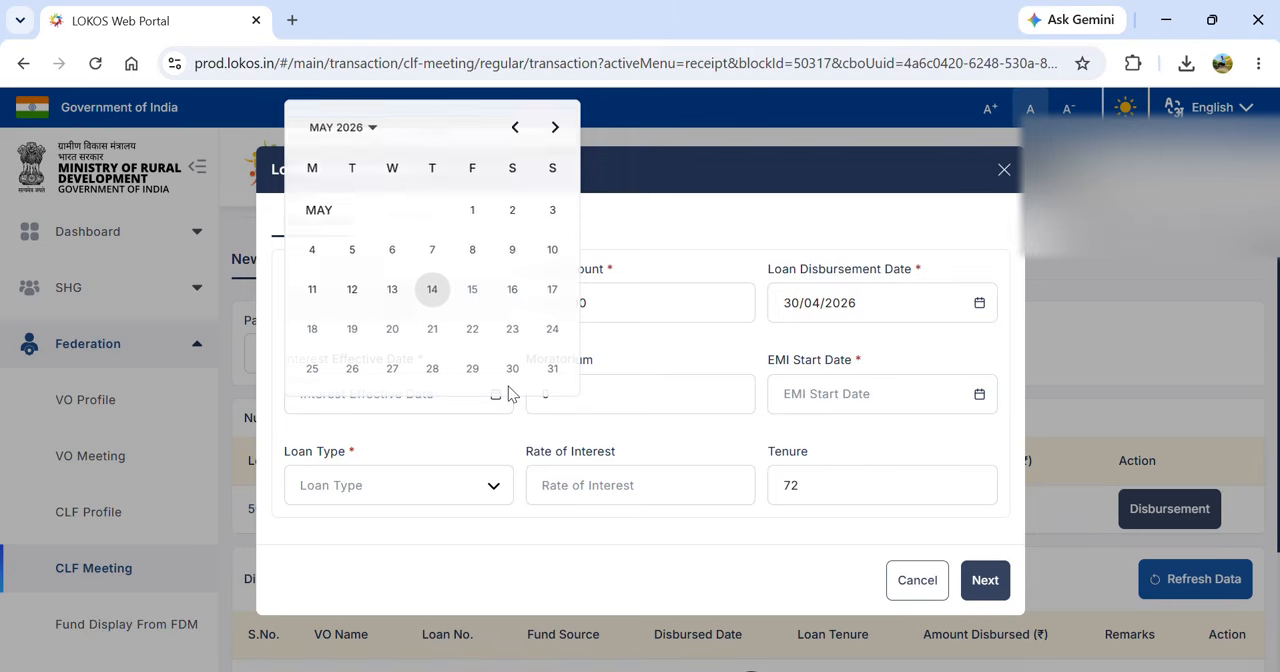
click(432, 290)
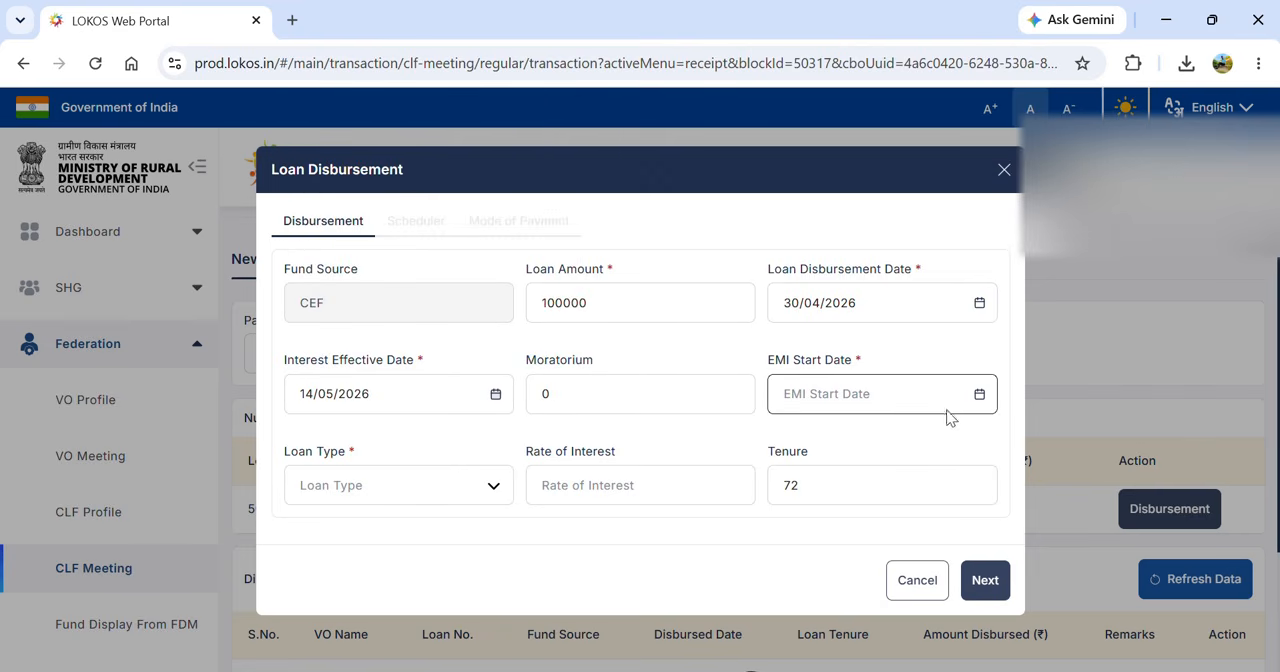
click(977, 398)
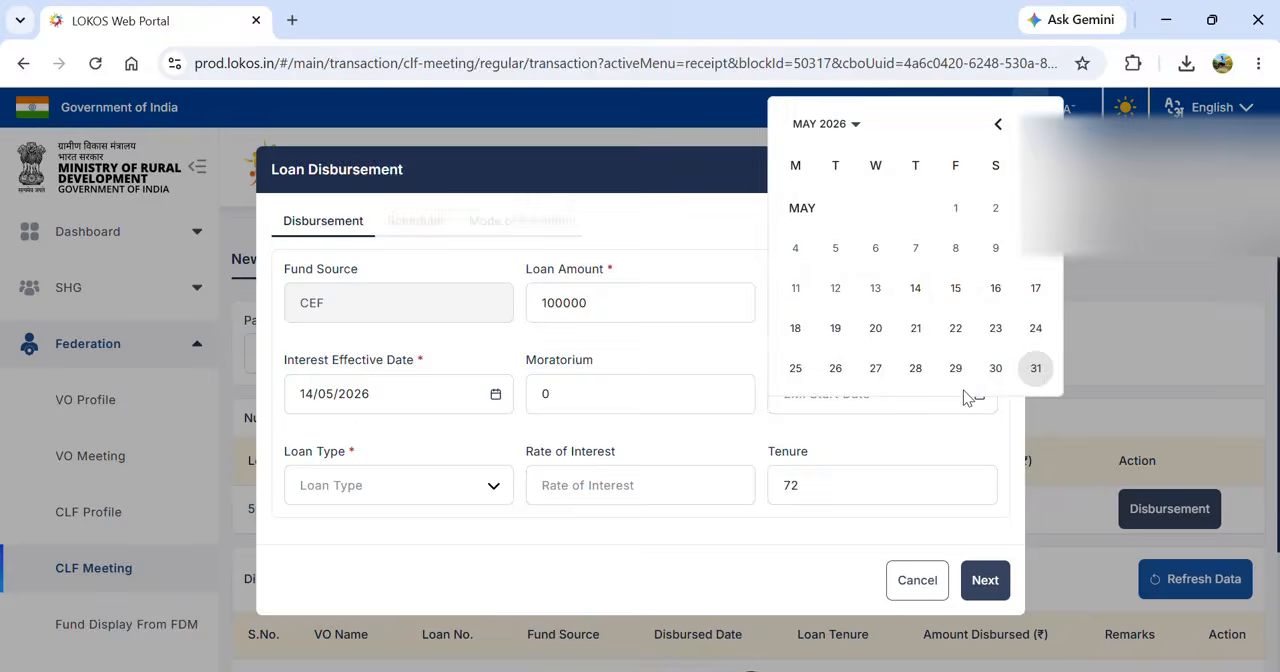
click(1036, 369)
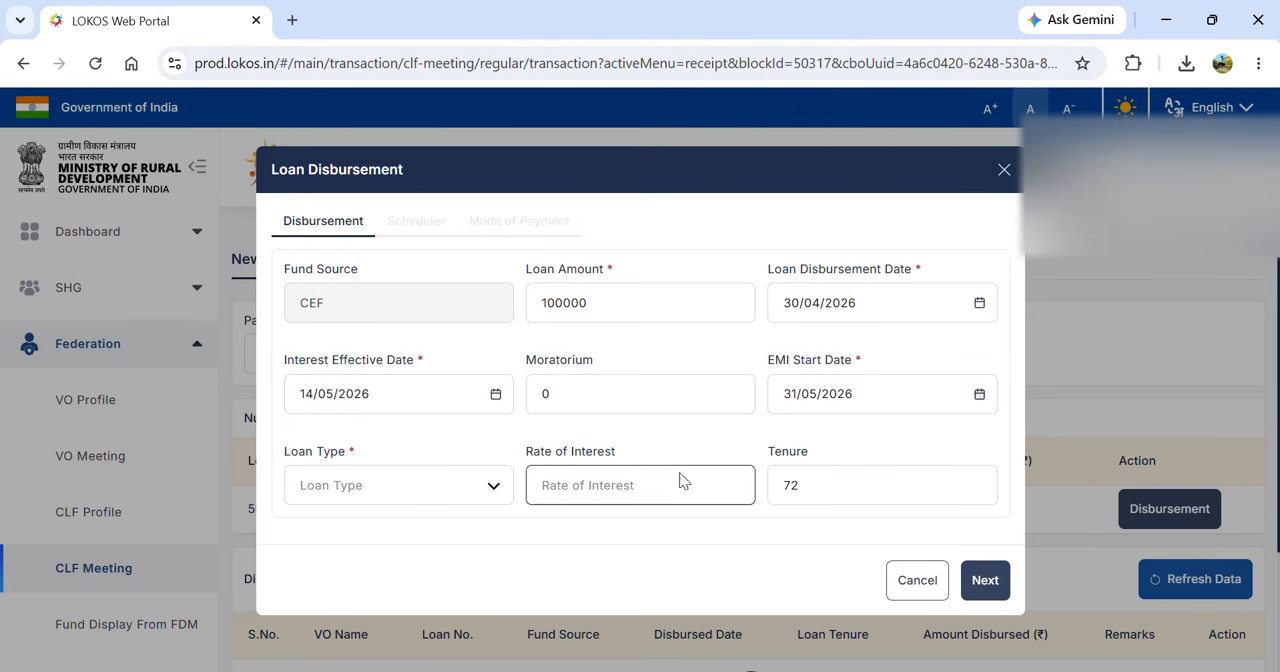
- Set the loan type to Fixed Principal with a 6 rate of interest and continue to the scheduler
click(491, 486)
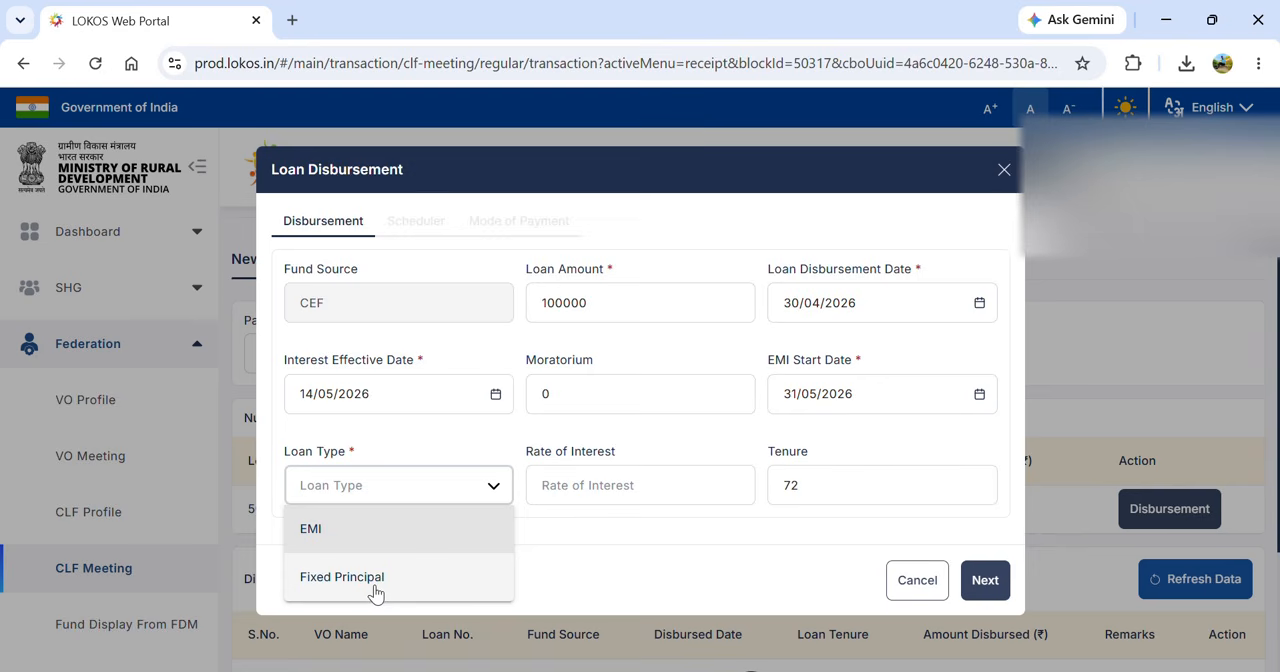
click(373, 590)
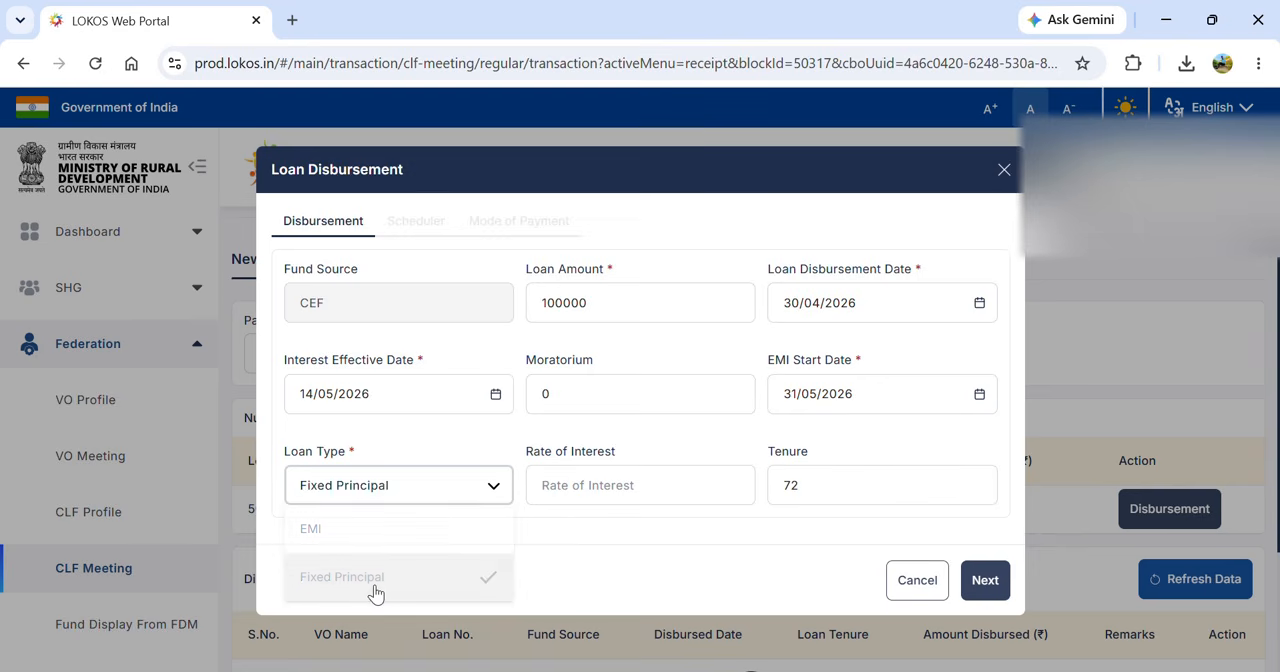
click(588, 485)
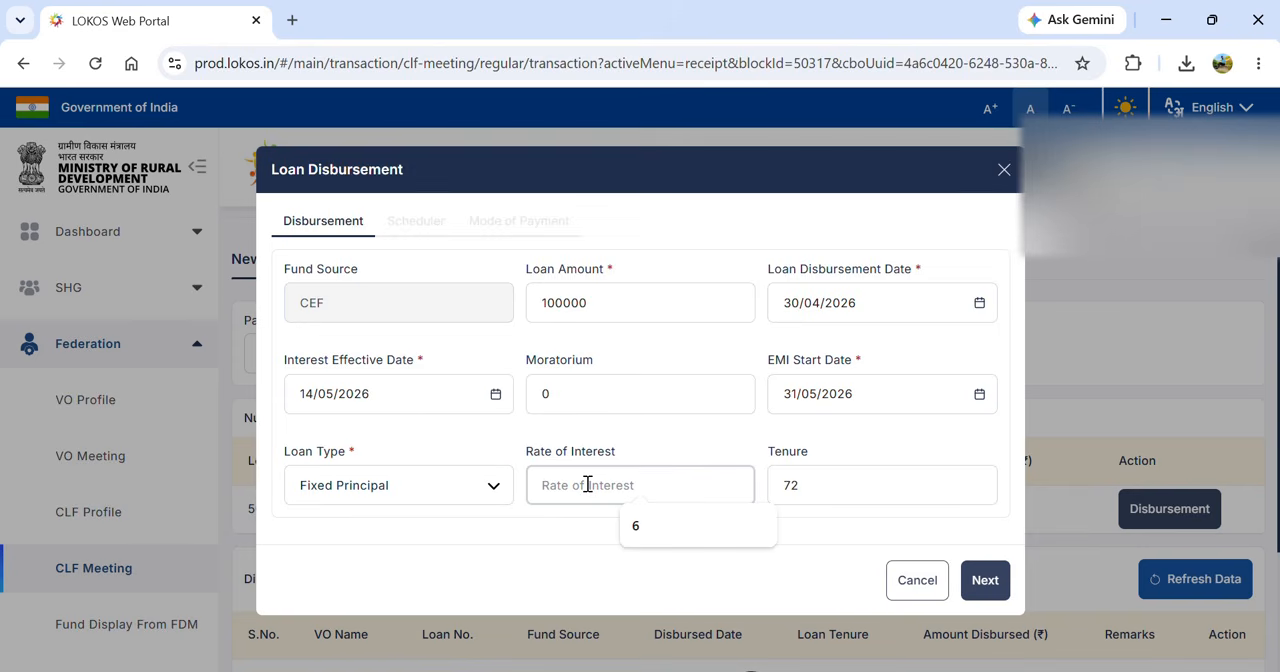
text(6)
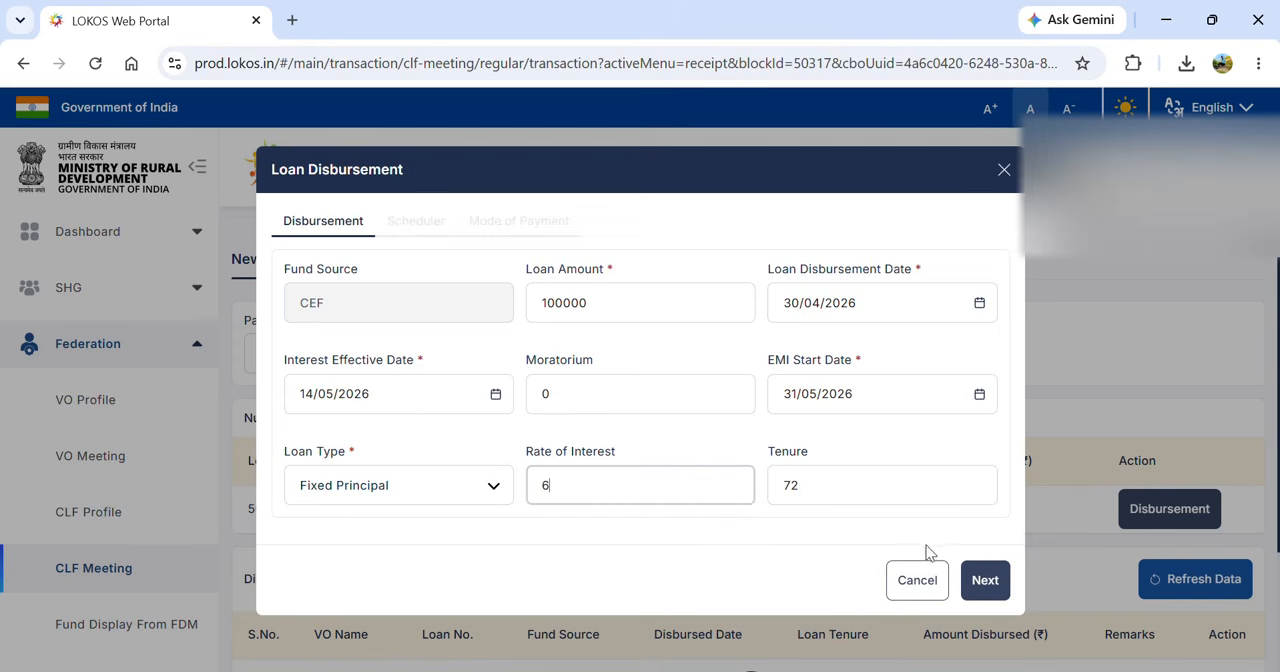
click(985, 581)
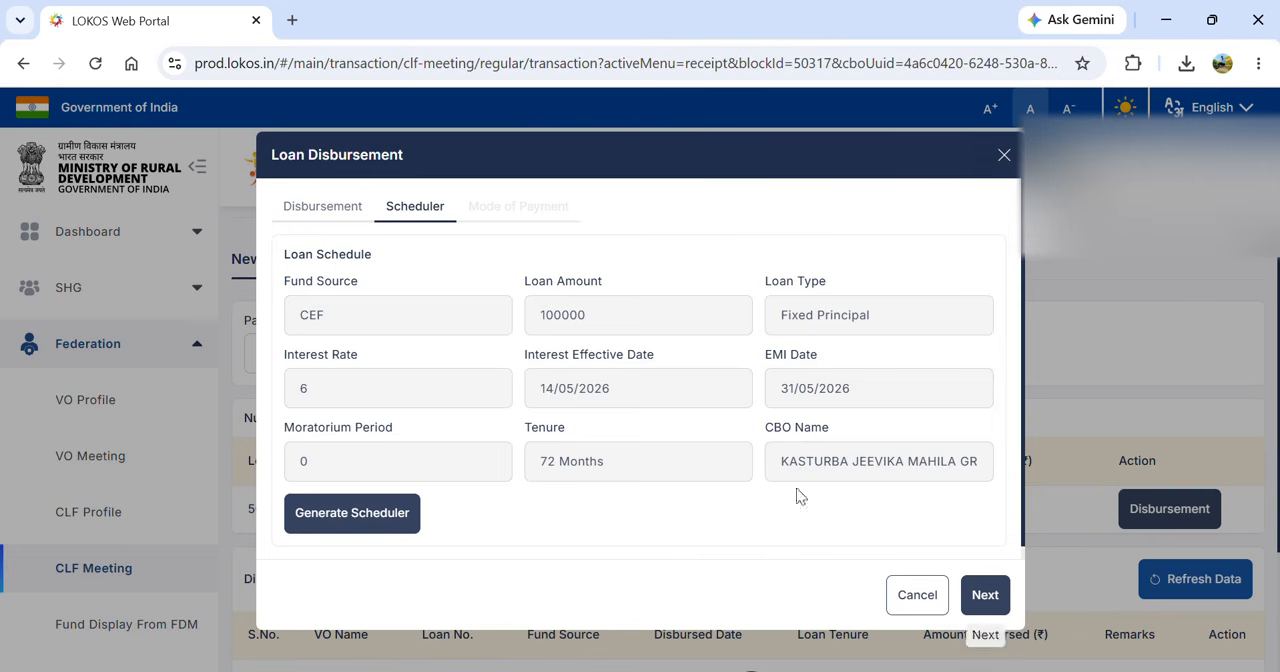
- Generate the loan schedule, review the installments in the downloaded PDF, and close it
click(343, 525)
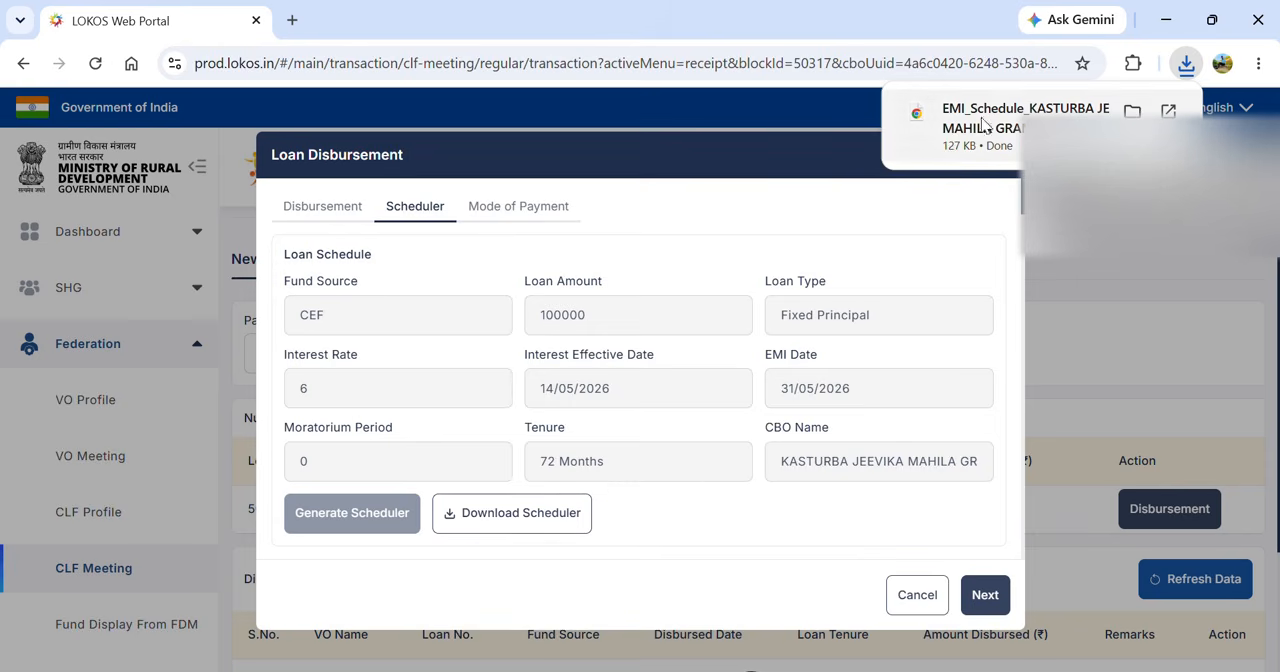
click(980, 122)
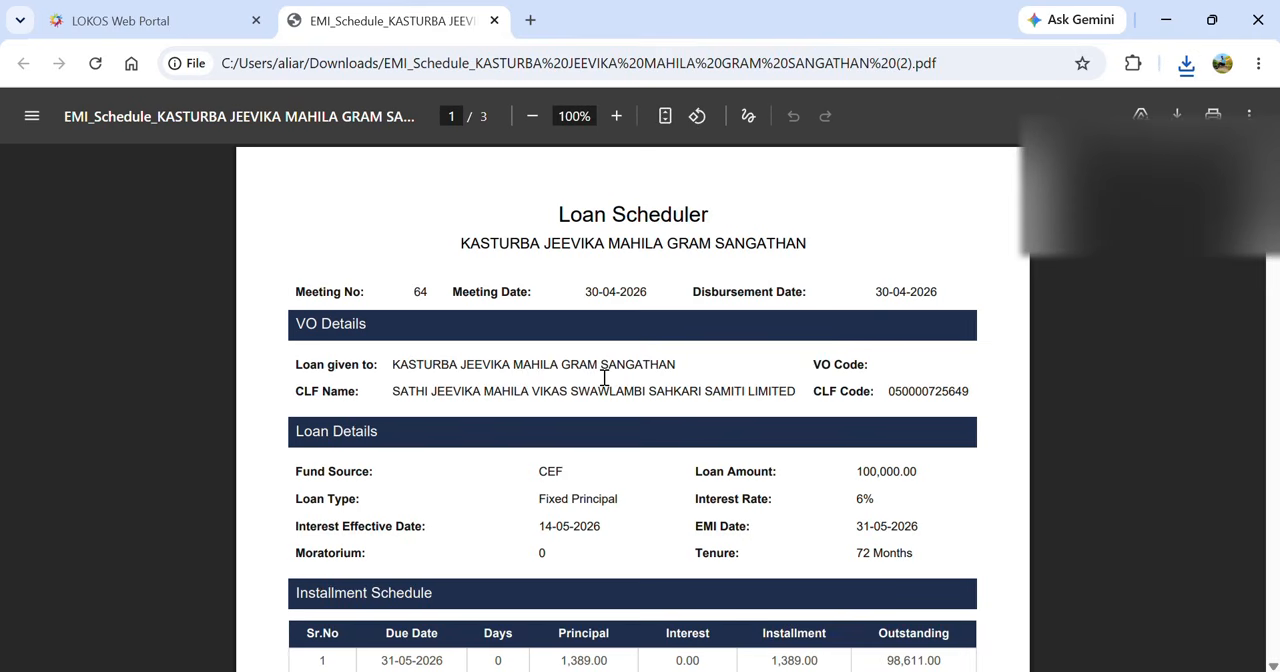
scroll(493, 523, down, 5)
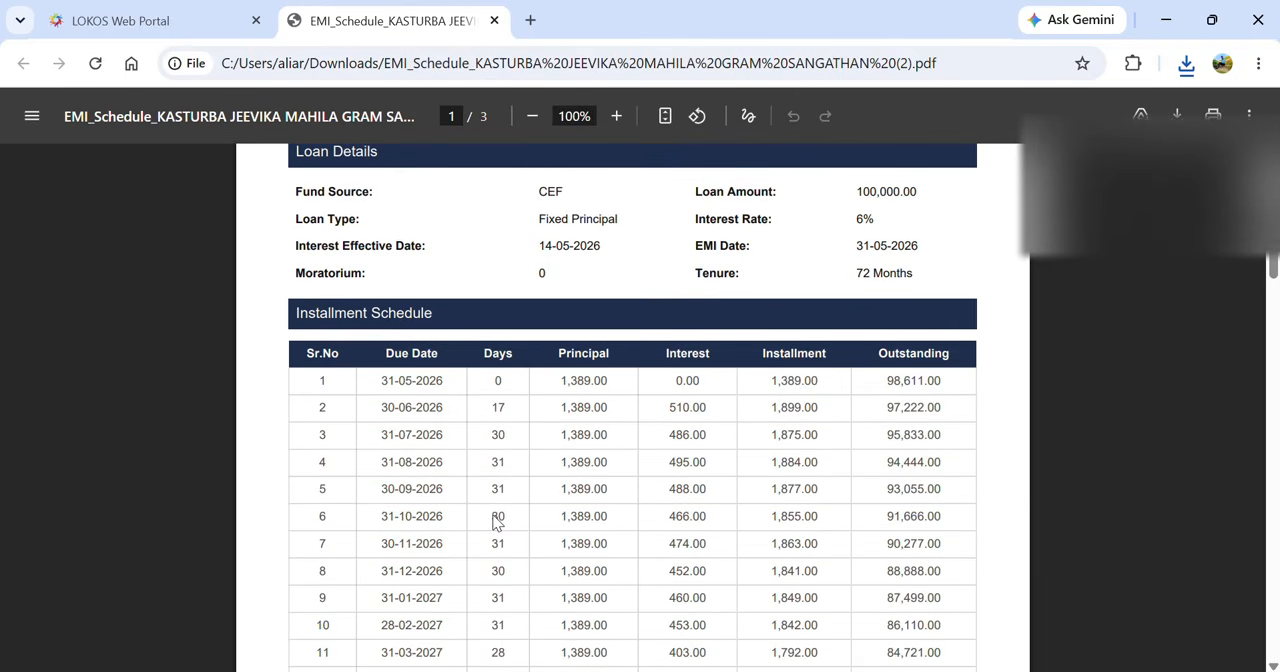
scroll(497, 523, down, 1)
scroll(497, 523, down, 1)
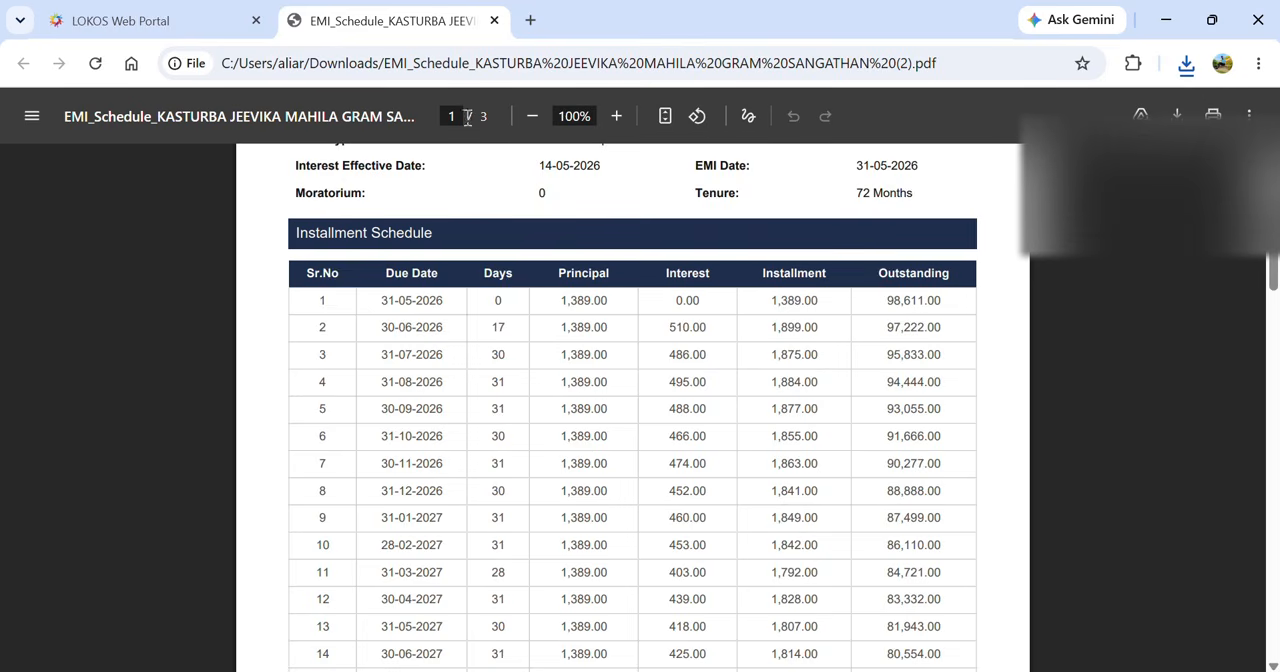
click(493, 20)
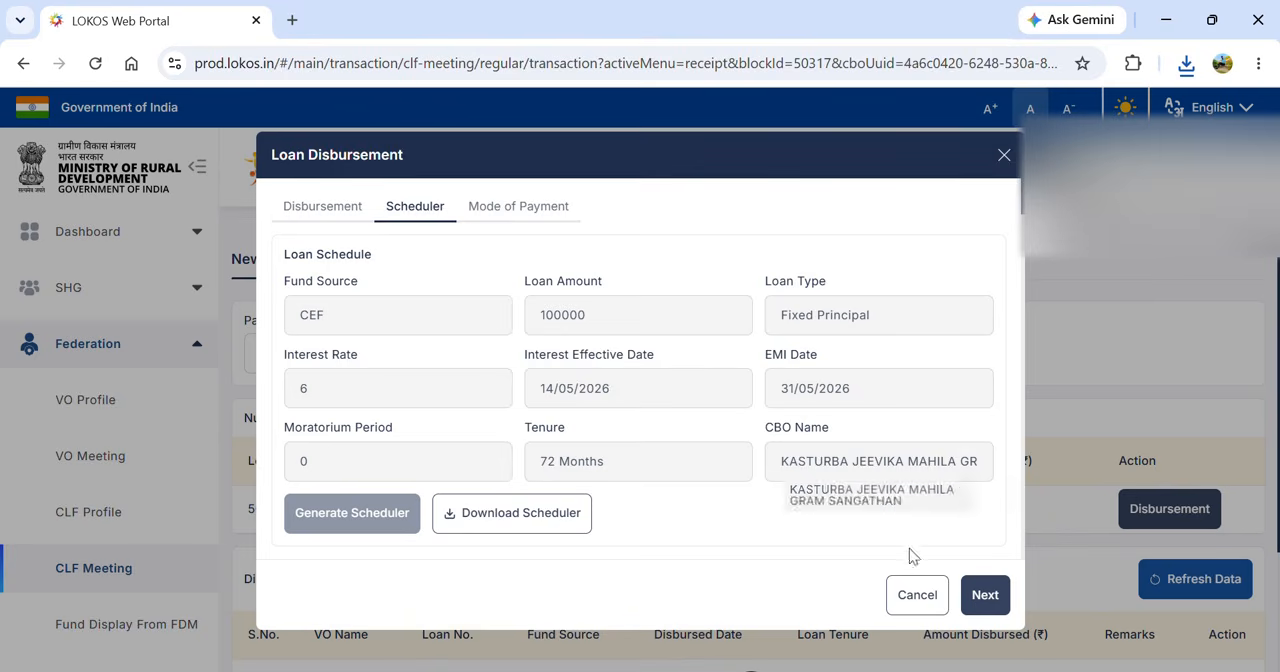
- Continue to the mode of payment and enter the cheque number with 30/04/2026 as the cheque given date
click(985, 596)
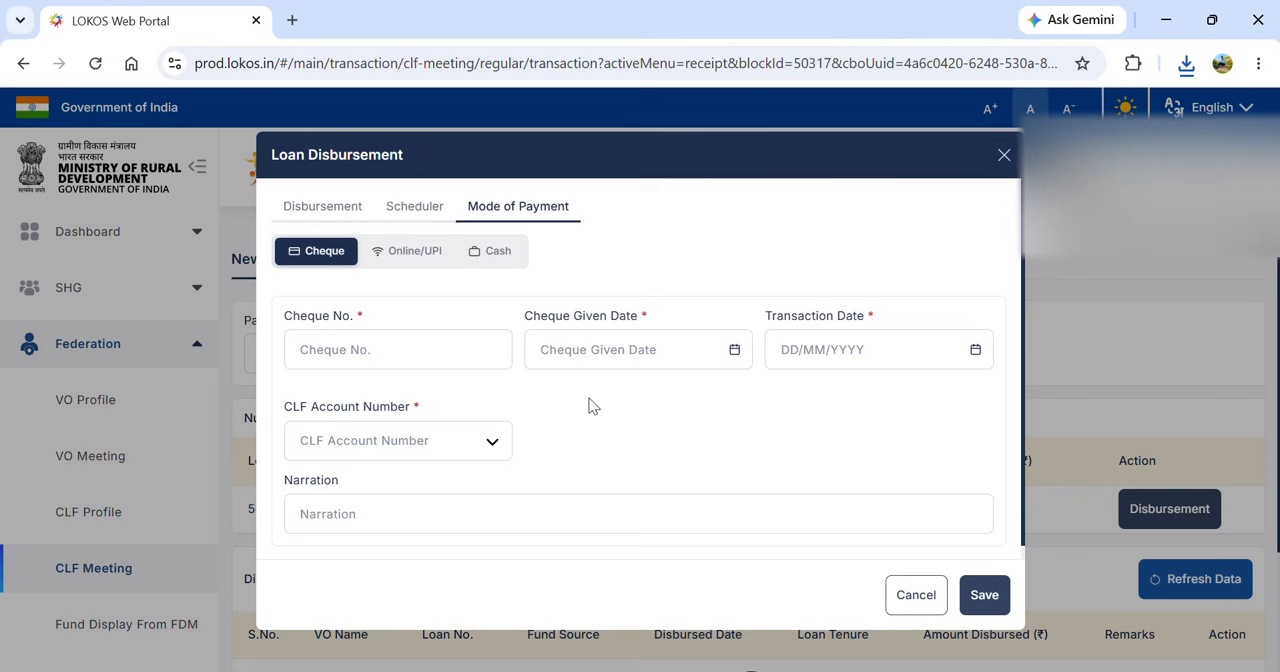
click(380, 351)
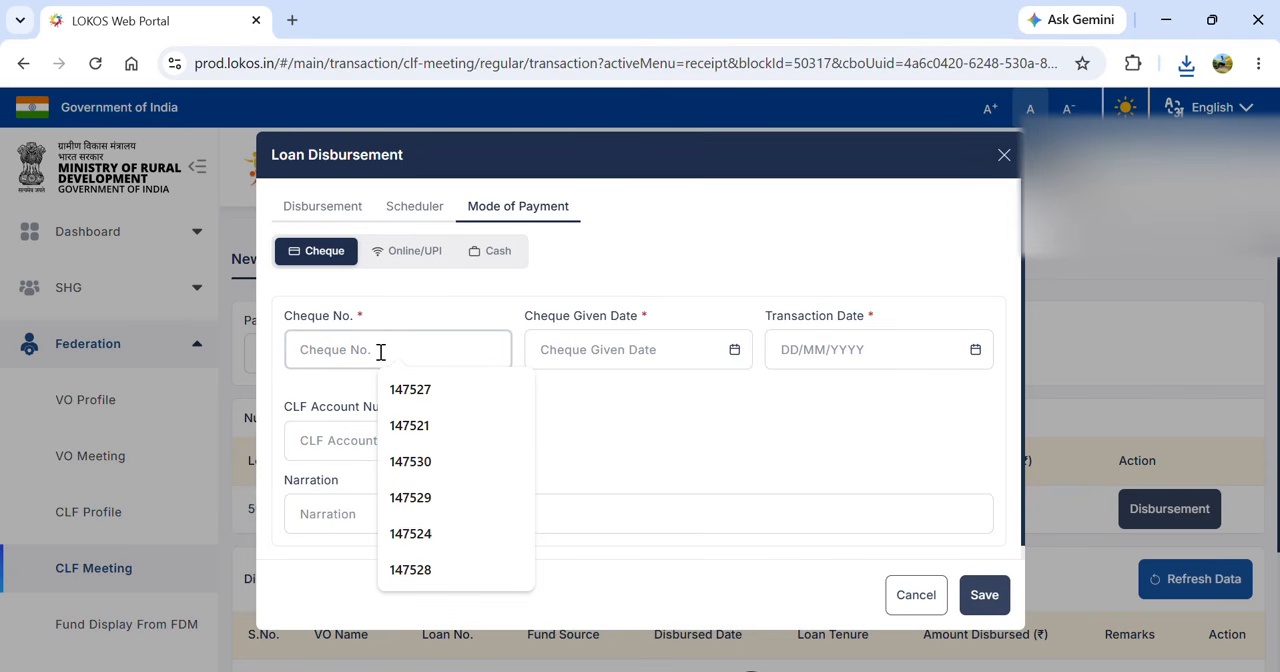
text(145798)
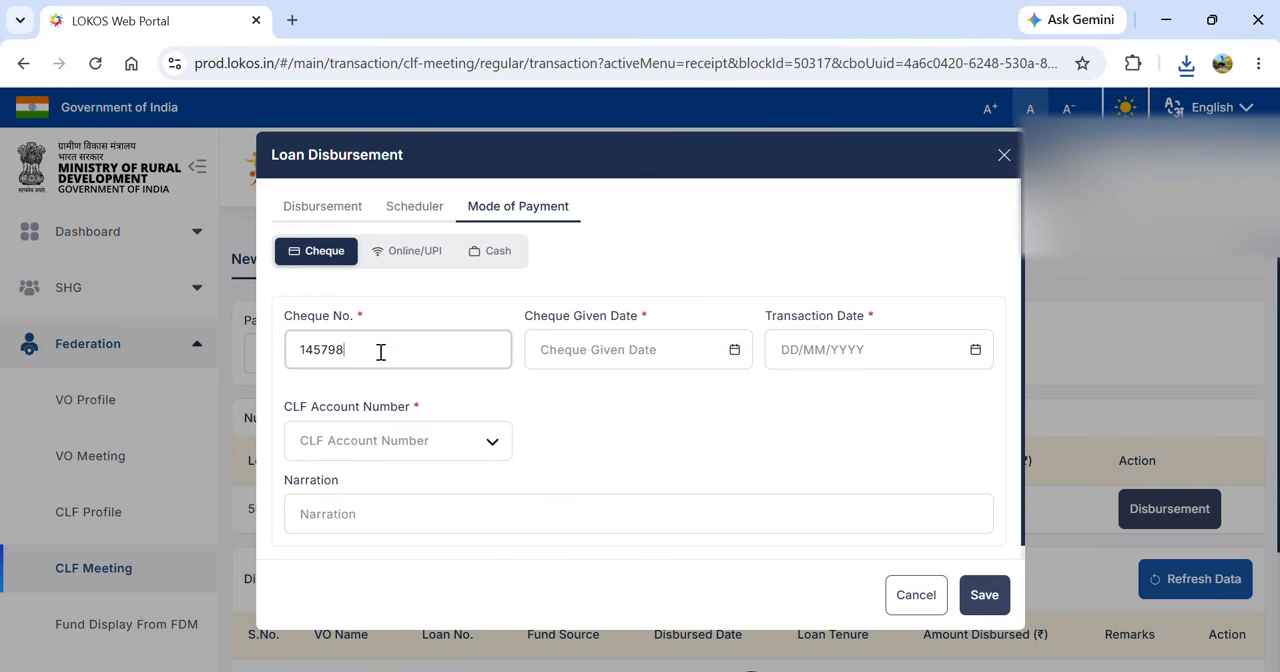
click(736, 350)
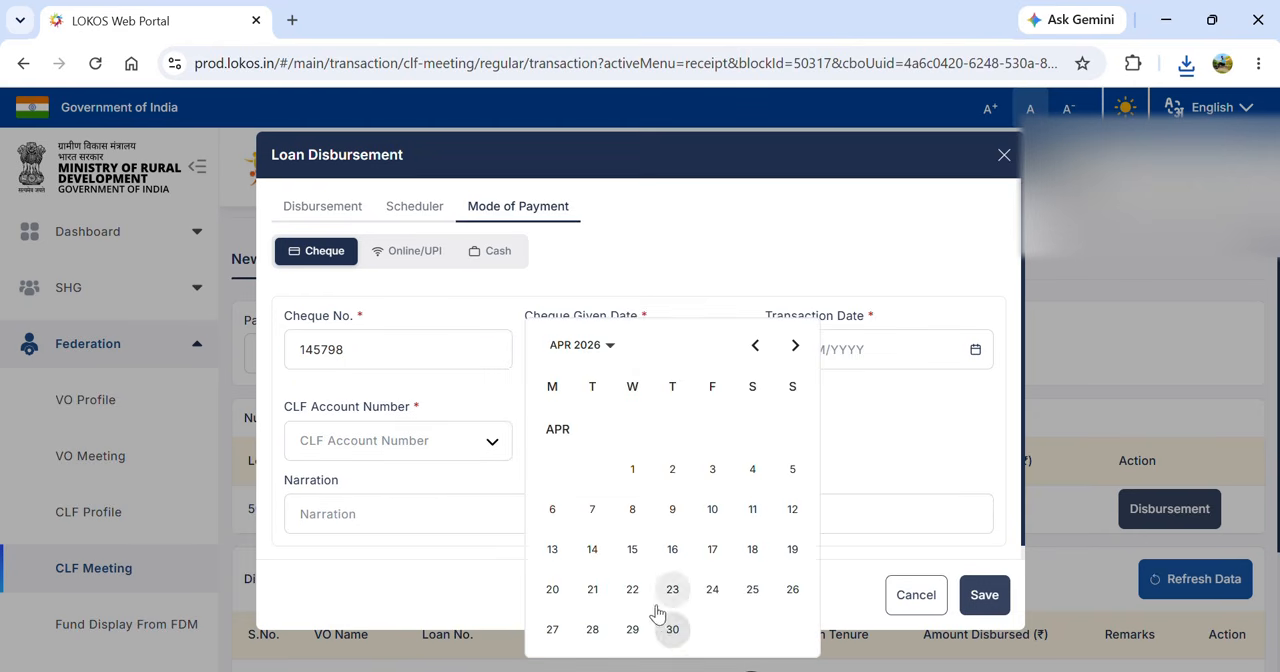
click(672, 629)
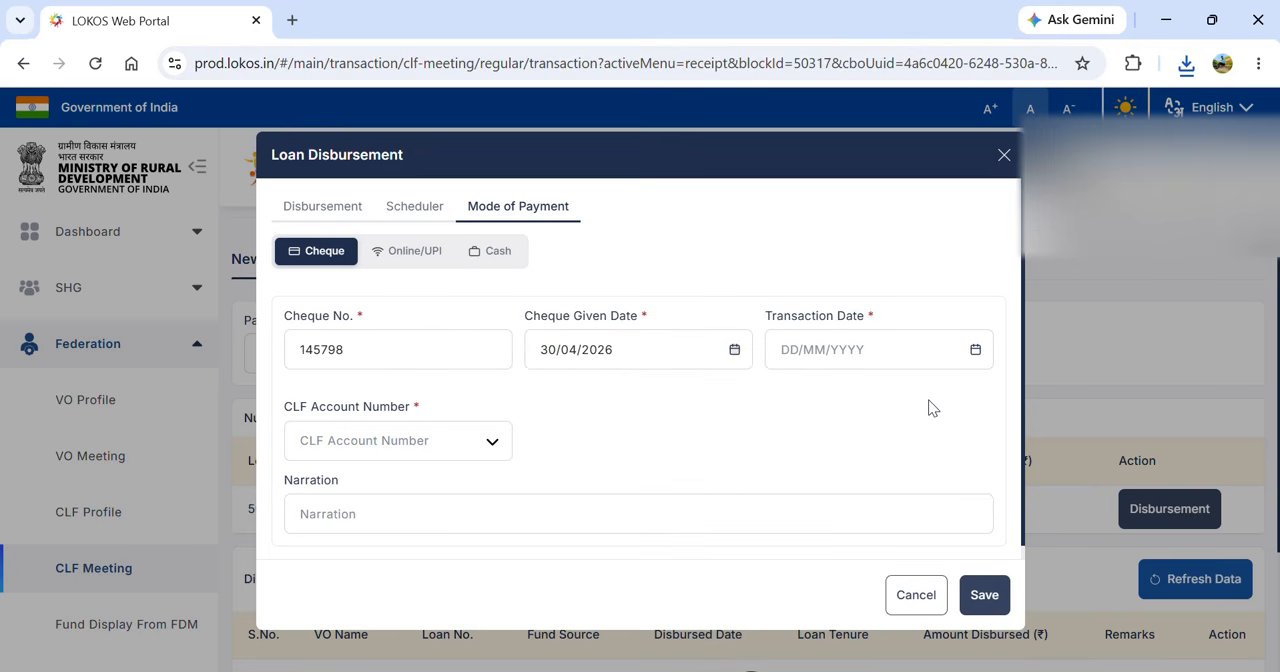
- Set the transaction date to 30/04/2026, choose the CLF's CBI account, and save the loan disbursement
click(974, 350)
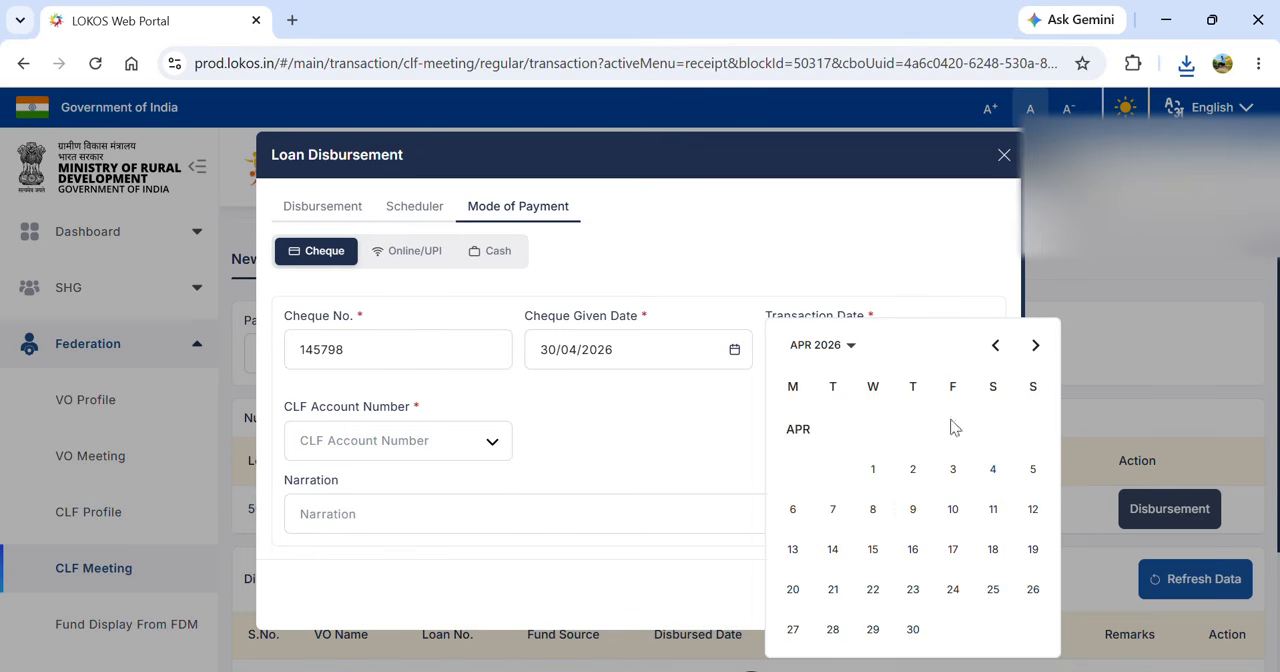
click(912, 629)
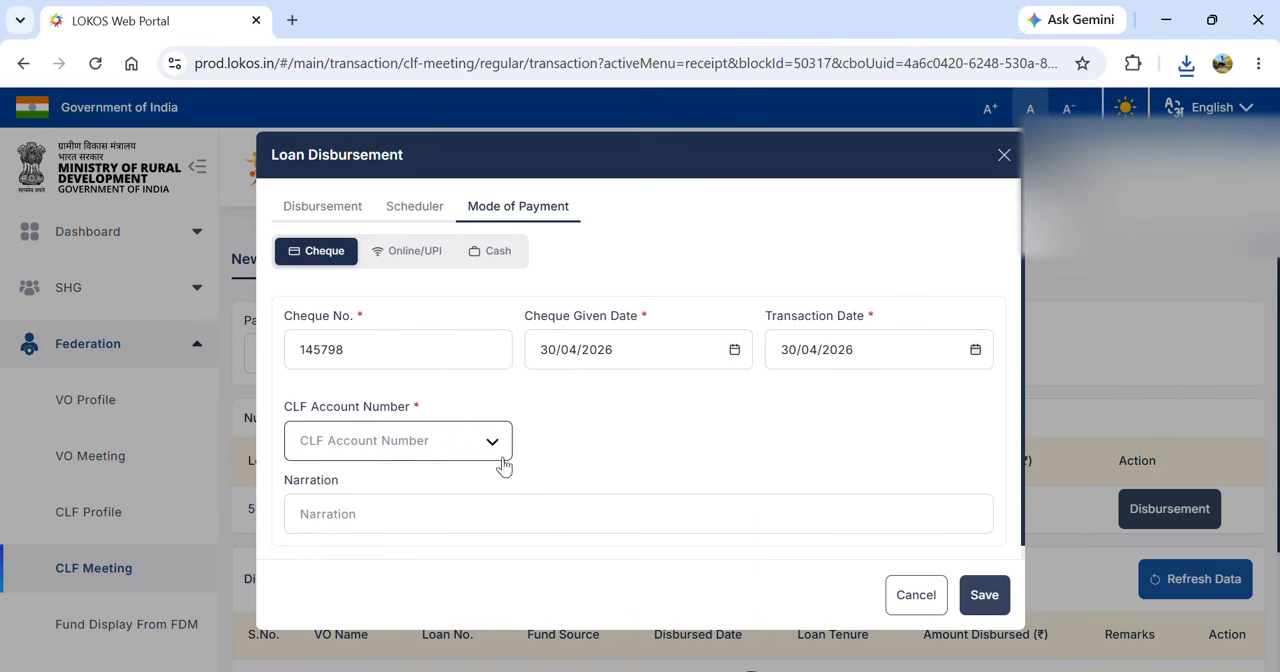
click(453, 440)
click(420, 481)
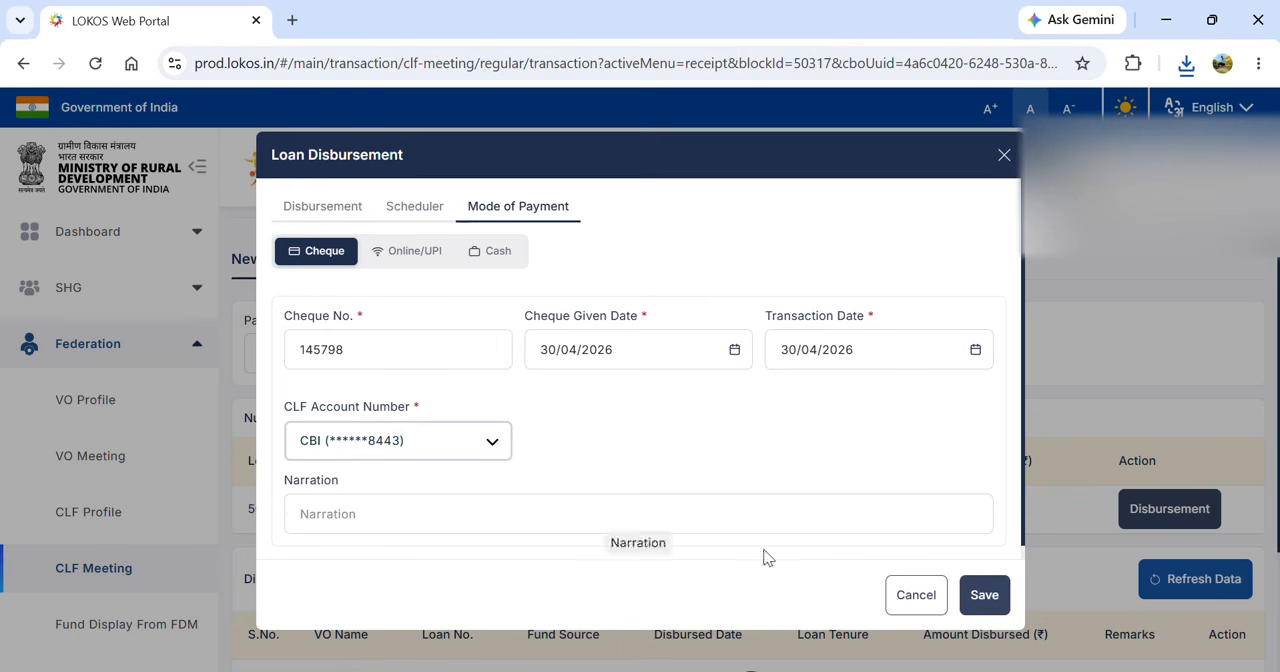
click(988, 600)
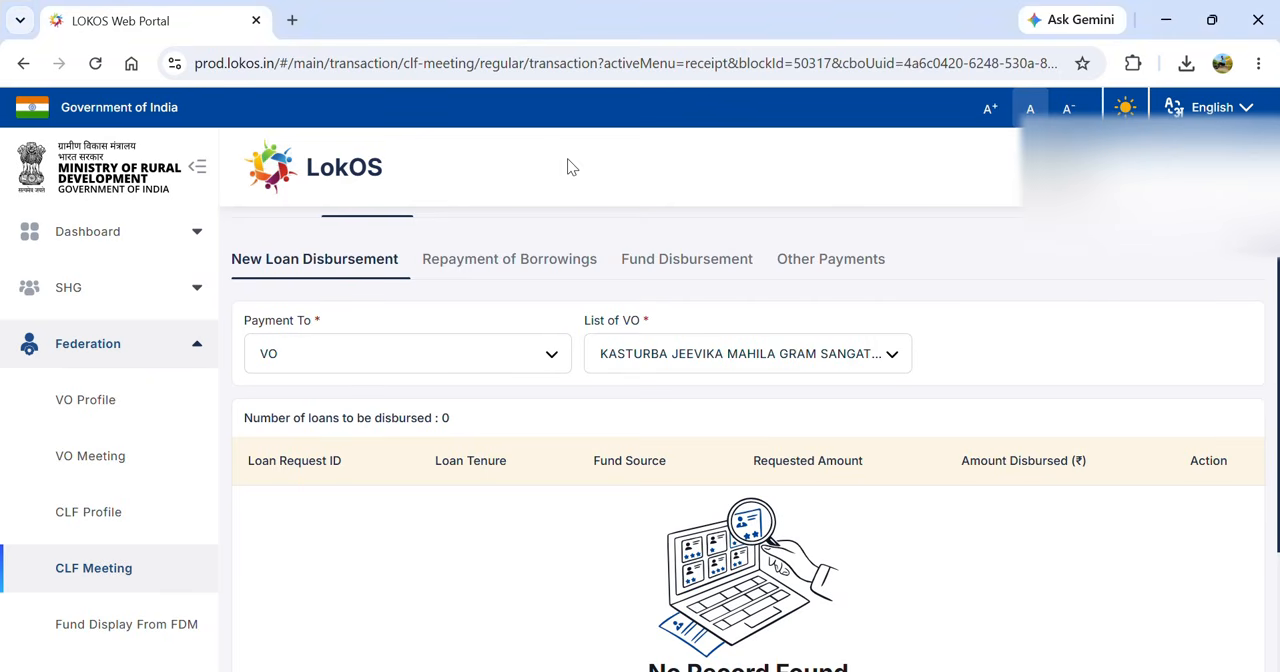
- Open the VO loan requests of the 30-04-2026 regular meeting from the CLF's list of meetings
scroll(567, 163, up, 2)
scroll(567, 163, up, 3)
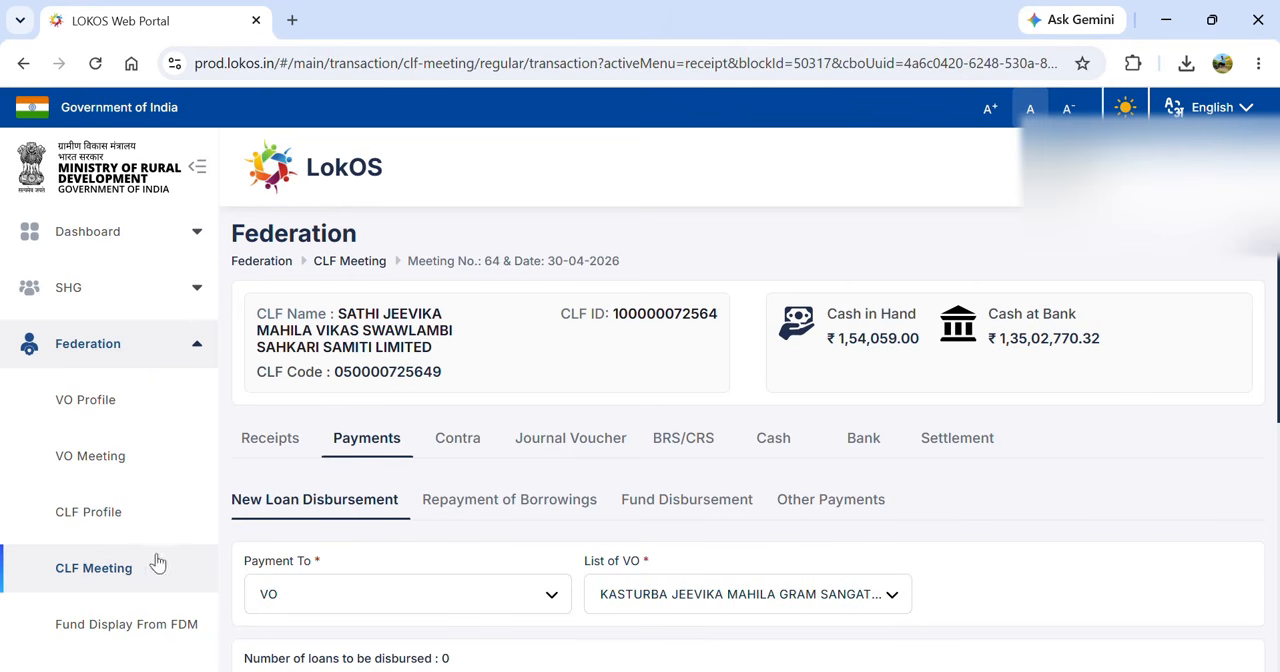
click(94, 565)
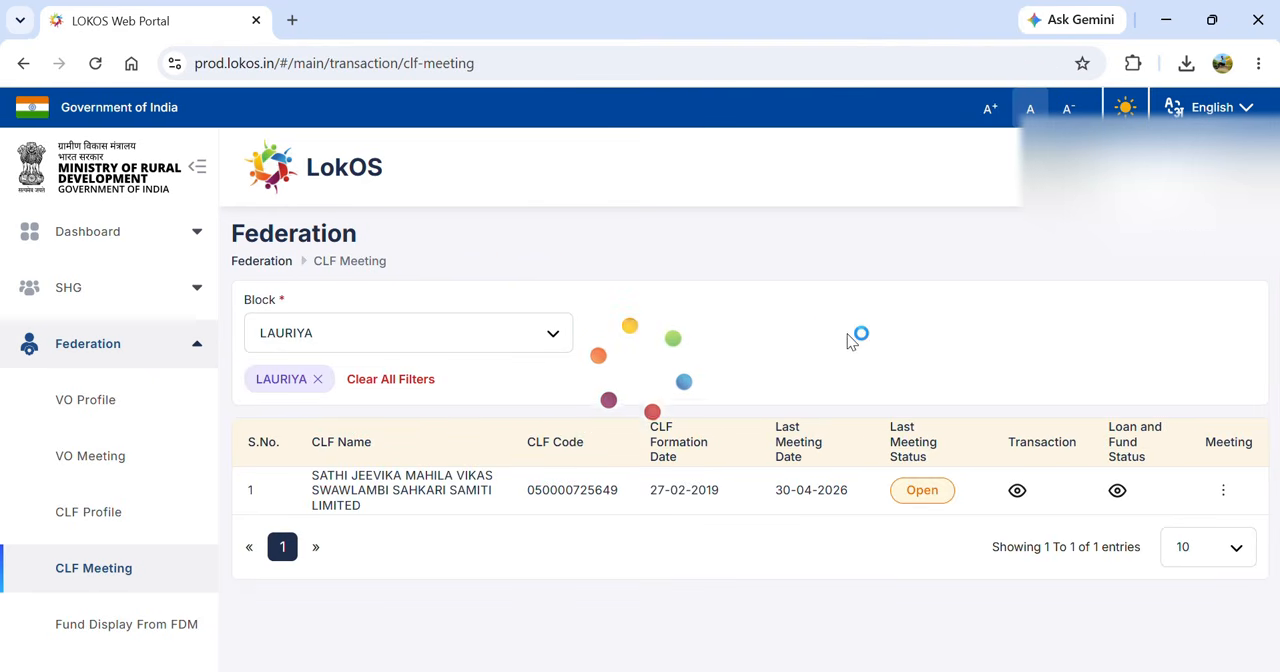
click(1222, 490)
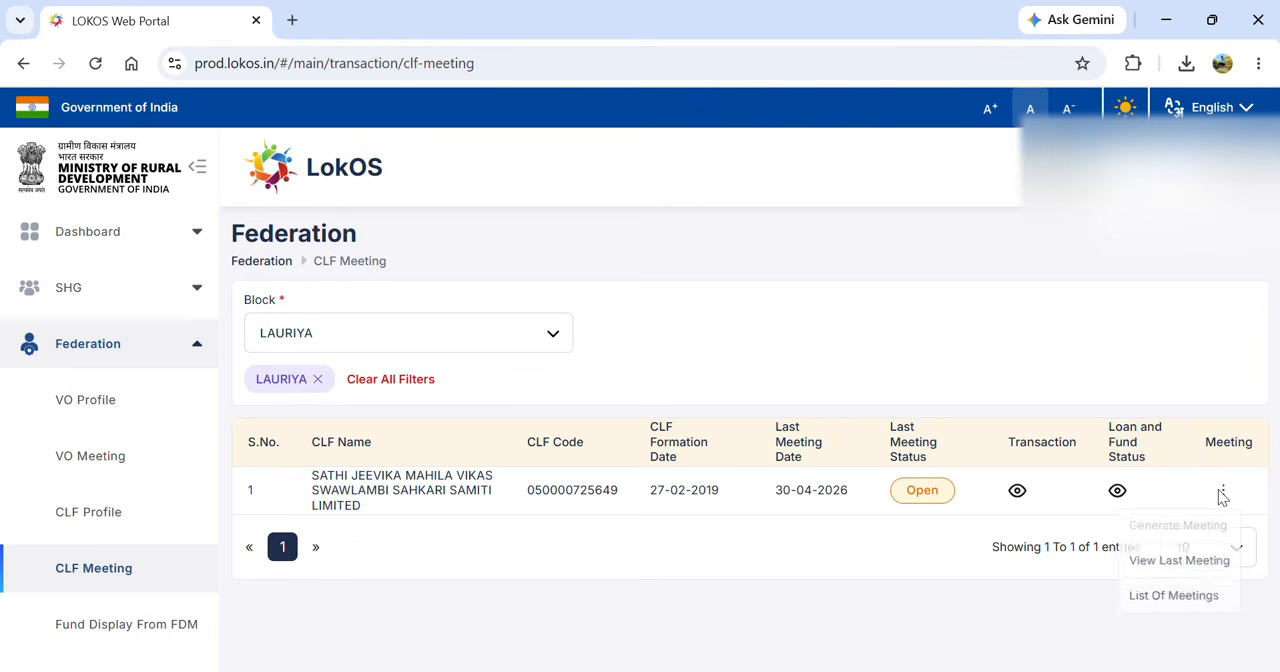
click(1172, 598)
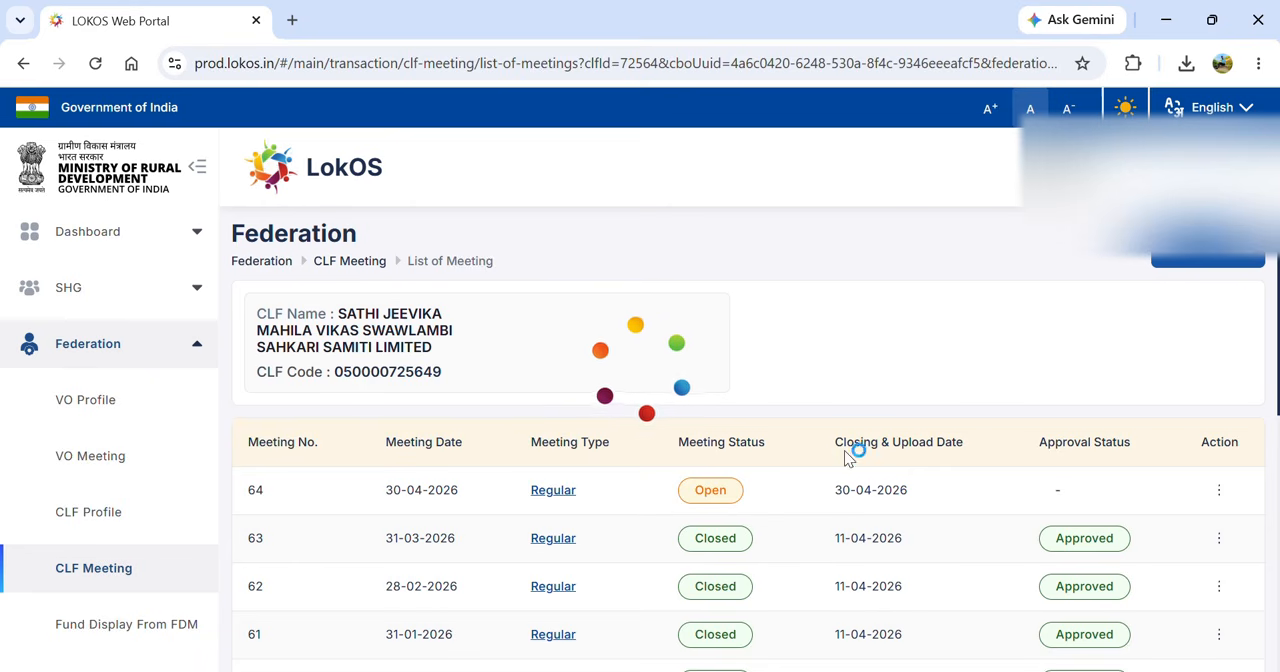
click(548, 492)
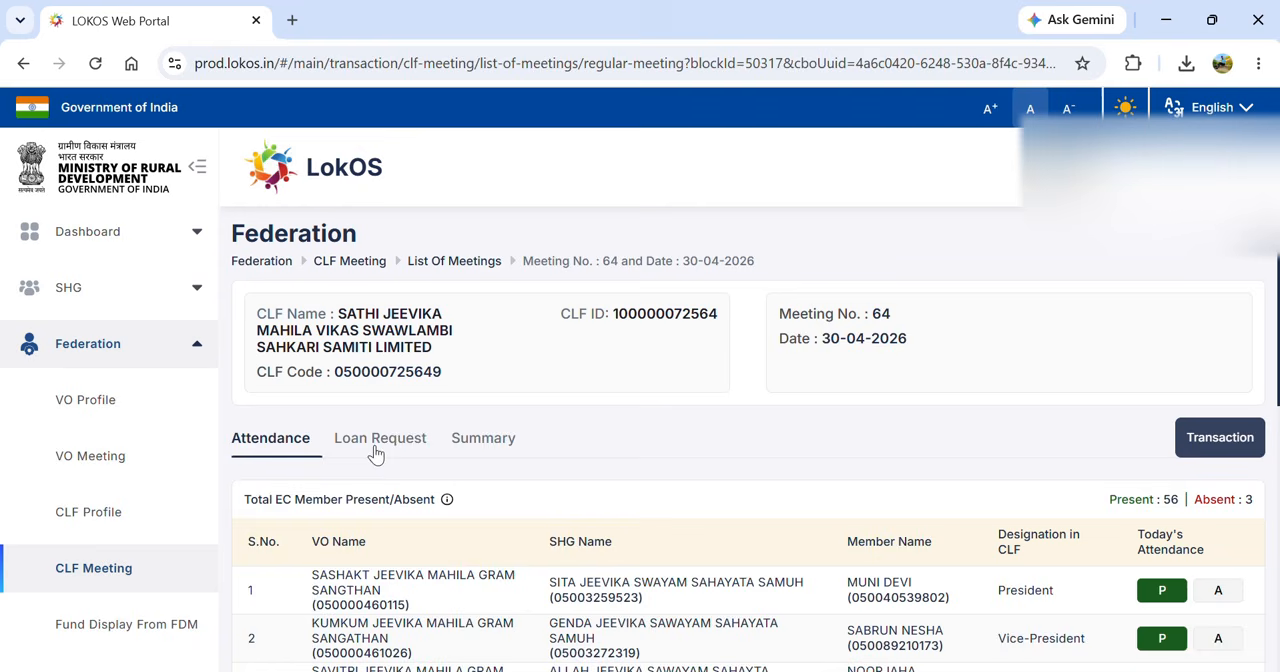
click(376, 448)
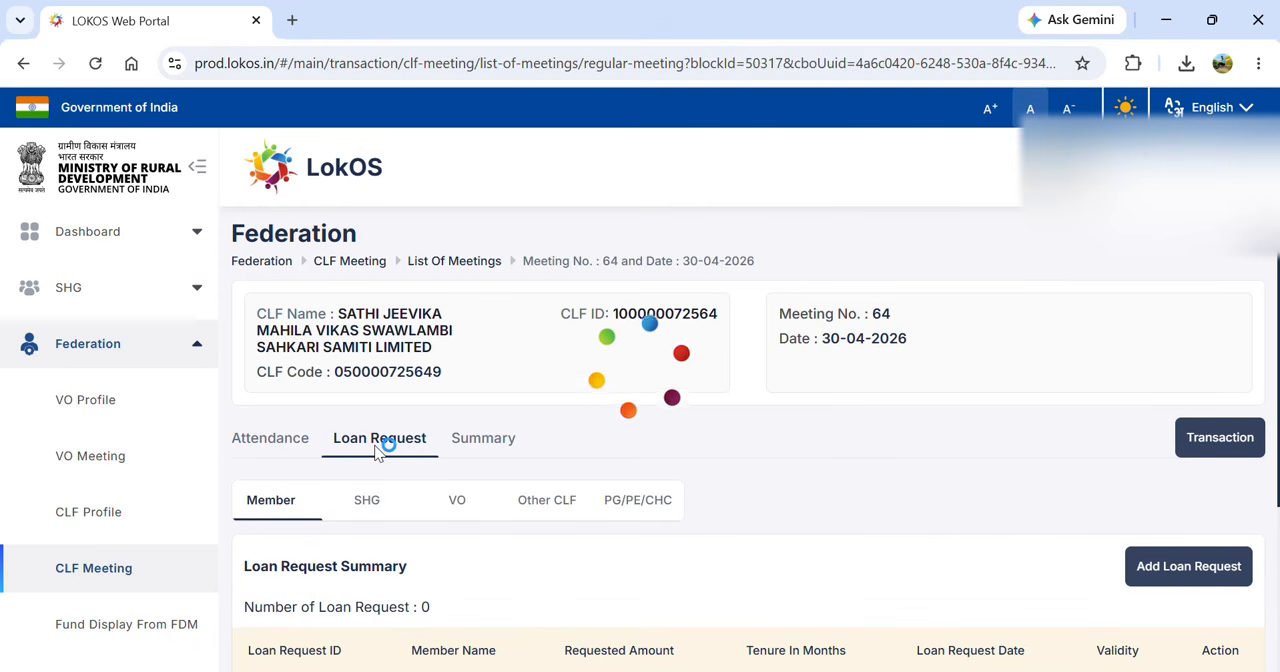
click(457, 505)
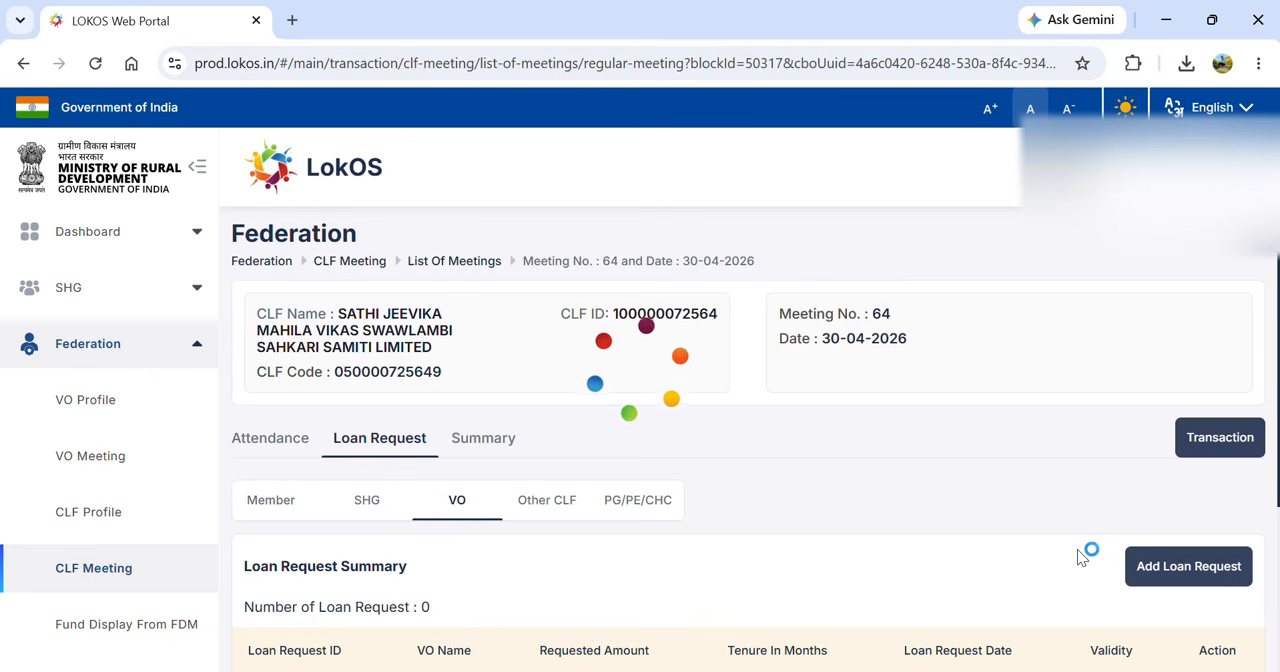
- Add a loan request for Anokha Jeevika Mahila Gram Sangathan with fund type Vulnerability Reduction Fund (VRF) - Loan to VO
click(1178, 567)
click(533, 292)
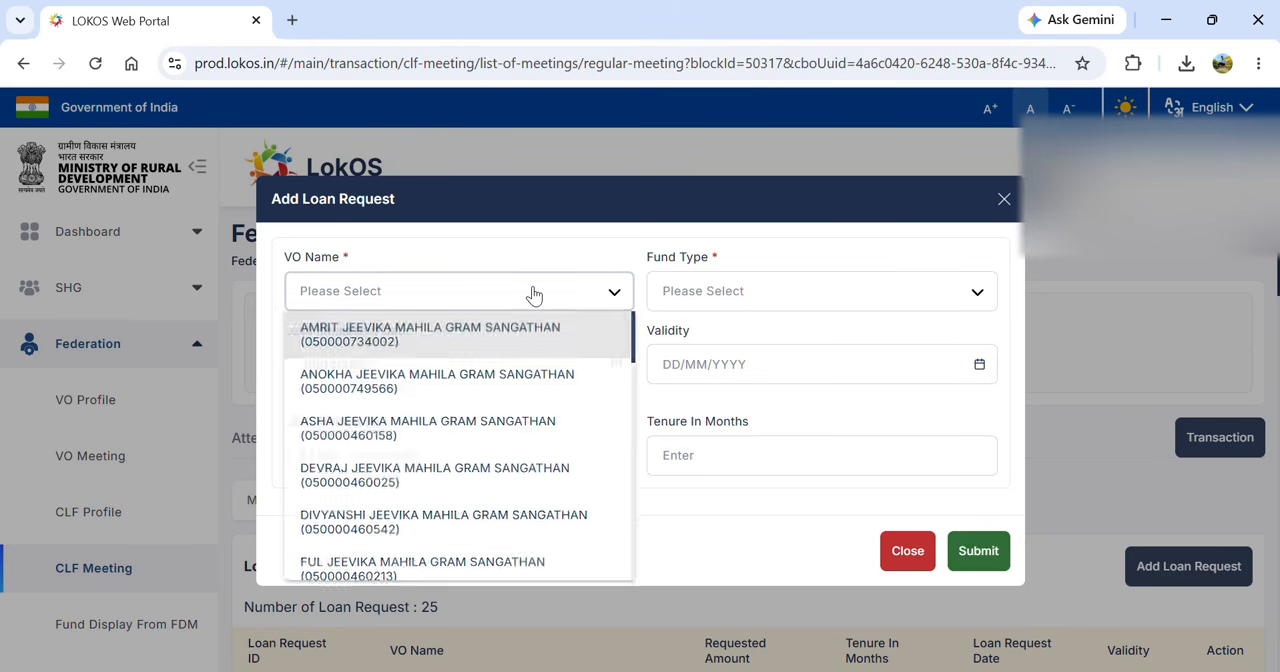
key(Return)
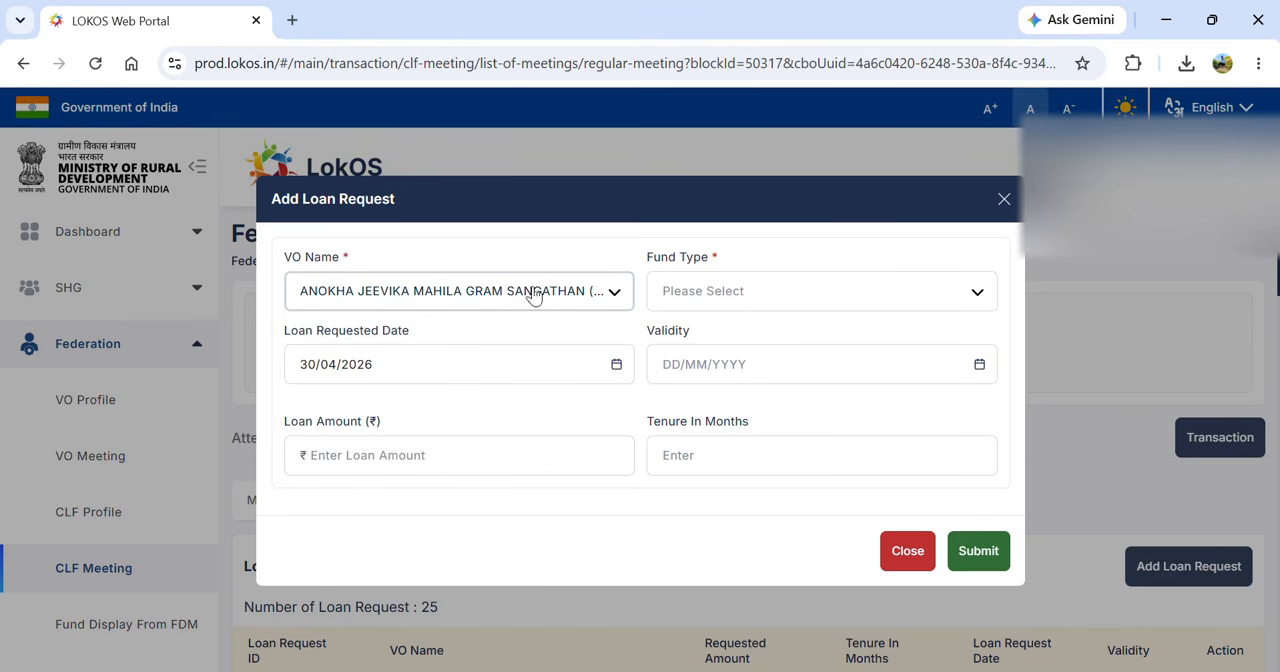
click(773, 292)
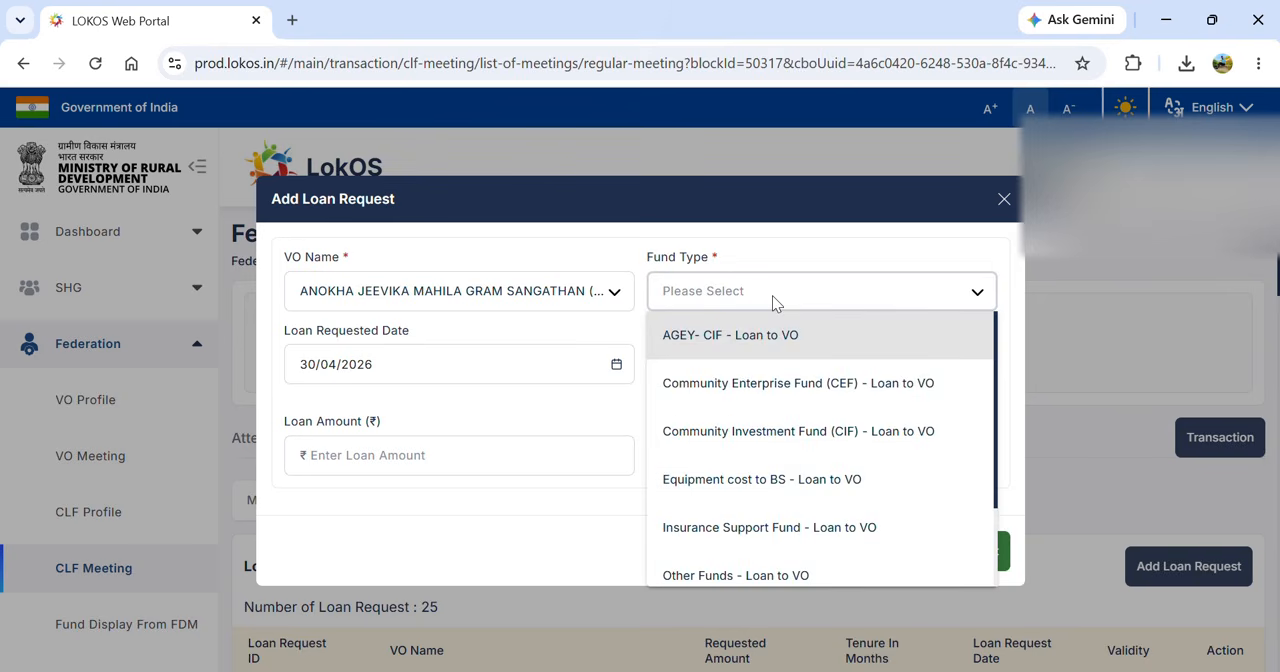
key(Down)
key(Down)
key(Down)
key(Down)
key(Down)
key(Down)
key(Down)
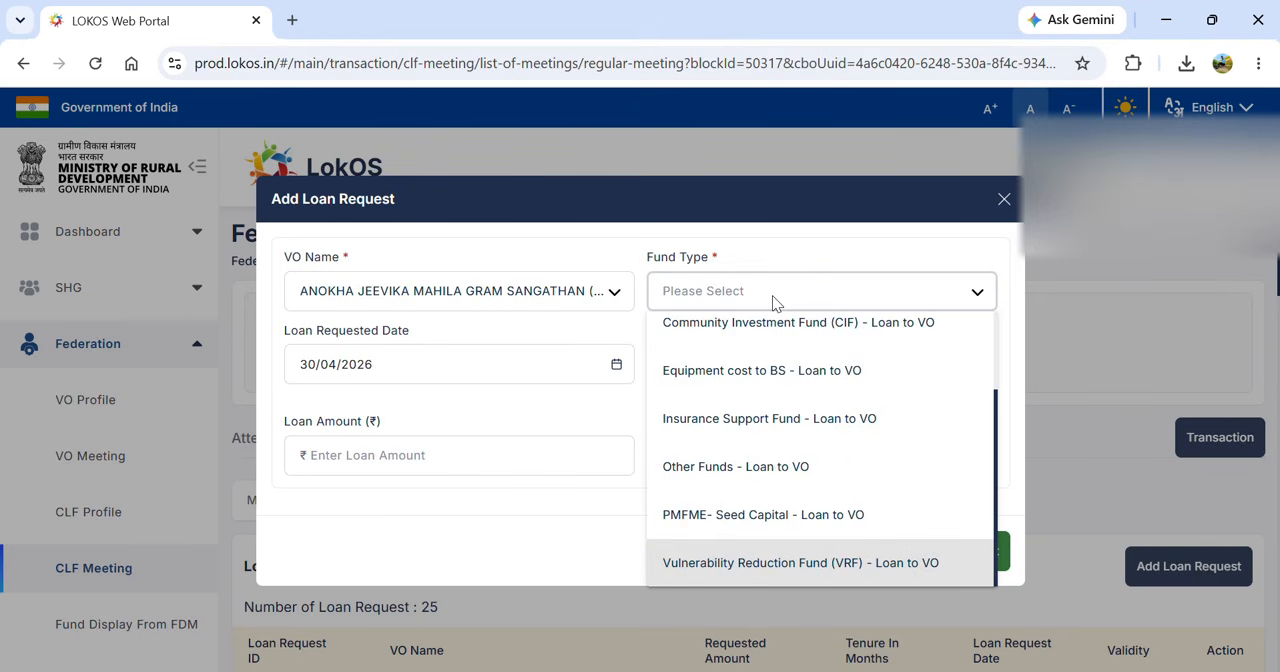
key(Return)
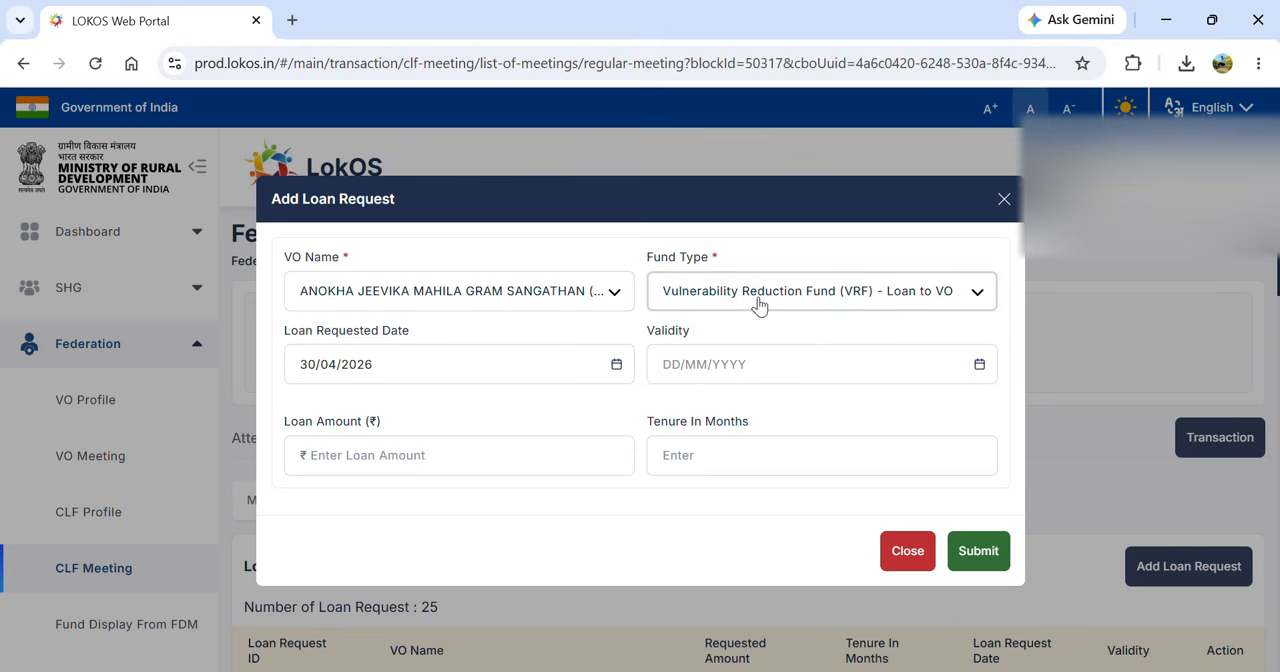
- Set the loan request's validity to 13/07/2026, the amount to ₹1,50,000 and the tenure to 72 months, and submit it
click(979, 366)
click(674, 550)
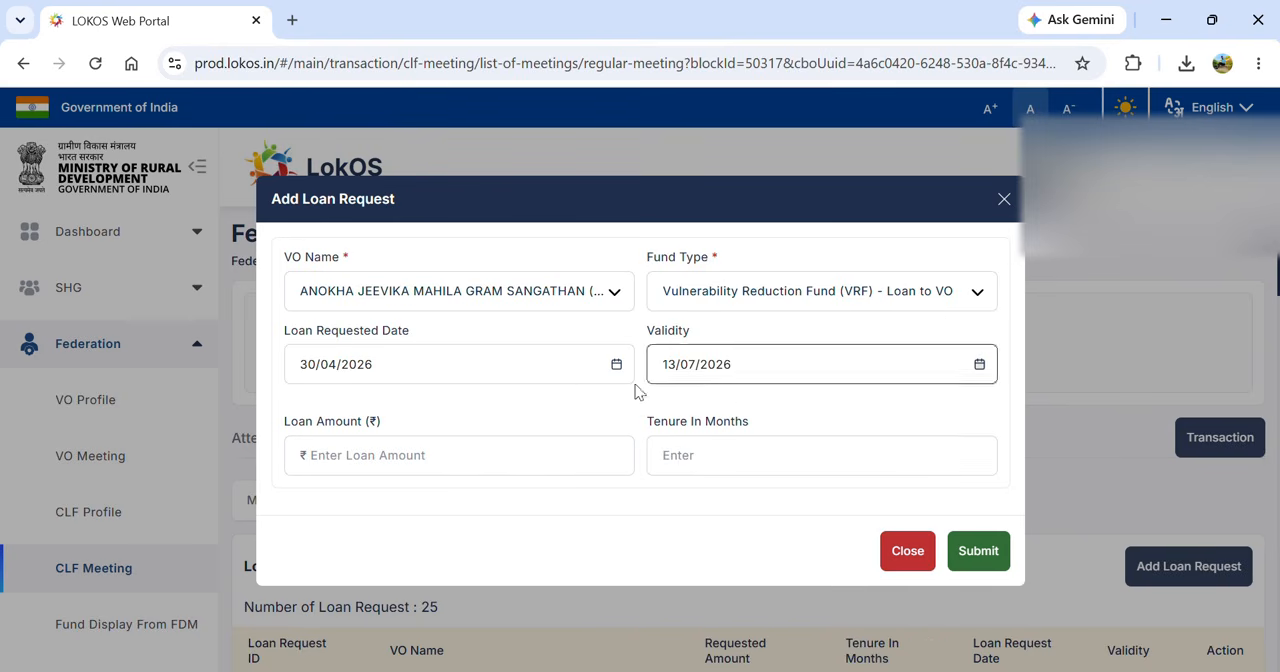
click(527, 456)
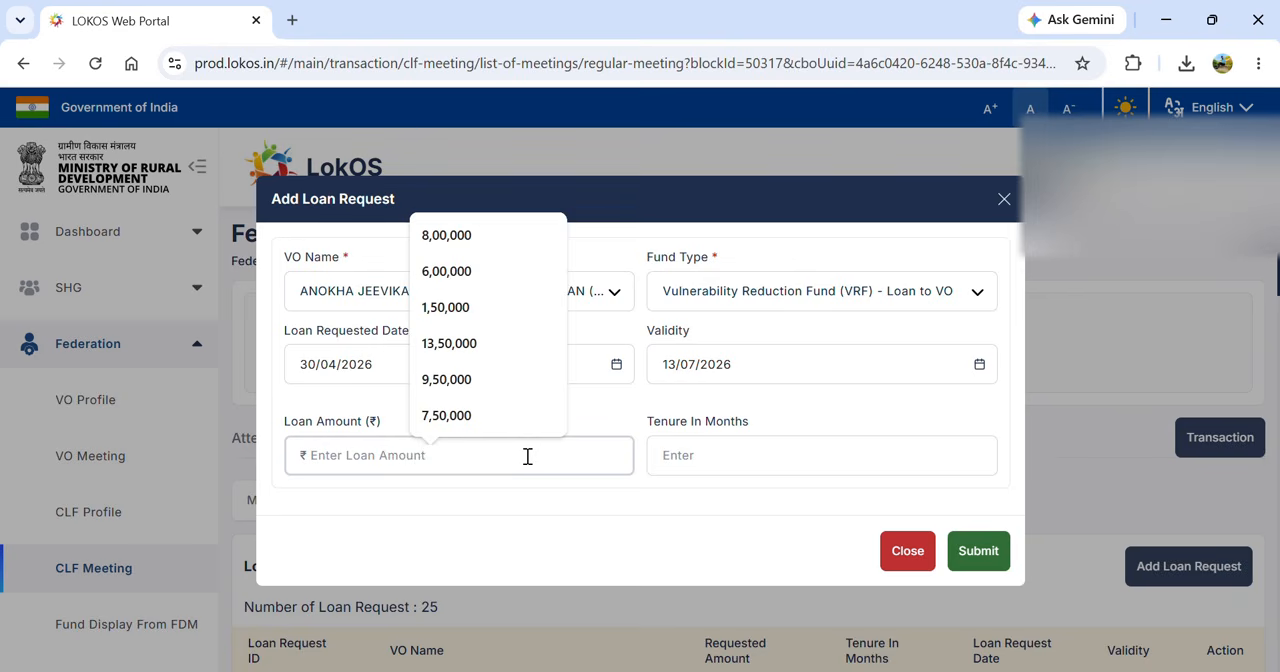
text(150)
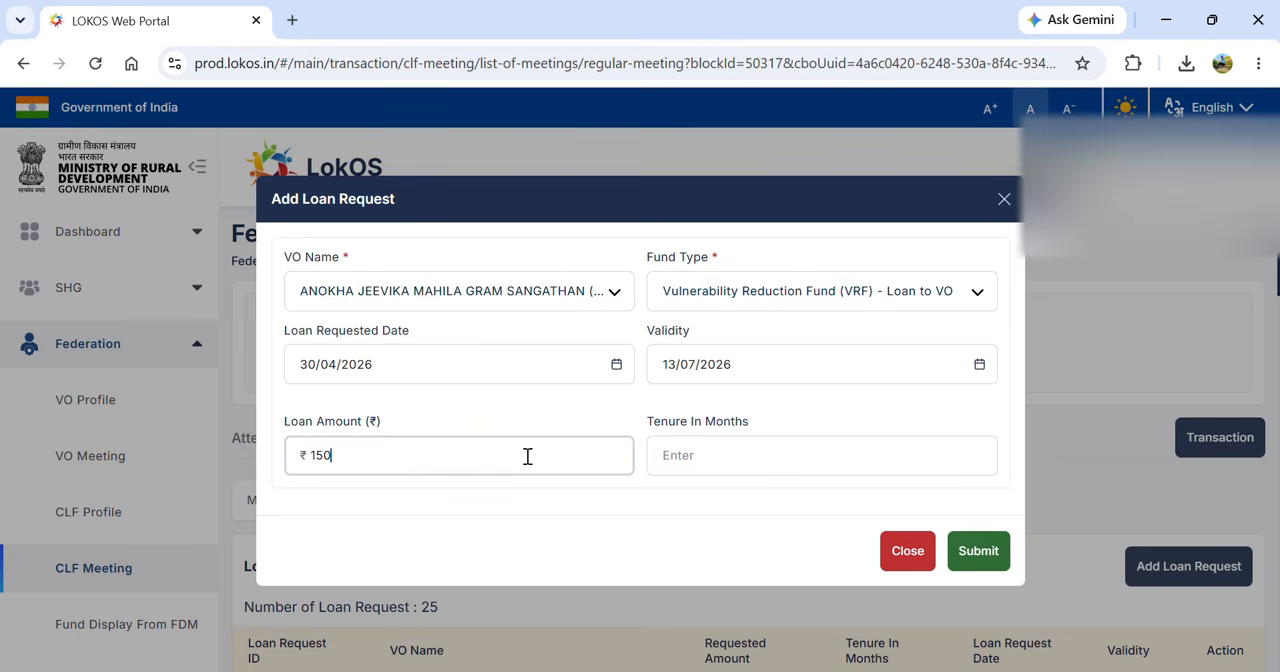
click(719, 447)
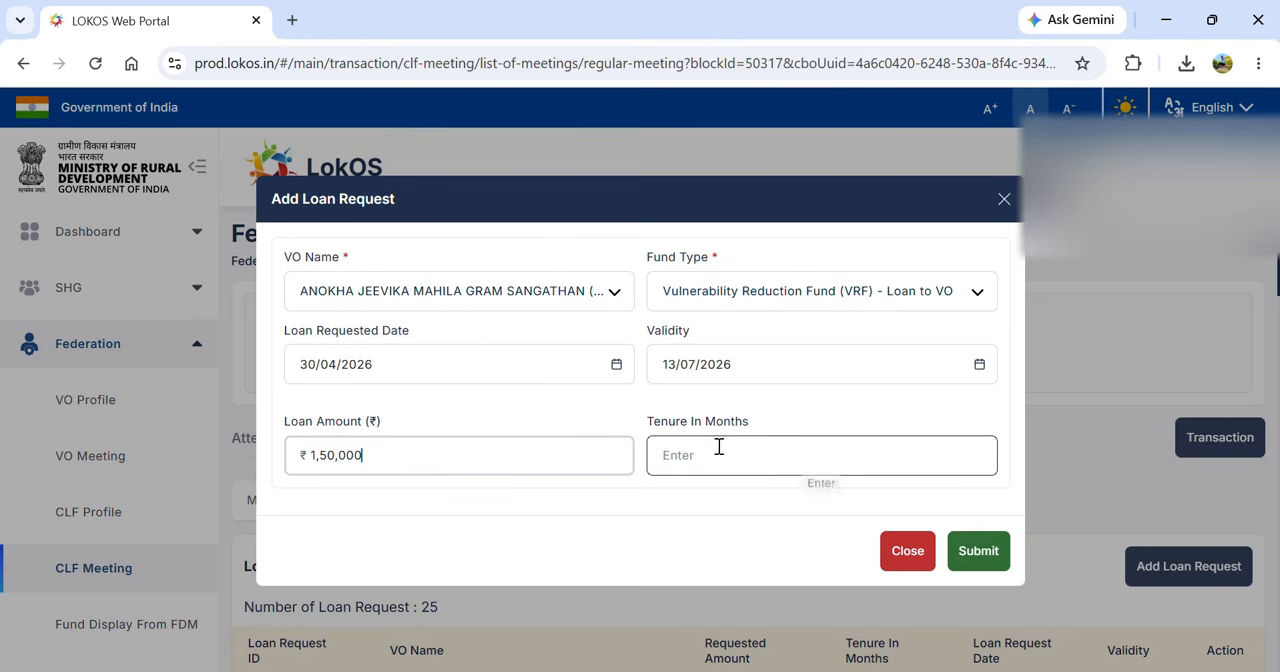
text(72)
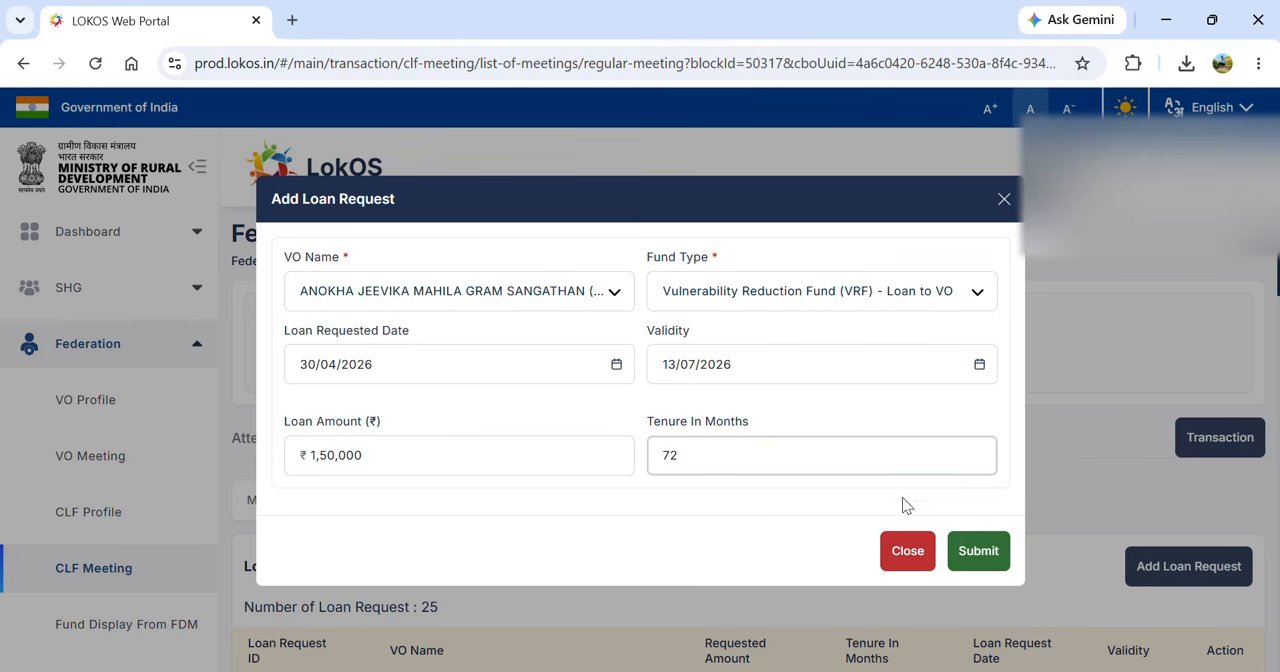
click(965, 551)
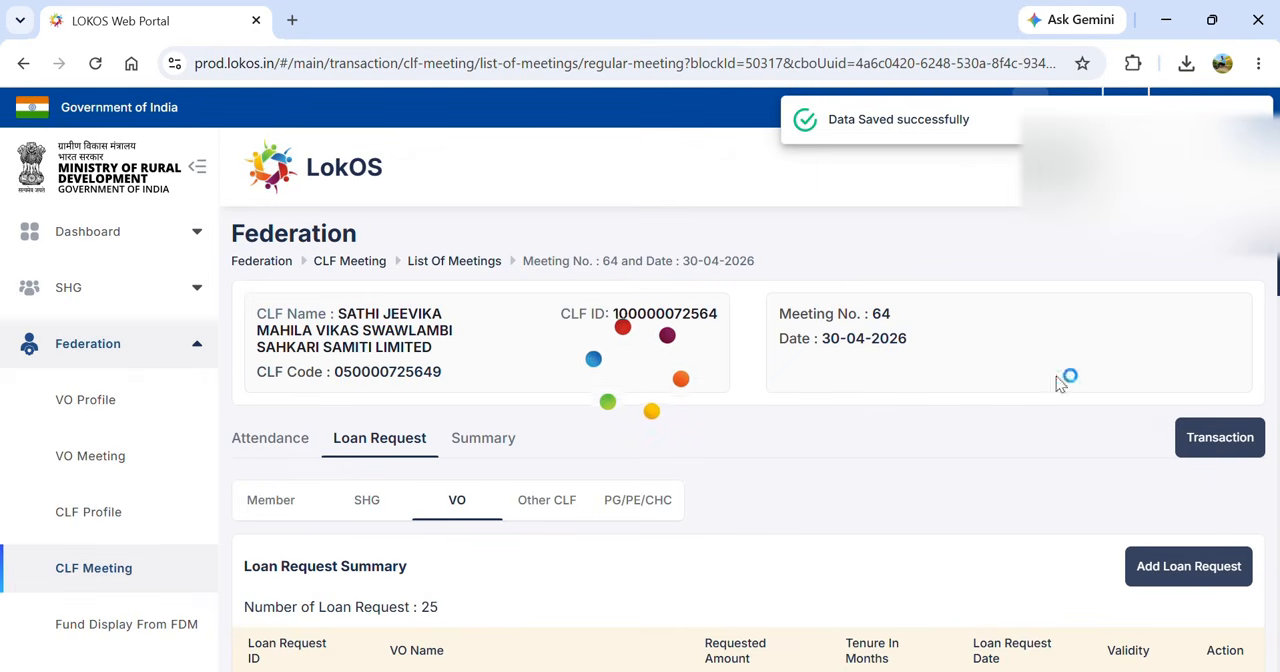
- Open a new loan disbursement in the meeting's payments, with VO as payee type and Anokha Jeevika Mahila Gram Sangathan as the VO
click(1228, 445)
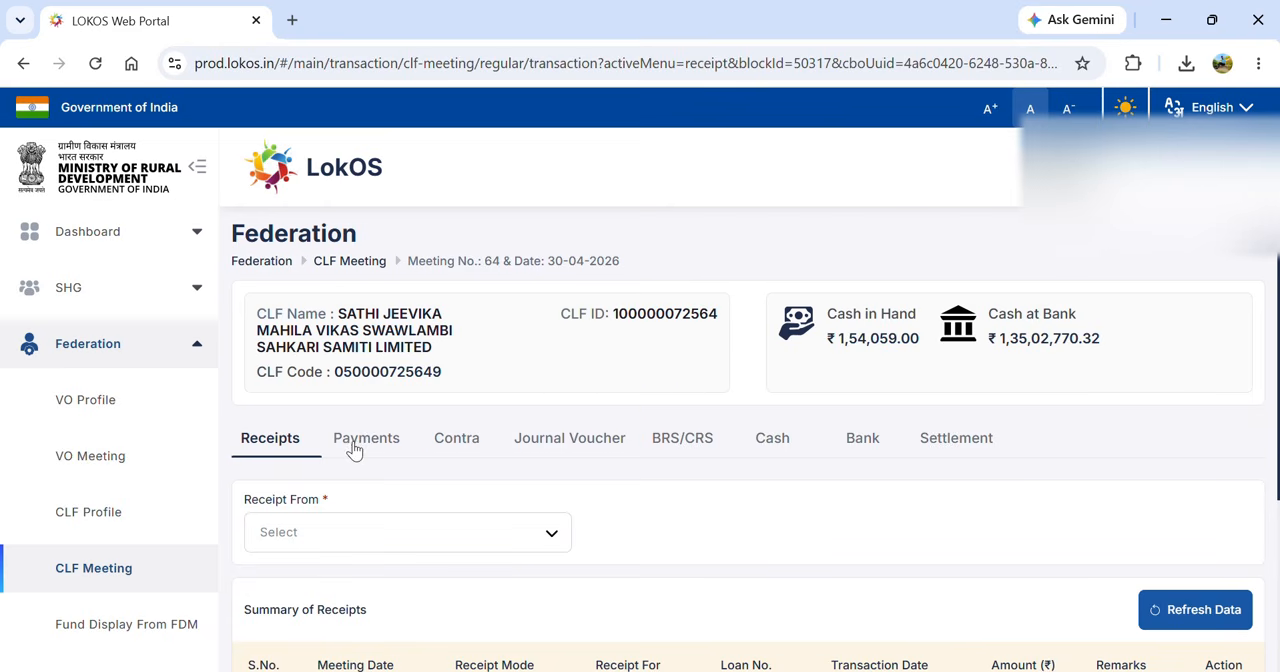
click(353, 441)
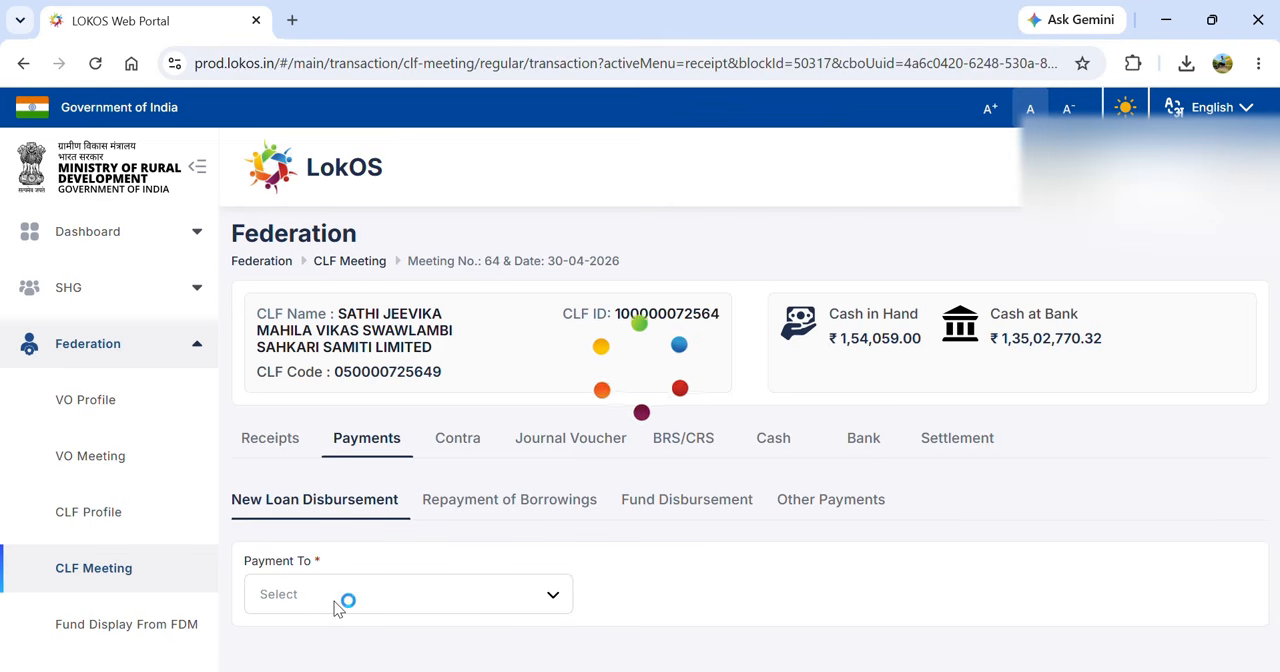
click(409, 592)
key(Down)
key(Down)
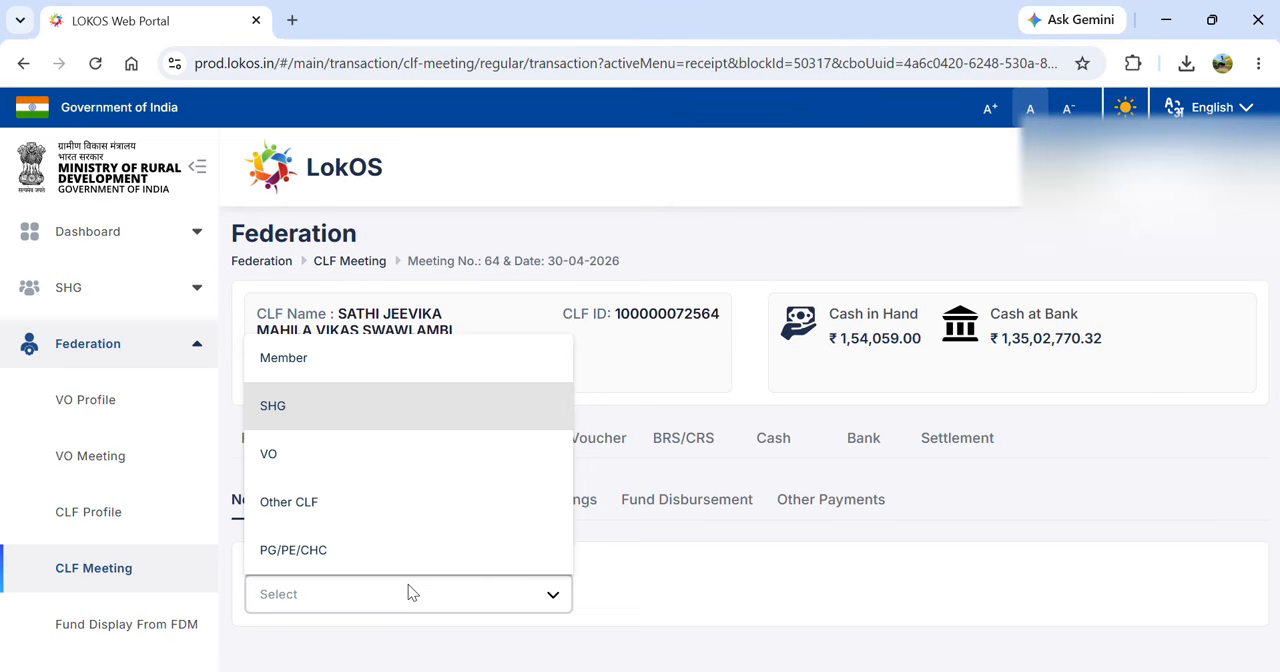
key(Return)
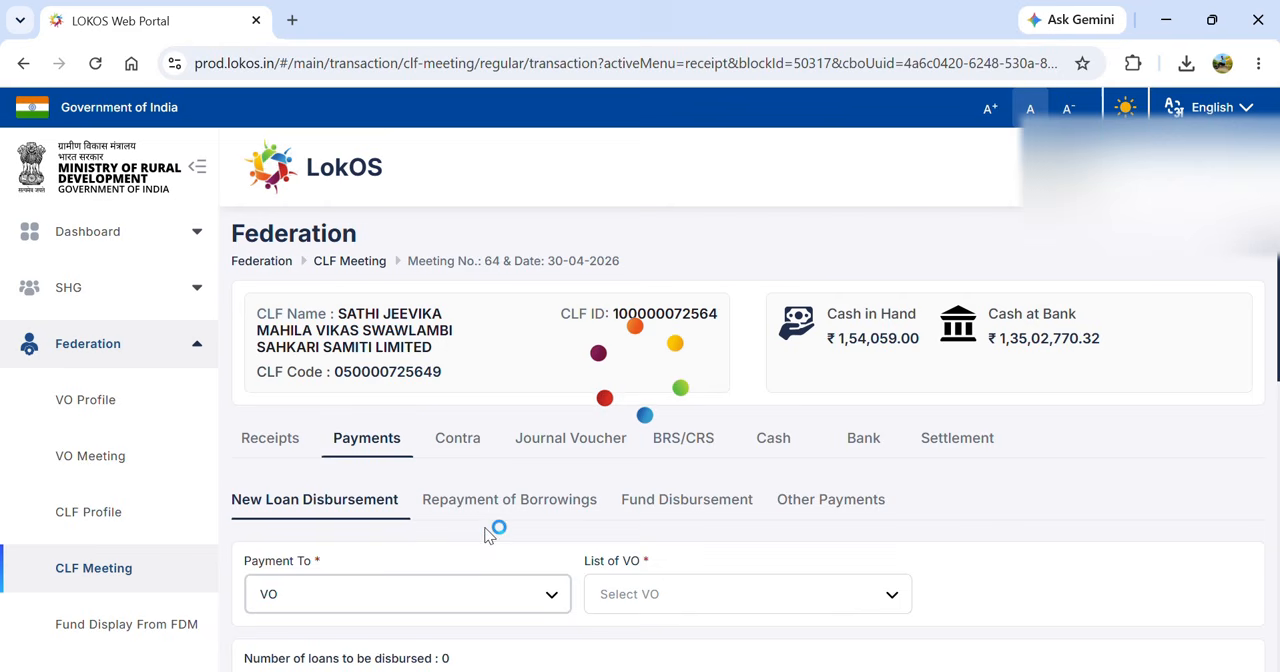
click(645, 592)
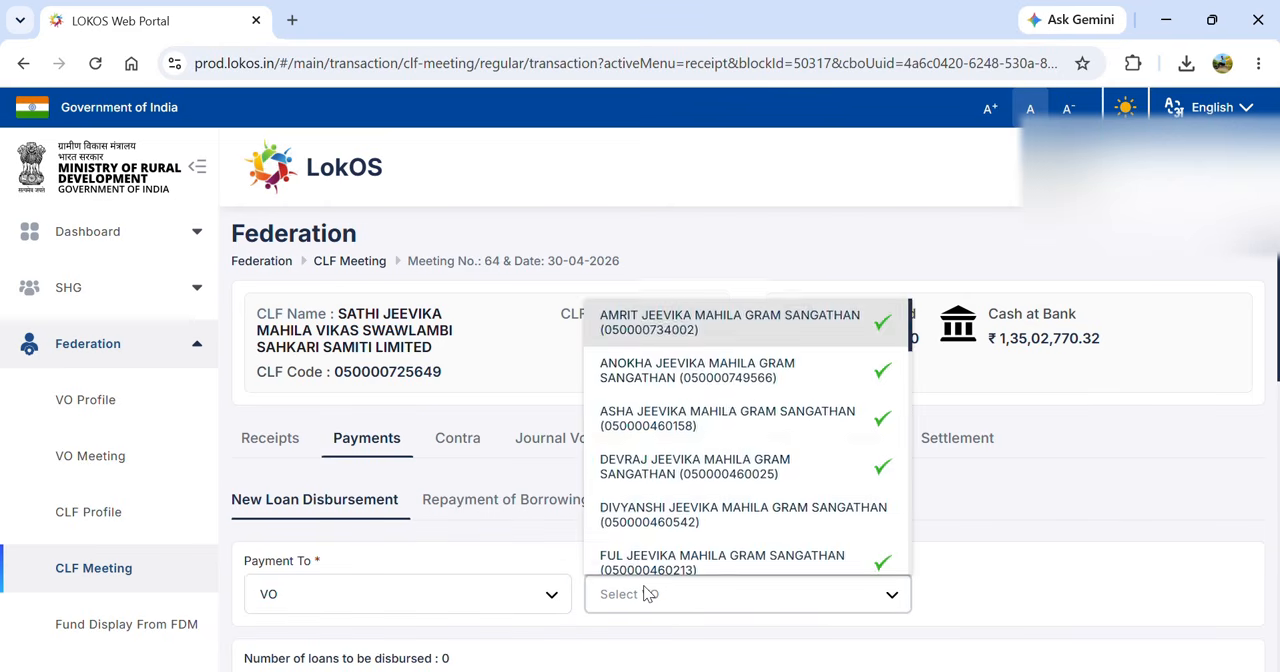
key(Down)
key(Return)
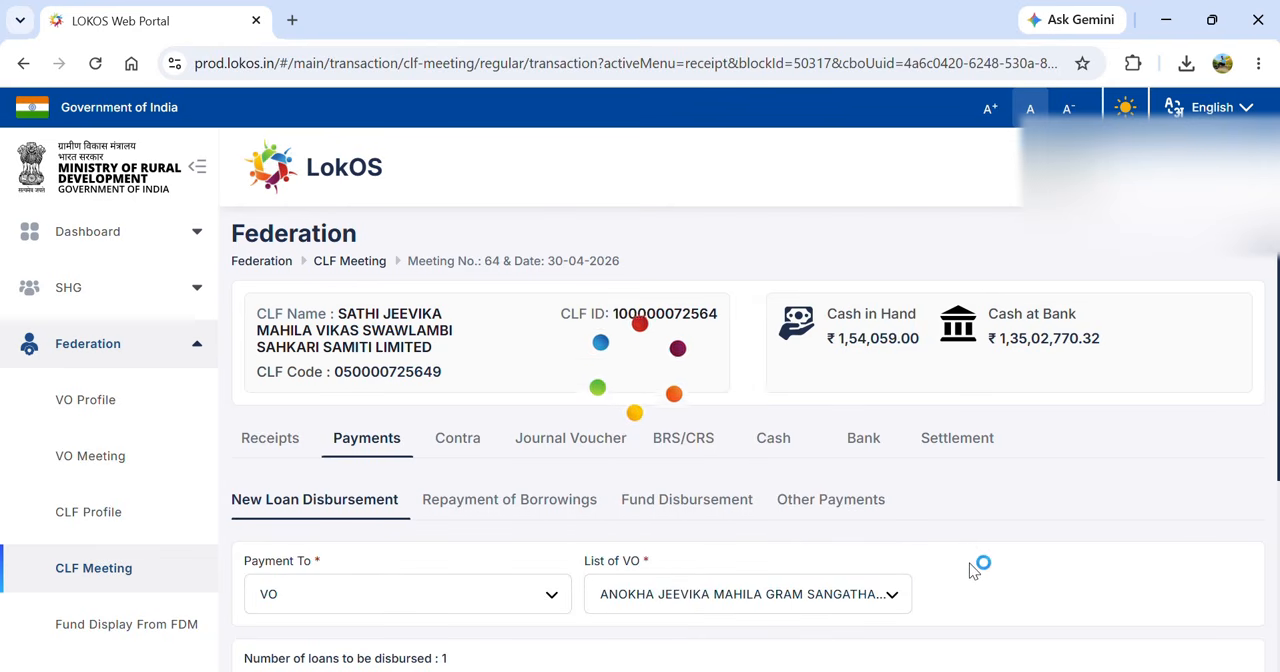
- Start the disbursement of the VO's pending VRF loan and generate its repayment schedule
scroll(891, 563, down, 3)
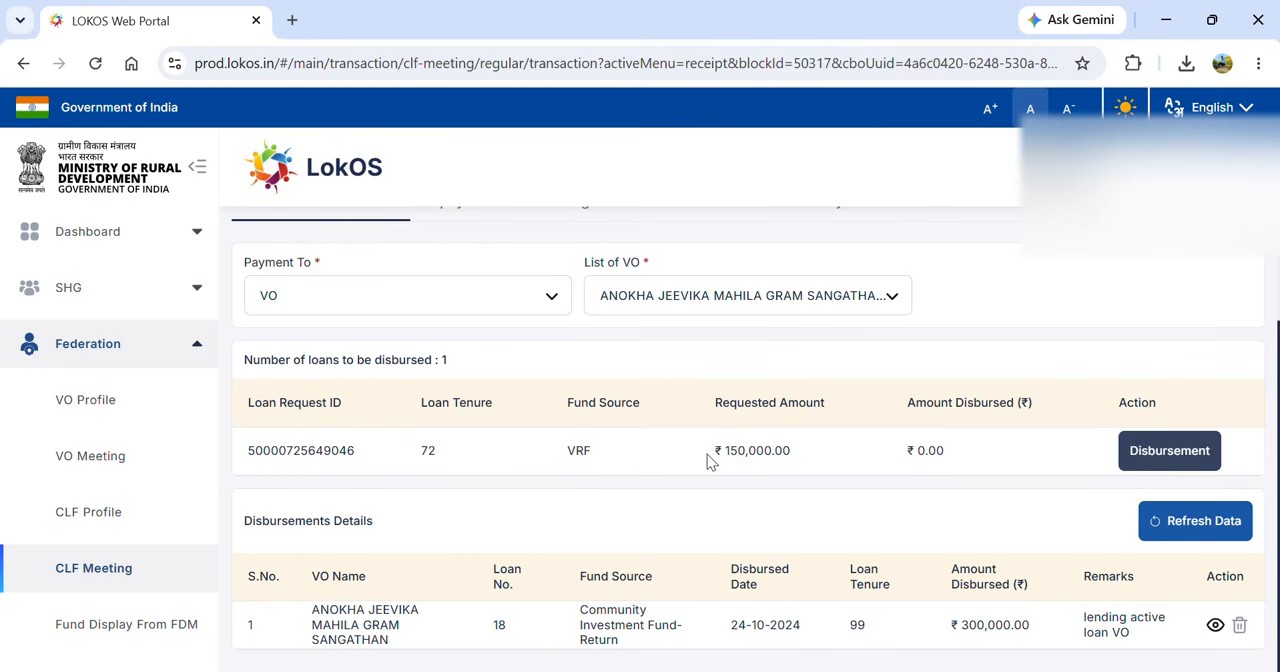
click(1163, 450)
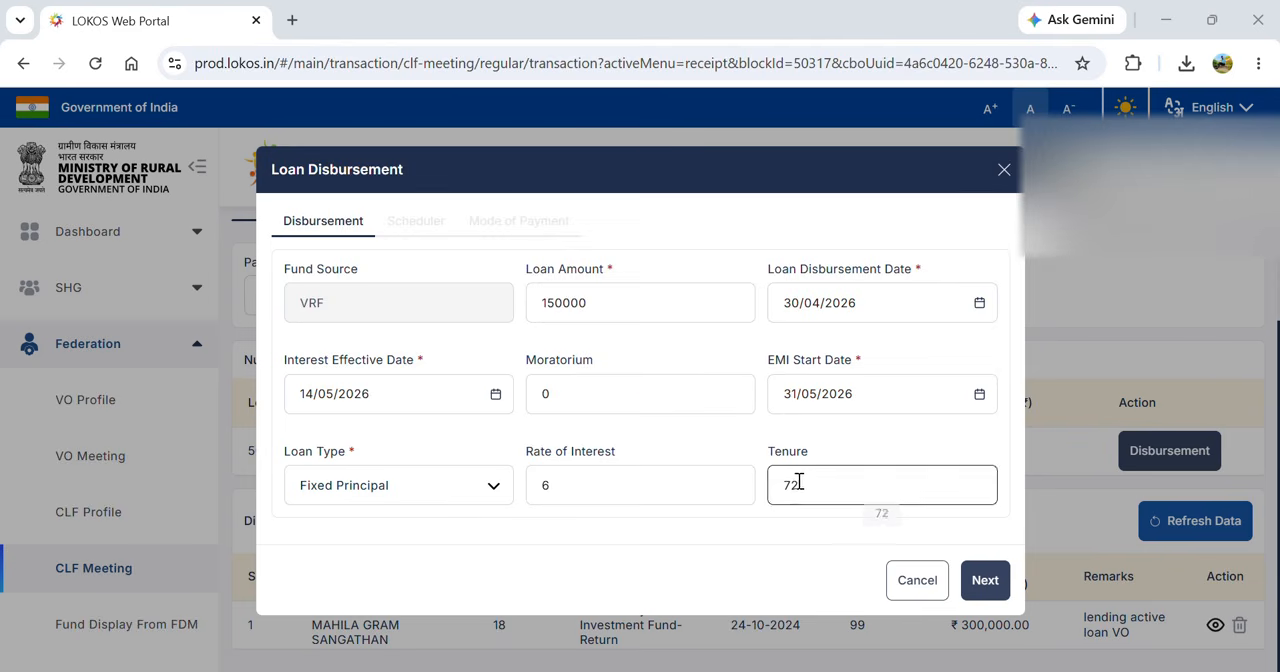
click(978, 584)
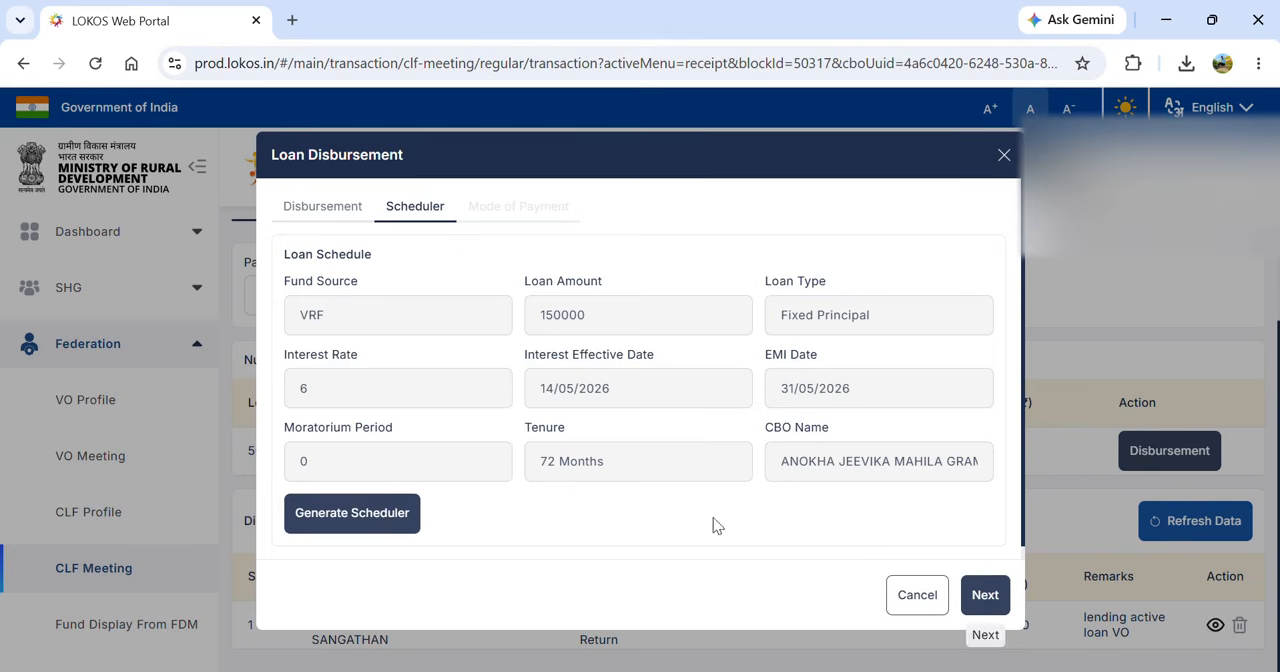
click(343, 512)
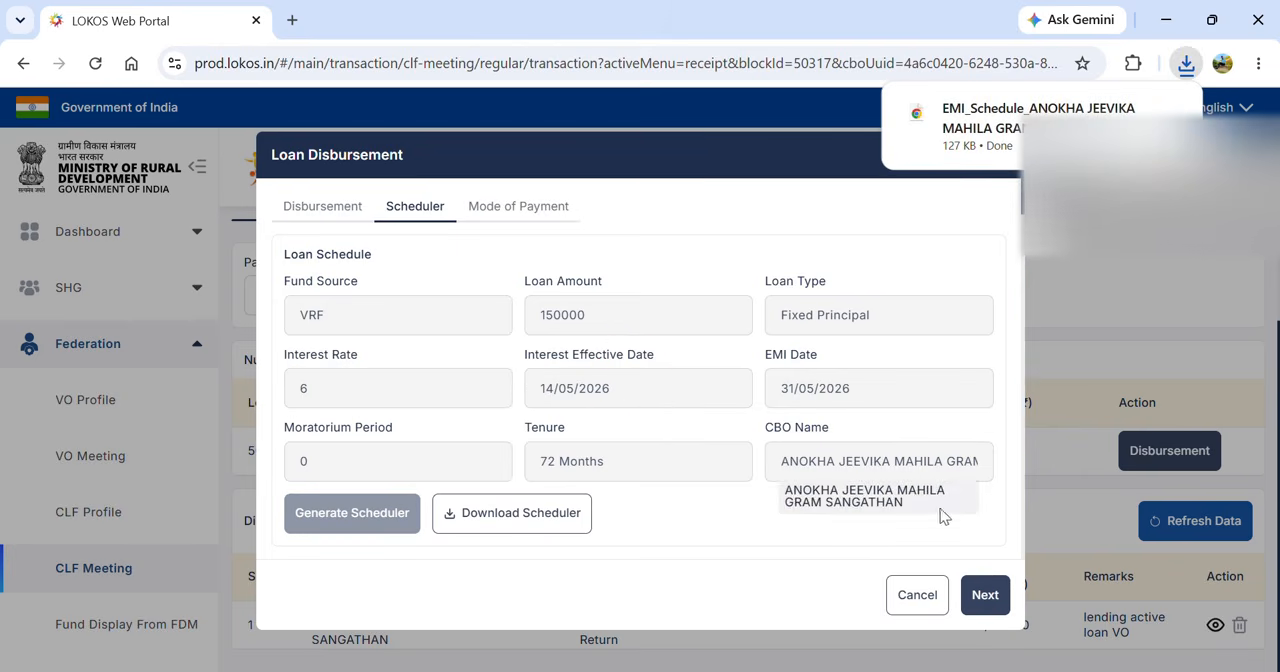
- Pay the VRF loan in cash with 30/04/2026 as the transaction date and save the disbursement
click(984, 595)
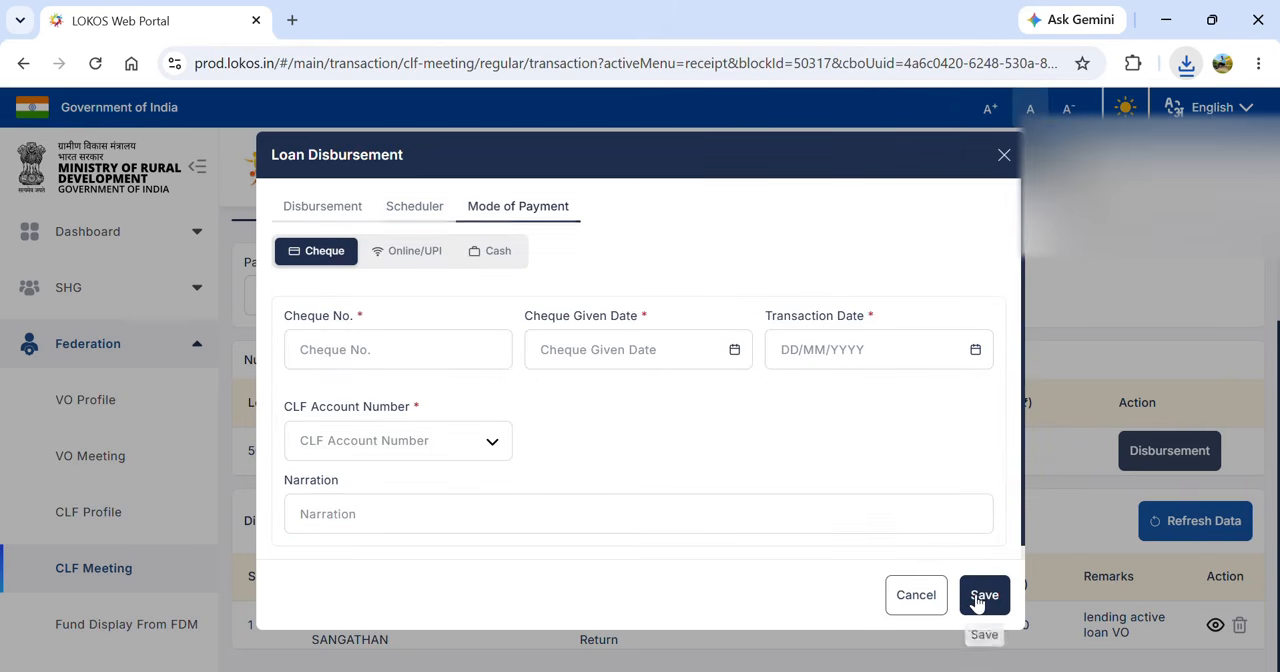
click(493, 253)
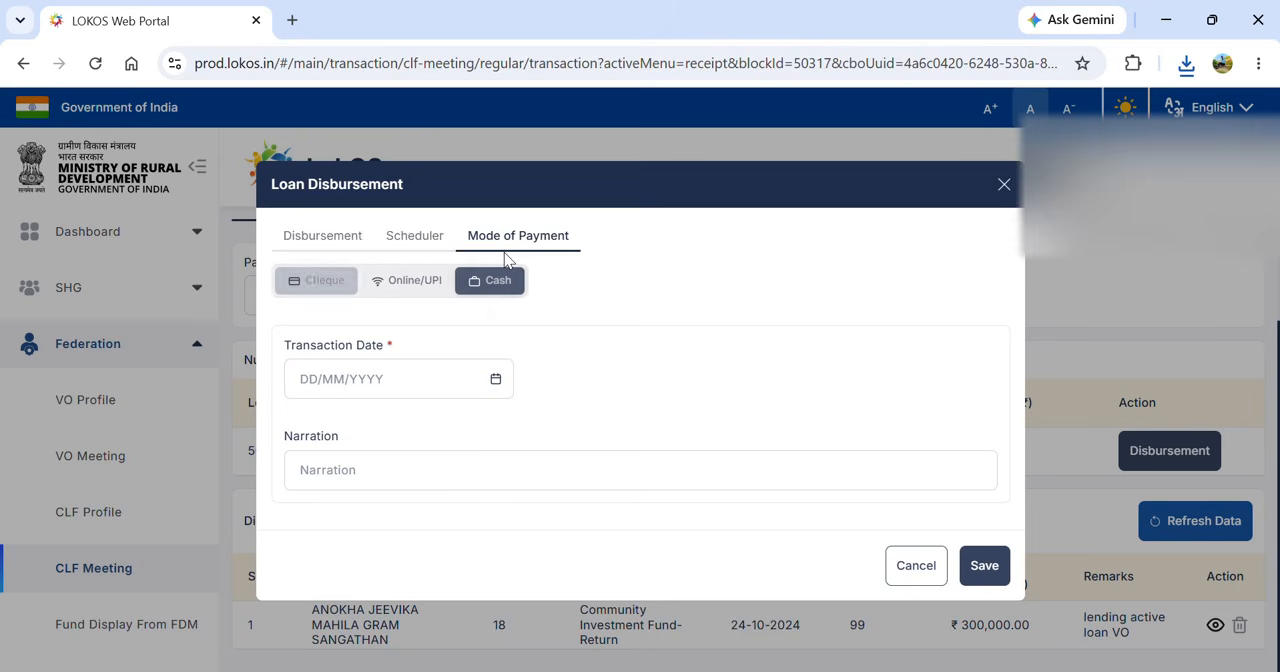
click(496, 381)
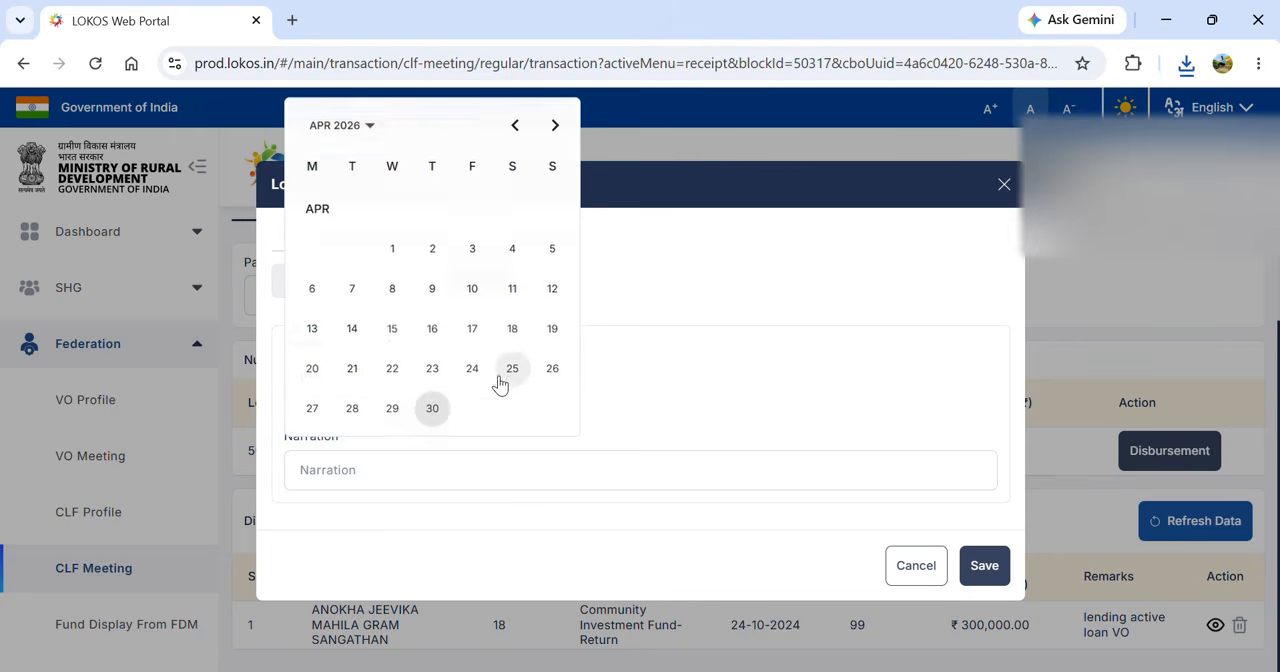
click(431, 409)
click(975, 570)
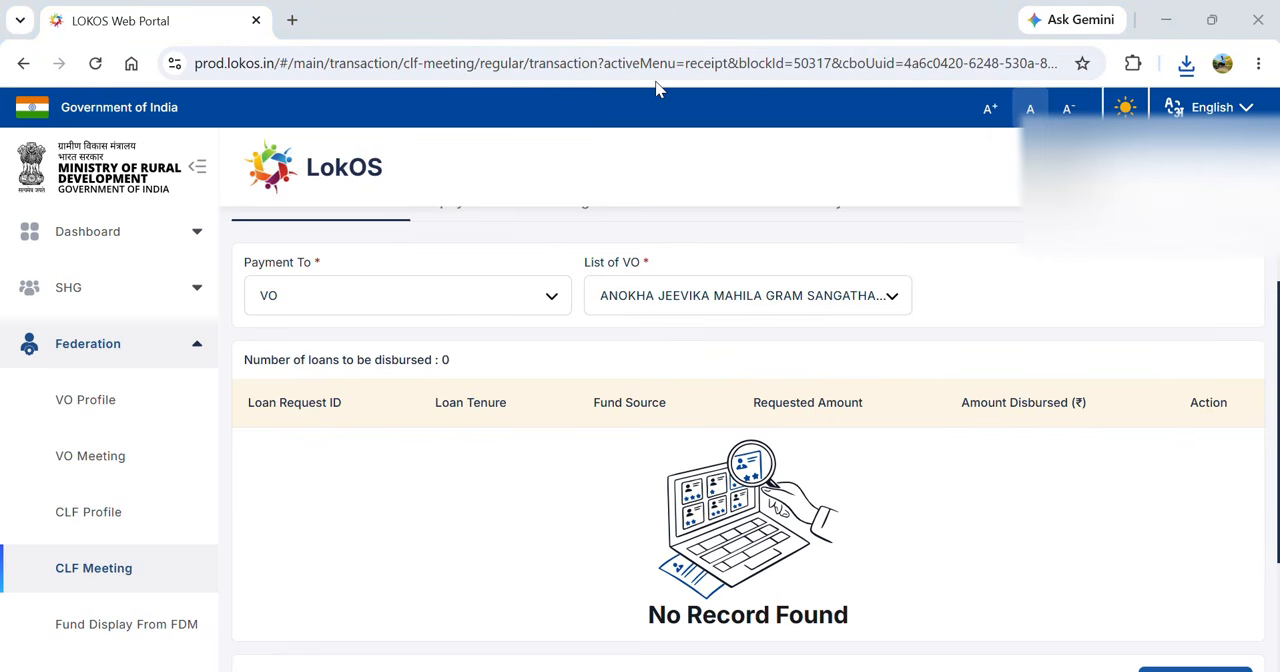
- Enter a contra withdrawal of ₹10000 from the CLF's CBI bank account
scroll(1043, 292, up, 3)
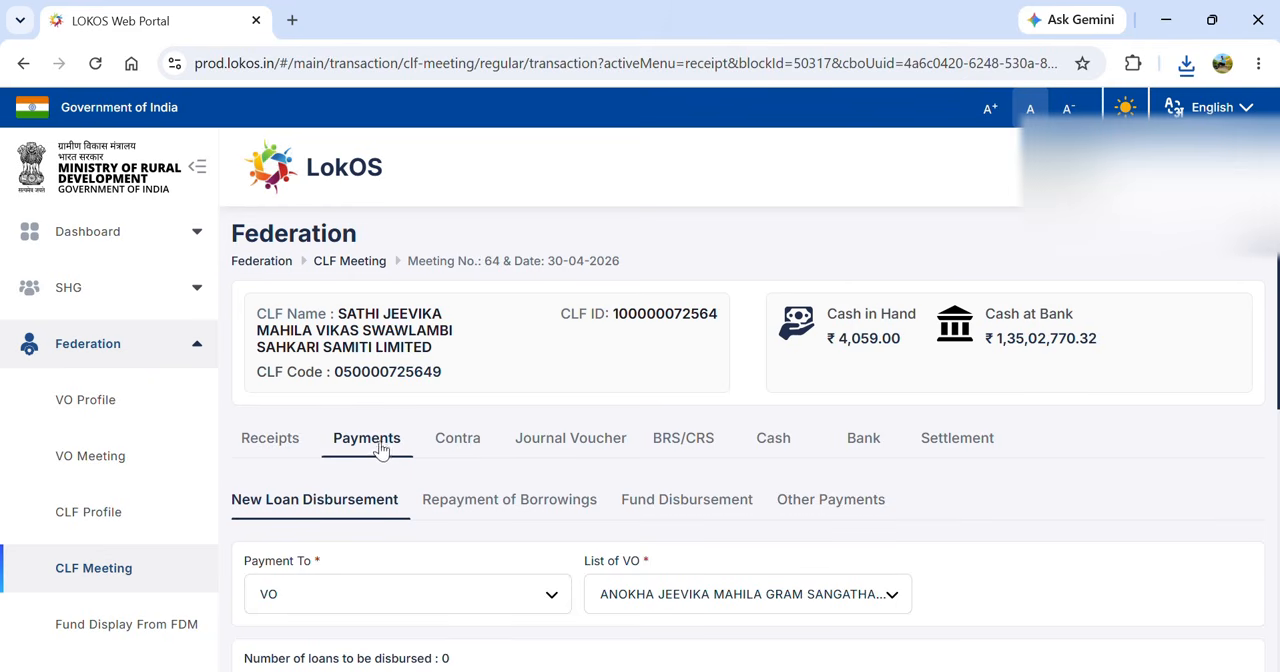
click(453, 444)
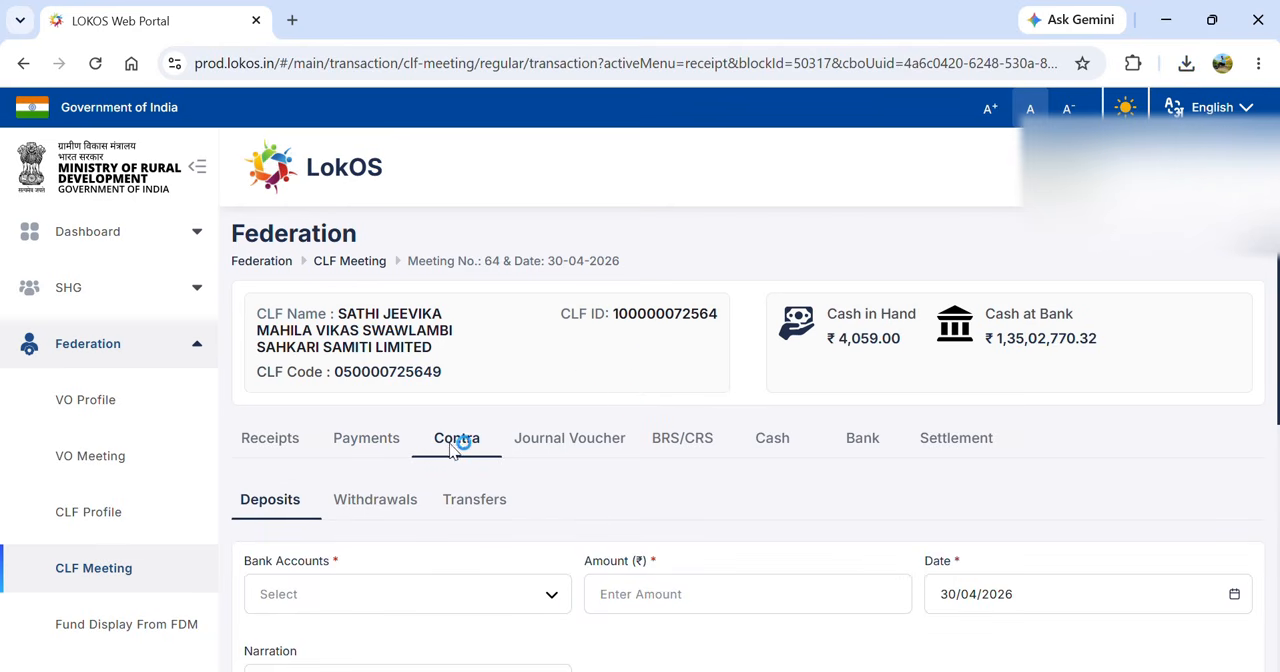
click(381, 505)
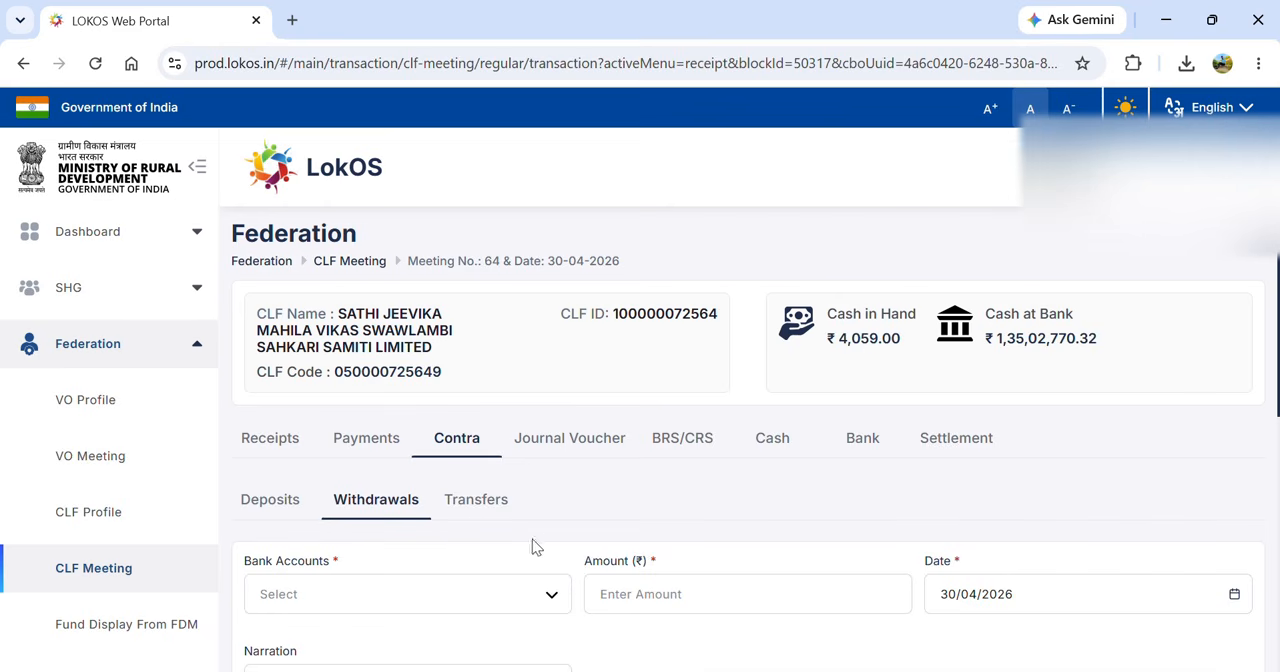
click(441, 593)
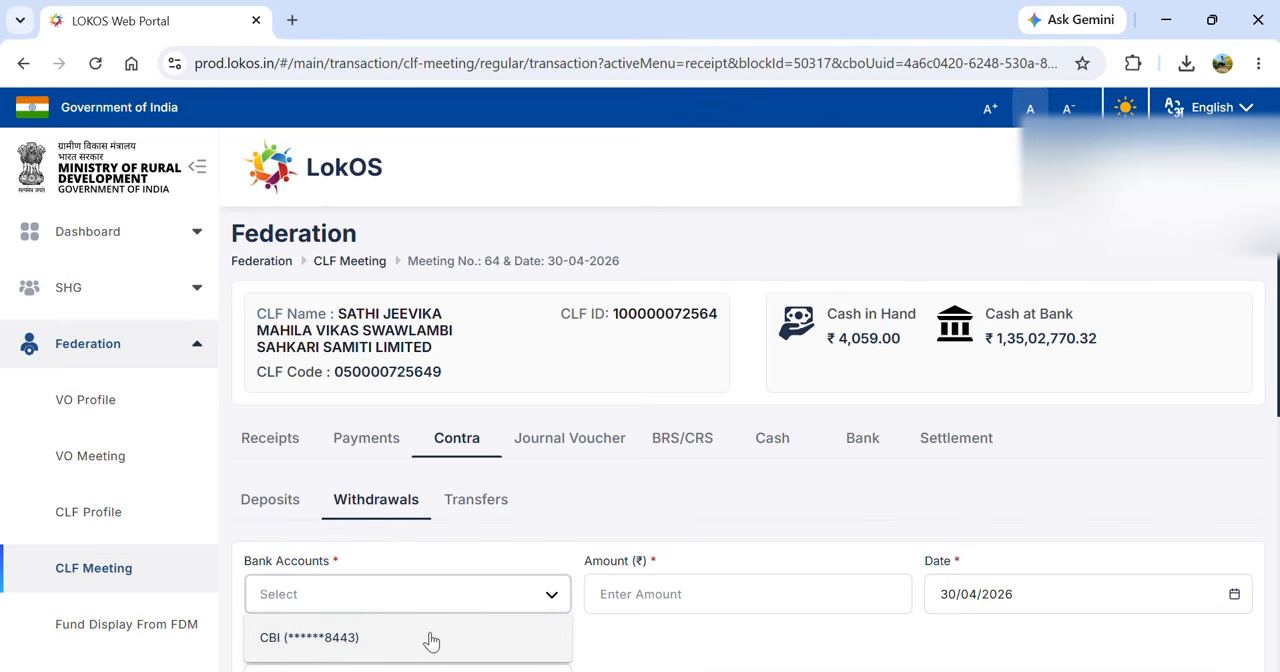
click(429, 639)
click(620, 593)
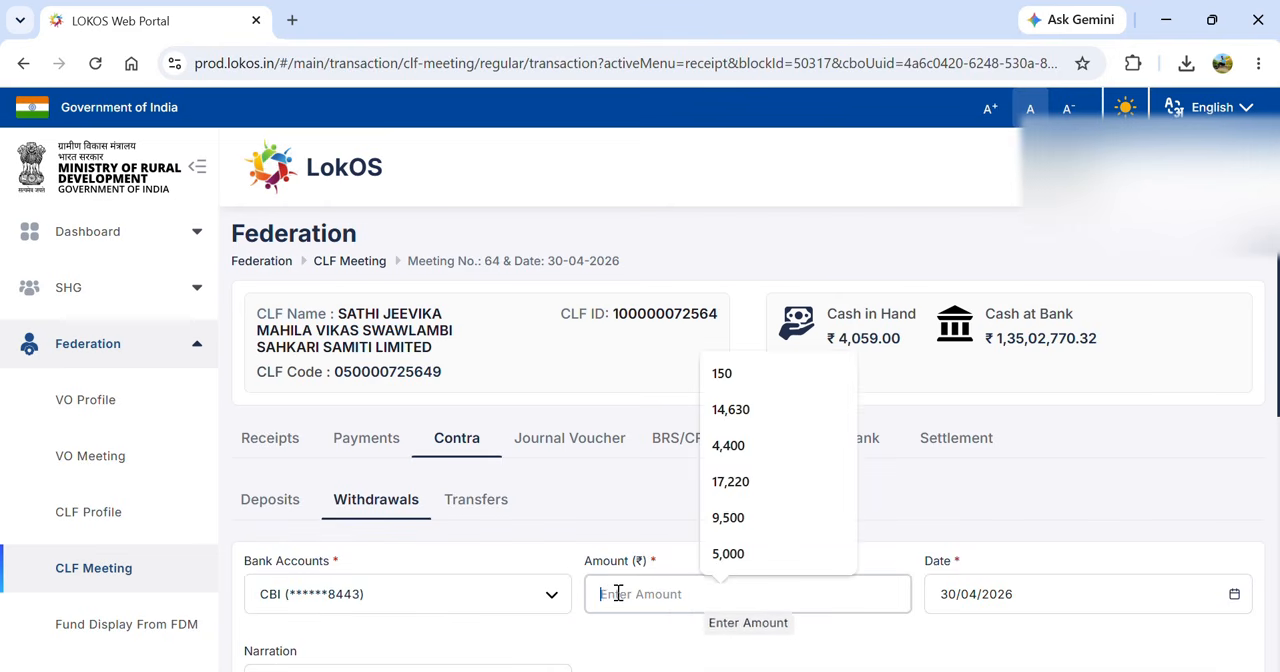
text(10000)
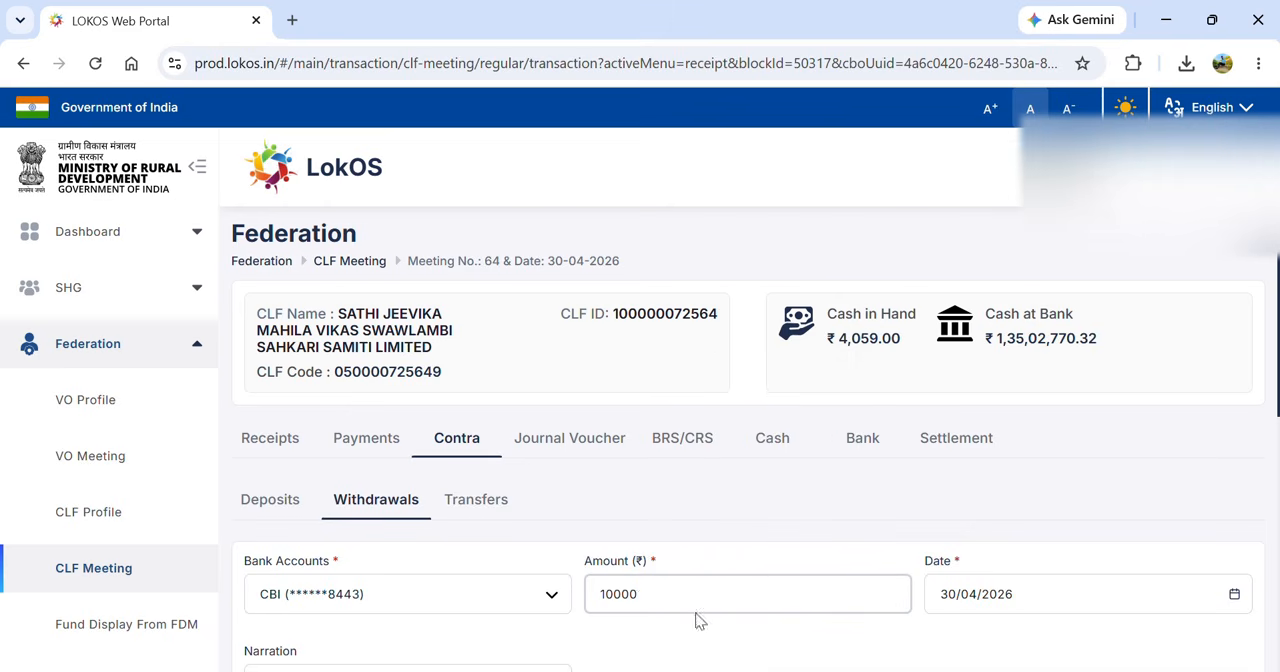
- Add the narration "Cash Withdraw" and submit the bank withdrawal
click(863, 634)
scroll(865, 640, down, 1)
scroll(865, 640, down, 3)
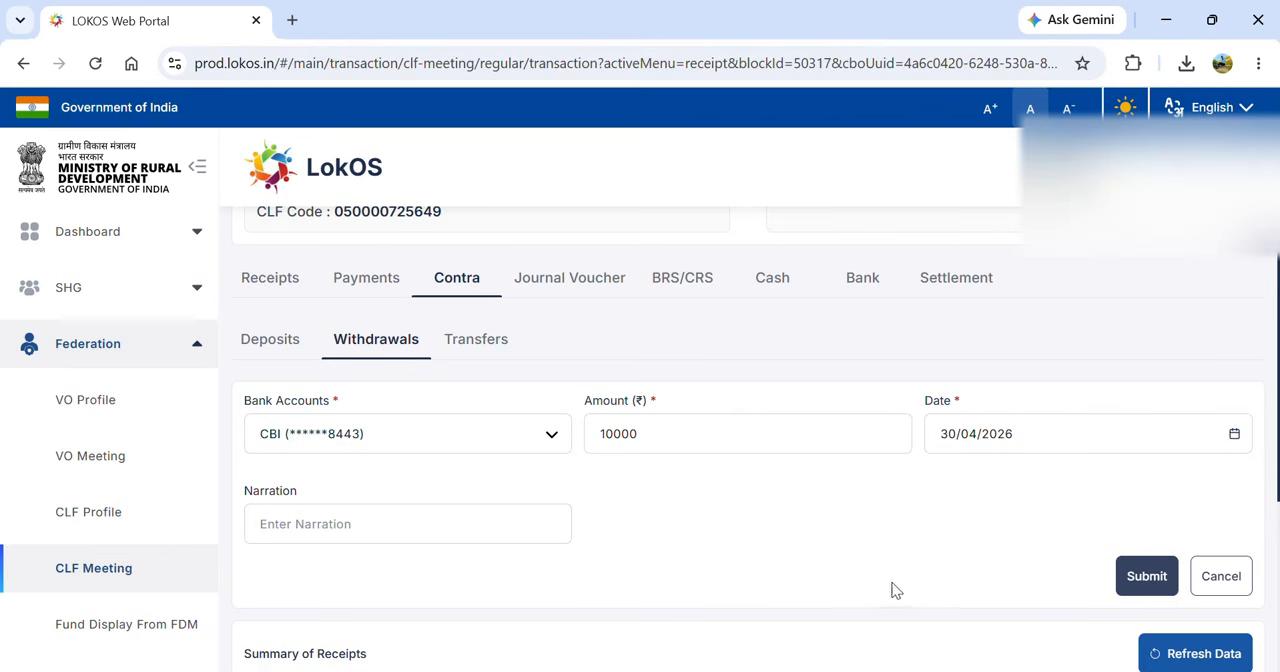
click(471, 525)
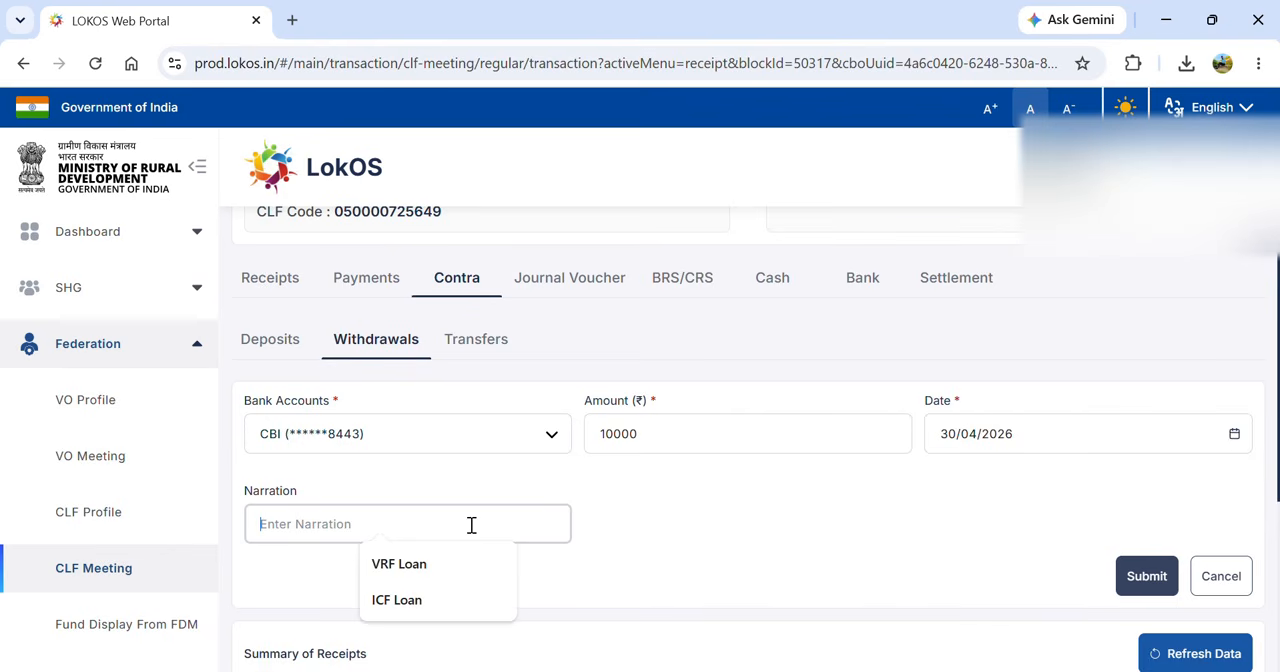
text(Cash Withdraw)
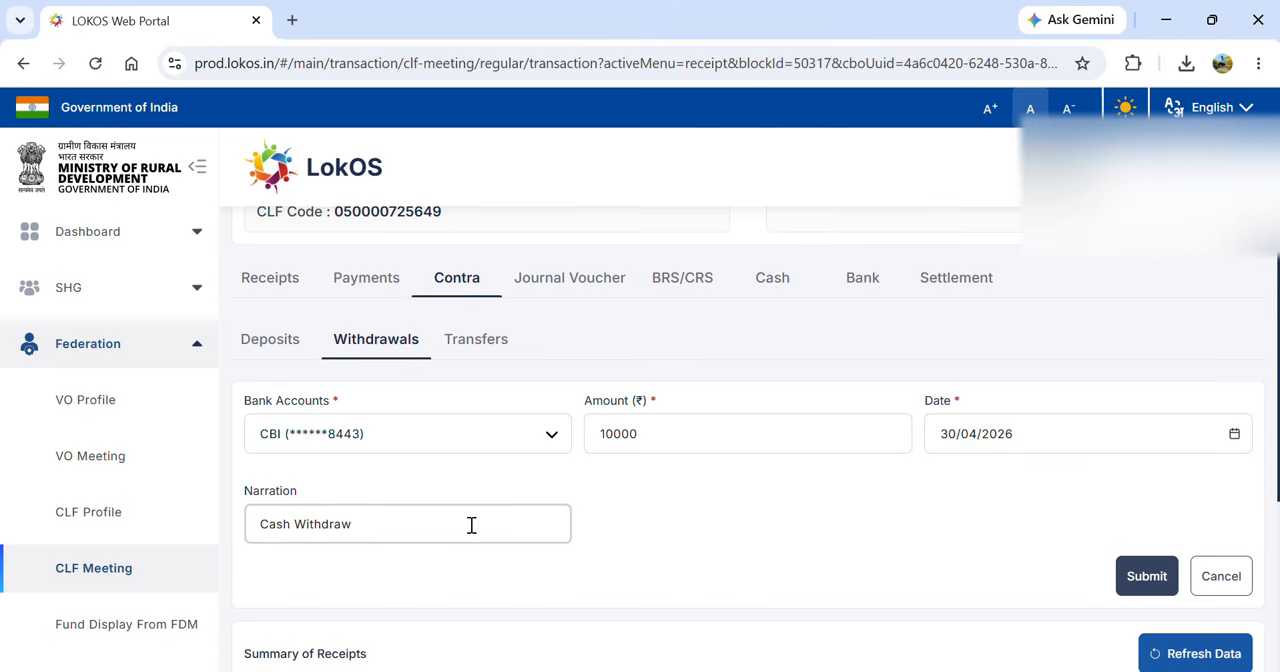
click(1147, 576)
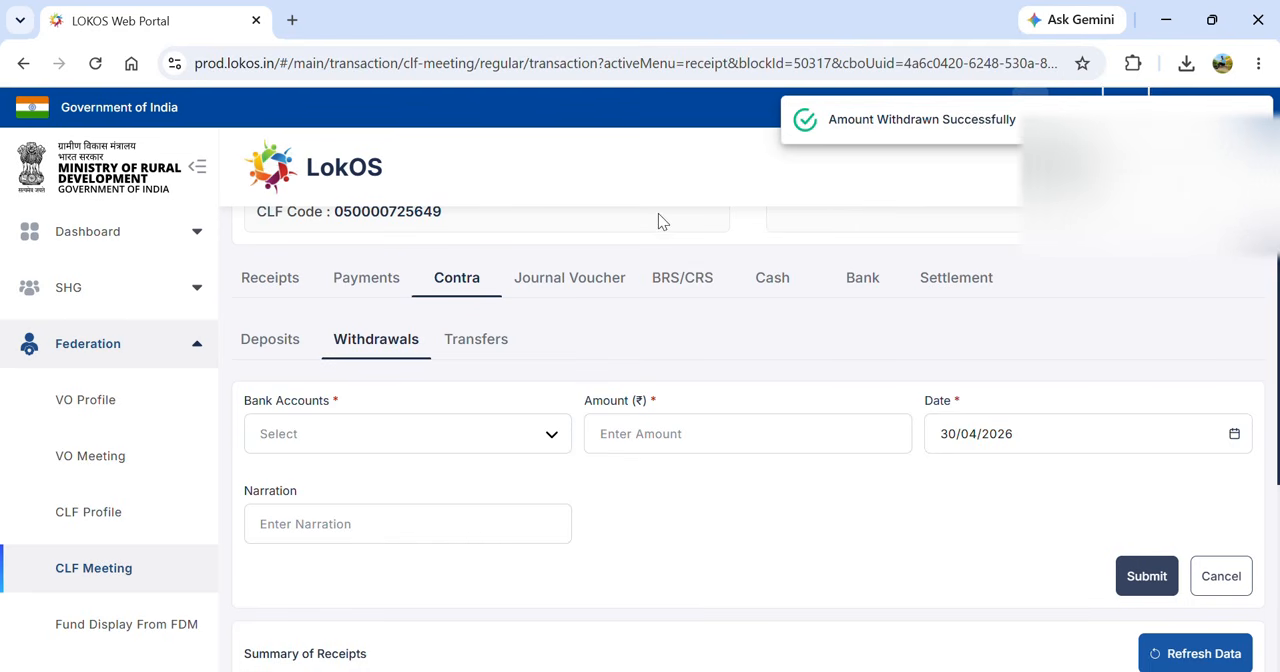
- Close the 30-04-2026 regular meeting from the CLF's list of meetings
scroll(728, 353, up, 3)
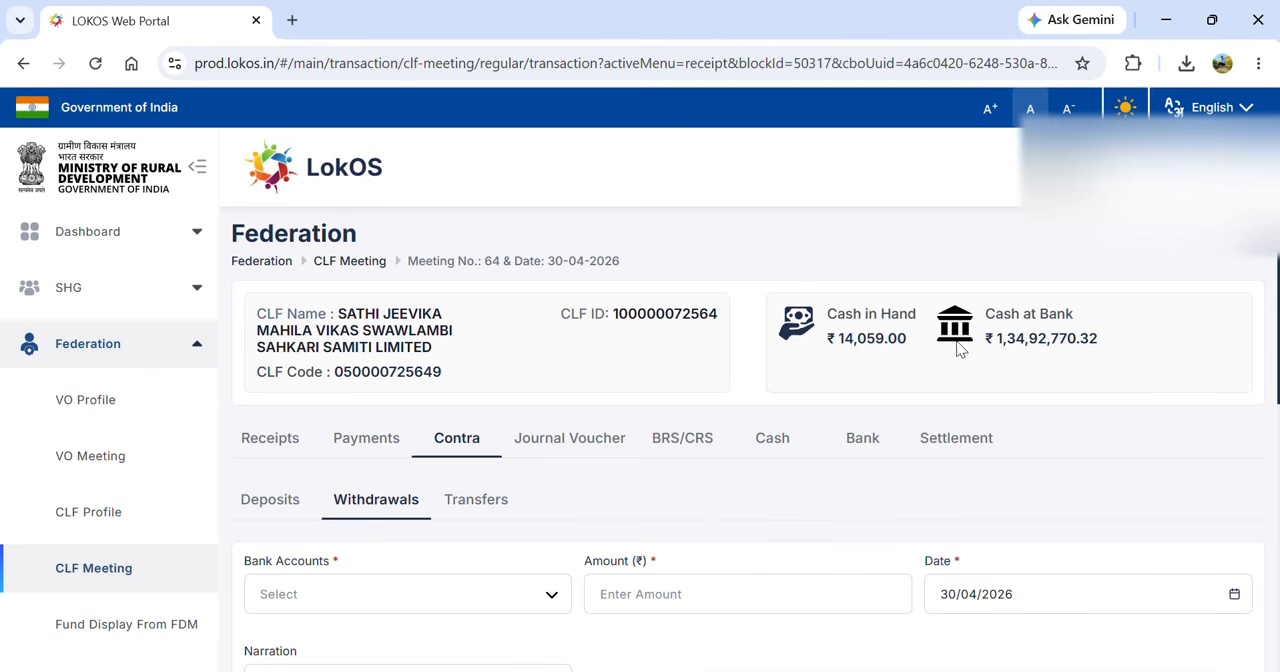
scroll(1085, 443, down, 6)
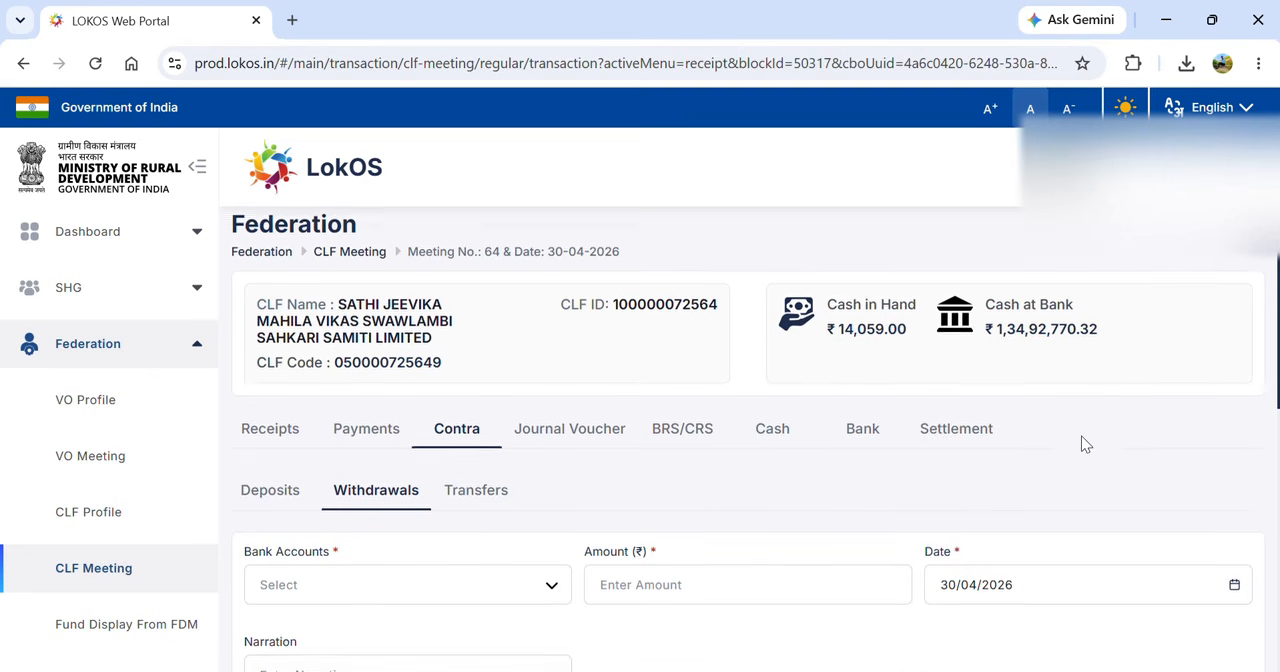
scroll(1083, 440, up, 6)
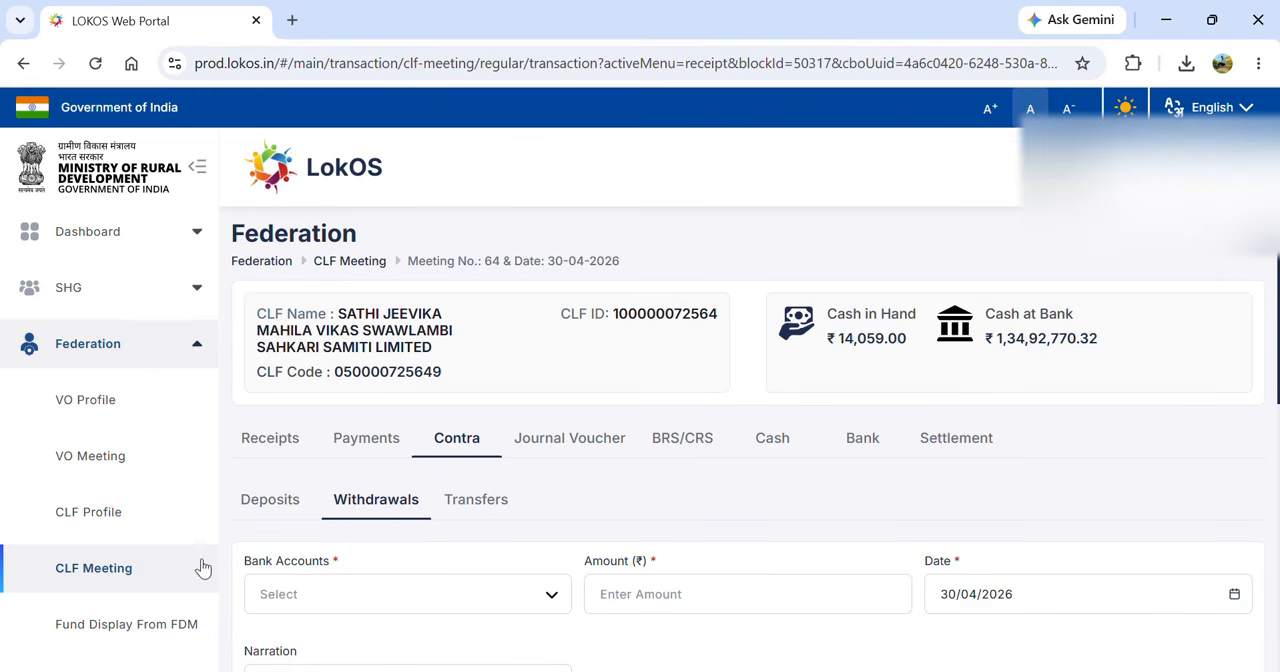
click(89, 578)
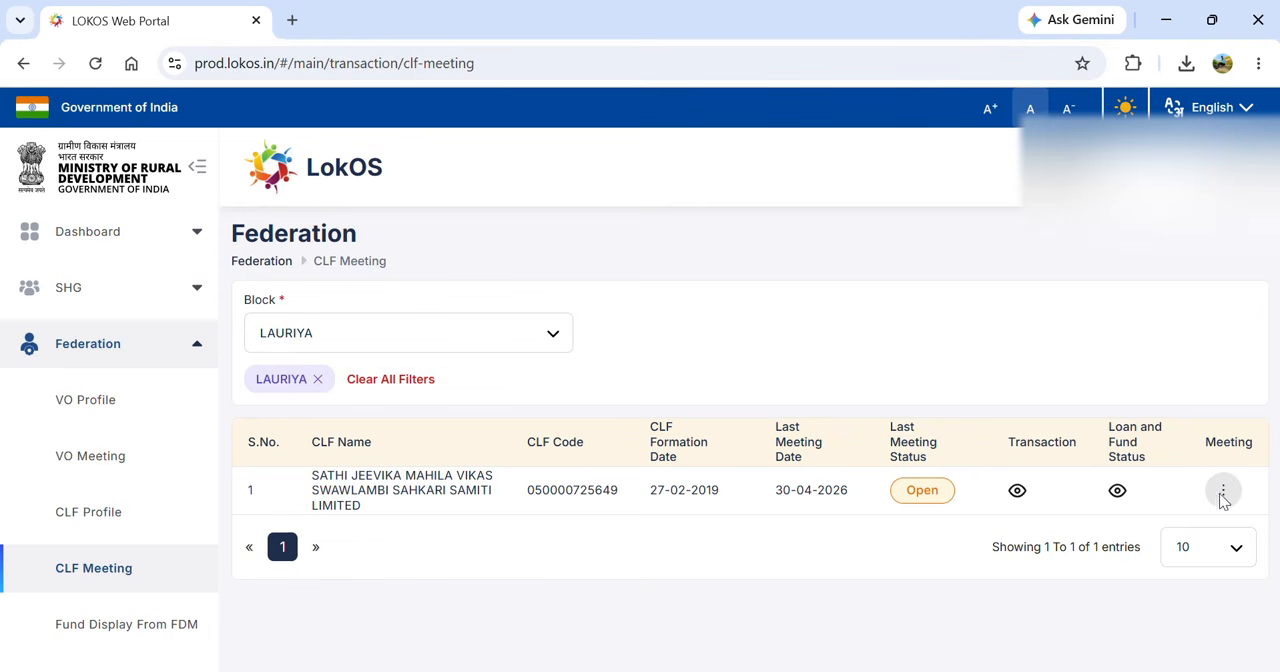
click(1222, 491)
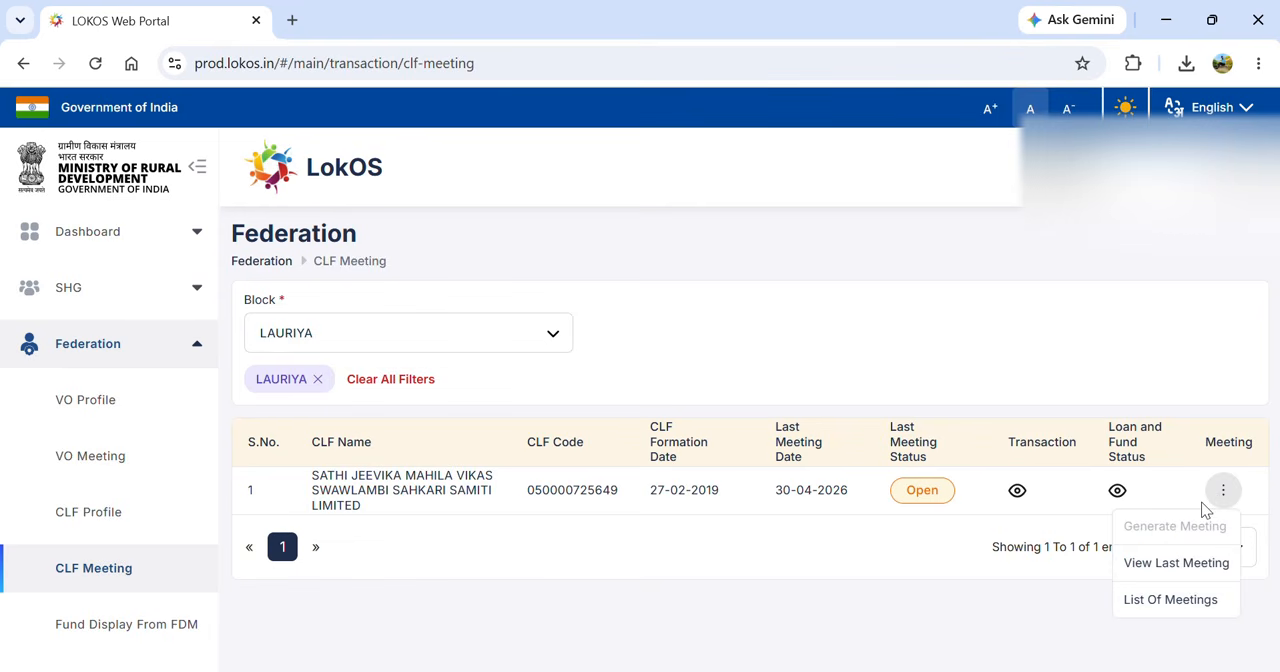
click(1155, 601)
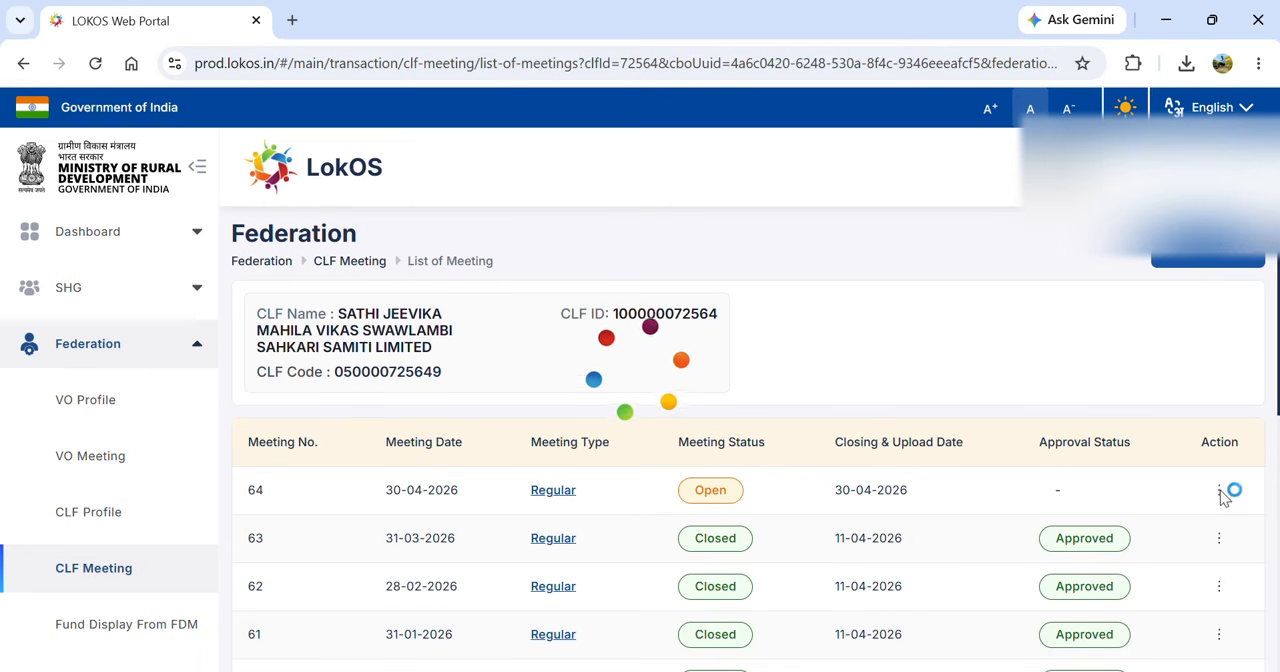
click(1219, 491)
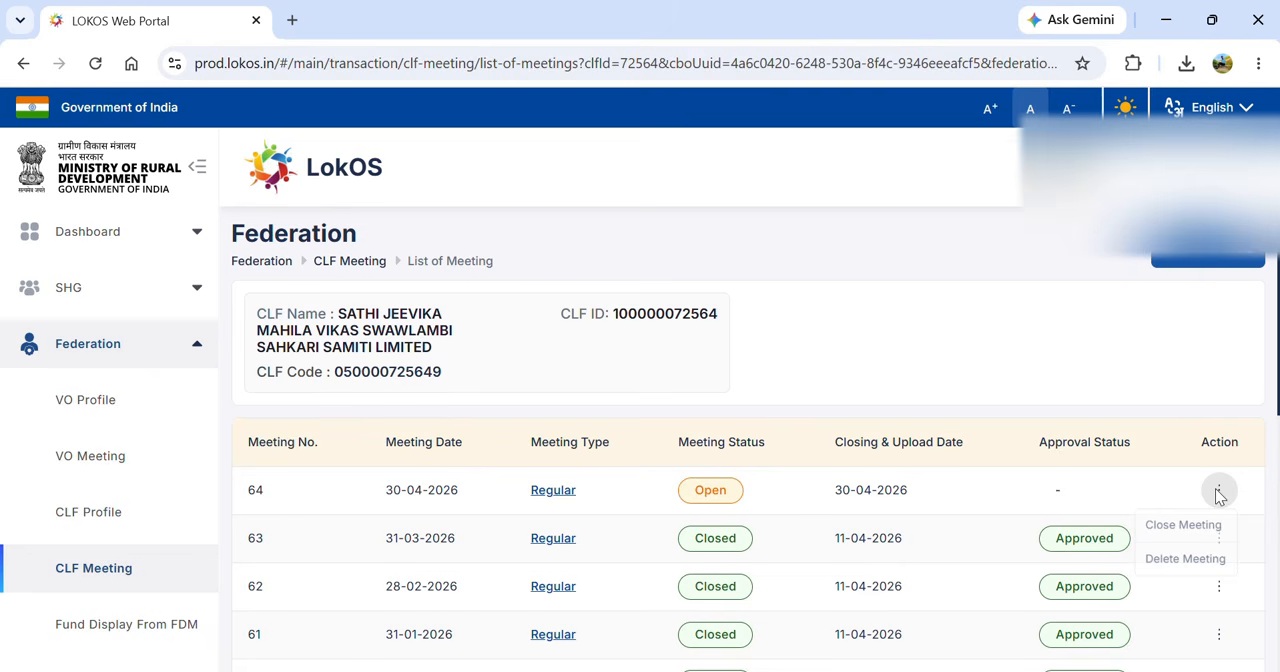
click(1160, 524)
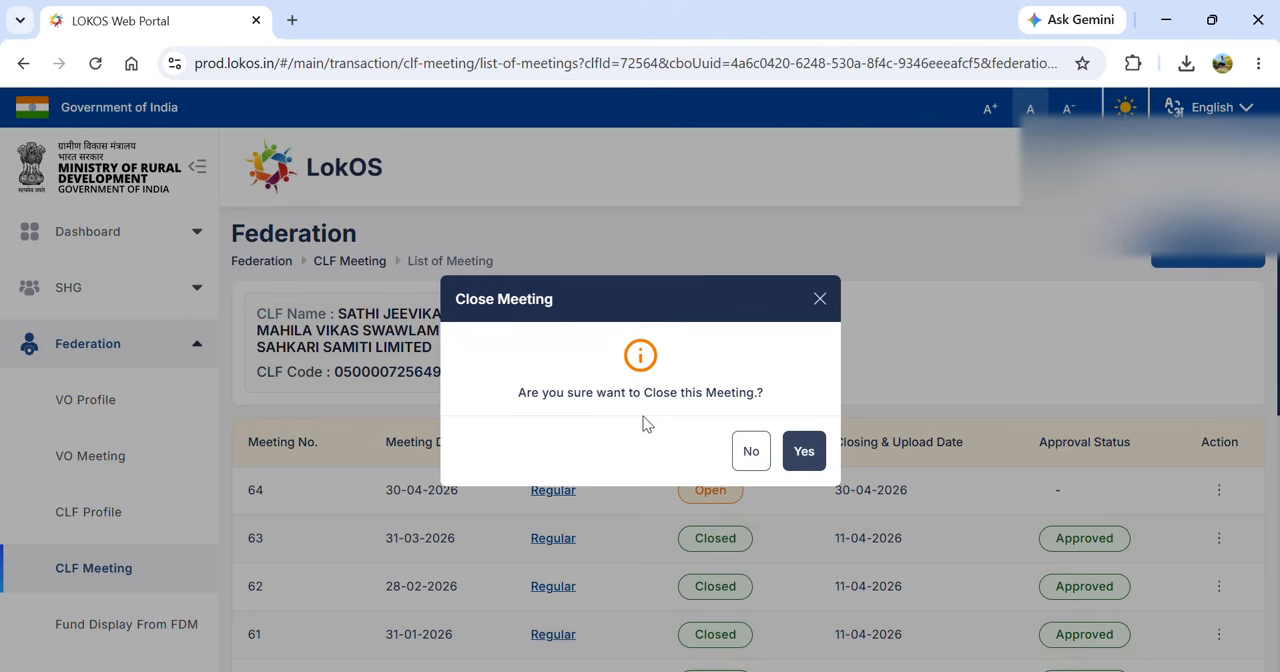
click(800, 452)
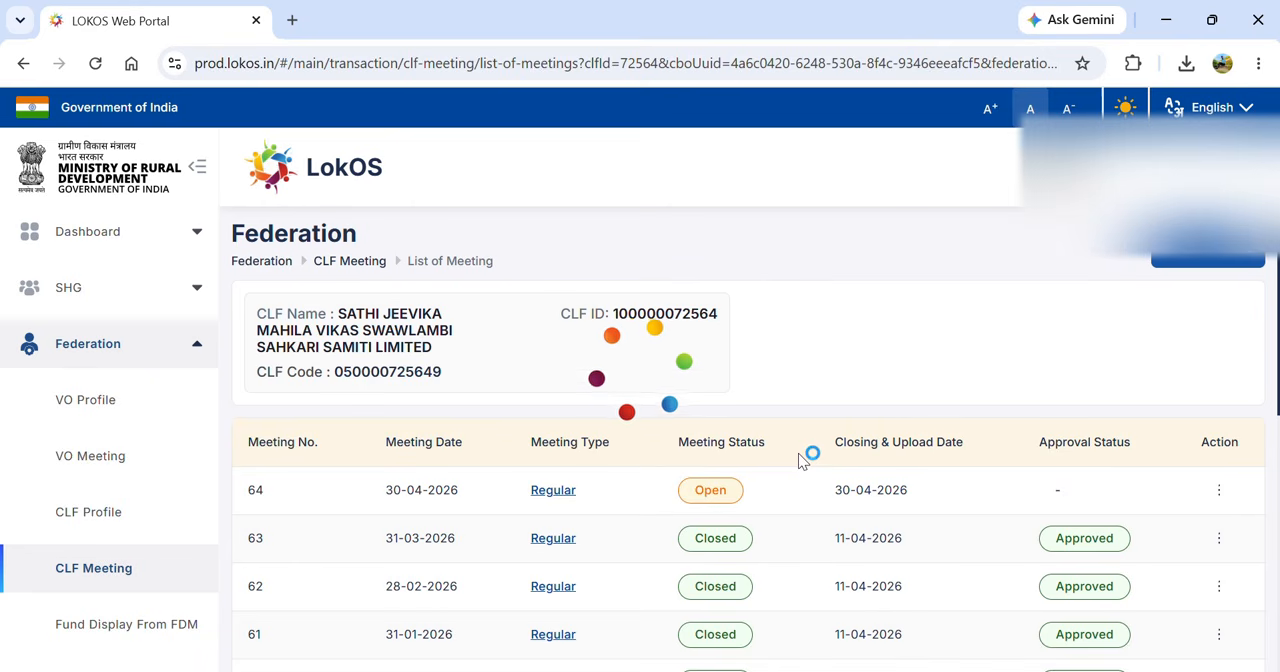